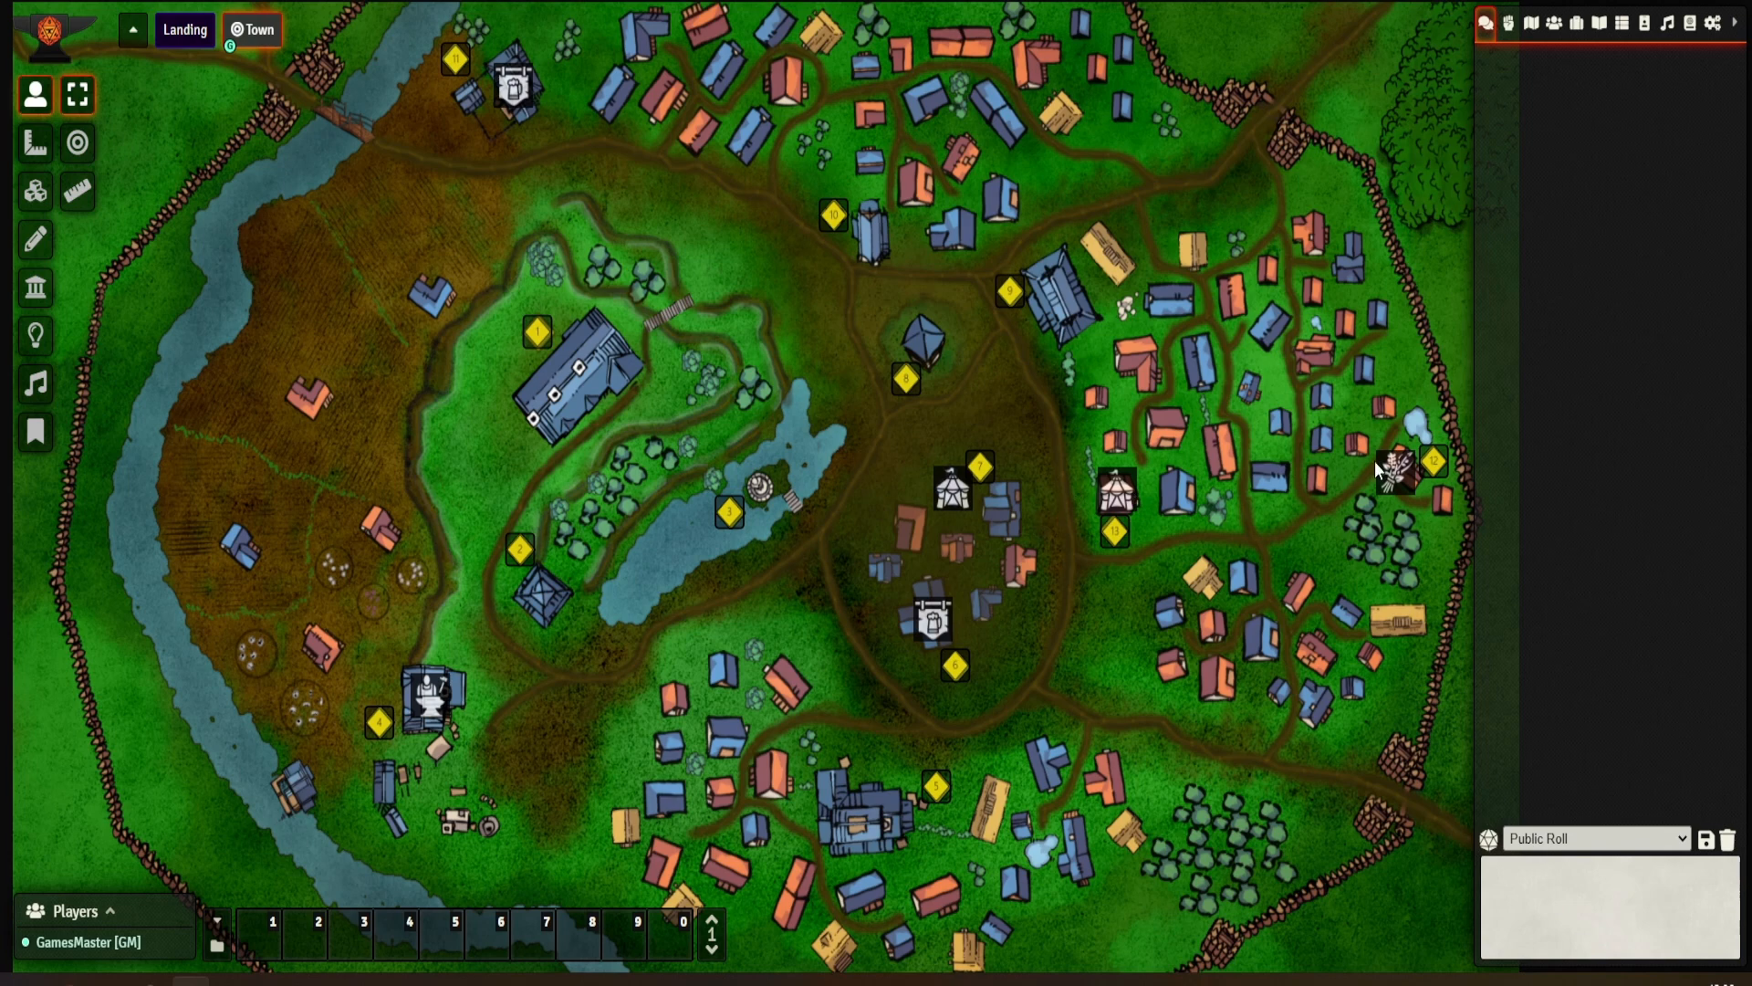
# - Inspect the inventories of the Leaf and Scale, Gnome Dept and Cracked Hourglass locations from their tokens on the town map
pyautogui.doubleClick(1400, 477)
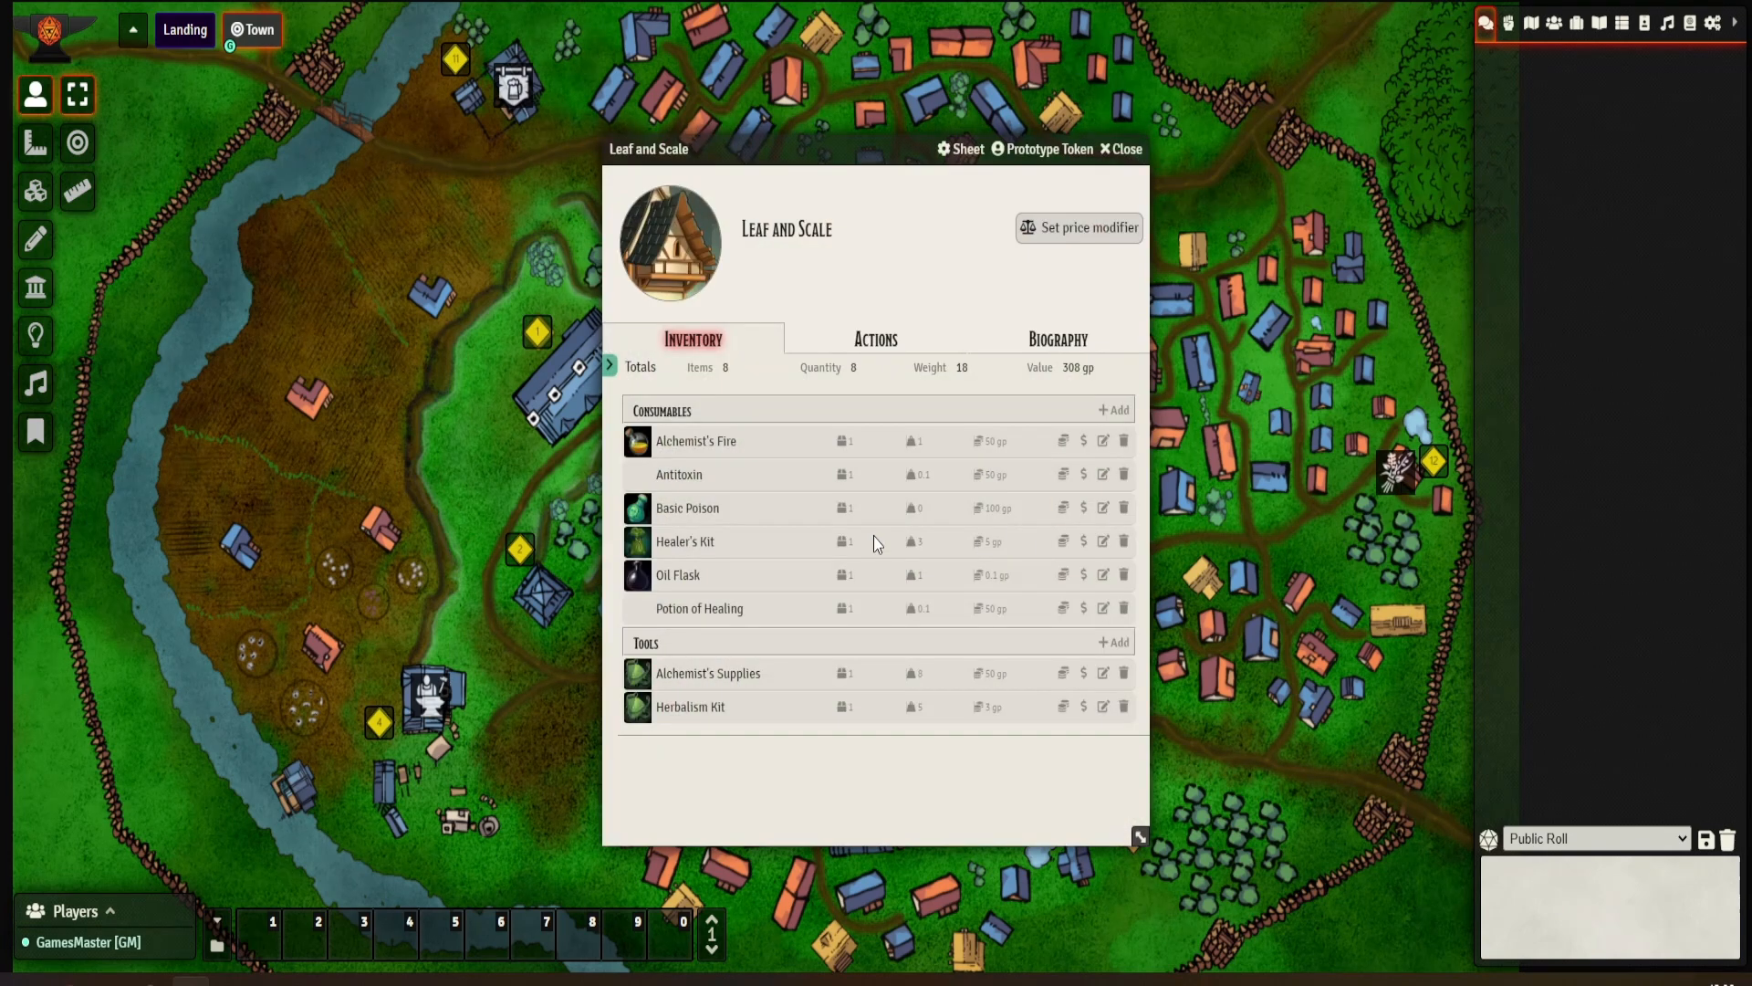
pyautogui.press('Escape')
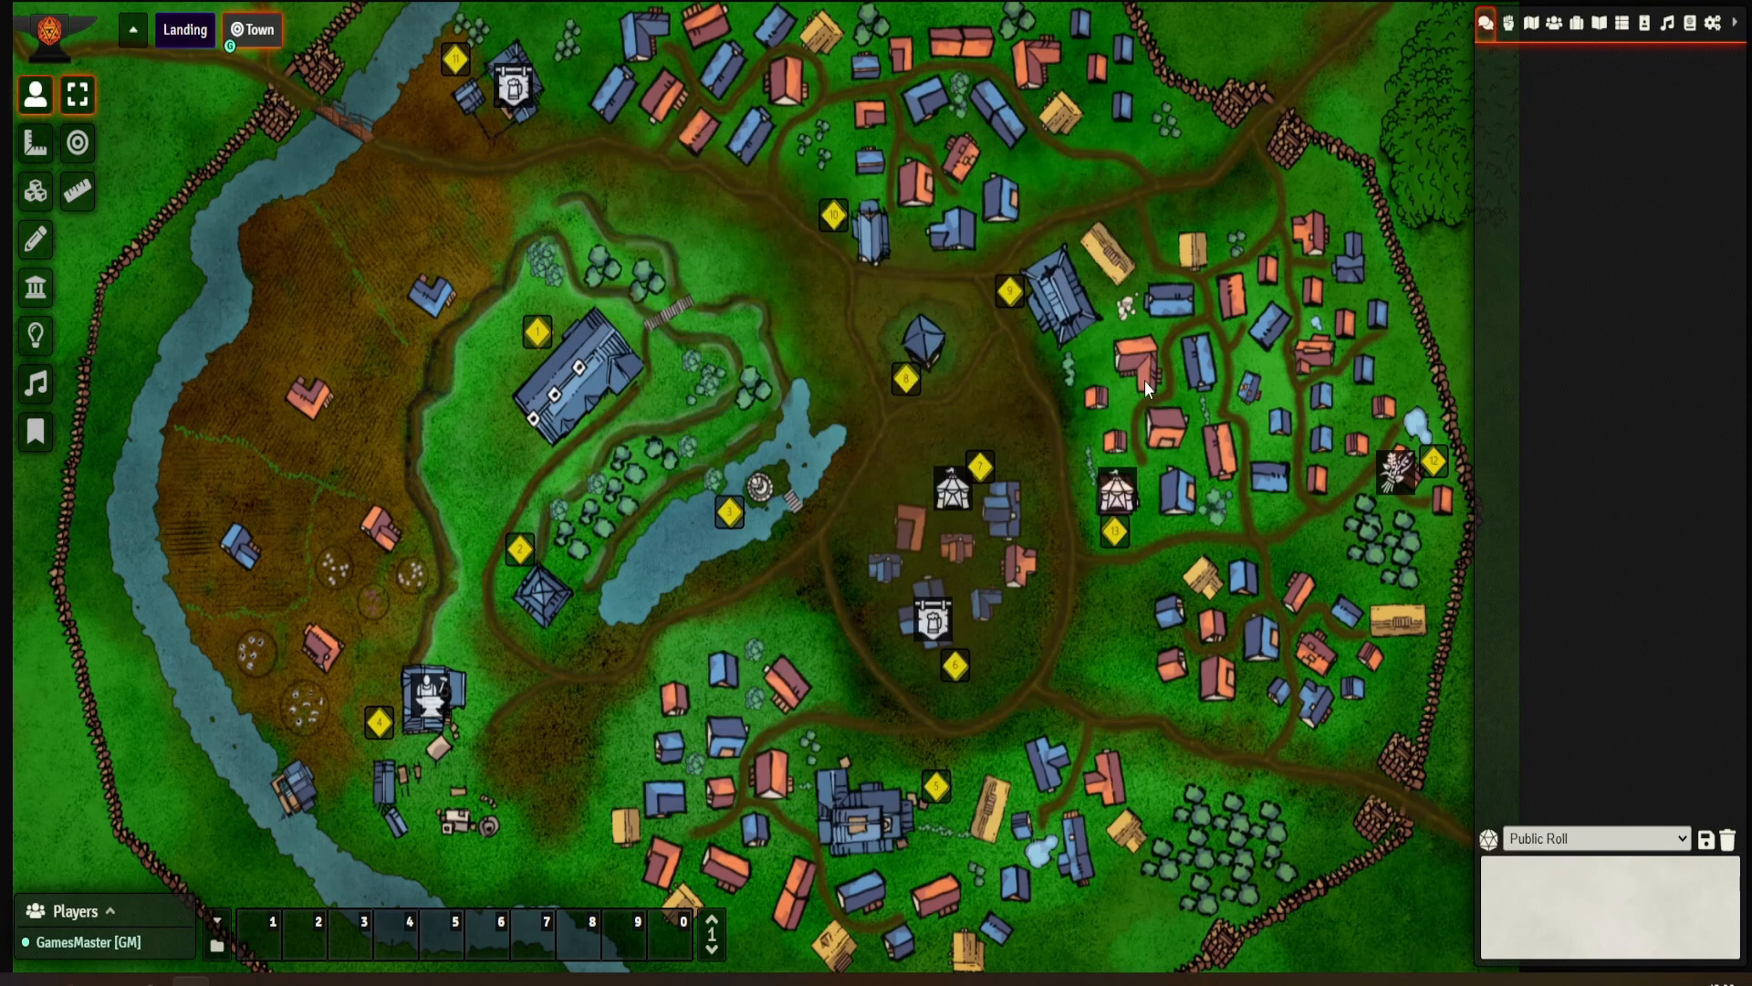
pyautogui.doubleClick(1128, 500)
pyautogui.scroll(-10, 923, 413)
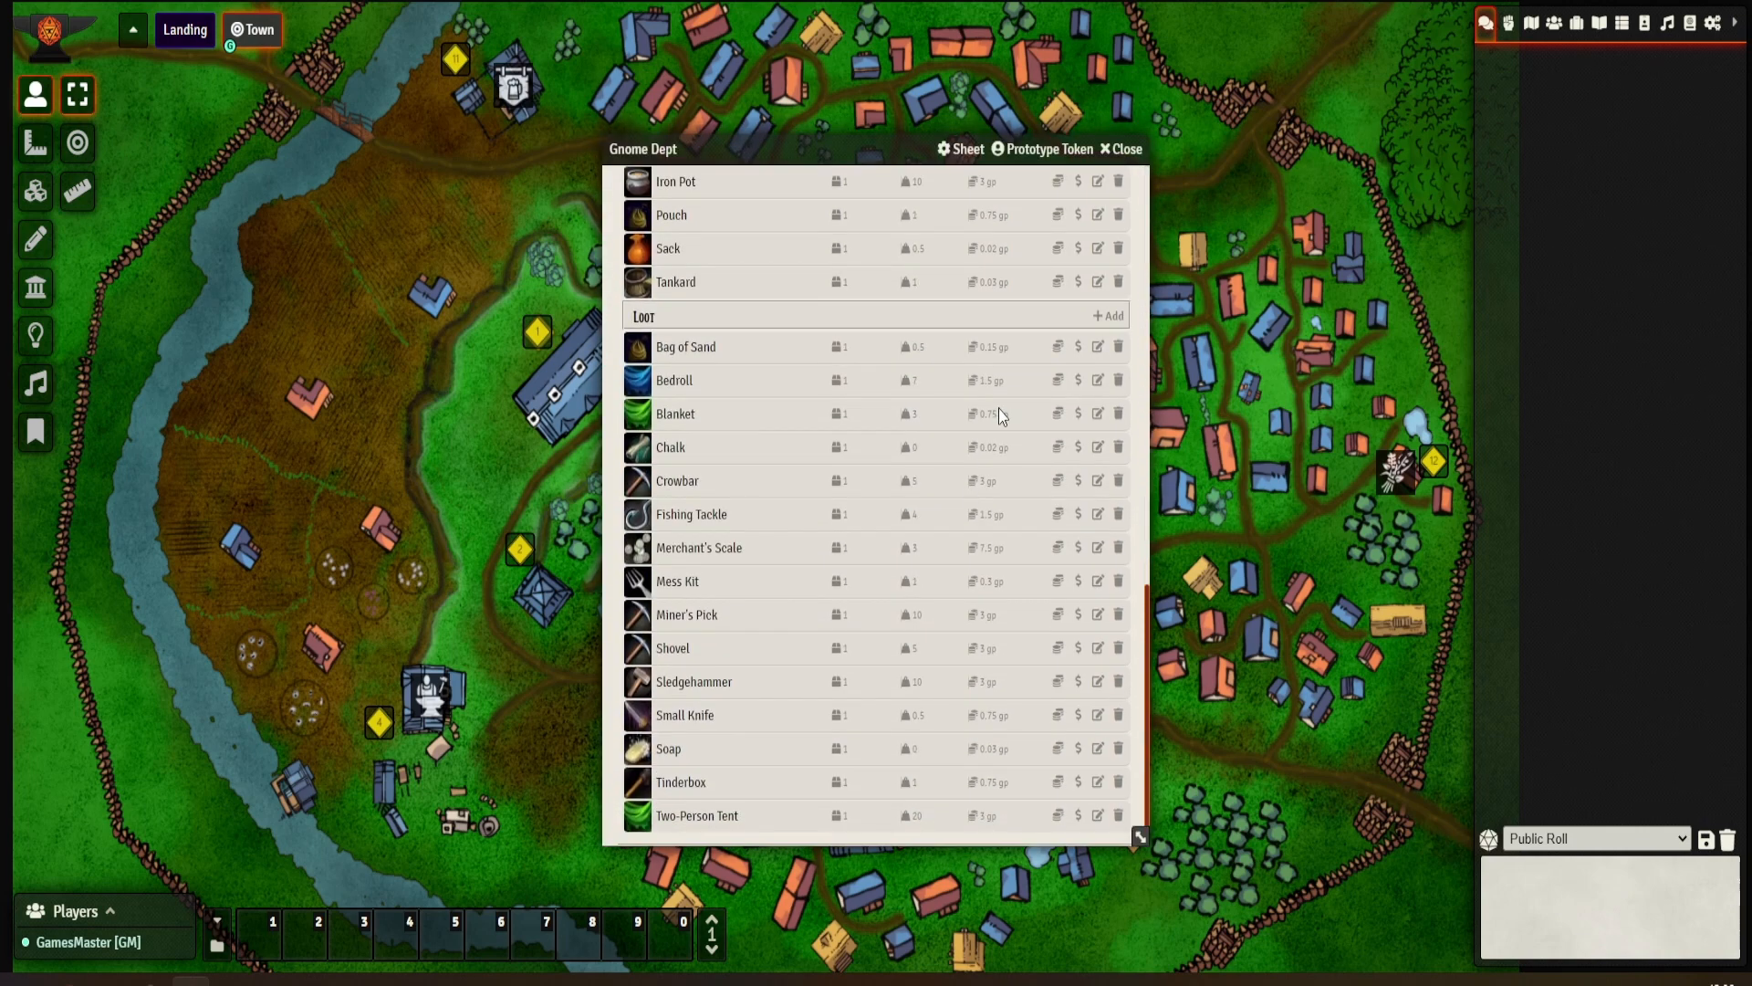
pyautogui.press('Escape')
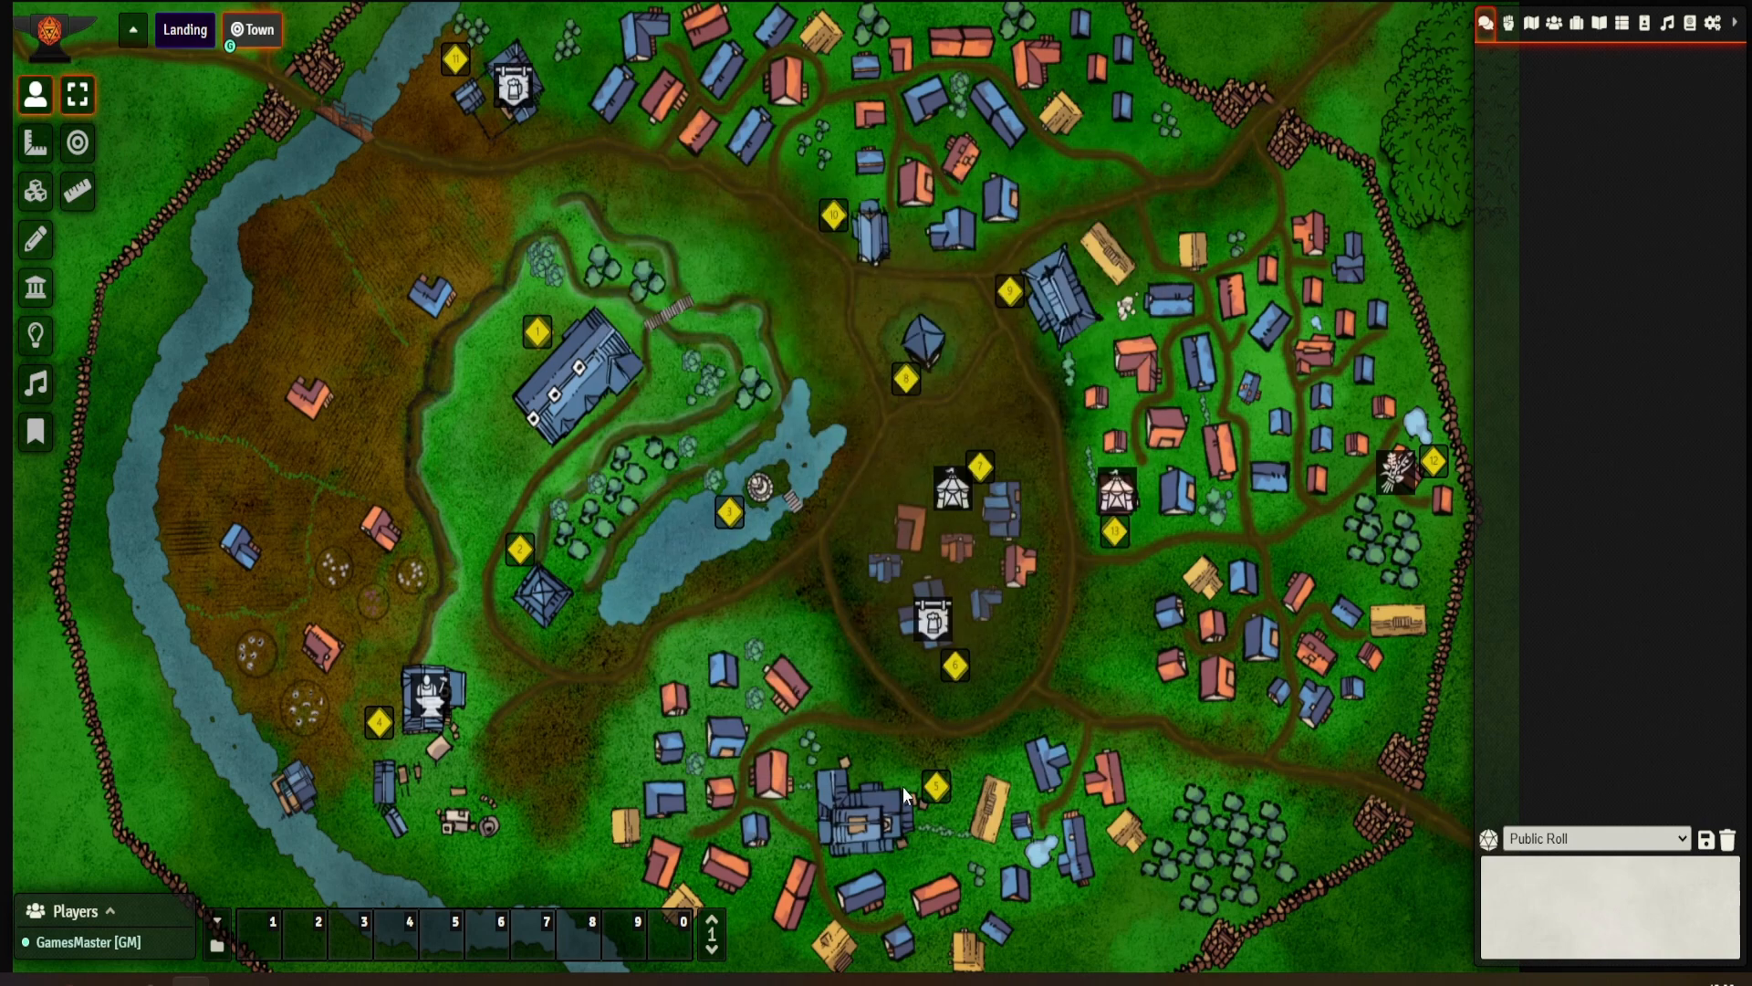
pyautogui.doubleClick(936, 622)
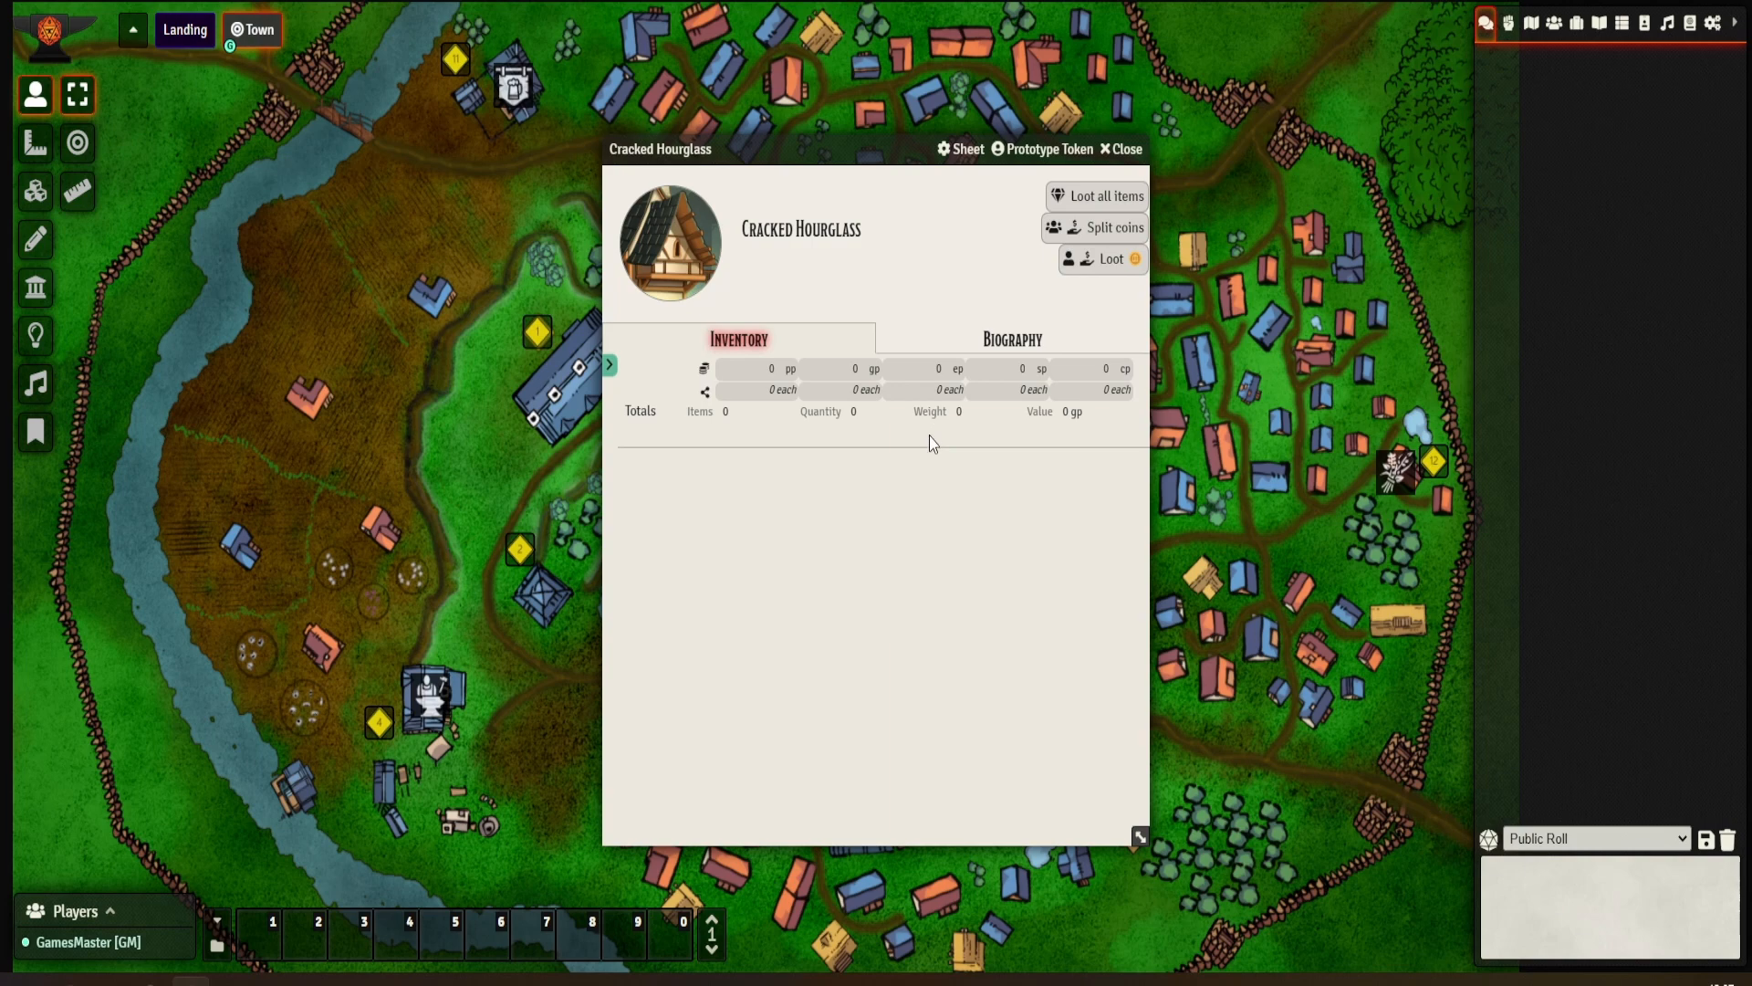
pyautogui.click(1130, 150)
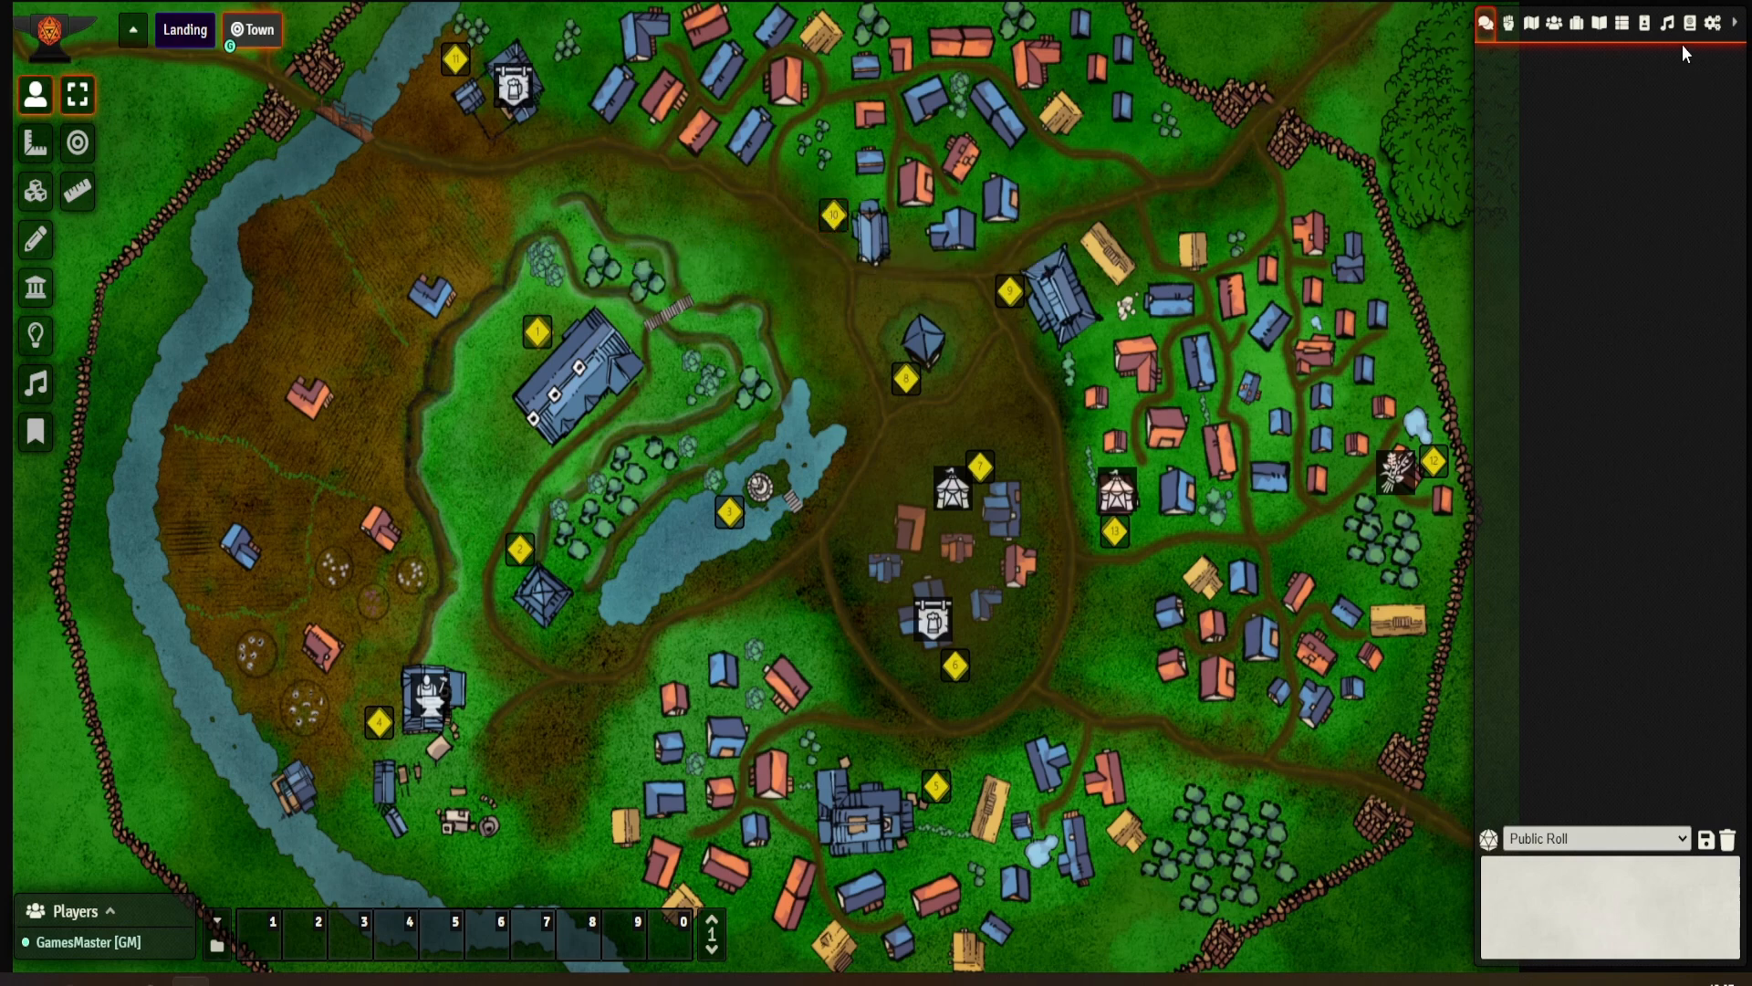
# - Expand the Rosewald and NPCs actor folders and review the Guard's character sheet
pyautogui.click(1565, 33)
pyautogui.click(1558, 146)
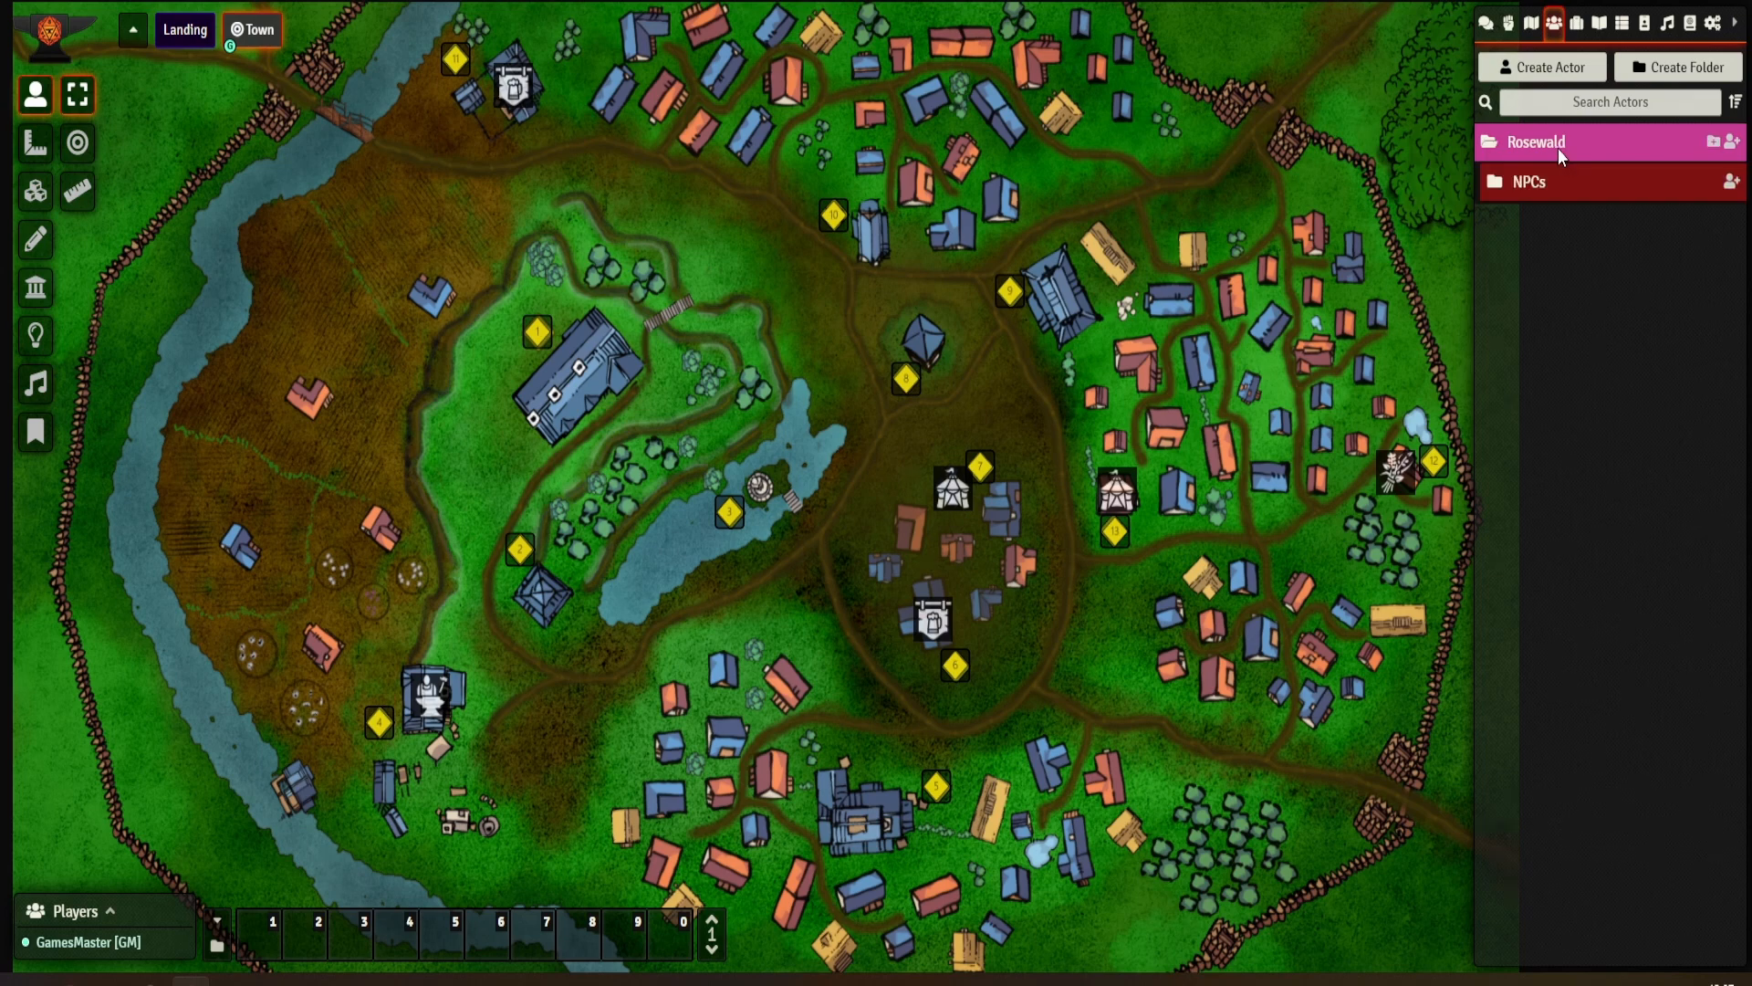
pyautogui.click(1537, 182)
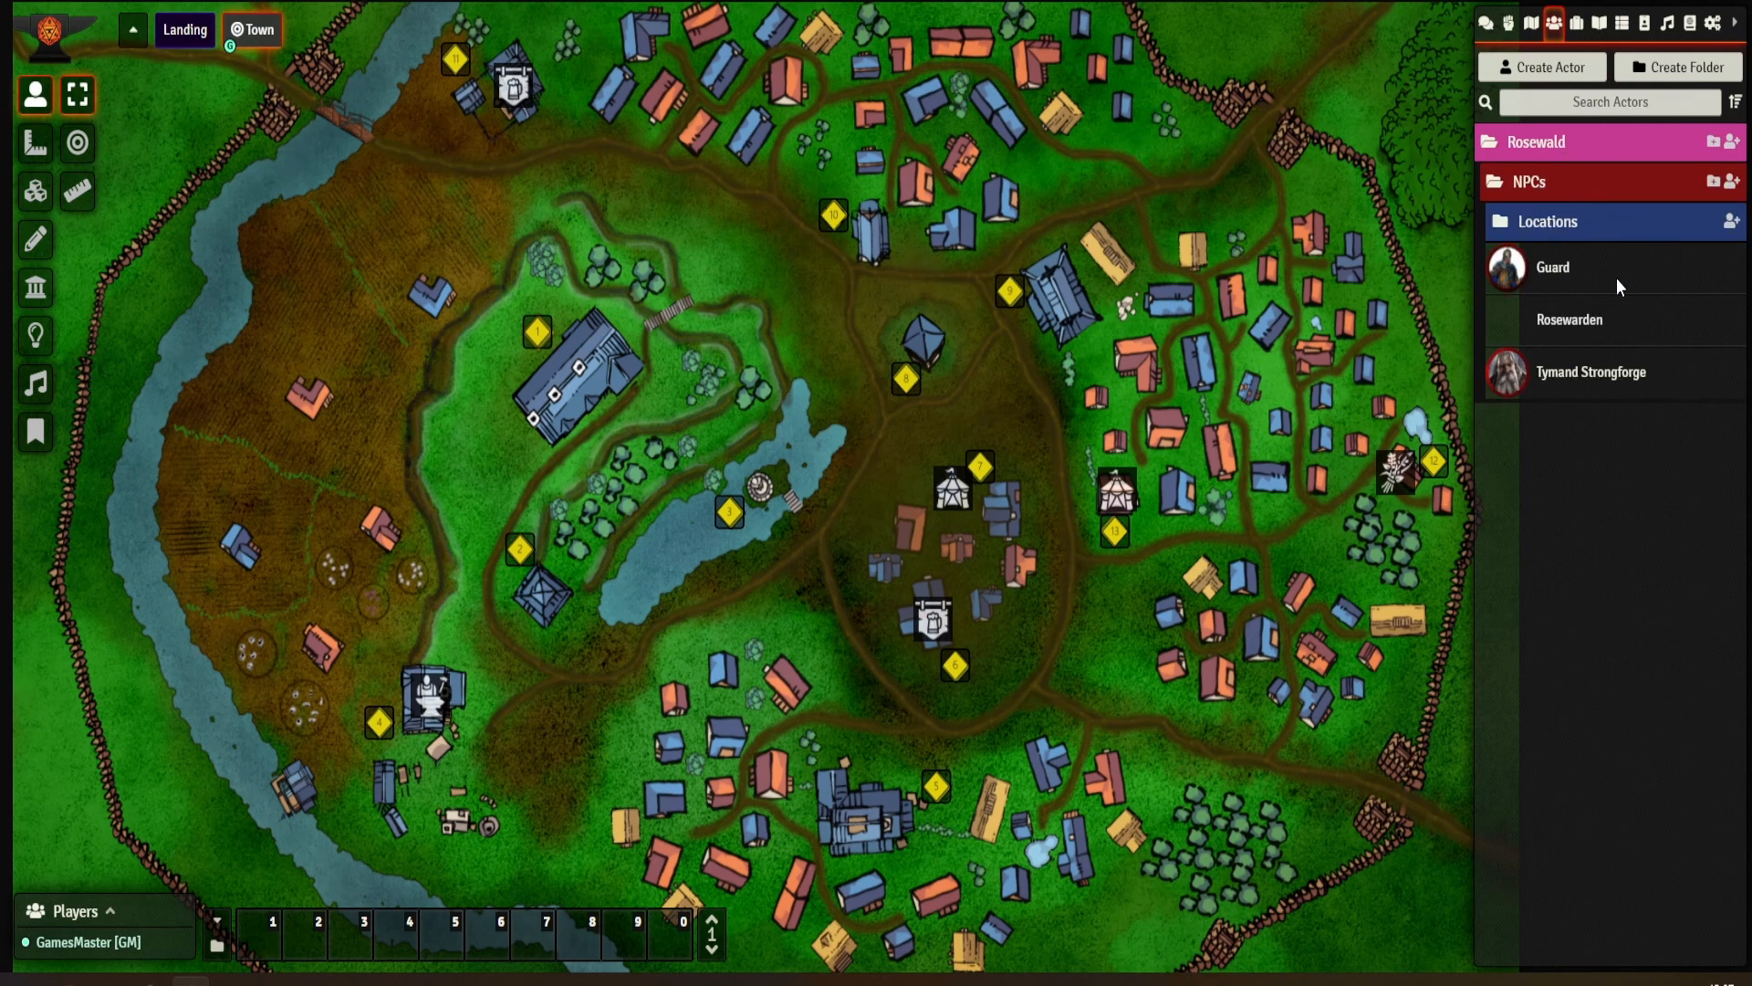
pyautogui.click(1551, 270)
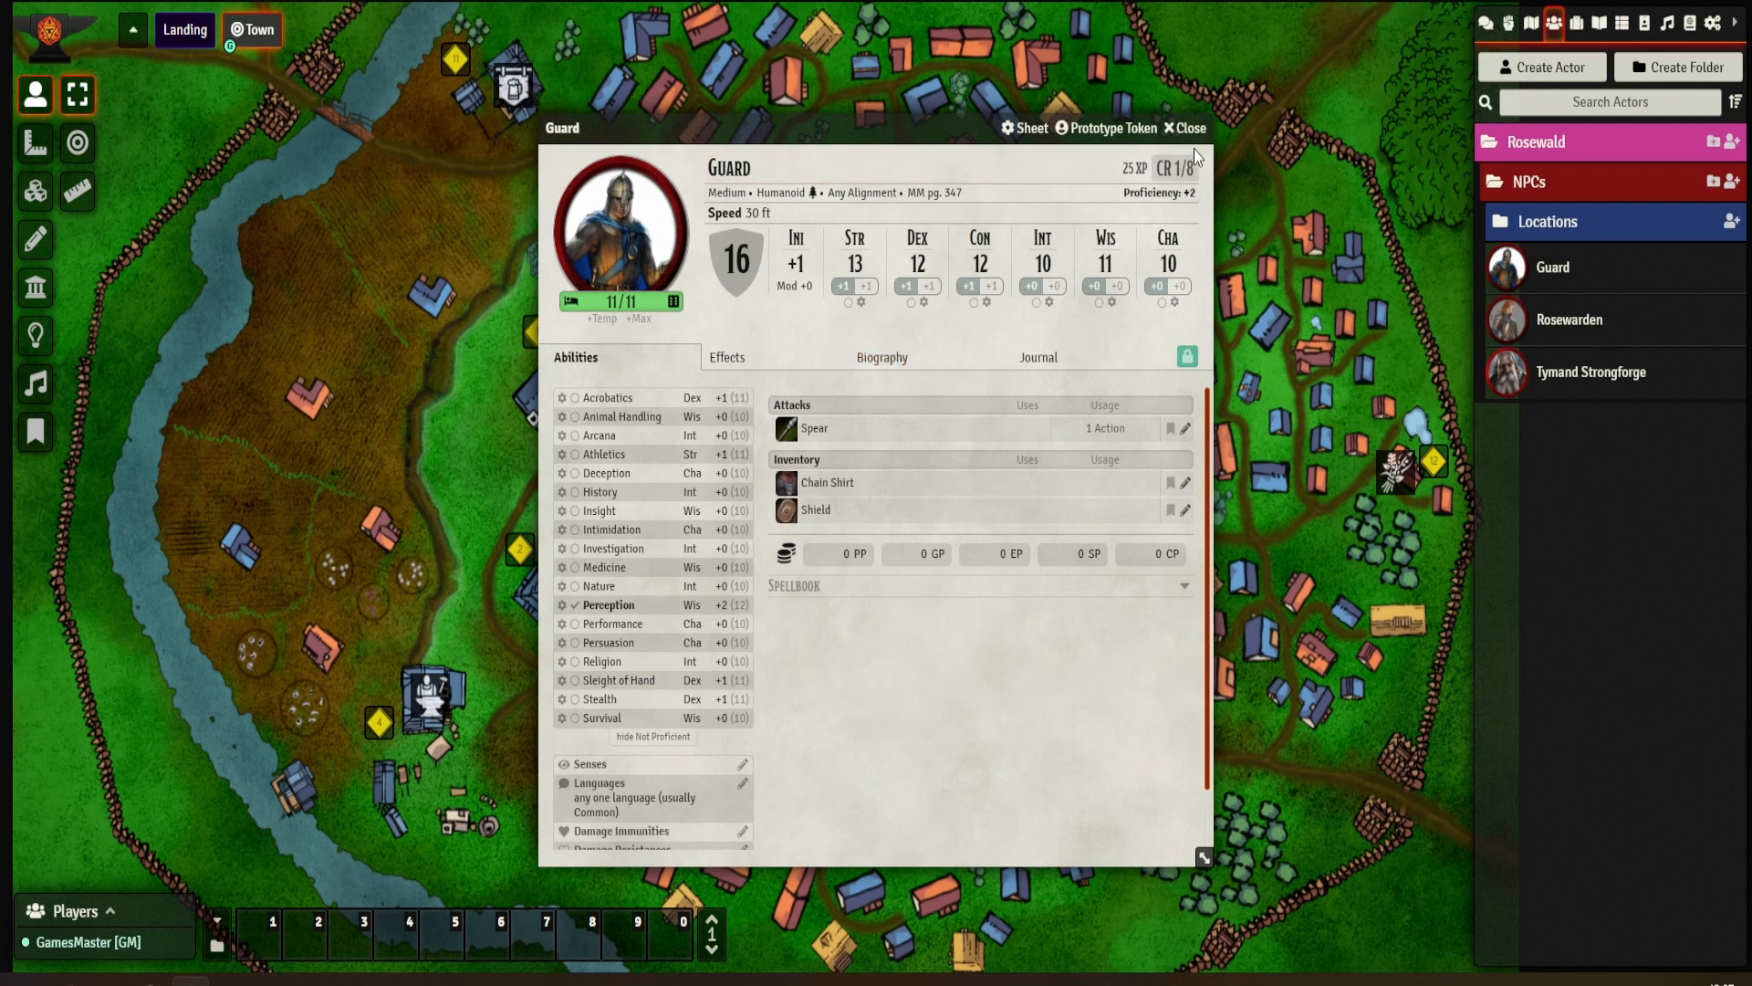
pyautogui.click(1185, 128)
# - Switch the Rosewarden actor's sheet configuration to dnd5e.Tidy5eNPC and save it
pyautogui.click(1597, 333)
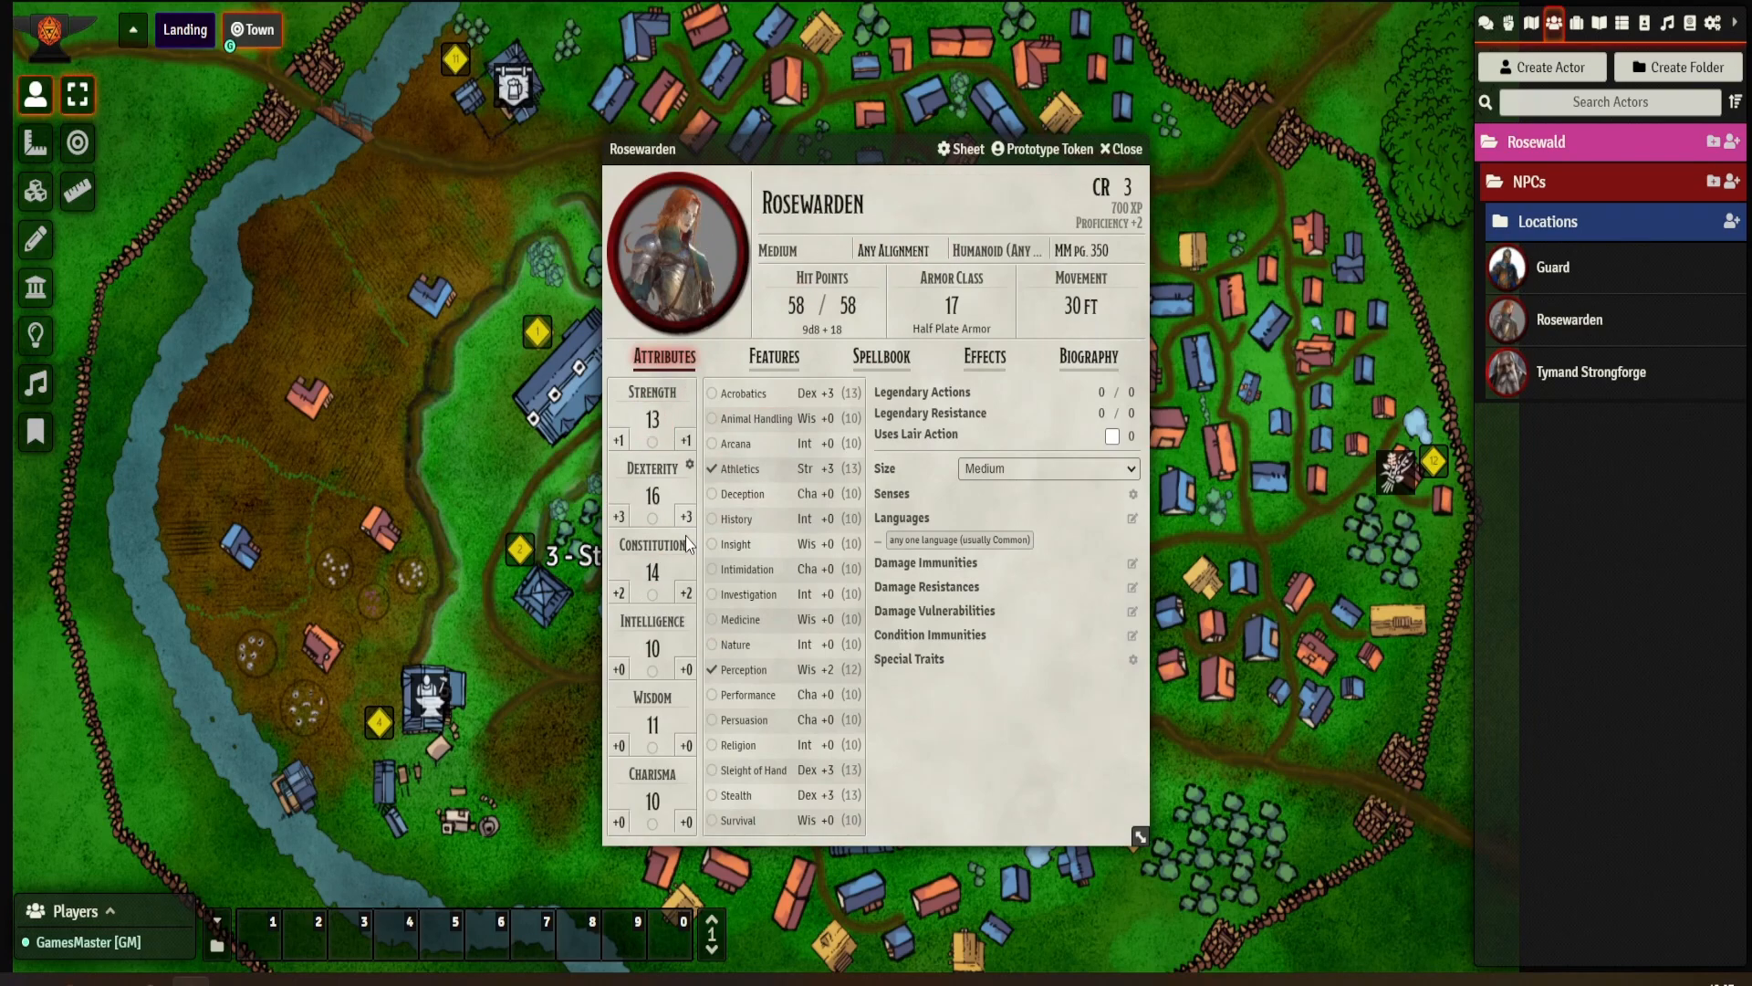
pyautogui.click(1019, 155)
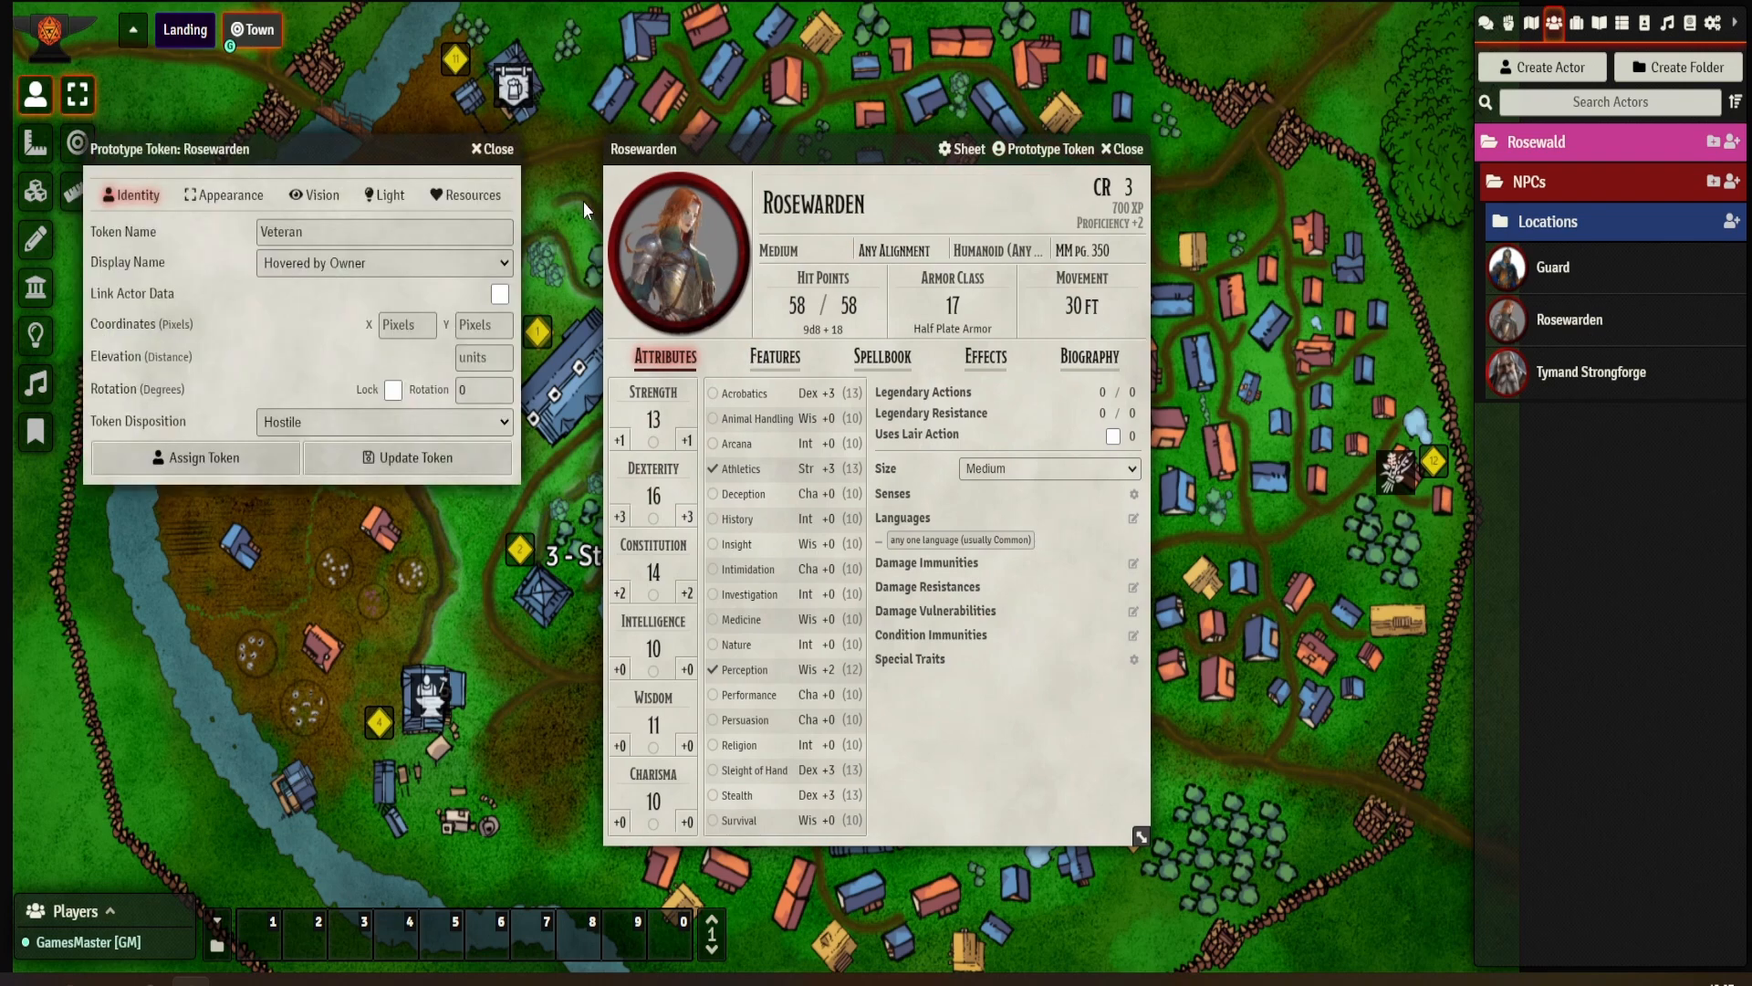
pyautogui.click(493, 149)
pyautogui.click(968, 150)
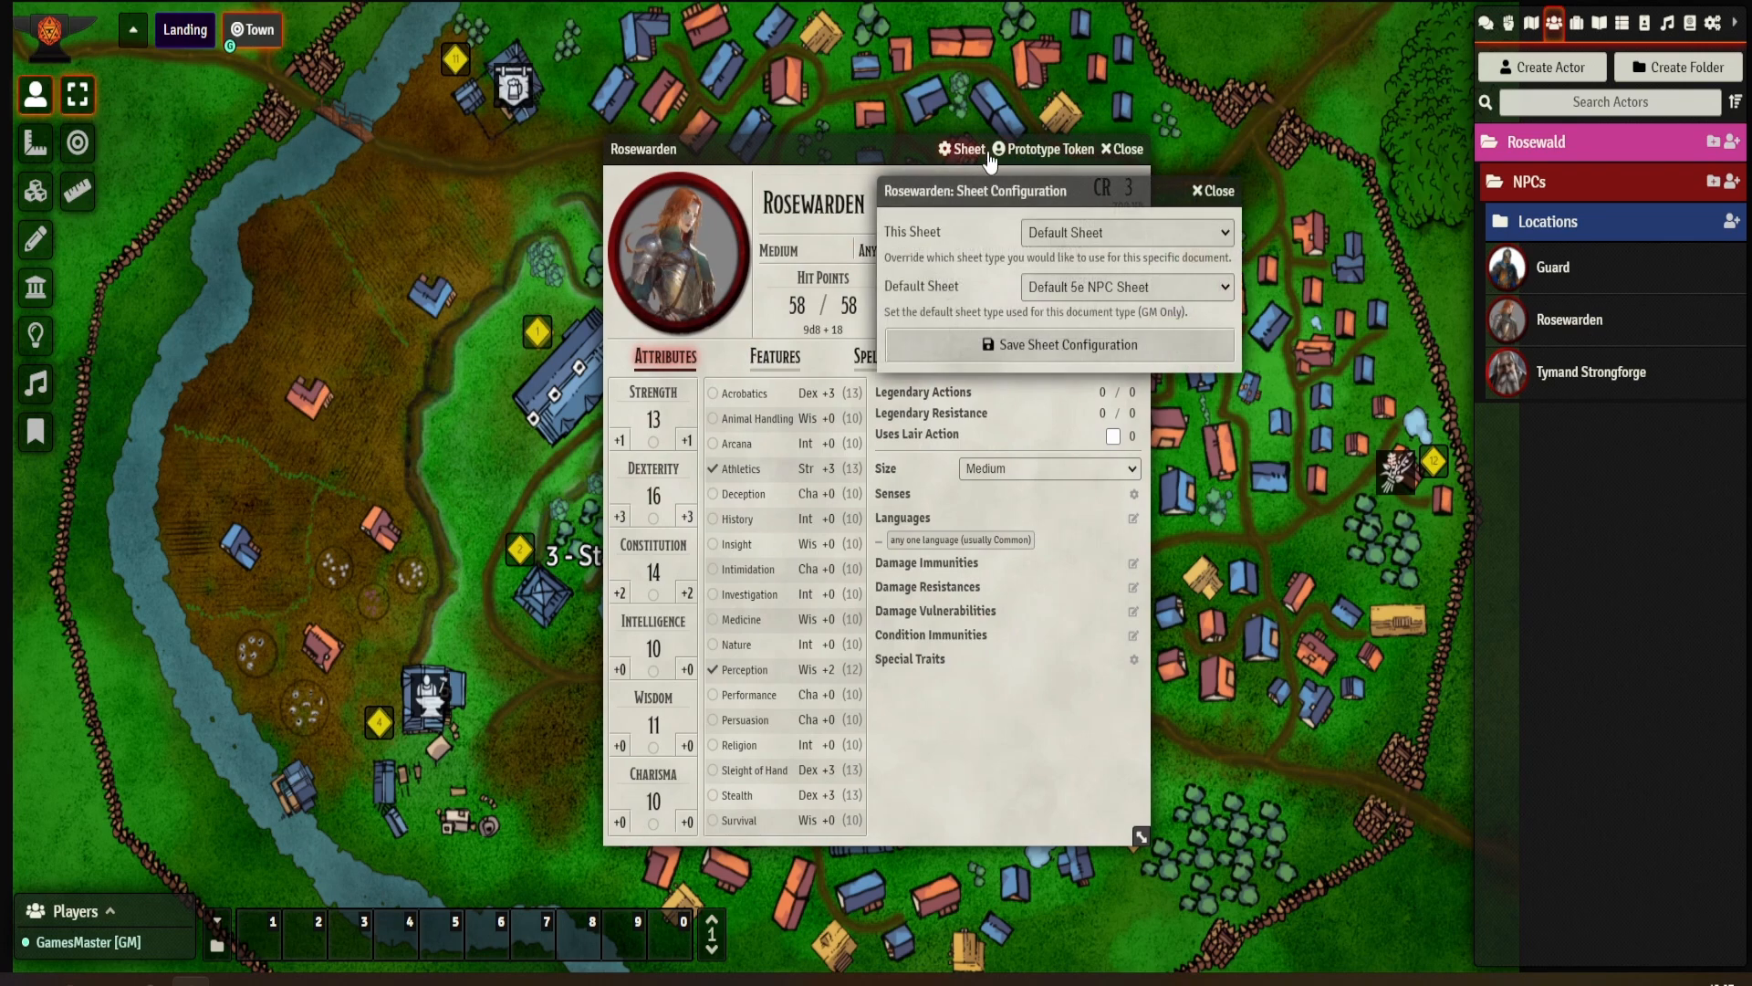
pyautogui.click(1122, 282)
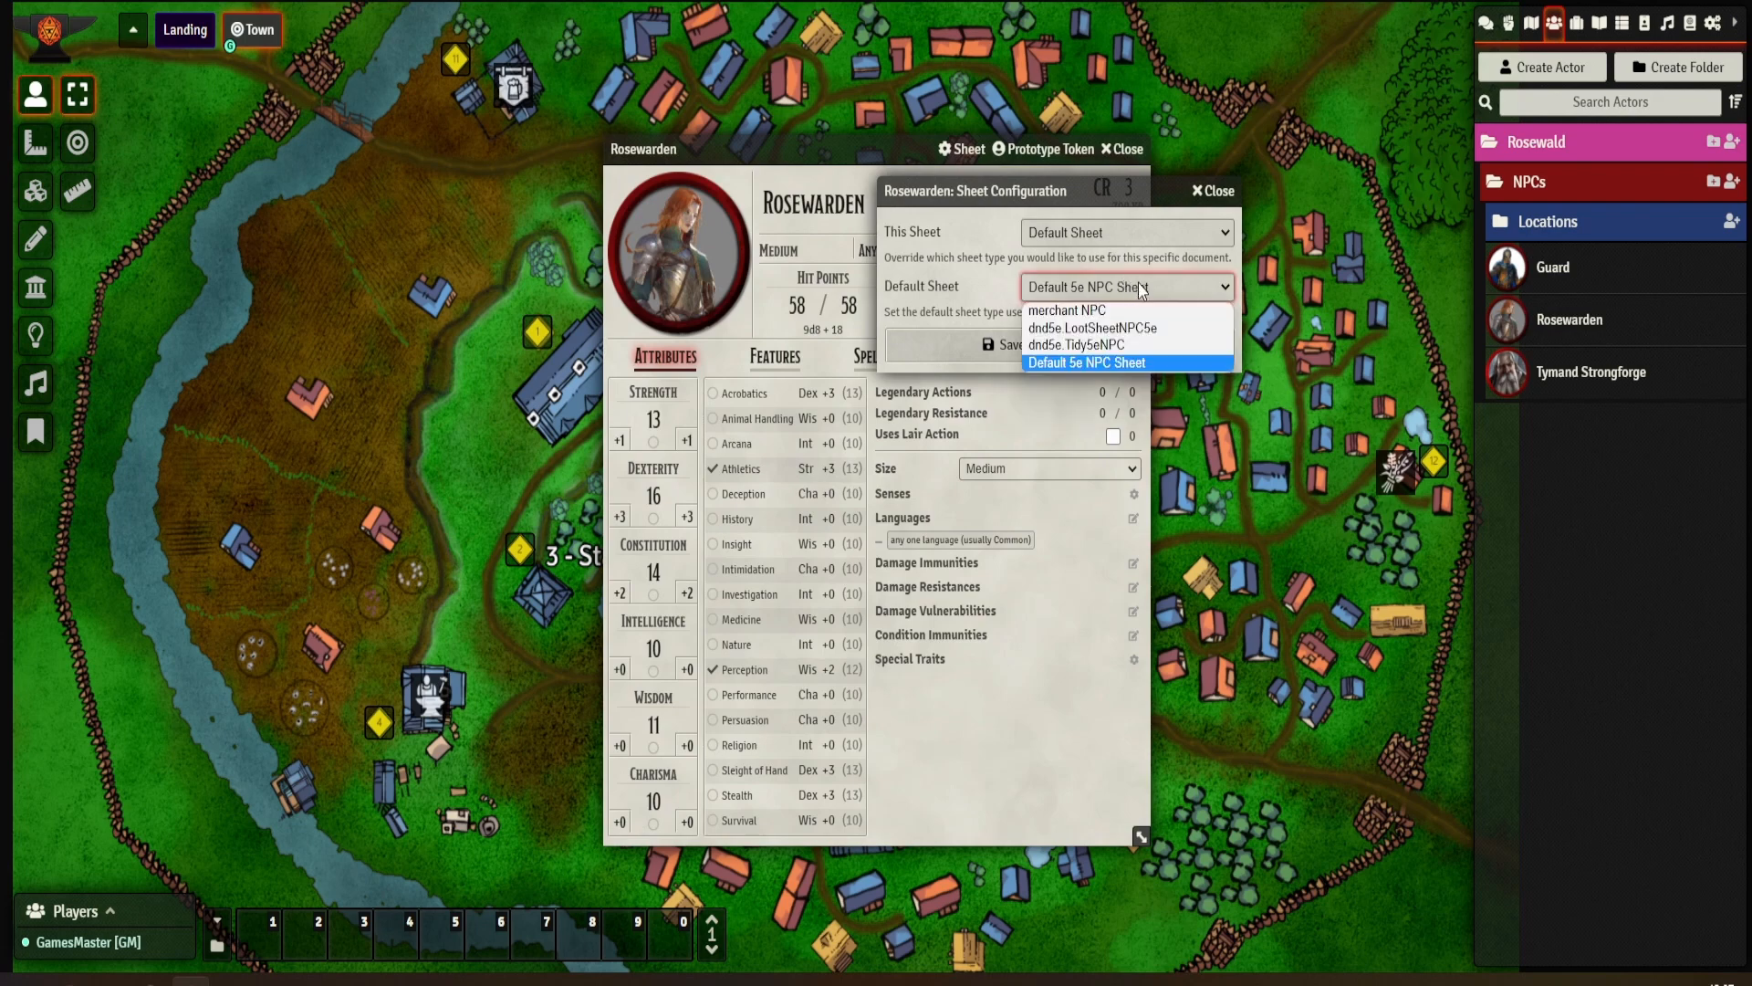
pyautogui.click(1156, 353)
pyautogui.click(1119, 233)
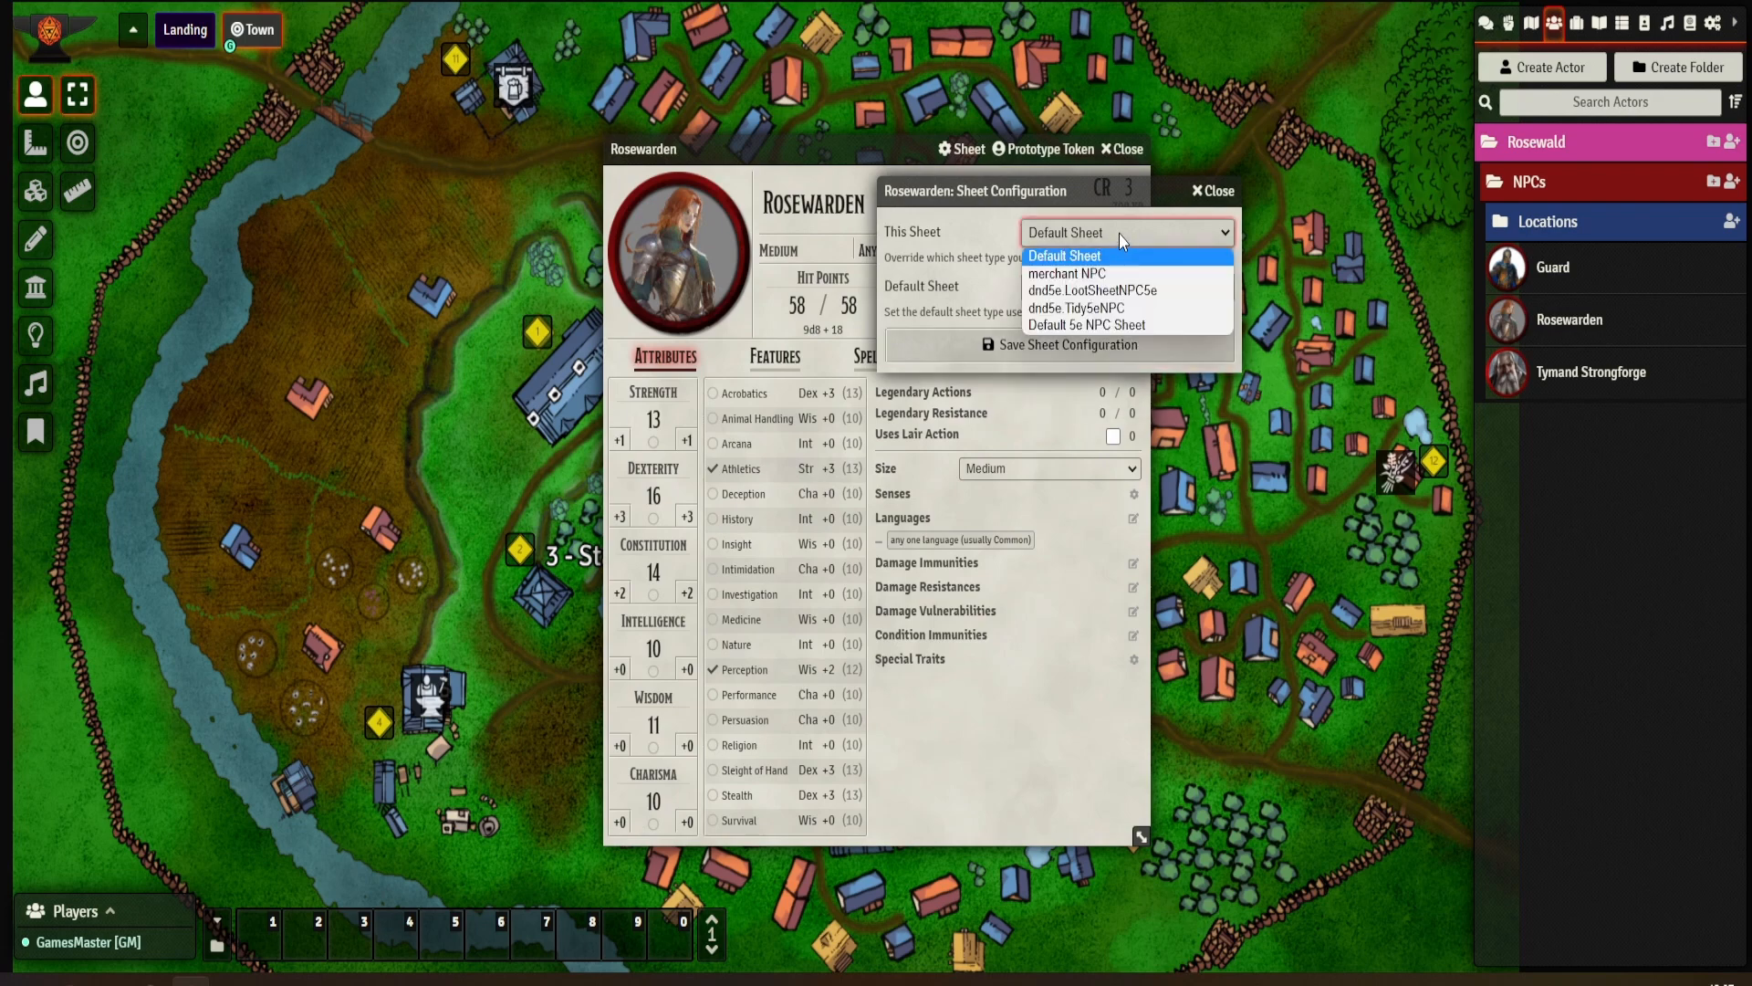
pyautogui.click(1119, 233)
pyautogui.click(1076, 343)
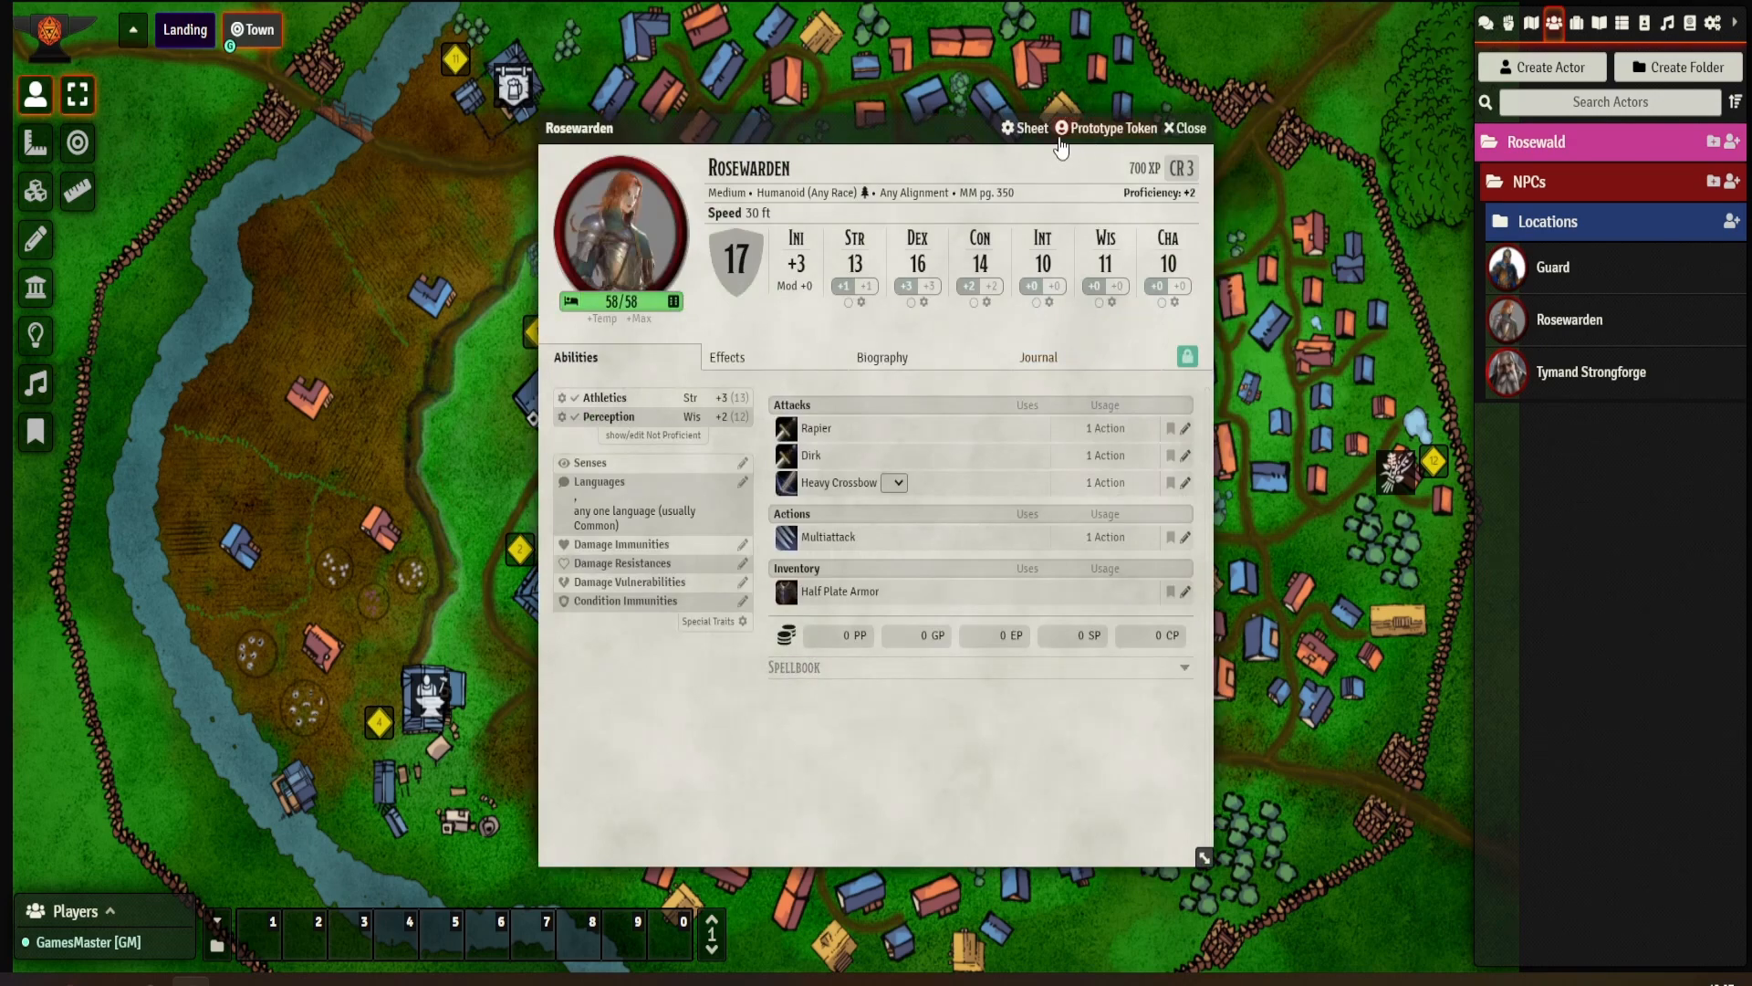
# - Rename the Rosewarden actor's prototype token to Rosewarden, update the token and close the sheet
pyautogui.click(1061, 129)
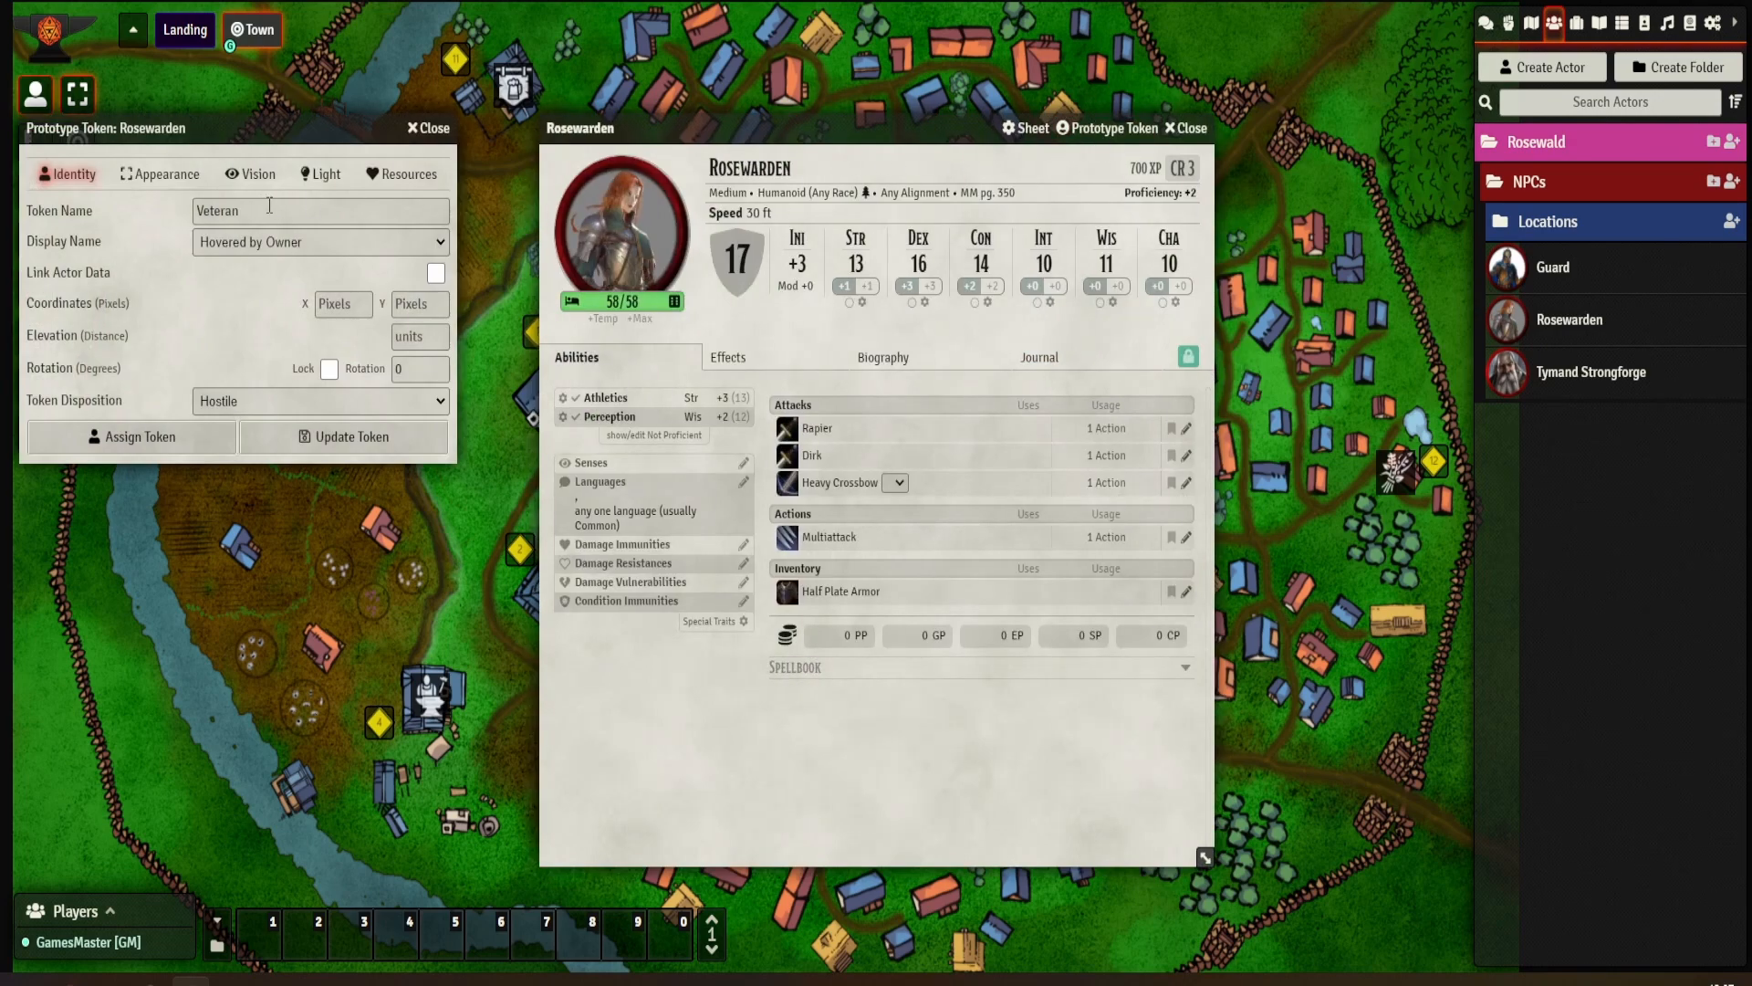
pyautogui.moveTo(267, 210); pyautogui.dragTo(156, 205)
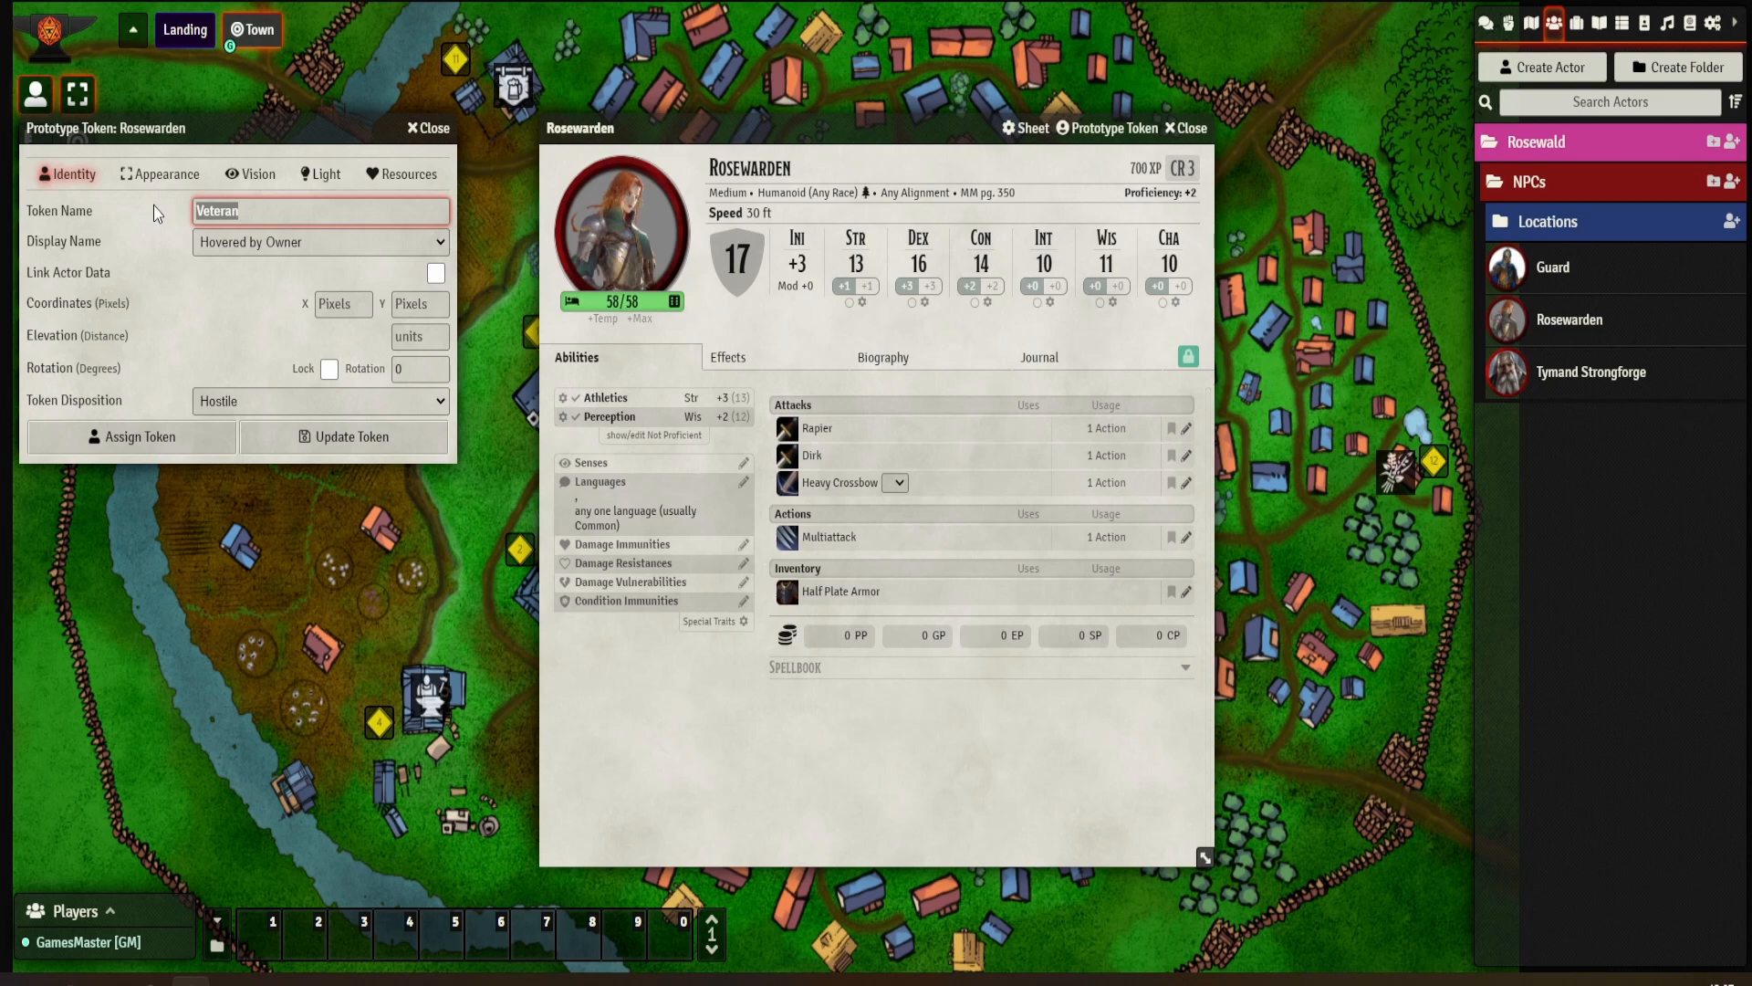
pyautogui.write('Rosewarden')
pyautogui.click(371, 442)
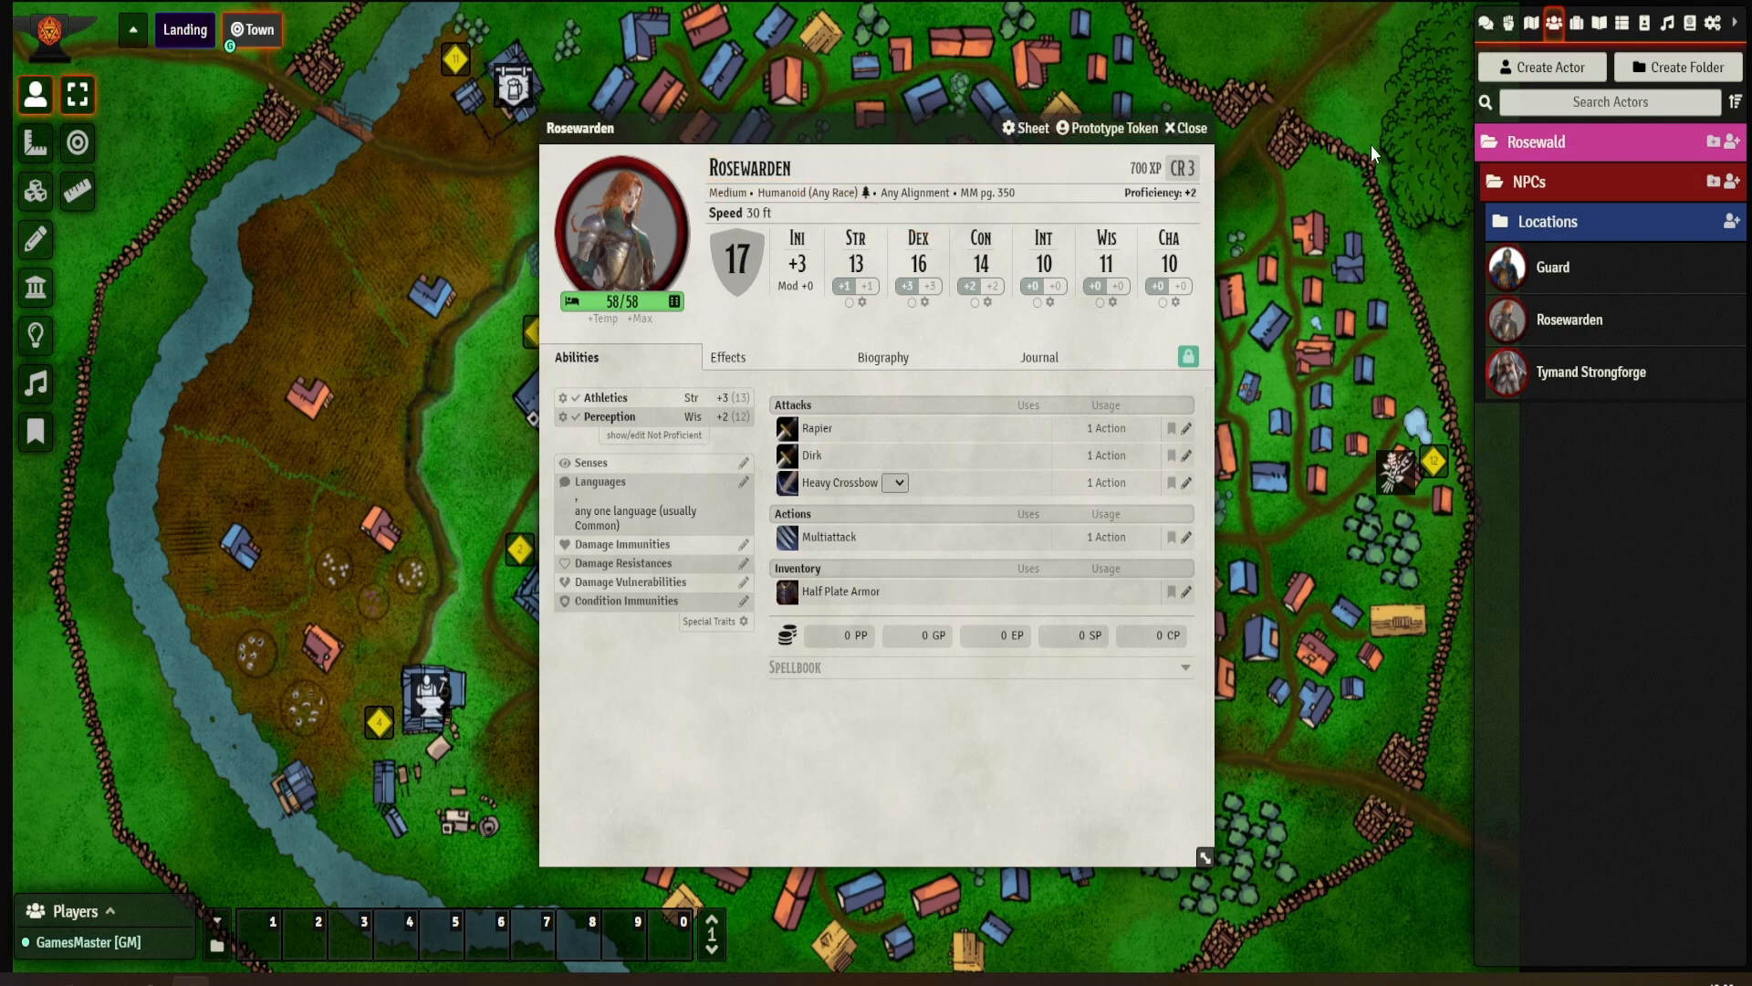
pyautogui.click(1205, 135)
# - Copy Tymand Strongforge's name from the character sheet and delete the Priest token from the town map
pyautogui.click(1590, 374)
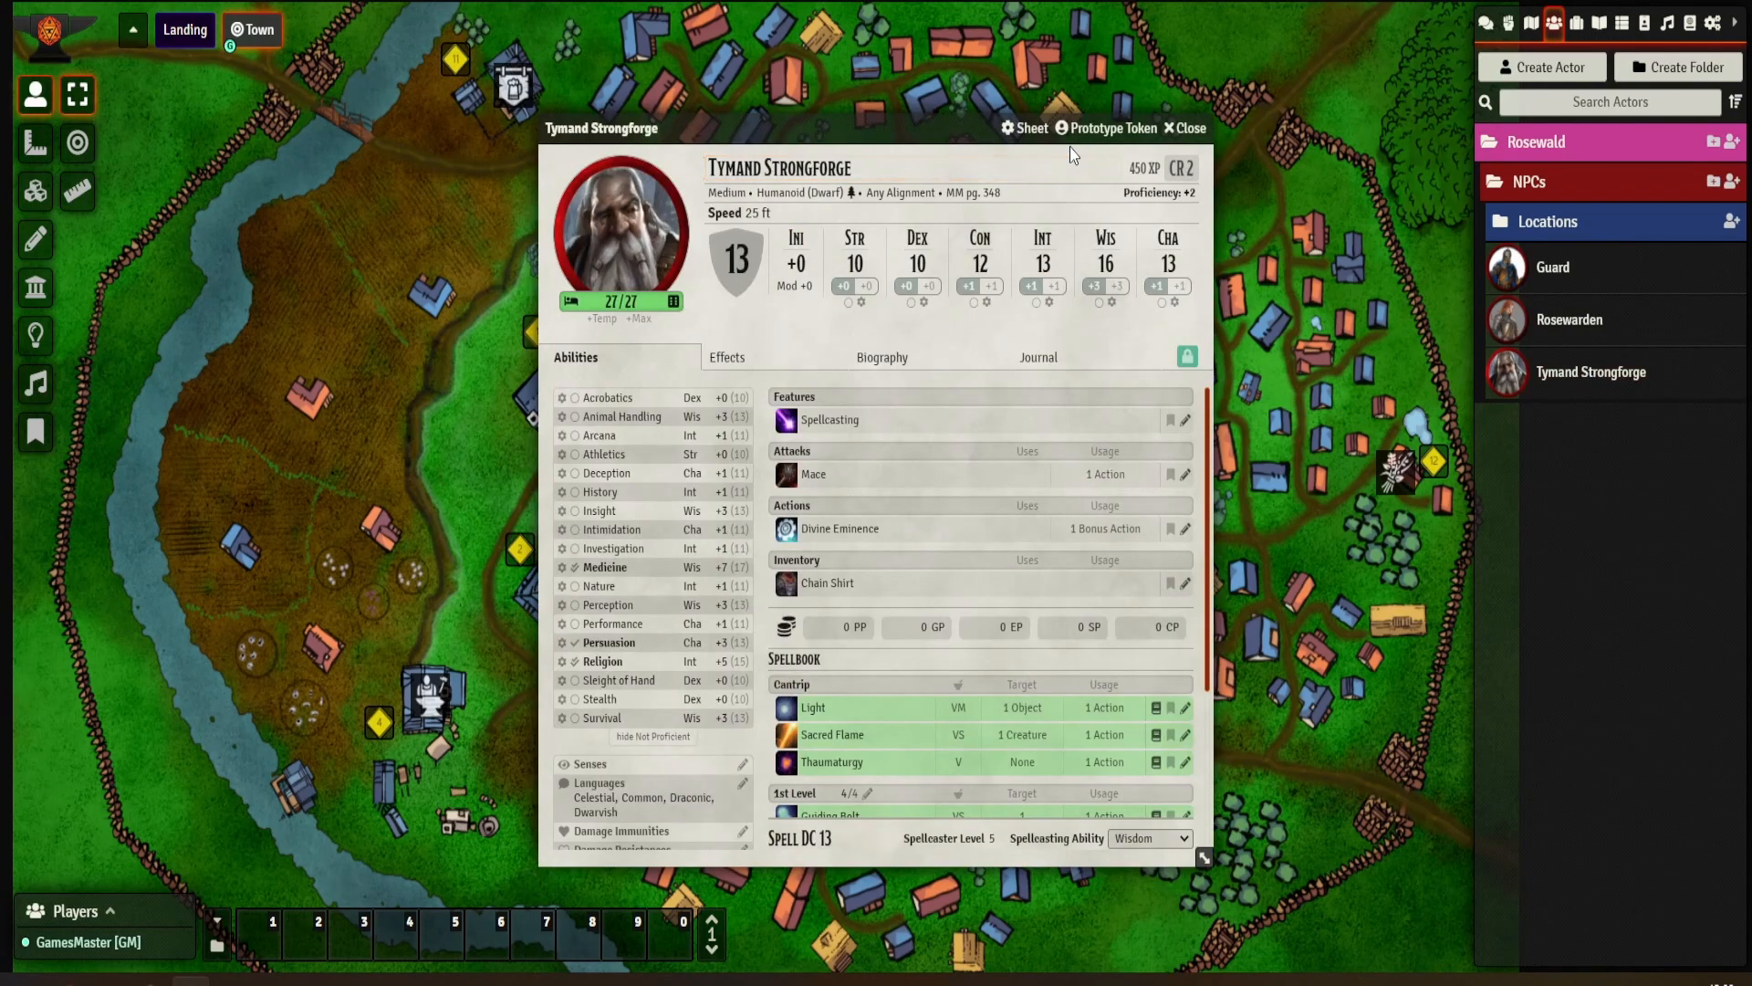
pyautogui.moveTo(952, 167); pyautogui.dragTo(639, 182)
pyautogui.hotkey('ctrl', 'c')
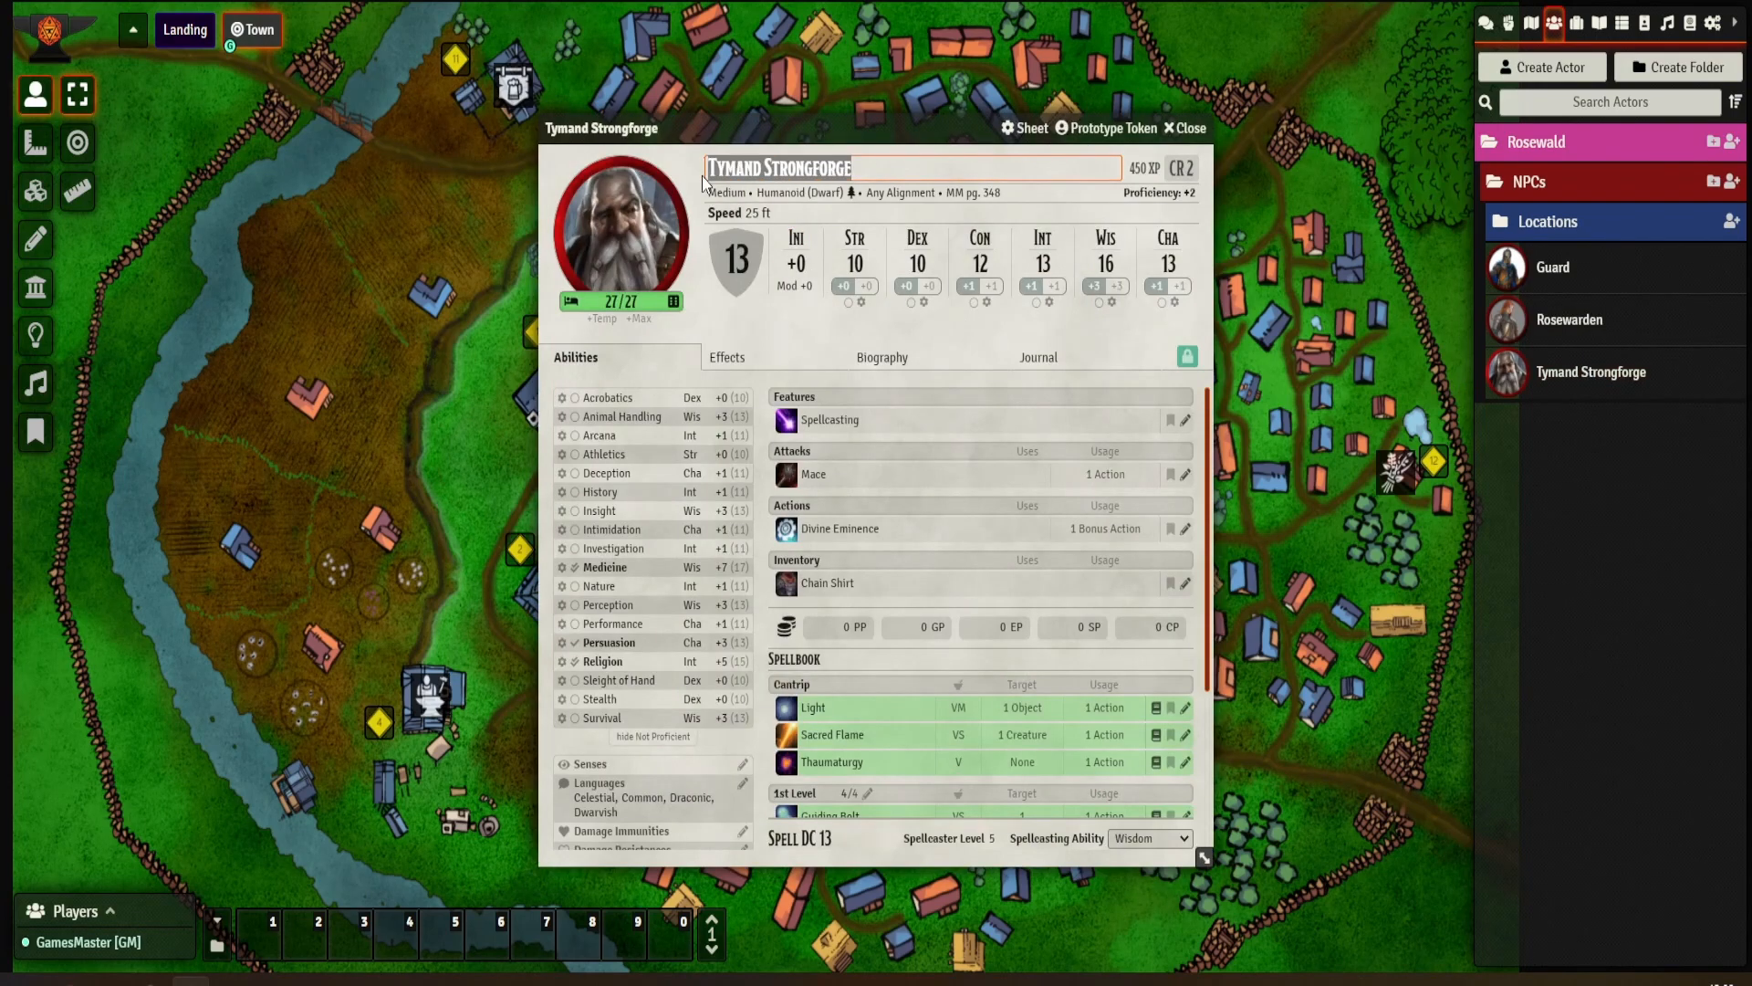
pyautogui.click(1186, 128)
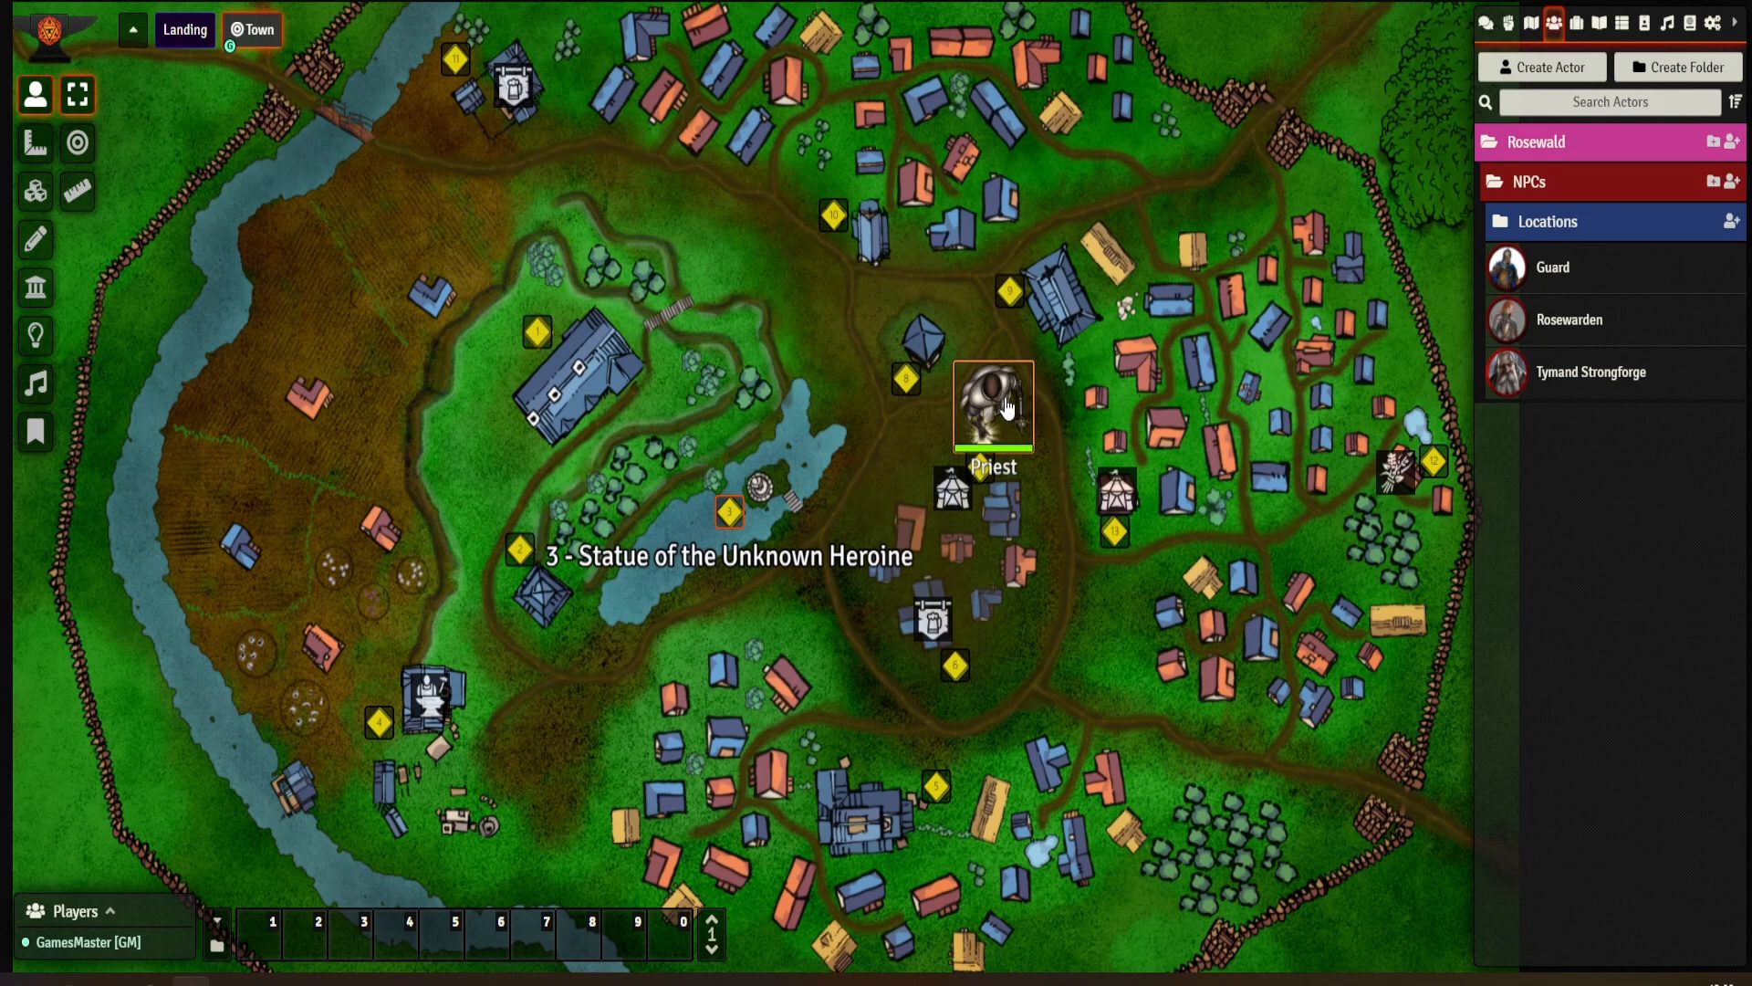
pyautogui.press('Delete')
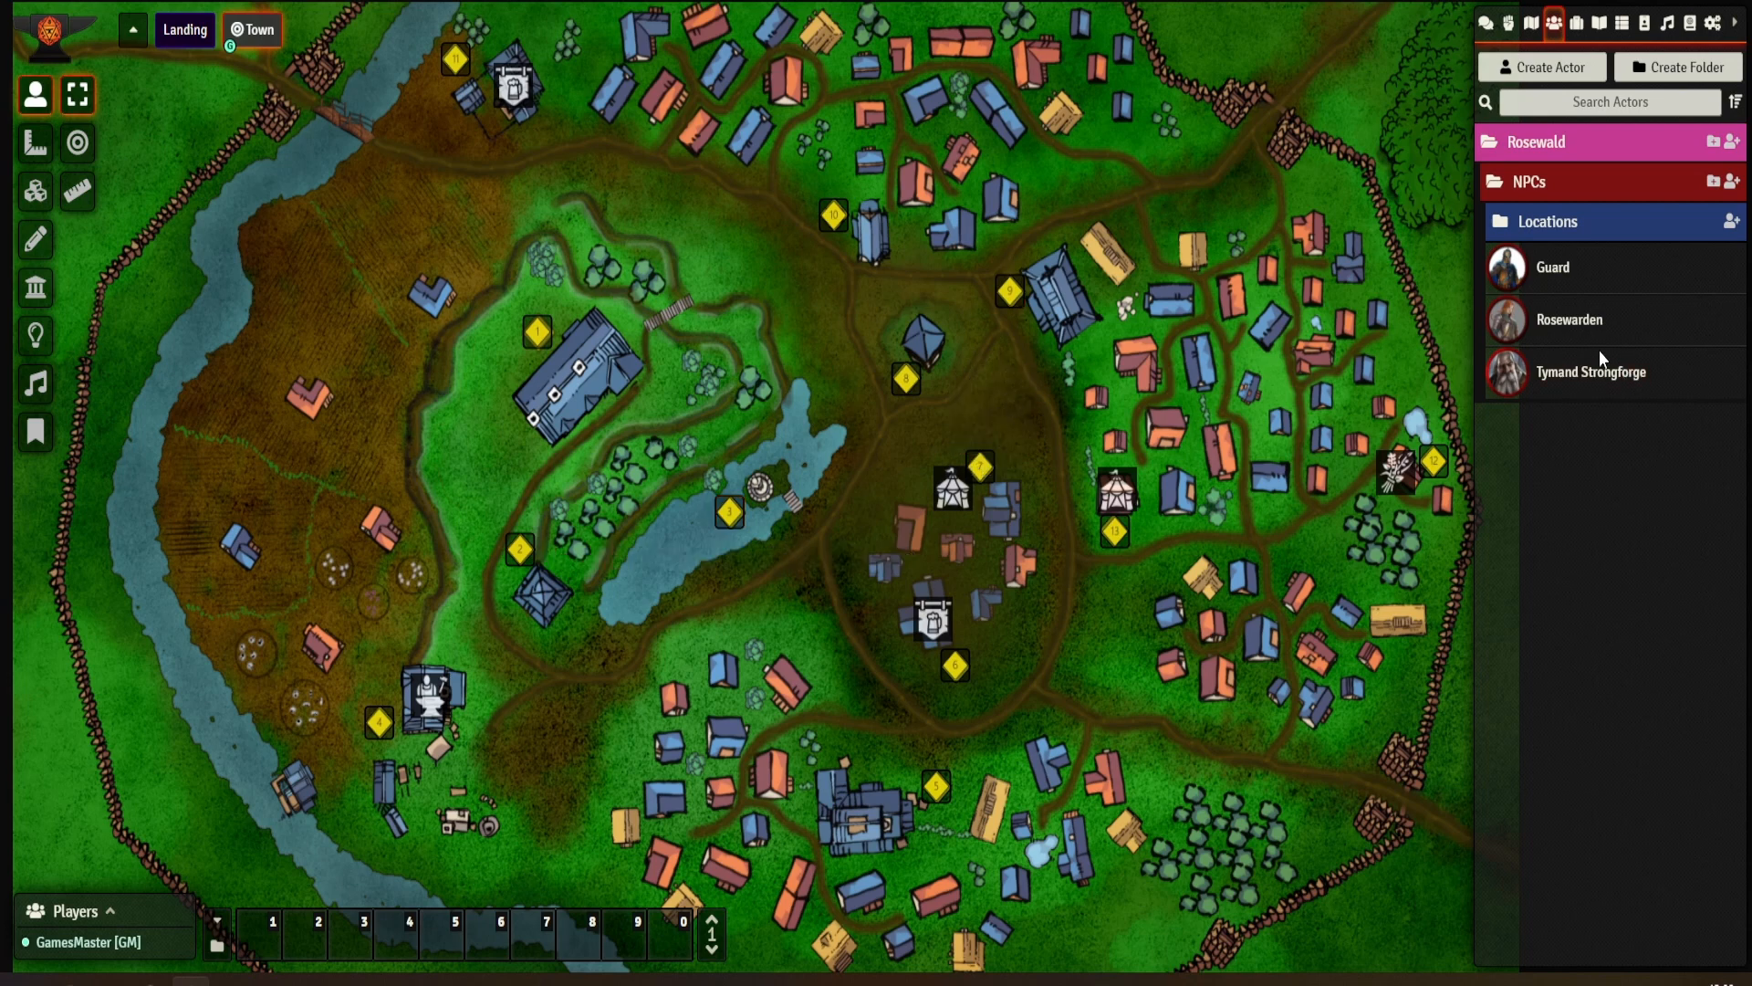
# - Name Tymand Strongforge's prototype token Tymand Strongforge and set its name display to Always for Everyone
pyautogui.click(1586, 372)
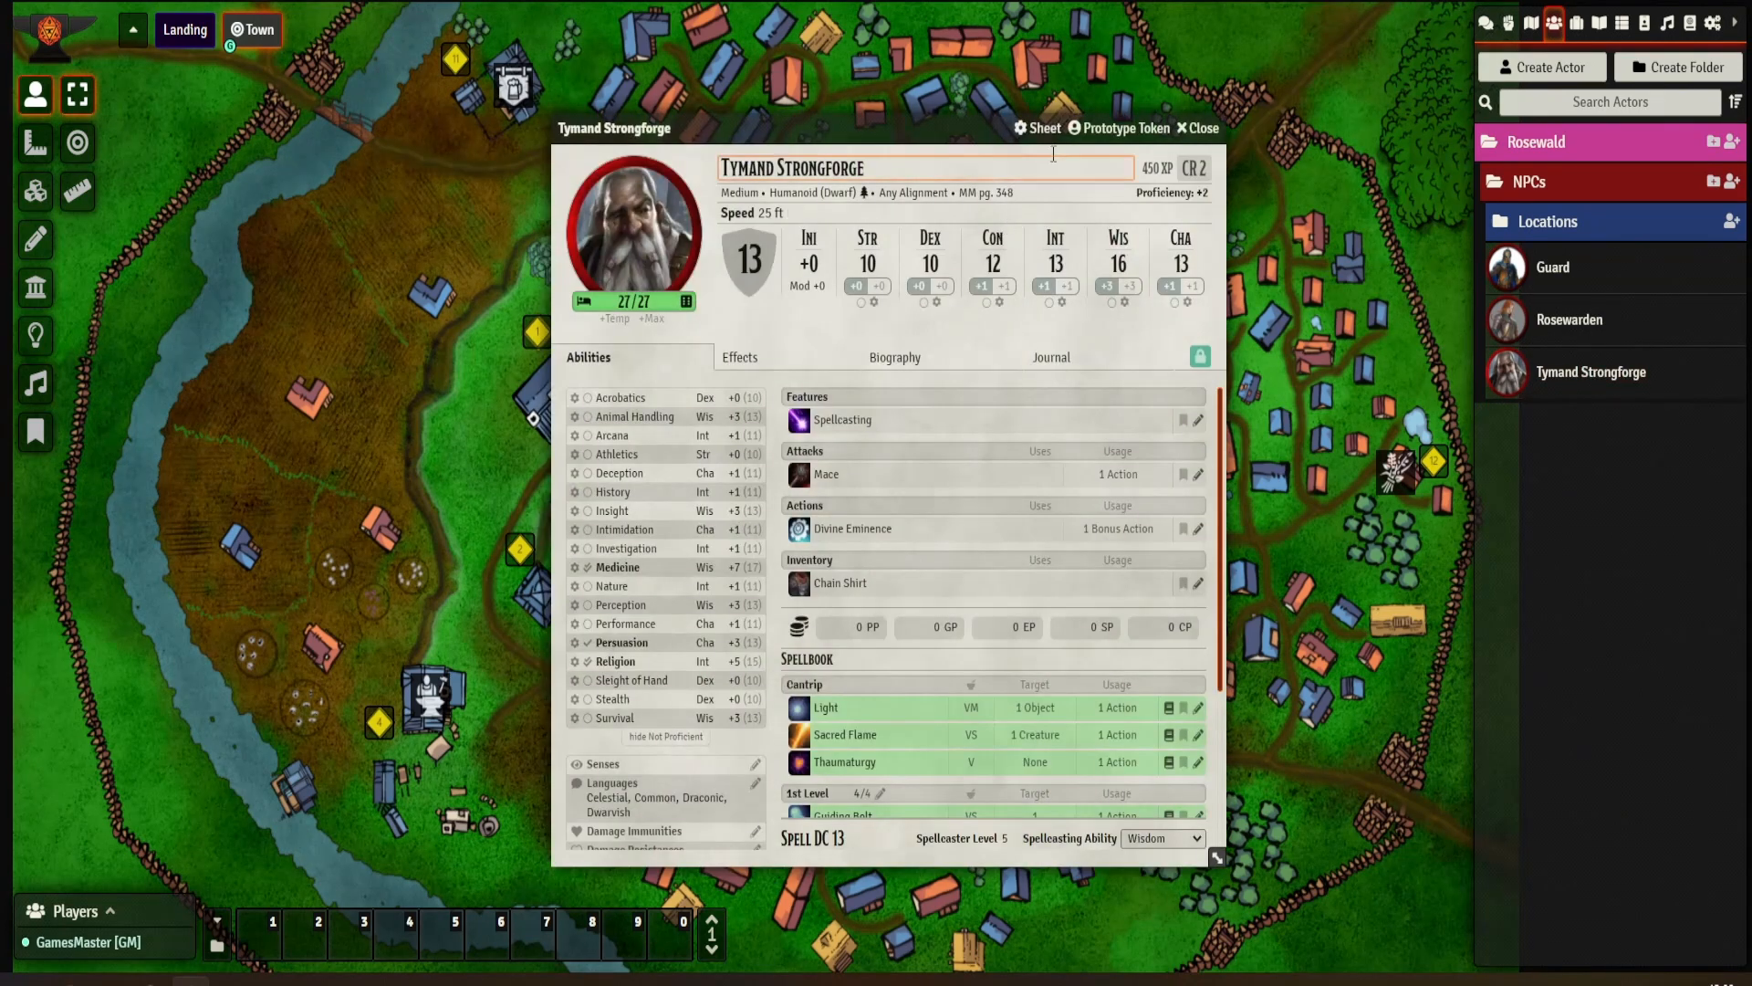
pyautogui.click(1095, 129)
pyautogui.moveTo(309, 215); pyautogui.dragTo(144, 230)
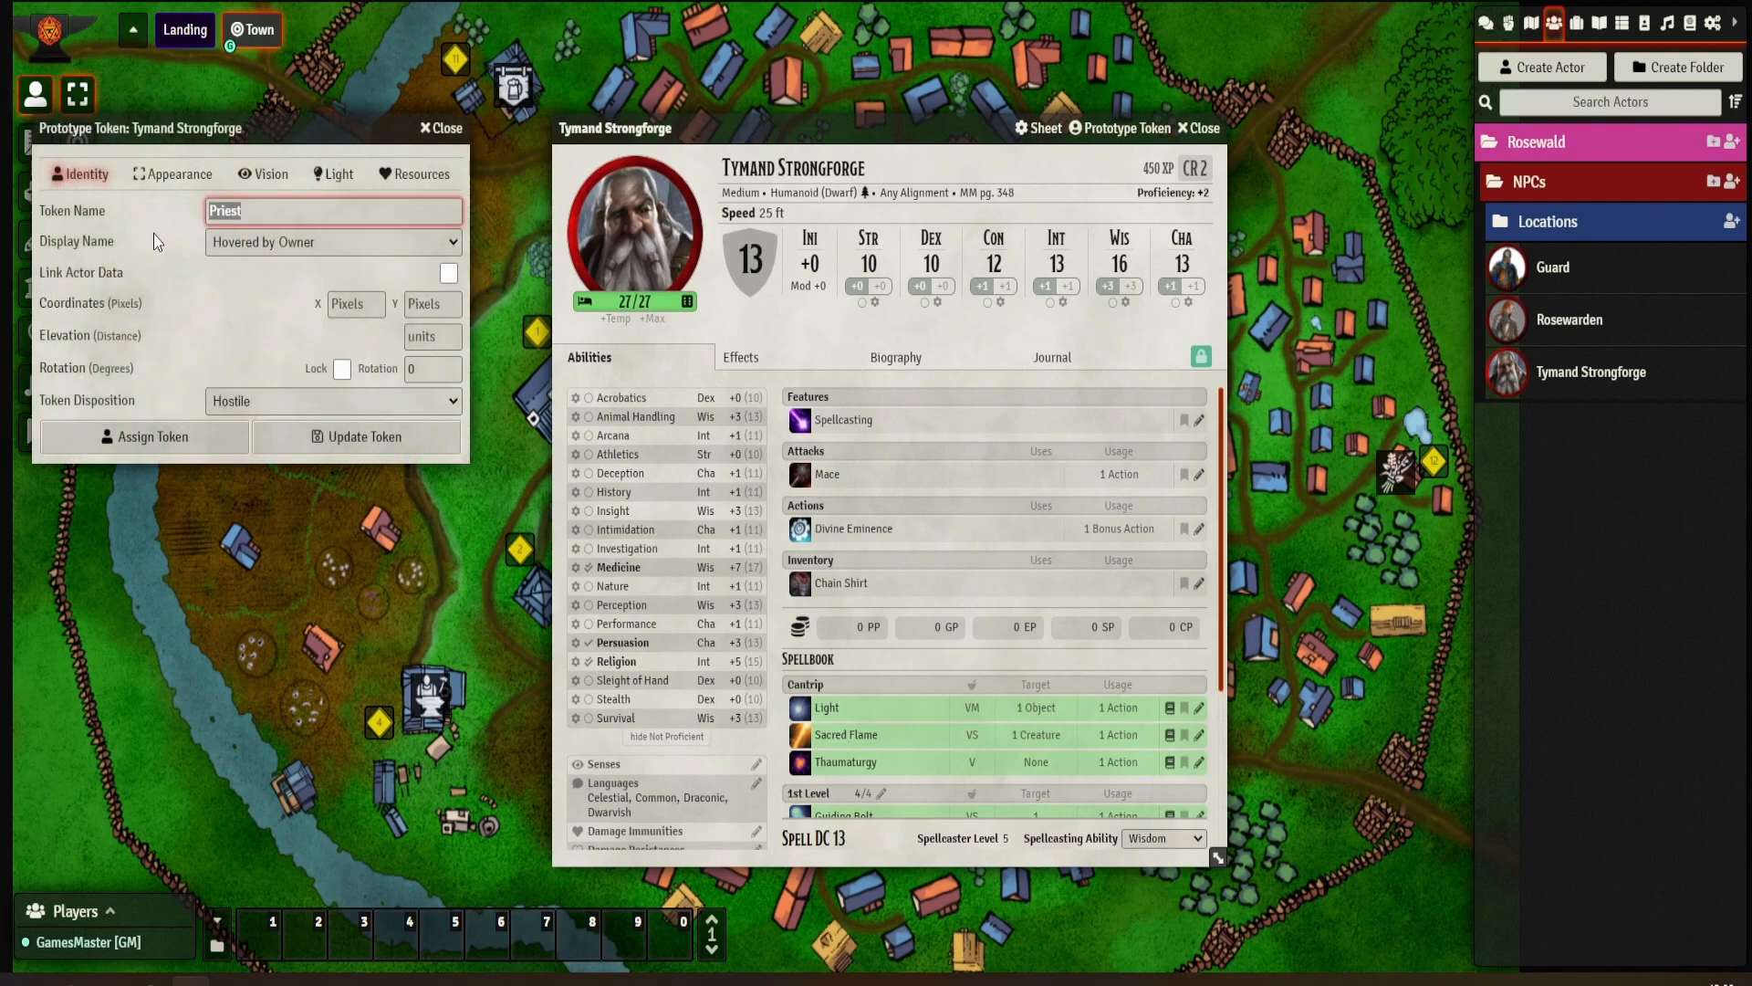
pyautogui.hotkey('ctrl', 'v')
pyautogui.click(308, 241)
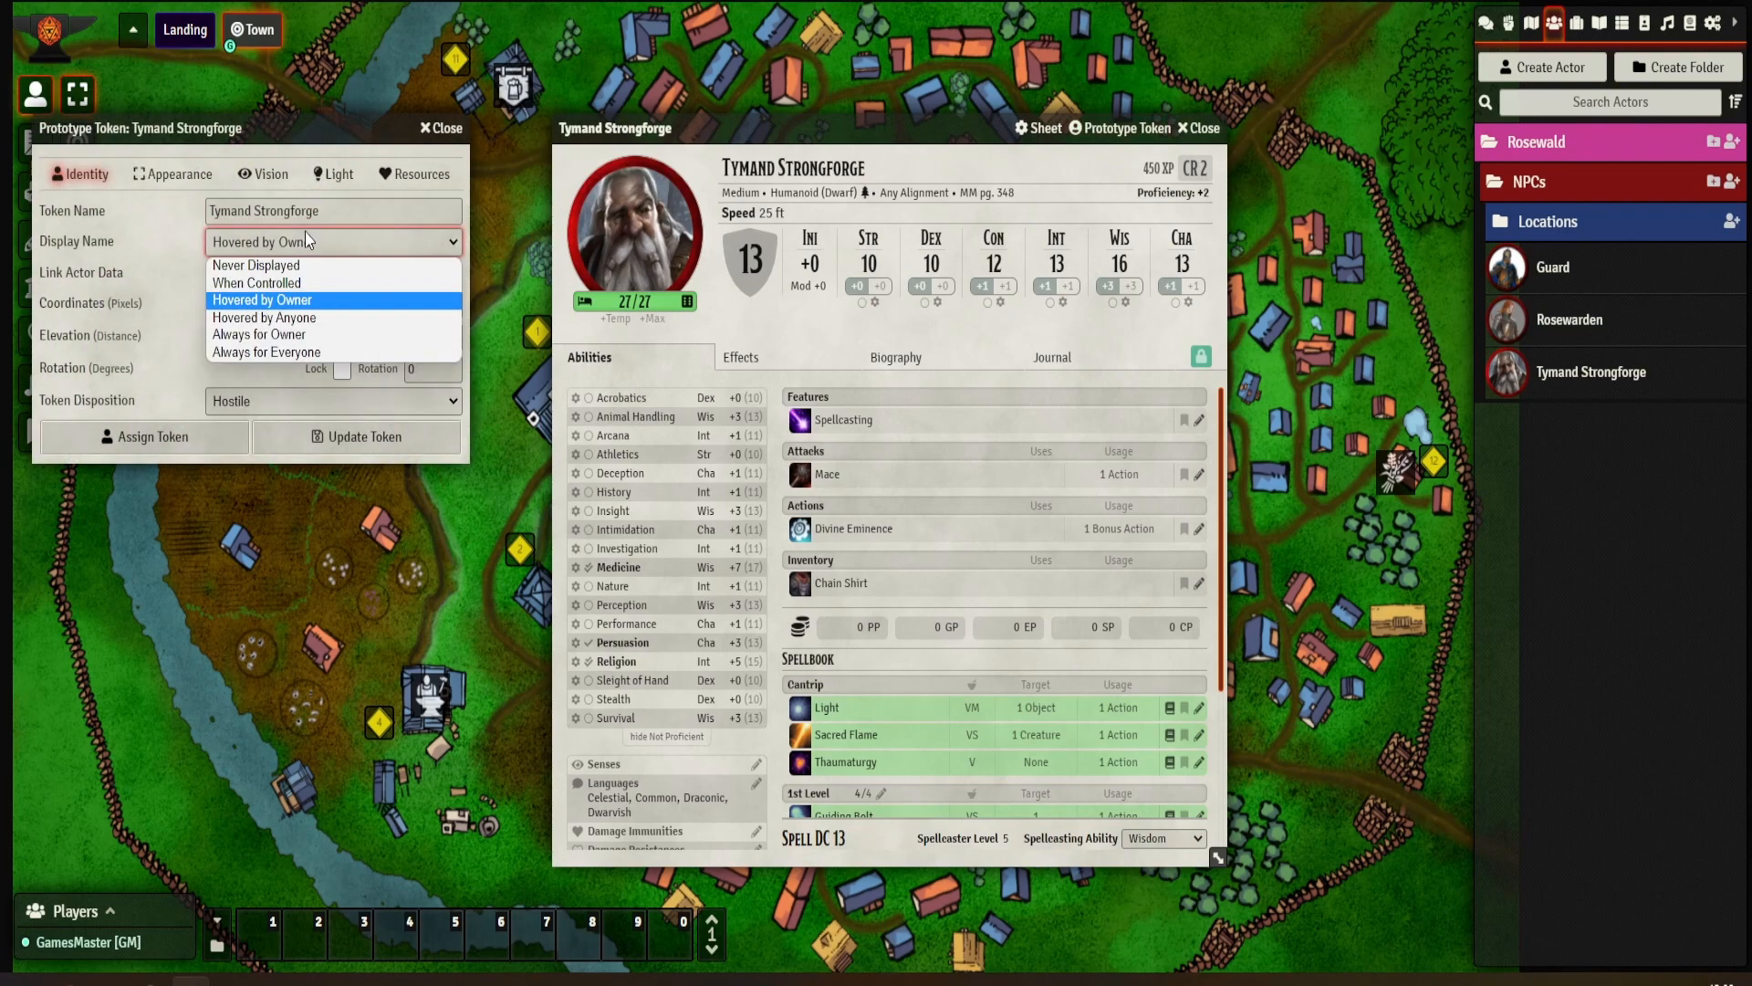
pyautogui.click(303, 326)
pyautogui.click(308, 240)
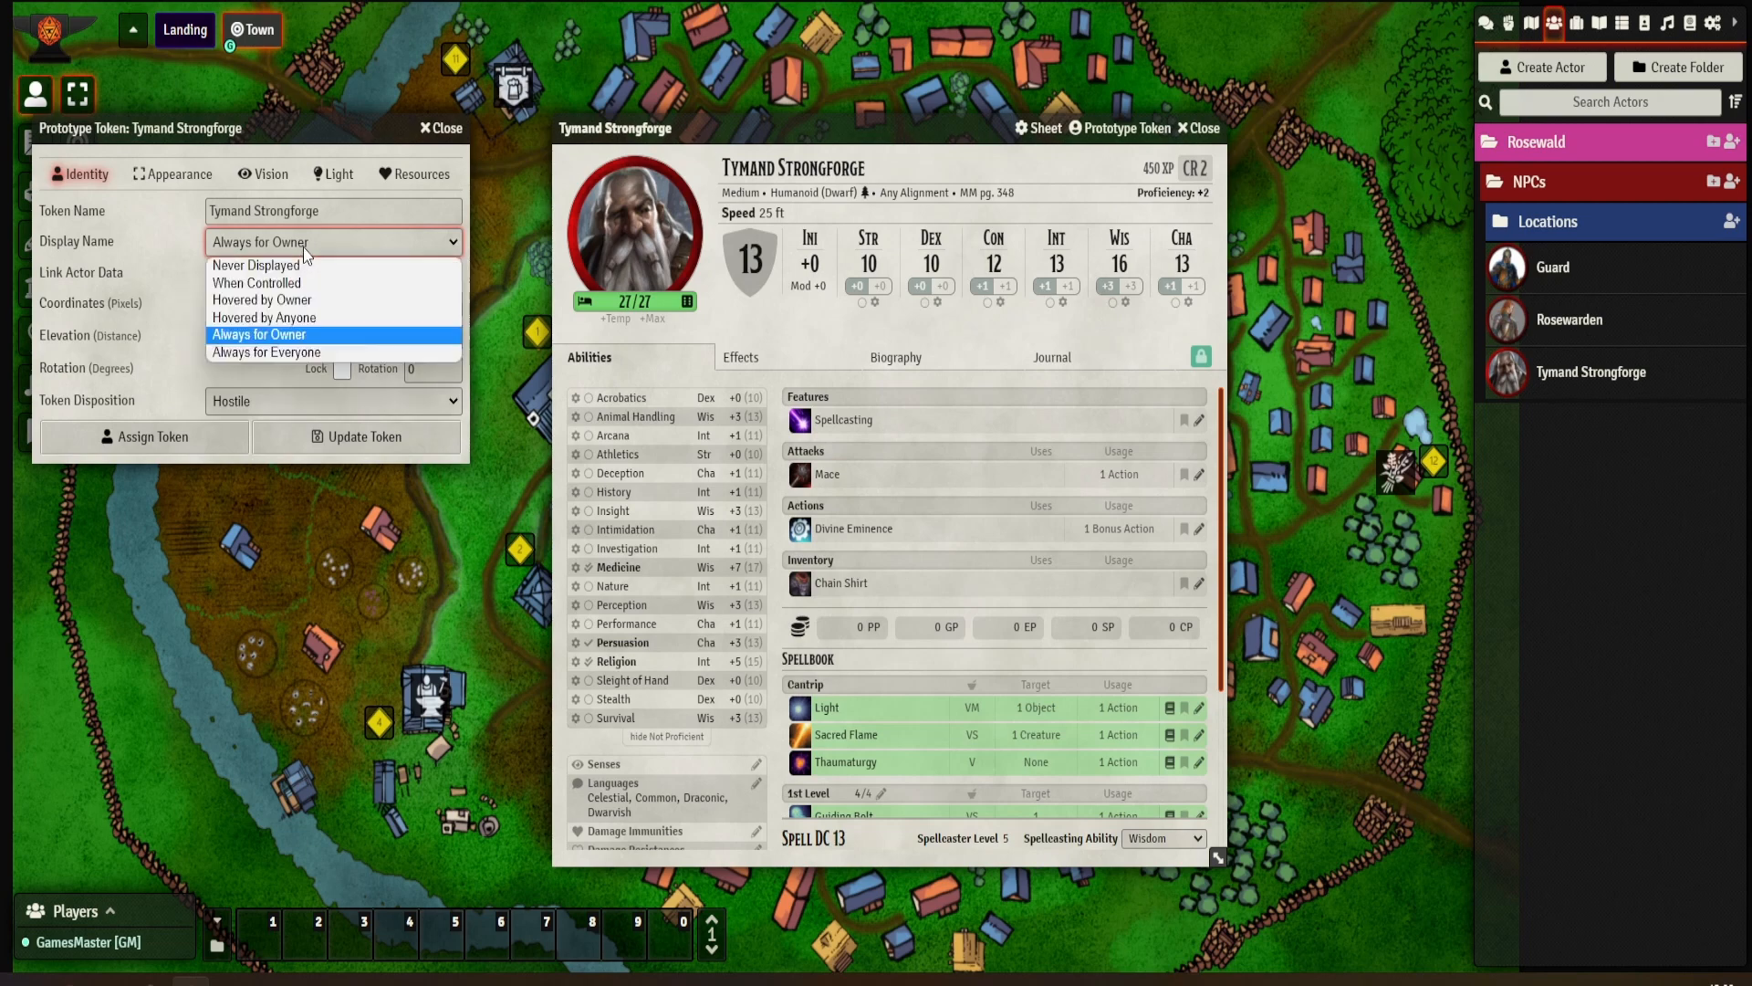
pyautogui.click(307, 348)
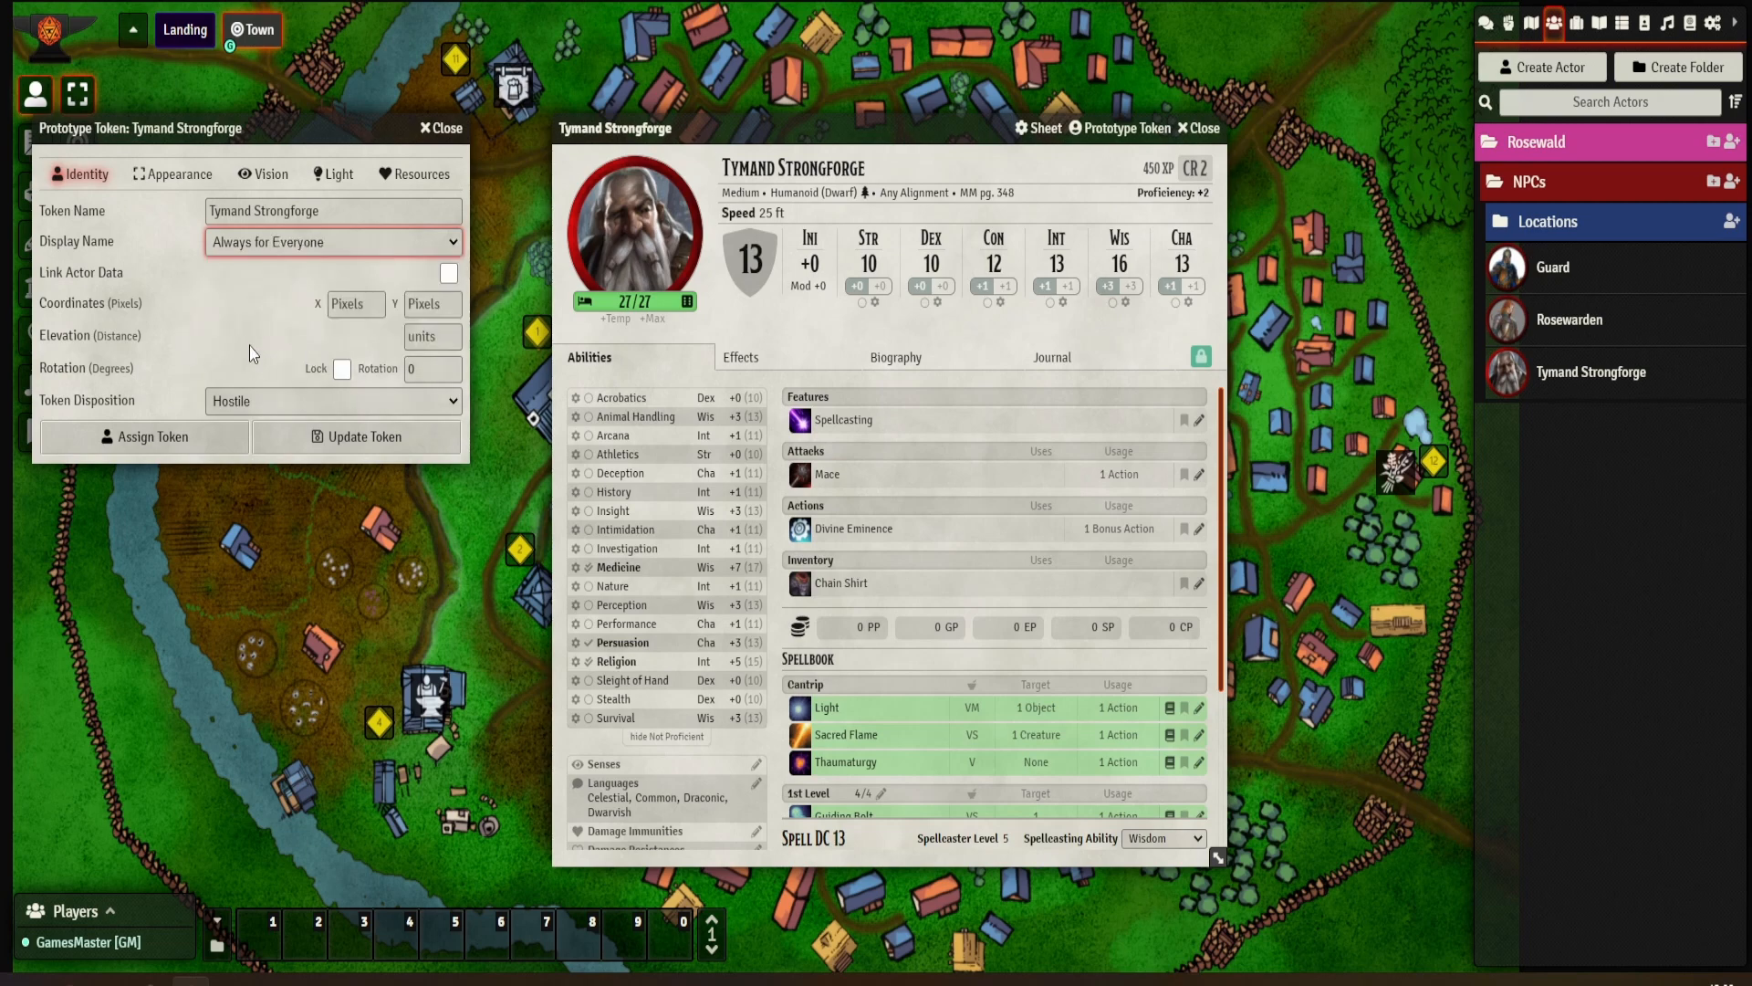
# - Set Tymand Strongforge's token disposition to Friendly, update the prototype token and close the sheet
pyautogui.click(277, 399)
pyautogui.click(261, 451)
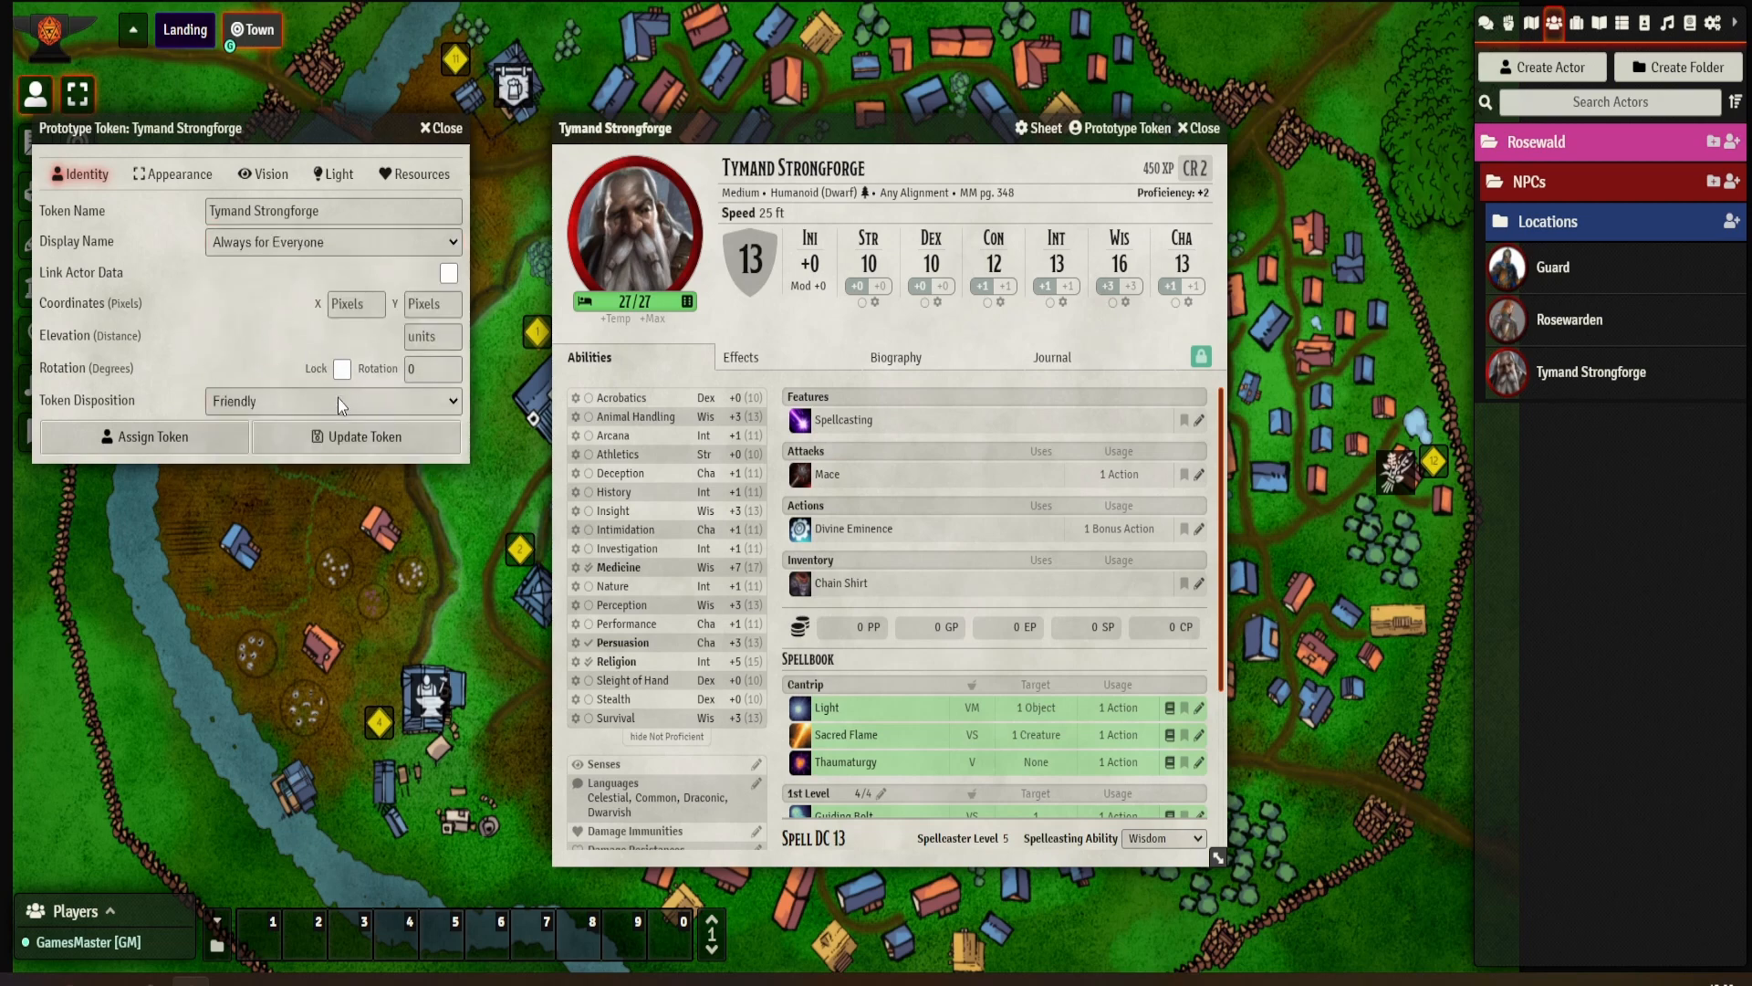
pyautogui.click(352, 440)
pyautogui.click(1203, 129)
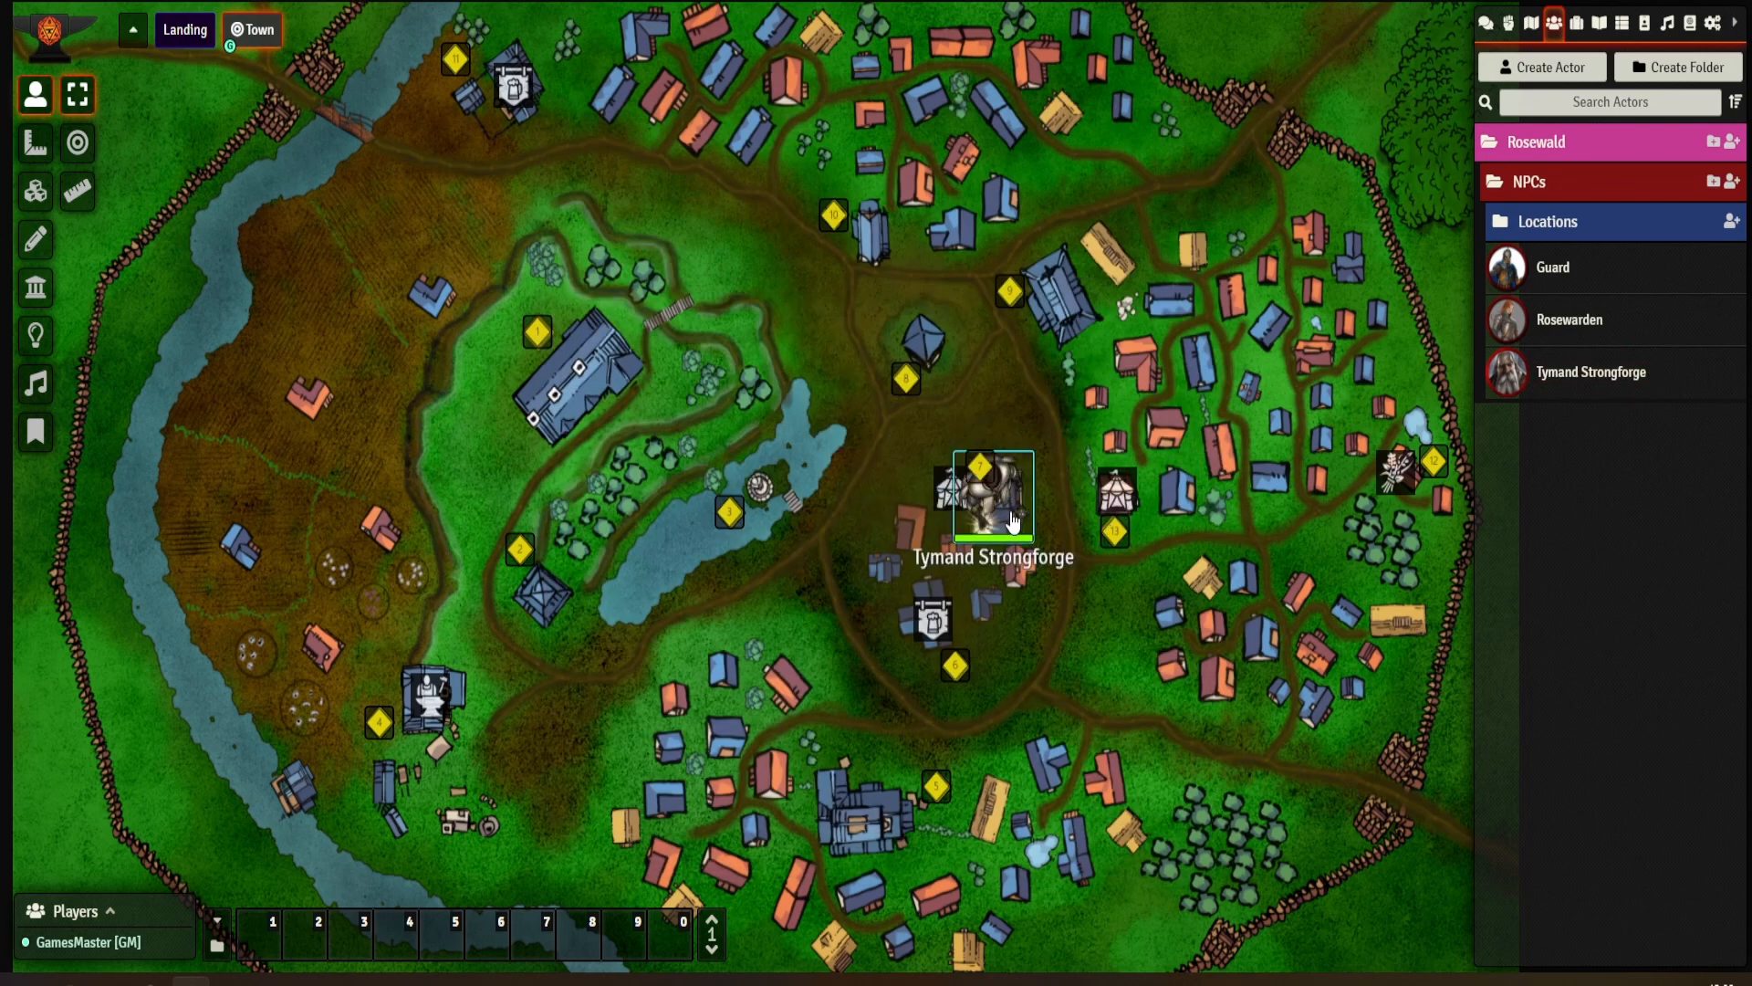
# - Move the Tymand Strongforge token slightly north in the town centre and delete it from the map
pyautogui.moveTo(988, 500); pyautogui.dragTo(995, 403)
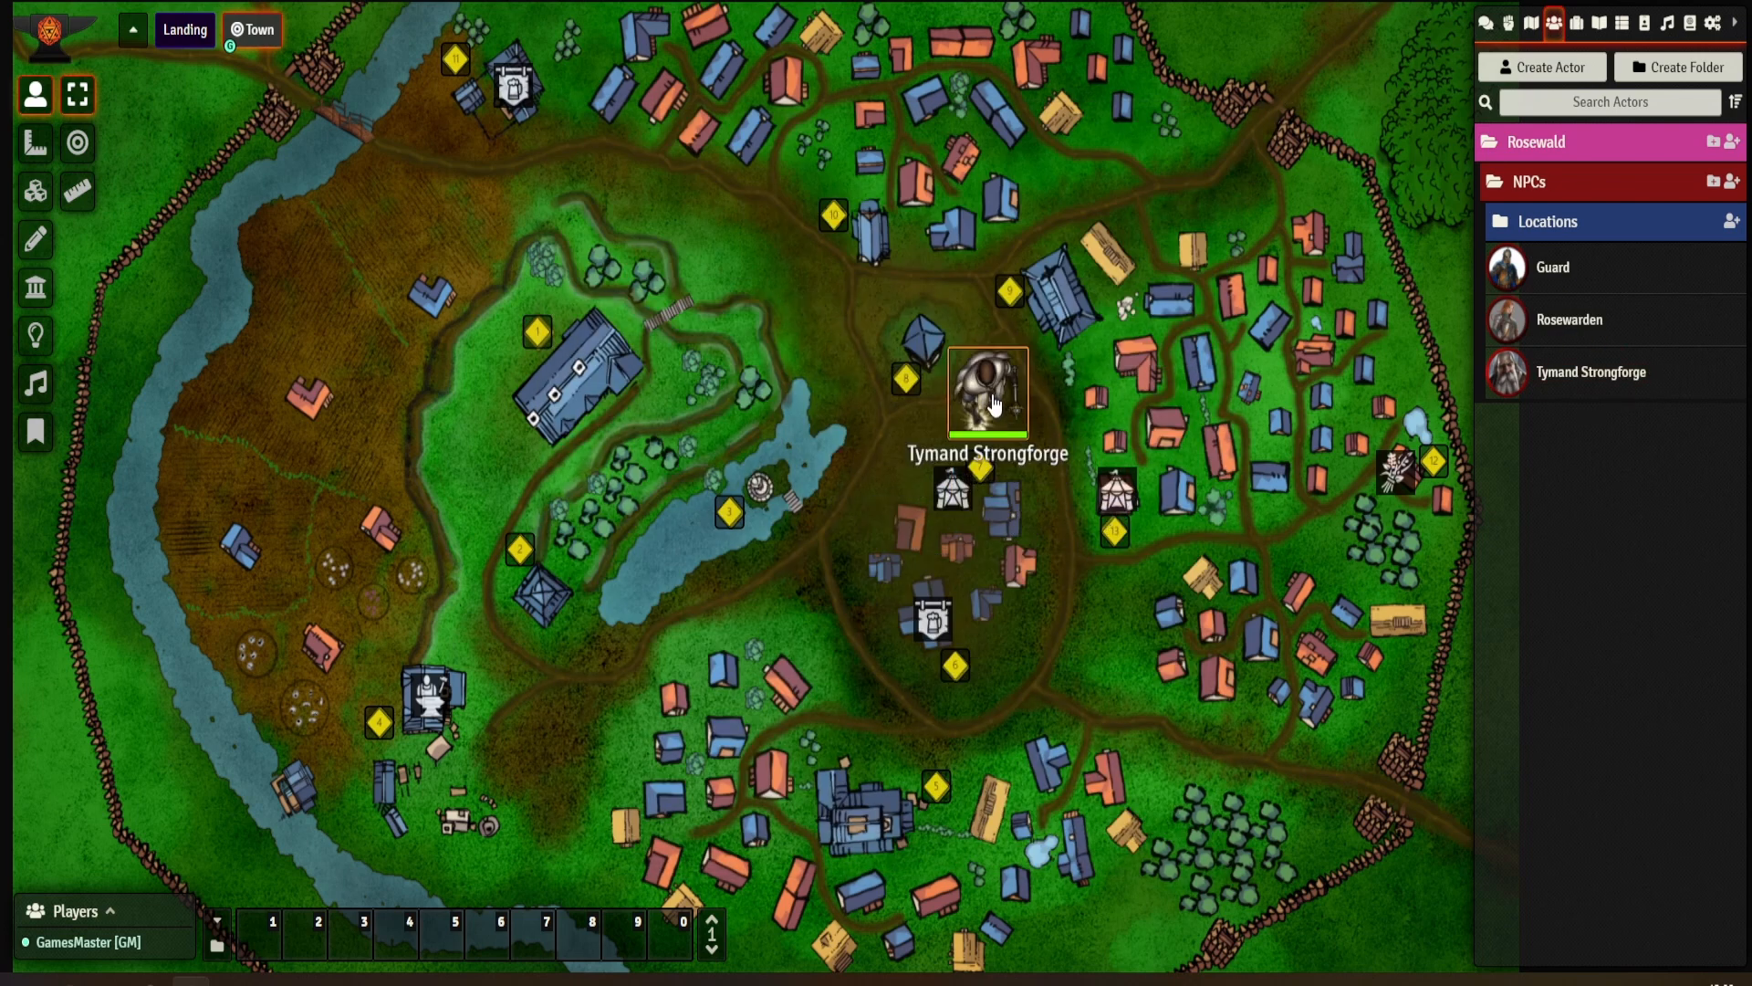
pyautogui.press('Delete')
# - Review Tymand Strongforge's sheet and the actors in the Locations folder, and collapse the Rosewald folder
pyautogui.click(1611, 370)
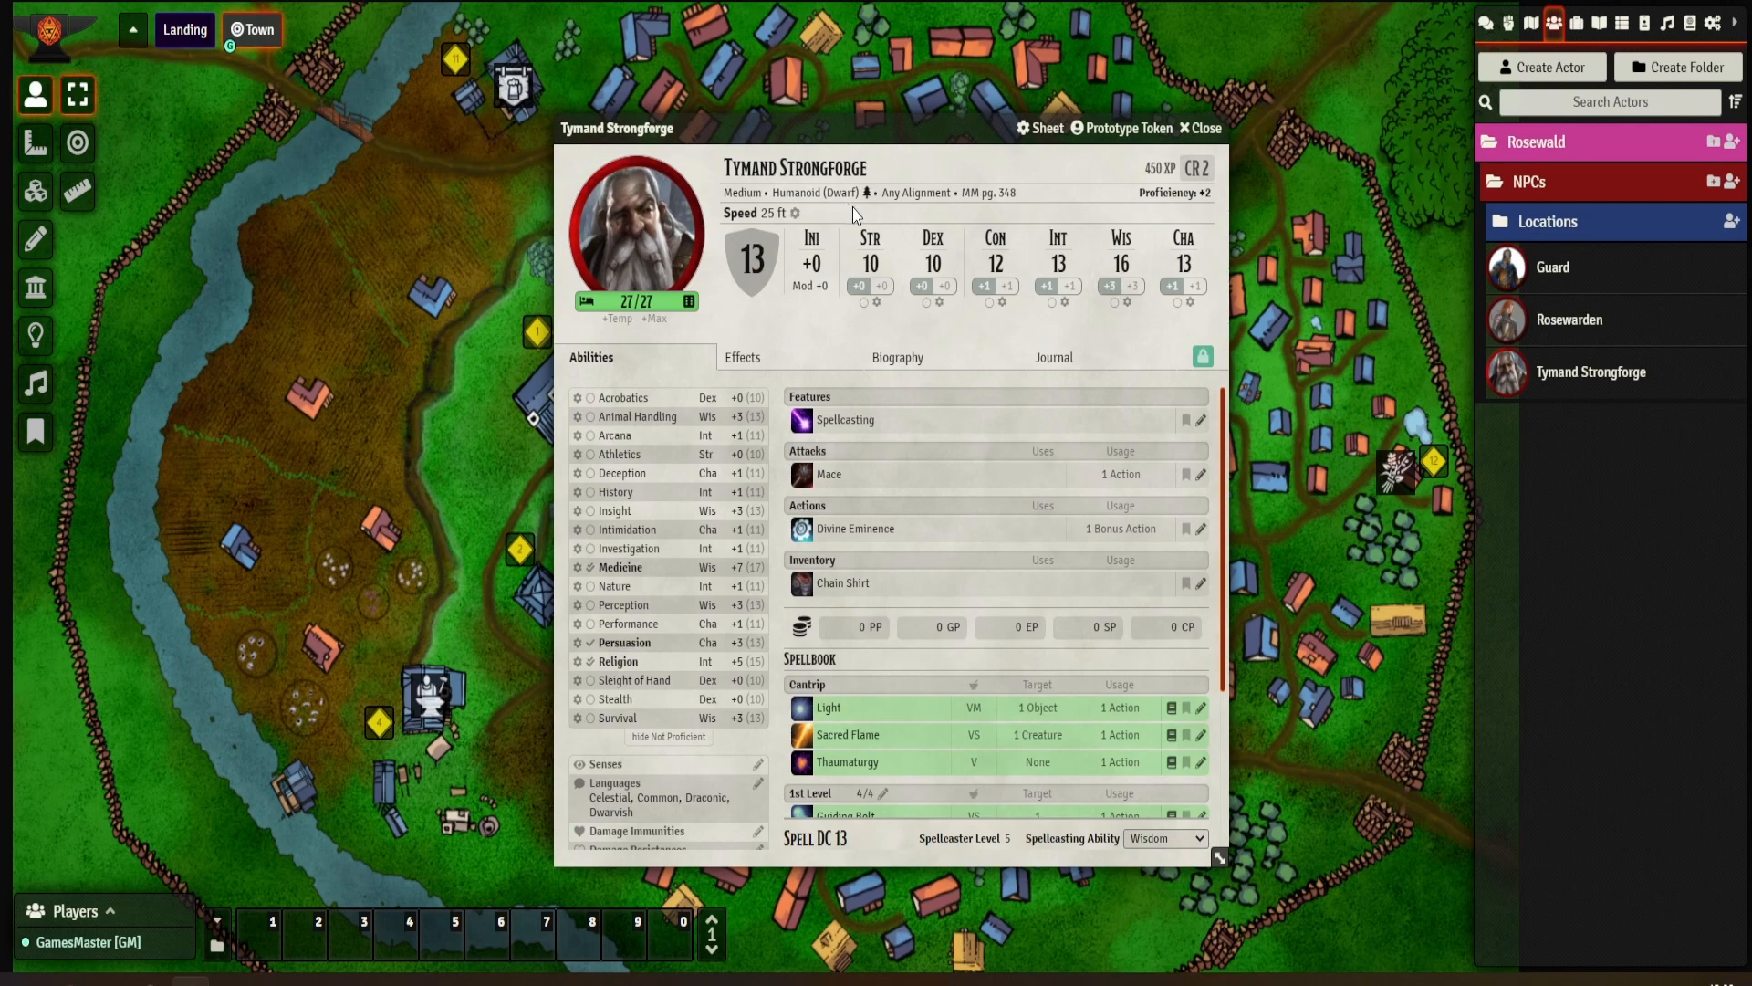
pyautogui.click(1198, 128)
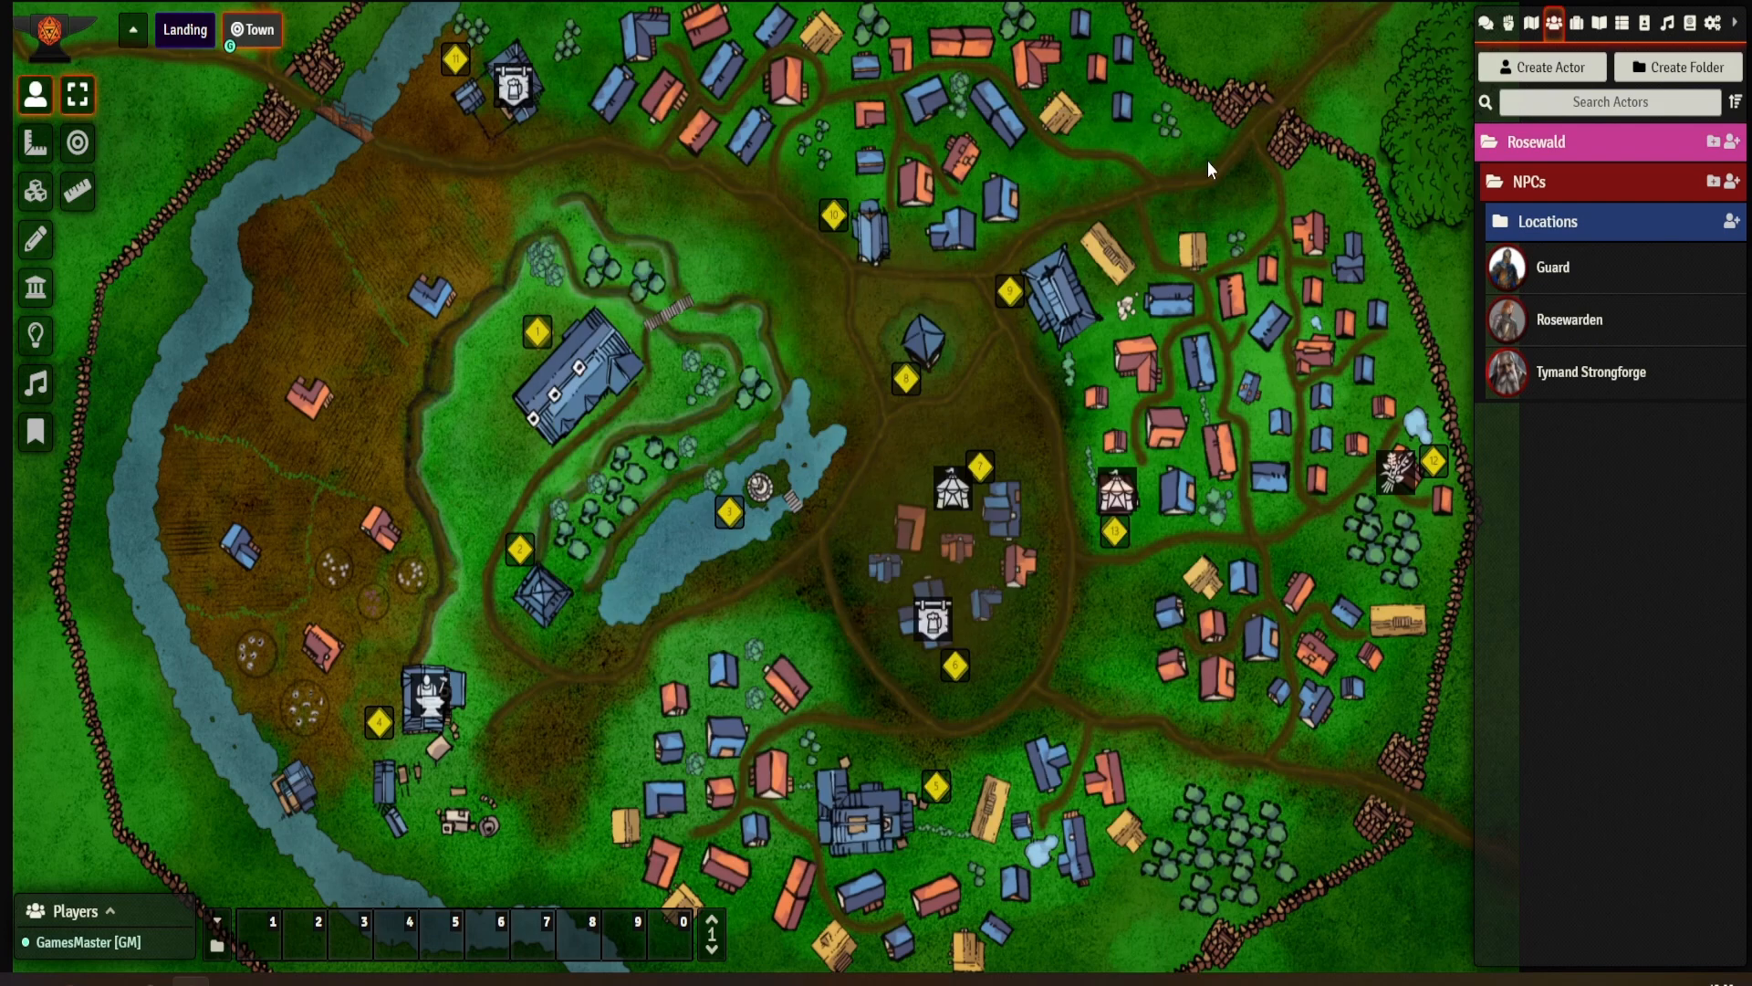
pyautogui.click(1577, 223)
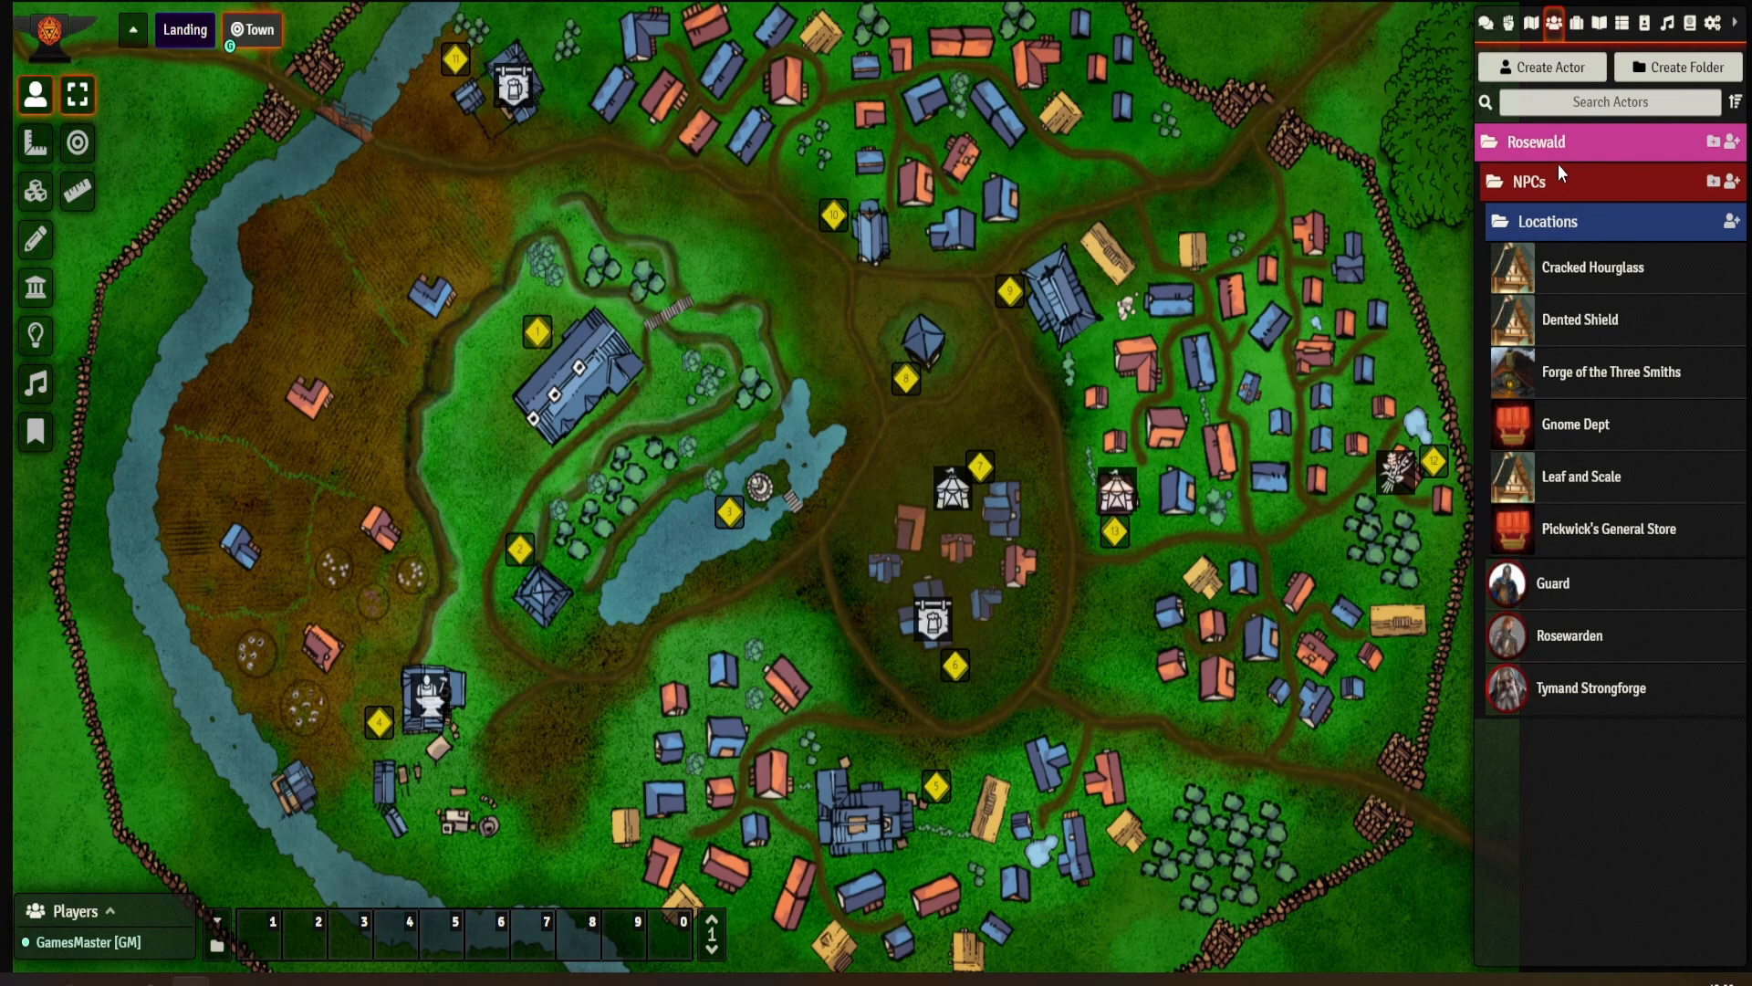
pyautogui.click(1551, 221)
pyautogui.click(1550, 142)
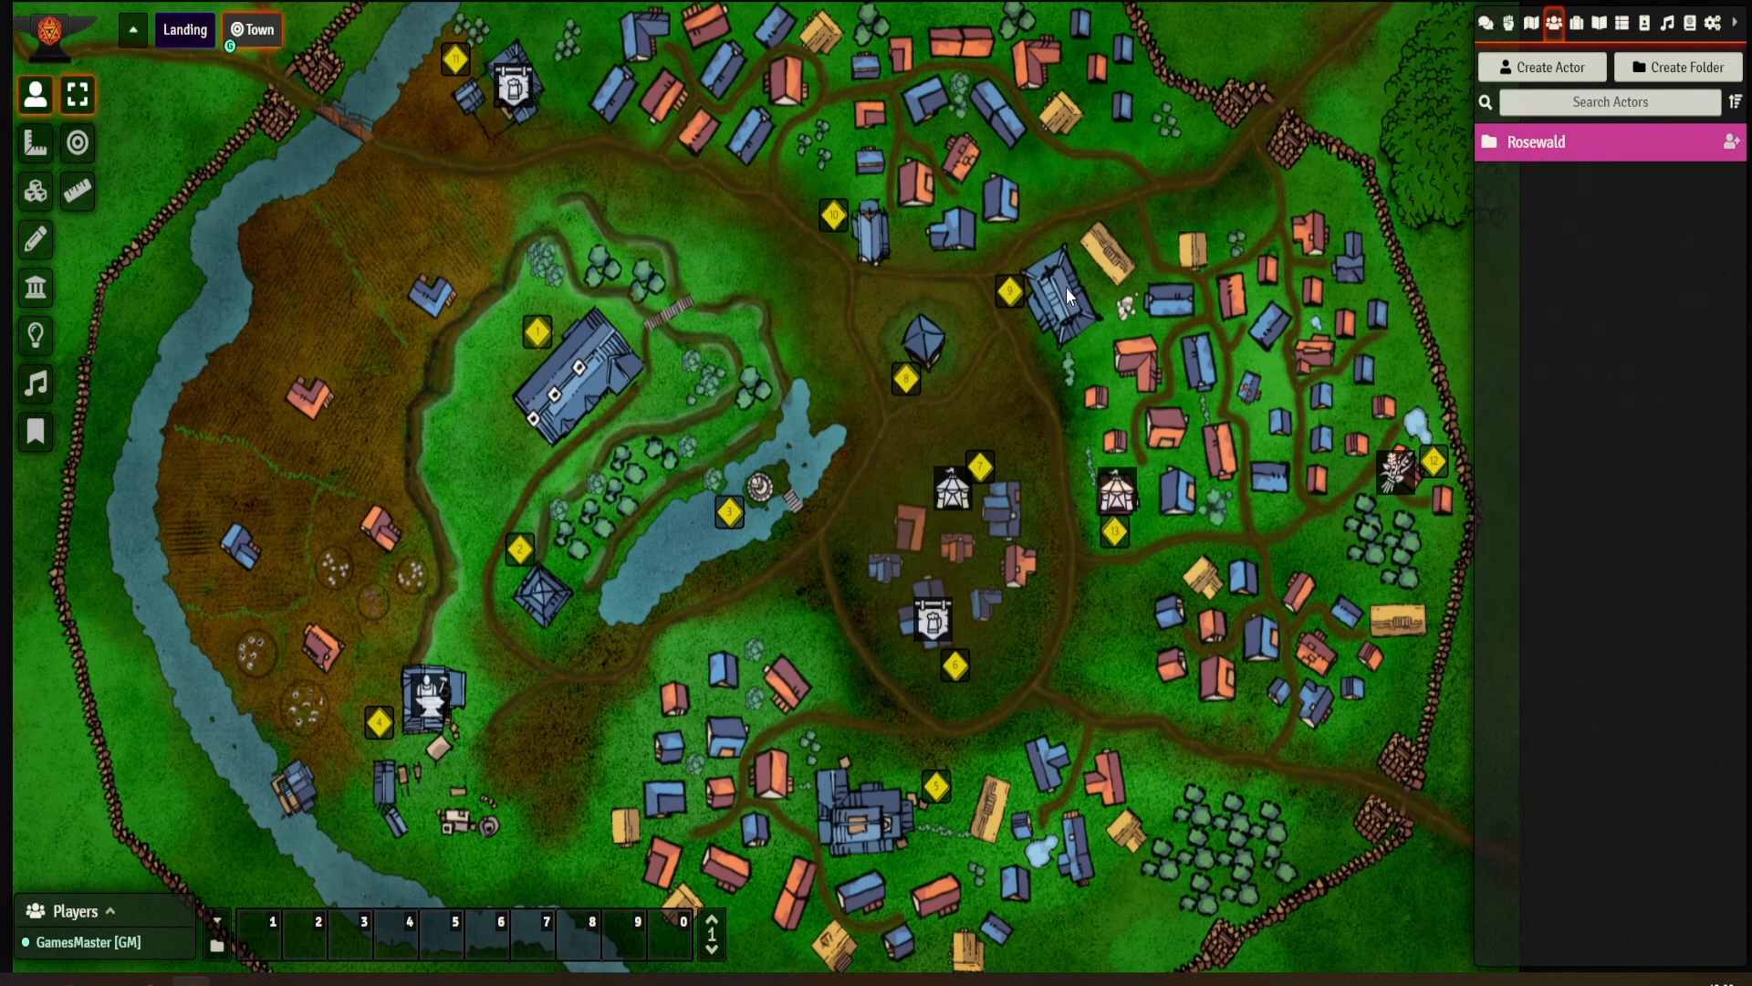
# - Review the weapons, equipment and consumables in the Forge of the Three Smiths inventory and close the sheet
pyautogui.doubleClick(433, 696)
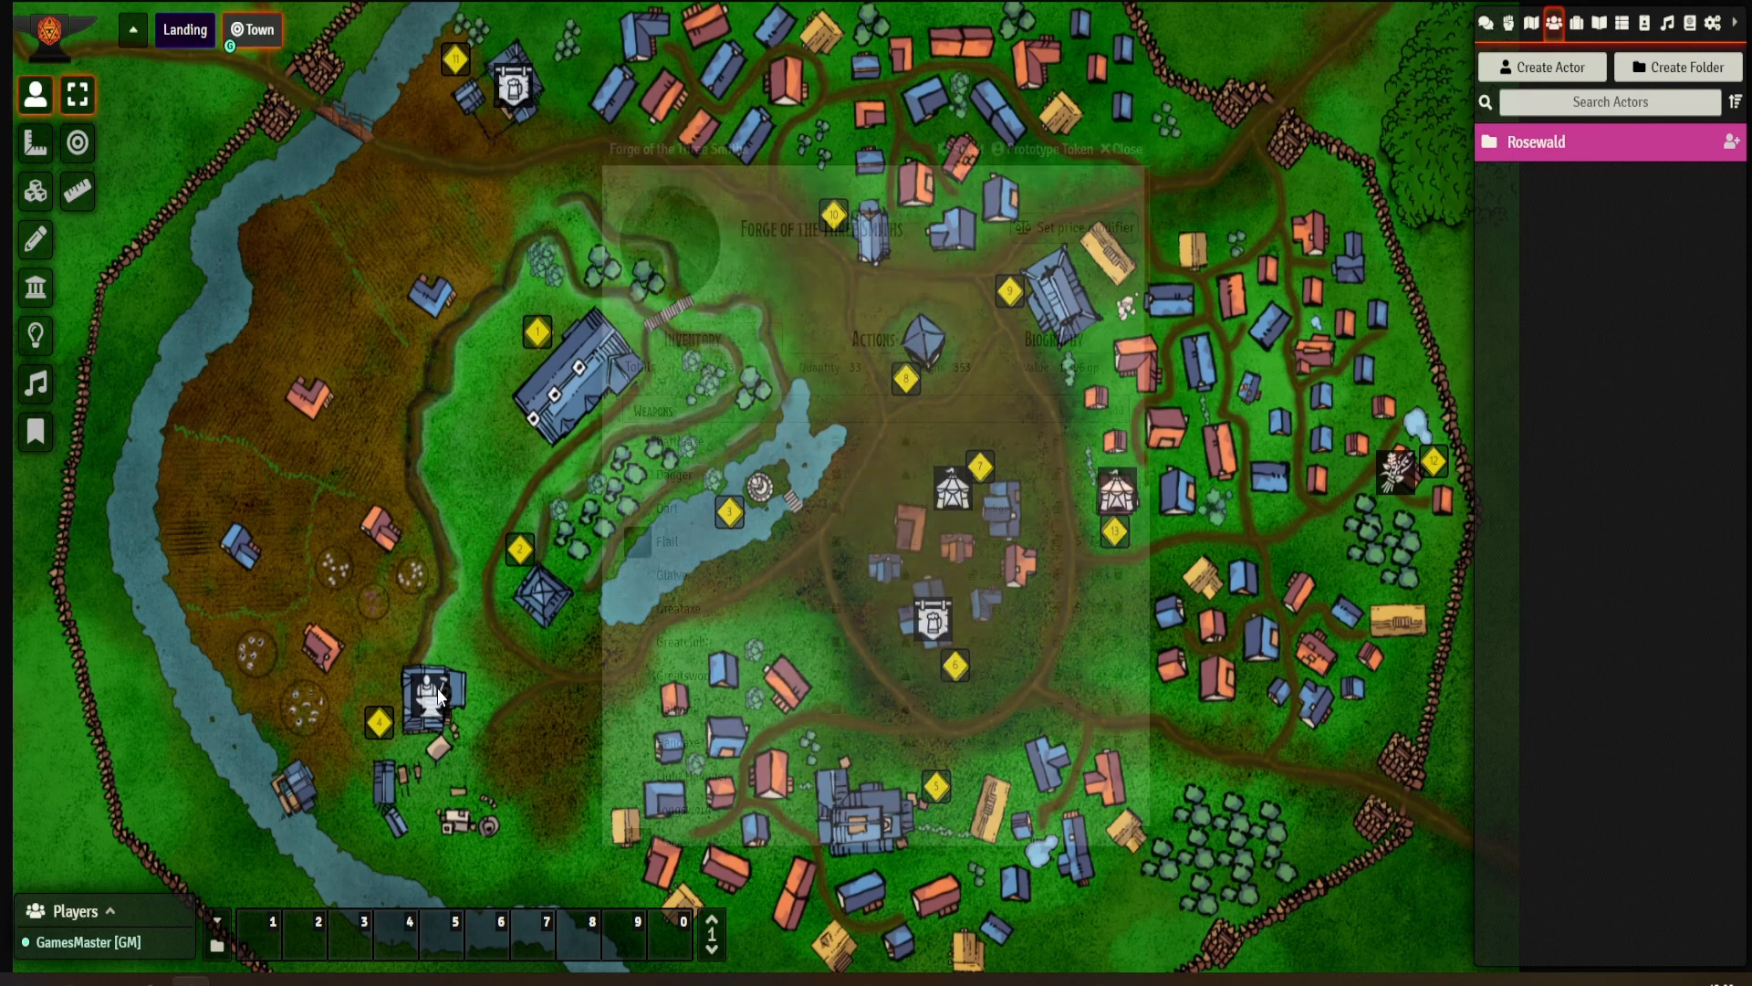
pyautogui.scroll(-6, 821, 534)
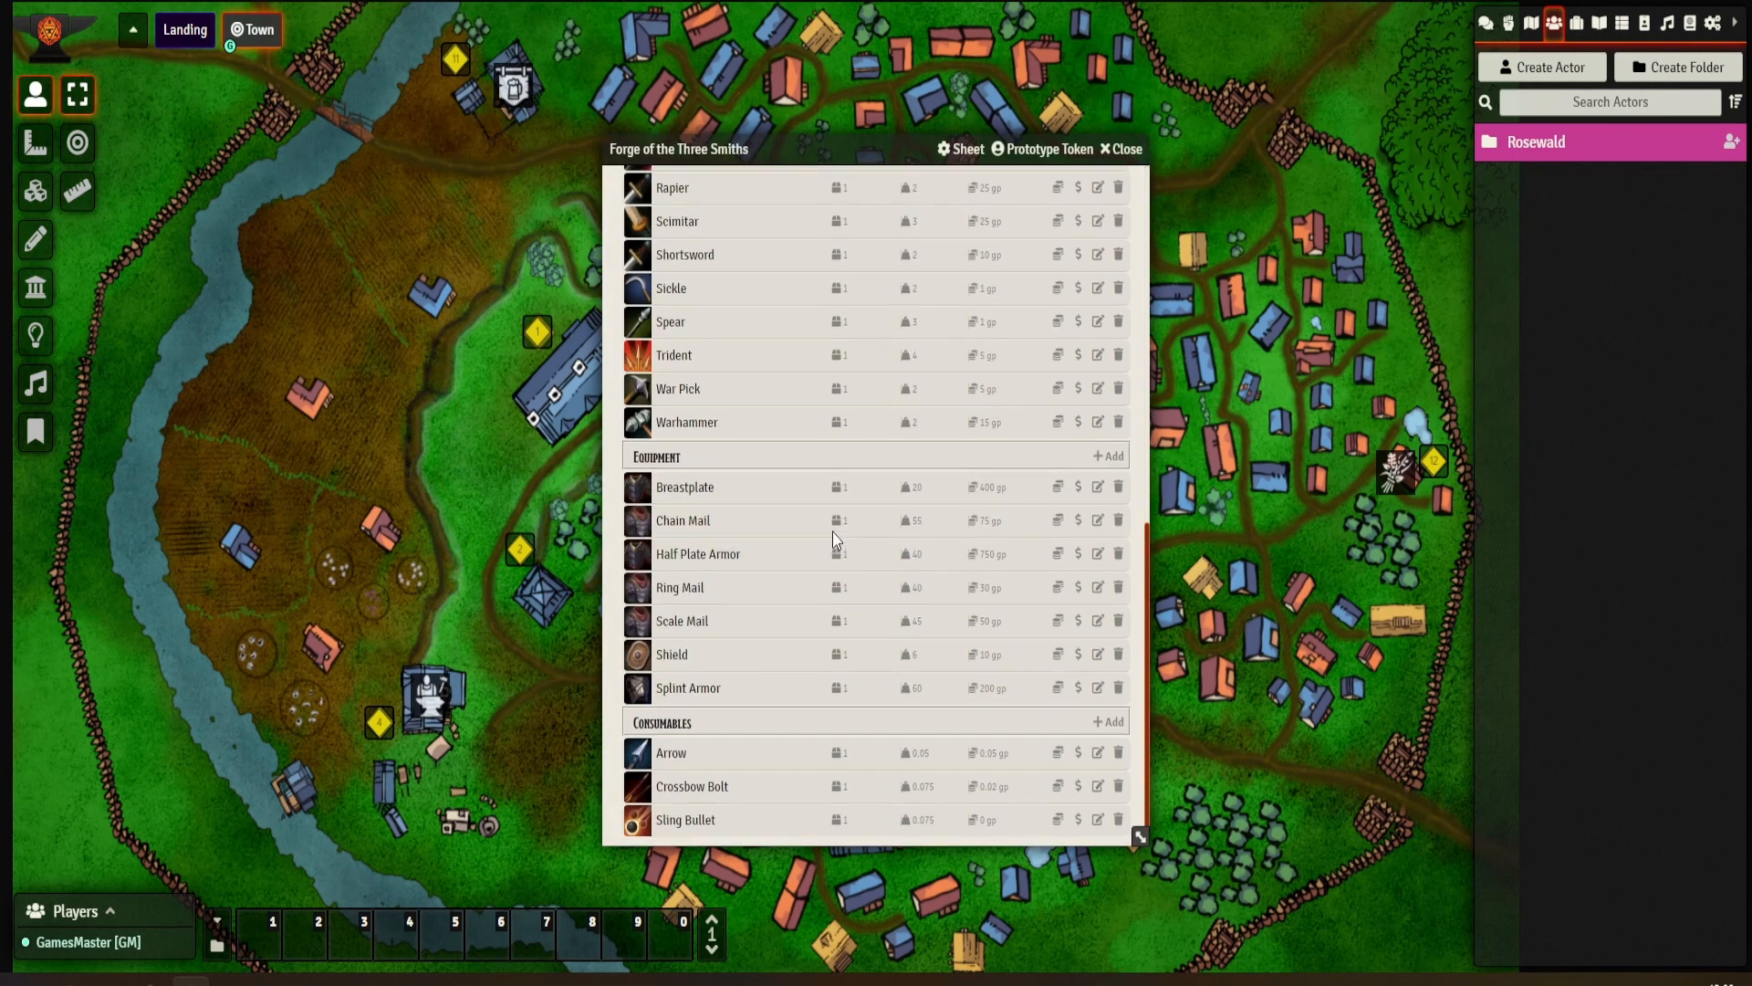
pyautogui.scroll(6, 833, 533)
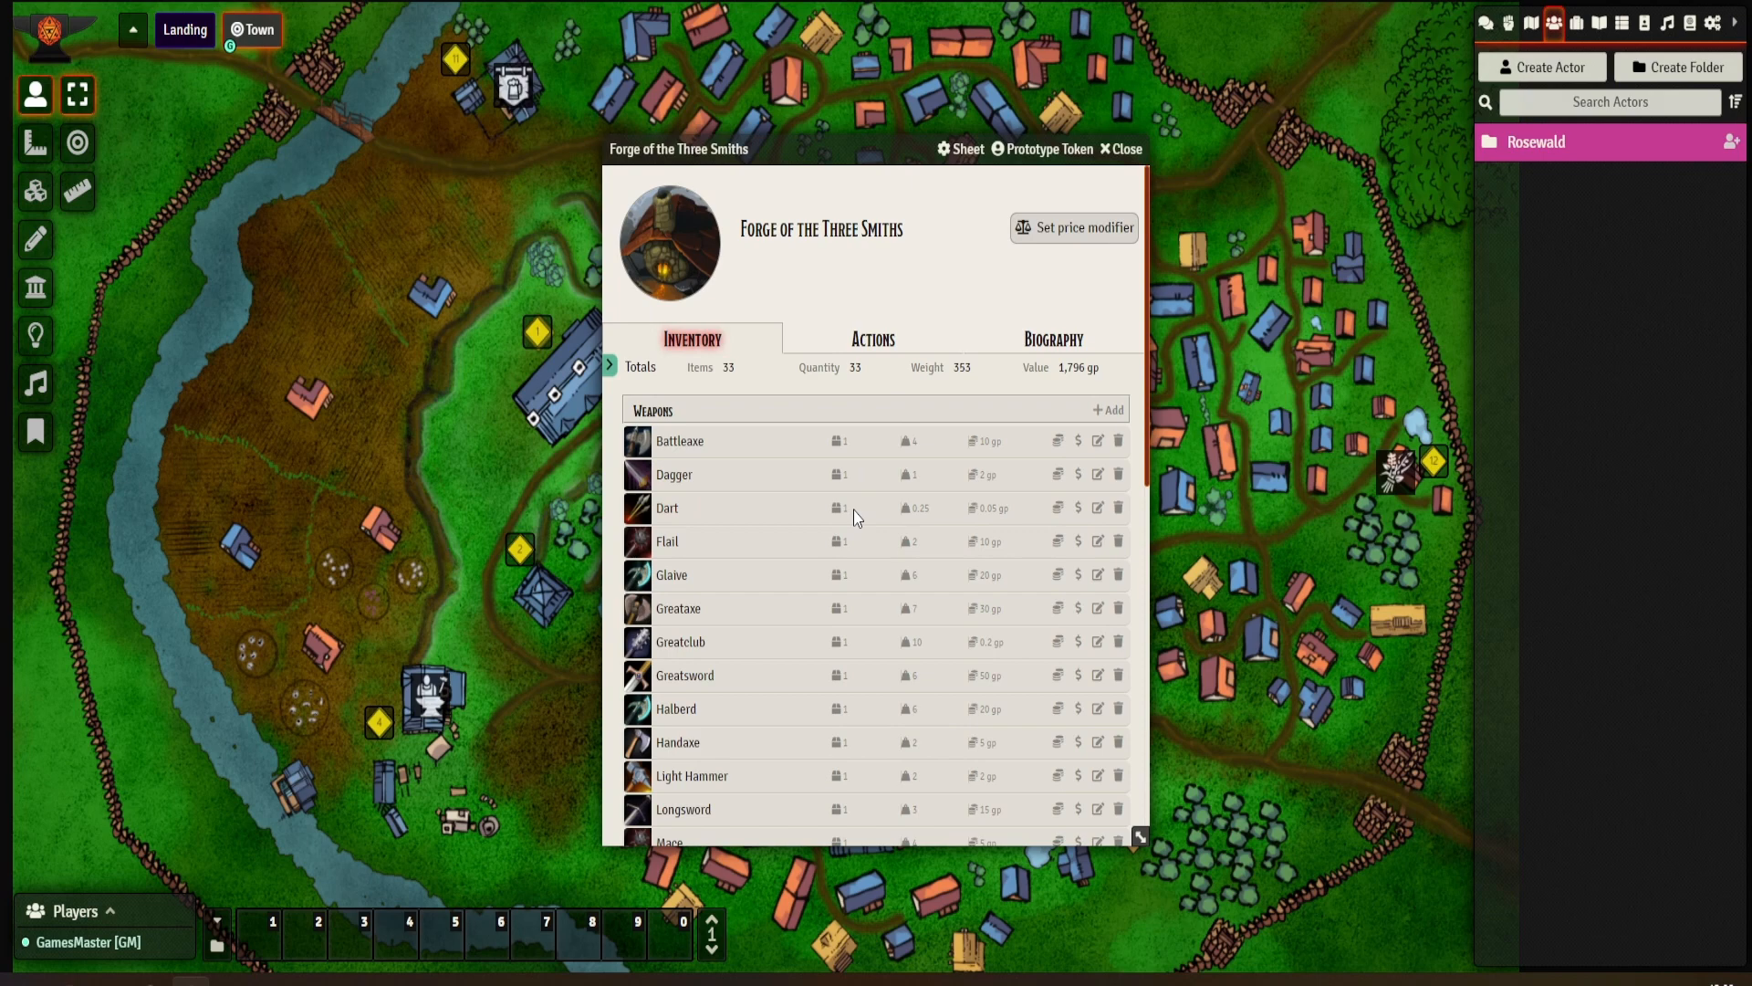
pyautogui.scroll(-8, 853, 513)
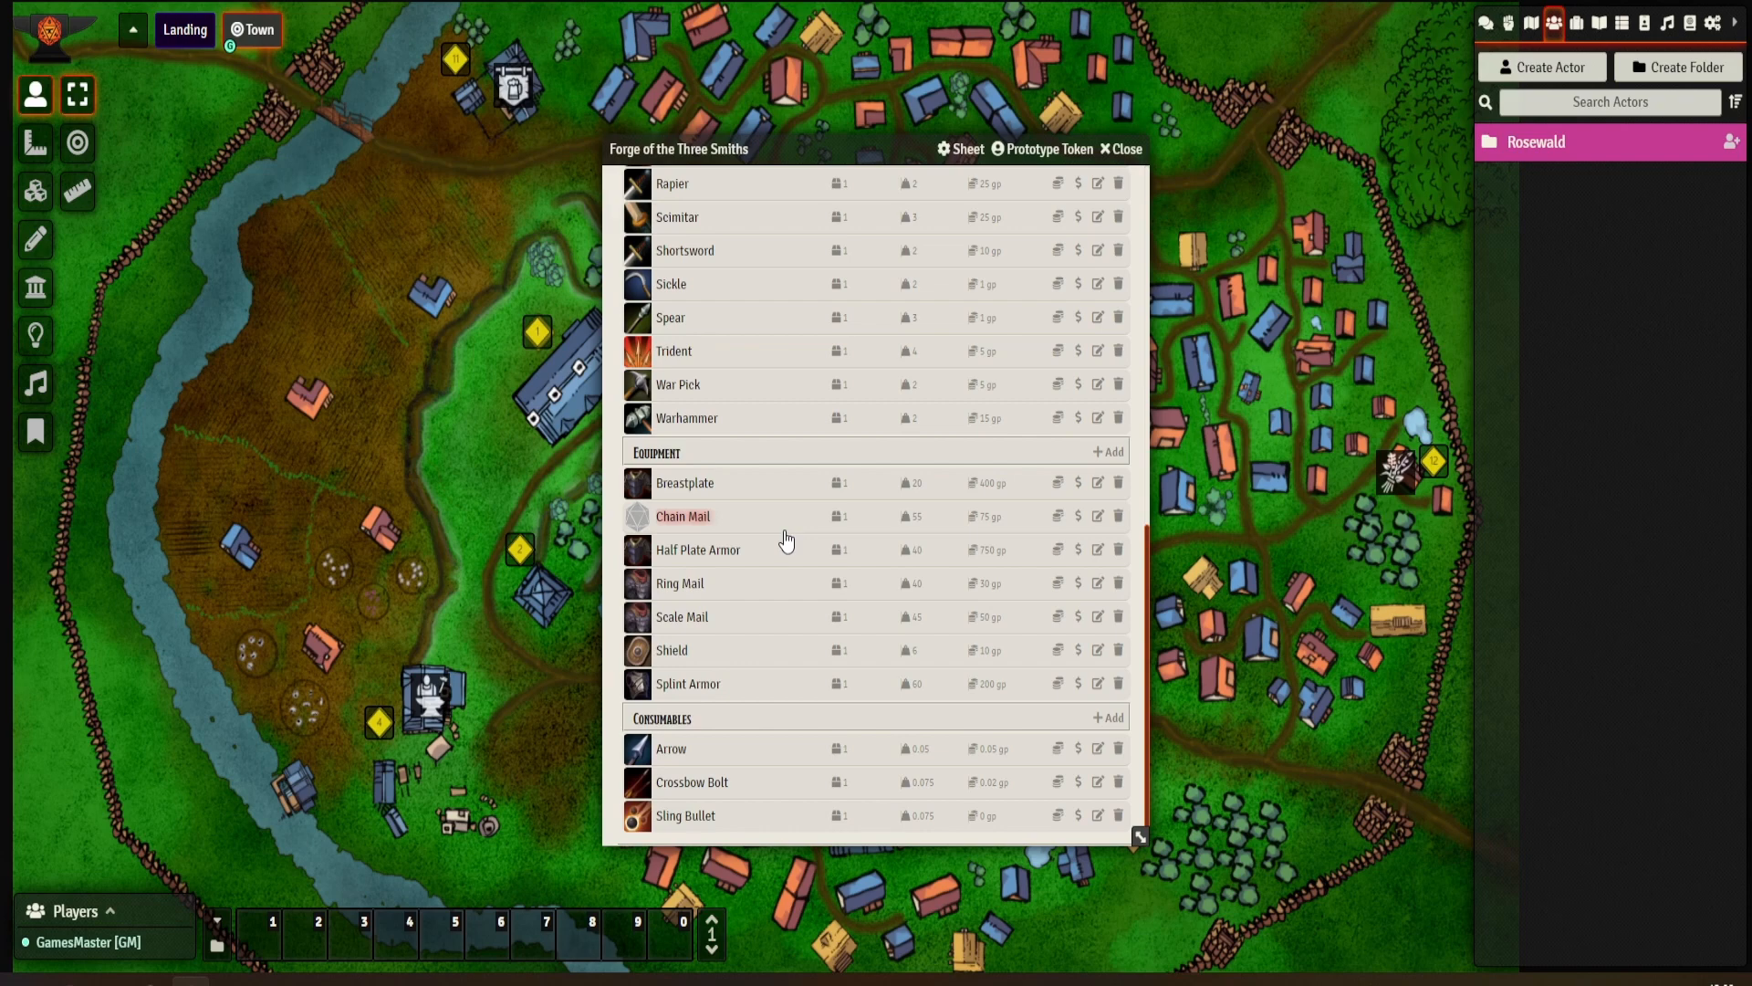
pyautogui.click(1125, 149)
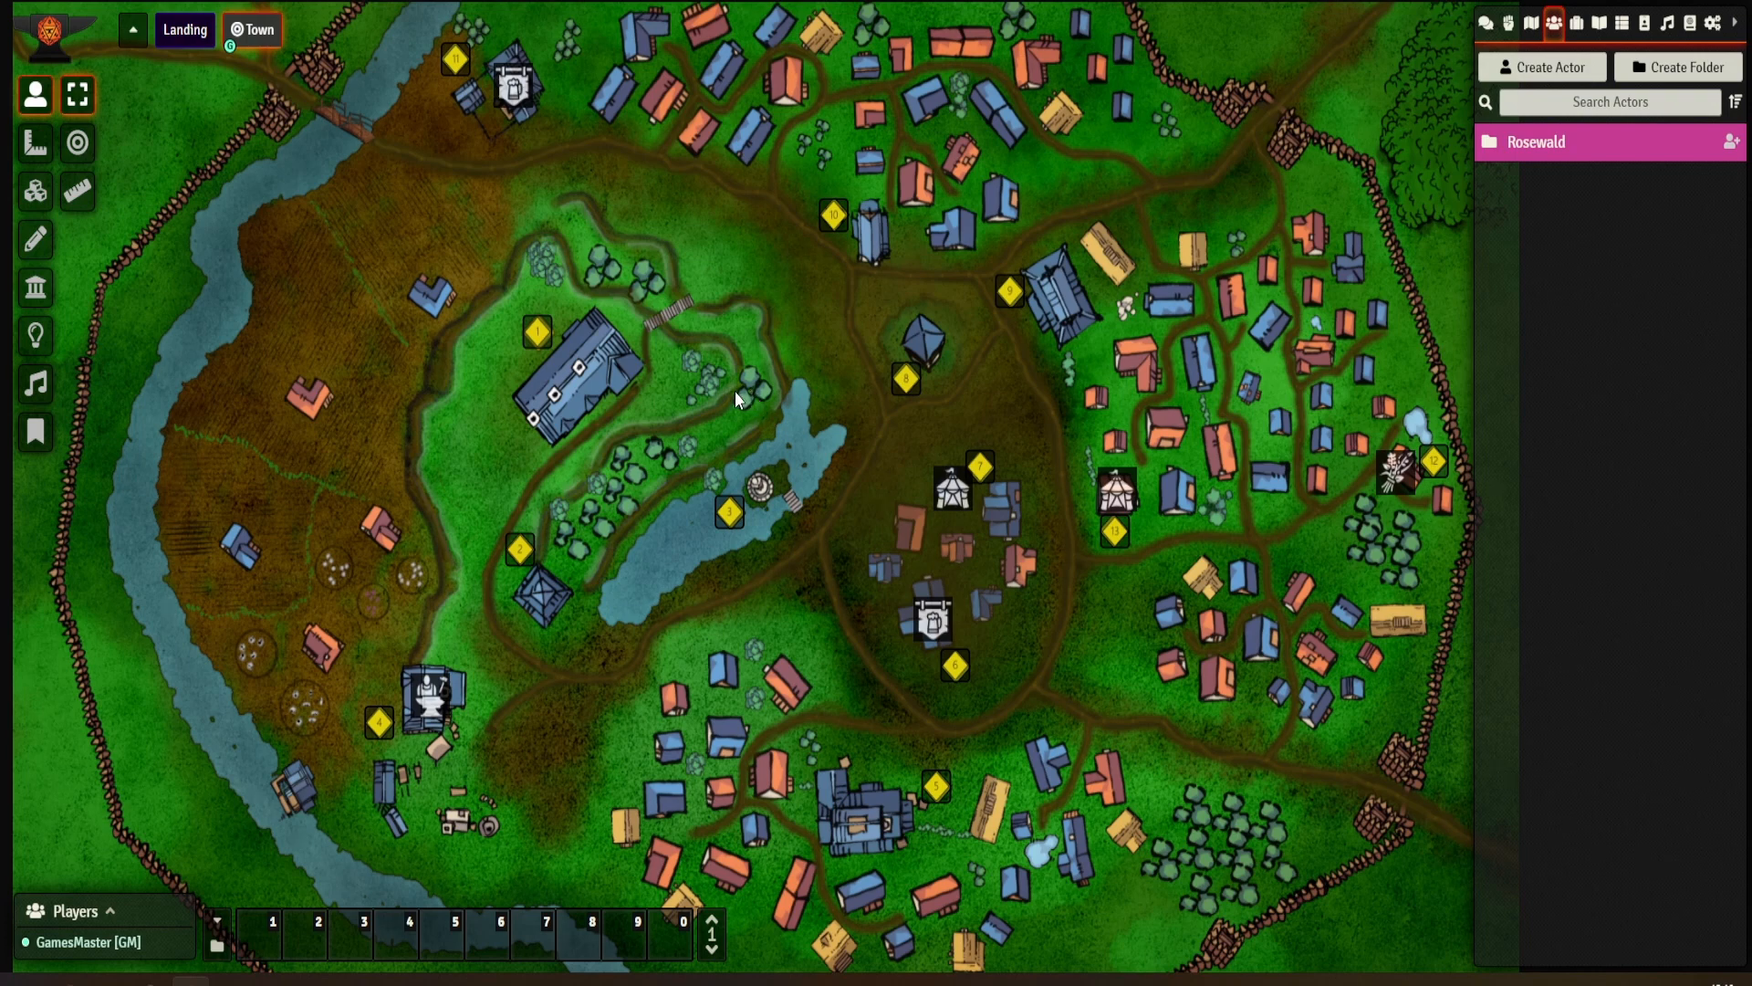
# - Create a scene folder named The Tomb with the brown folder colour #83630c
pyautogui.click(1532, 27)
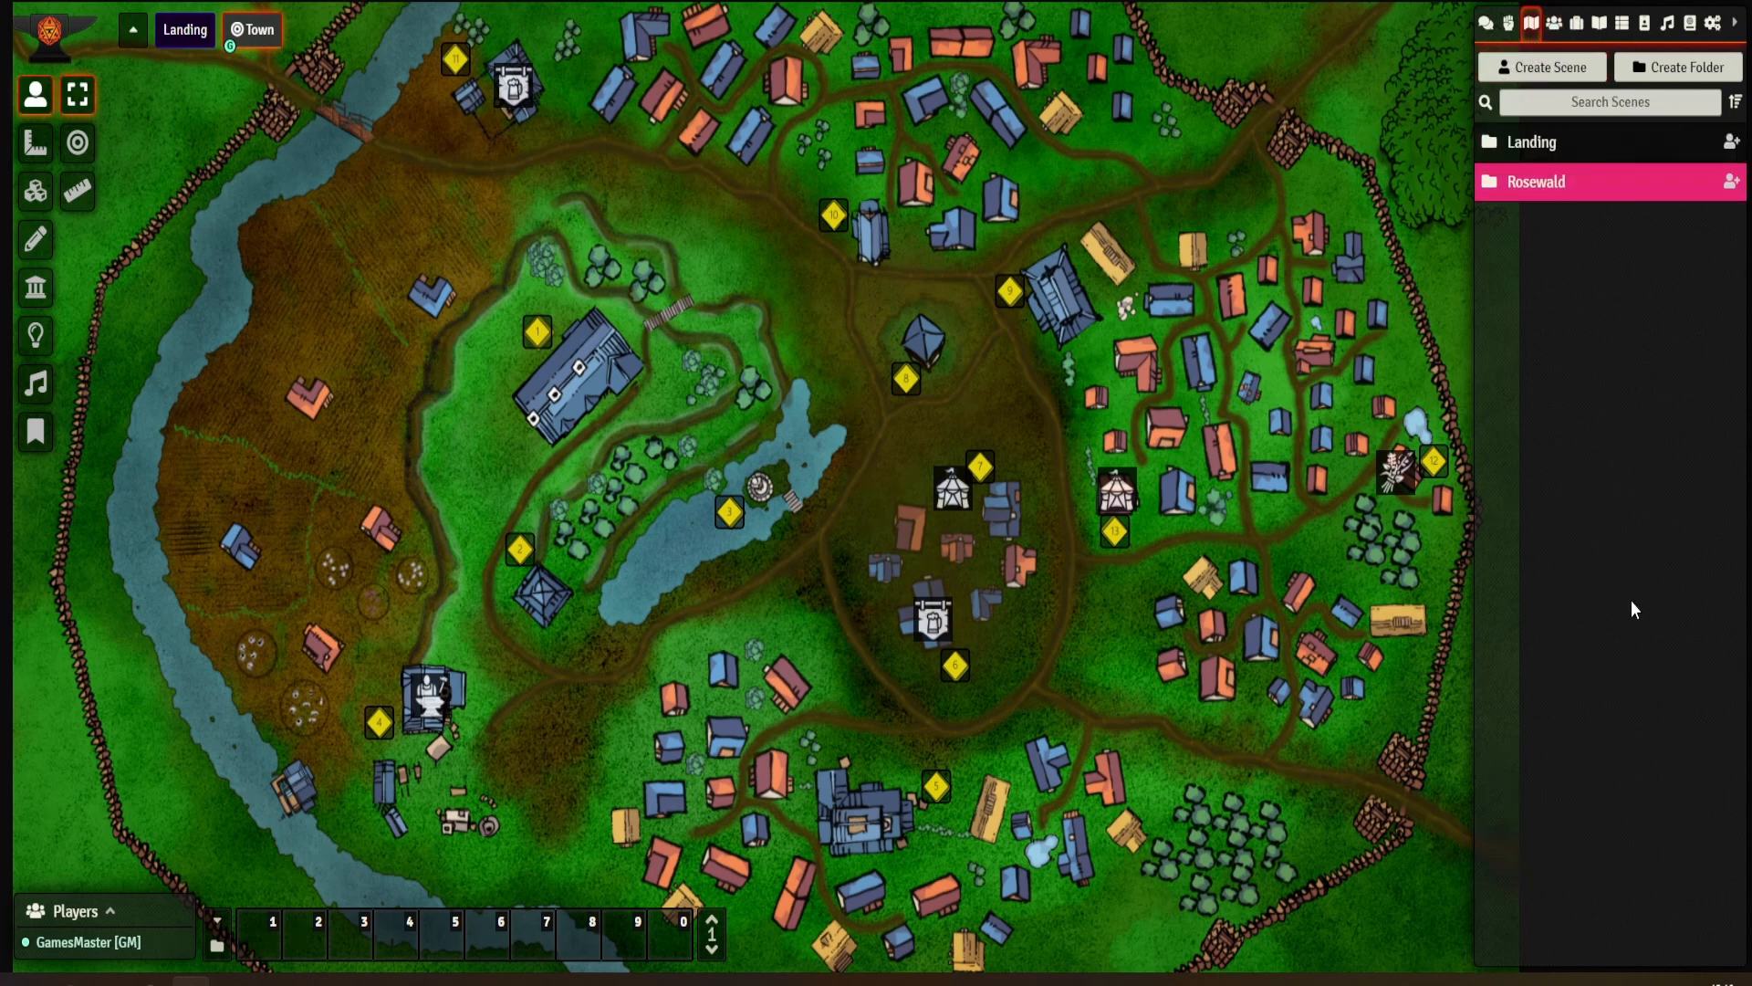
pyautogui.click(1686, 78)
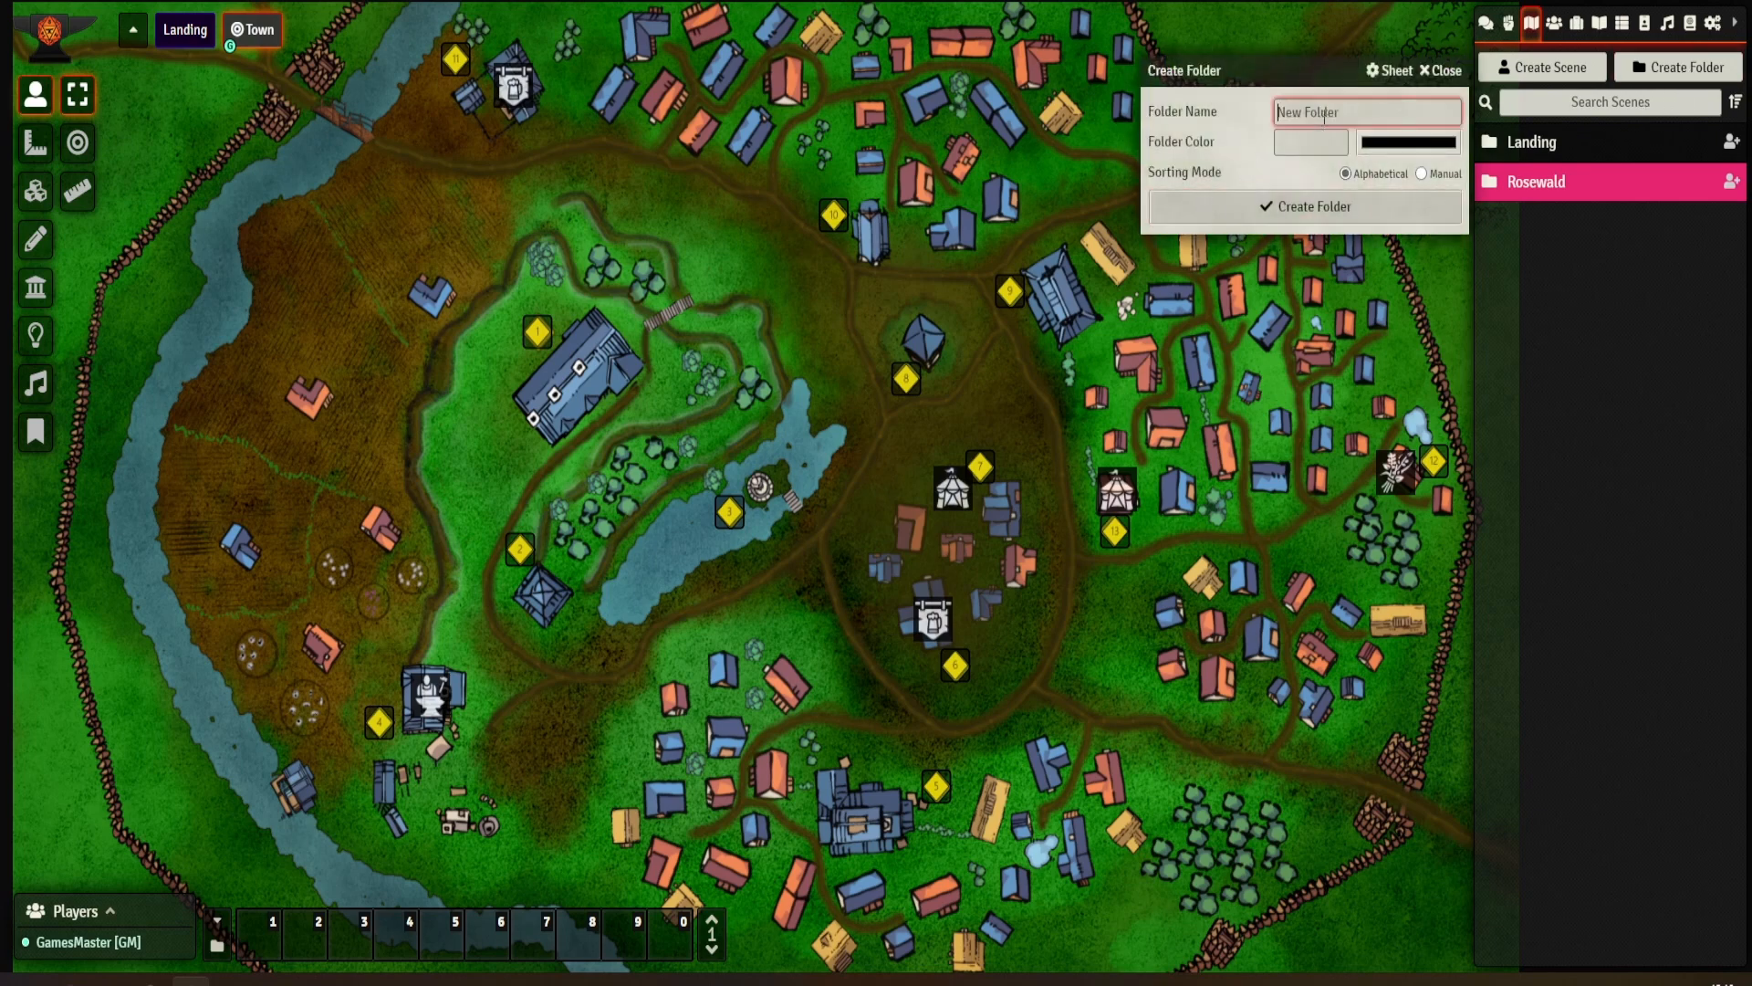
pyautogui.write('T')
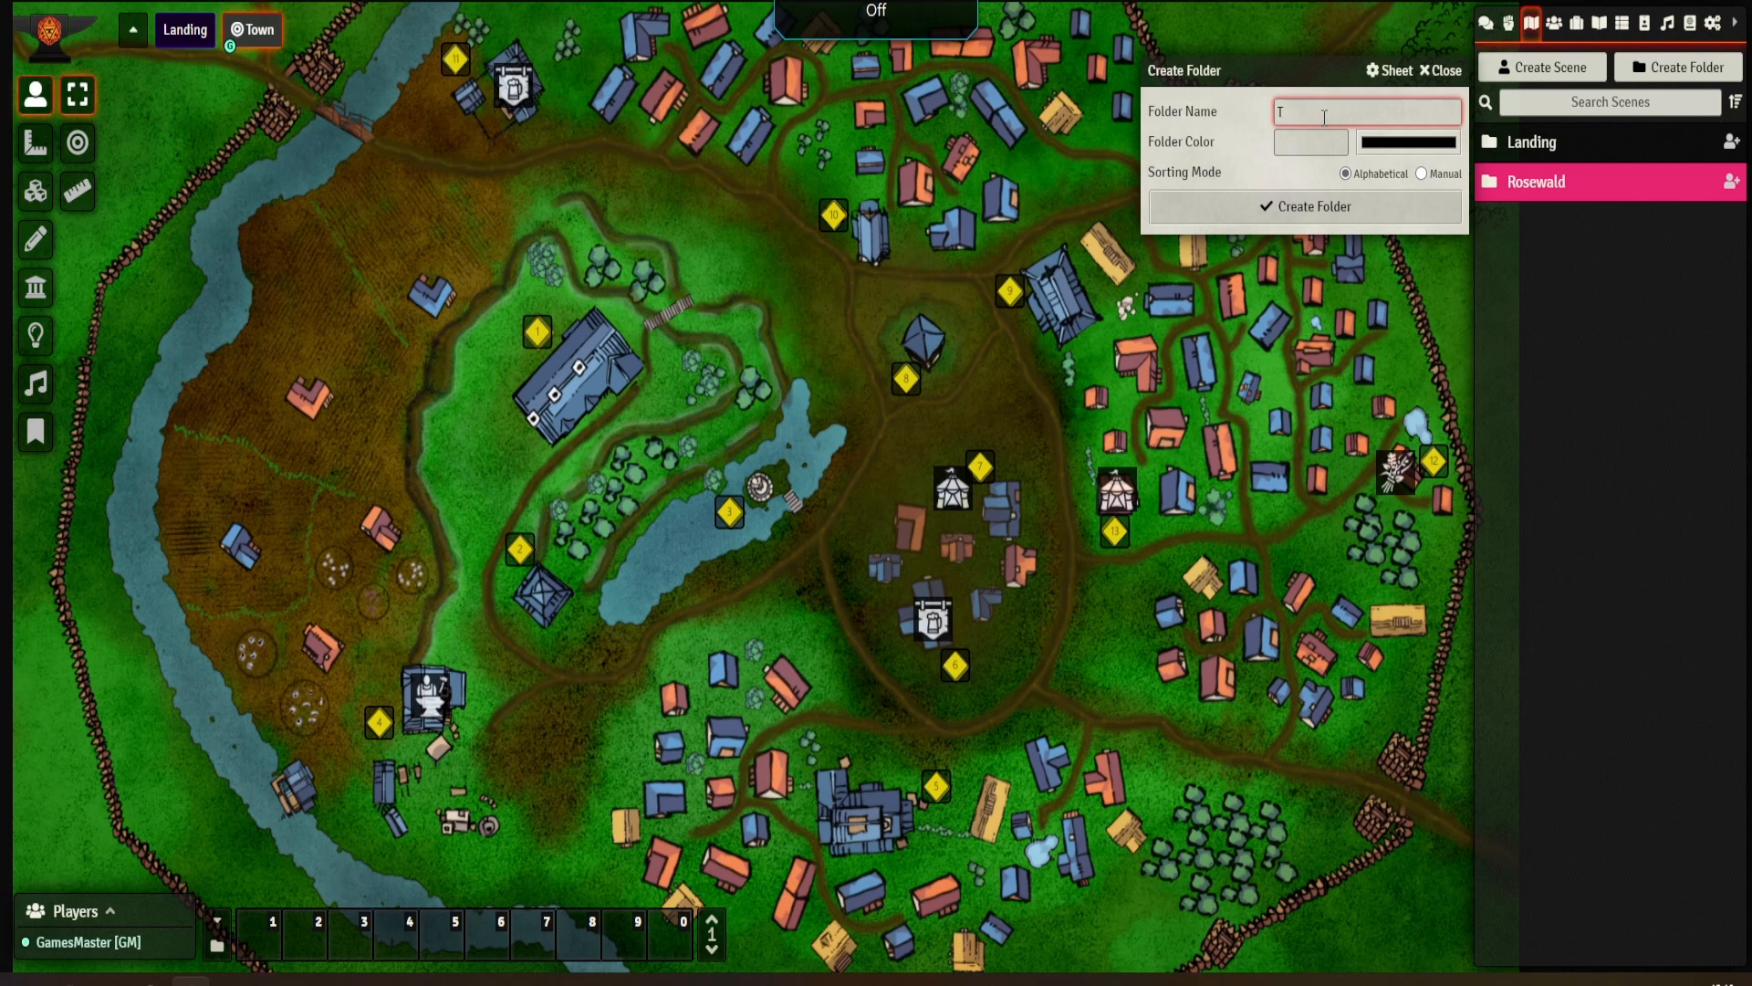
pyautogui.write('he Tomb')
pyautogui.press('Return')
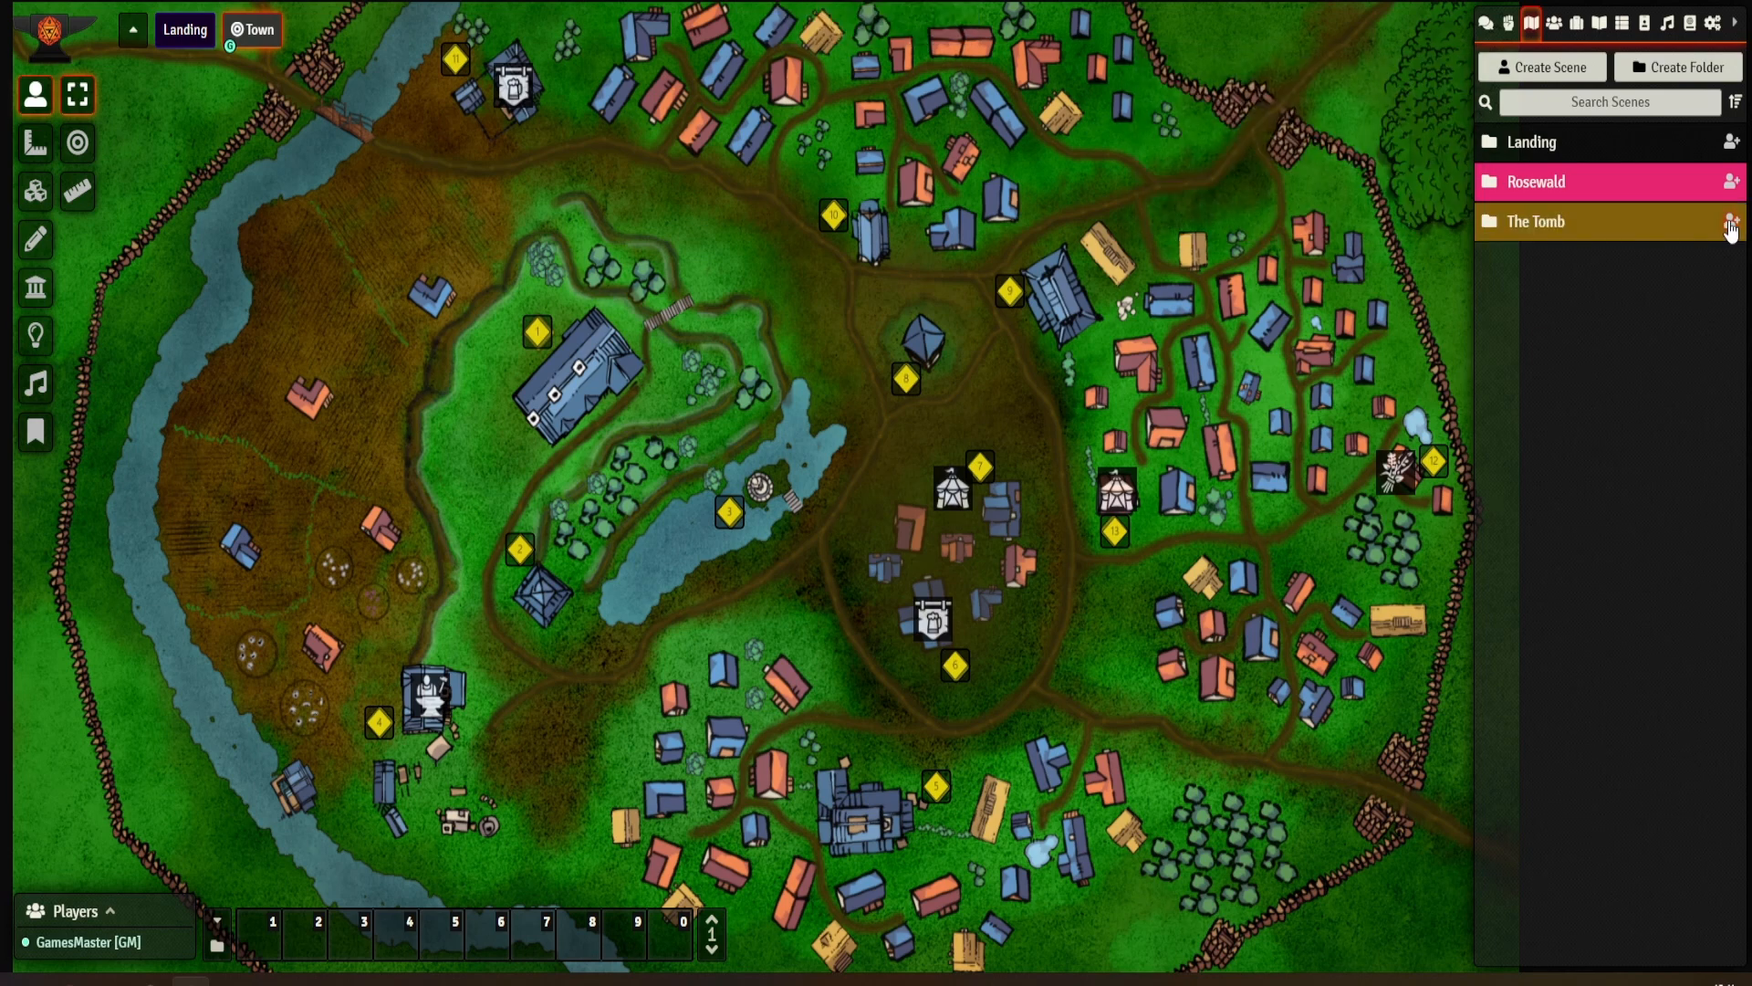
# - Create a new scene named The Knights Tomb inside The Tomb folder
pyautogui.click(1731, 221)
pyautogui.click(1360, 271)
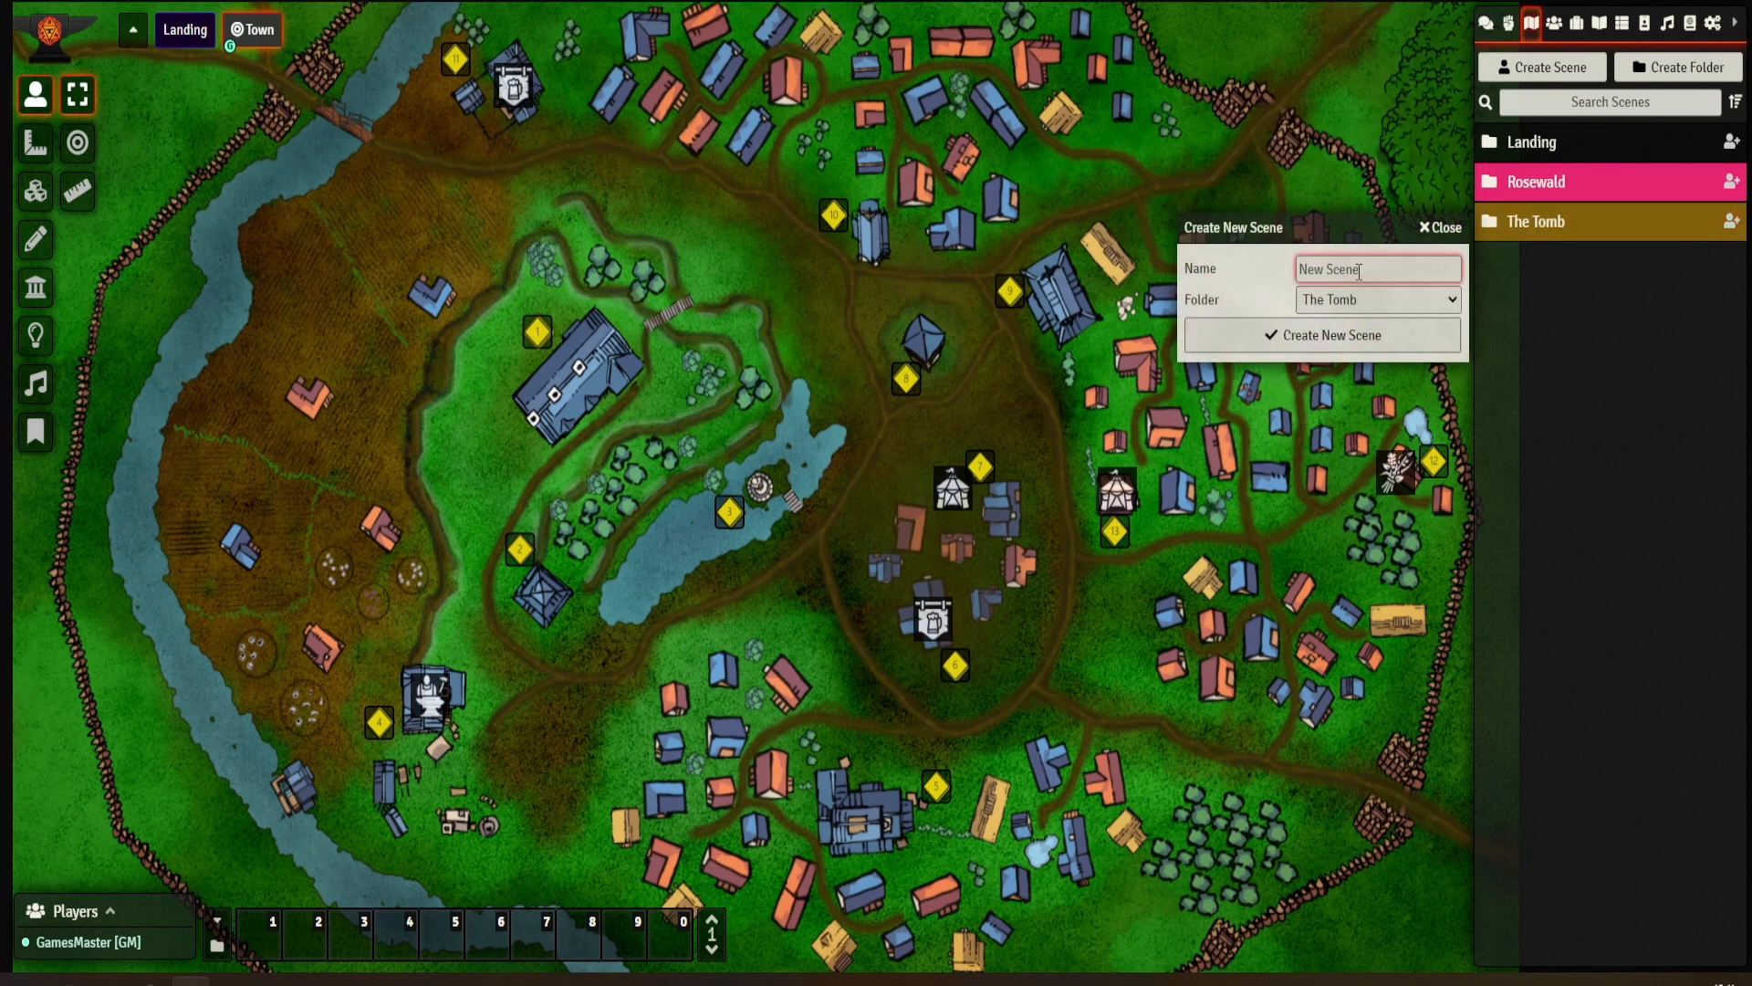
pyautogui.write('The')
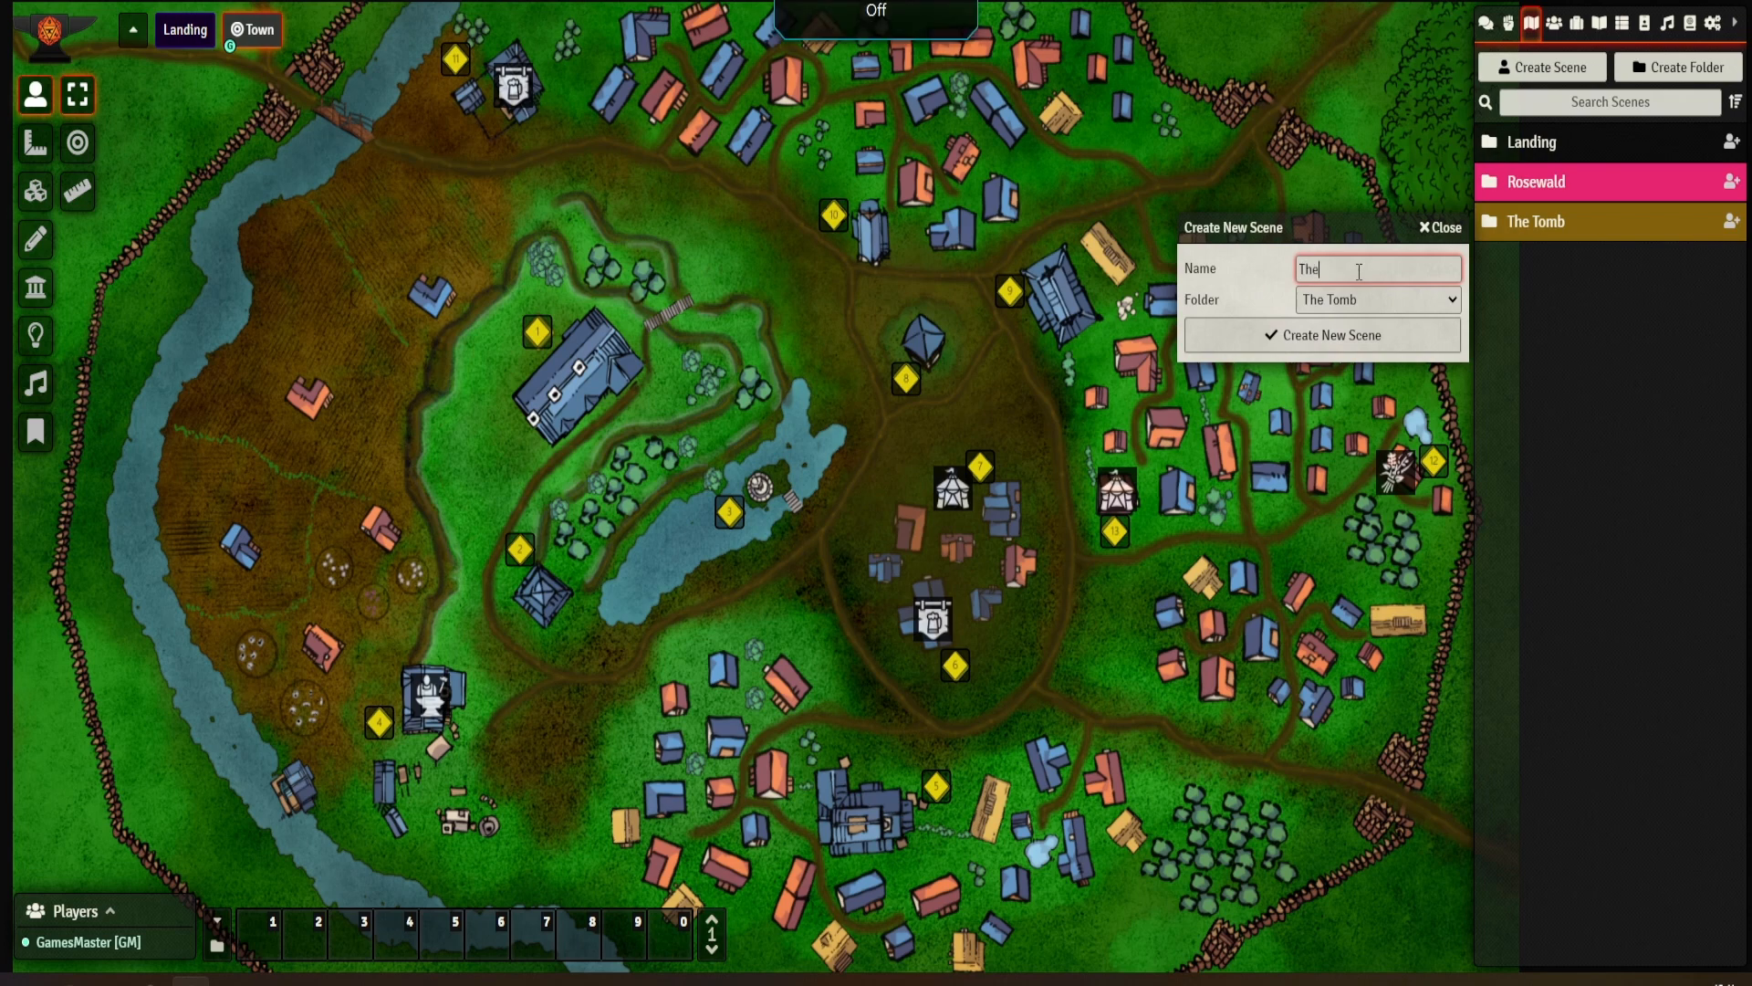
pyautogui.write(" Knight's Tob")
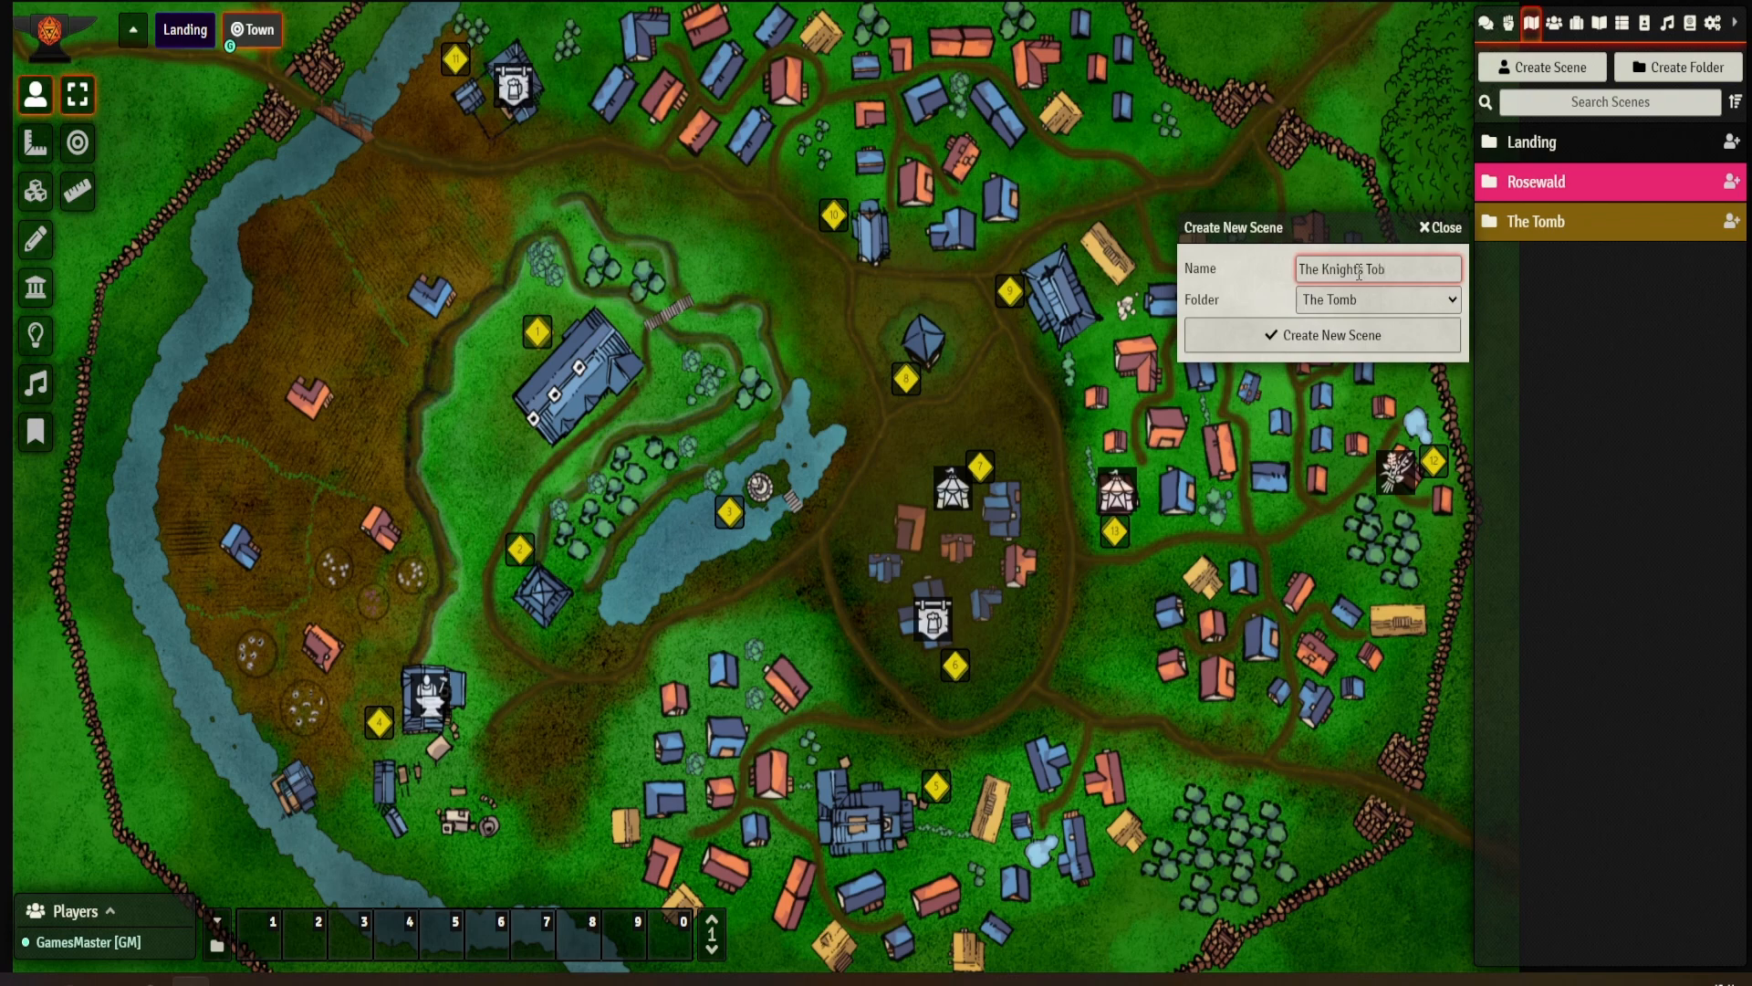
pyautogui.press('BackSpace')
pyautogui.write('mb')
pyautogui.click(1360, 339)
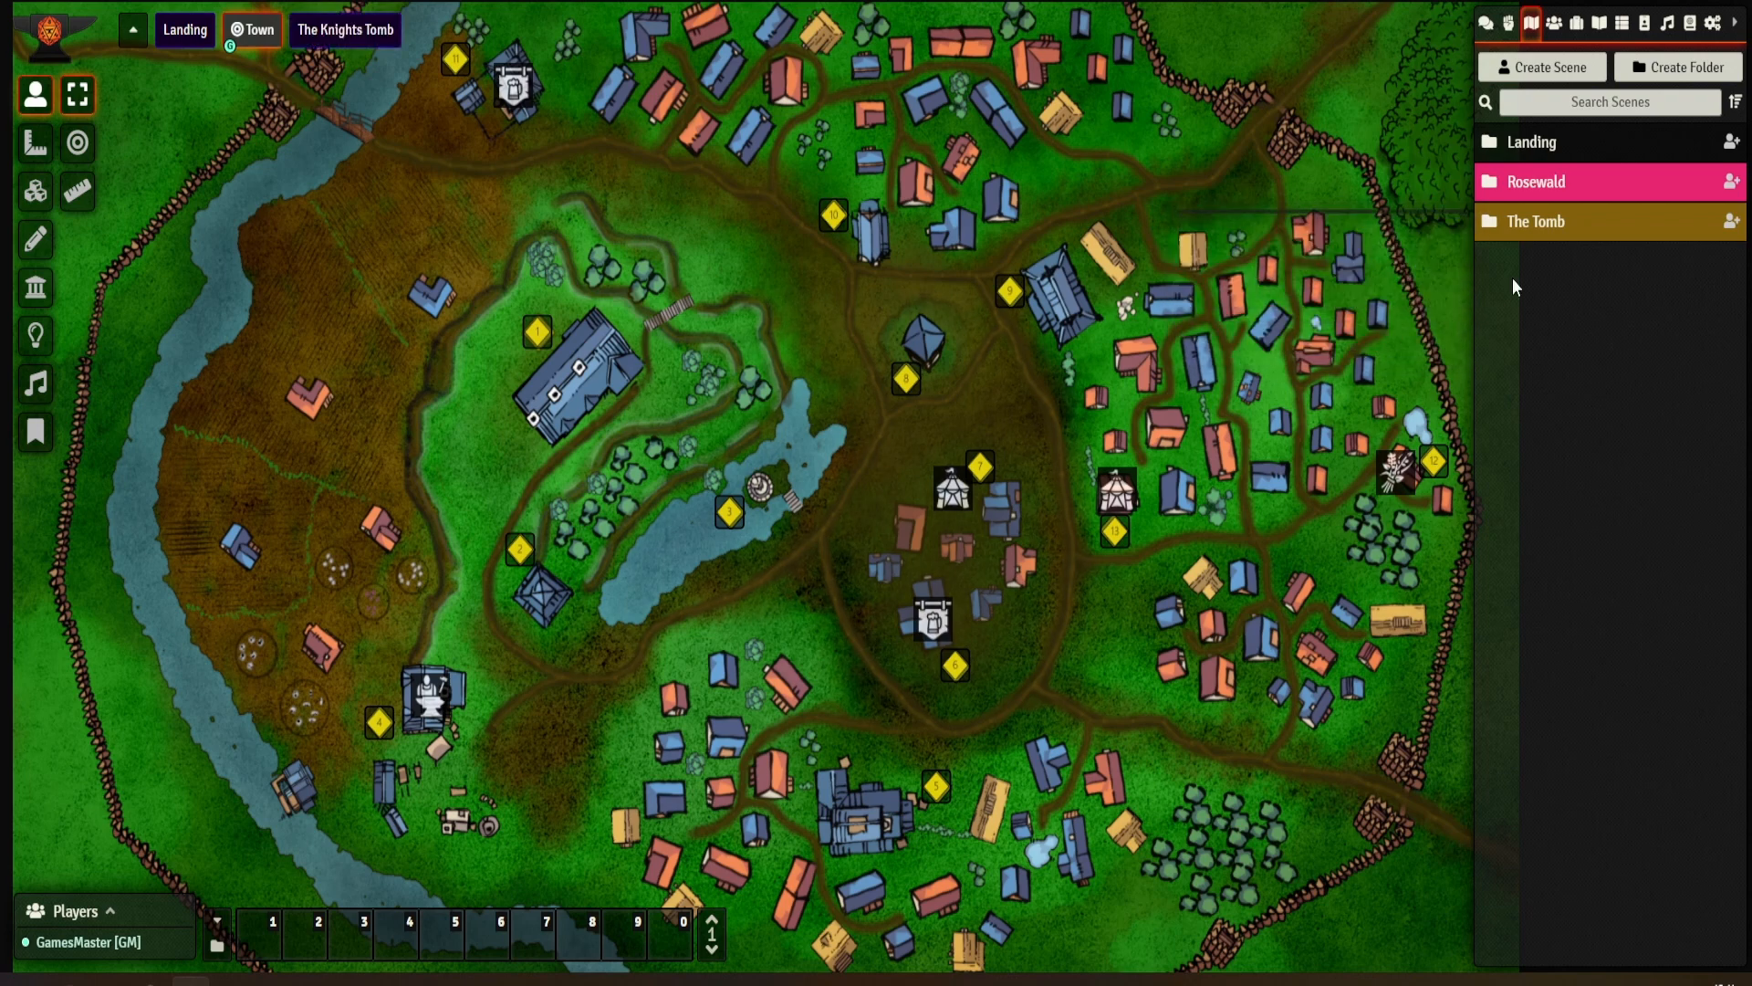
# - Rename The Tomb scene folder to The Knights Tomb
pyautogui.rightClick(1557, 226)
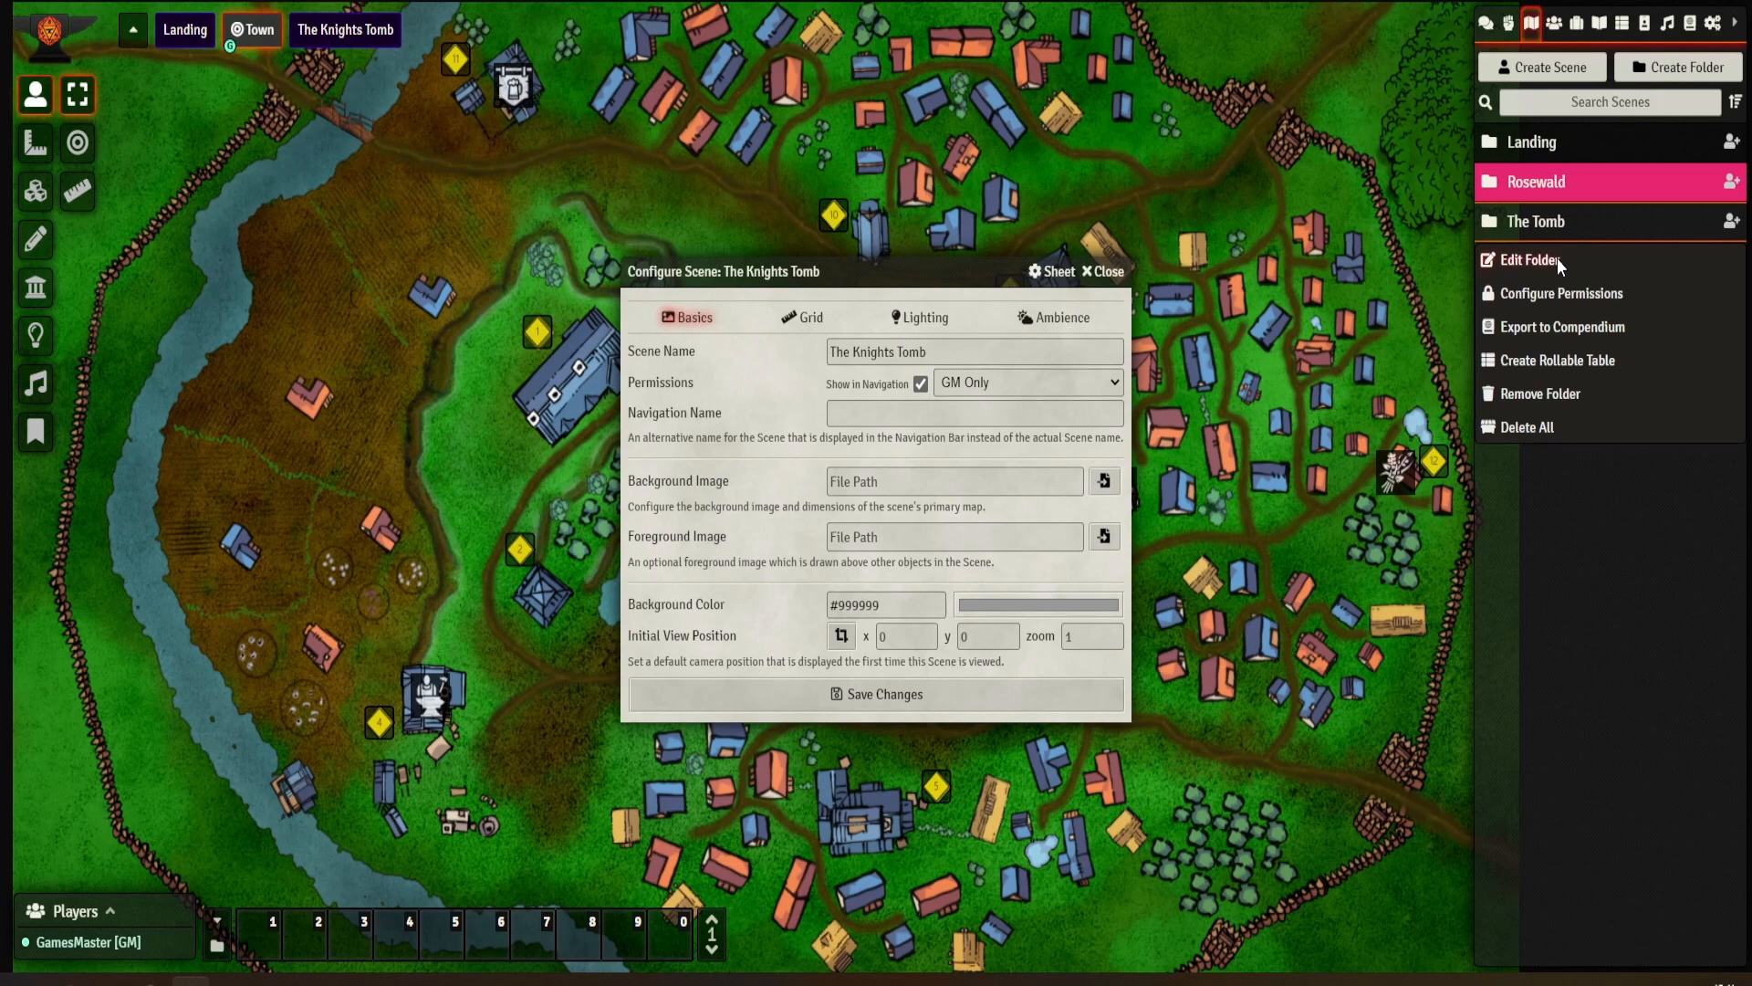
pyautogui.click(1557, 258)
pyautogui.click(1297, 261)
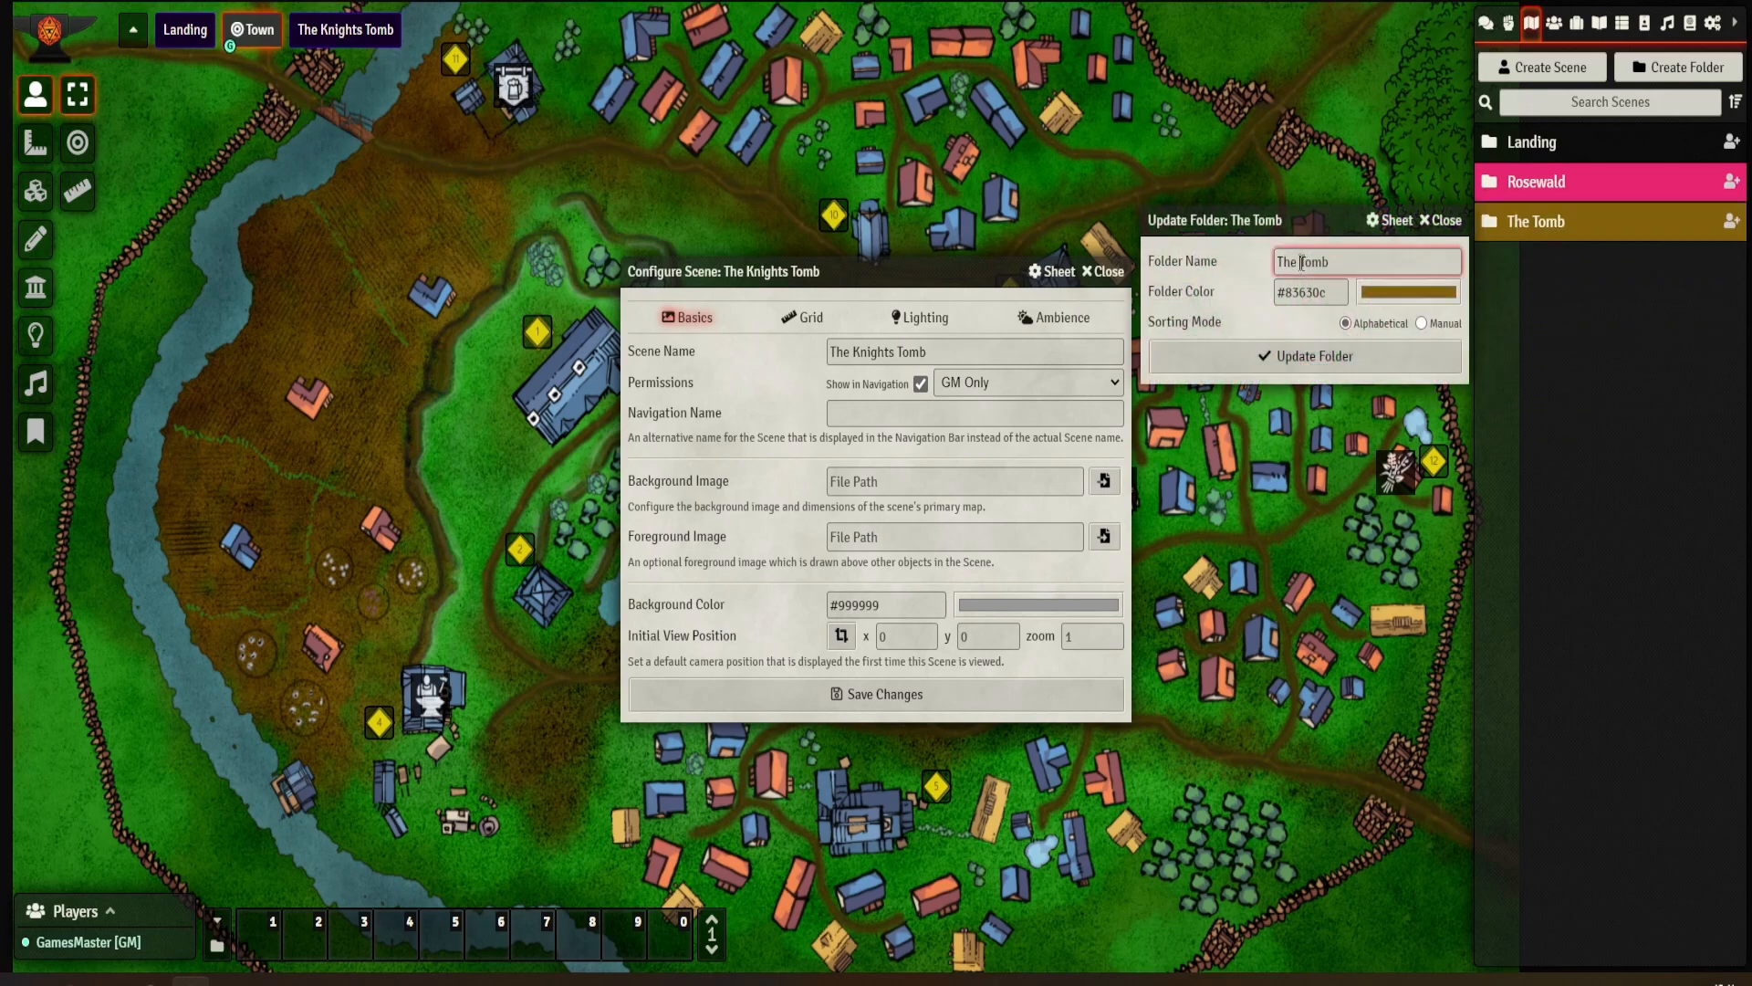
pyautogui.write('Knights')
pyautogui.click(1320, 354)
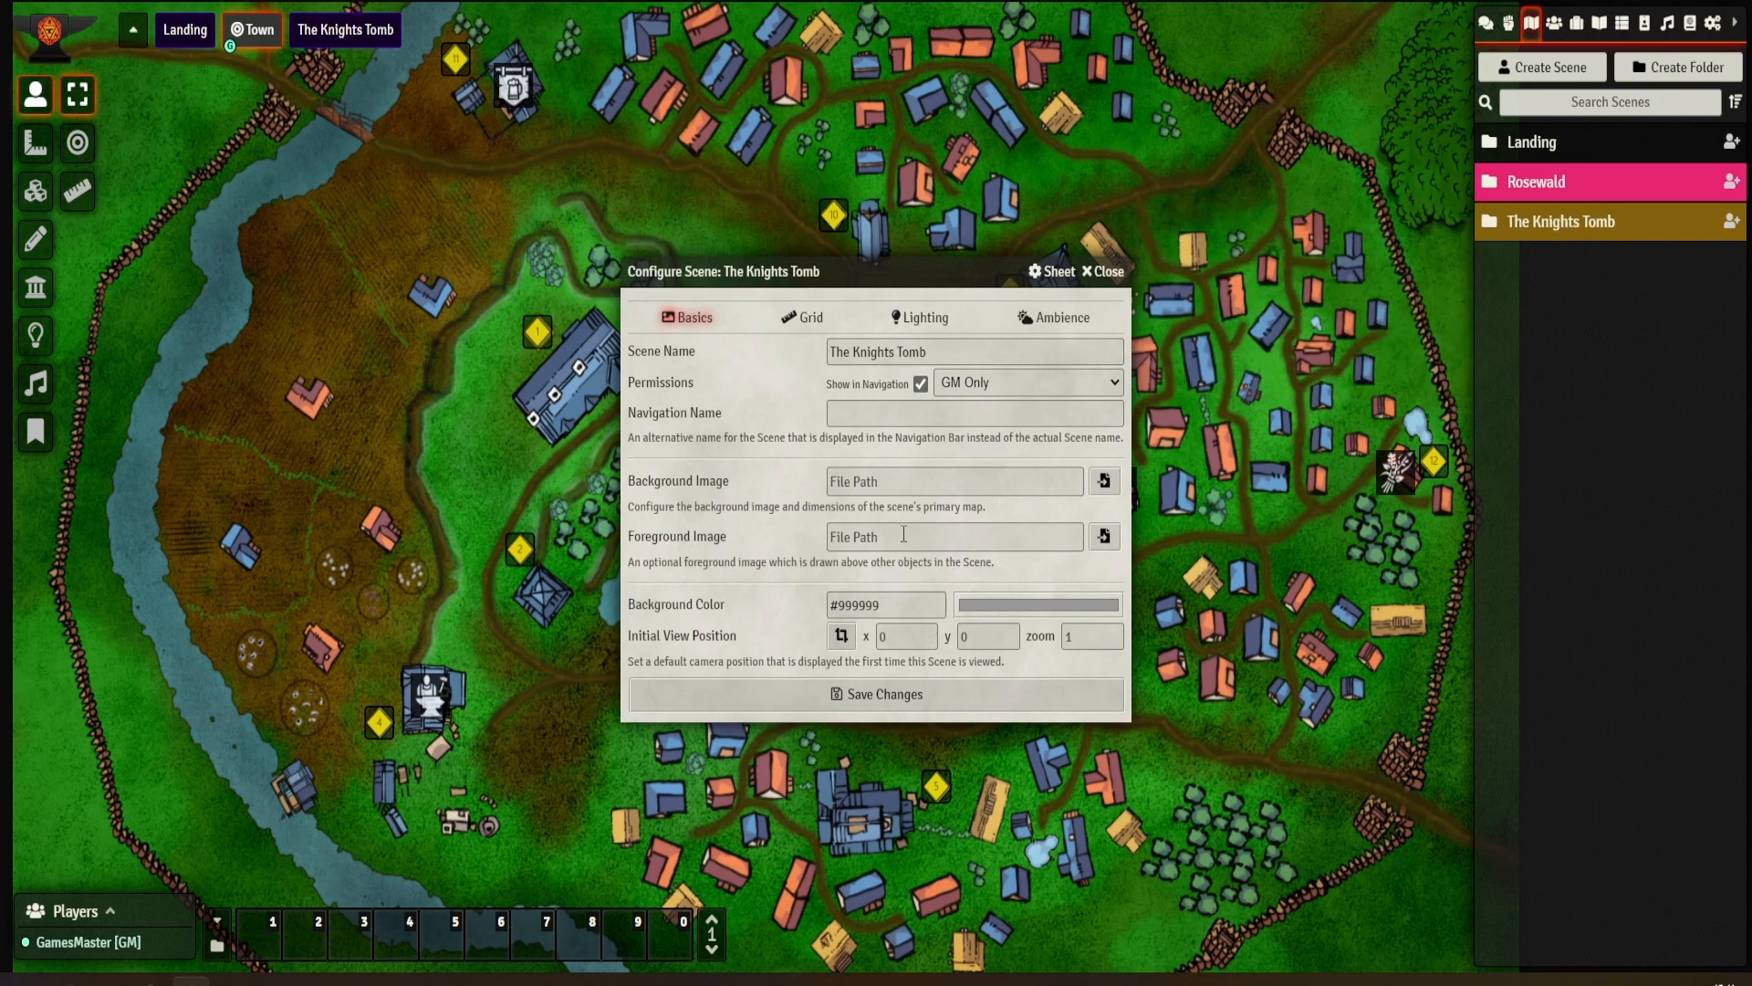
# - Set rosewold_tomb.png from Rosewald/Location Maps/Tomb as the scene's background image, save with the changed dimensions, and view The Knights Tomb scene
pyautogui.click(1102, 483)
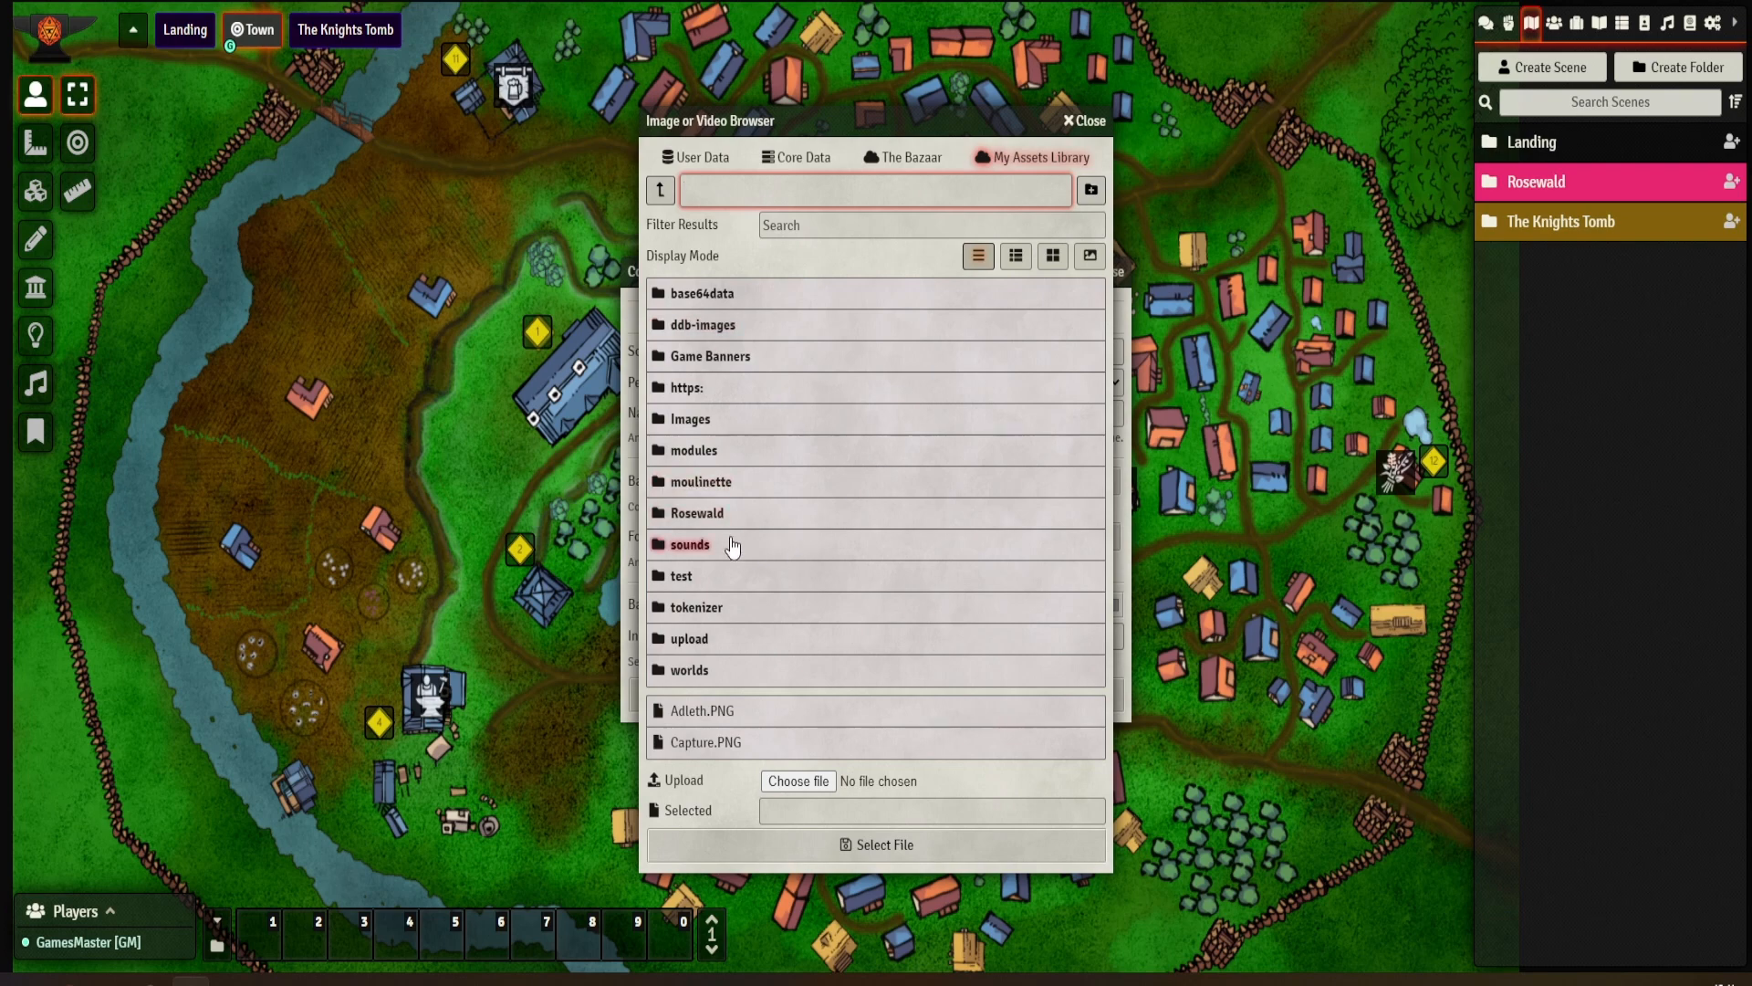
pyautogui.click(721, 513)
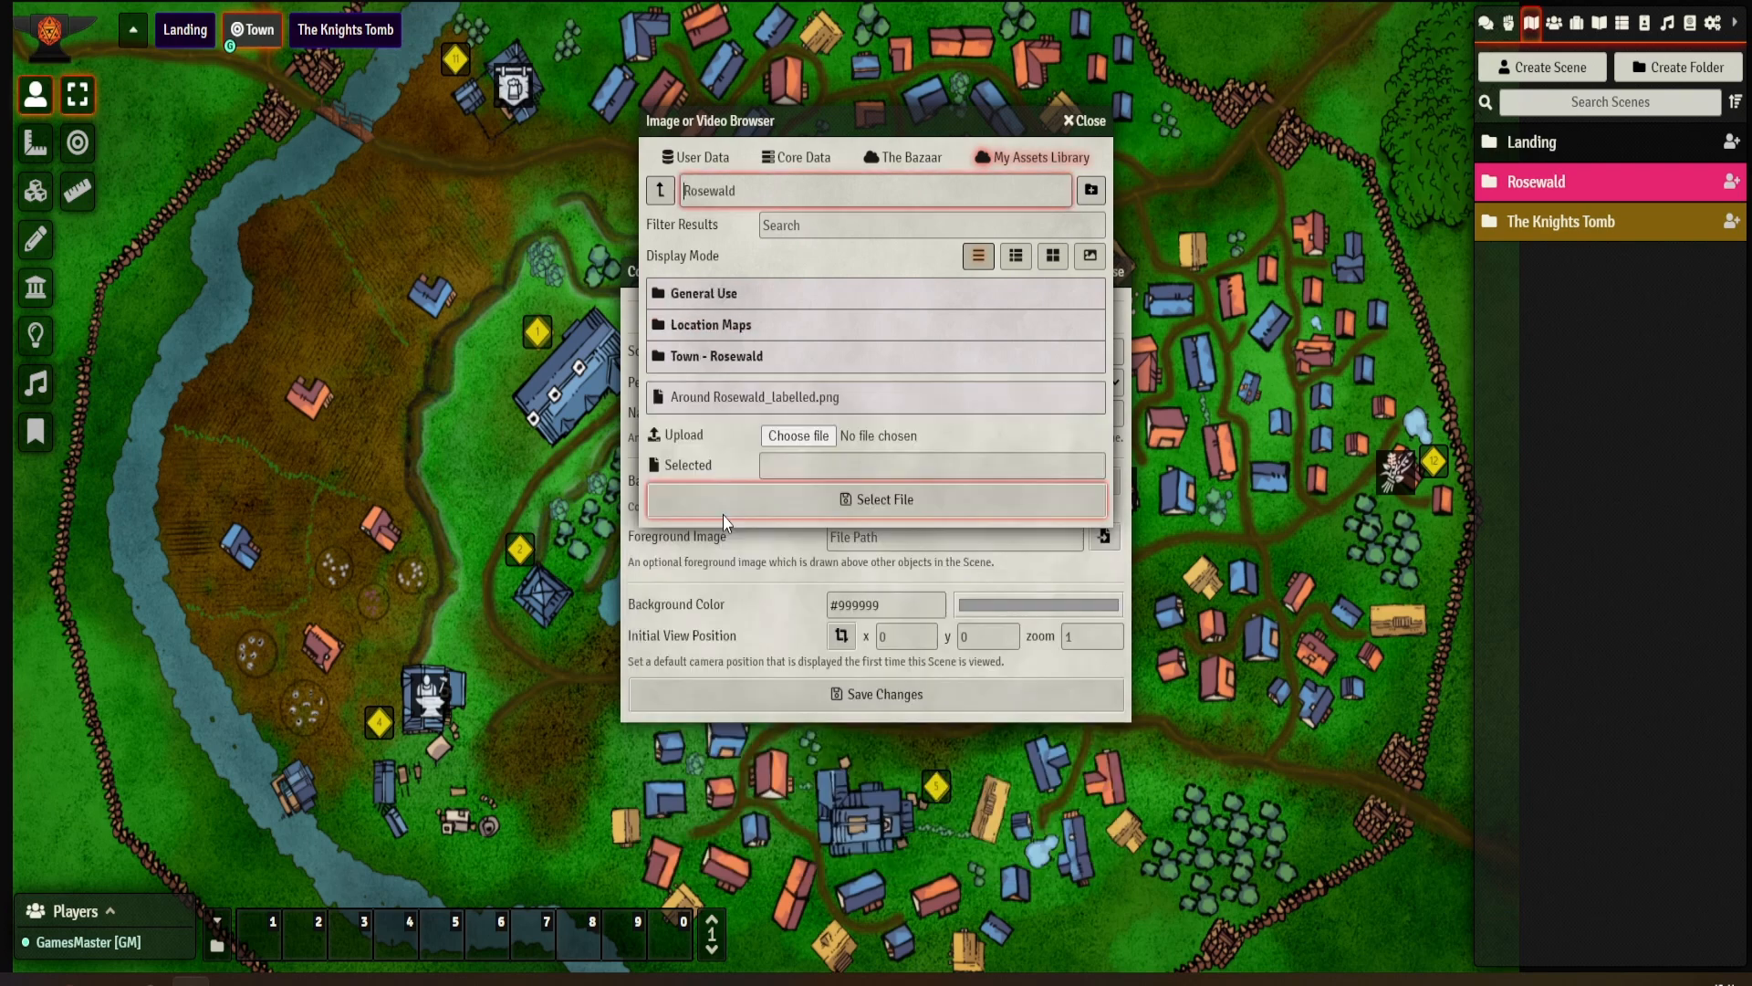
pyautogui.click(719, 327)
pyautogui.click(718, 335)
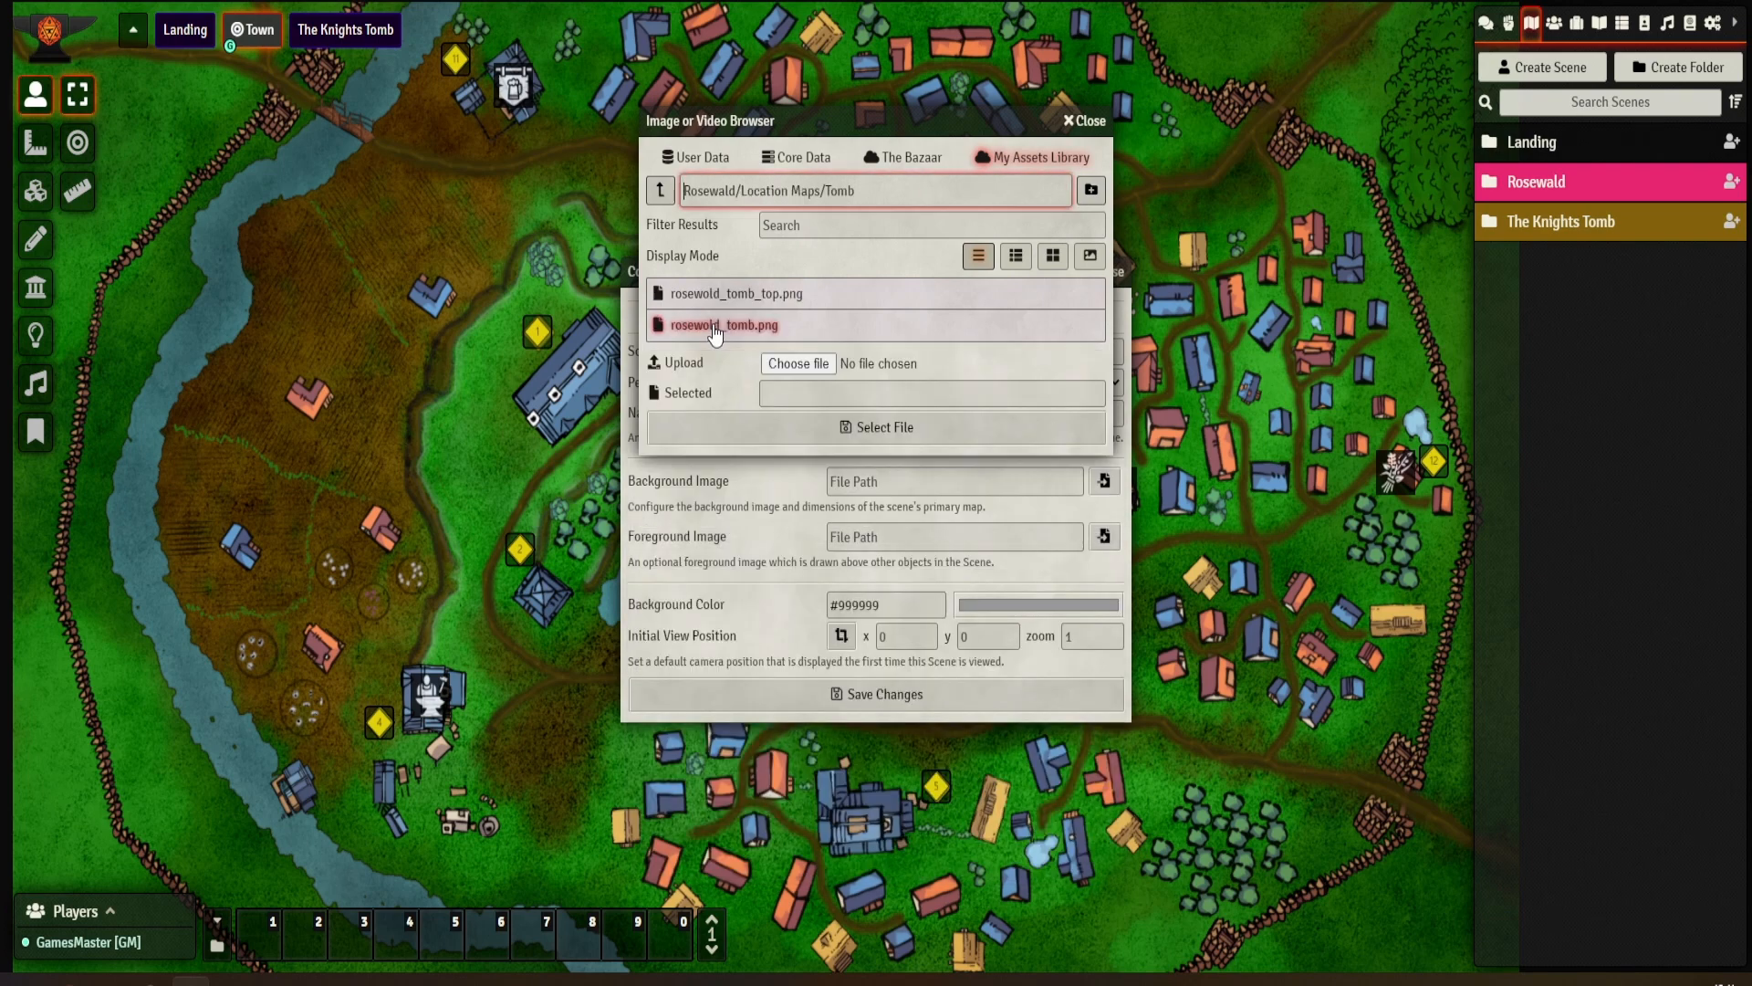
pyautogui.click(743, 327)
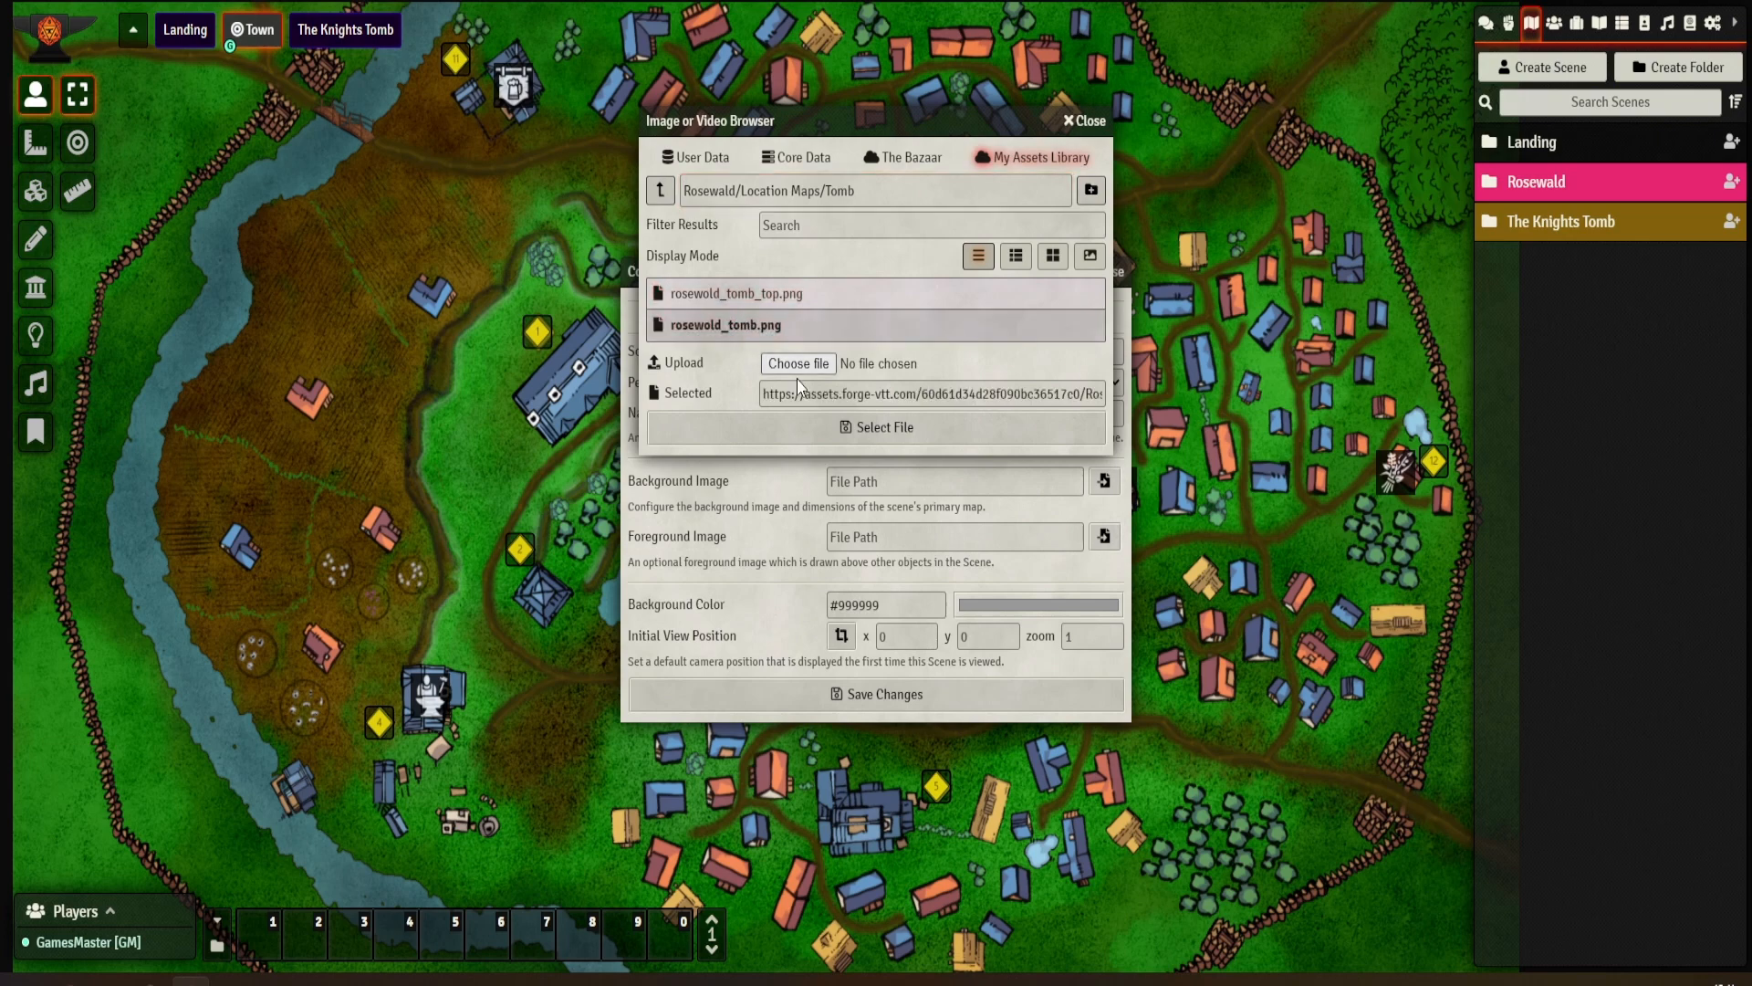
pyautogui.click(856, 431)
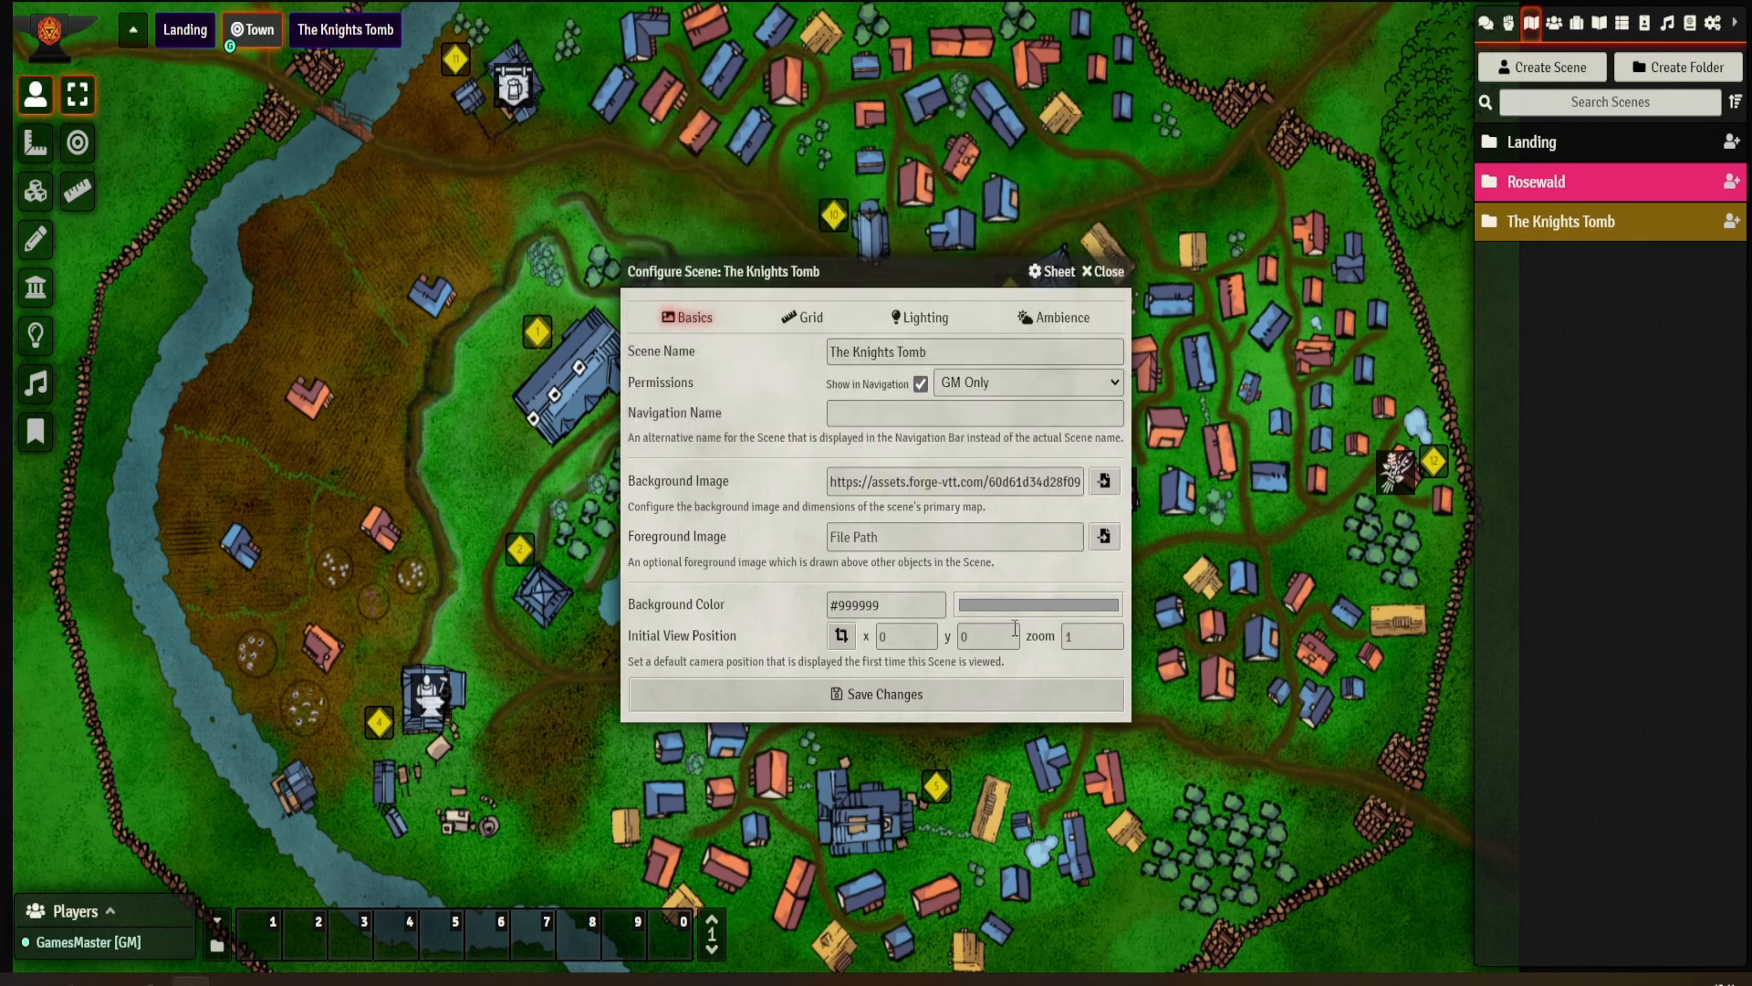
pyautogui.click(914, 675)
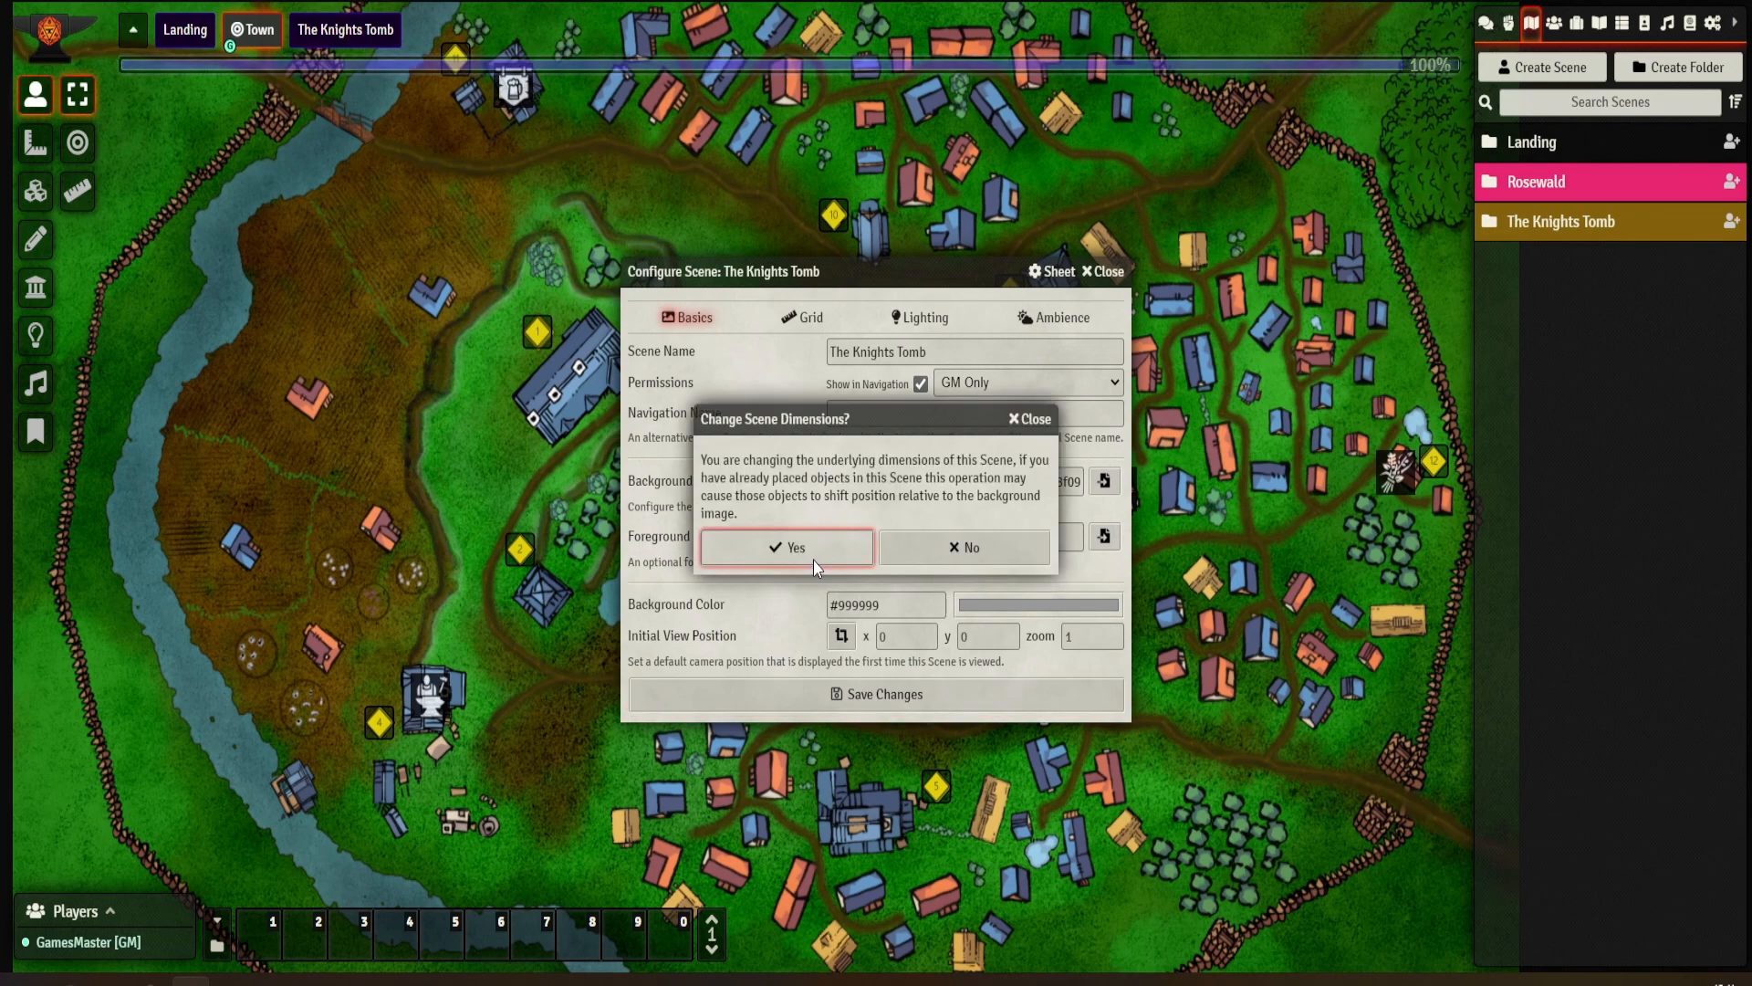
pyautogui.click(784, 544)
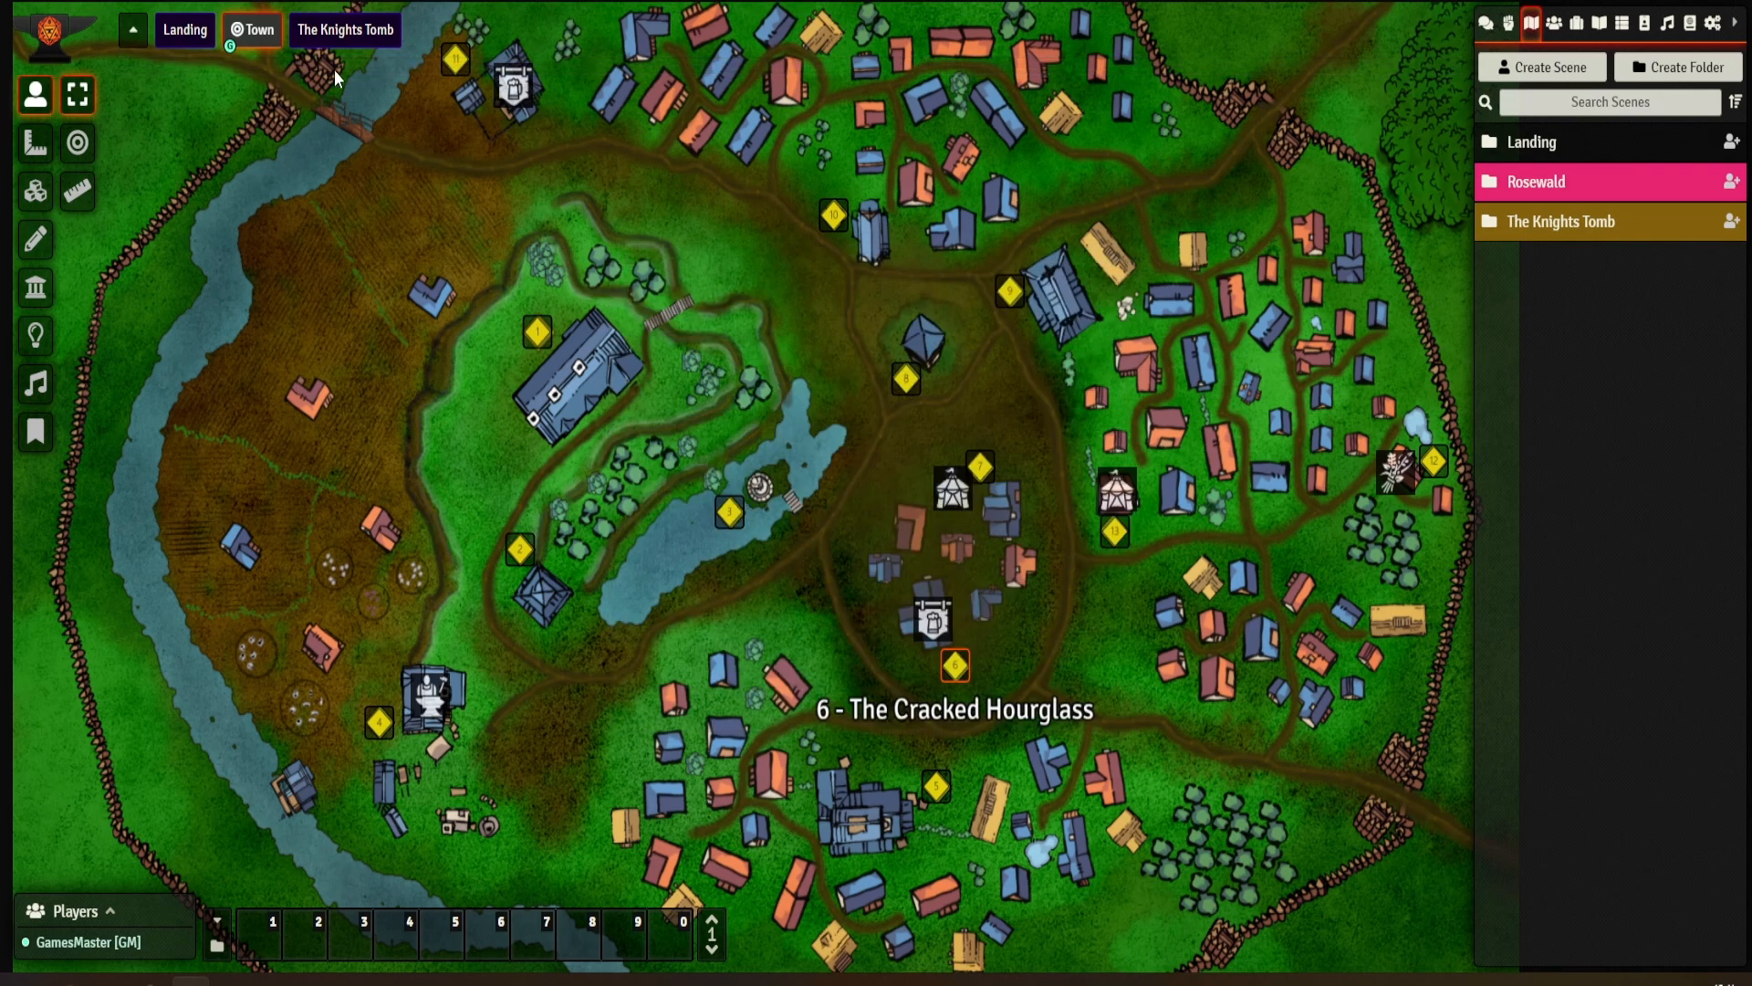
pyautogui.click(351, 35)
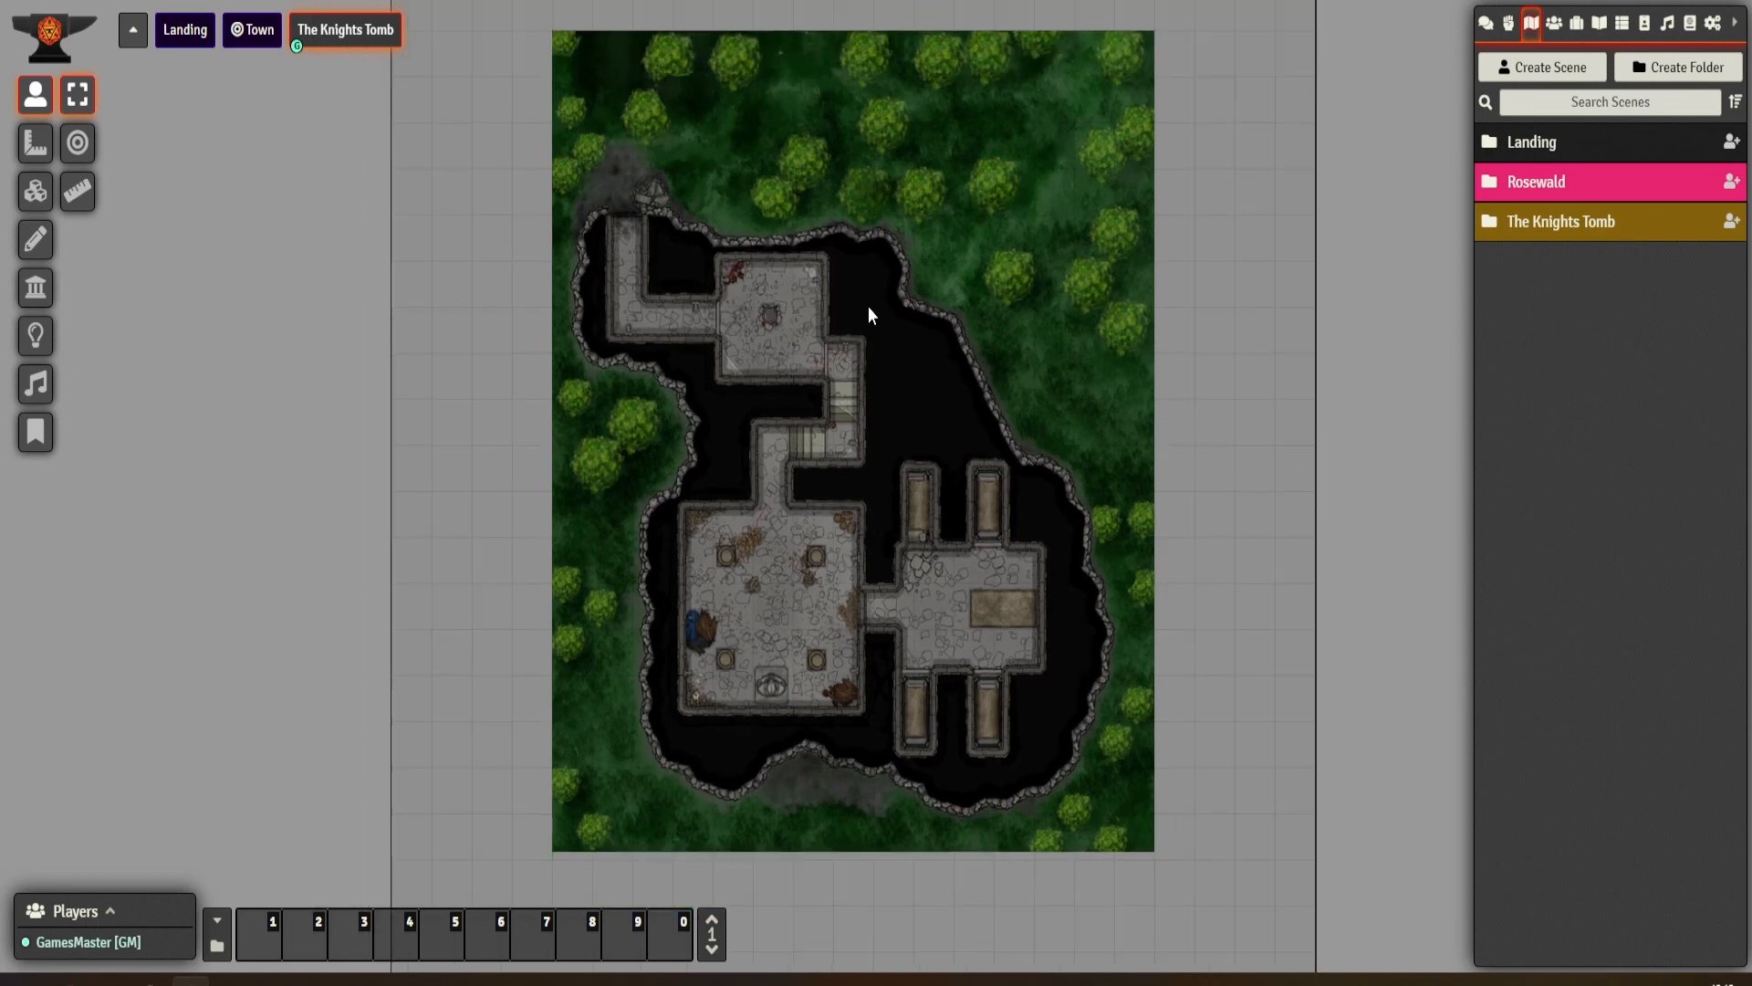
pyautogui.moveTo(869, 306); pyautogui.dragTo(854, 334)
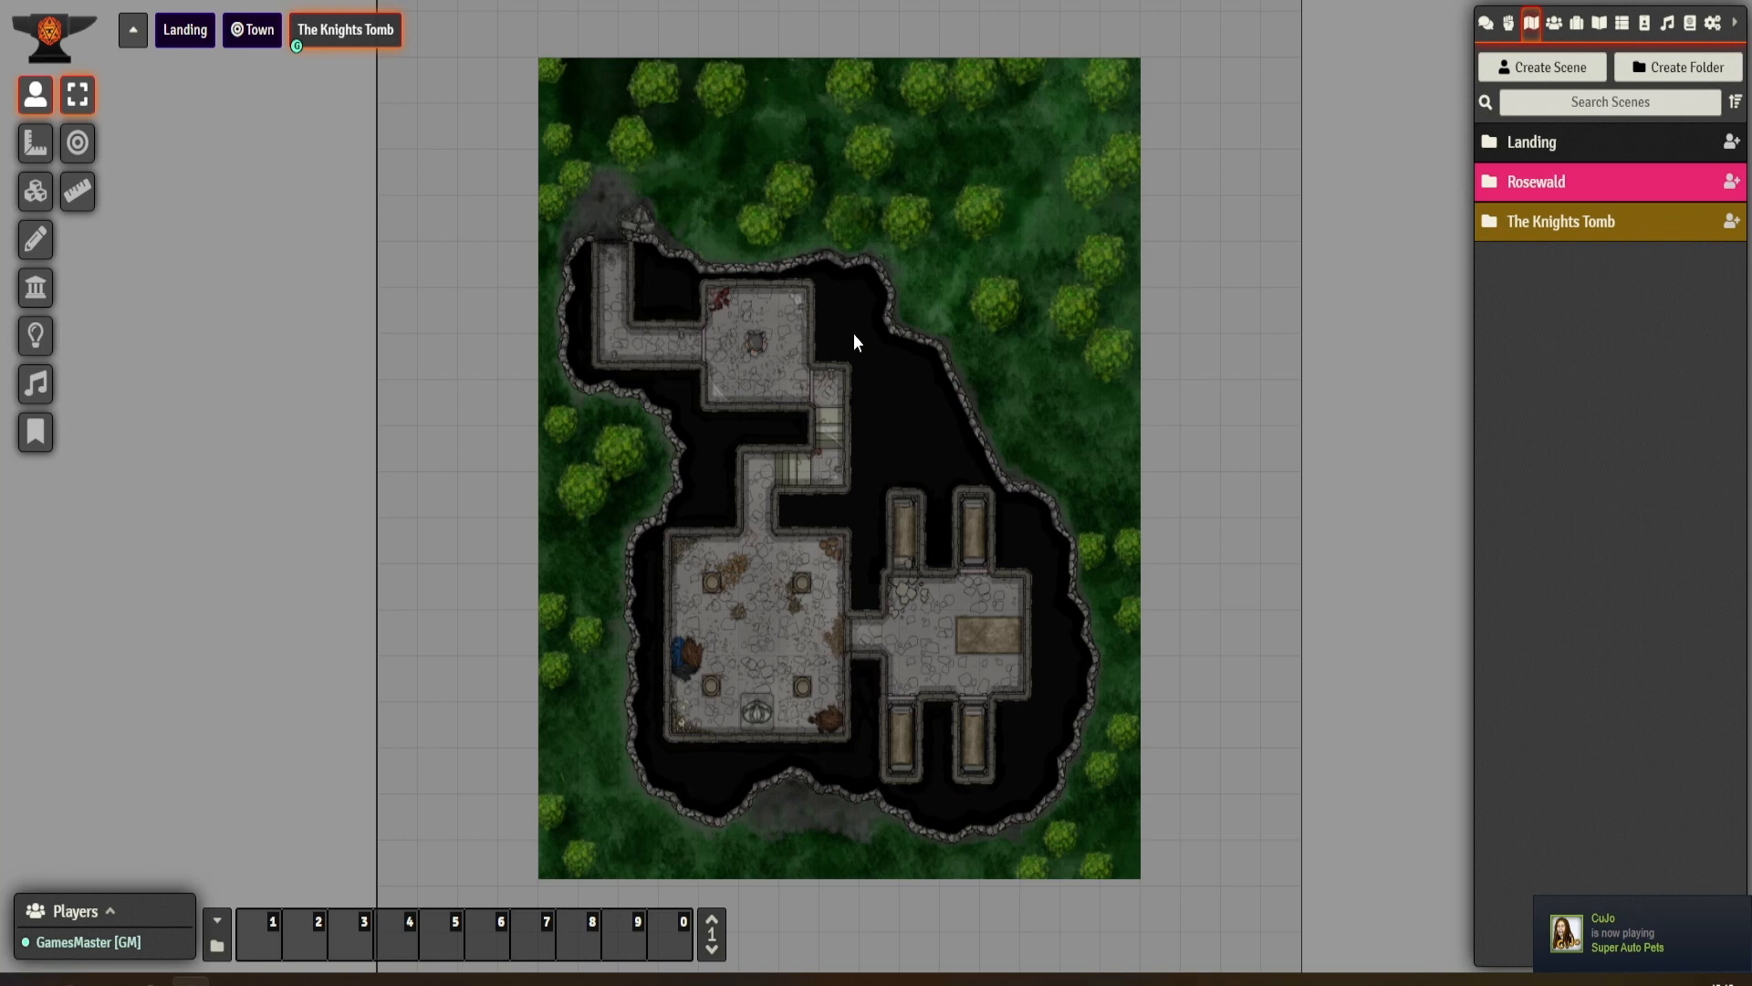
# - Quit Steam and Microsoft Teams from the system tray and return to the scene
pyautogui.click(1561, 981)
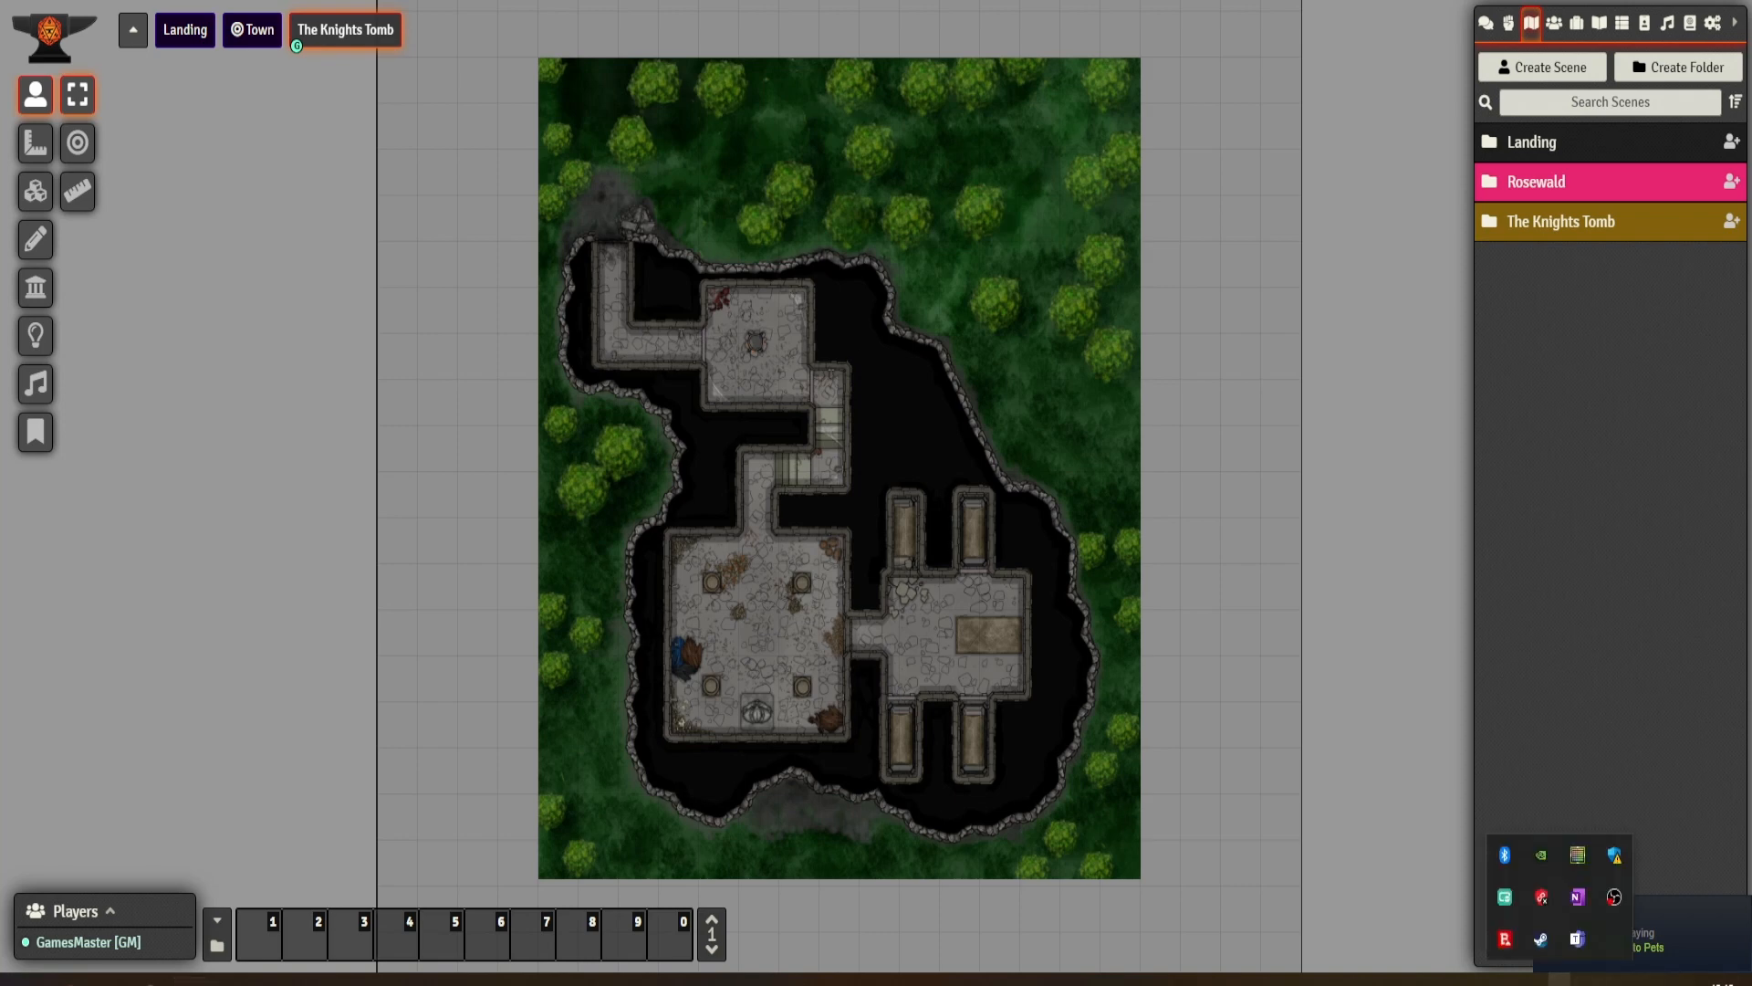
pyautogui.rightClick(1548, 948)
pyautogui.click(1581, 930)
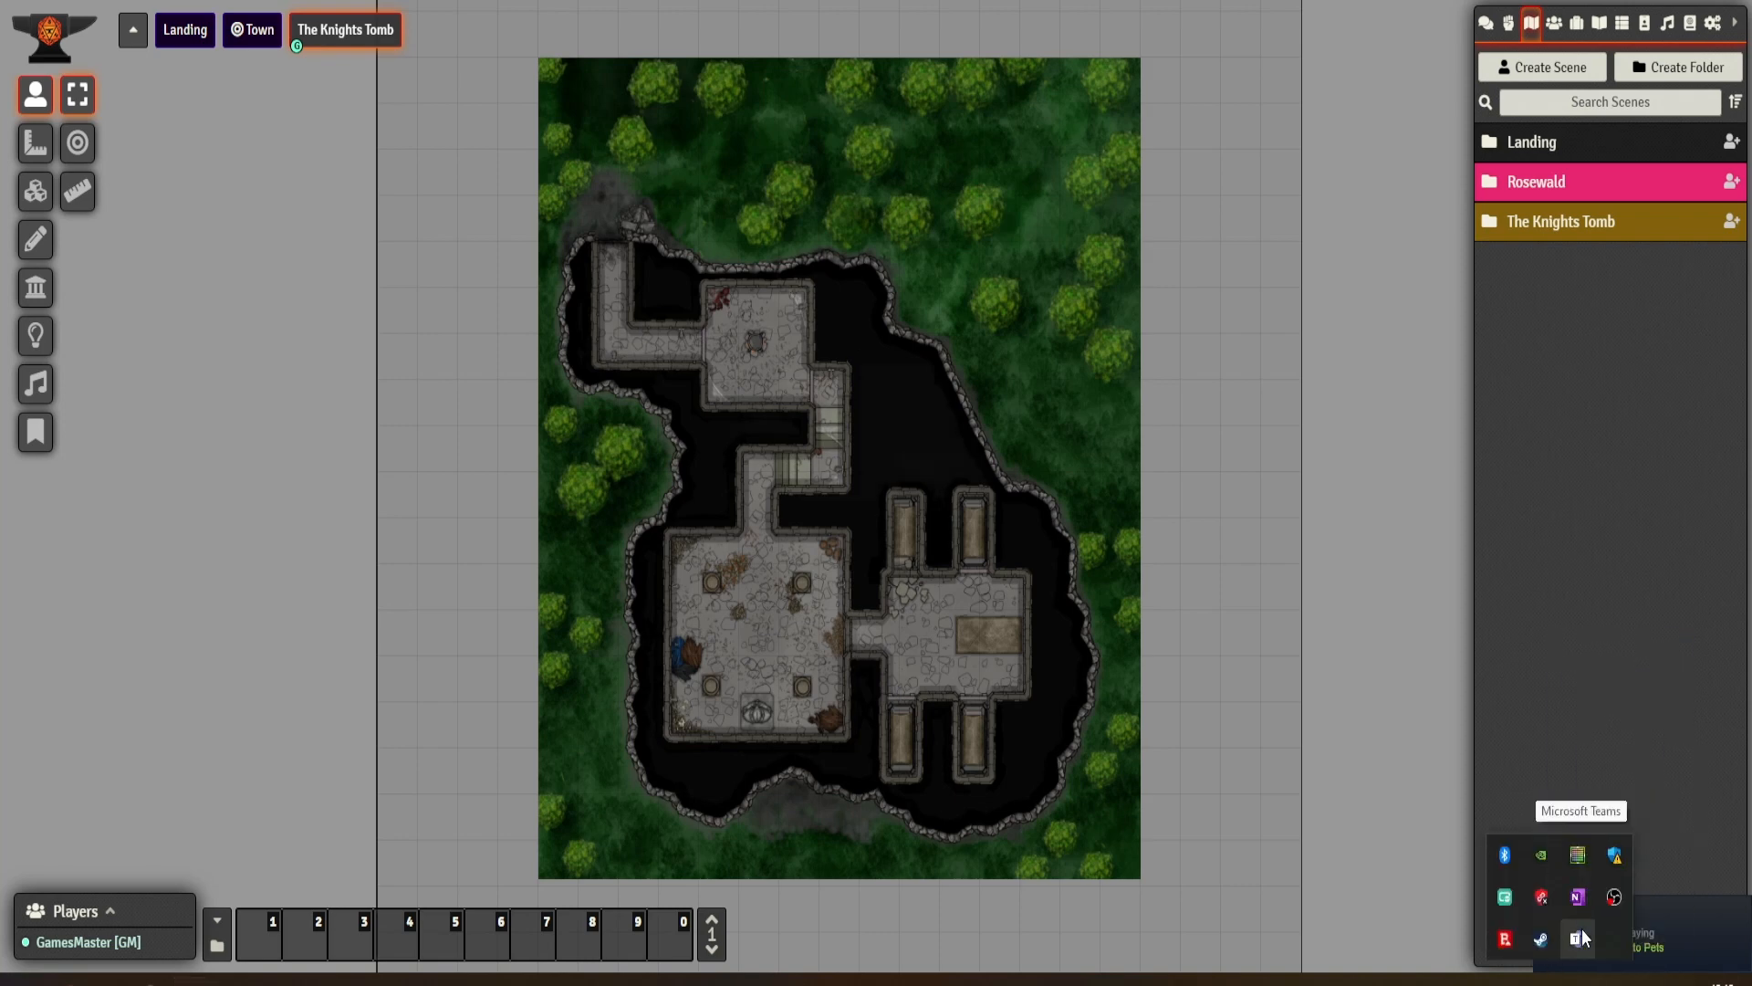
pyautogui.rightClick(1554, 941)
pyautogui.click(1571, 930)
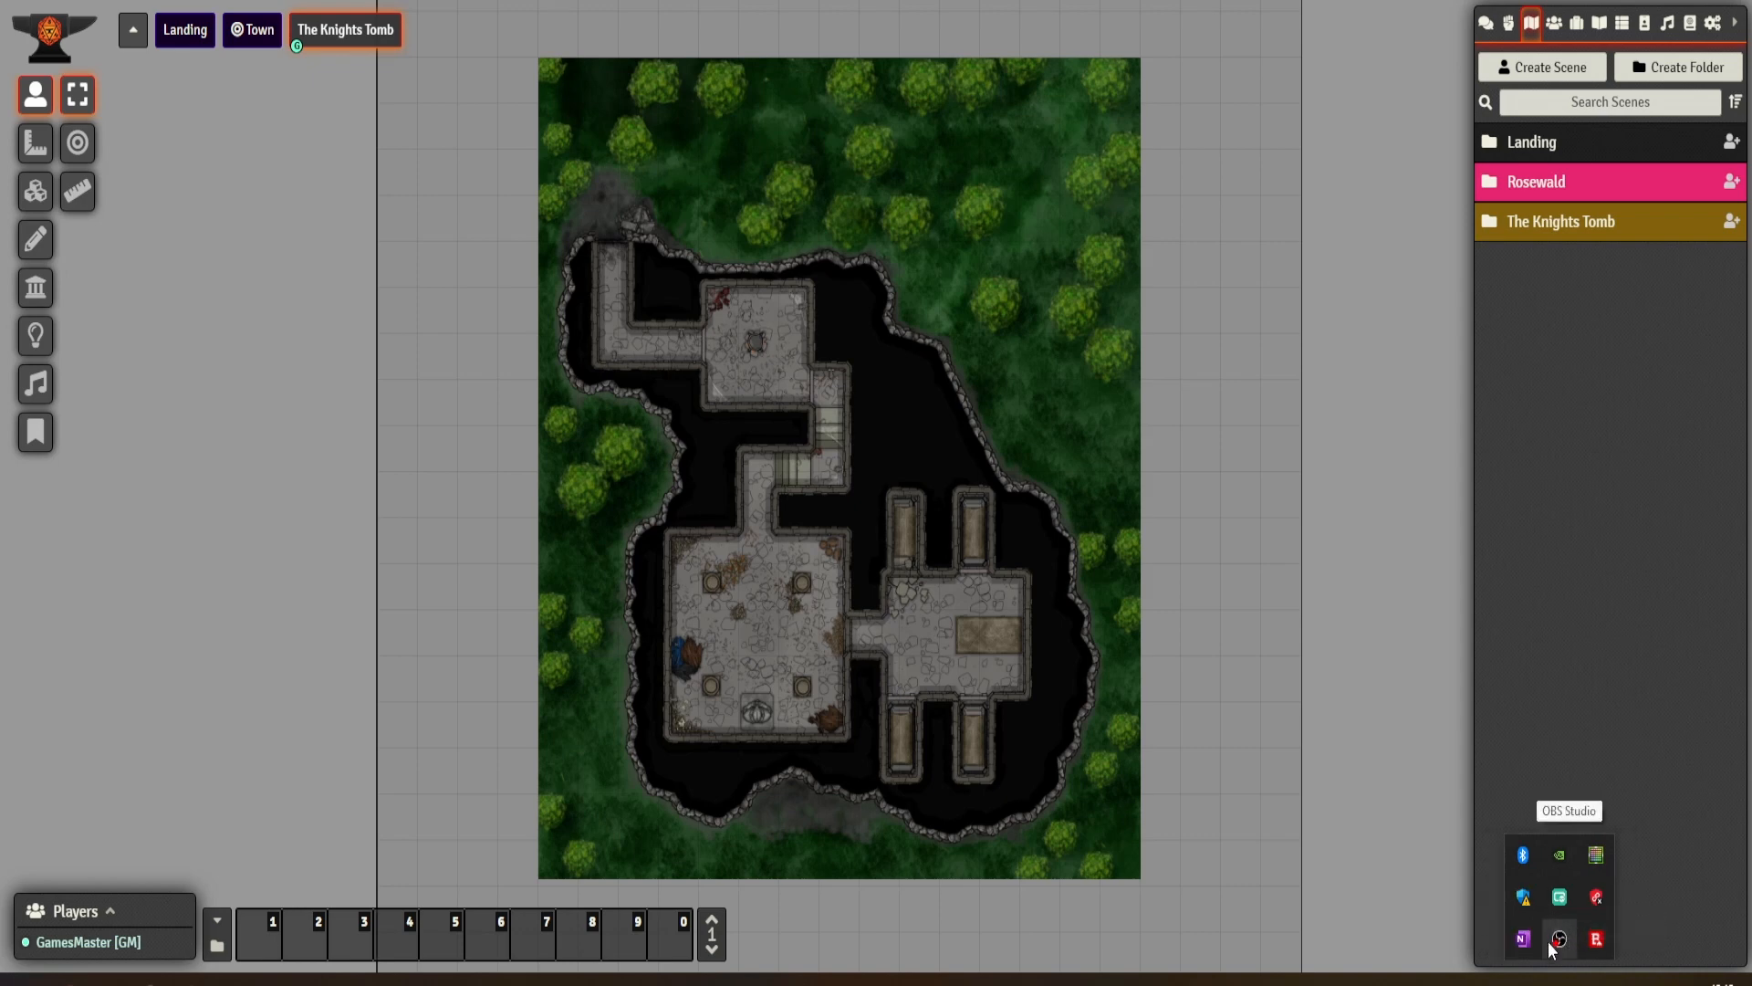
pyautogui.click(1303, 834)
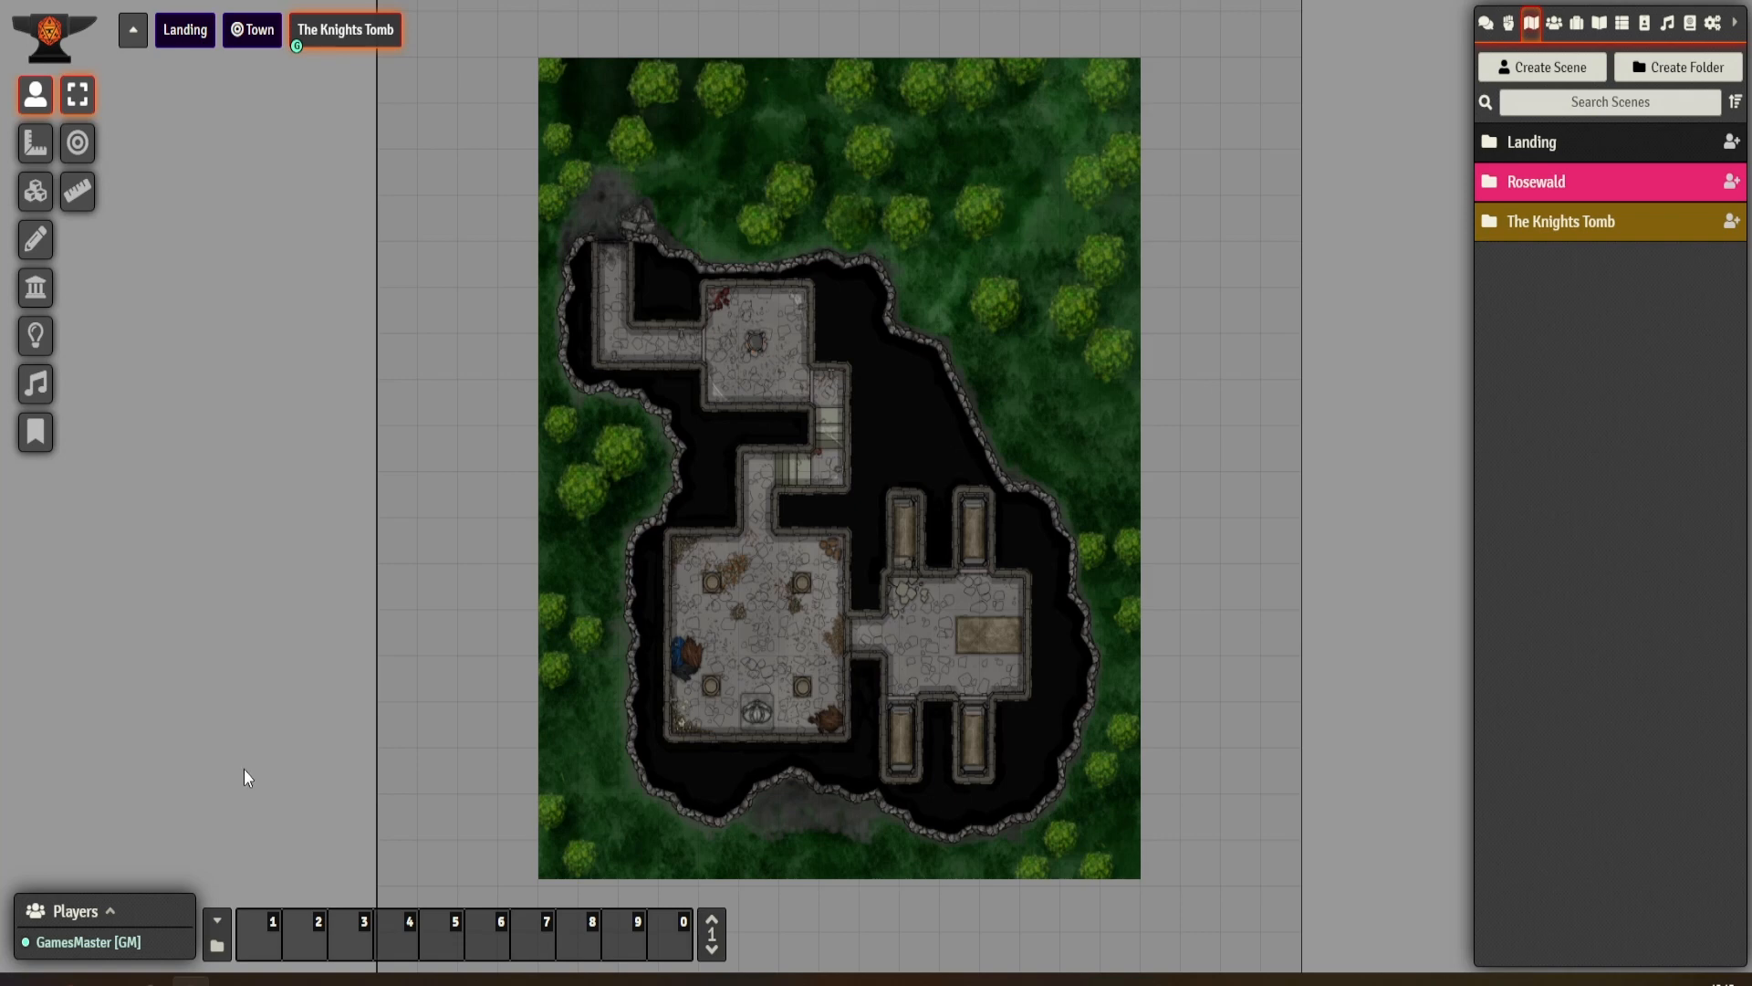
# - Draw one wall along the tomb map's north edge and another along its west edge, extending slightly past the corners
pyautogui.click(37, 288)
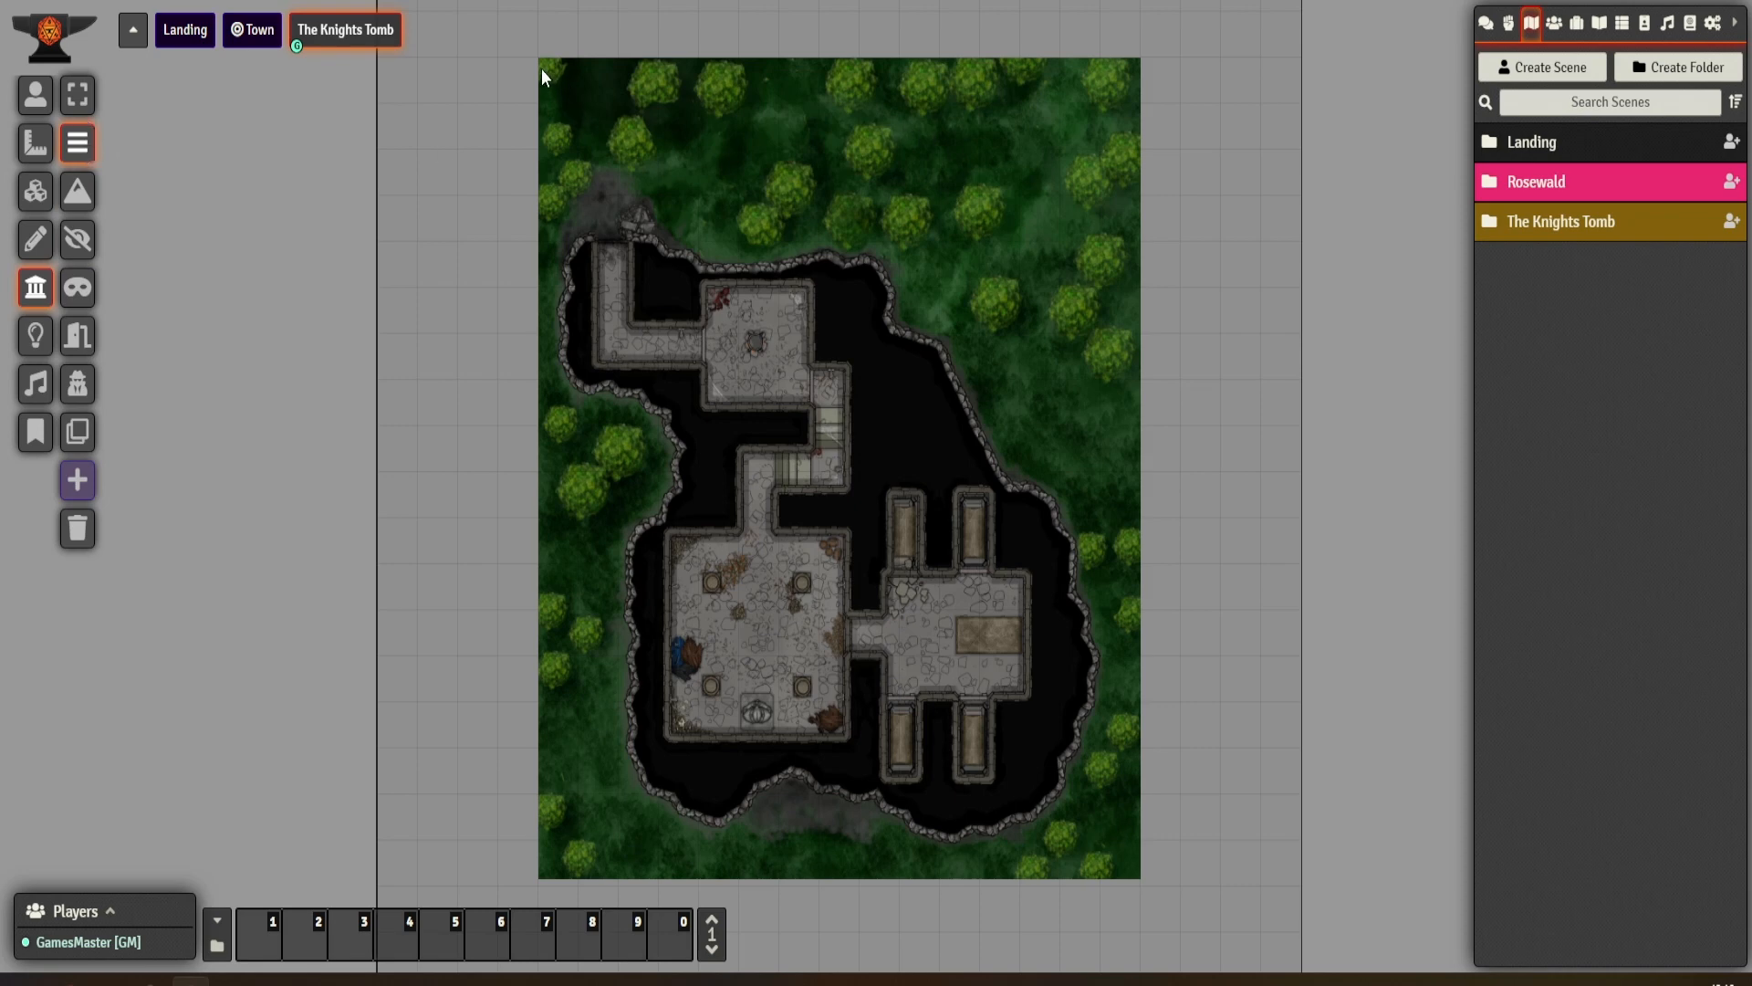
pyautogui.moveTo(523, 59); pyautogui.dragTo(1157, 59)
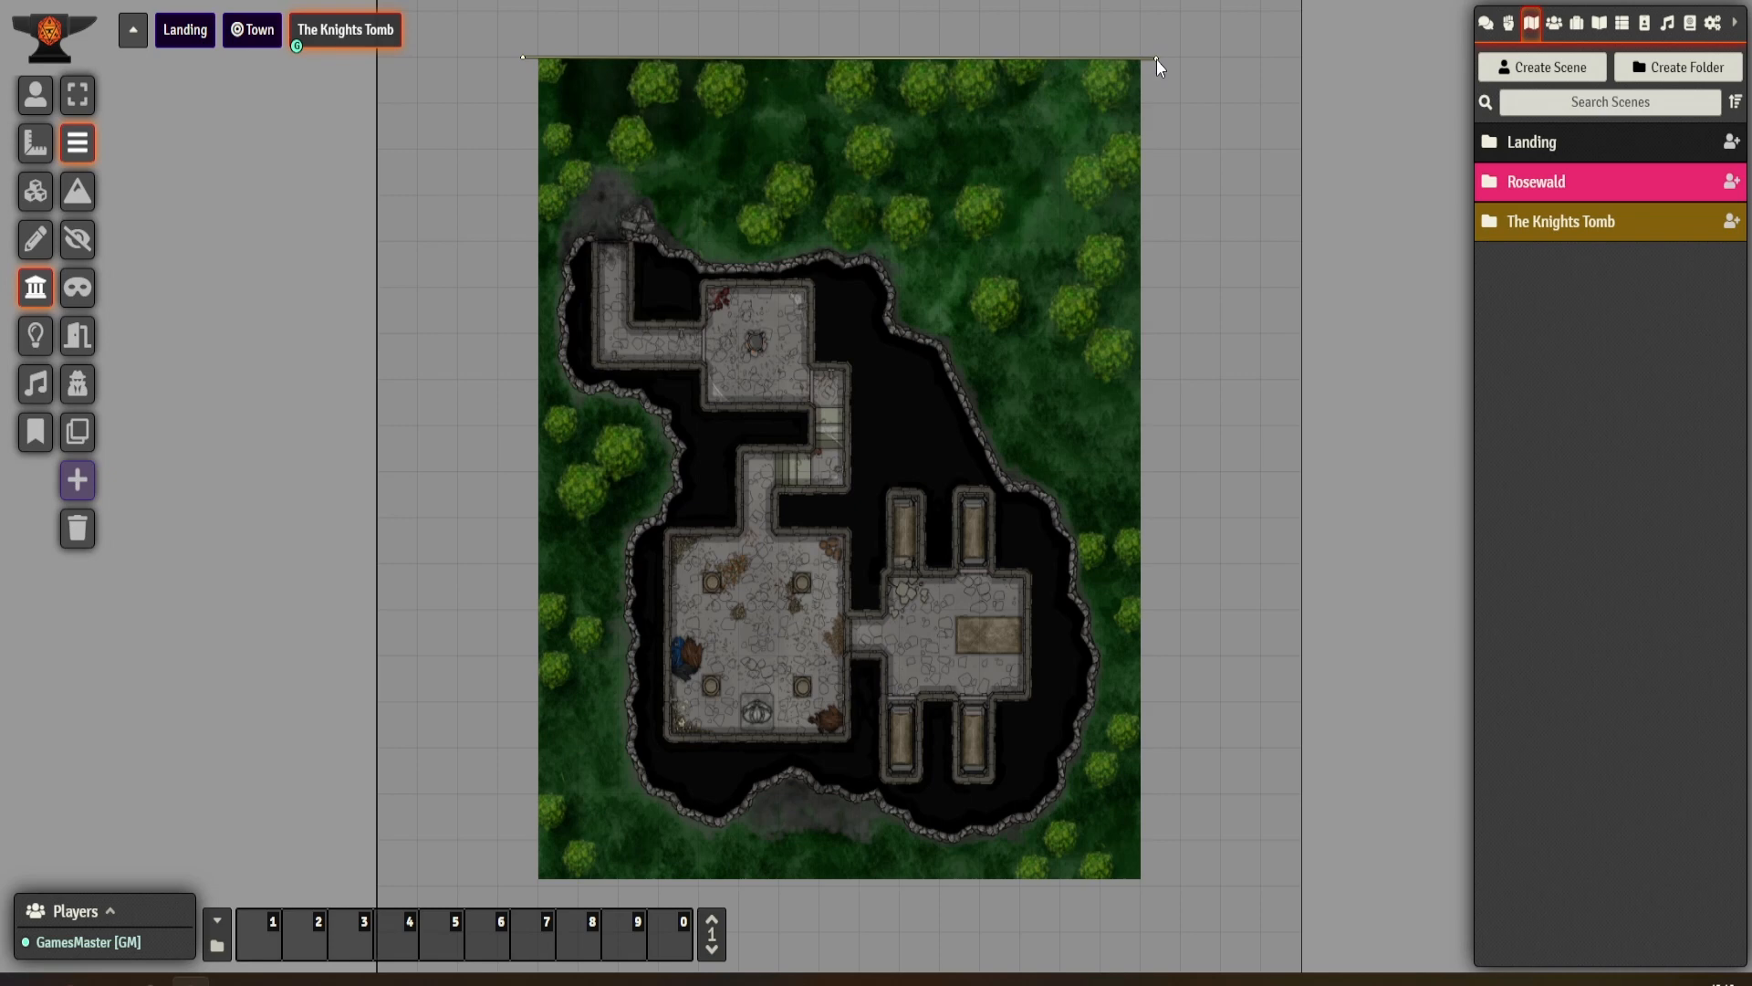
pyautogui.moveTo(544, 32); pyautogui.dragTo(538, 895)
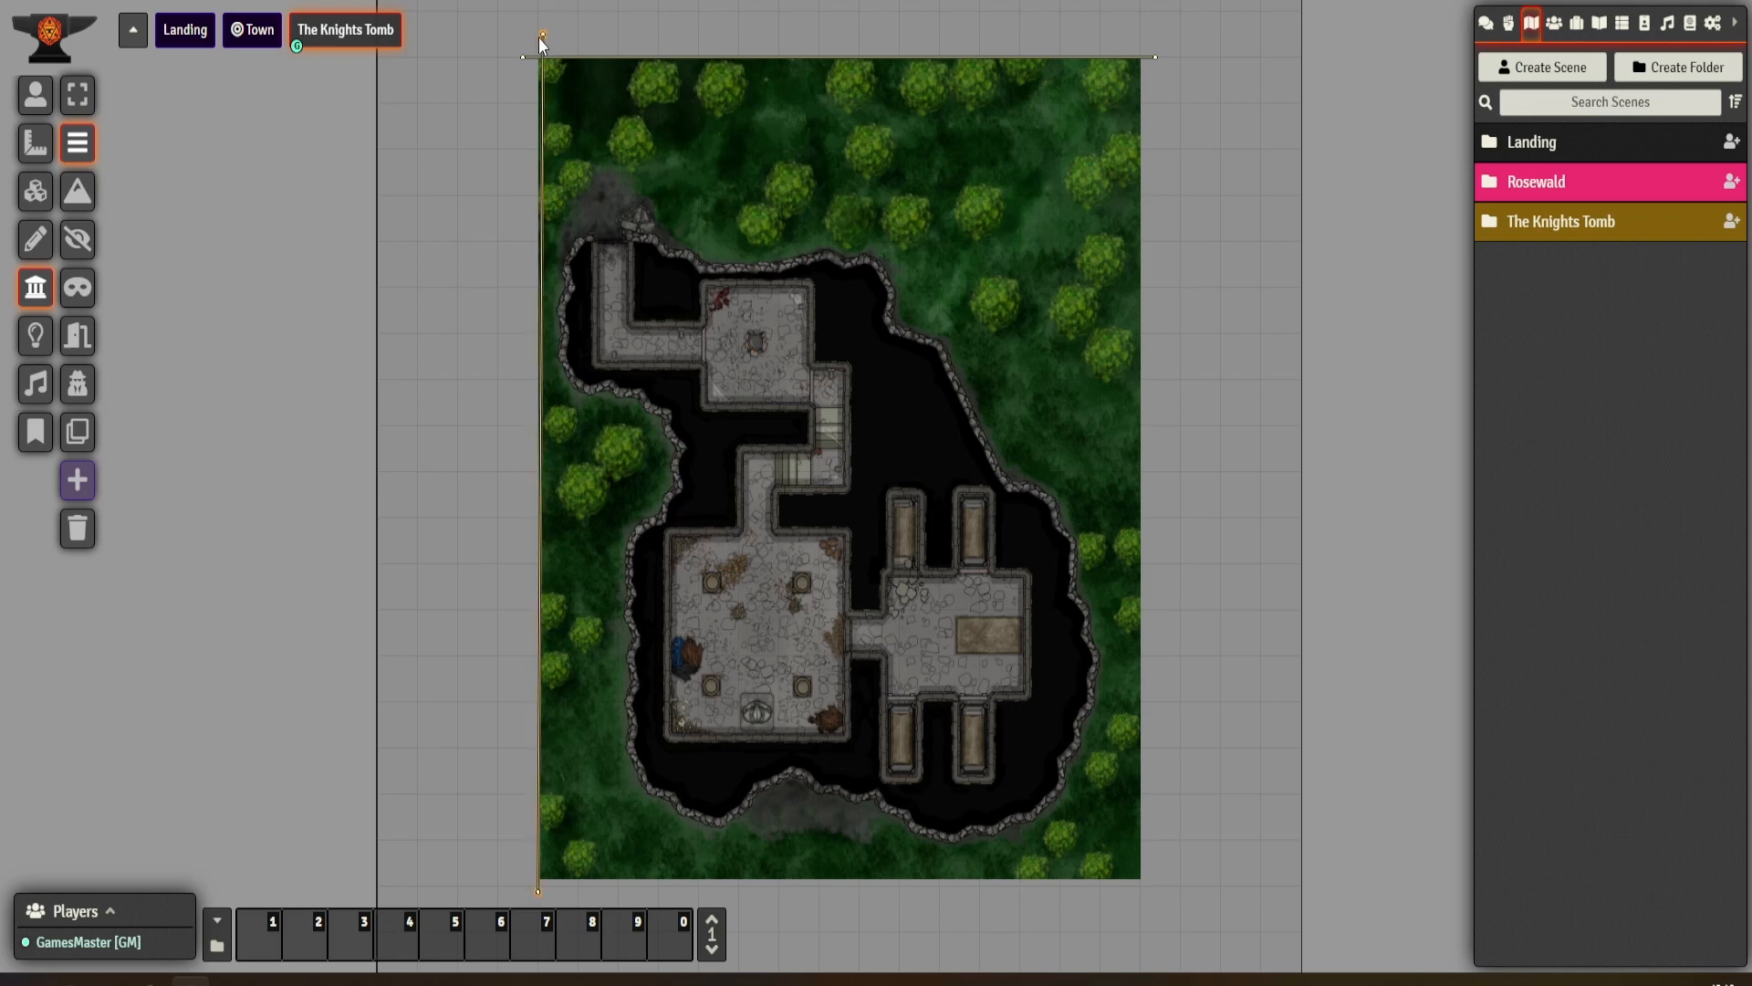
# - Set The Knights Tomb scene's grid size to 90 pixels and save the changes
pyautogui.moveTo(535, 40); pyautogui.dragTo(538, 353)
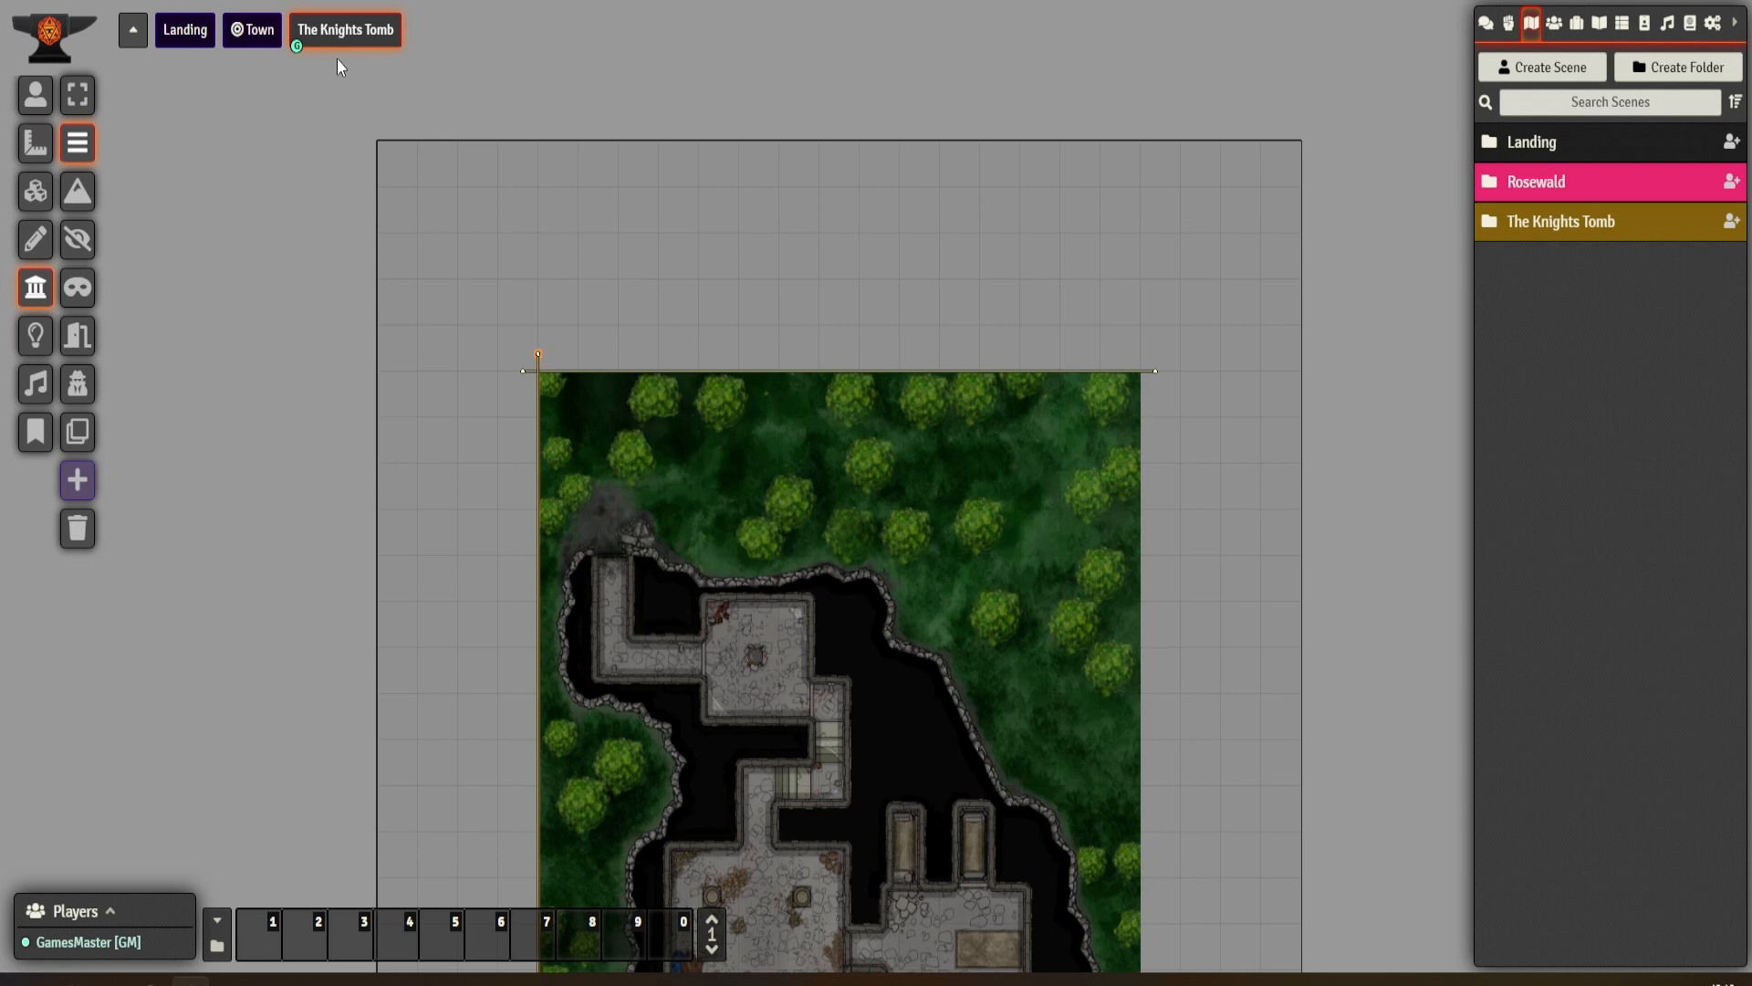
pyautogui.rightClick(351, 31)
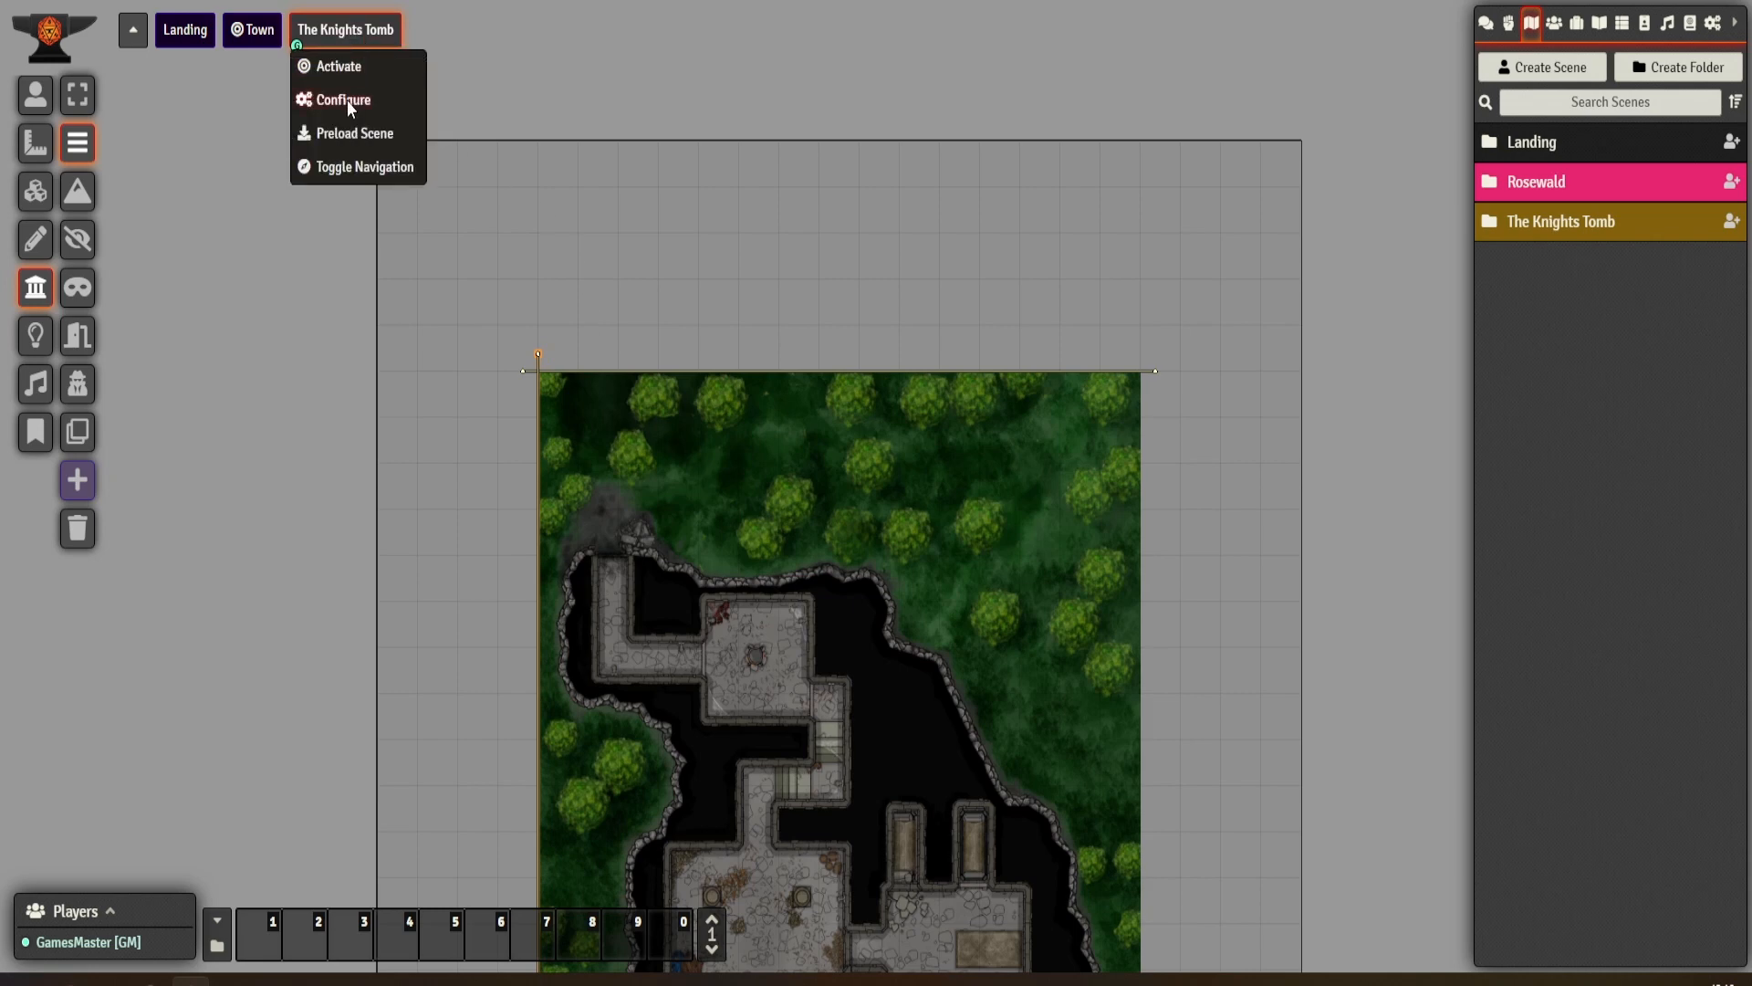
pyautogui.click(347, 101)
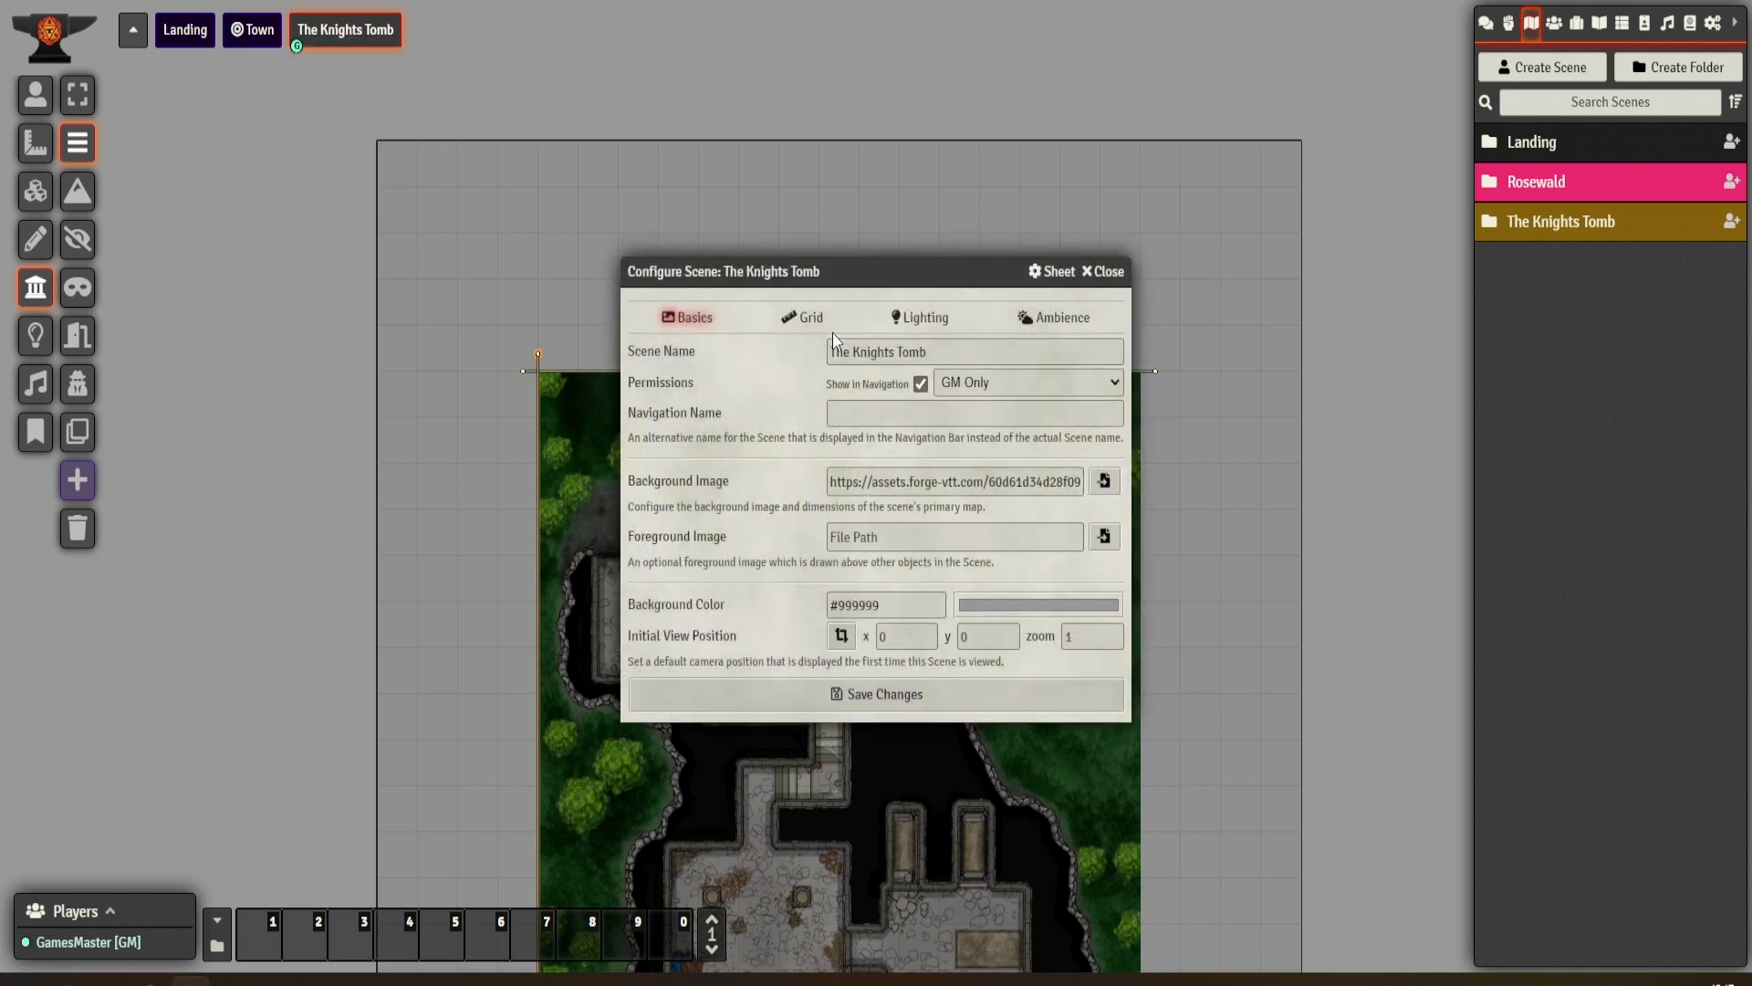
pyautogui.click(804, 317)
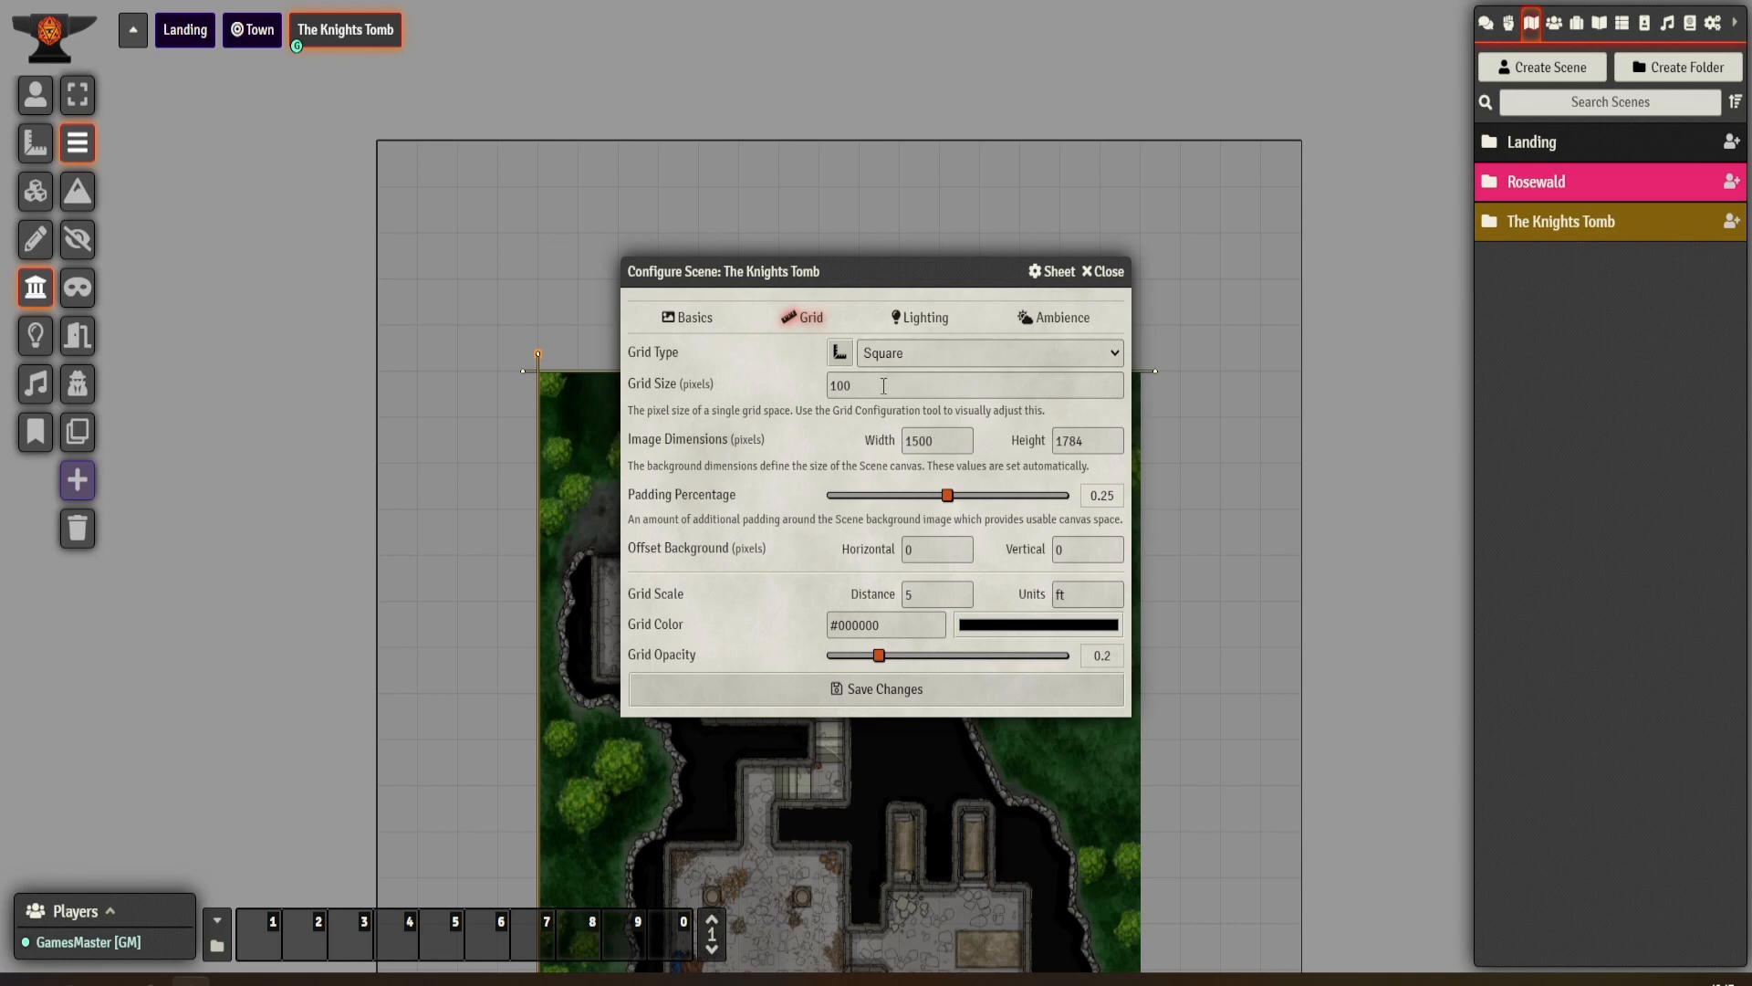
pyautogui.click(737, 390)
pyautogui.write('90')
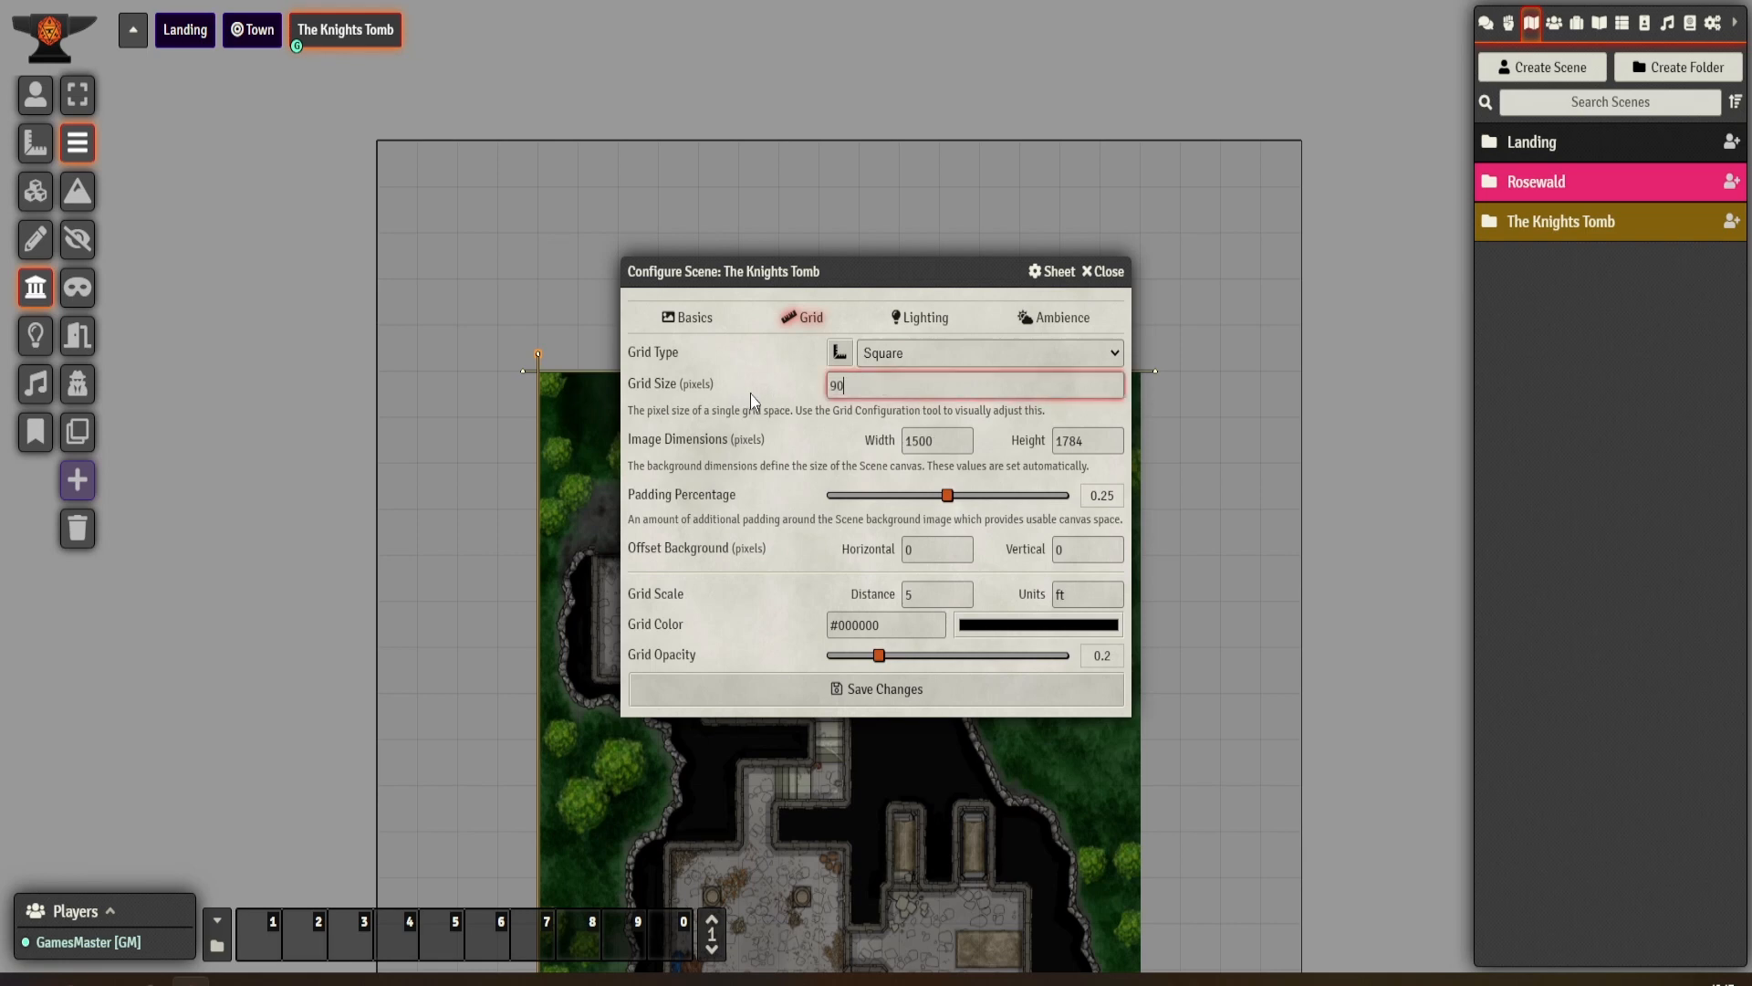
pyautogui.click(911, 693)
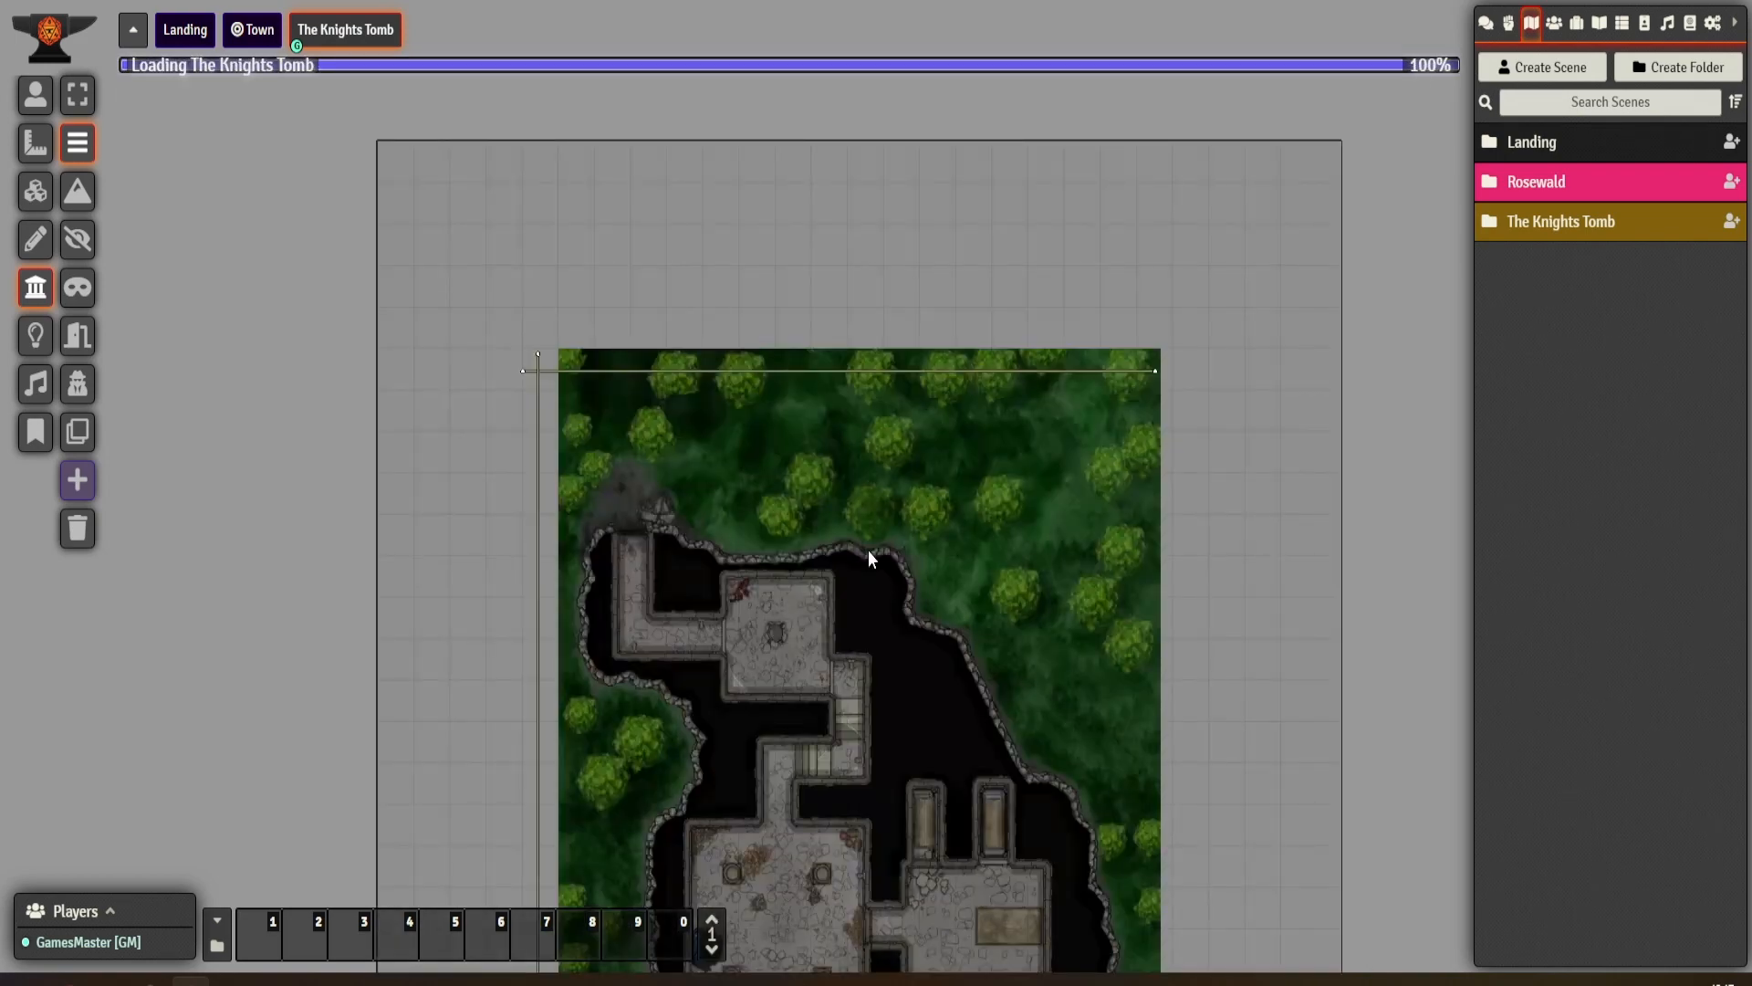
# - Open the Grid Configuration Tool for The Knights Tomb scene and move its window clear of the tomb's north room
pyautogui.scroll(10, 836, 382)
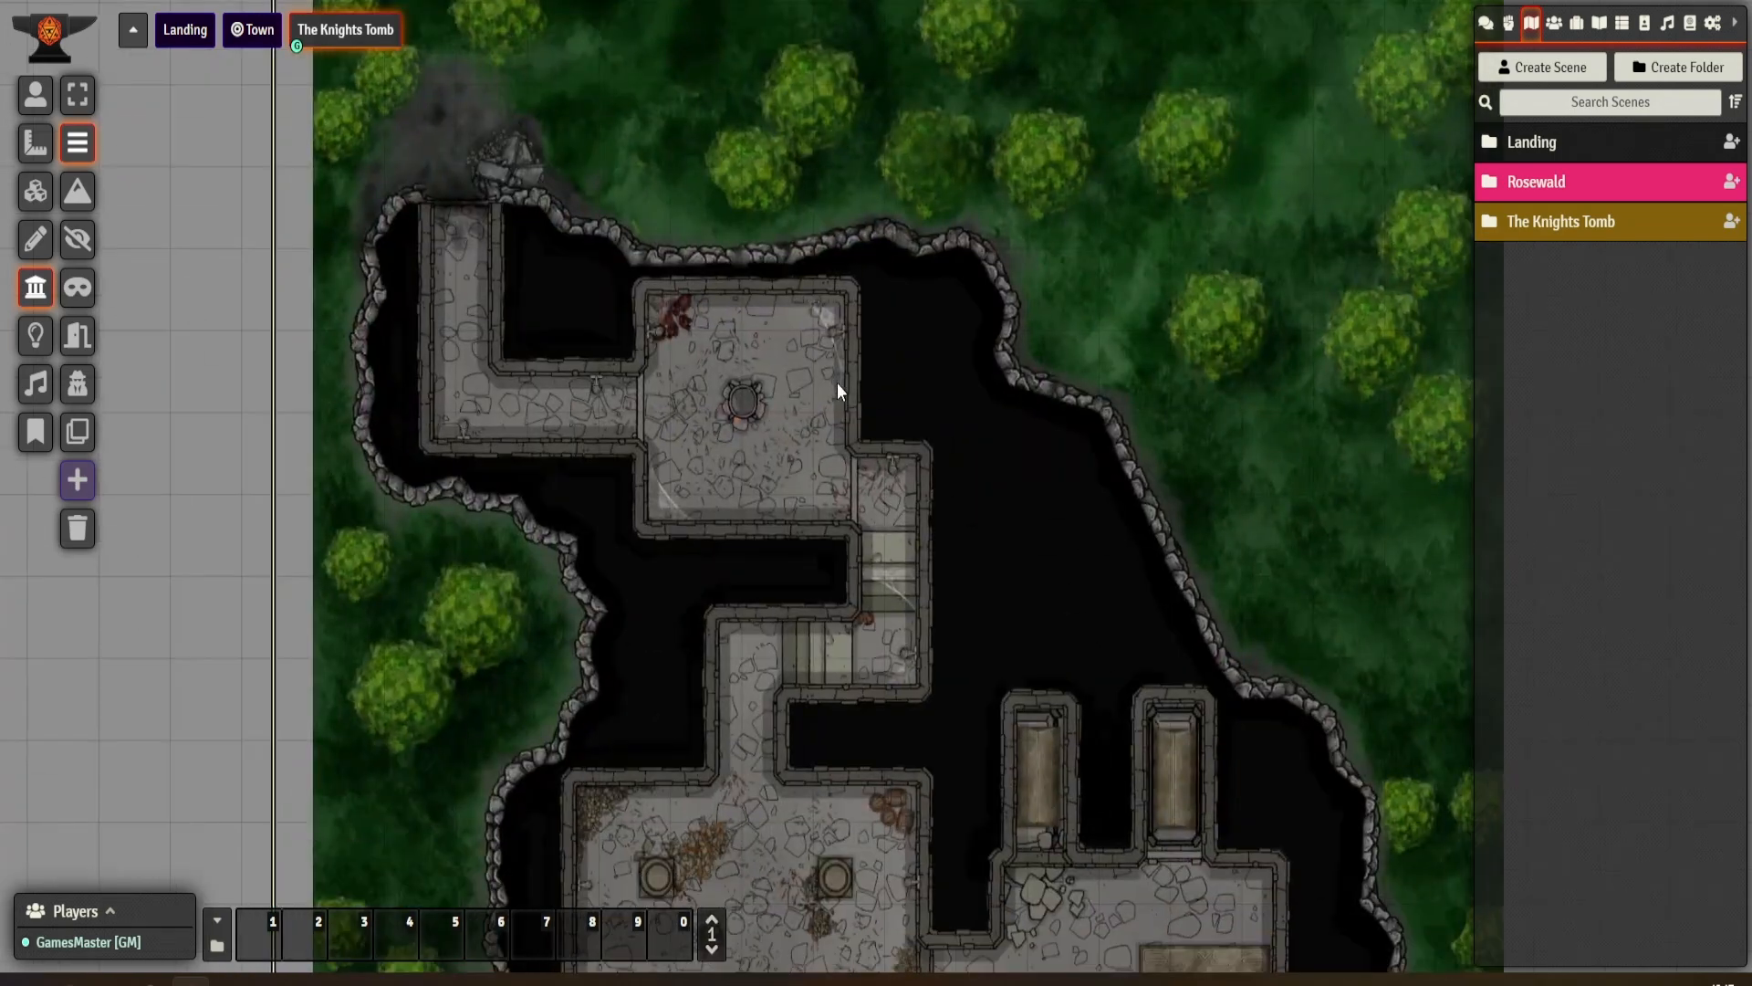
pyautogui.scroll(5, 823, 369)
pyautogui.moveTo(823, 368); pyautogui.dragTo(882, 392)
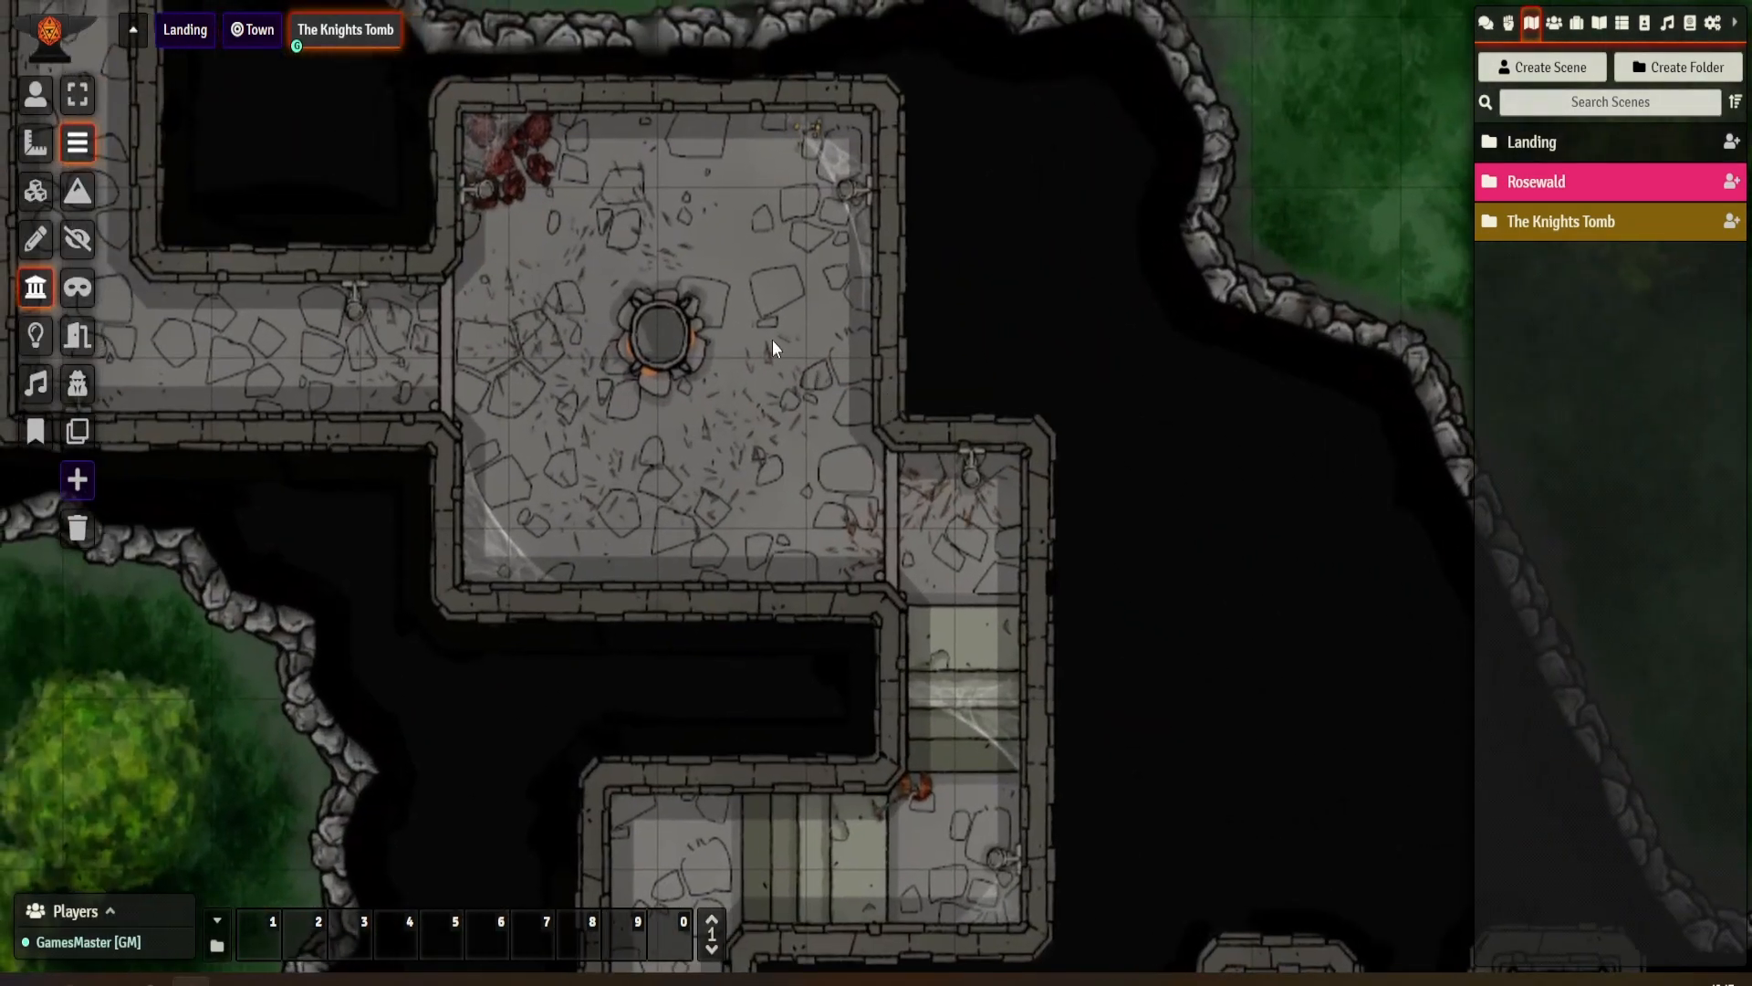
pyautogui.scroll(-2, 780, 299)
pyautogui.rightClick(356, 40)
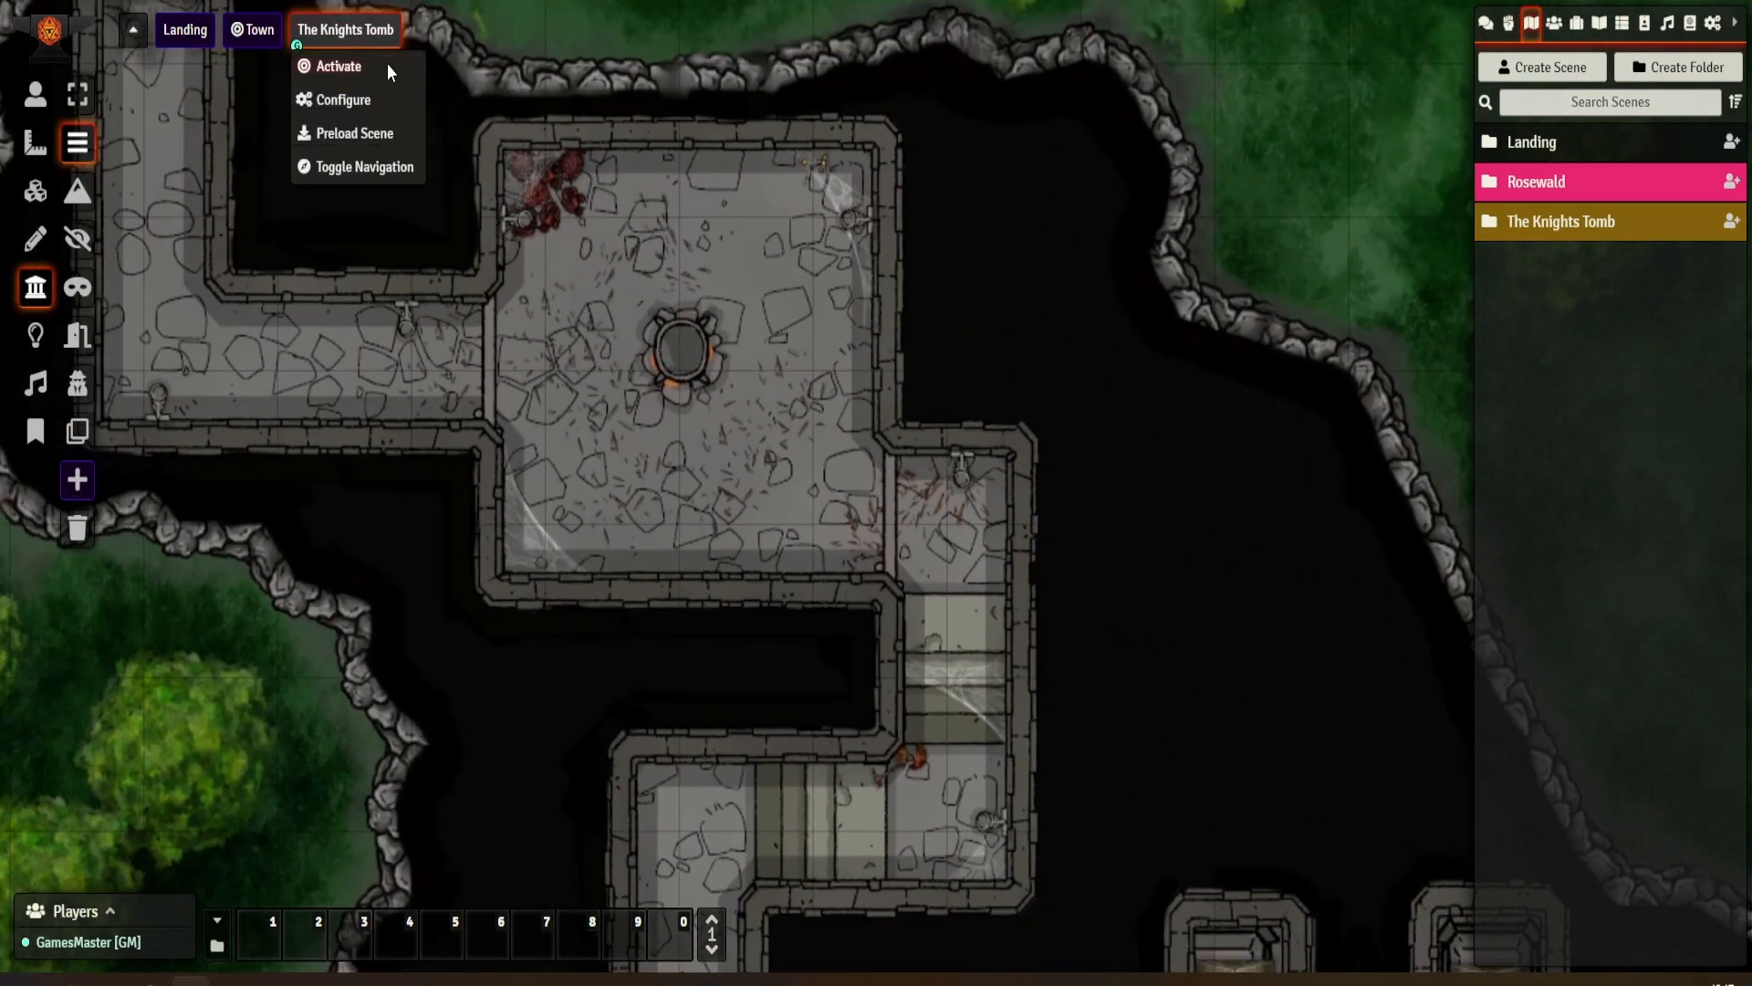
pyautogui.click(358, 96)
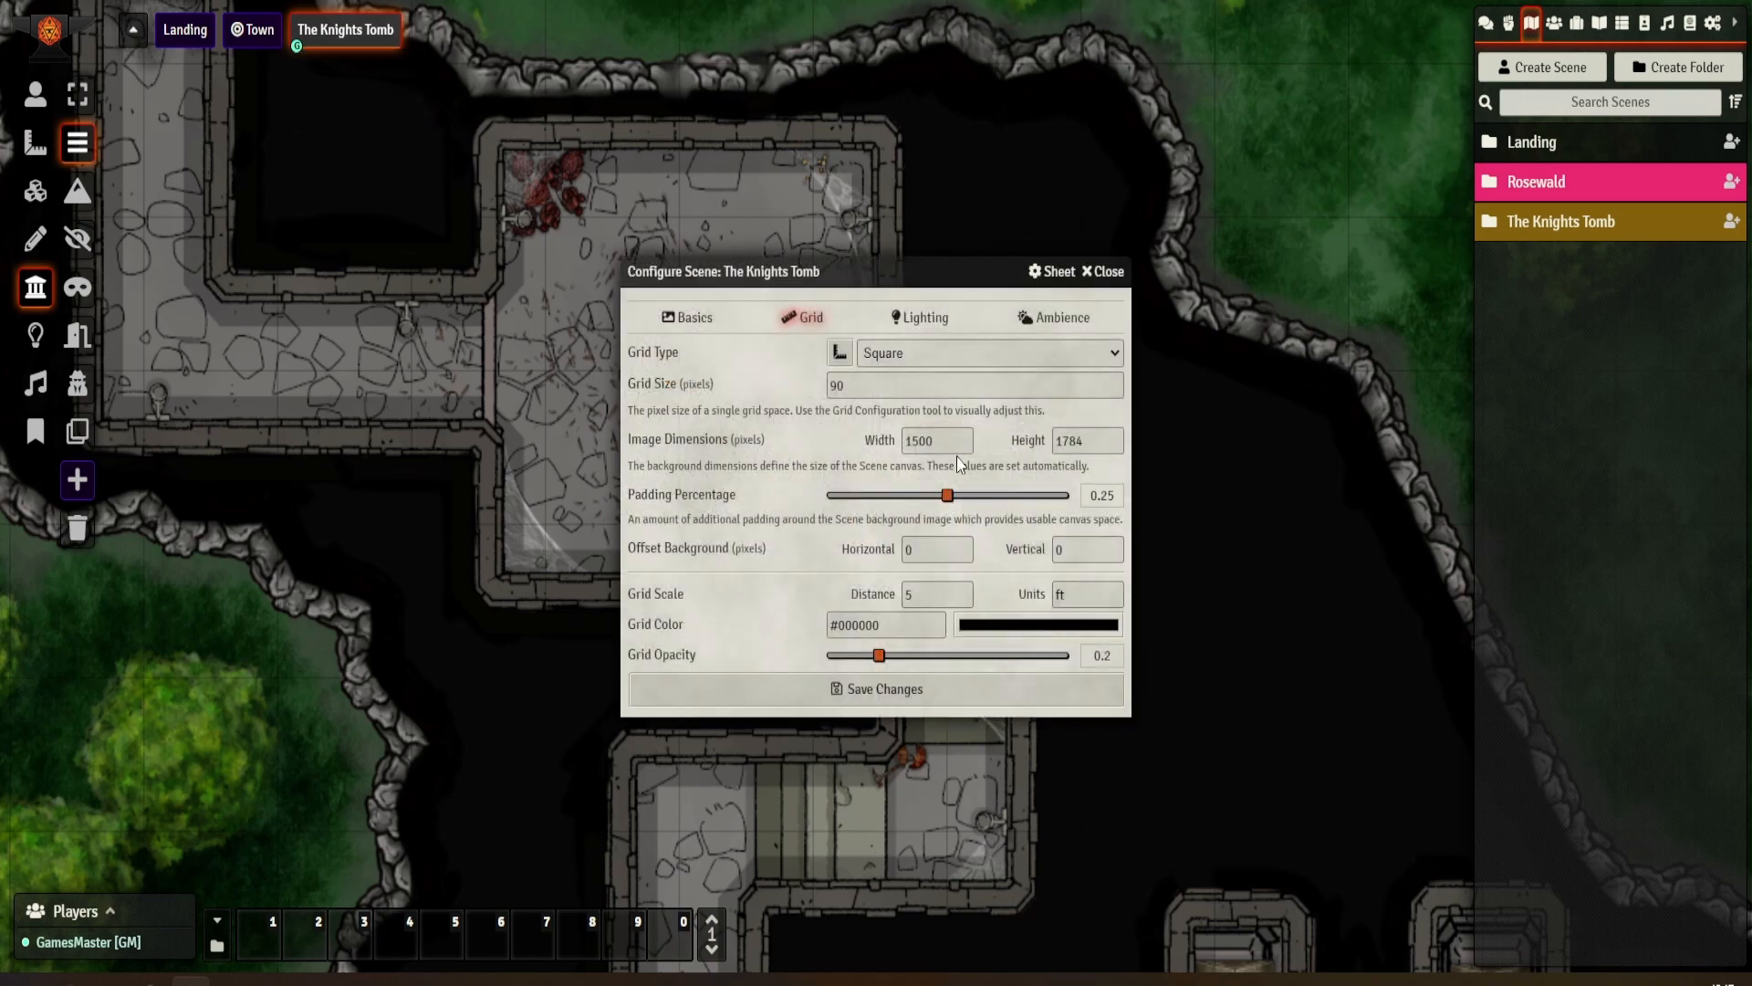
pyautogui.click(839, 352)
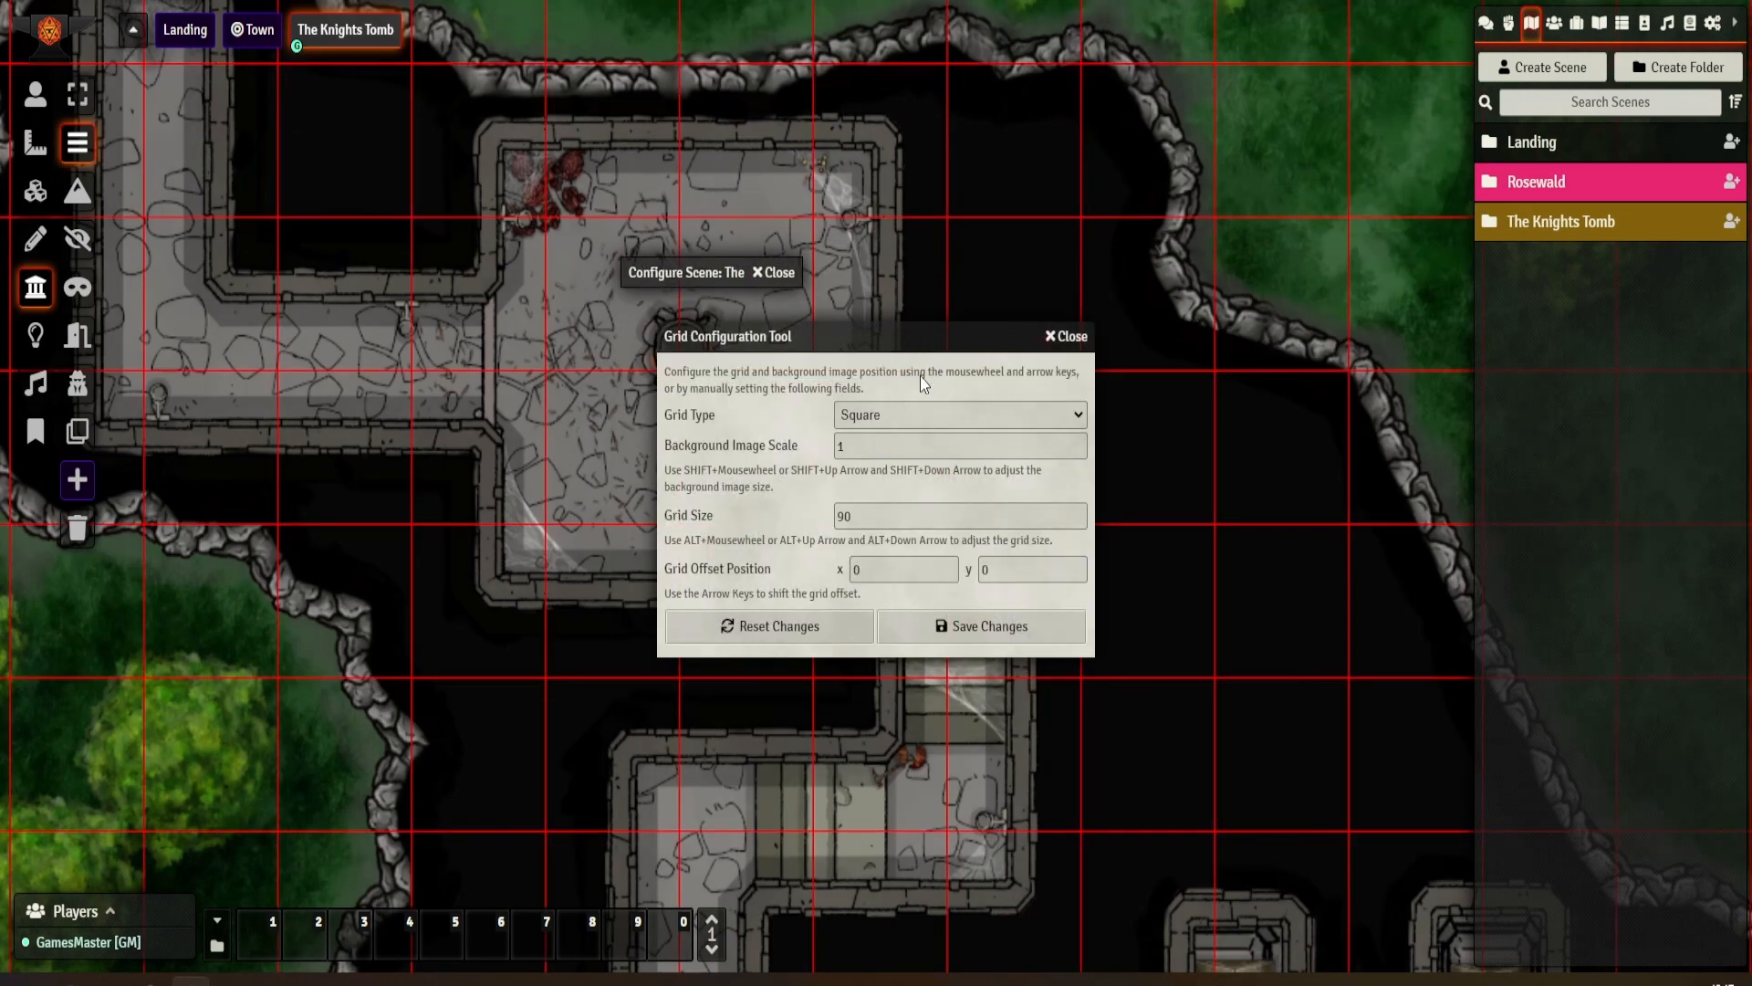
pyautogui.moveTo(869, 359); pyautogui.dragTo(1191, 326)
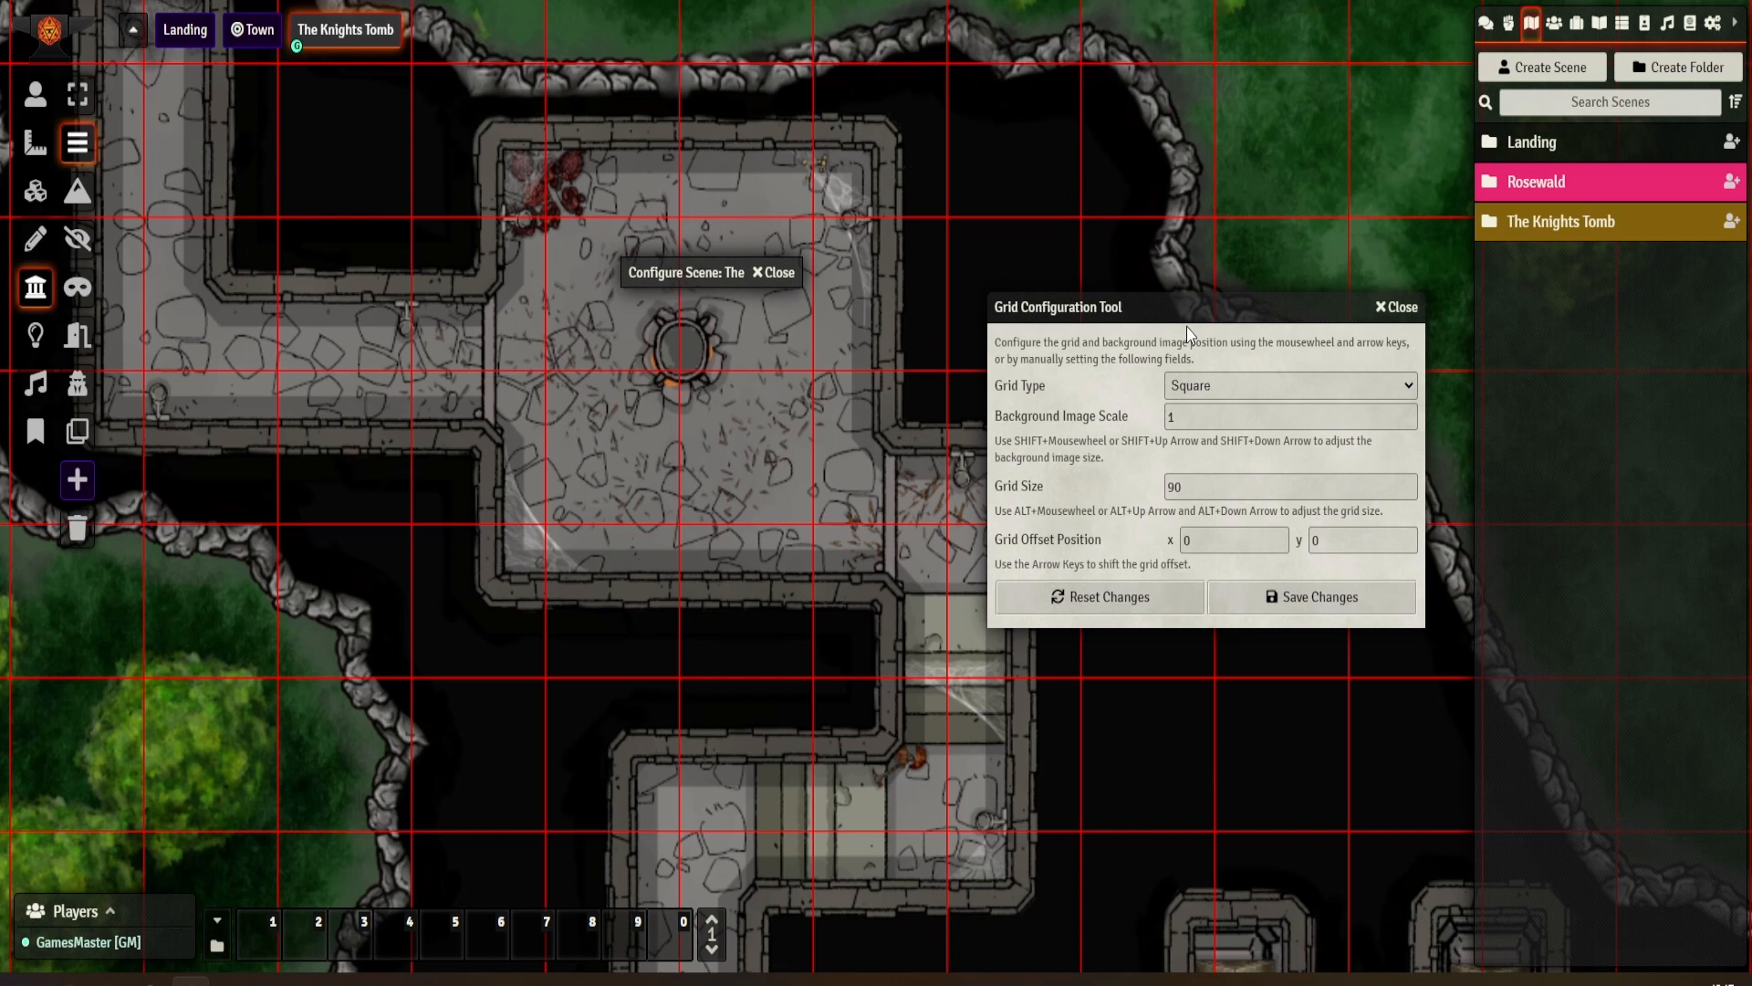
# - Shift the background against the square grid to an offset of x -38, y 38, aligning the tomb's rooms with the grid lines
pyautogui.press('Up')
pyautogui.press('Up')
pyautogui.press('Up')
pyautogui.press('Up')
pyautogui.press('Up')
pyautogui.press('Up')
pyautogui.press('Up')
pyautogui.press('Up')
pyautogui.press('Up')
pyautogui.press('Up')
pyautogui.press('Up')
pyautogui.press('Up')
pyautogui.press('Up')
pyautogui.press('Up')
pyautogui.press('Up')
pyautogui.press('Up')
pyautogui.press('Up')
pyautogui.press('Up')
pyautogui.press('Up')
pyautogui.press('Up')
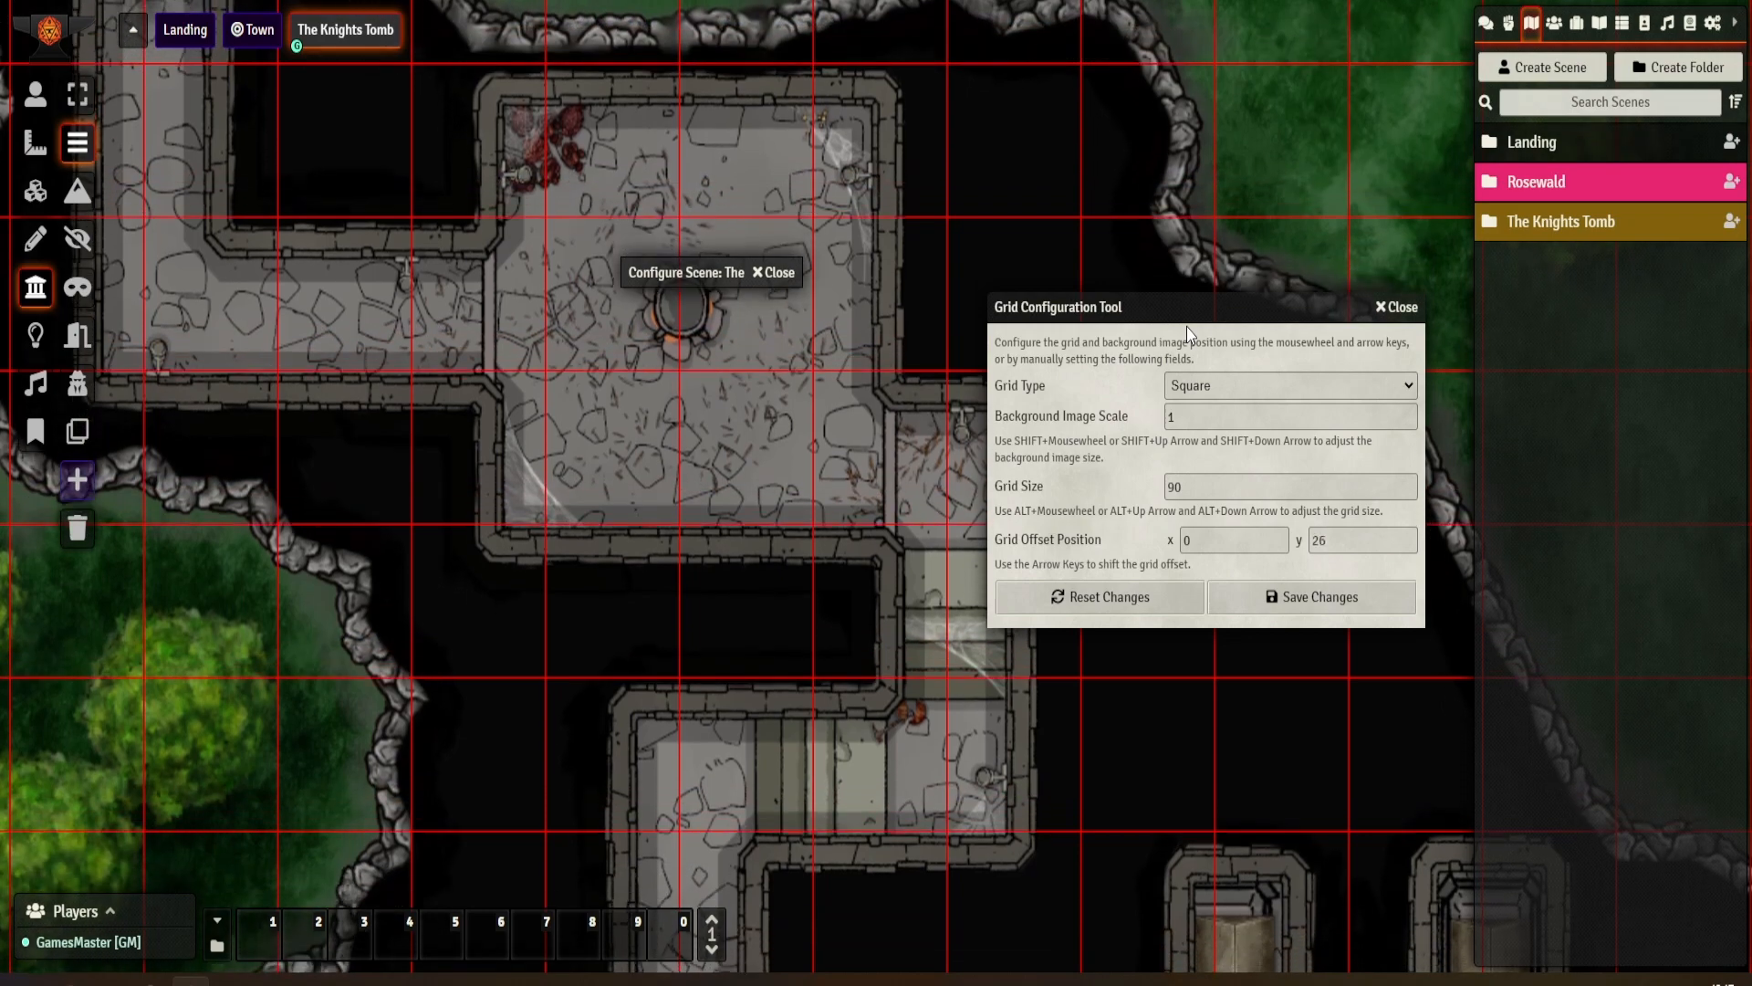
pyautogui.press('Up')
pyautogui.press('Up')
pyautogui.press('Up')
pyautogui.press('Up')
pyautogui.press('Up')
pyautogui.press('Up')
pyautogui.press('Up')
pyautogui.press('Up')
pyautogui.press('Up')
pyautogui.press('Up')
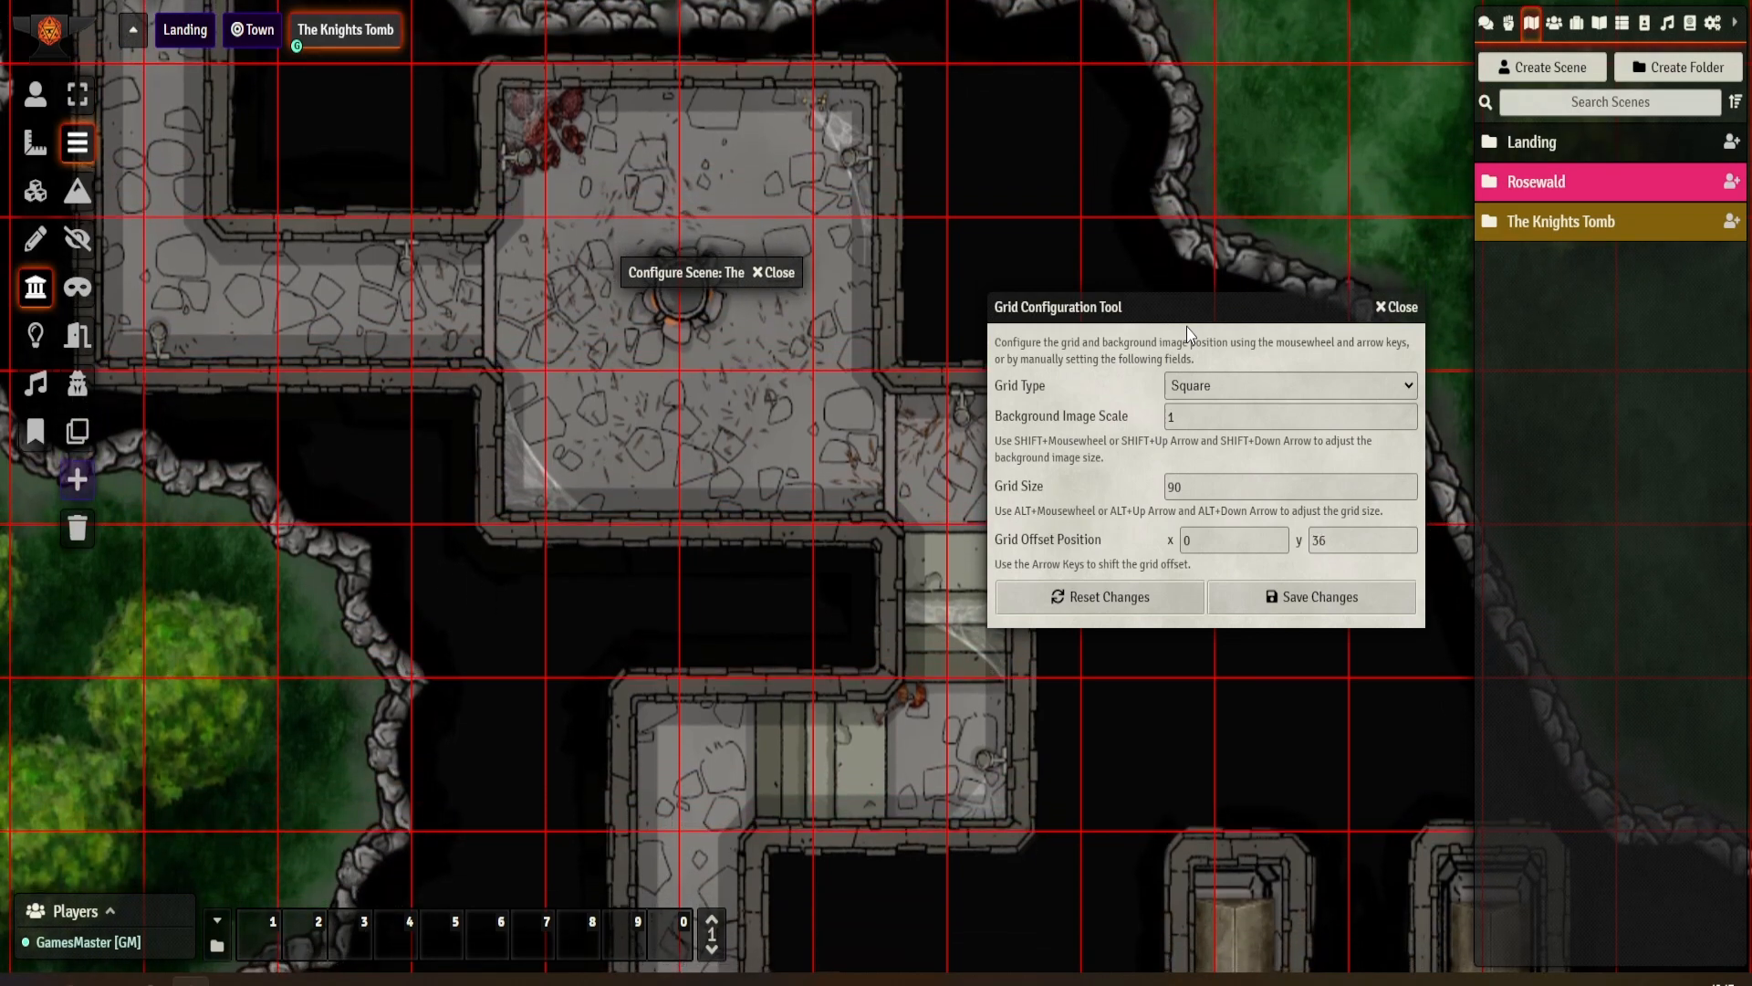
pyautogui.press('Right')
pyautogui.press('Right')
pyautogui.press('Right')
pyautogui.press('Right')
pyautogui.press('Right')
pyautogui.press('Right')
pyautogui.press('Right')
pyautogui.press('Right')
pyautogui.press('Right')
pyautogui.press('Right')
pyautogui.press('Right')
pyautogui.press('Right')
pyautogui.press('Right')
pyautogui.press('Right')
pyautogui.press('Right')
pyautogui.press('Right')
pyautogui.press('Right')
pyautogui.press('Right')
pyautogui.press('Right')
pyautogui.press('Right')
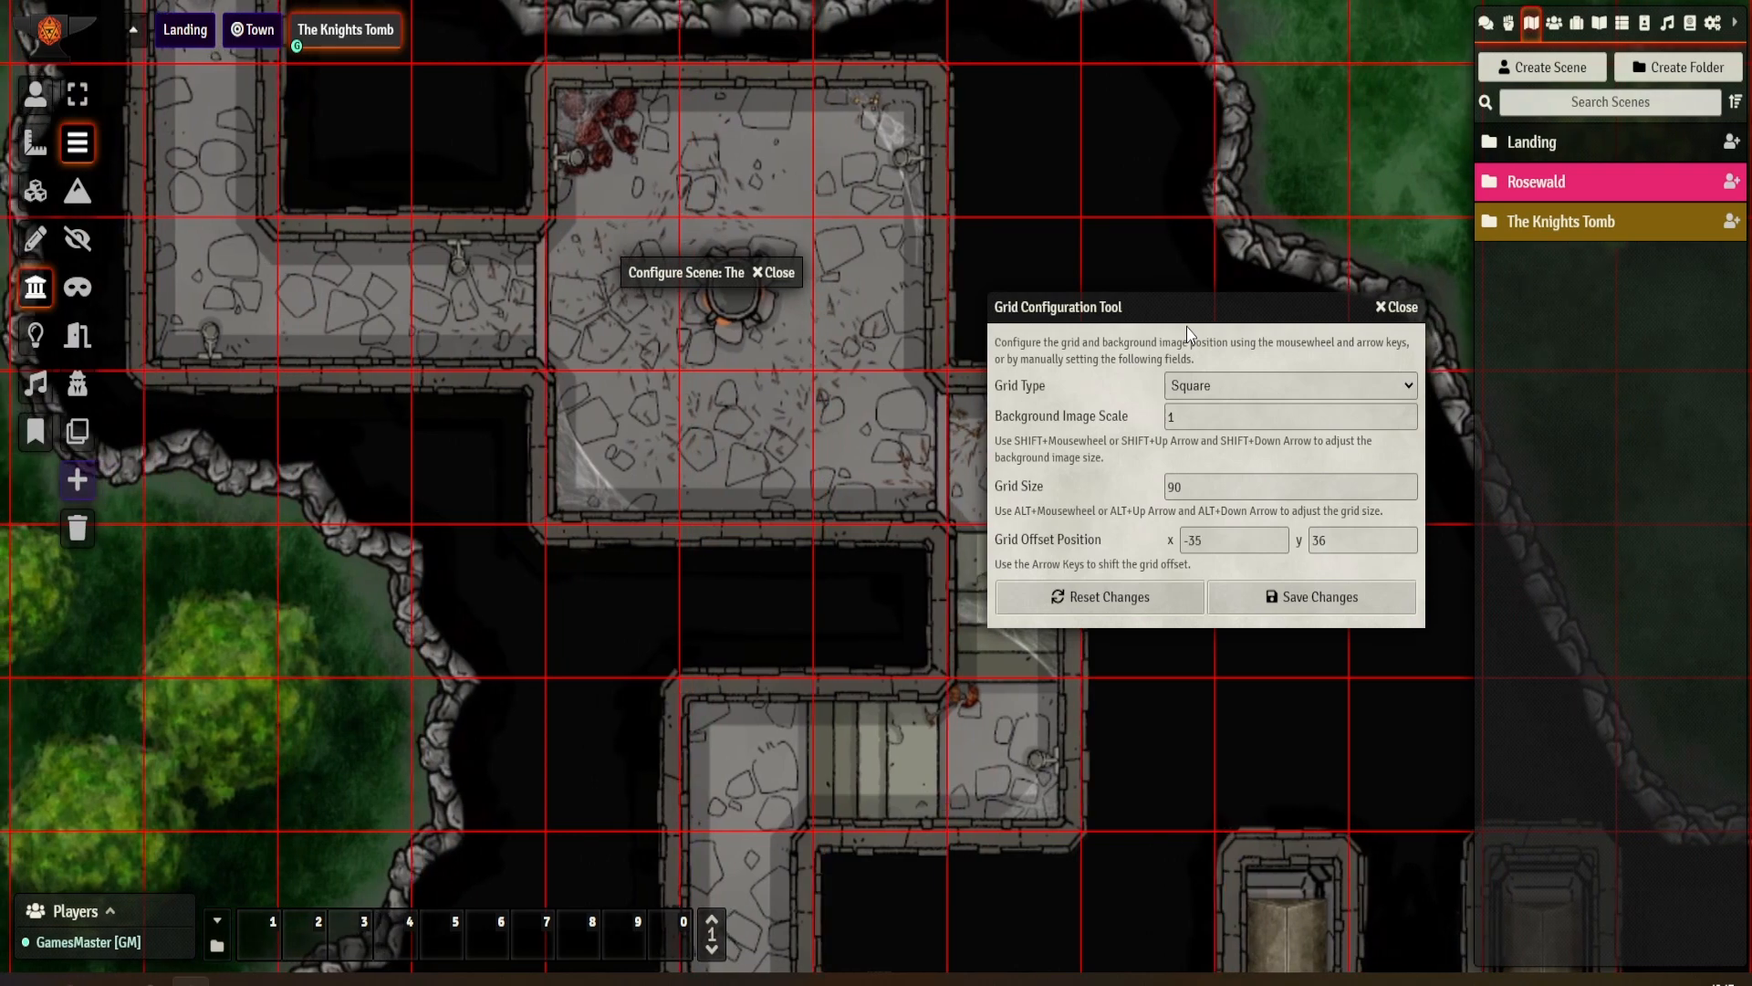
pyautogui.press('Right')
pyautogui.press('Right')
pyautogui.press('Up')
pyautogui.press('Up')
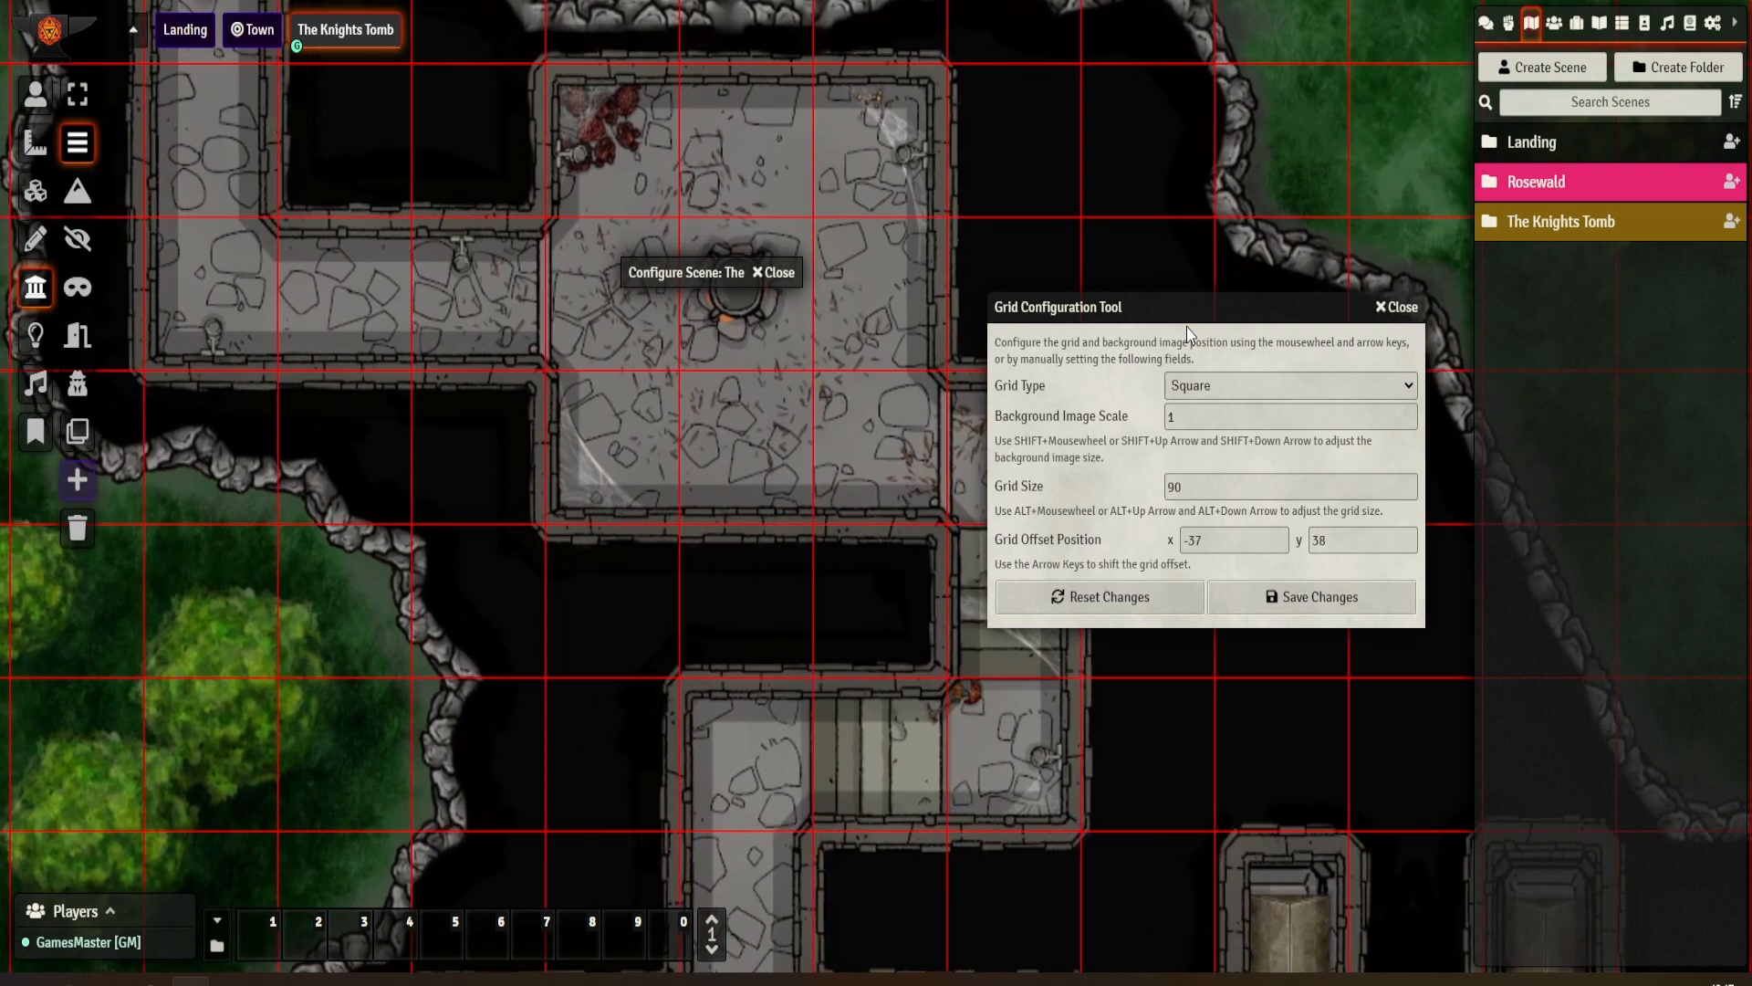
pyautogui.press('Right')
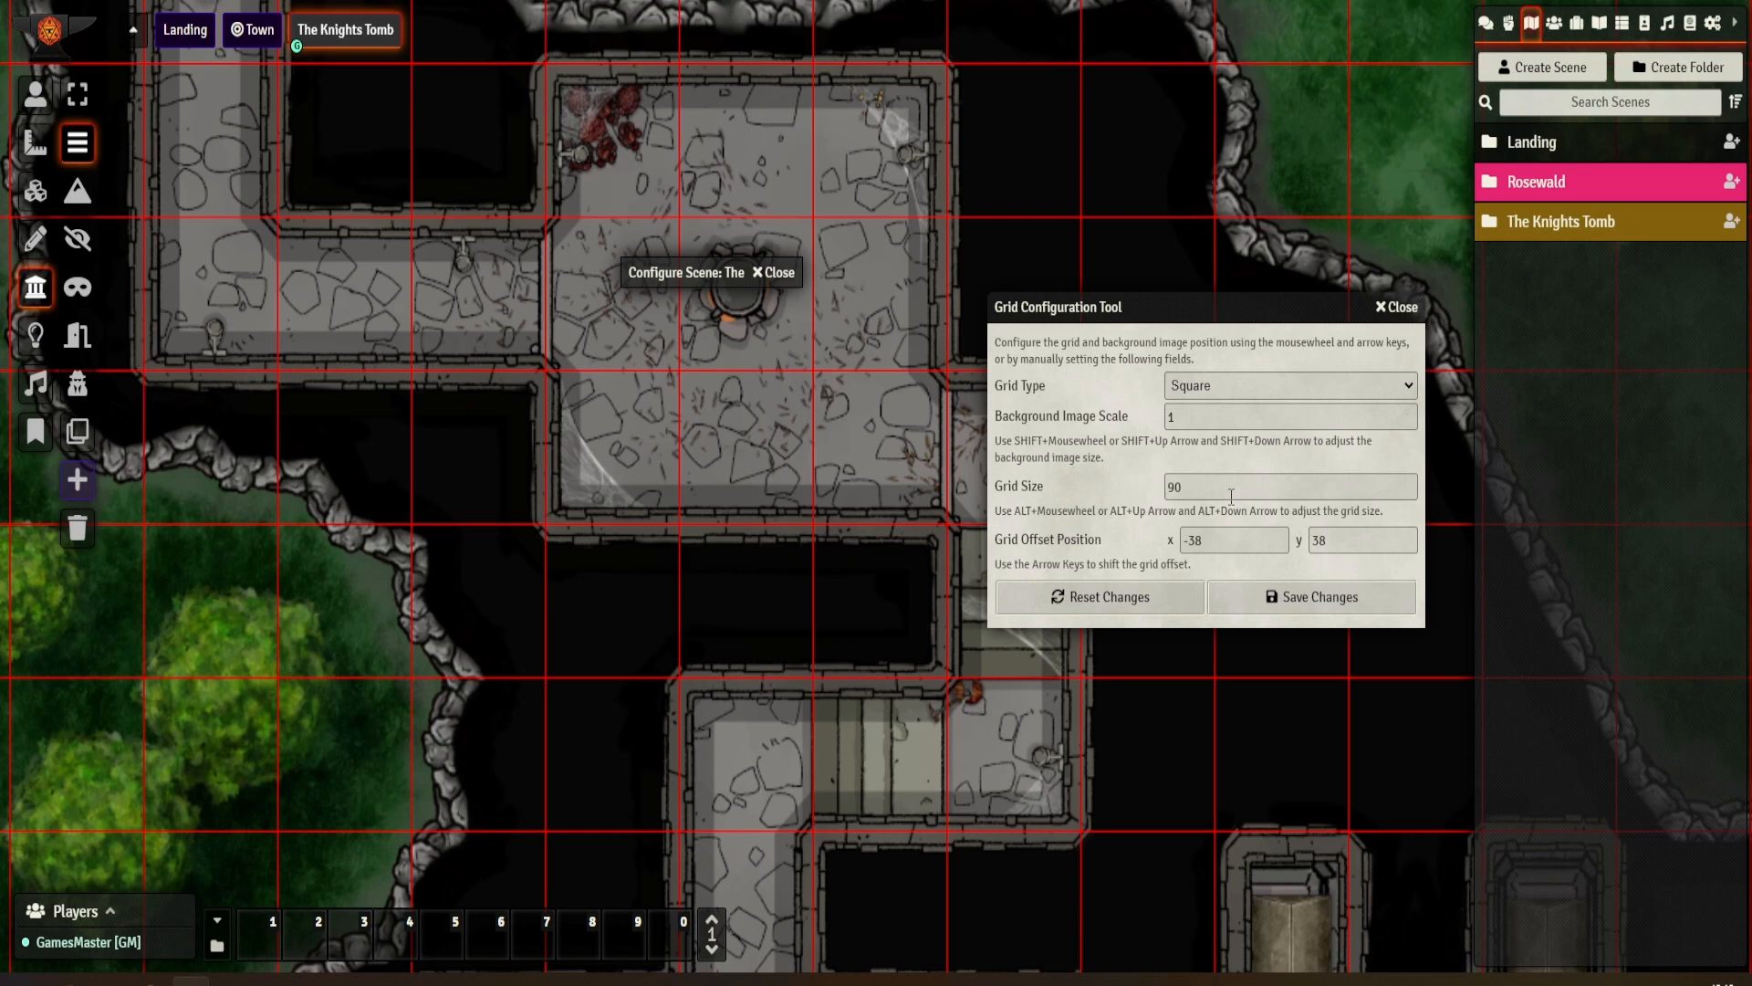
# - Check the grid alignment across the tomb's other rooms, keep the Square grid type, and save the configuration with the changed scene dimensions
pyautogui.scroll(-3, 772, 369)
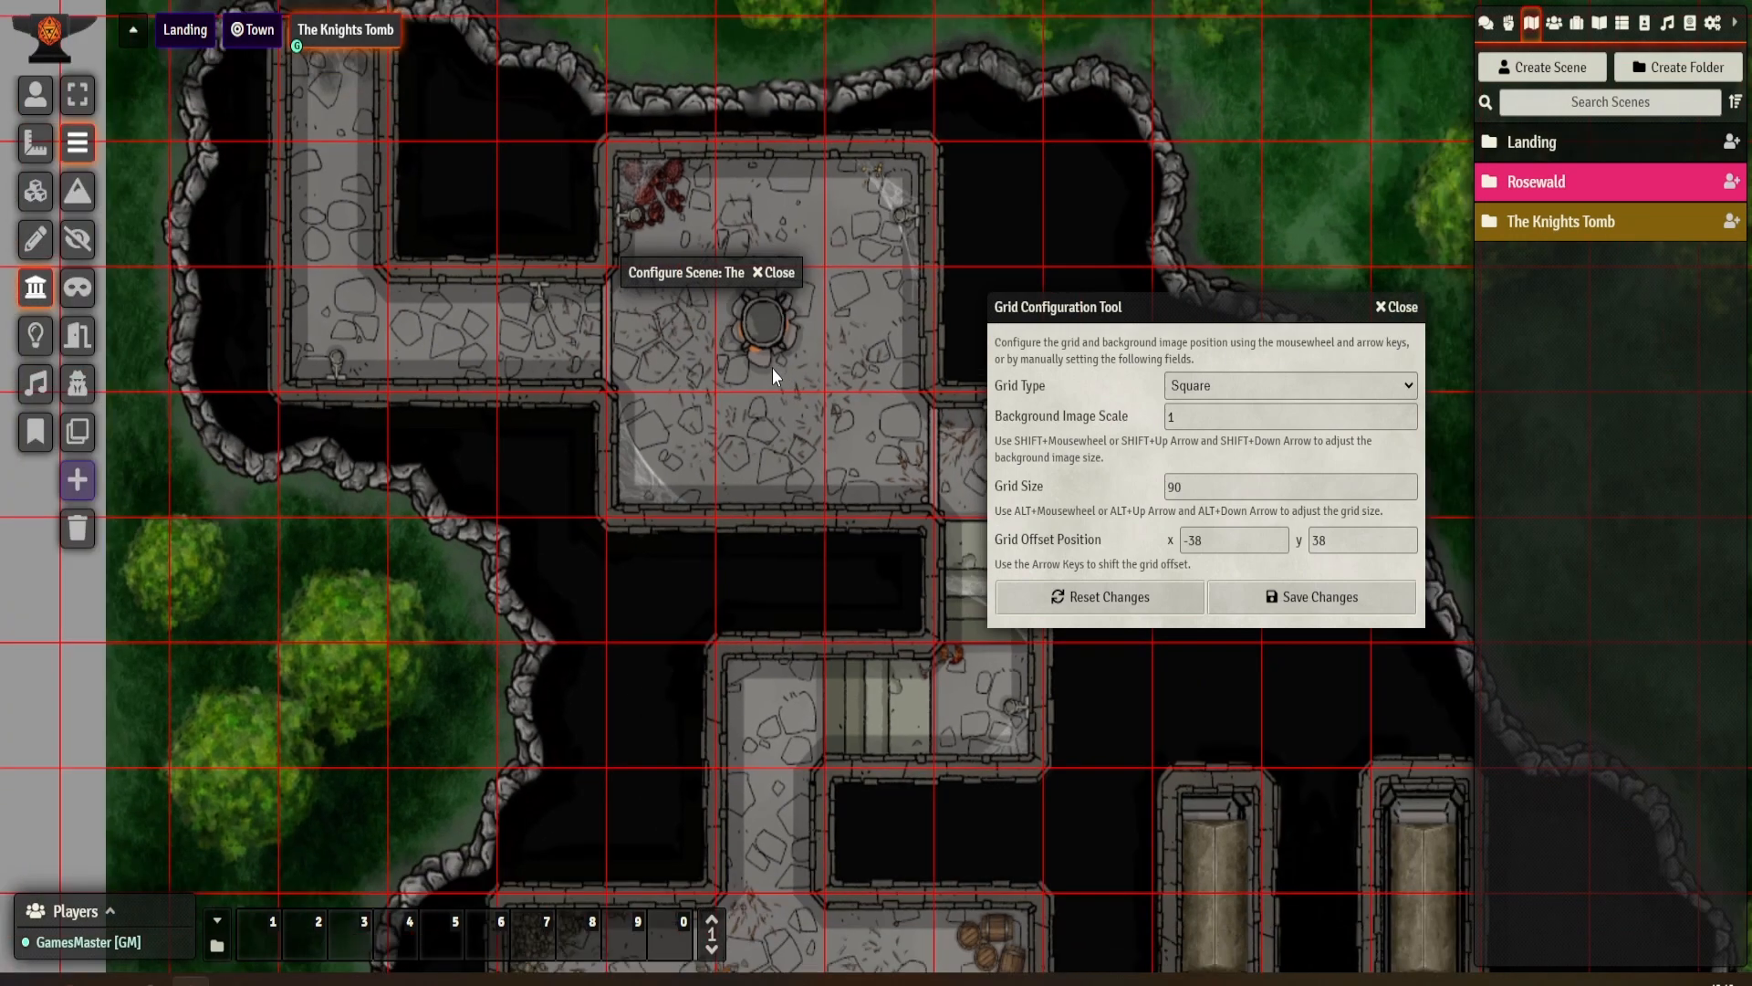
pyautogui.moveTo(810, 398); pyautogui.dragTo(671, 298)
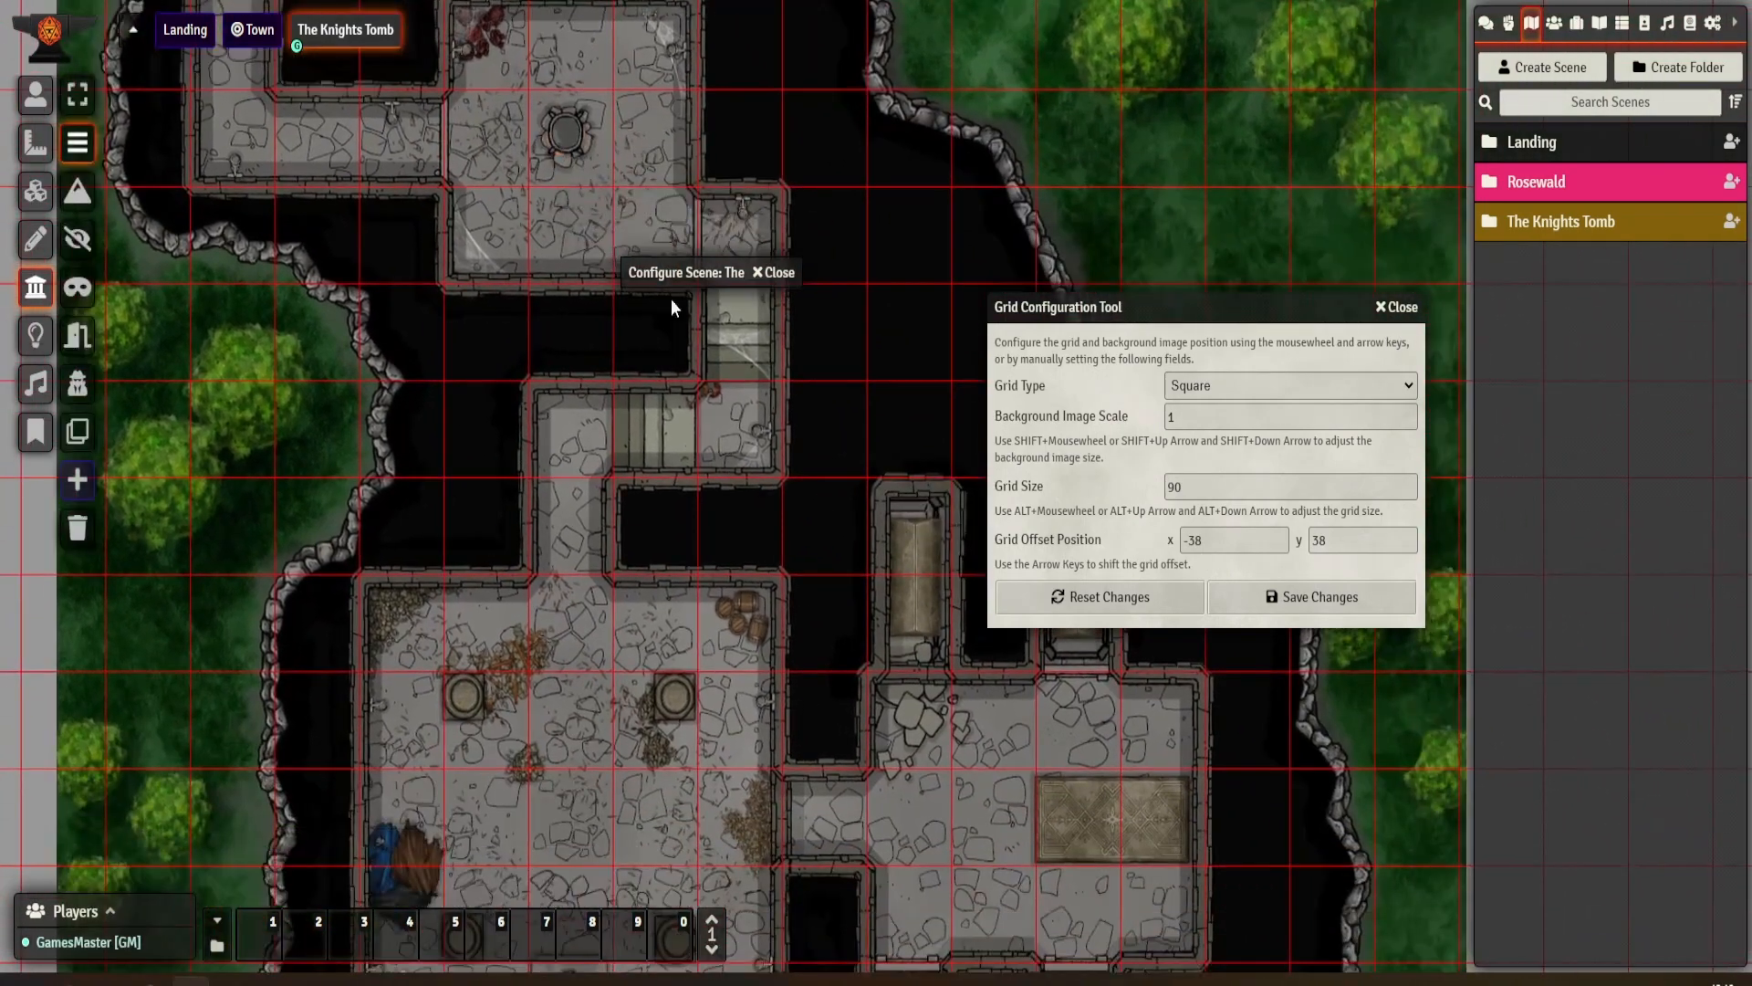
pyautogui.moveTo(761, 509); pyautogui.dragTo(758, 411)
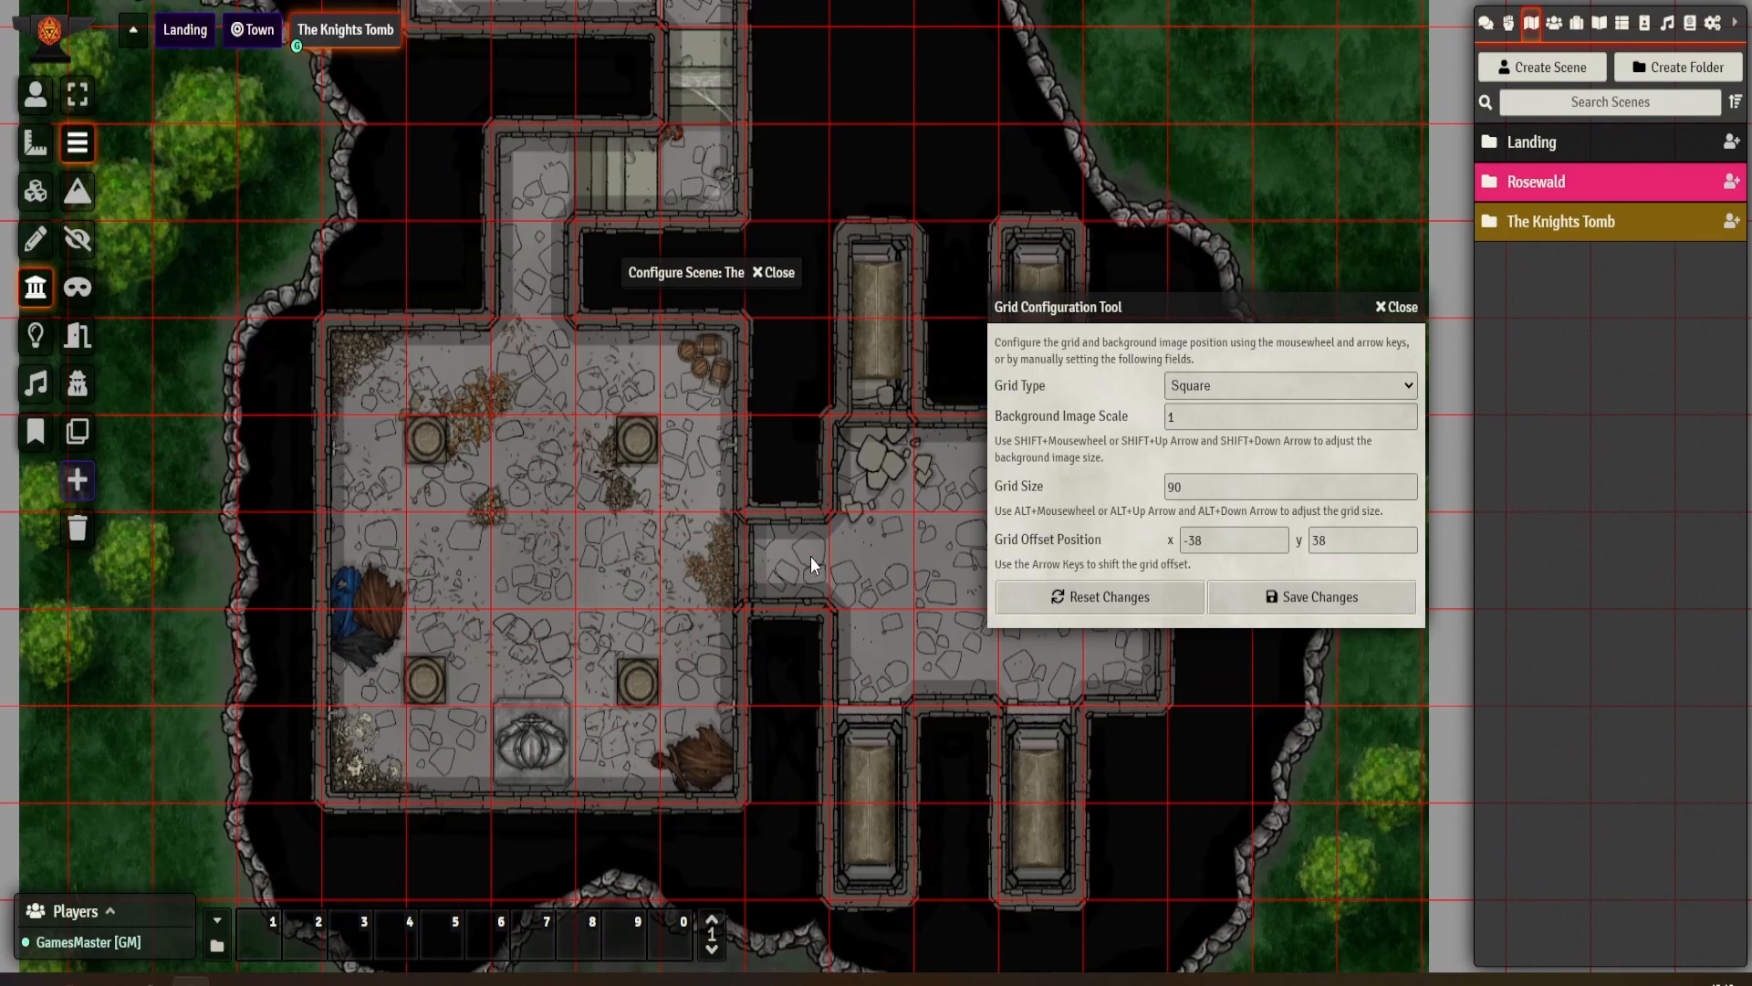
pyautogui.moveTo(812, 453); pyautogui.dragTo(903, 577)
pyautogui.moveTo(904, 457); pyautogui.dragTo(890, 634)
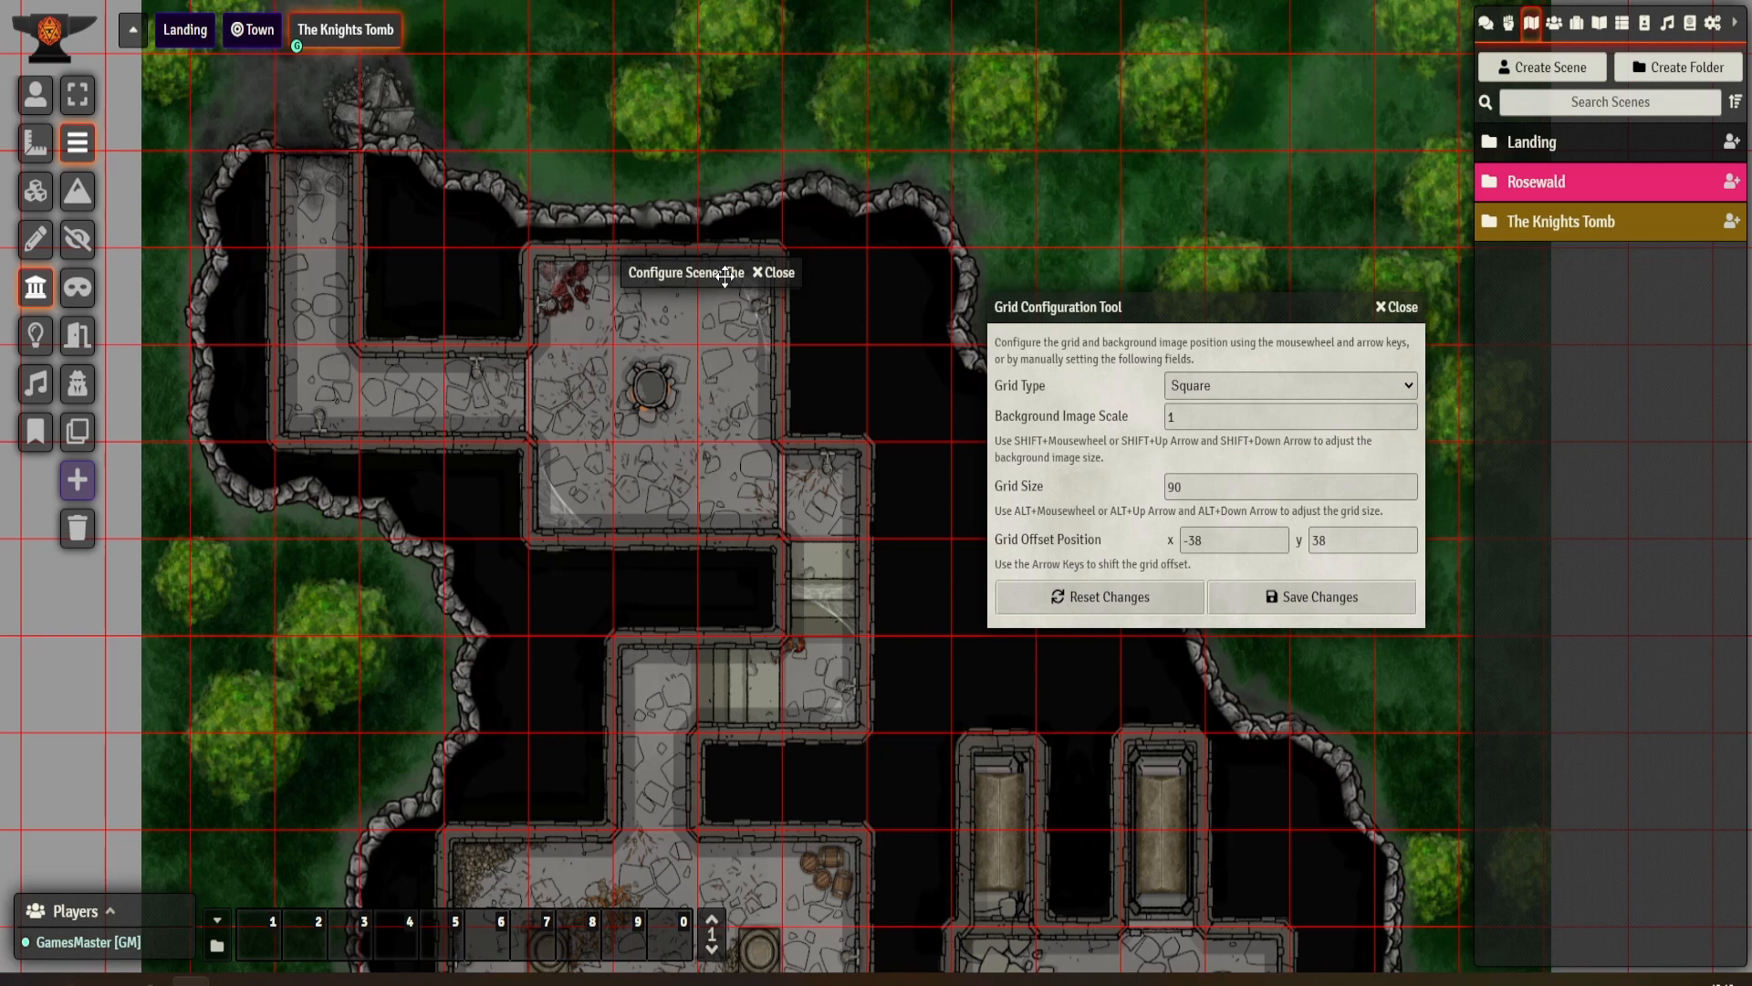
pyautogui.click(1214, 389)
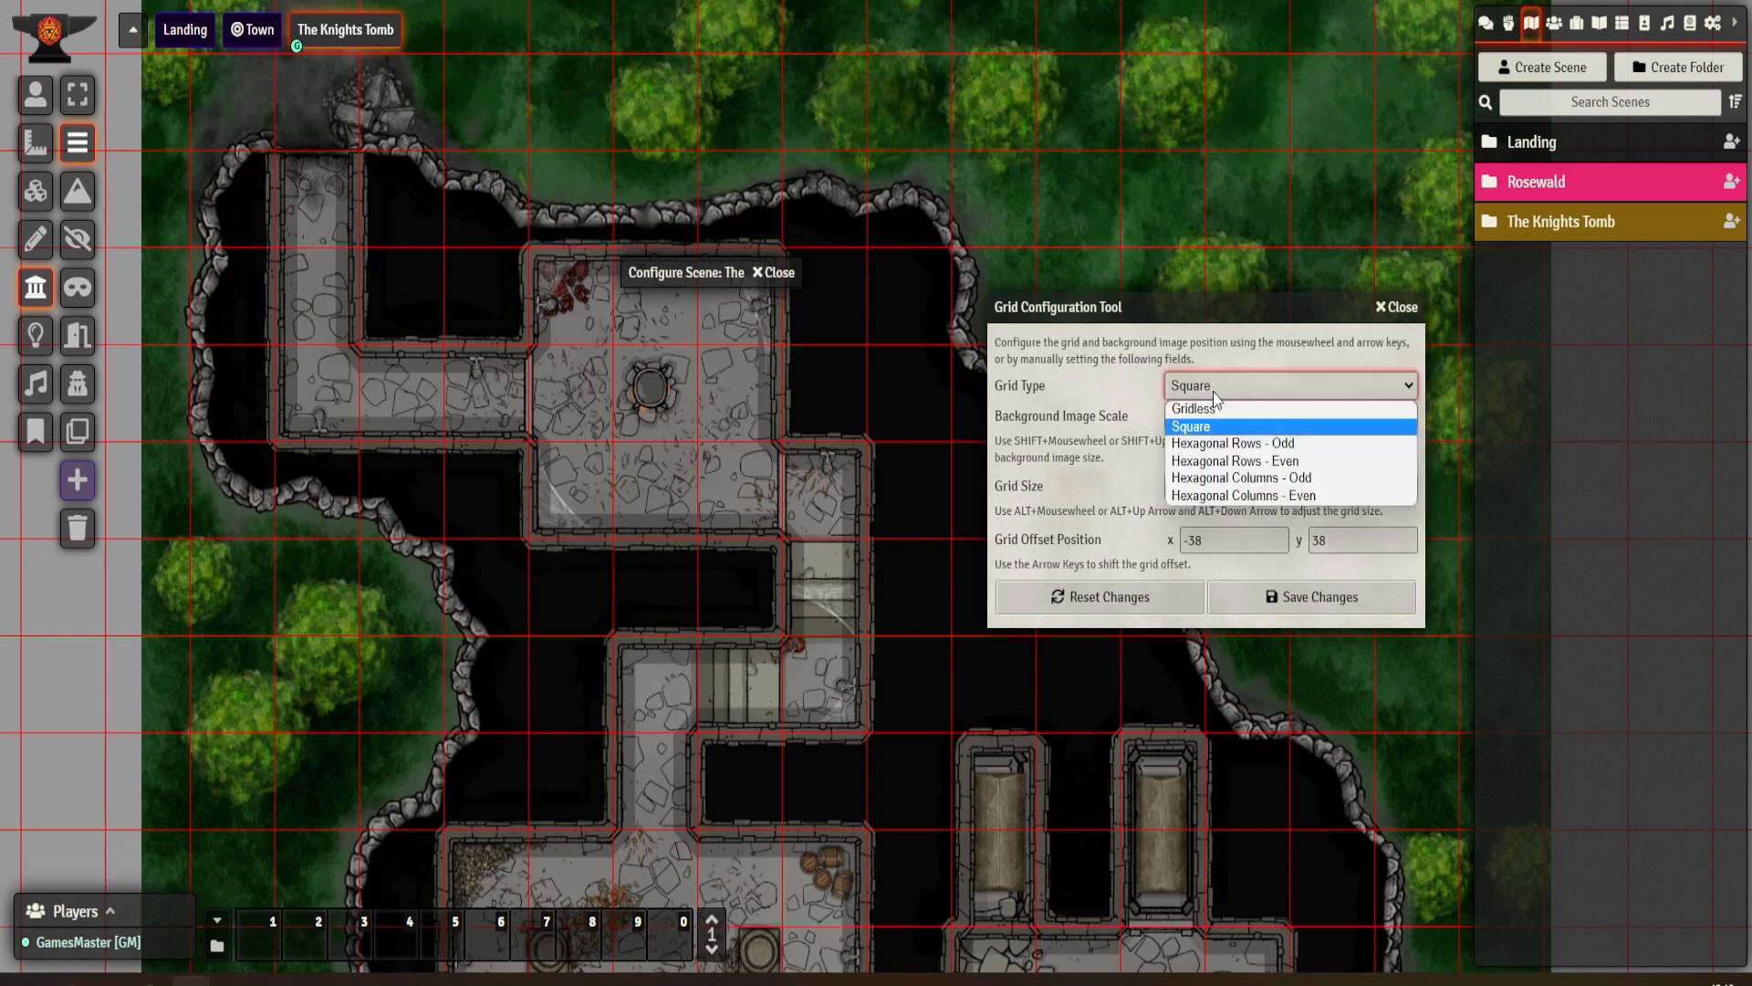
pyautogui.click(1213, 392)
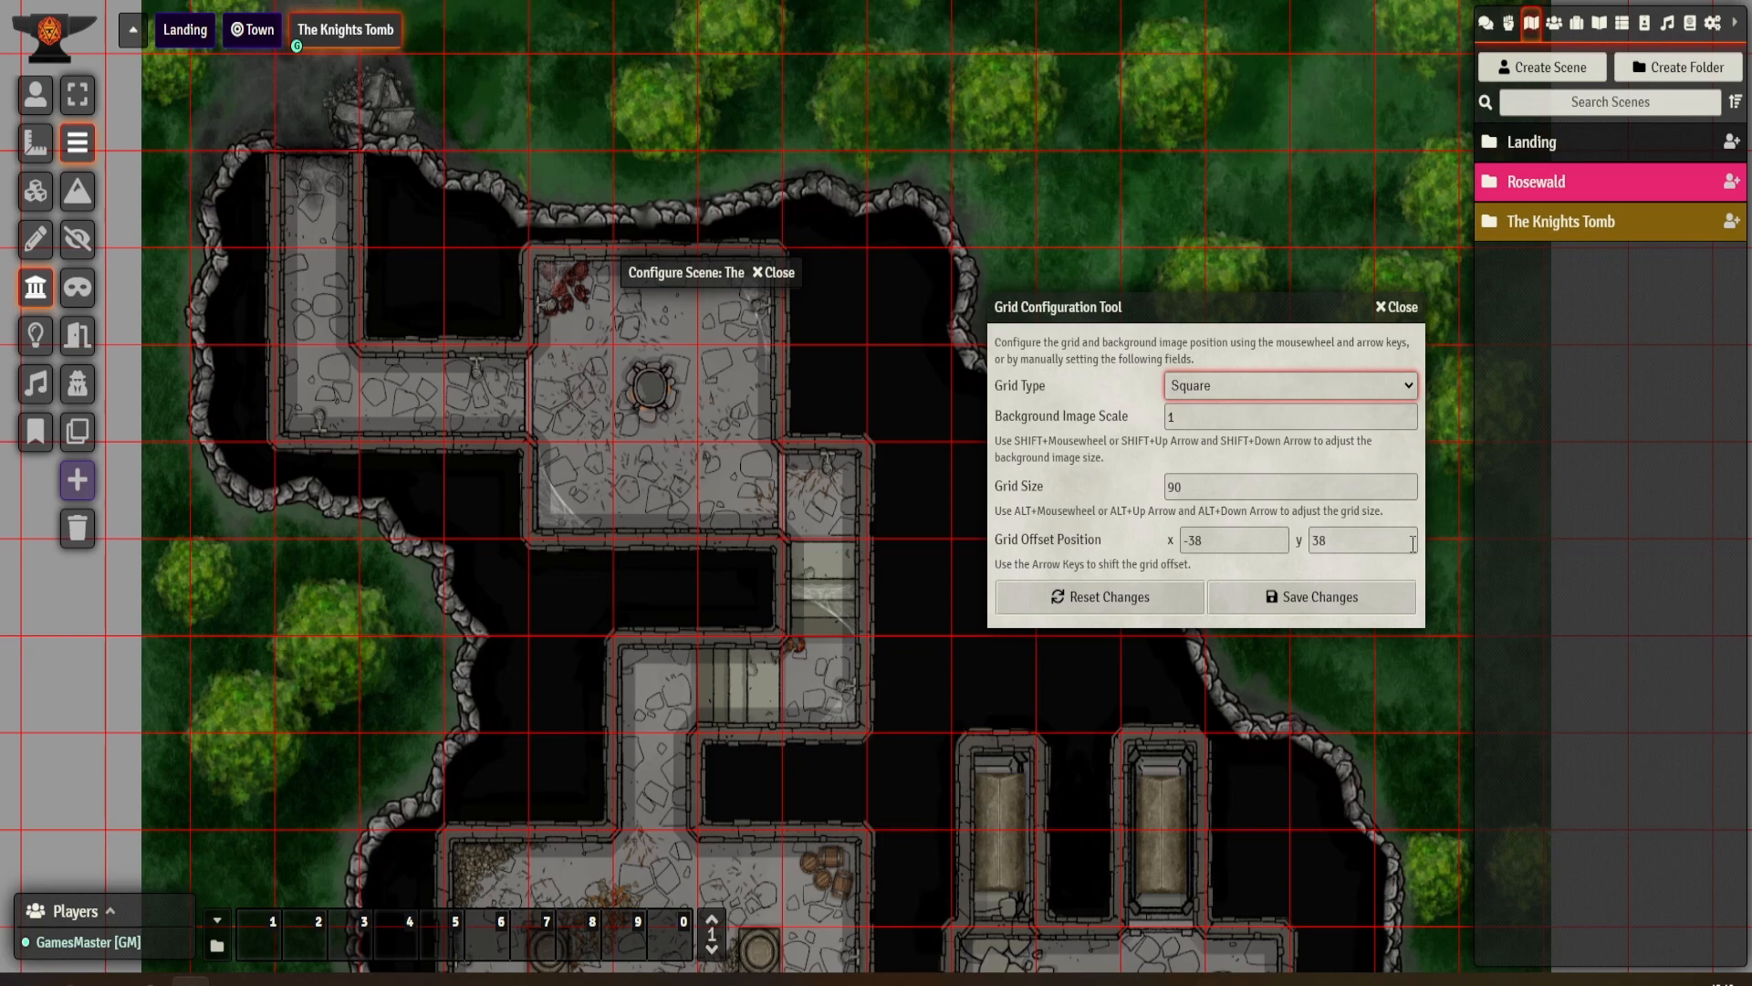
pyautogui.click(1345, 598)
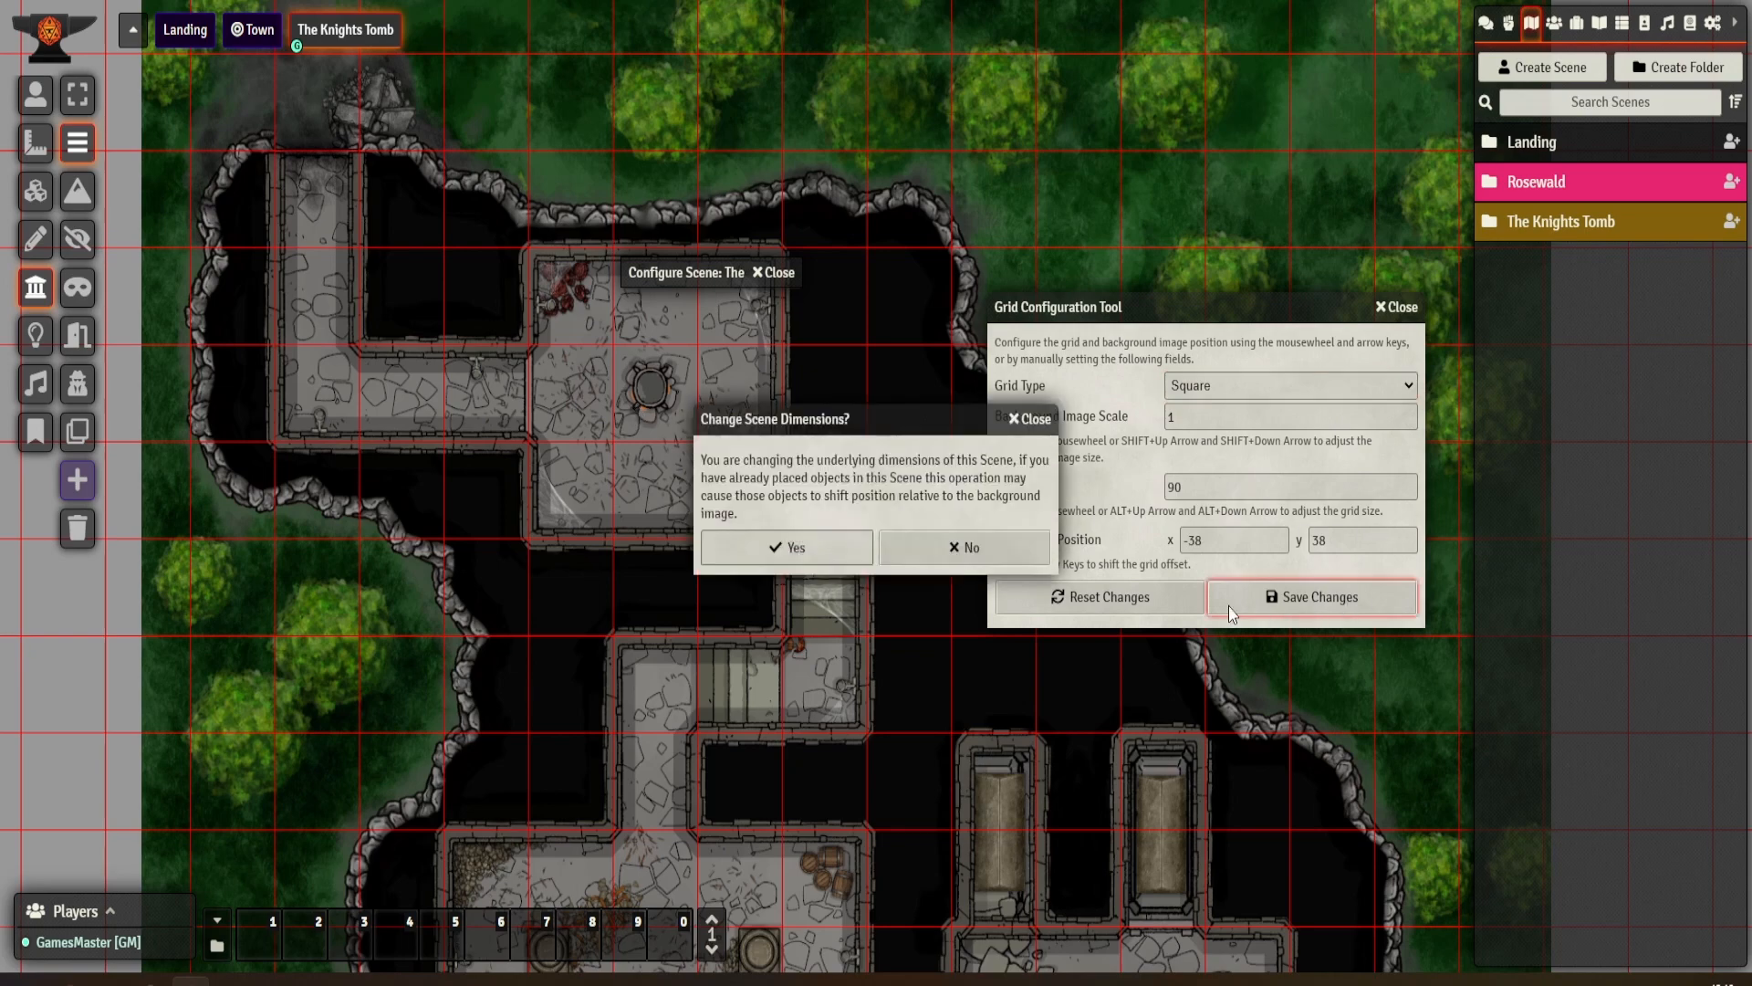
pyautogui.click(805, 550)
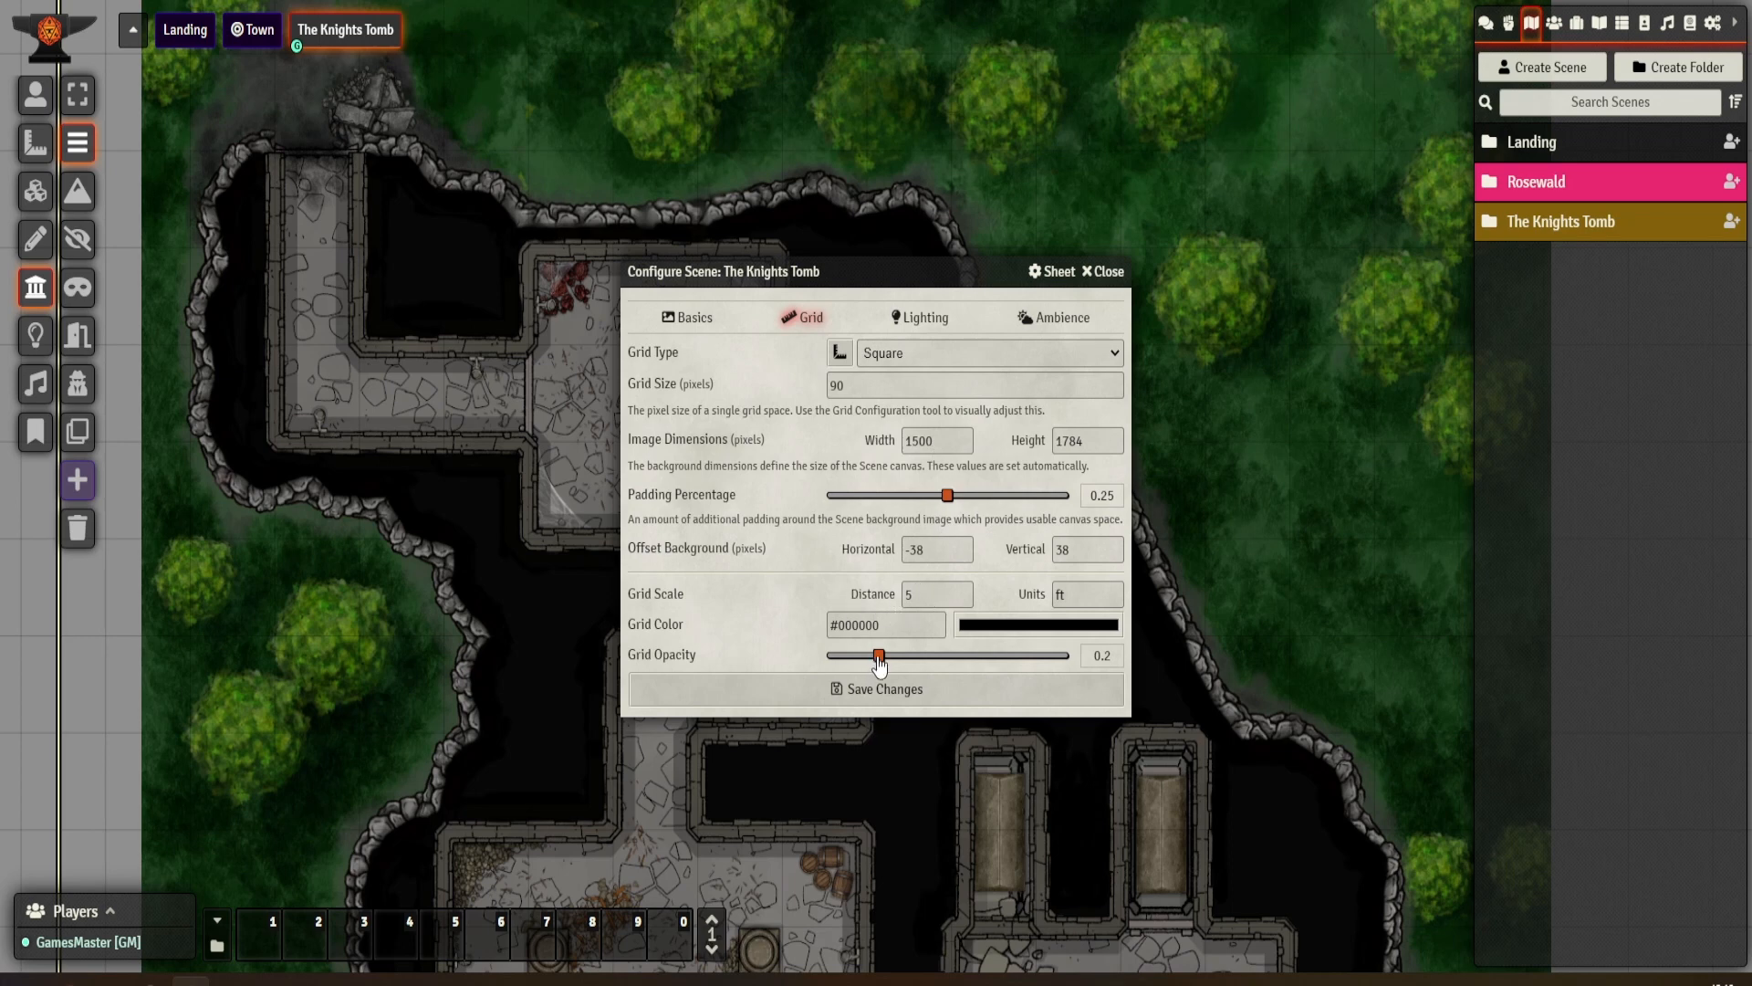
# - Set the grid opacity to 0.35 and the grid color to #ebe5e5, and save the scene changes
pyautogui.moveTo(879, 663); pyautogui.dragTo(902, 669)
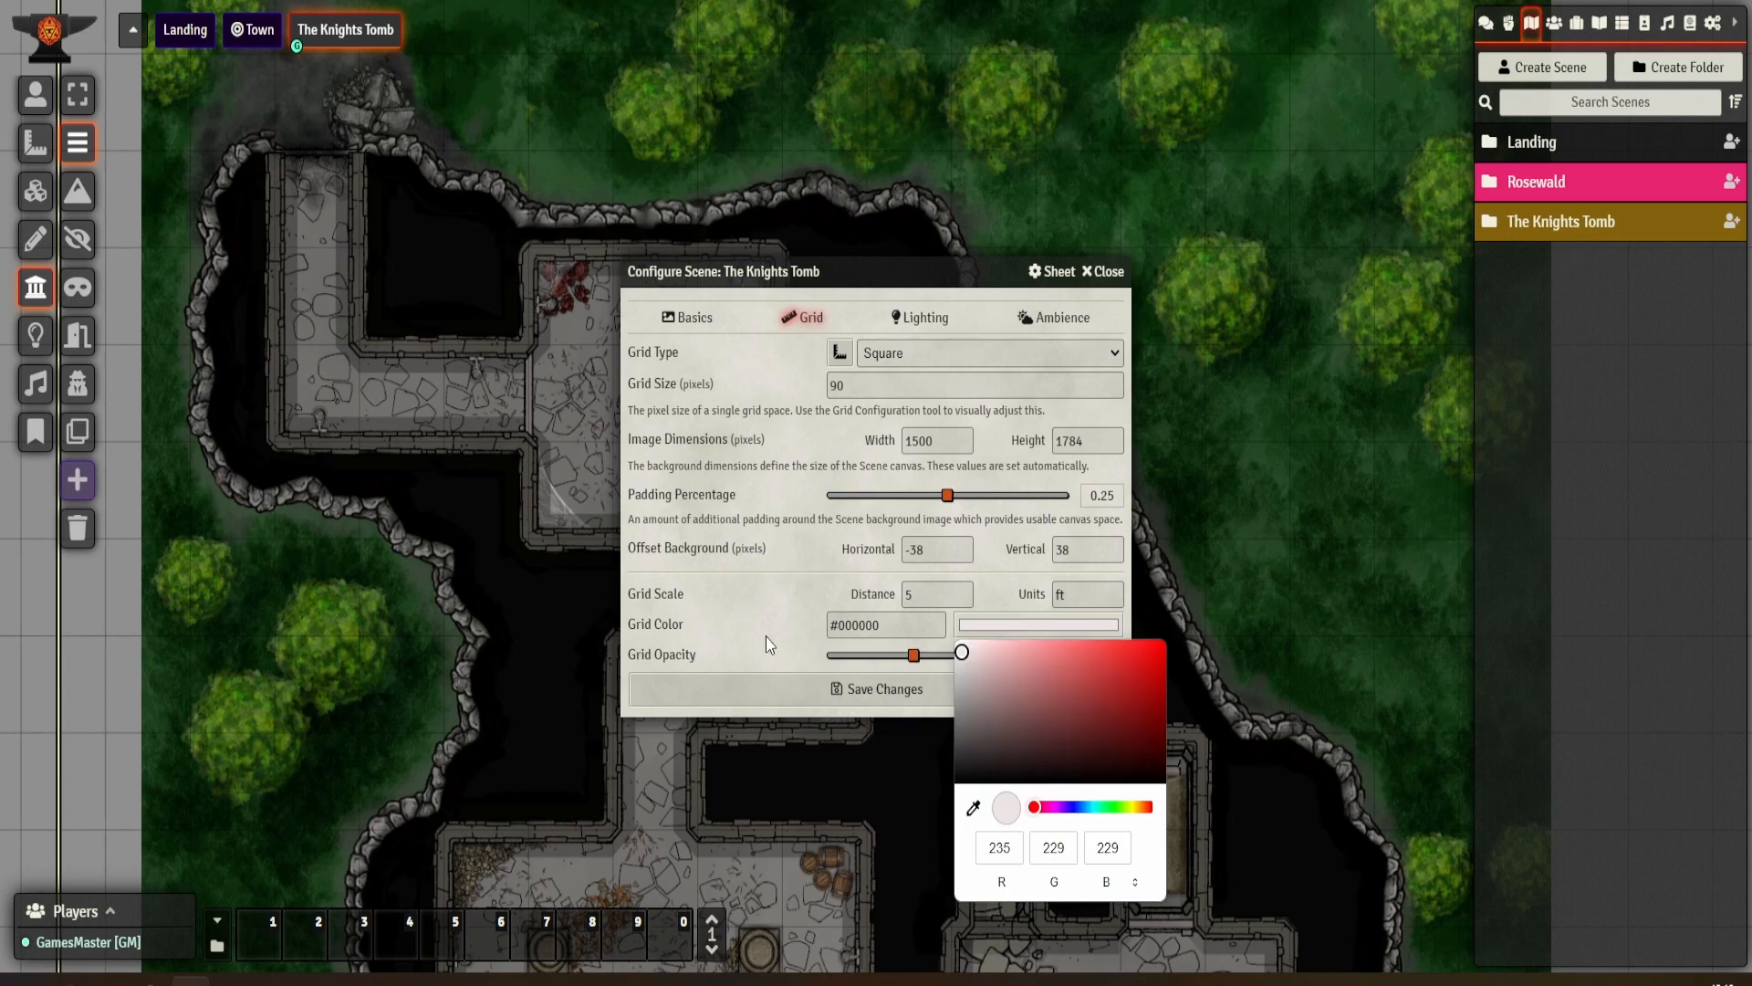
pyautogui.click(766, 637)
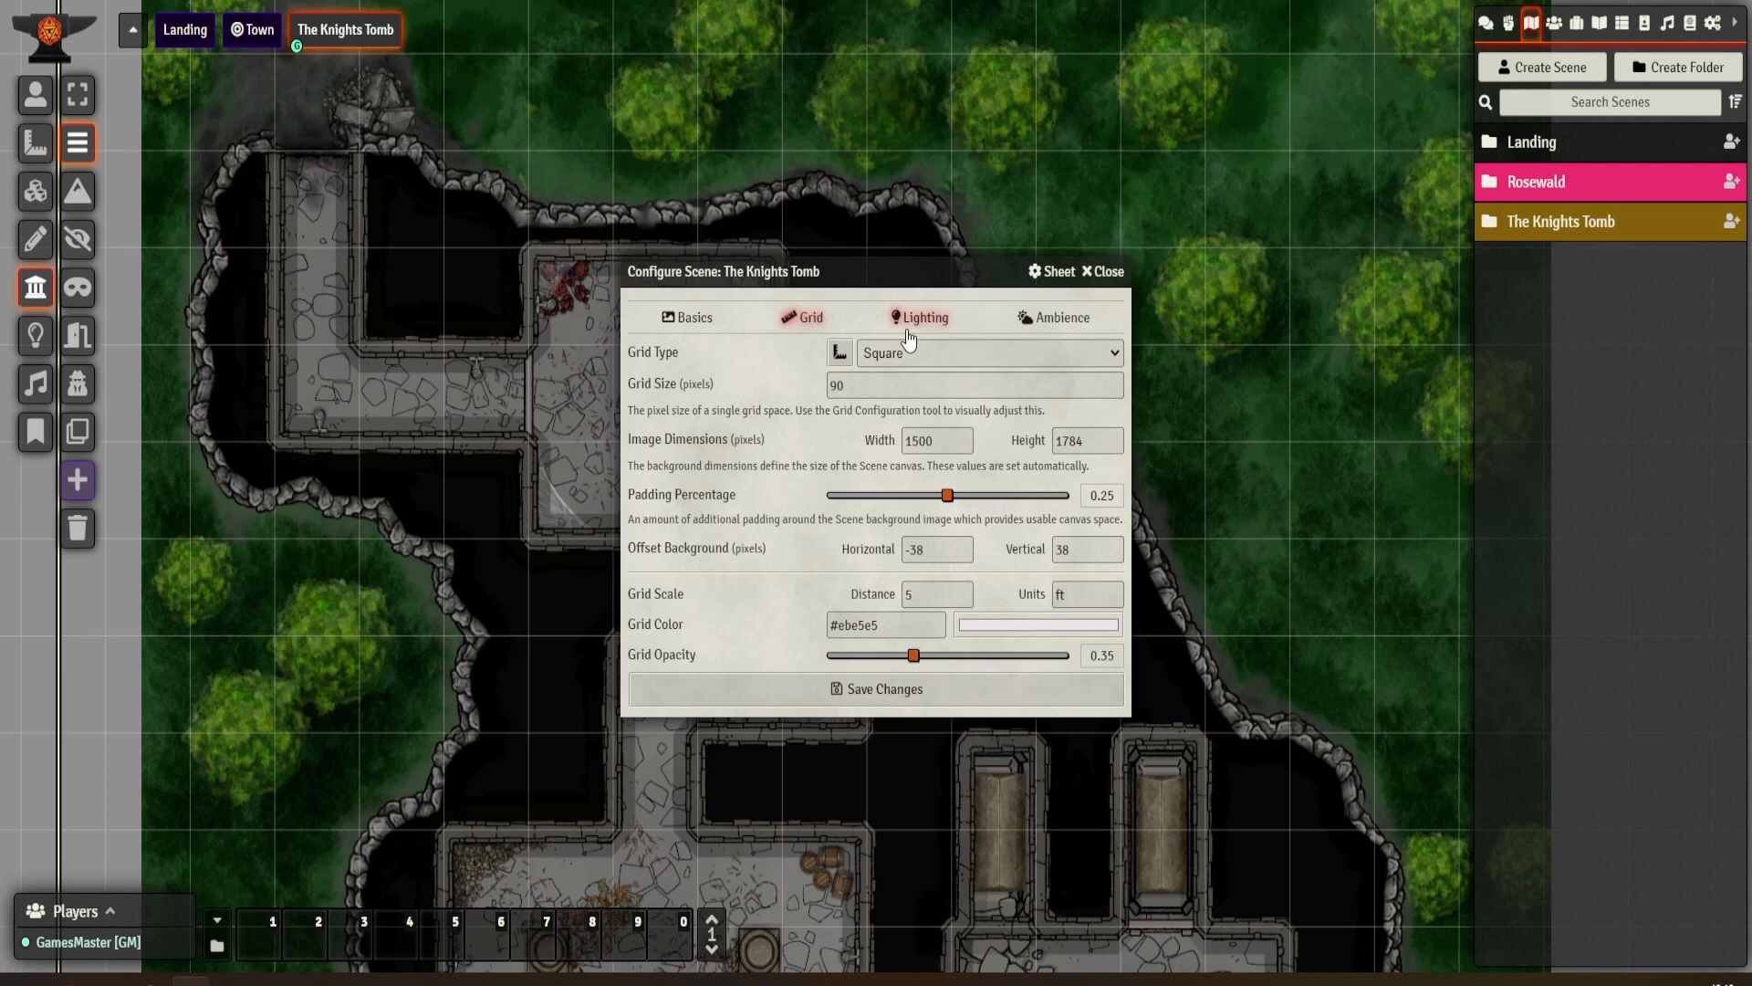
pyautogui.click(898, 701)
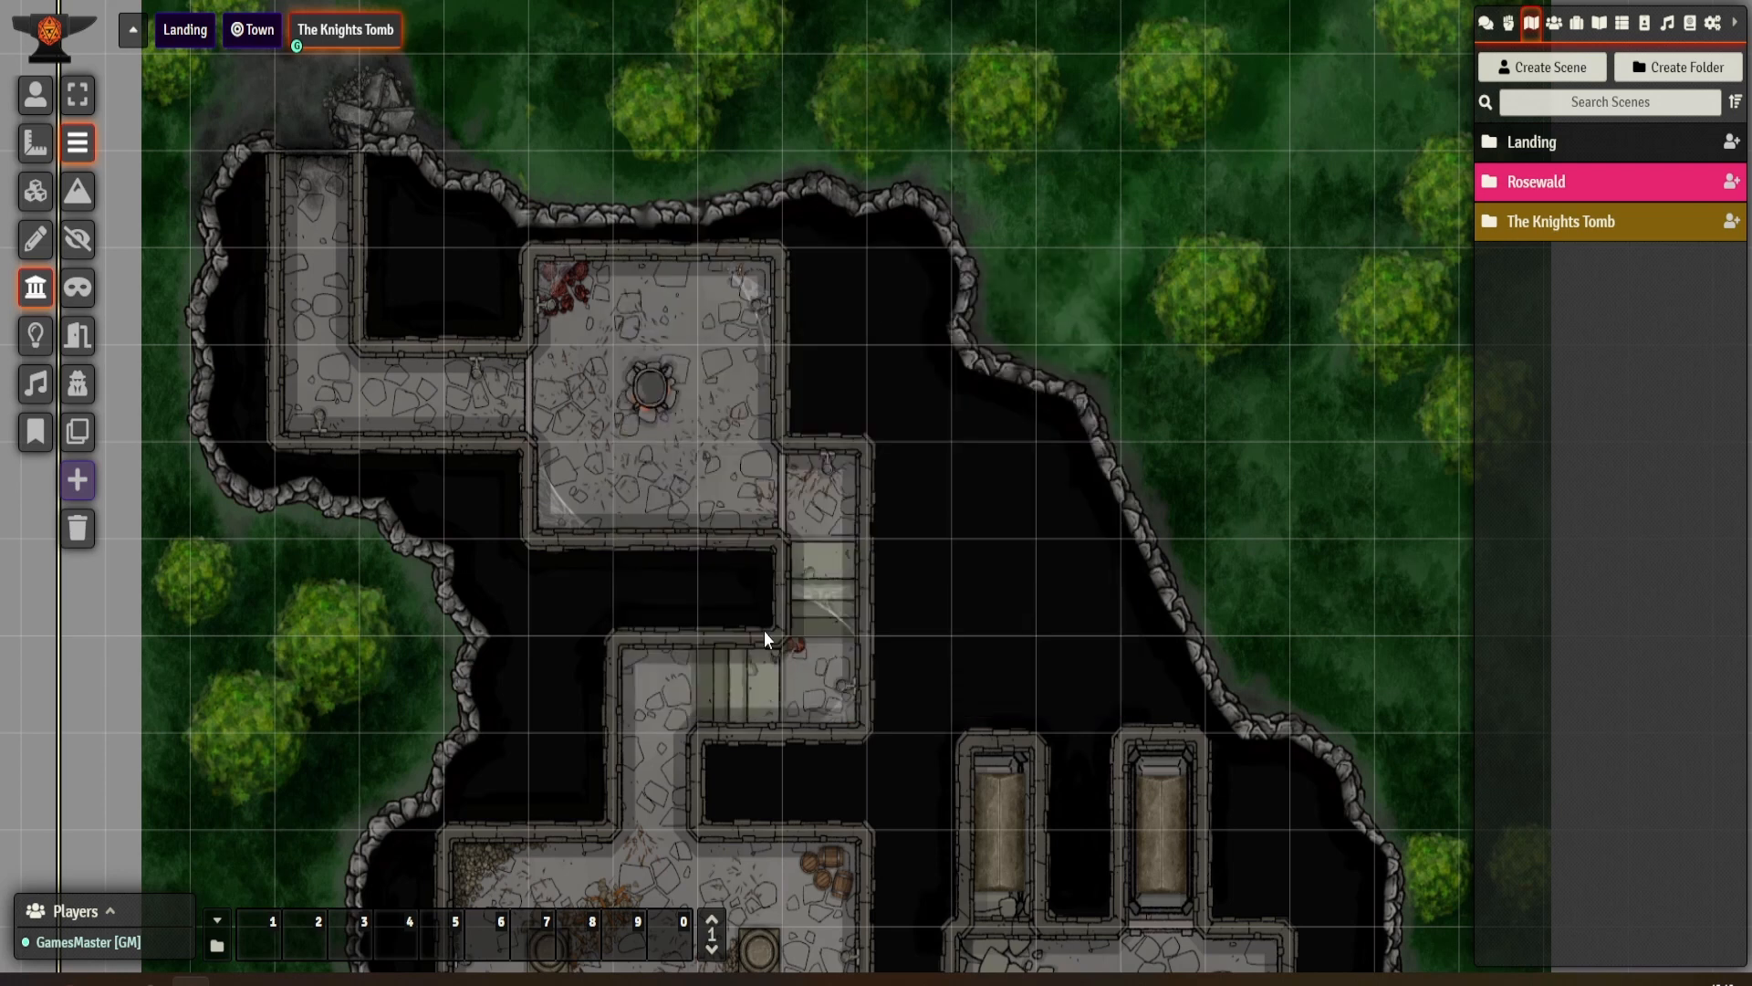
# - Move both ends of the north wall onto the shifted map's north edge, extending slightly past the corners
pyautogui.scroll(5, 735, 584)
pyautogui.moveTo(740, 598); pyautogui.dragTo(903, 659)
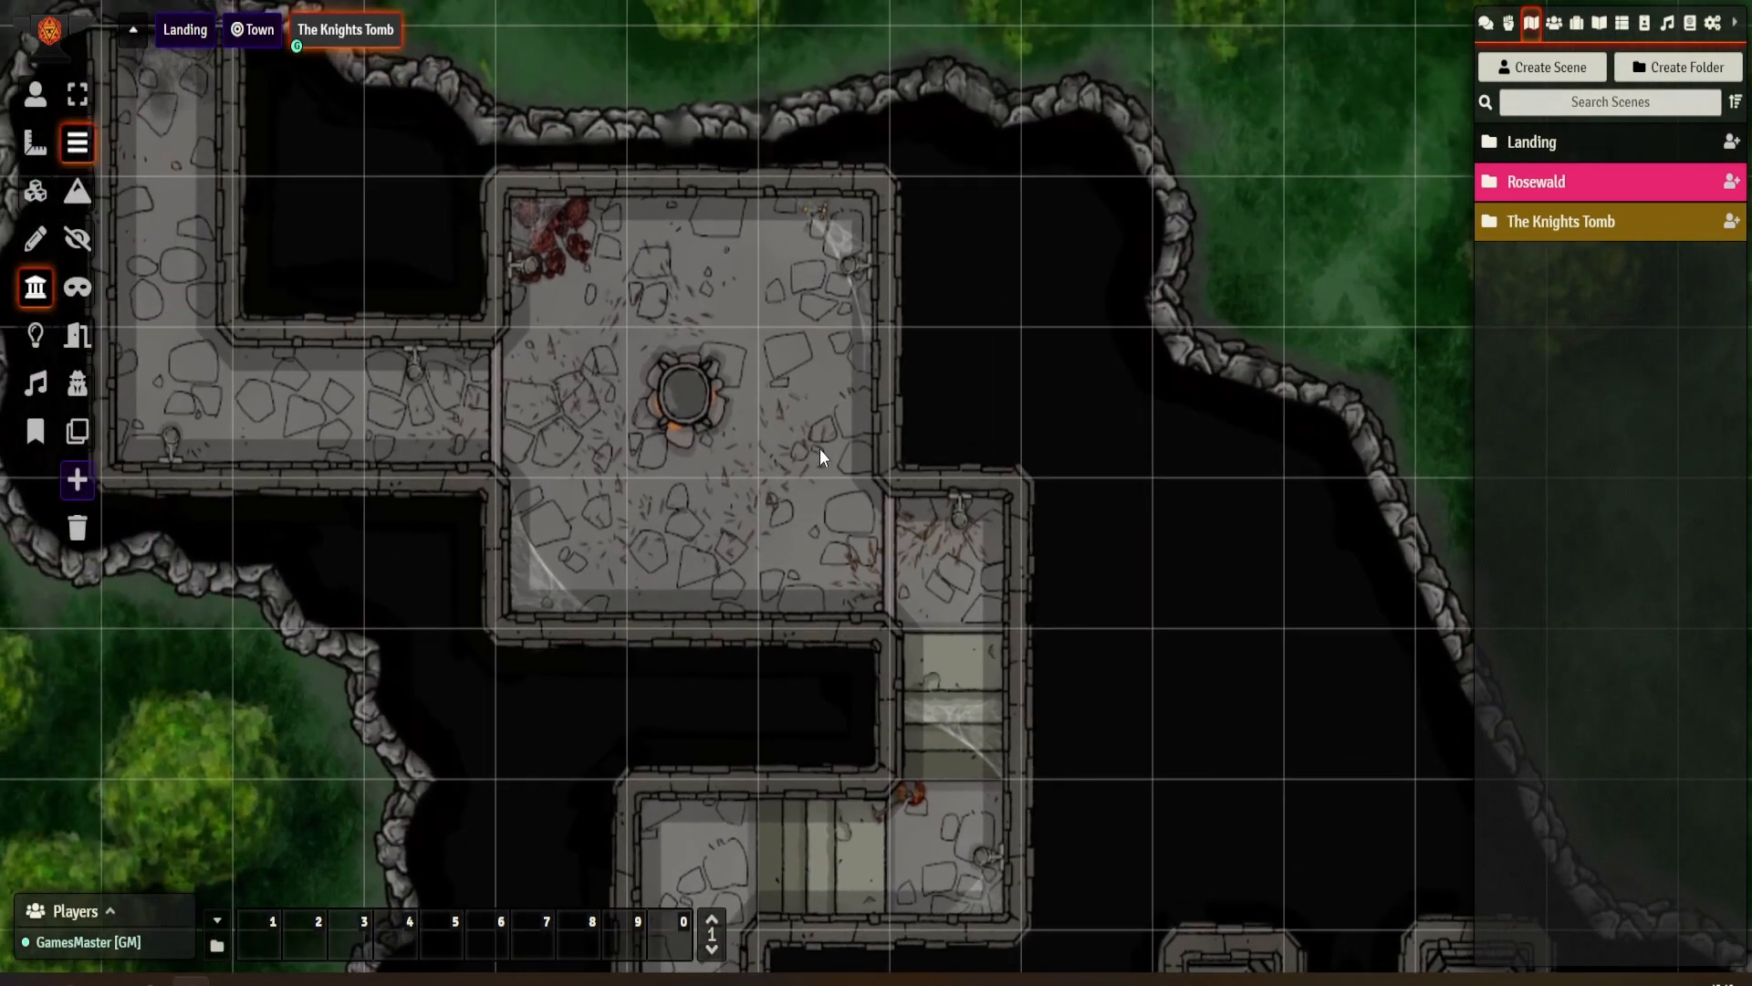
pyautogui.scroll(-5, 807, 470)
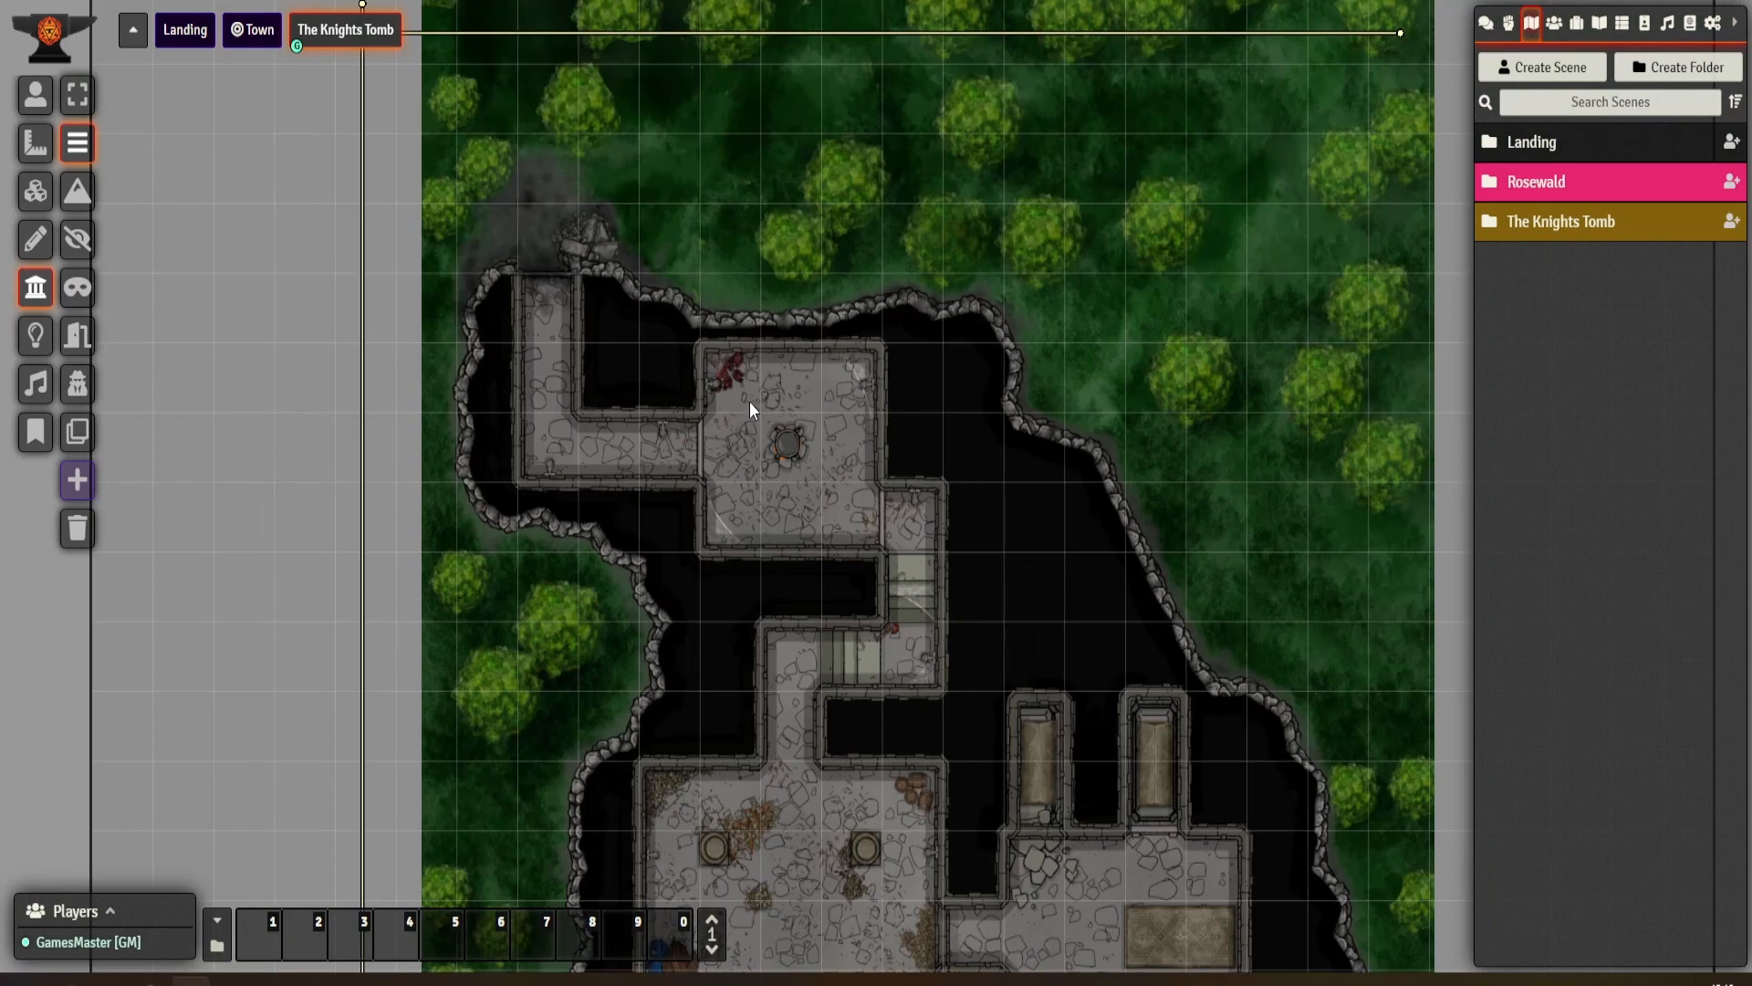
pyautogui.scroll(-2, 749, 401)
pyautogui.moveTo(763, 404); pyautogui.dragTo(671, 528)
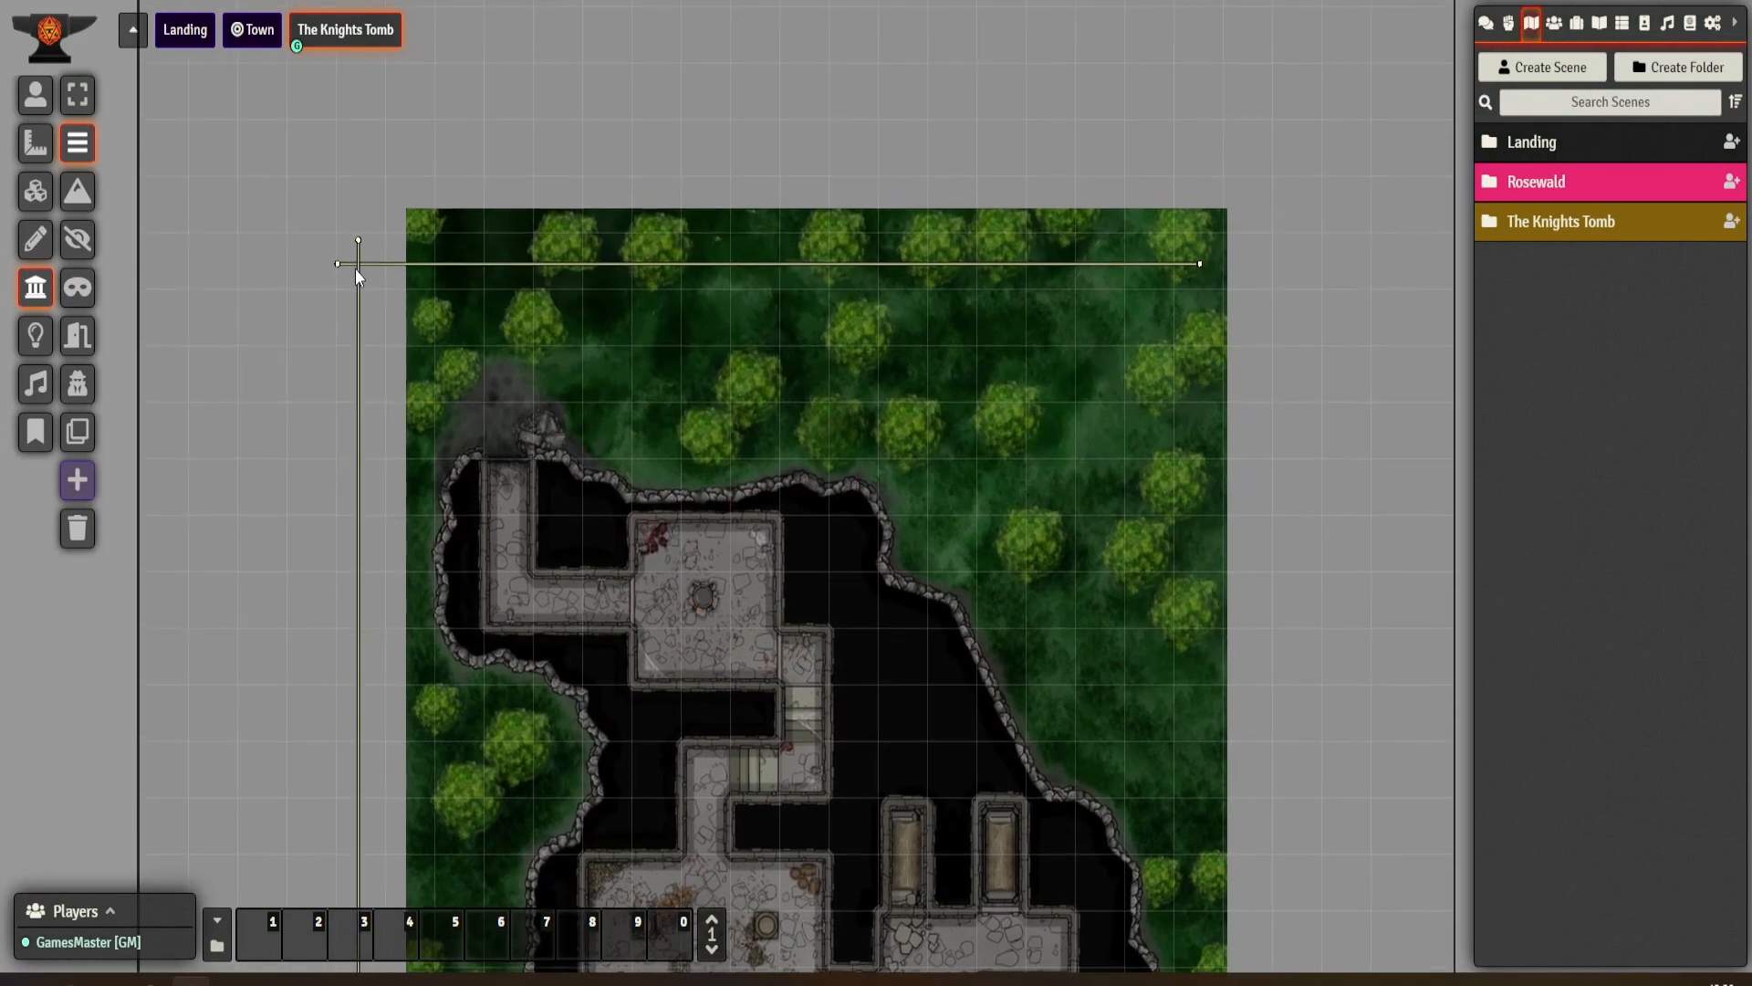
pyautogui.moveTo(337, 262); pyautogui.dragTo(398, 210)
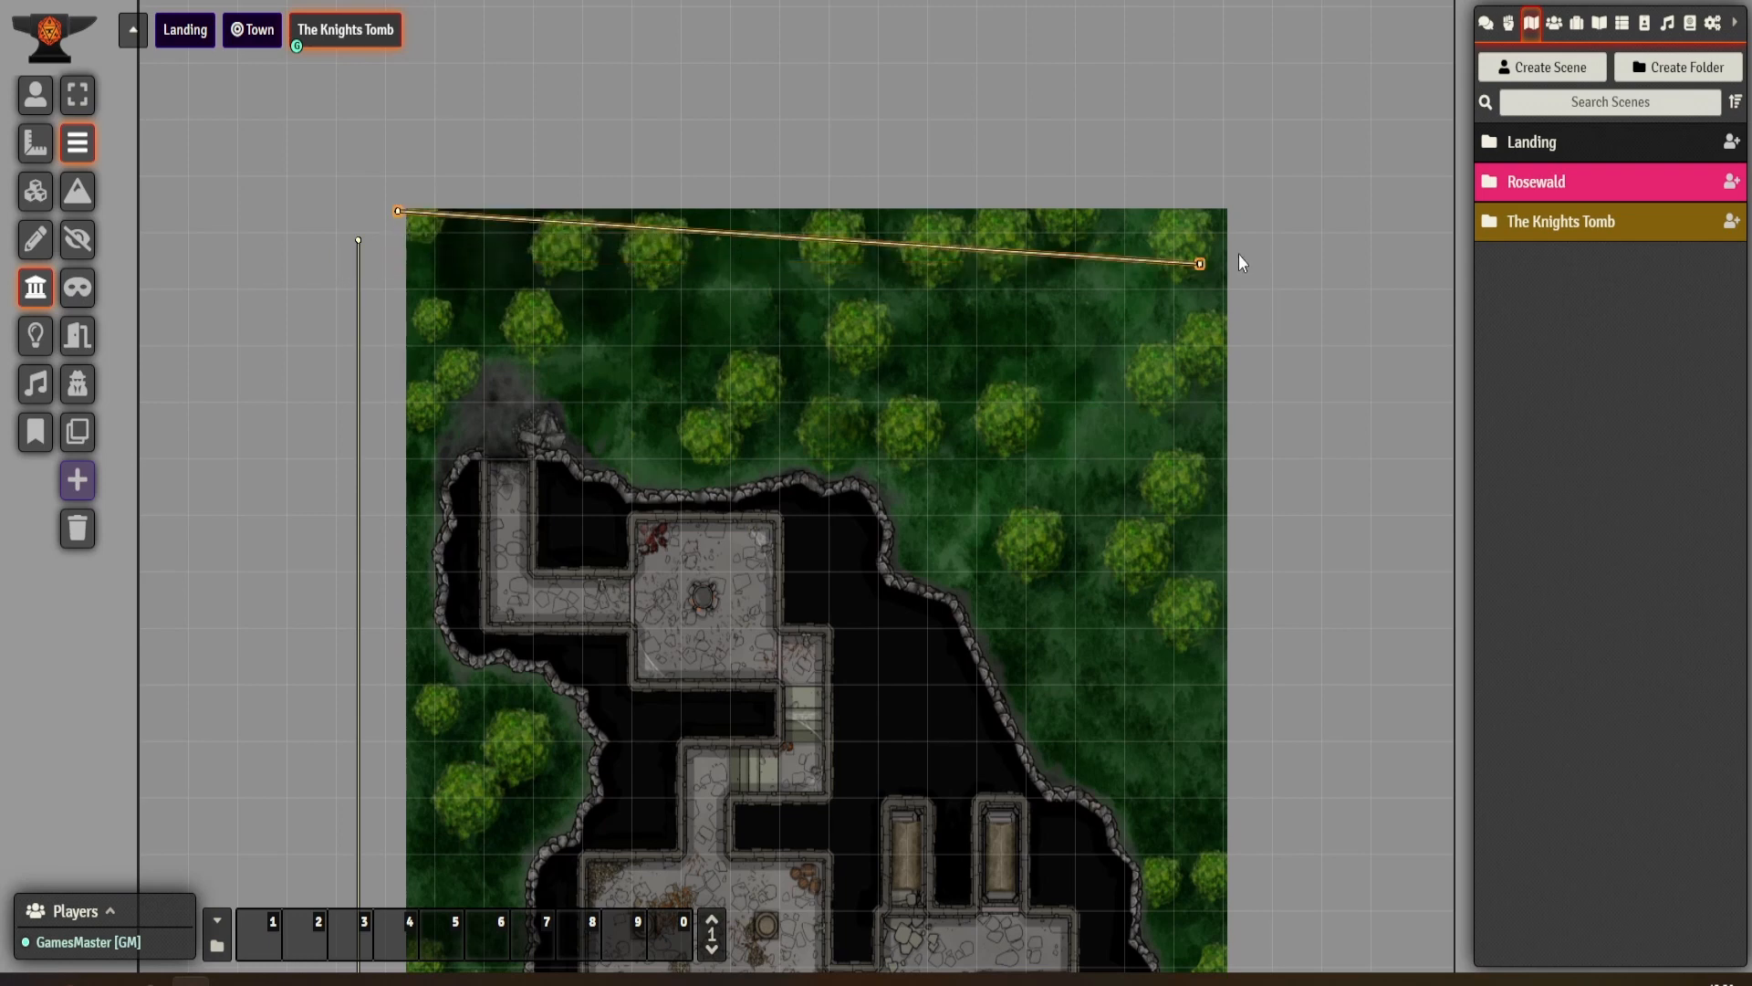
pyautogui.moveTo(1201, 265); pyautogui.dragTo(1243, 211)
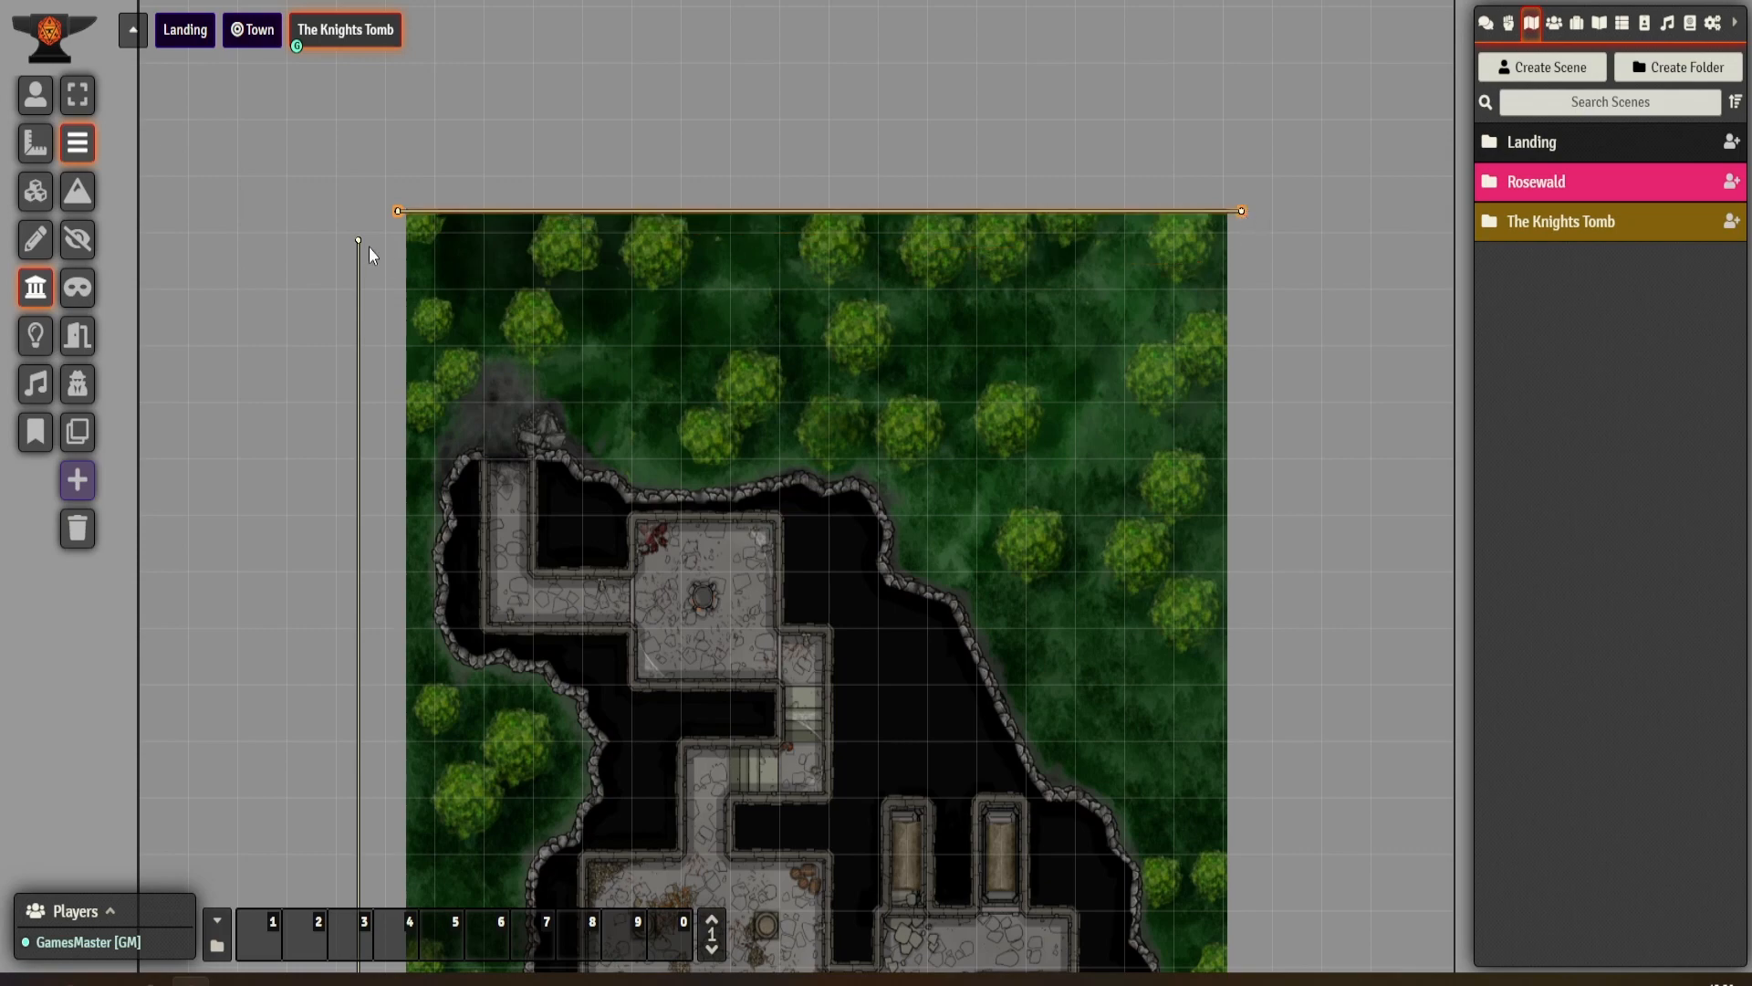
# - Realign both ends of the west wall with the map's west edge and draw a wall along the south edge, slightly past the corners
pyautogui.moveTo(359, 239); pyautogui.dragTo(411, 200)
pyautogui.moveTo(471, 355); pyautogui.dragTo(538, 76)
pyautogui.moveTo(578, 522); pyautogui.dragTo(634, 183)
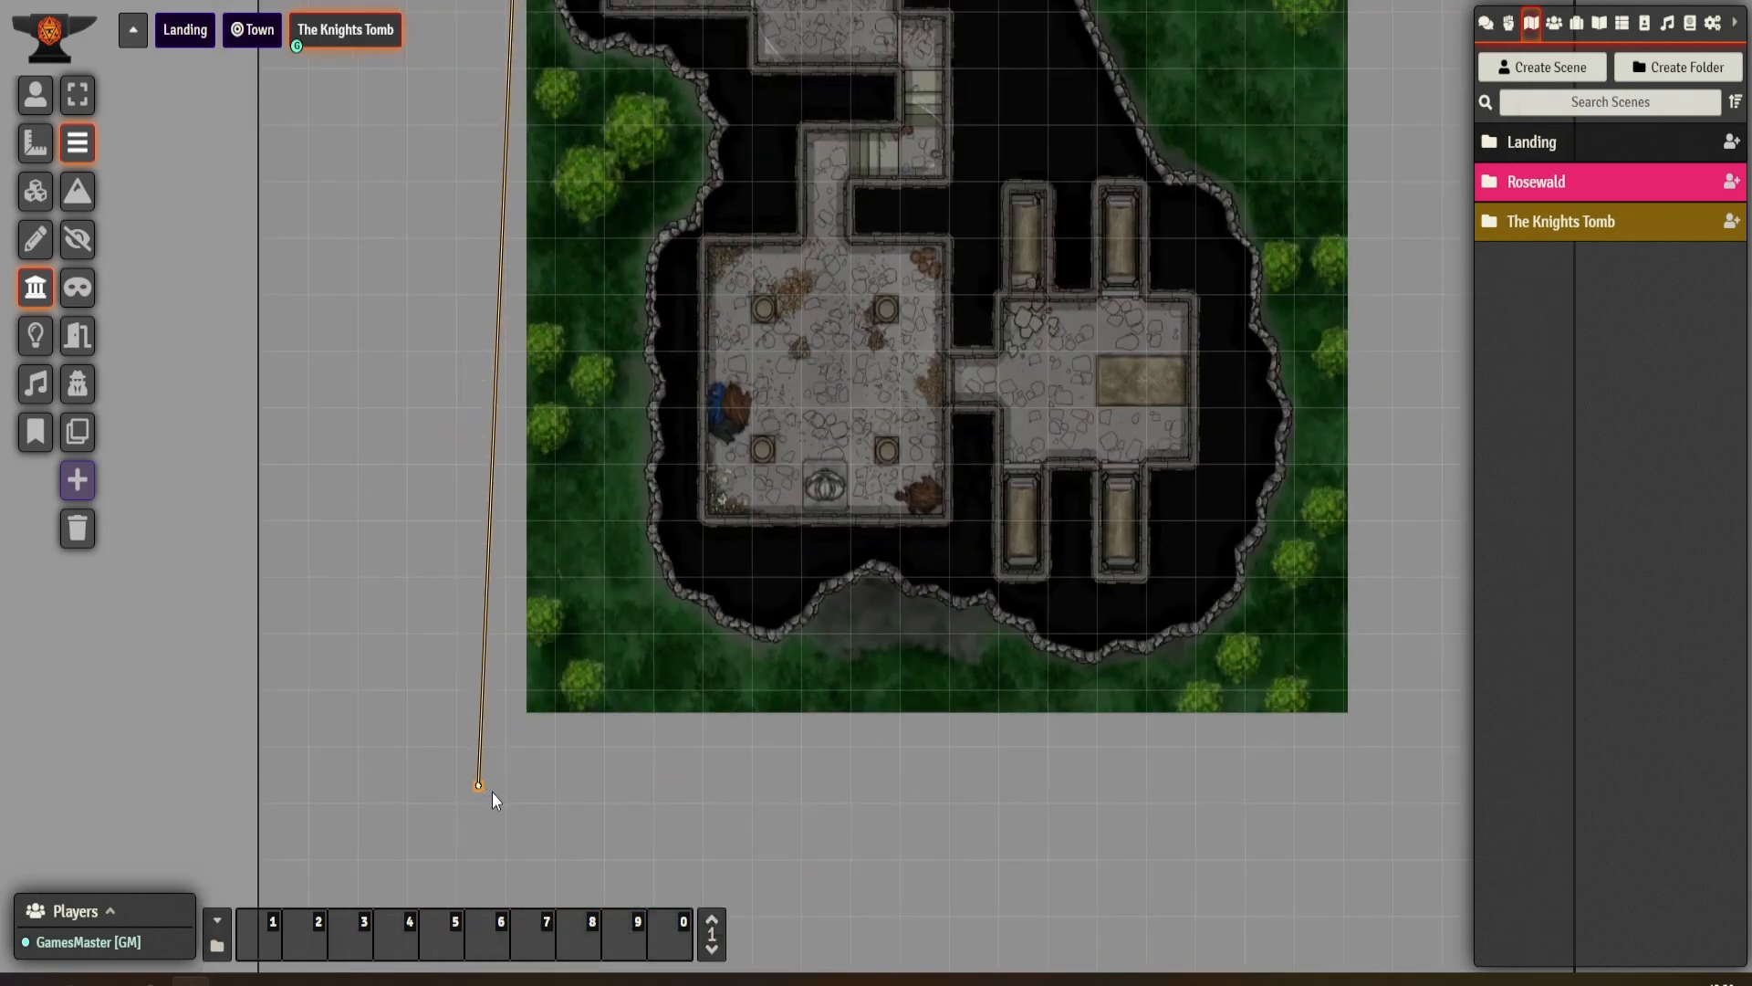
pyautogui.moveTo(478, 783); pyautogui.dragTo(1368, 710)
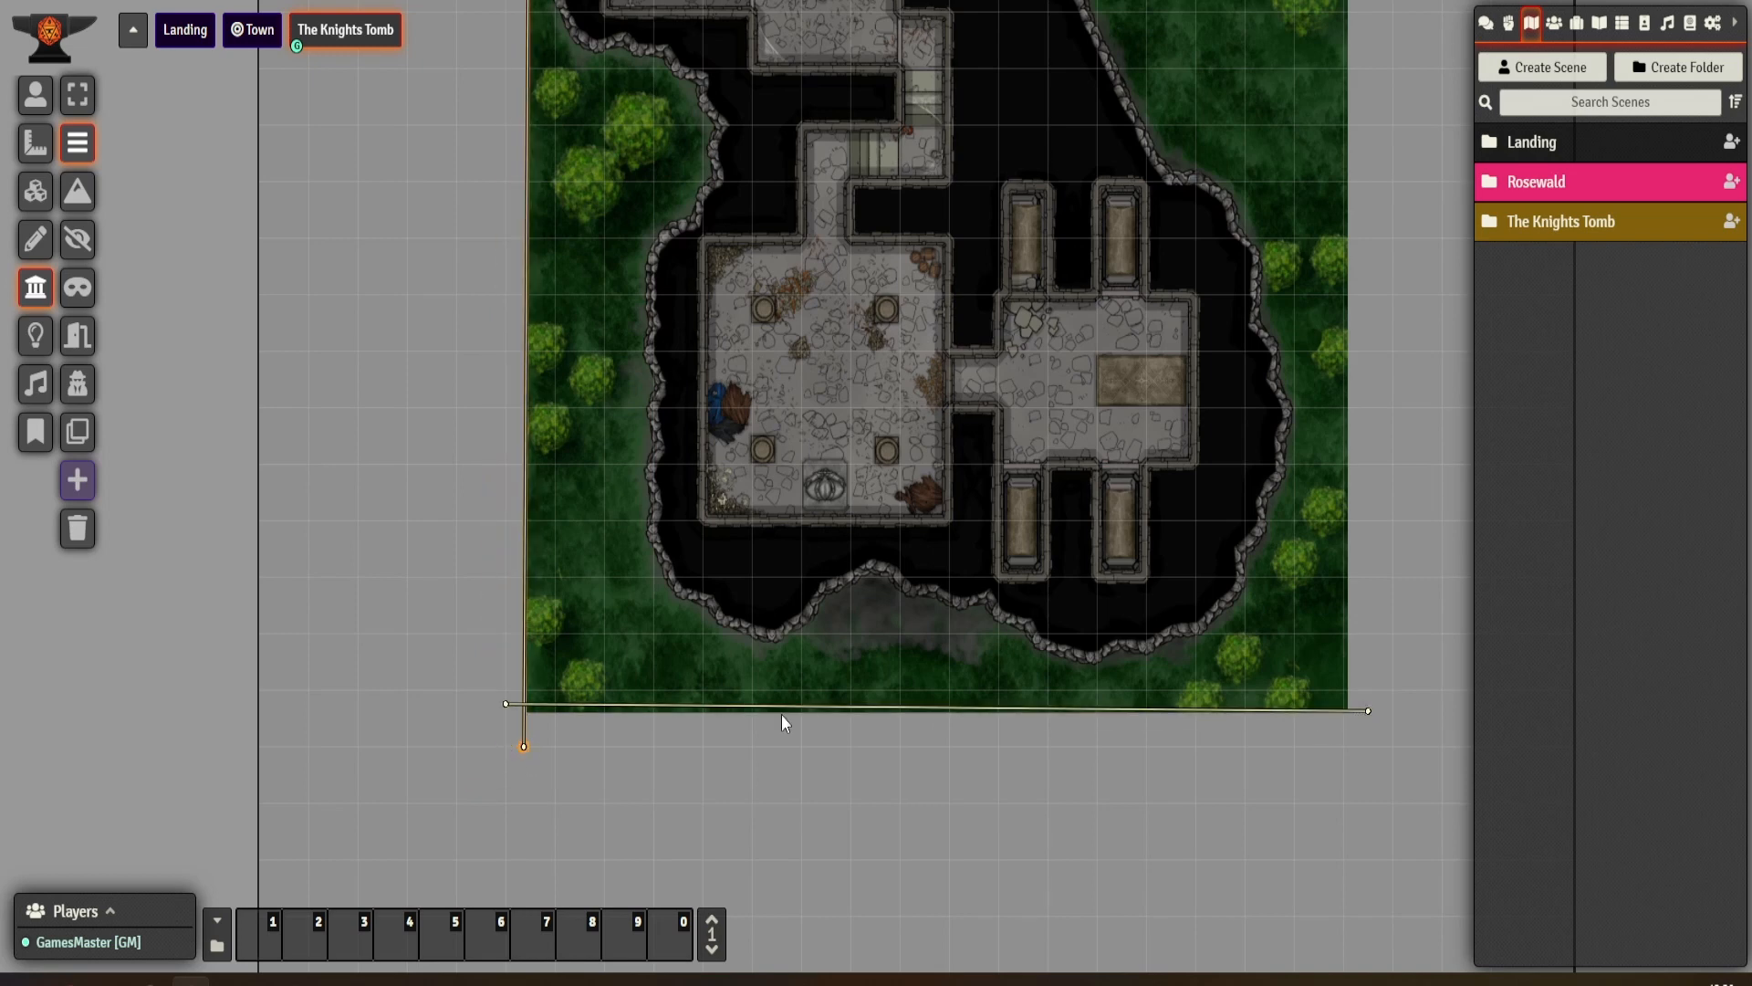
# - Lower the south wall's west end so the wall follows the map's south edge
pyautogui.moveTo(507, 703); pyautogui.dragTo(505, 711)
pyautogui.moveTo(1220, 560); pyautogui.dragTo(912, 764)
pyautogui.scroll(-7, 966, 714)
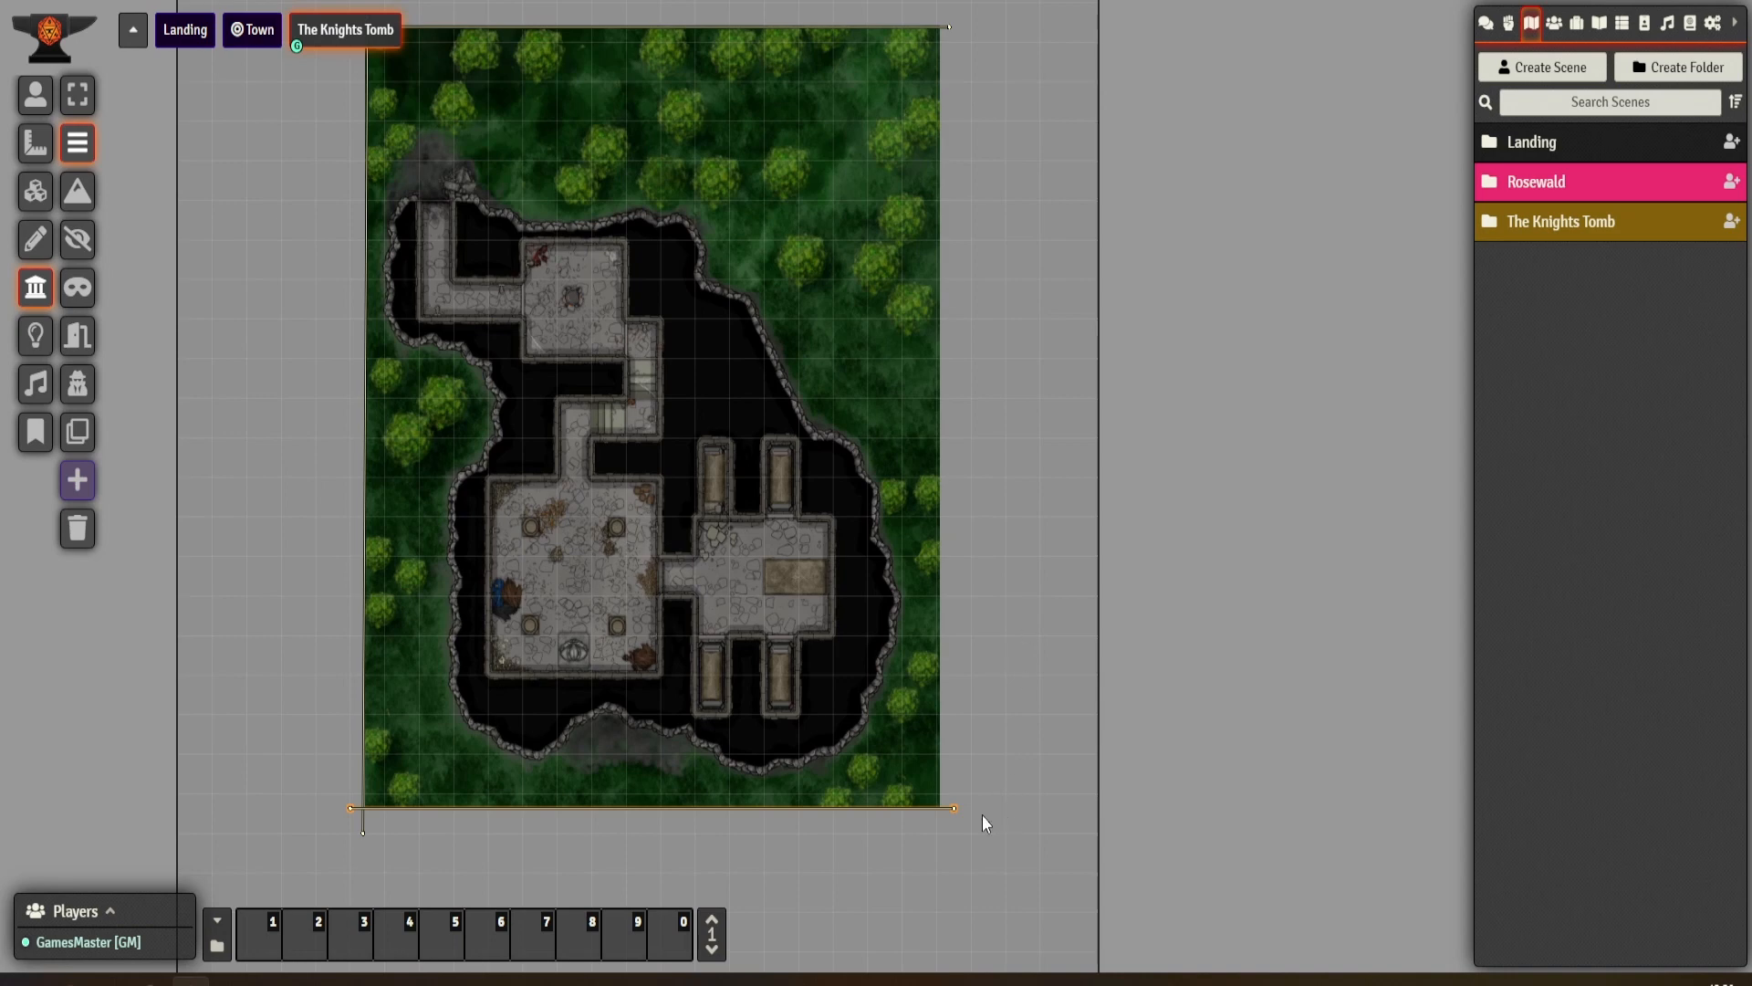
# - Draw a wall along the map's east edge, slightly past both corners, and align its lower end with the edge
pyautogui.moveTo(934, 827)
pyautogui.mouseDown()
pyautogui.moveTo(960, 145)
pyautogui.moveTo(946, 57)
pyautogui.moveTo(942, 325)
pyautogui.moveTo(936, 300)
pyautogui.mouseUp()
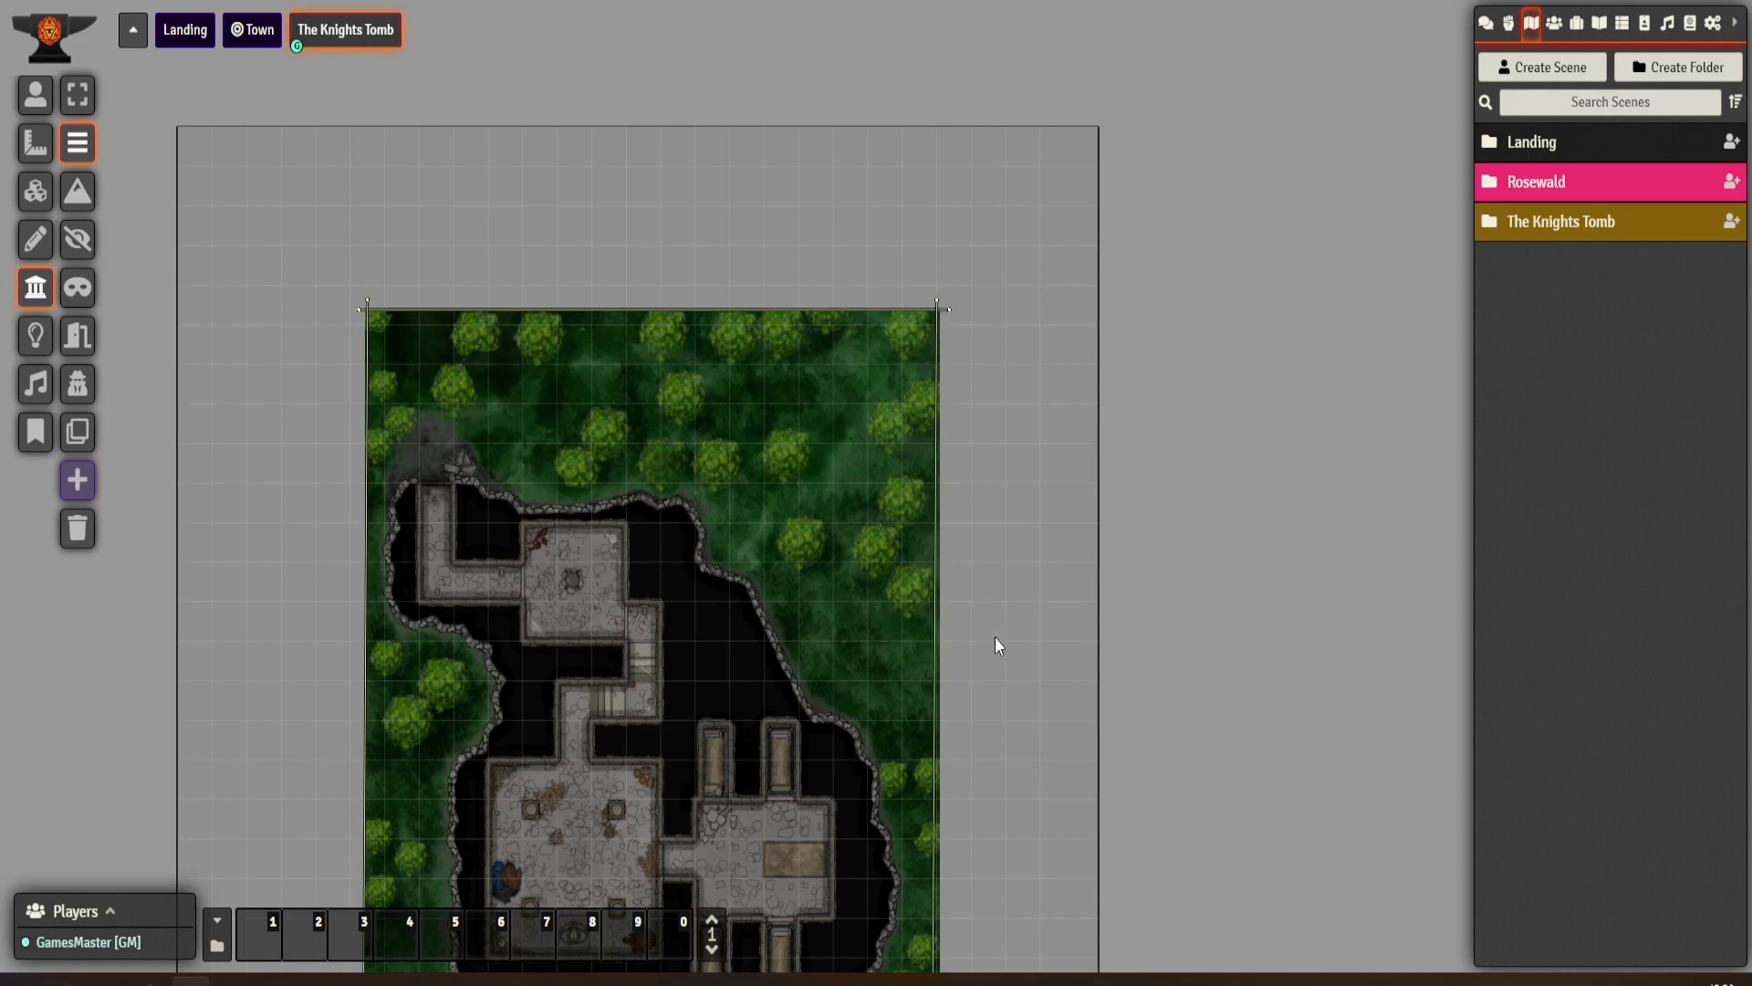
pyautogui.scroll(-2, 1010, 697)
pyautogui.scroll(5, 1004, 683)
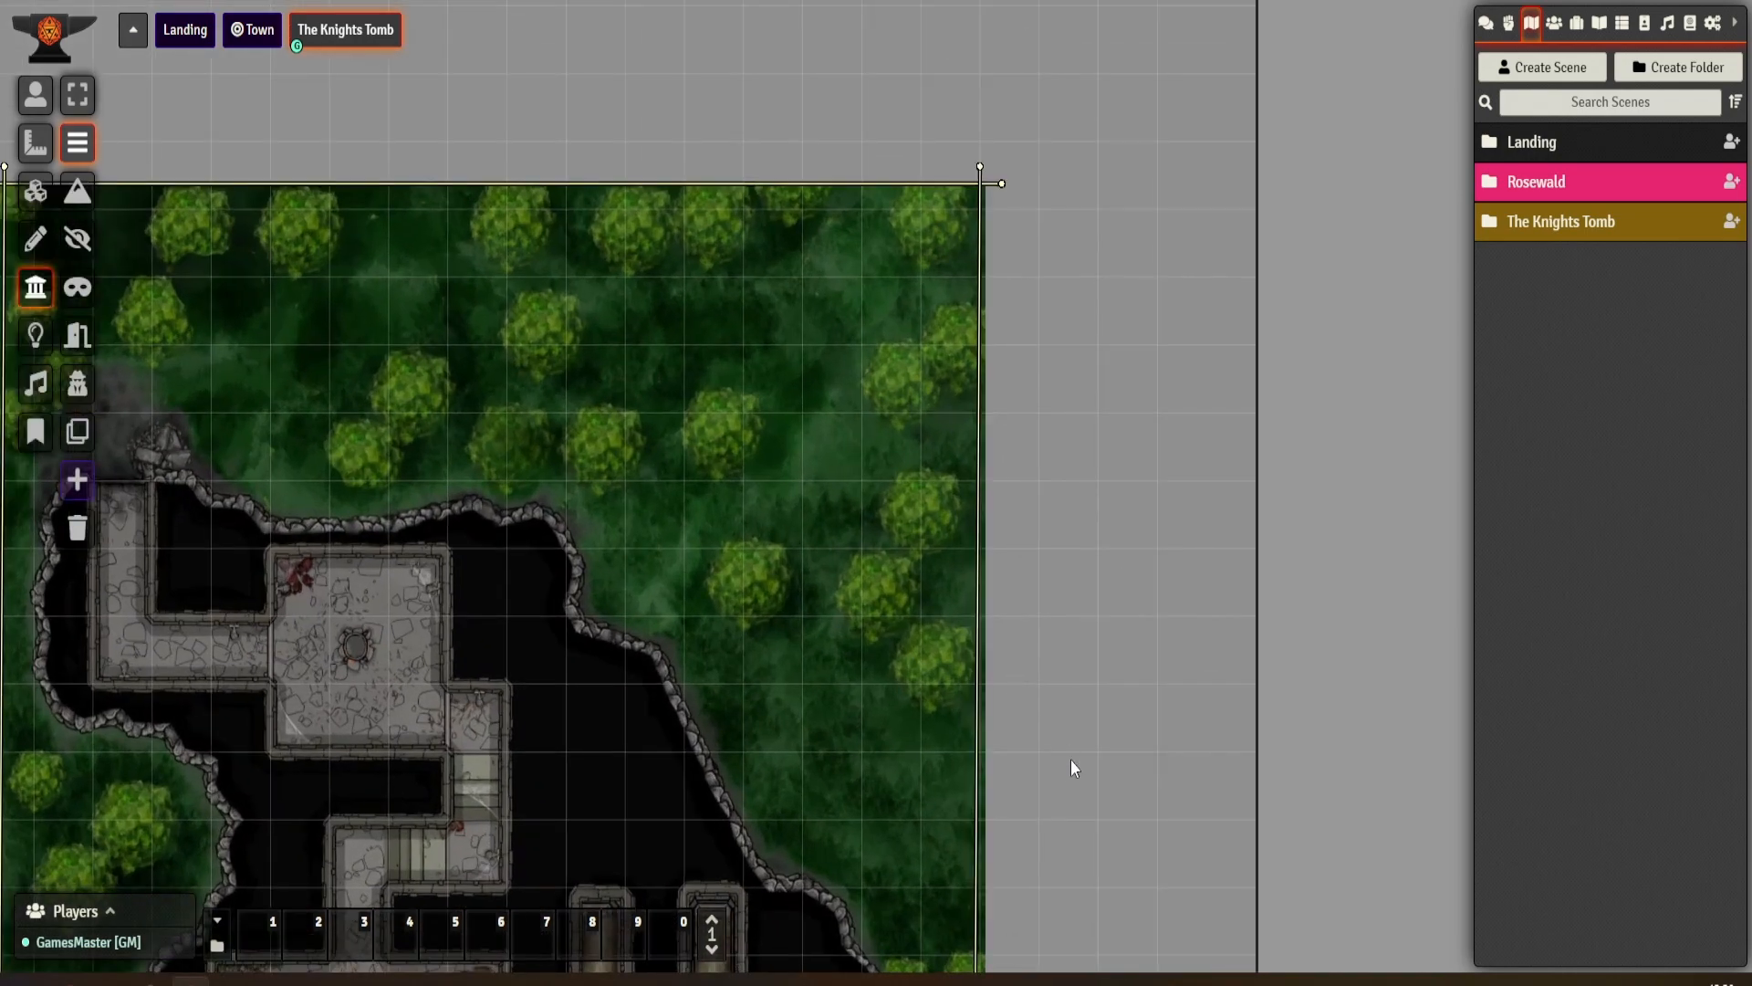
pyautogui.click(982, 167)
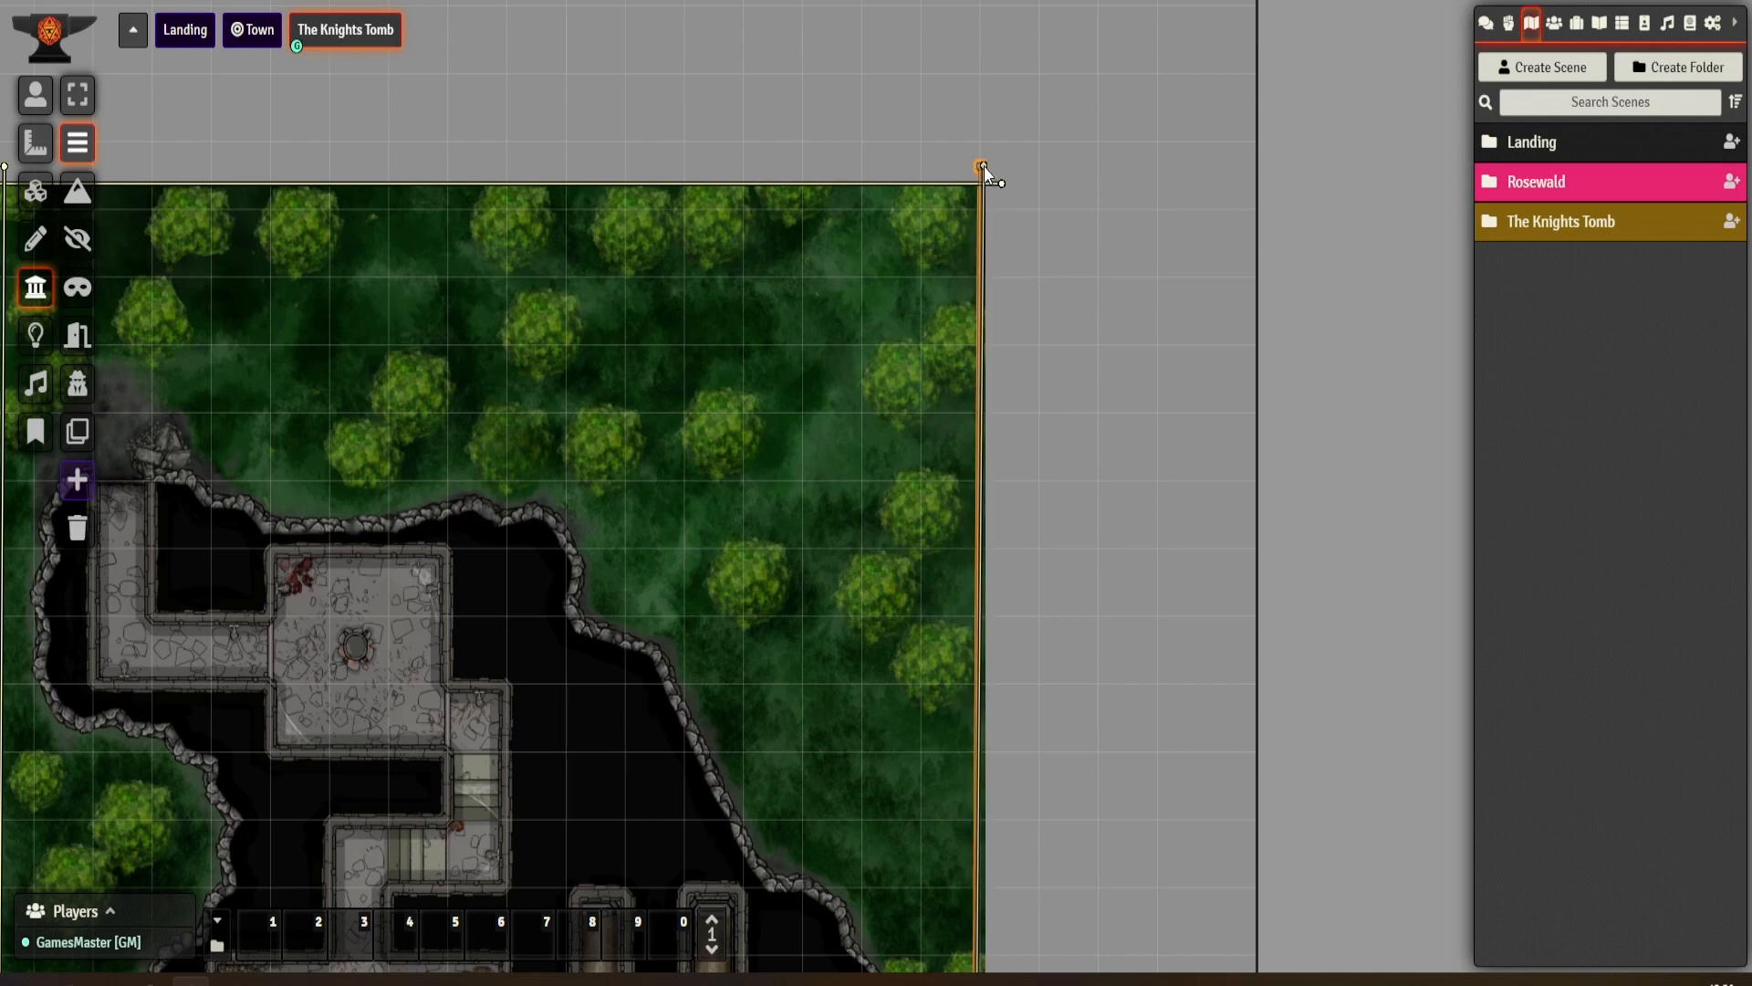
pyautogui.moveTo(1064, 489); pyautogui.dragTo(1065, 166)
pyautogui.moveTo(1065, 704); pyautogui.dragTo(1062, 372)
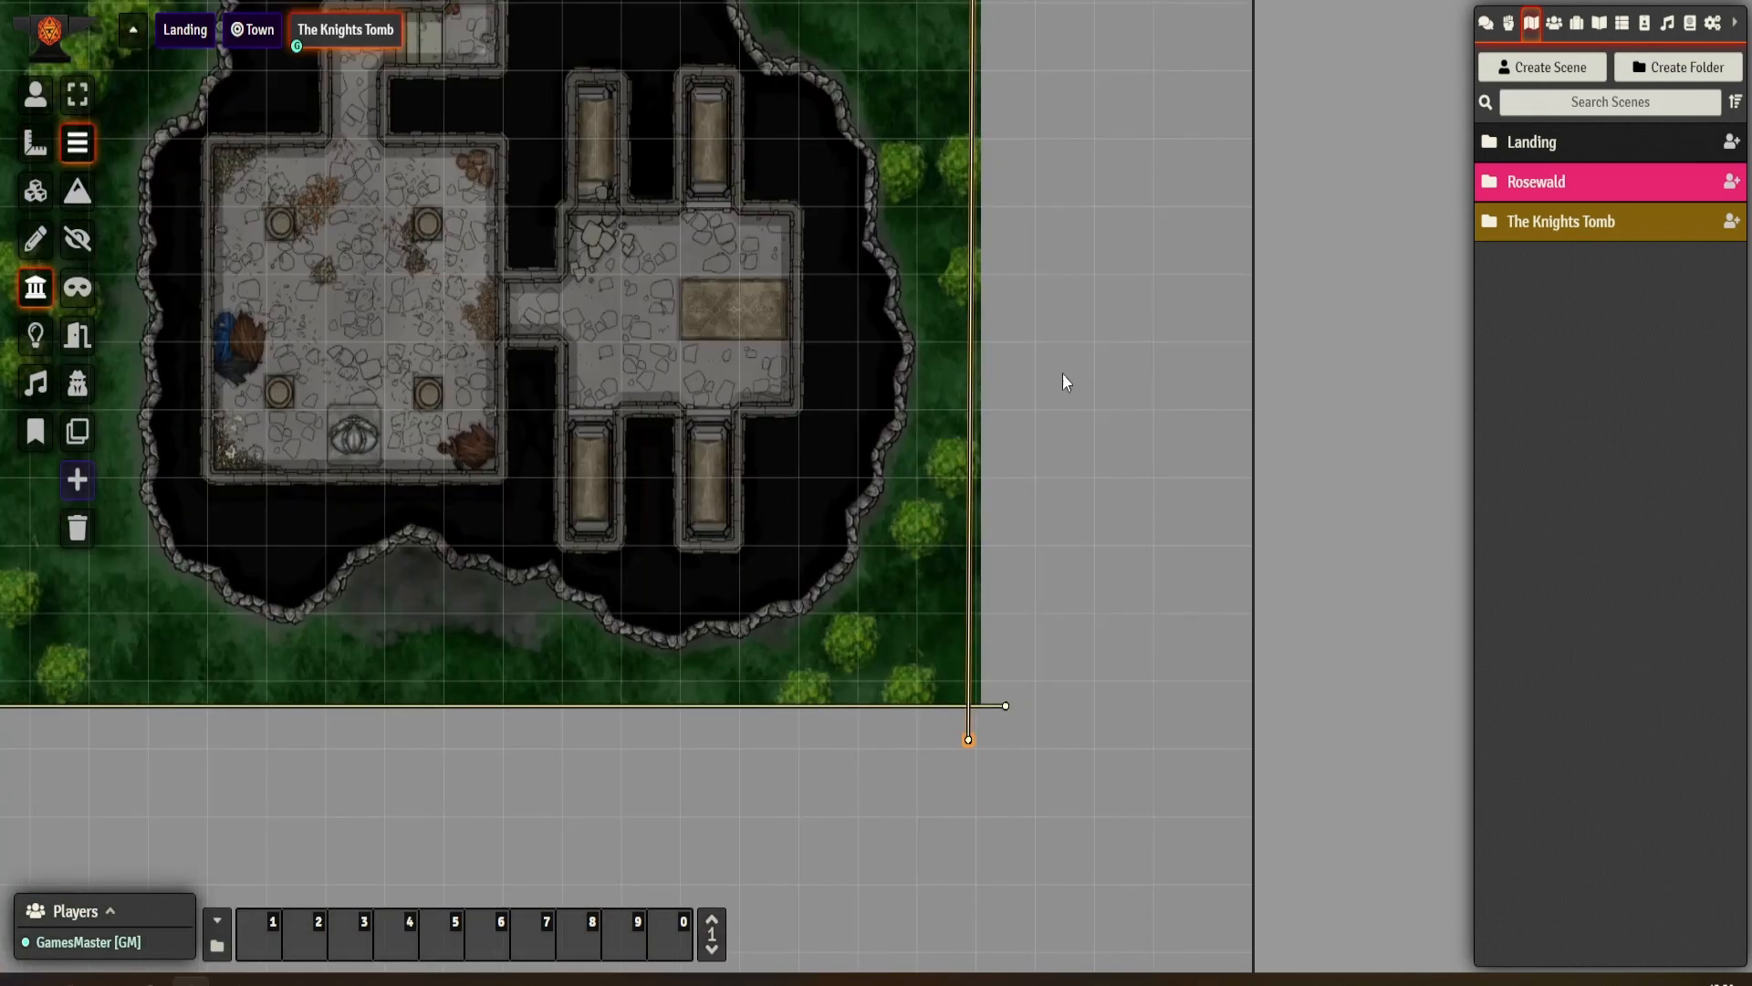
pyautogui.moveTo(968, 741); pyautogui.dragTo(978, 737)
# - Trace chained walls along the cave's rock edge from the northwest entrance down around the west side of the entry corridor
pyautogui.scroll(8, 892, 577)
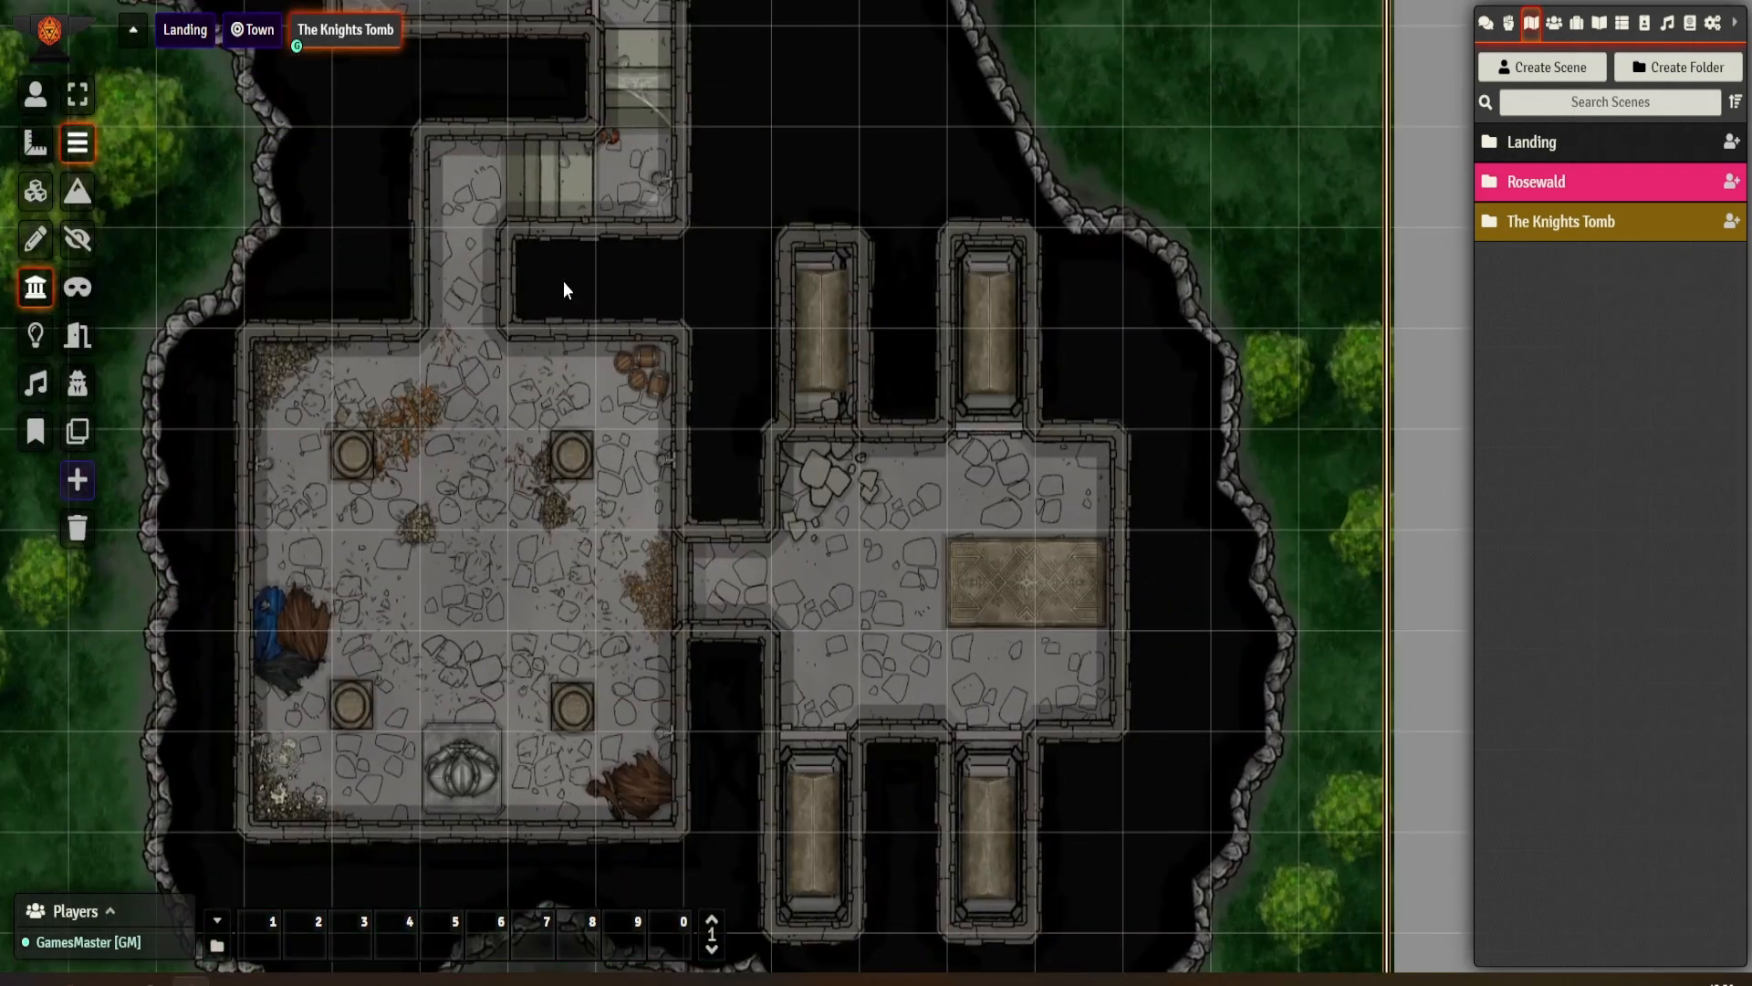
pyautogui.moveTo(562, 281); pyautogui.dragTo(801, 505)
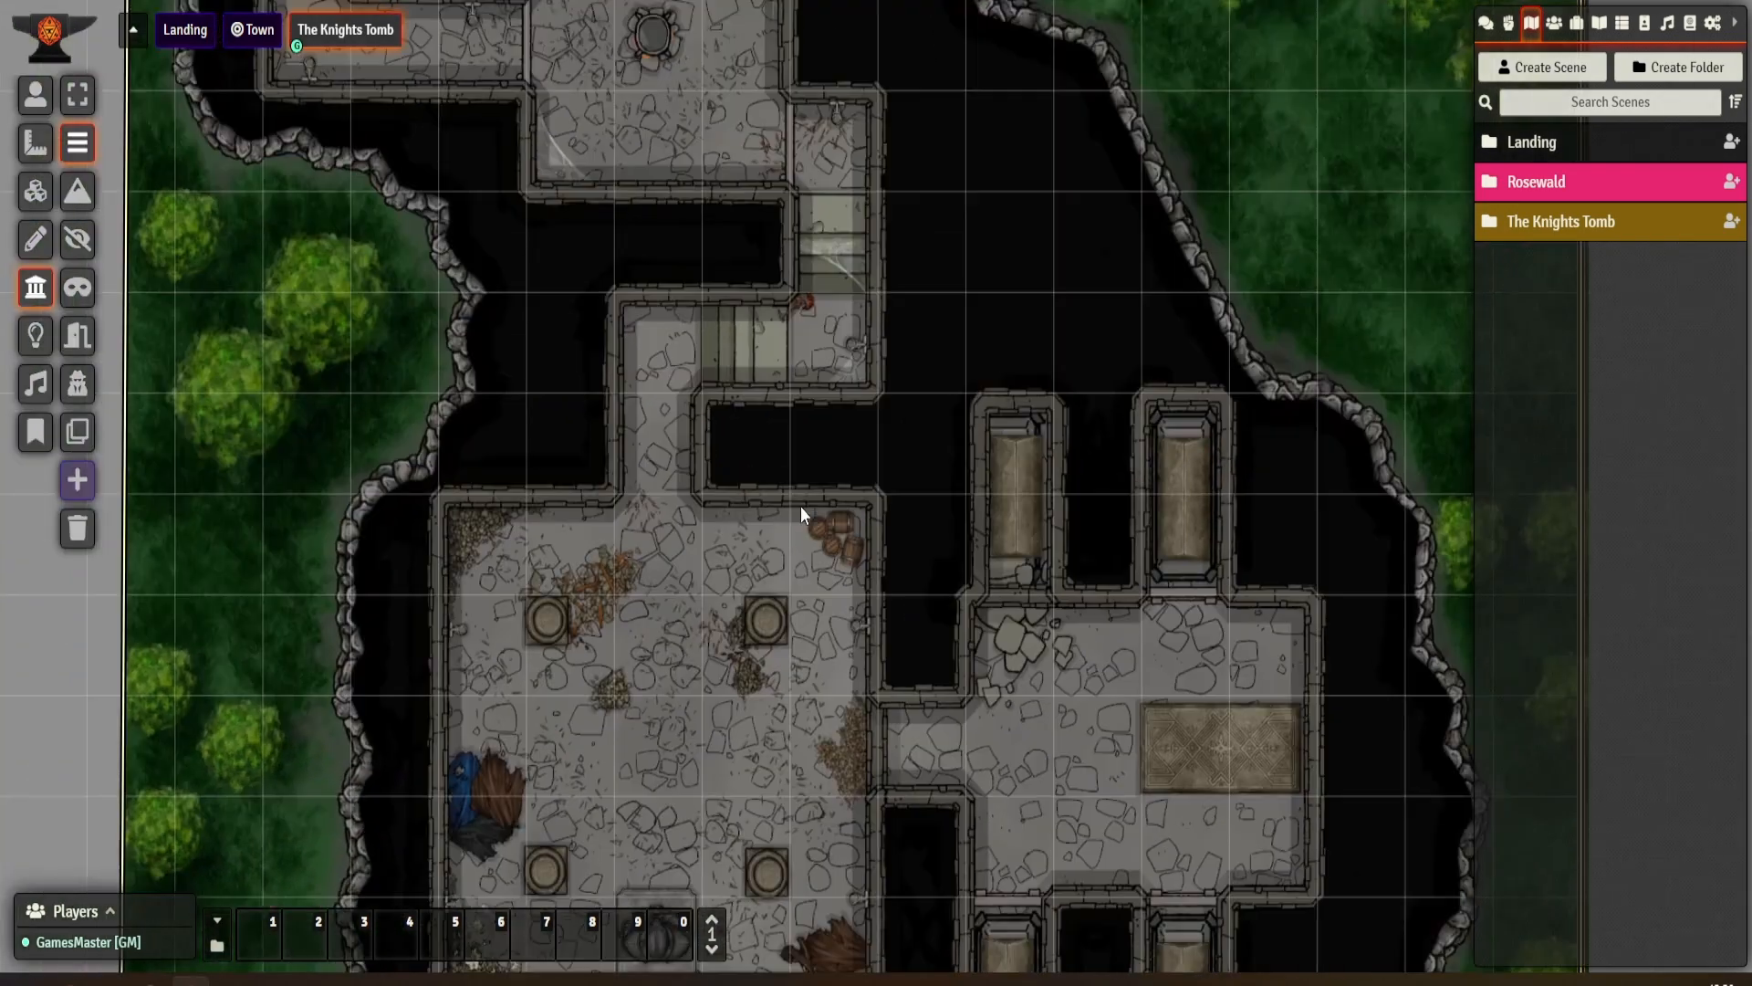
pyautogui.scroll(3, 677, 345)
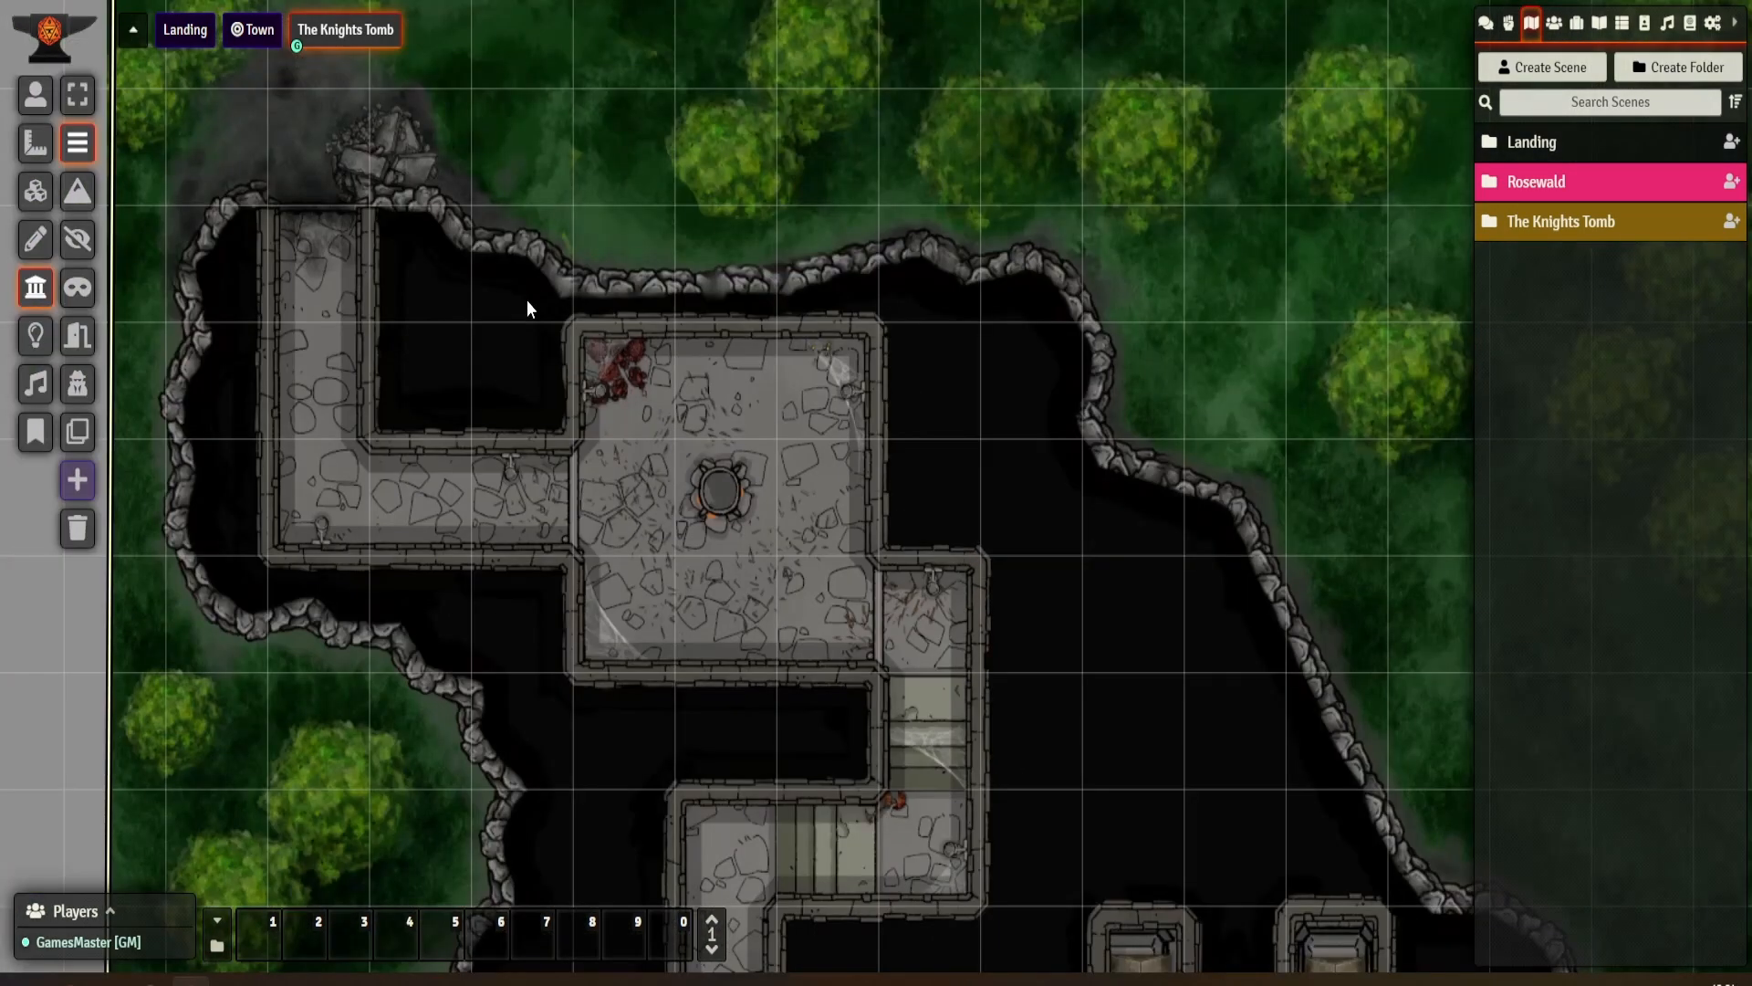
pyautogui.moveTo(561, 309); pyautogui.dragTo(534, 211)
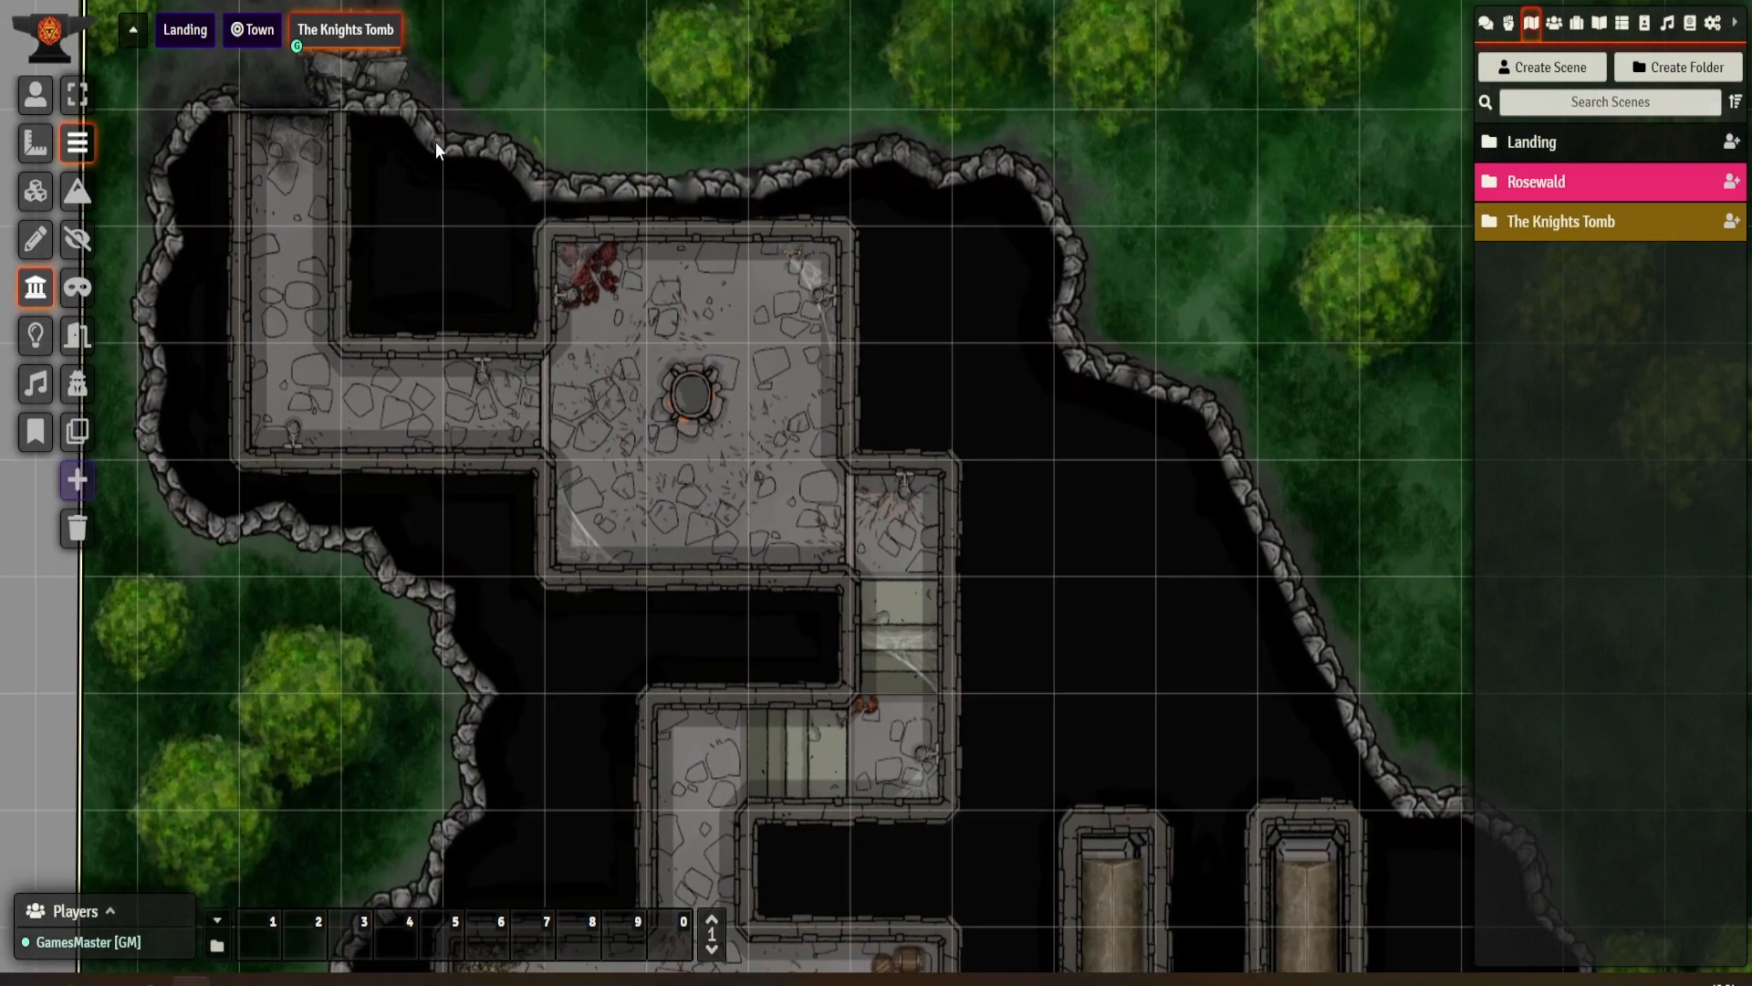
pyautogui.scroll(-4, 461, 168)
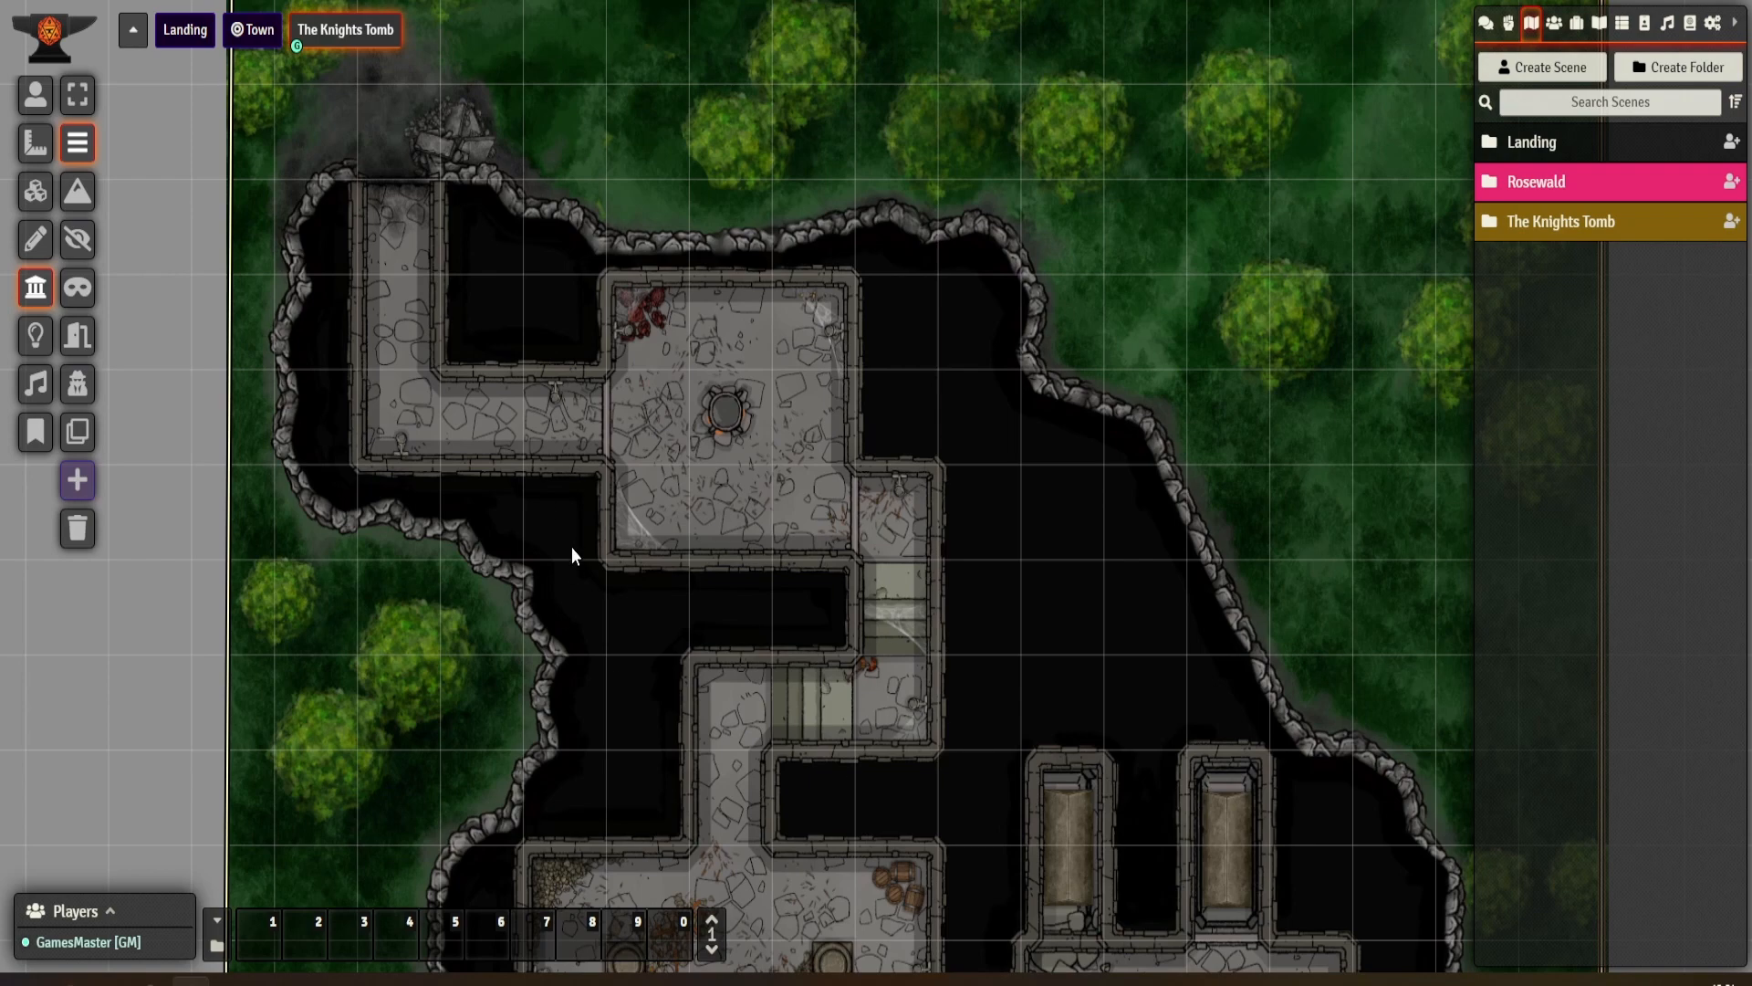
pyautogui.scroll(4, 372, 287)
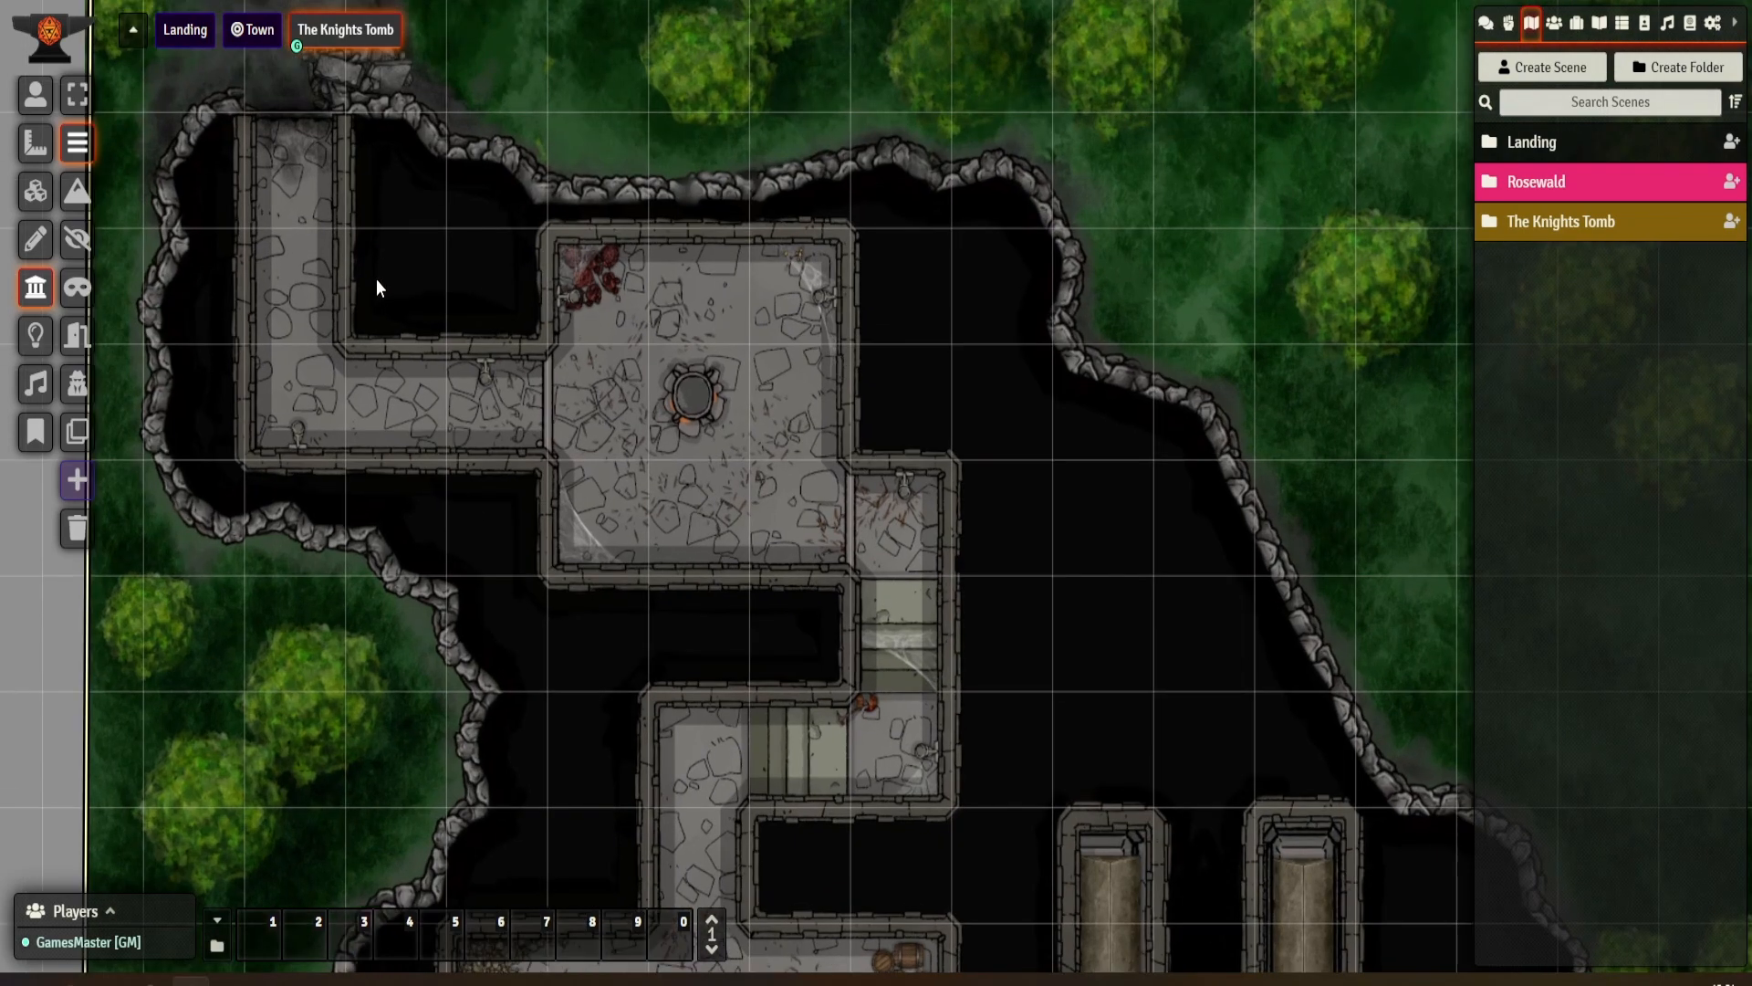
pyautogui.moveTo(376, 278); pyautogui.dragTo(776, 378)
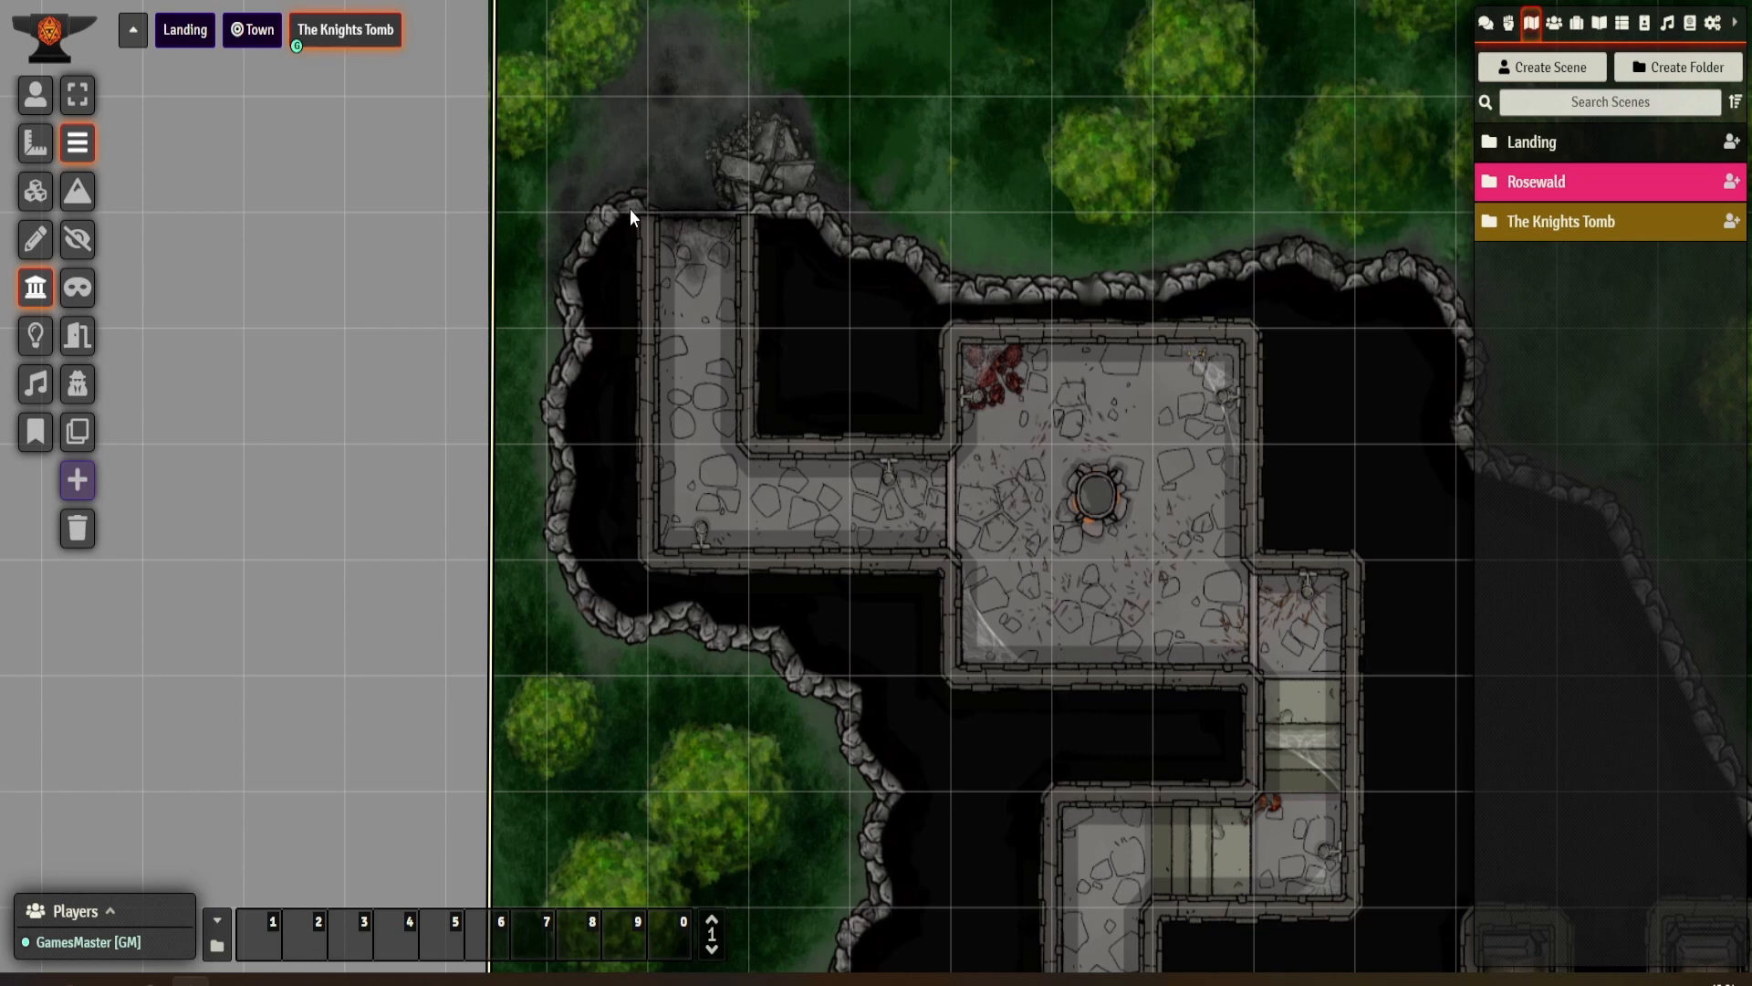
pyautogui.keyDown('ctrl'); pyautogui.click(583, 255); pyautogui.keyUp('ctrl')
pyautogui.keyDown('ctrl'); pyautogui.click(571, 284); pyautogui.keyUp('ctrl')
pyautogui.keyDown('ctrl'); pyautogui.click(571, 313); pyautogui.keyUp('ctrl')
pyautogui.keyDown('ctrl'); pyautogui.click(584, 343); pyautogui.keyUp('ctrl')
pyautogui.keyDown('ctrl'); pyautogui.click(559, 370); pyautogui.keyUp('ctrl')
pyautogui.keyDown('ctrl'); pyautogui.click(547, 414); pyautogui.keyUp('ctrl')
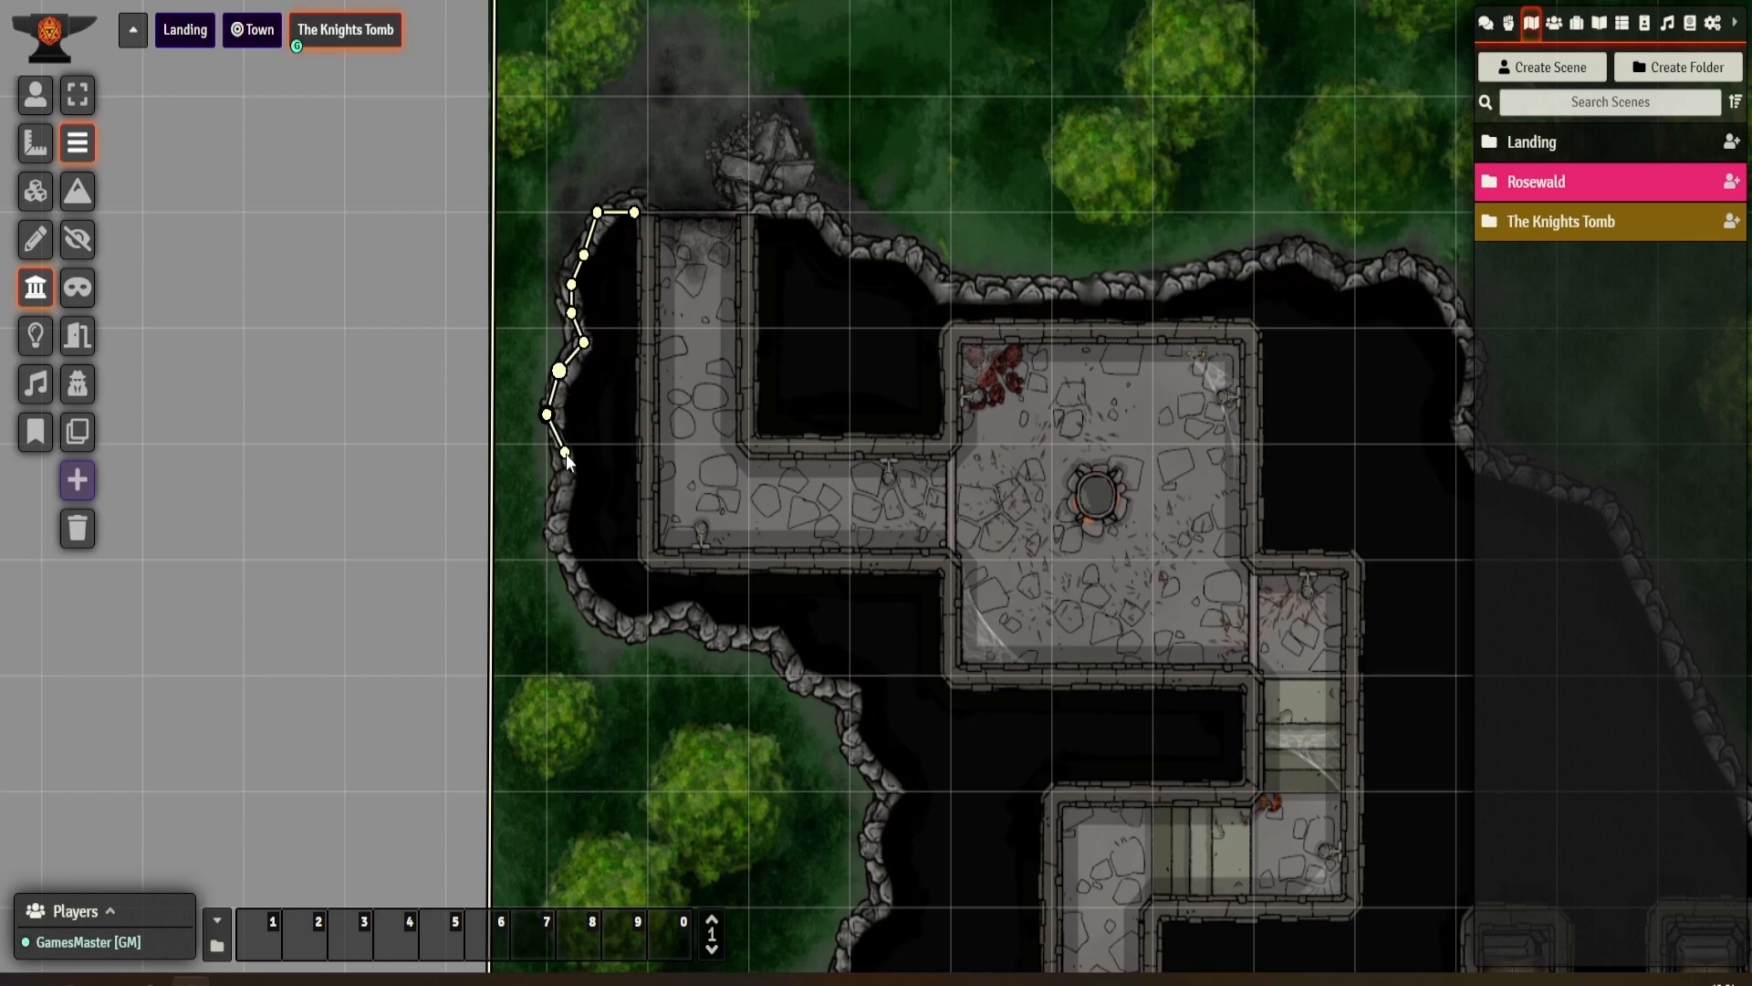
pyautogui.keyDown('ctrl'); pyautogui.click(570, 458); pyautogui.keyUp('ctrl')
pyautogui.keyDown('ctrl'); pyautogui.click(560, 486); pyautogui.keyUp('ctrl')
pyautogui.keyDown('ctrl'); pyautogui.click(558, 531); pyautogui.keyUp('ctrl')
pyautogui.keyDown('ctrl'); pyautogui.click(572, 573); pyautogui.keyUp('ctrl')
pyautogui.keyDown('ctrl'); pyautogui.click(644, 632); pyautogui.keyUp('ctrl')
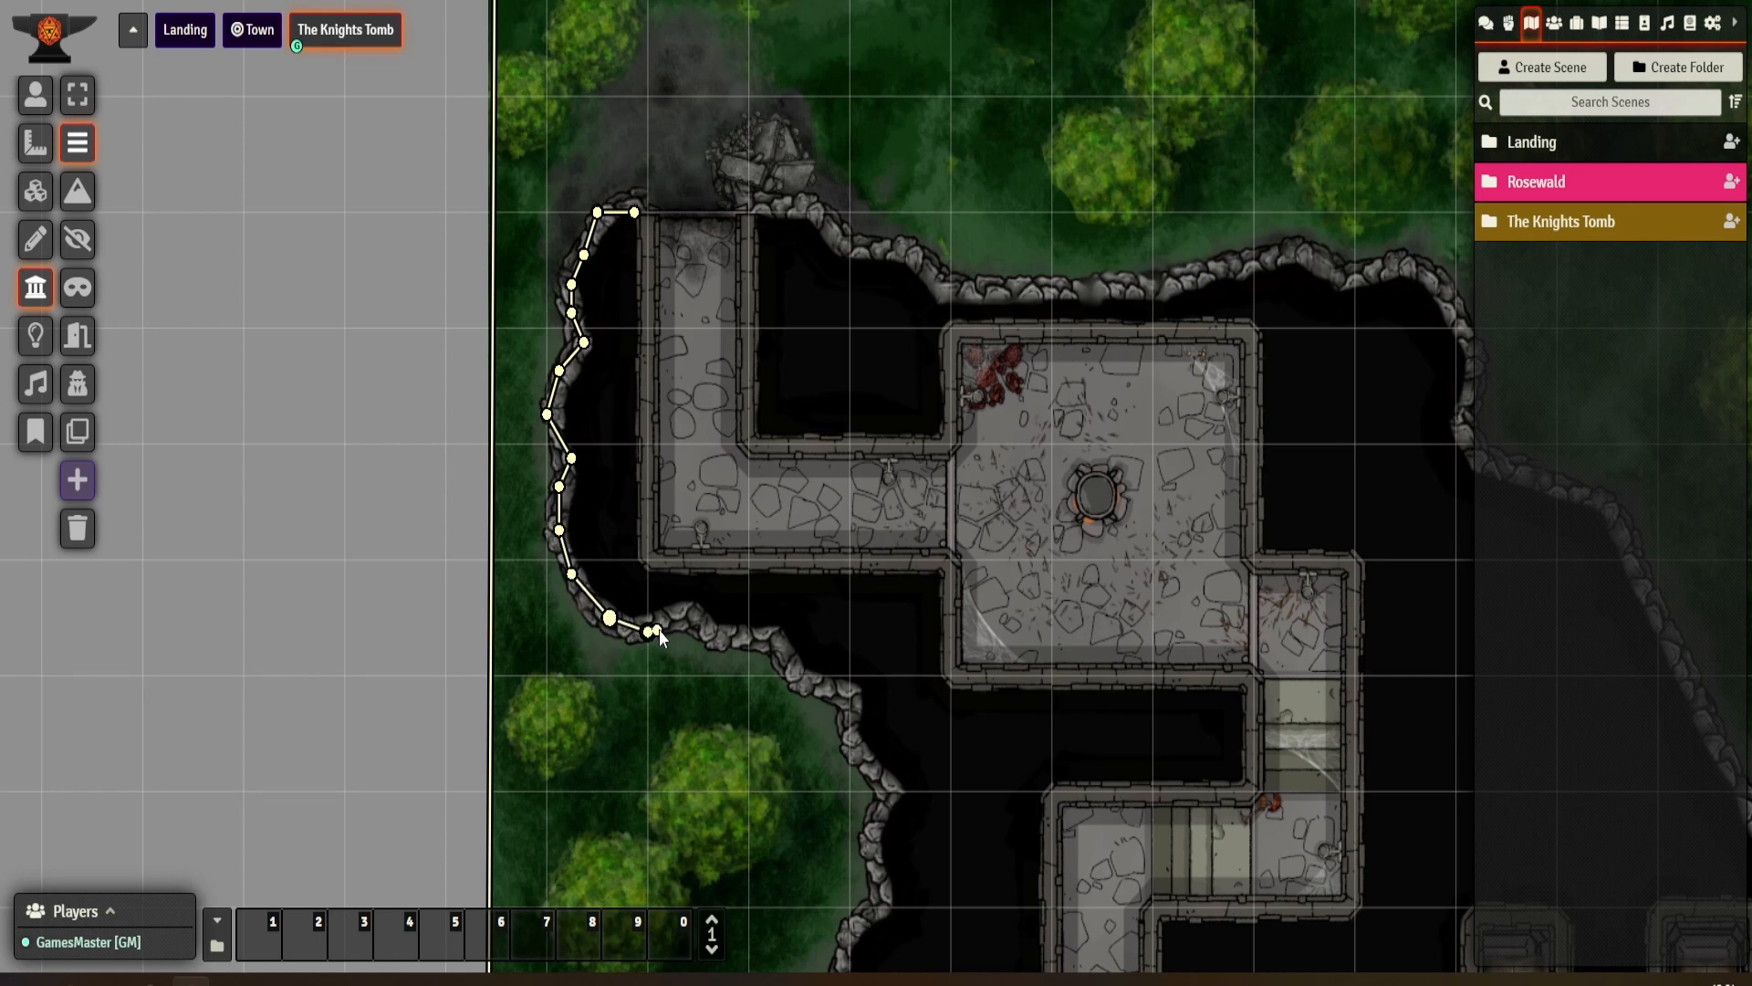
# - Continue the chained walls along the western rock edge, from below the entry corridor to beside the large hall's northwest corner
pyautogui.keyDown('ctrl'); pyautogui.click(682, 619); pyautogui.keyUp('ctrl')
pyautogui.keyDown('ctrl'); pyautogui.click(711, 631); pyautogui.keyUp('ctrl')
pyautogui.keyDown('ctrl'); pyautogui.click(788, 663); pyautogui.keyUp('ctrl')
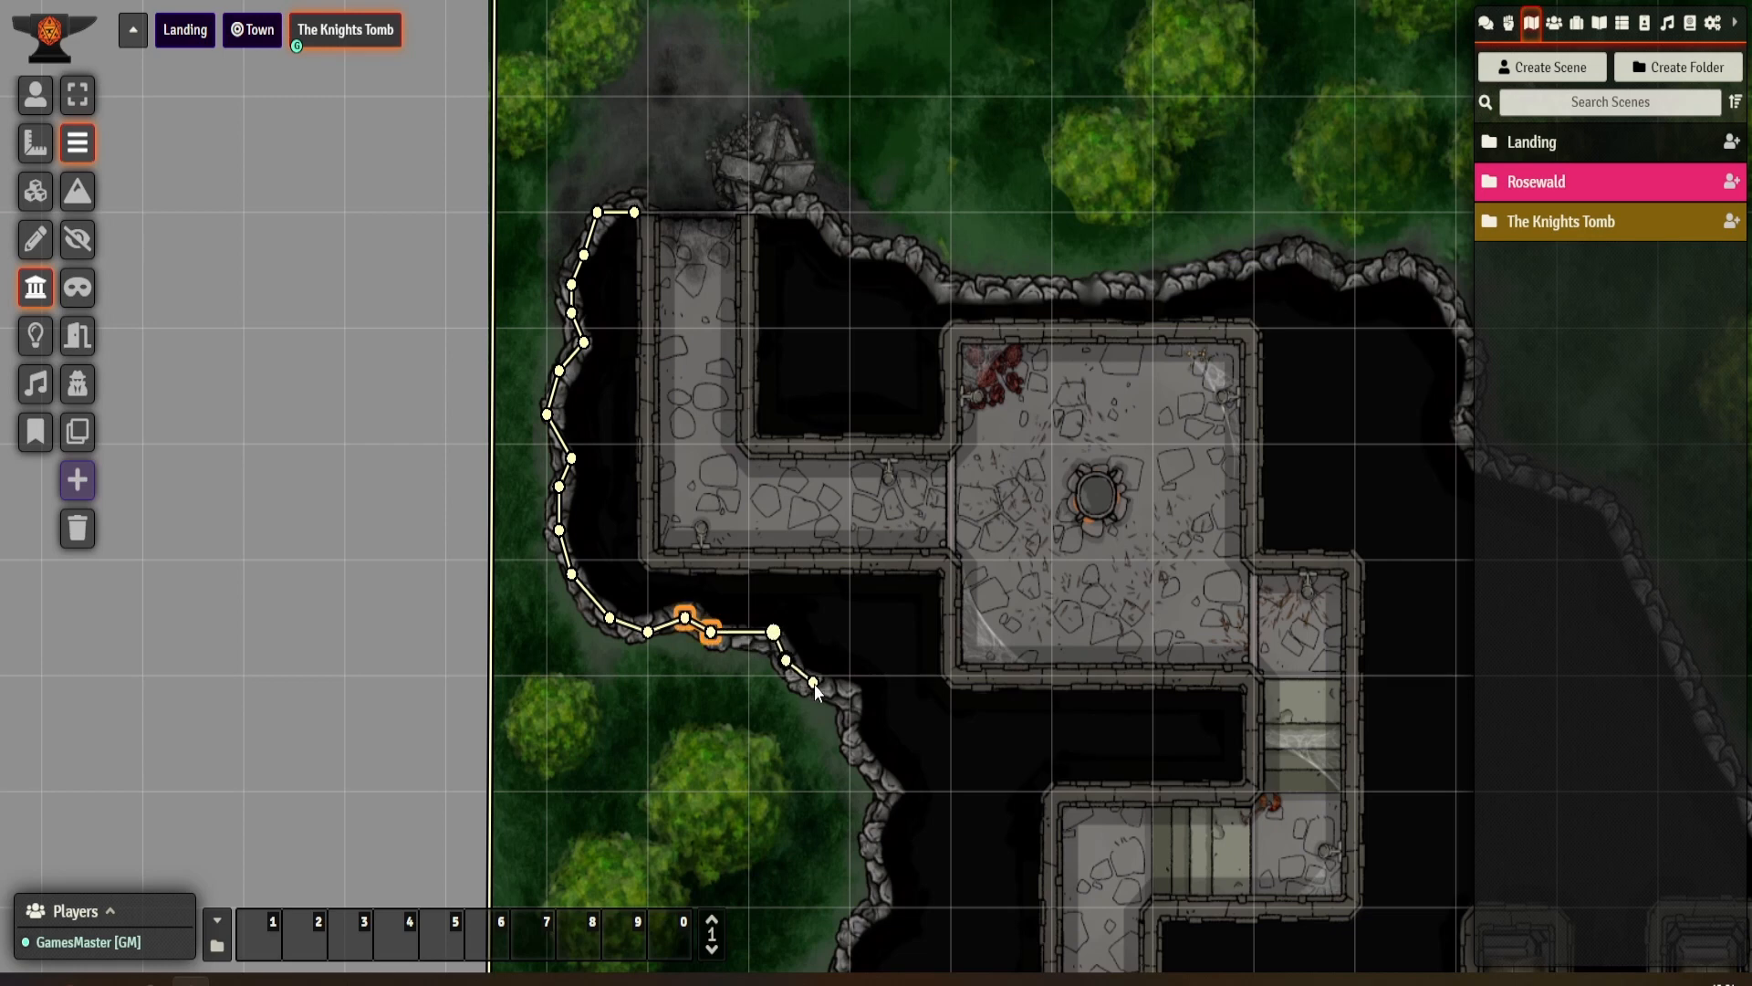
pyautogui.keyDown('ctrl'); pyautogui.click(849, 701); pyautogui.keyUp('ctrl')
pyautogui.moveTo(876, 699); pyautogui.dragTo(708, 174)
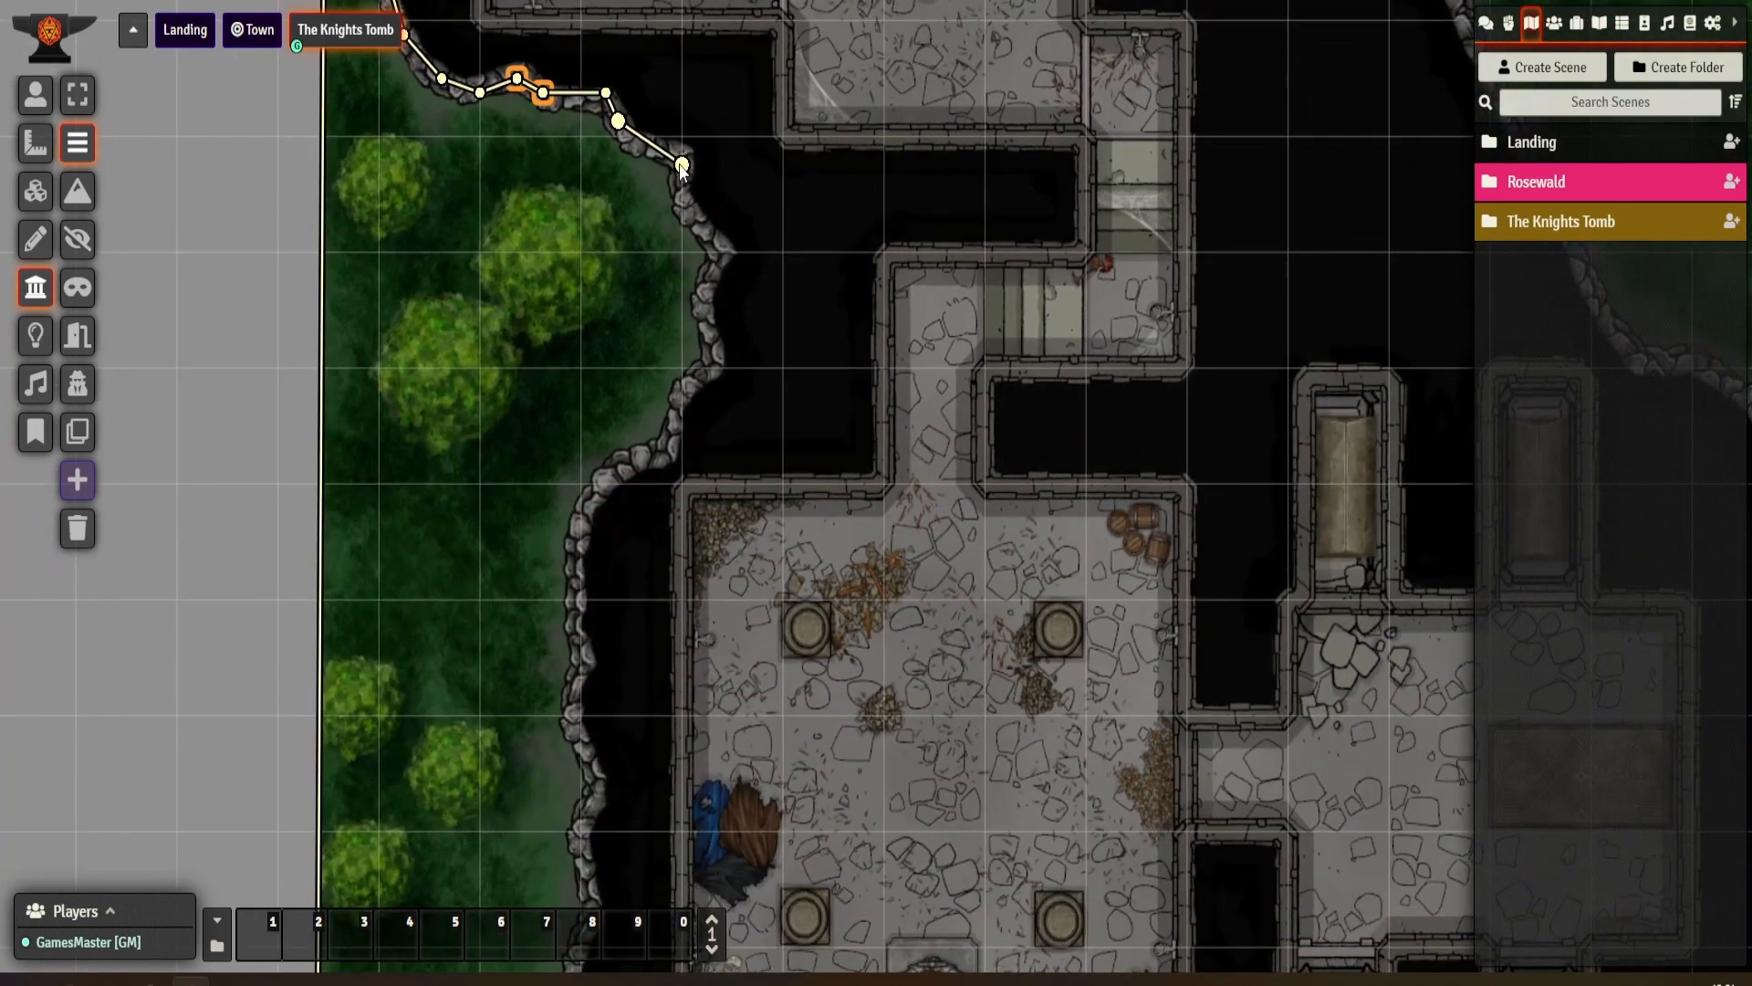
pyautogui.keyDown('ctrl'); pyautogui.click(694, 208); pyautogui.keyUp('ctrl')
pyautogui.keyDown('ctrl'); pyautogui.click(719, 252); pyautogui.keyUp('ctrl')
pyautogui.keyDown('ctrl'); pyautogui.click(708, 294); pyautogui.keyUp('ctrl')
pyautogui.keyDown('ctrl'); pyautogui.click(719, 355); pyautogui.keyUp('ctrl')
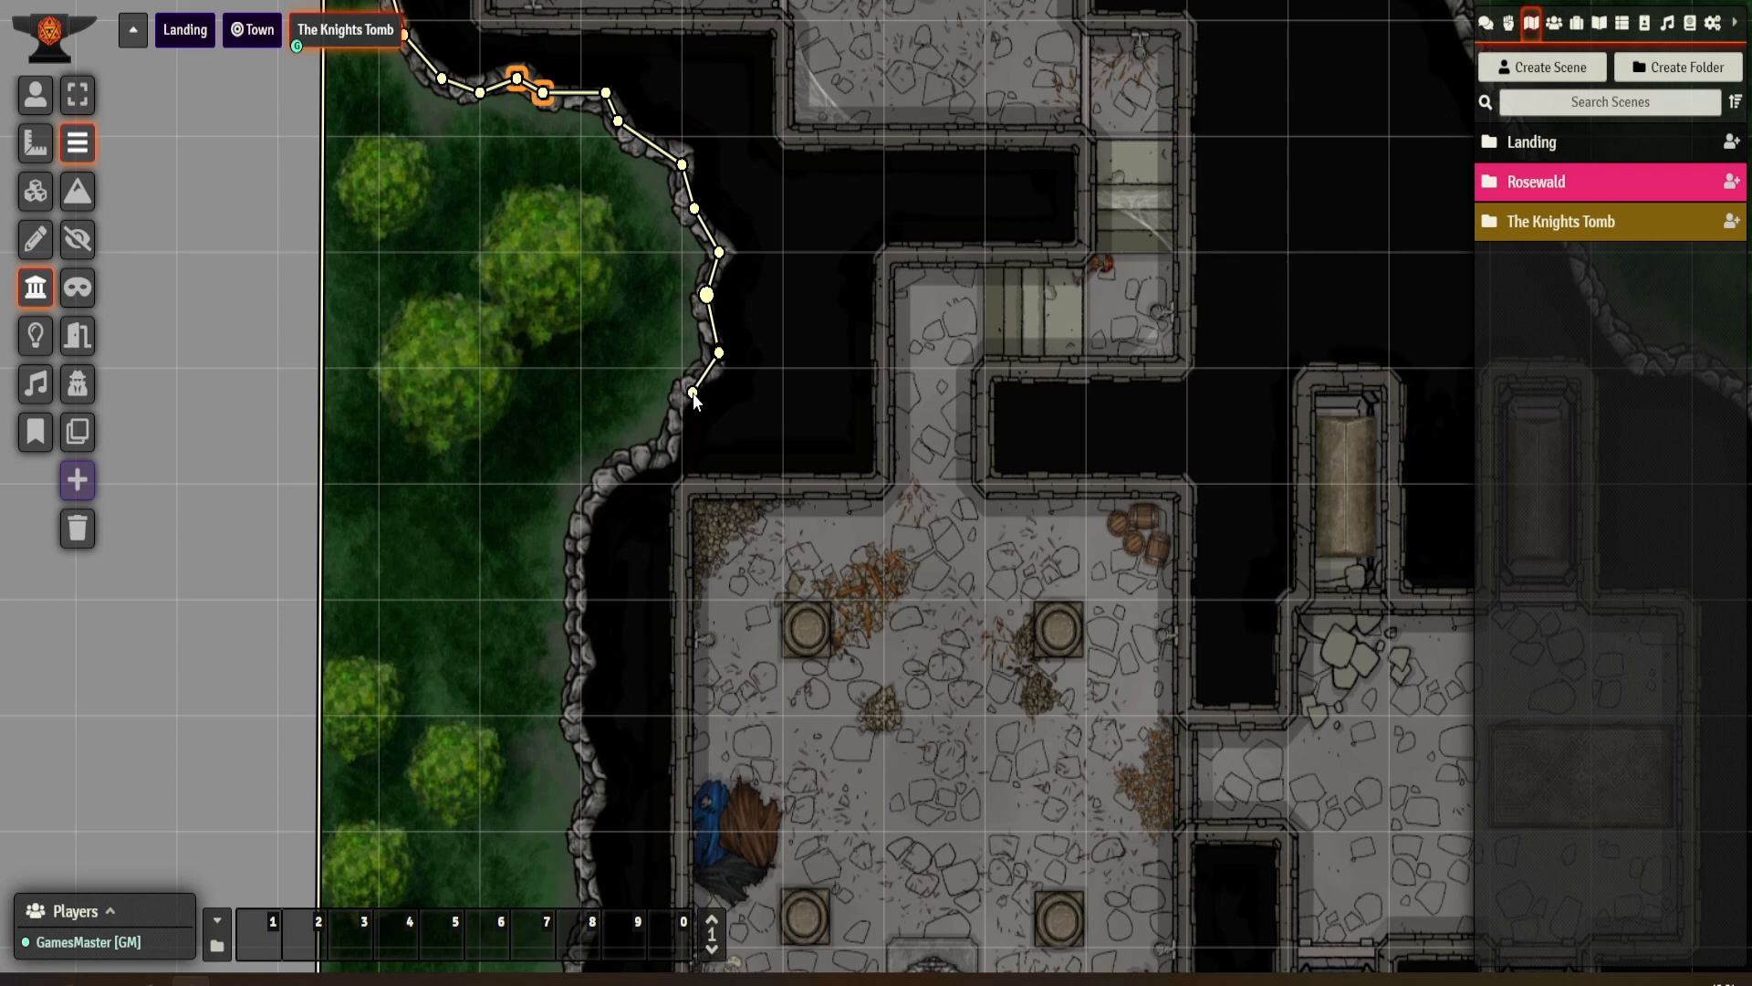
pyautogui.keyDown('ctrl'); pyautogui.click(692, 393); pyautogui.keyUp('ctrl')
pyautogui.keyDown('ctrl'); pyautogui.click(681, 426); pyautogui.keyUp('ctrl')
pyautogui.keyDown('ctrl'); pyautogui.click(680, 455); pyautogui.keyUp('ctrl')
pyautogui.keyDown('ctrl'); pyautogui.click(606, 497); pyautogui.keyUp('ctrl')
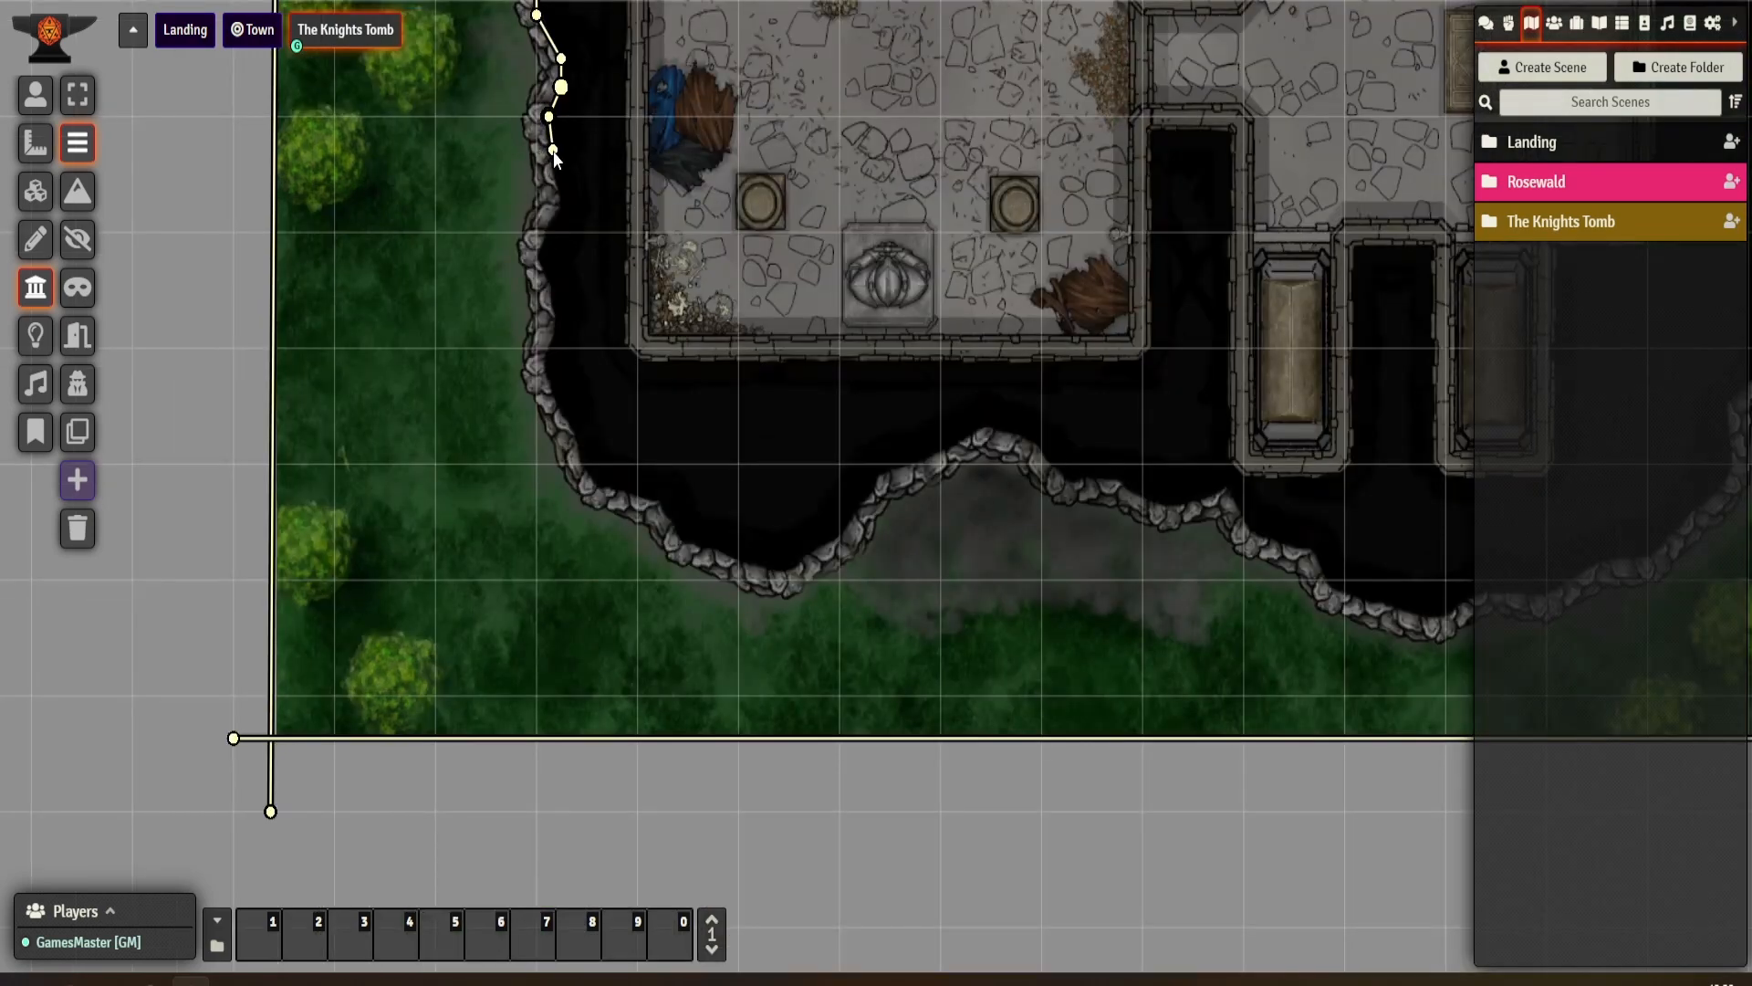
# - Extend the chained walls down the rock edge west of the large hall and around the cave's southwest corner
pyautogui.keyDown('ctrl'); pyautogui.click(549, 156); pyautogui.keyUp('ctrl')
pyautogui.keyDown('ctrl'); pyautogui.click(560, 189); pyautogui.keyUp('ctrl')
pyautogui.keyDown('ctrl'); pyautogui.click(539, 245); pyautogui.keyUp('ctrl')
pyautogui.keyDown('ctrl'); pyautogui.click(559, 334); pyautogui.keyUp('ctrl')
pyautogui.keyDown('ctrl'); pyautogui.click(549, 376); pyautogui.keyUp('ctrl')
pyautogui.keyDown('ctrl'); pyautogui.click(561, 406); pyautogui.keyUp('ctrl')
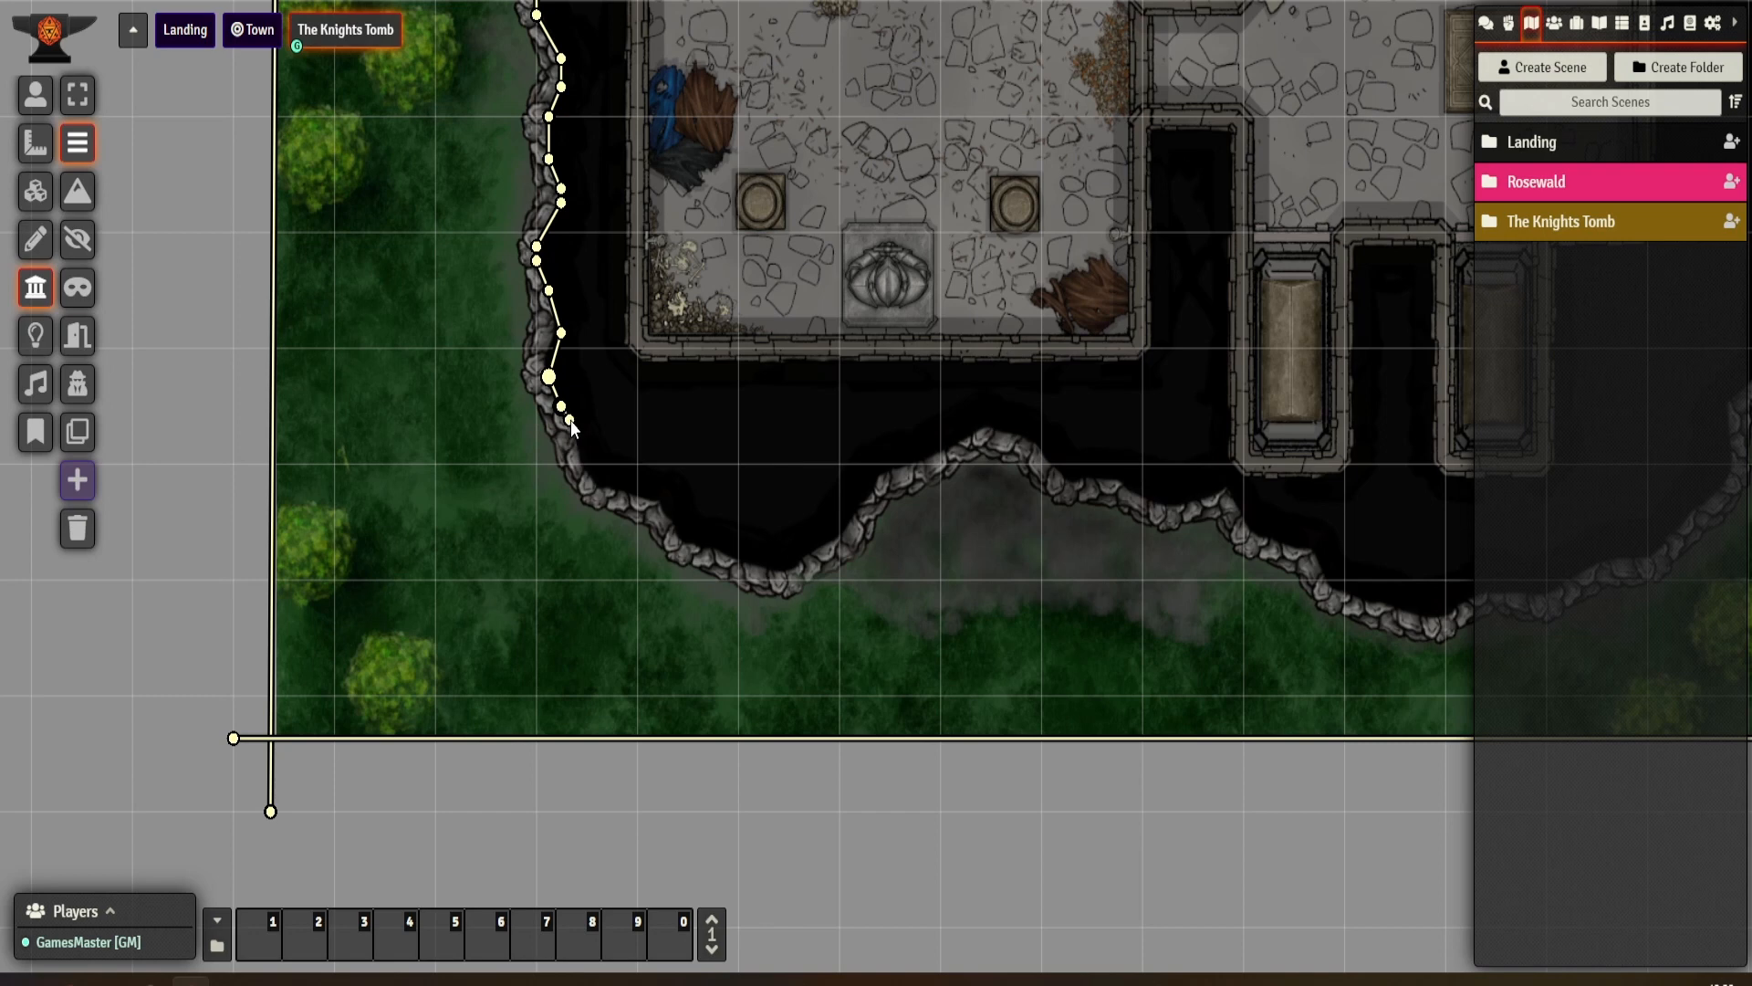
pyautogui.keyDown('ctrl'); pyautogui.click(589, 480); pyautogui.keyUp('ctrl')
pyautogui.keyDown('ctrl'); pyautogui.click(650, 507); pyautogui.keyUp('ctrl')
pyautogui.keyDown('ctrl'); pyautogui.click(675, 535); pyautogui.keyUp('ctrl')
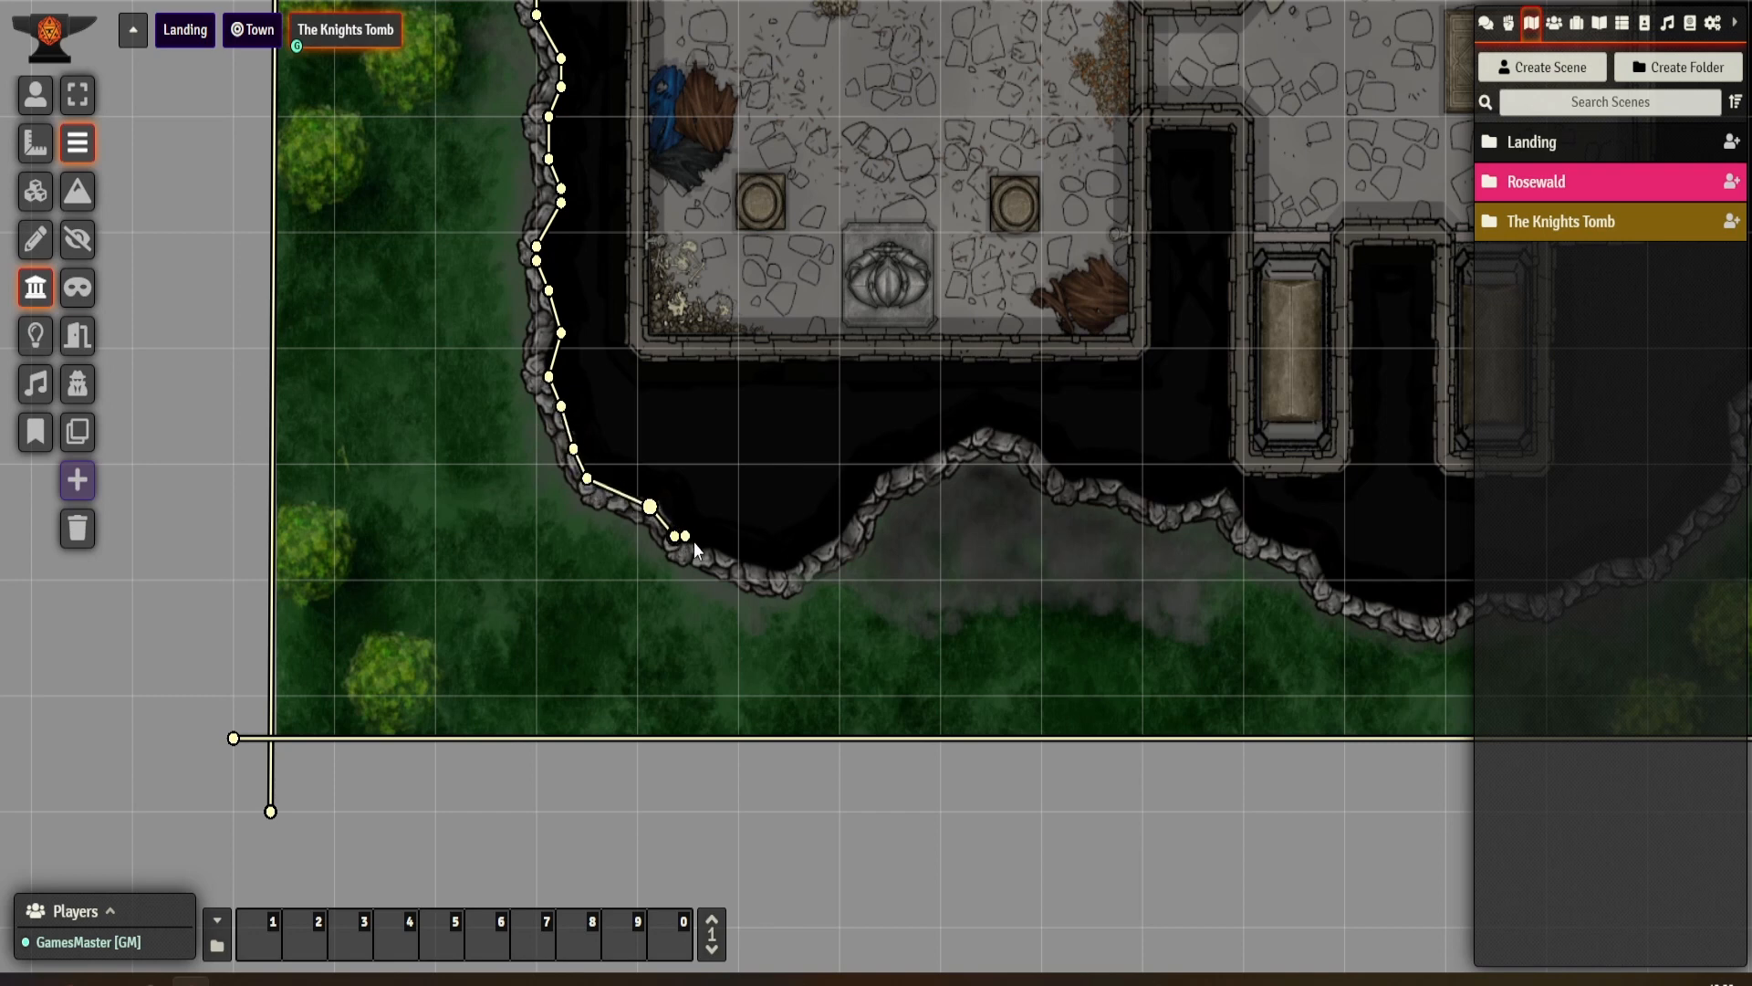
# - Continue the chained walls along the southern rock edge below the large hall, over the inward bulge
pyautogui.keyDown('ctrl'); pyautogui.click(763, 564); pyautogui.keyUp('ctrl')
pyautogui.keyDown('ctrl'); pyautogui.click(790, 565); pyautogui.keyUp('ctrl')
pyautogui.keyDown('ctrl'); pyautogui.click(840, 550); pyautogui.keyUp('ctrl')
pyautogui.keyDown('ctrl'); pyautogui.click(879, 478); pyautogui.keyUp('ctrl')
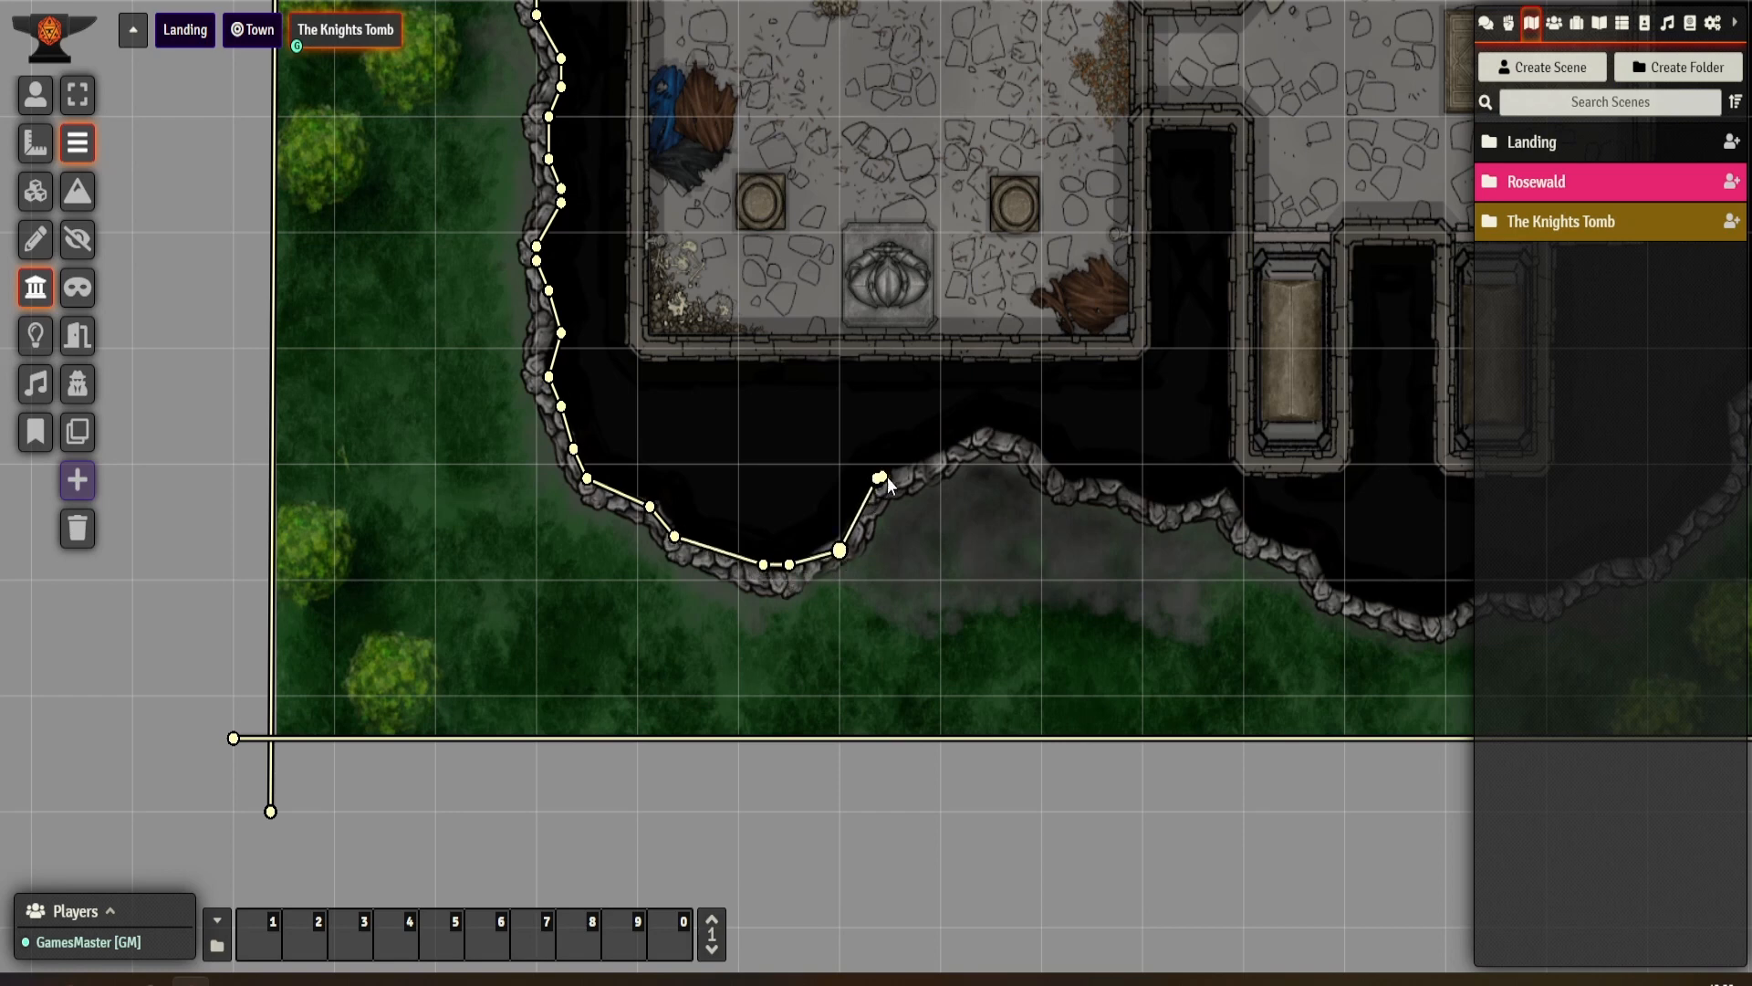
pyautogui.keyDown('ctrl'); pyautogui.click(991, 435); pyautogui.keyUp('ctrl')
pyautogui.keyDown('ctrl'); pyautogui.click(1041, 448); pyautogui.keyUp('ctrl')
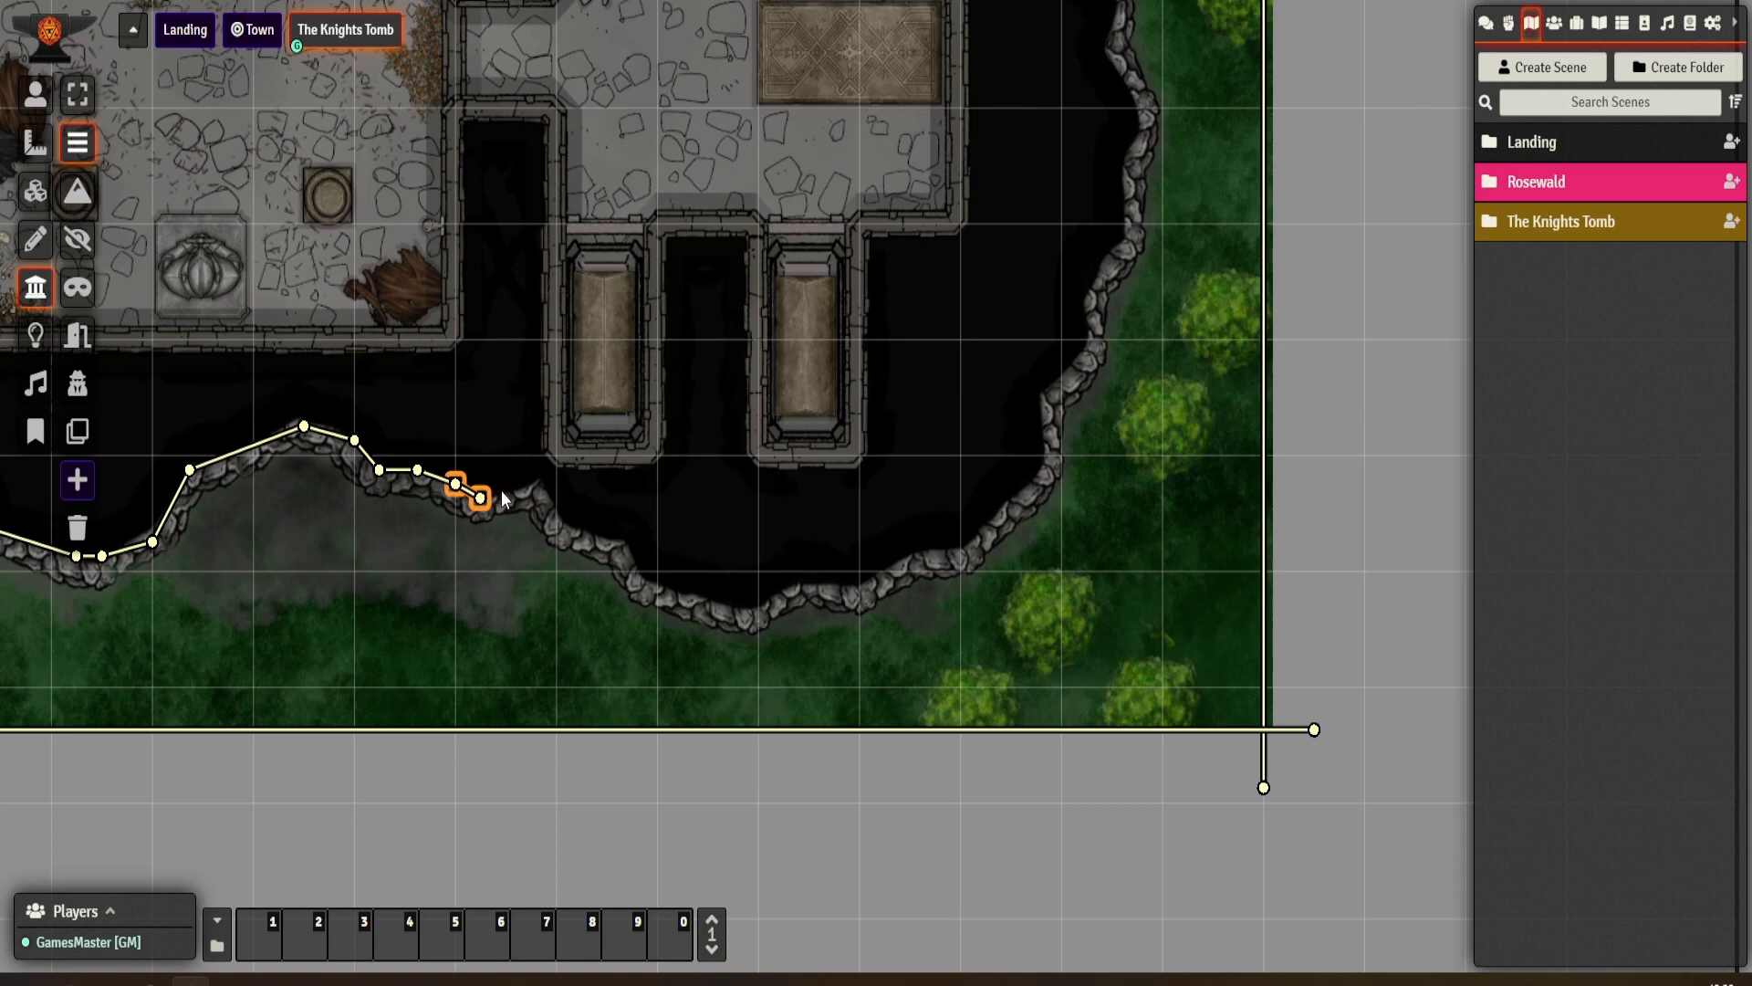
# - Trace the chained walls along the southern rock edge beneath the two lower sarcophagus alcoves
pyautogui.keyDown('ctrl'); pyautogui.click(576, 529); pyautogui.keyUp('ctrl')
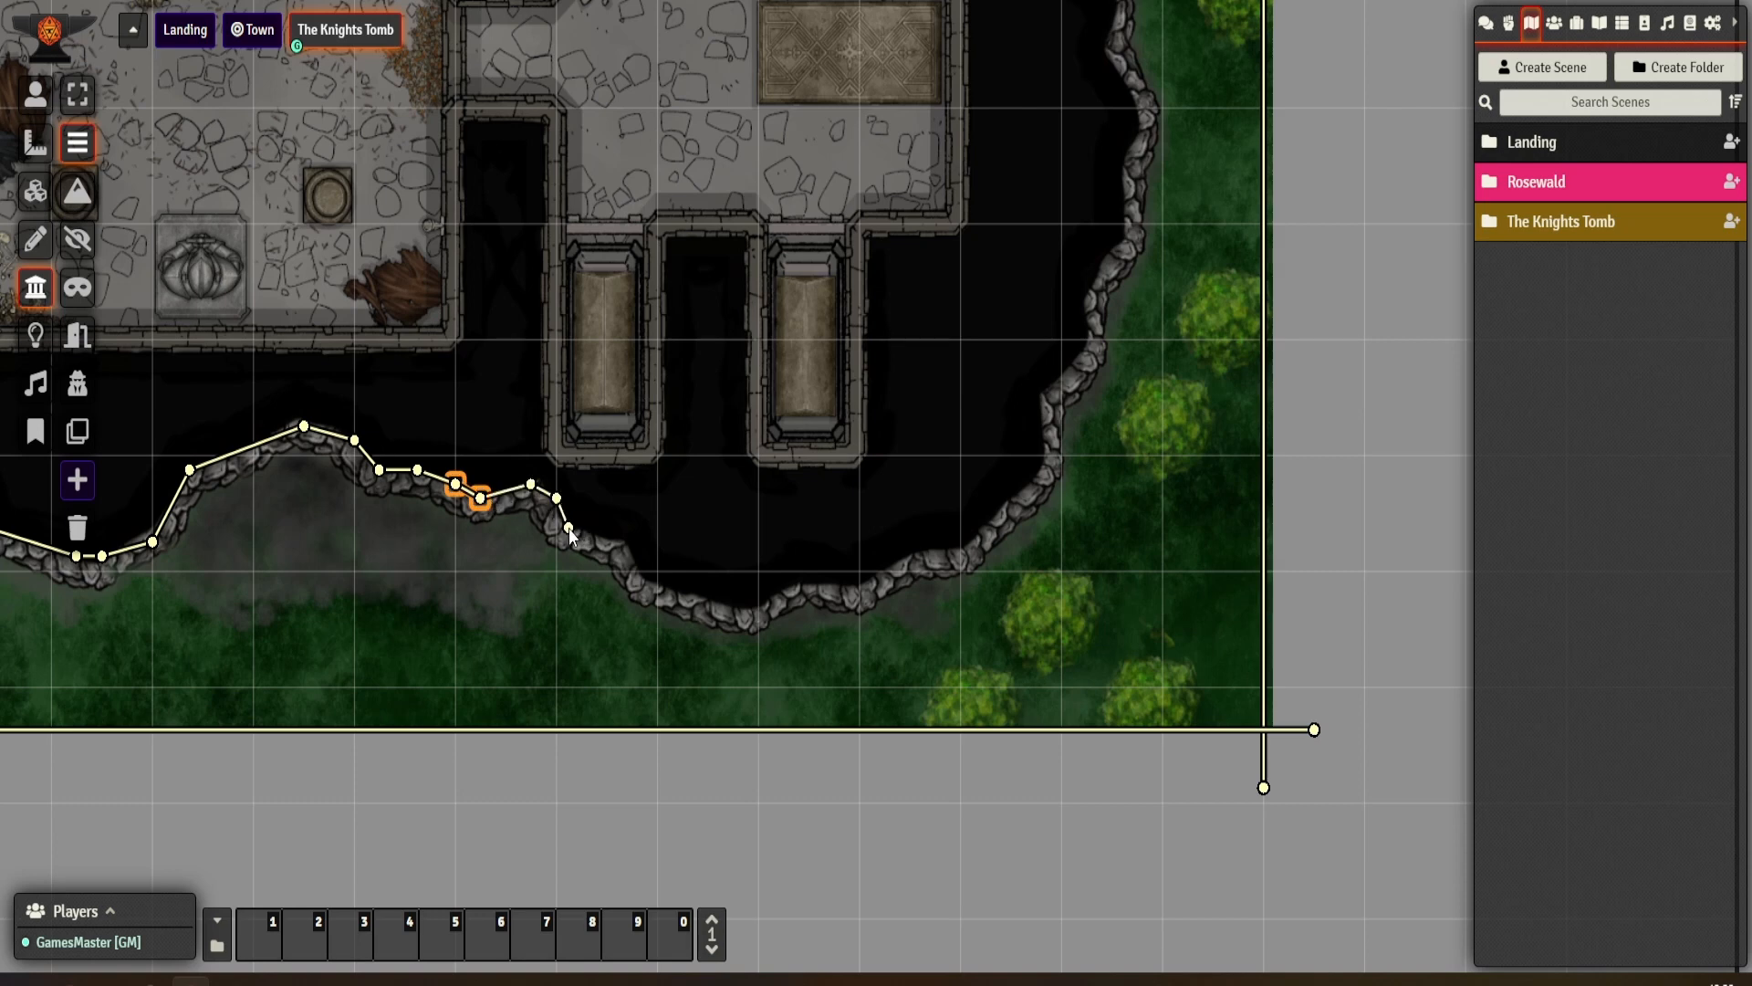
pyautogui.keyDown('ctrl'); pyautogui.click(628, 545); pyautogui.keyUp('ctrl')
pyautogui.keyDown('ctrl'); pyautogui.click(643, 573); pyautogui.keyUp('ctrl')
pyautogui.keyDown('ctrl'); pyautogui.click(683, 599); pyautogui.keyUp('ctrl')
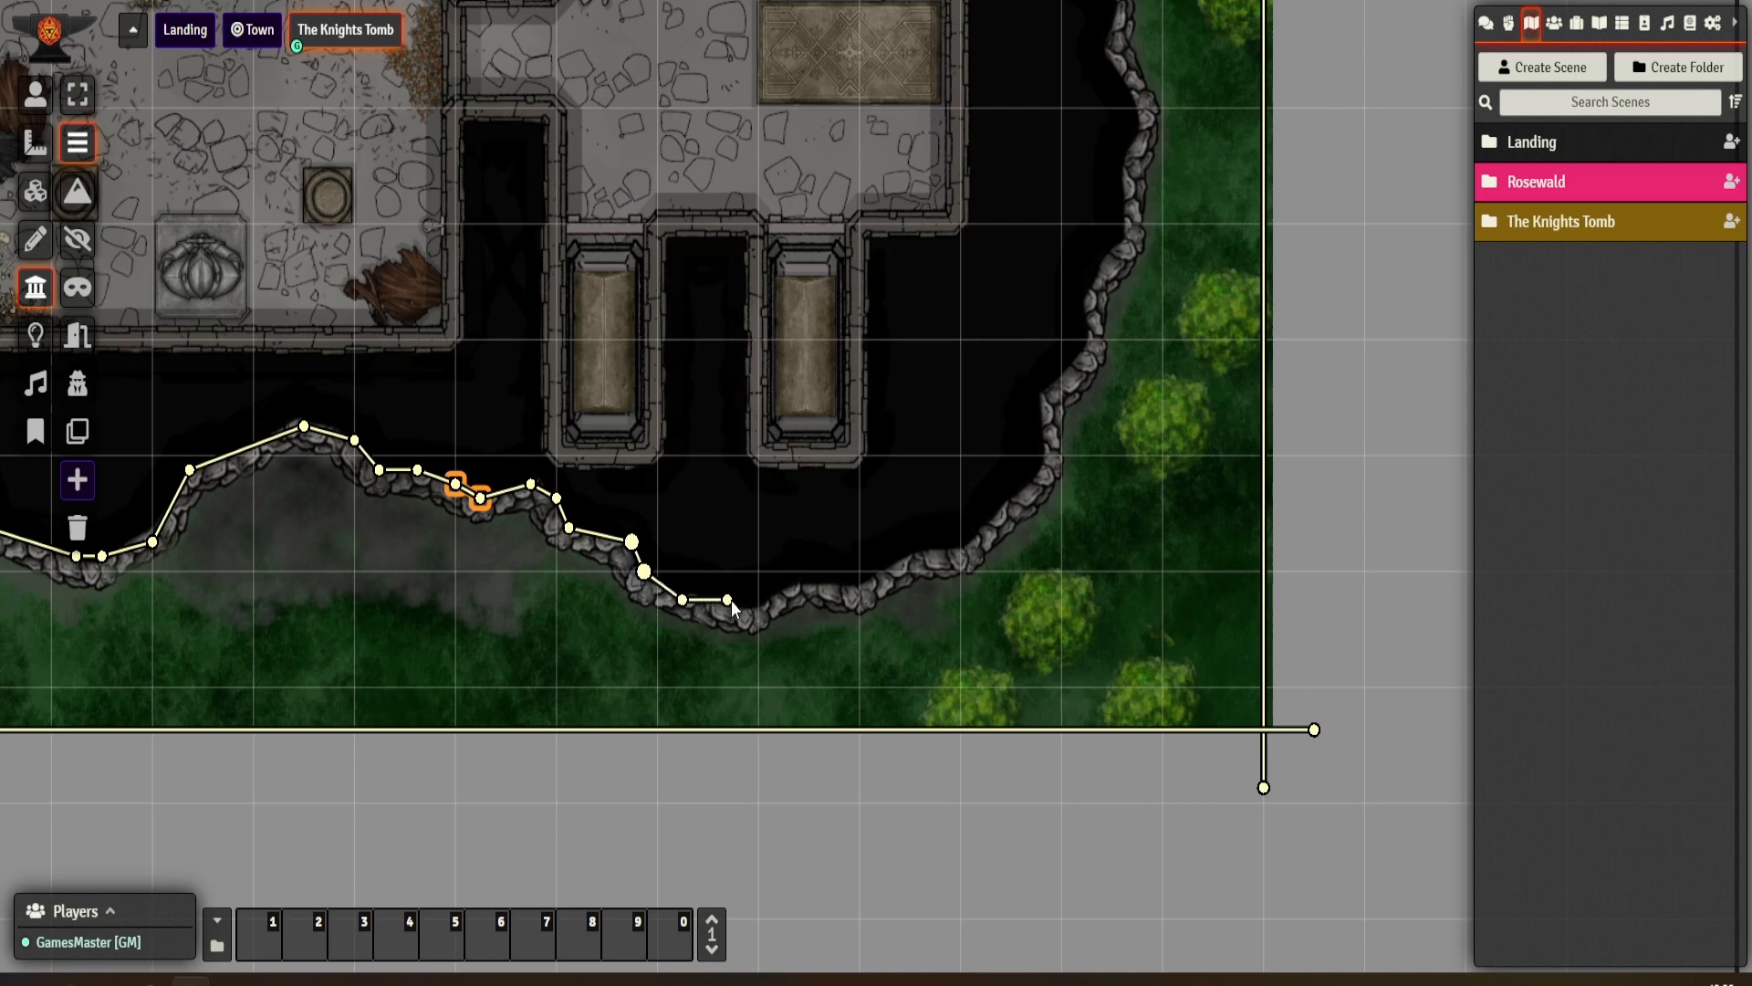
pyautogui.keyDown('ctrl'); pyautogui.click(759, 610); pyautogui.keyUp('ctrl')
pyautogui.keyDown('ctrl'); pyautogui.click(794, 586); pyautogui.keyUp('ctrl')
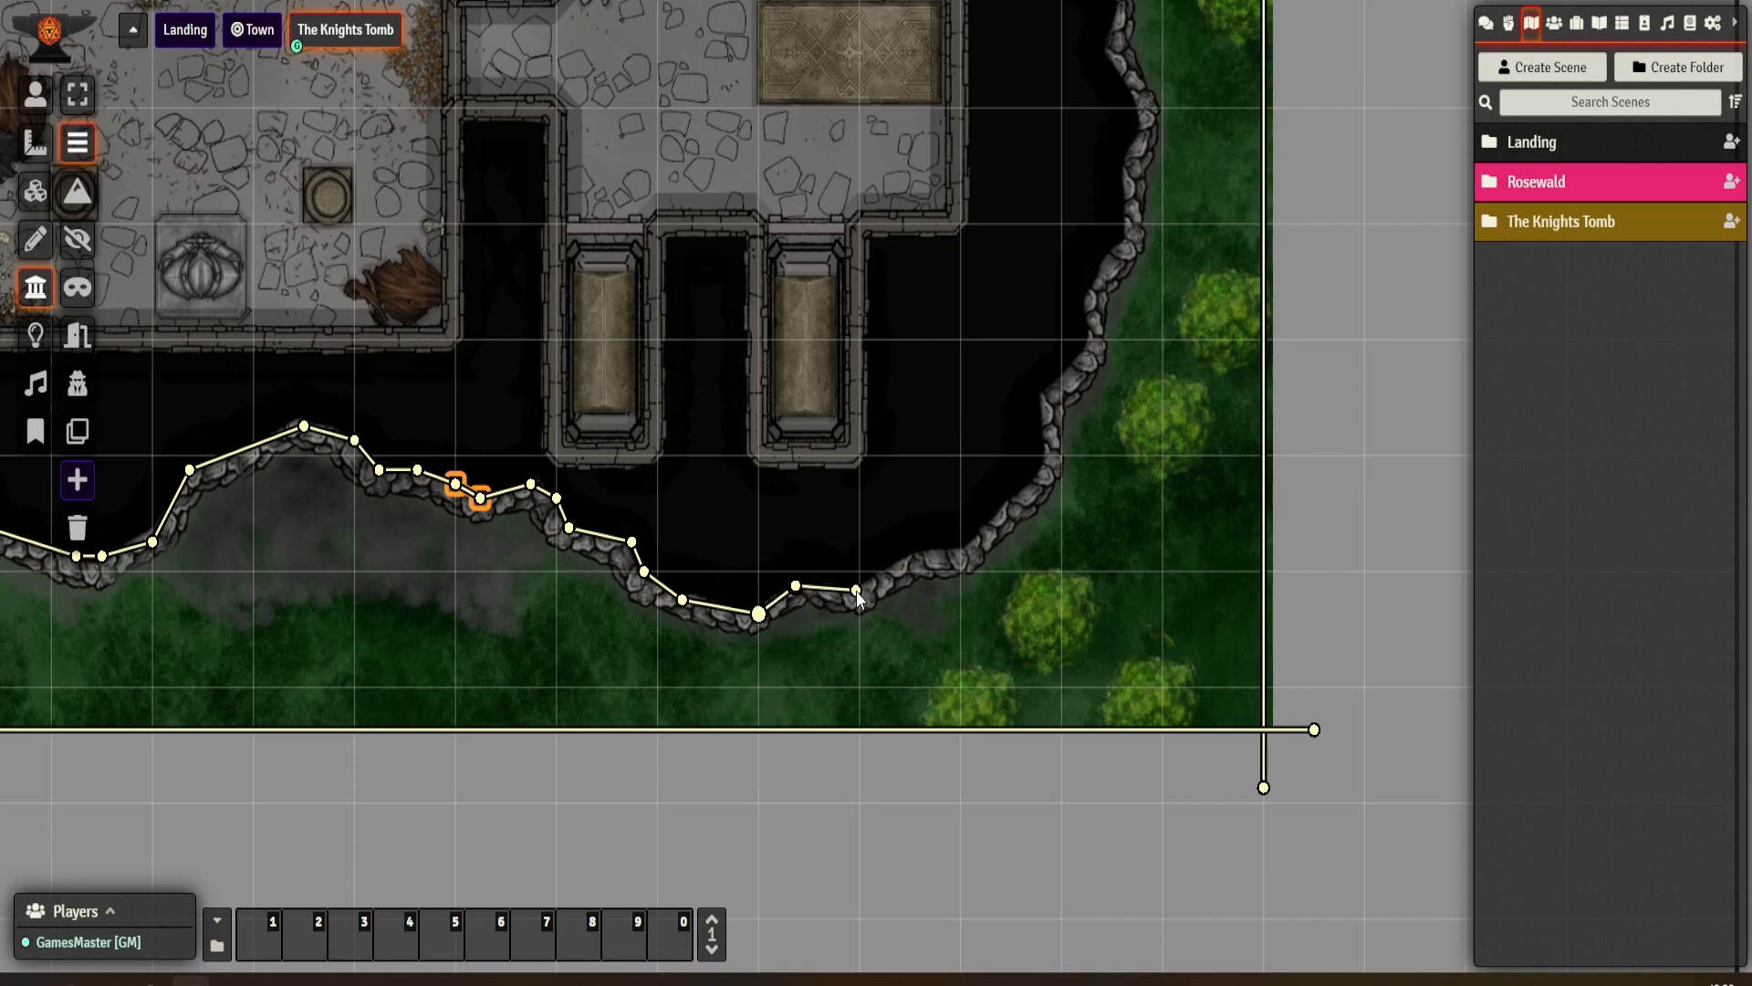
pyautogui.keyDown('ctrl'); pyautogui.click(860, 588); pyautogui.keyUp('ctrl')
# - Continue the chained walls around the southeast corner and up the rock edge east of the burial chamber
pyautogui.moveTo(944, 520); pyautogui.dragTo(701, 626)
pyautogui.click(621, 695)
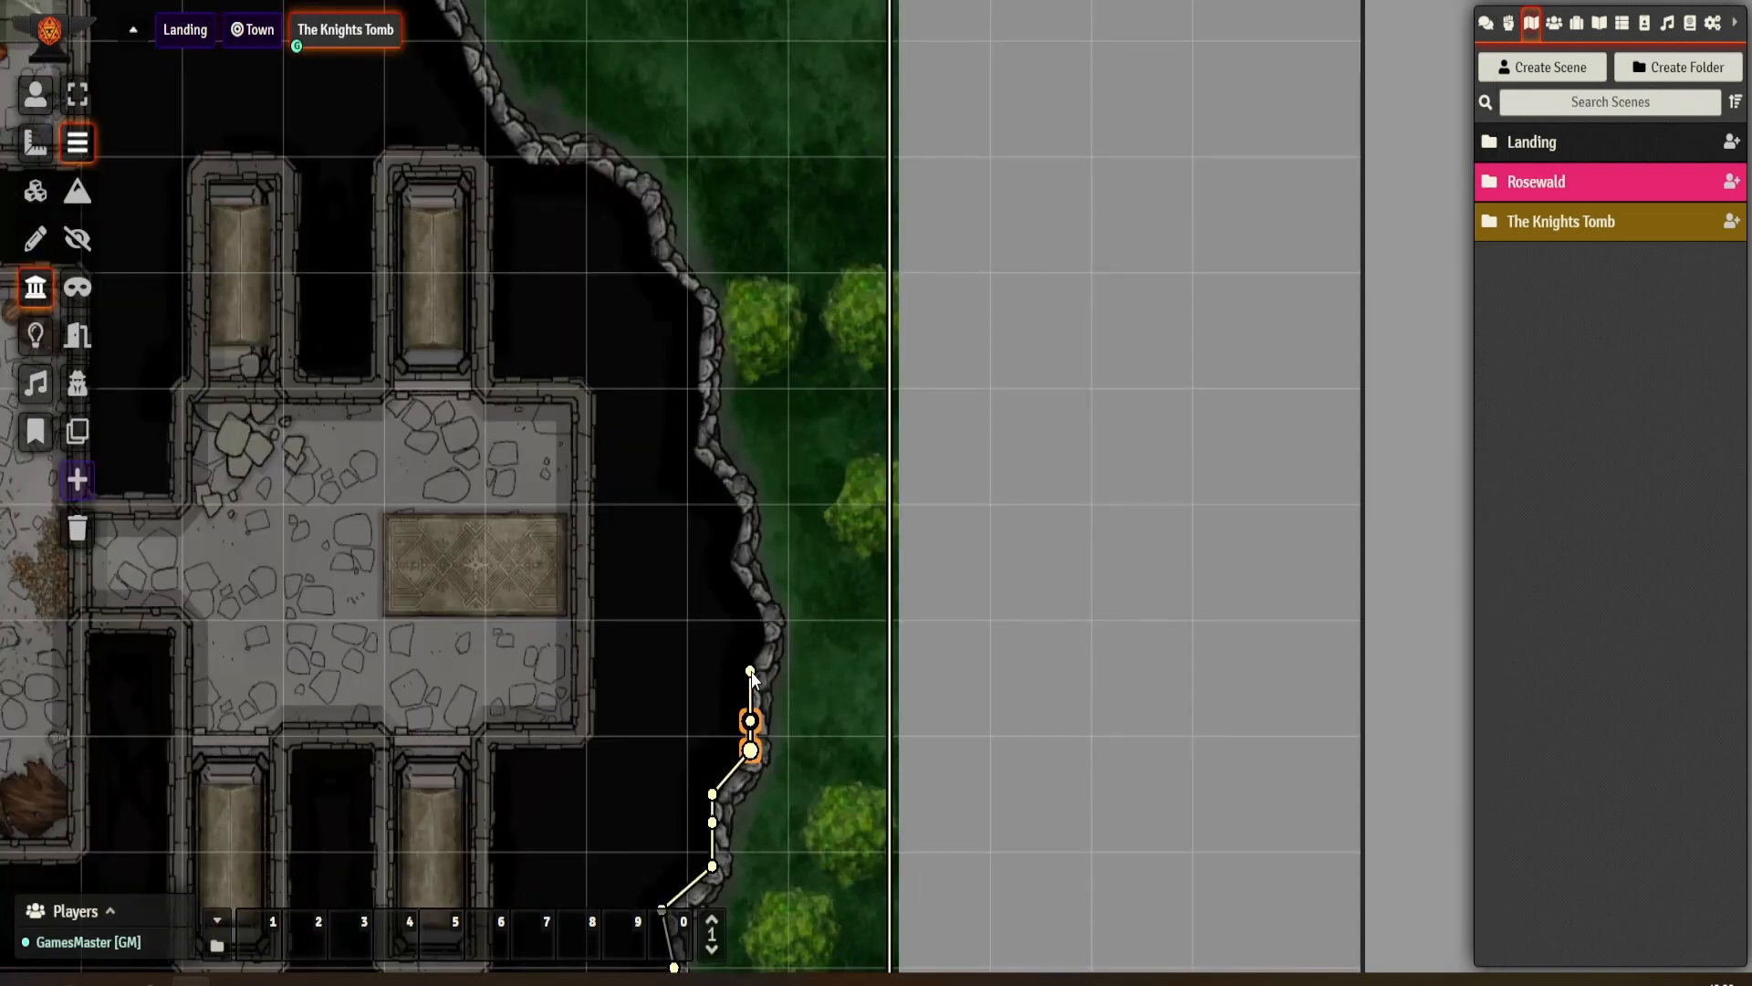
pyautogui.keyDown('ctrl'); pyautogui.click(758, 659); pyautogui.keyUp('ctrl')
pyautogui.keyDown('ctrl'); pyautogui.click(763, 649); pyautogui.keyUp('ctrl')
pyautogui.keyDown('ctrl'); pyautogui.click(738, 563); pyautogui.keyUp('ctrl')
pyautogui.keyDown('ctrl'); pyautogui.click(739, 518); pyautogui.keyUp('ctrl')
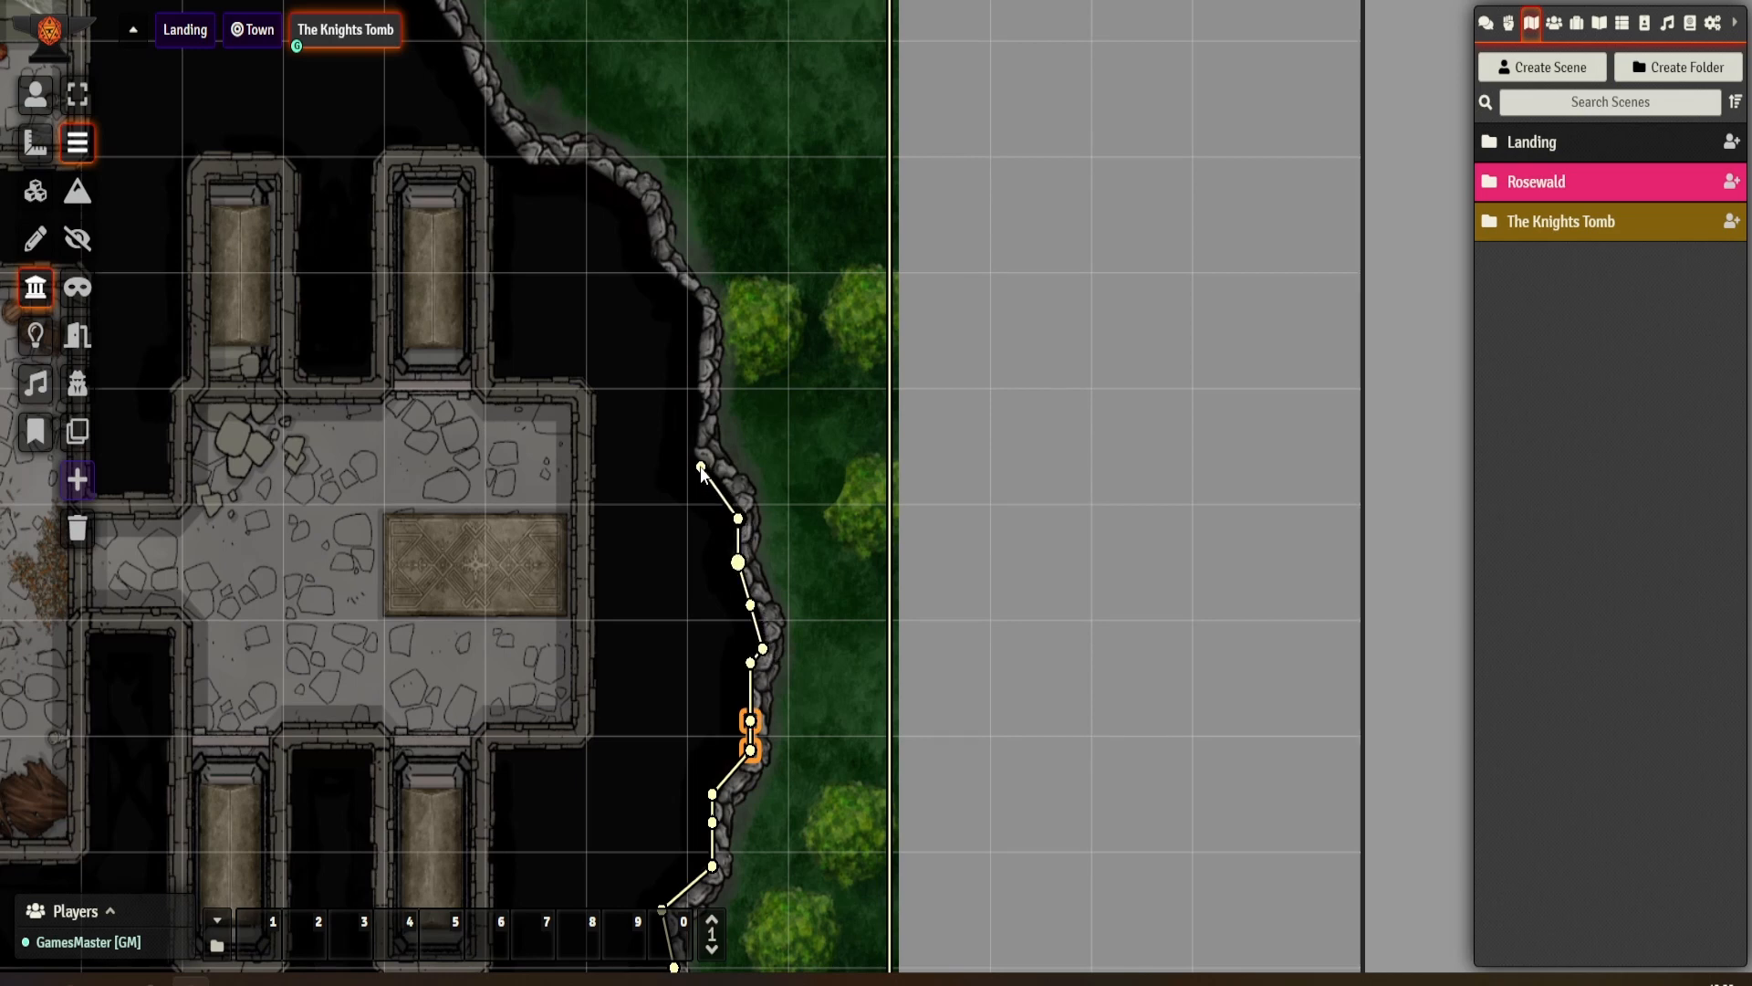
pyautogui.keyDown('ctrl'); pyautogui.click(699, 460); pyautogui.keyUp('ctrl')
pyautogui.keyDown('ctrl'); pyautogui.click(702, 316); pyautogui.keyUp('ctrl')
# - Extend the chained walls past the upper sarcophagus alcoves and along the long diagonal rock edge to the northwest
pyautogui.moveTo(689, 316); pyautogui.dragTo(941, 718)
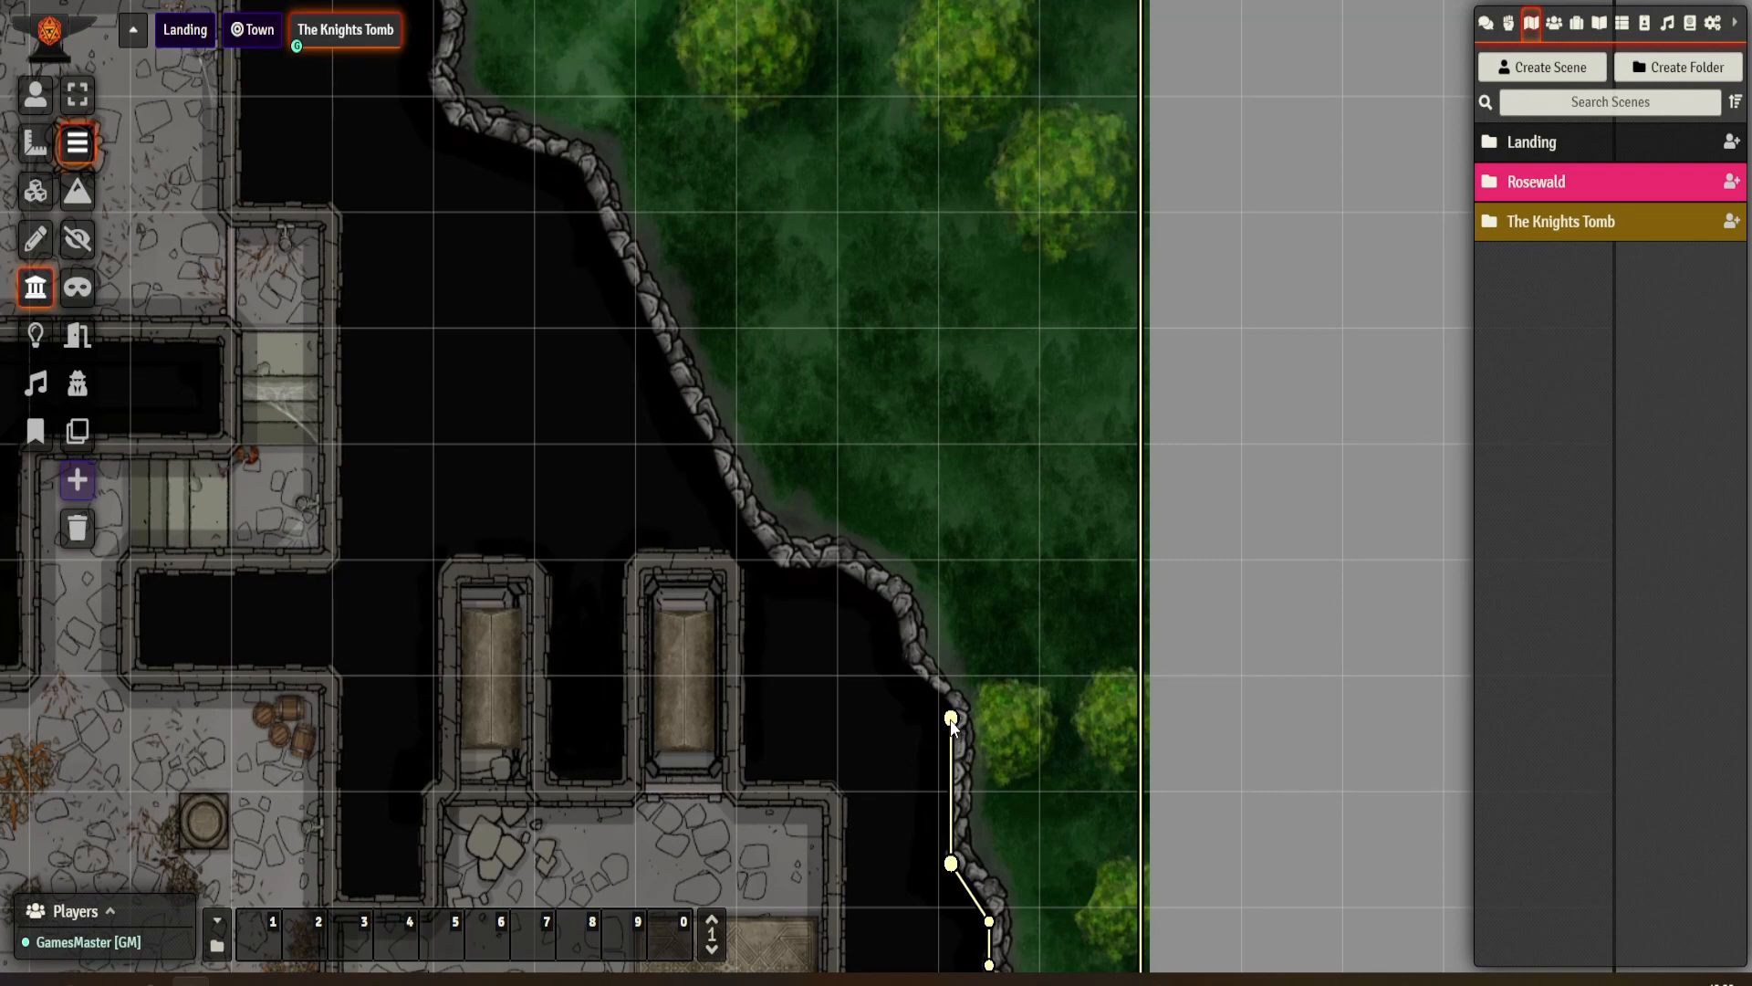
pyautogui.moveTo(951, 716); pyautogui.dragTo(936, 701)
pyautogui.keyDown('ctrl'); pyautogui.click(914, 675); pyautogui.keyUp('ctrl')
pyautogui.keyDown('ctrl'); pyautogui.click(900, 632); pyautogui.keyUp('ctrl')
pyautogui.keyDown('ctrl'); pyautogui.click(888, 602); pyautogui.keyUp('ctrl')
pyautogui.keyDown('ctrl'); pyautogui.click(838, 573); pyautogui.keyUp('ctrl')
pyautogui.keyDown('ctrl'); pyautogui.click(774, 573); pyautogui.keyUp('ctrl')
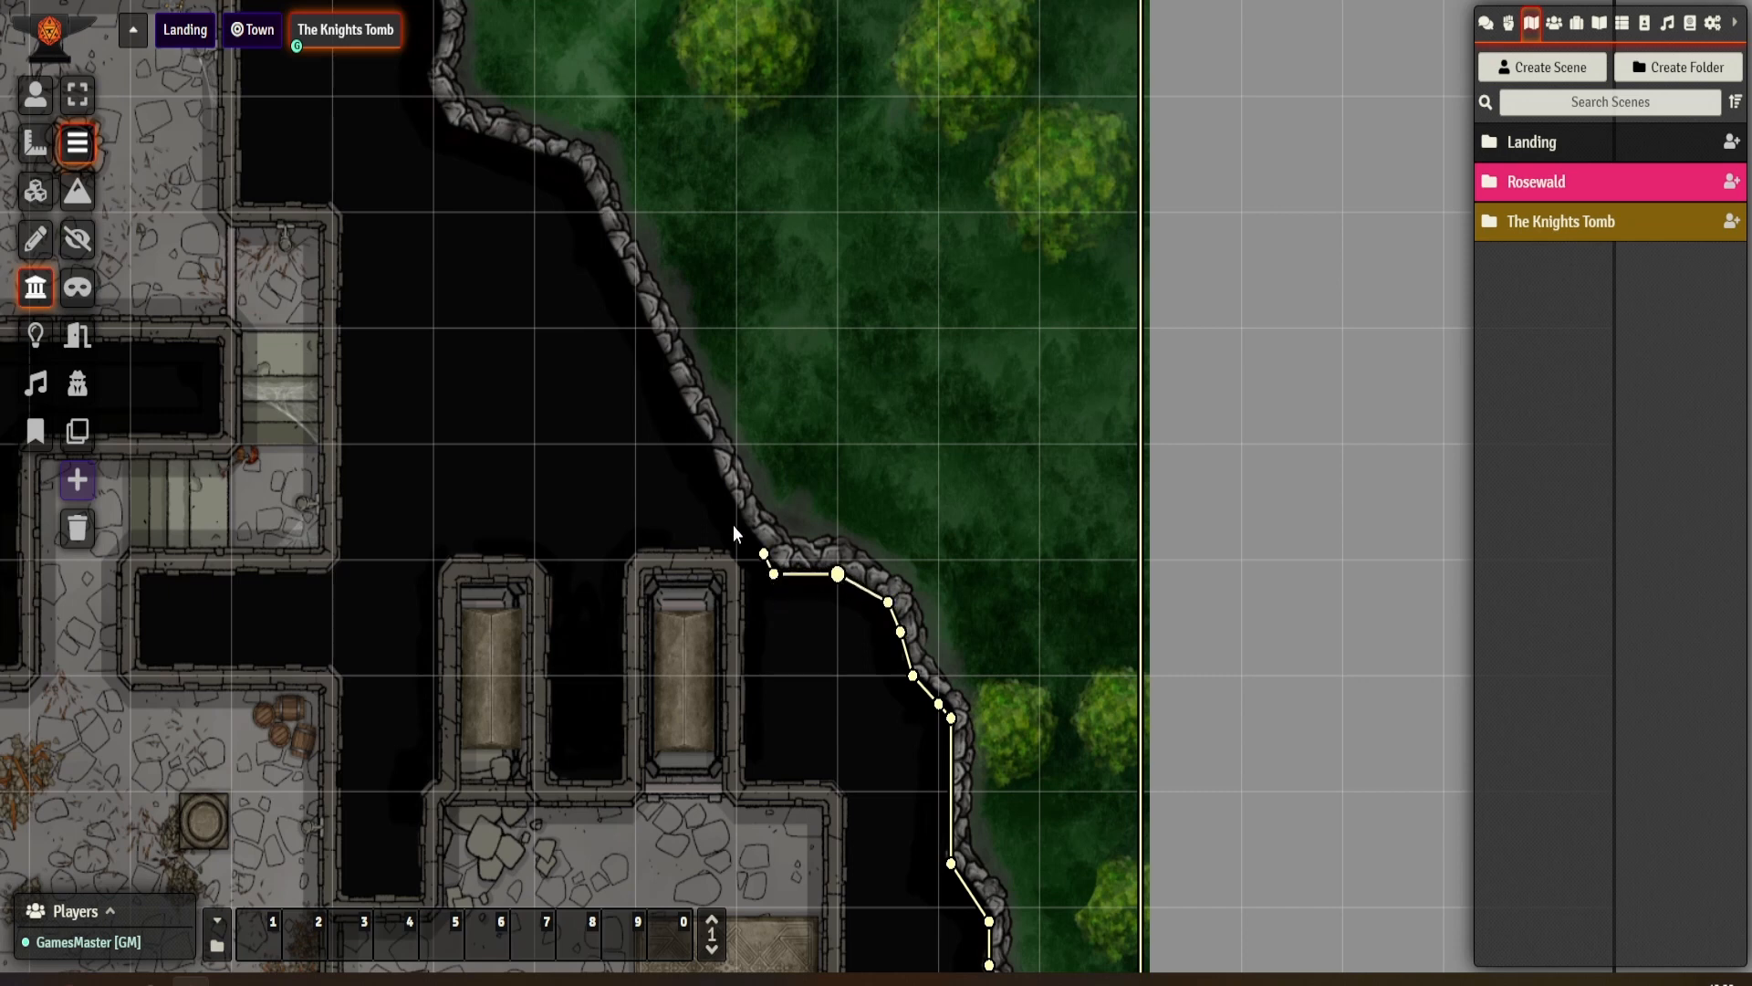
pyautogui.keyDown('ctrl'); pyautogui.click(573, 170); pyautogui.keyUp('ctrl')
# - Trace the chained walls from the top of the diagonal up the rock edge east of the upper room
pyautogui.moveTo(574, 201); pyautogui.dragTo(966, 603)
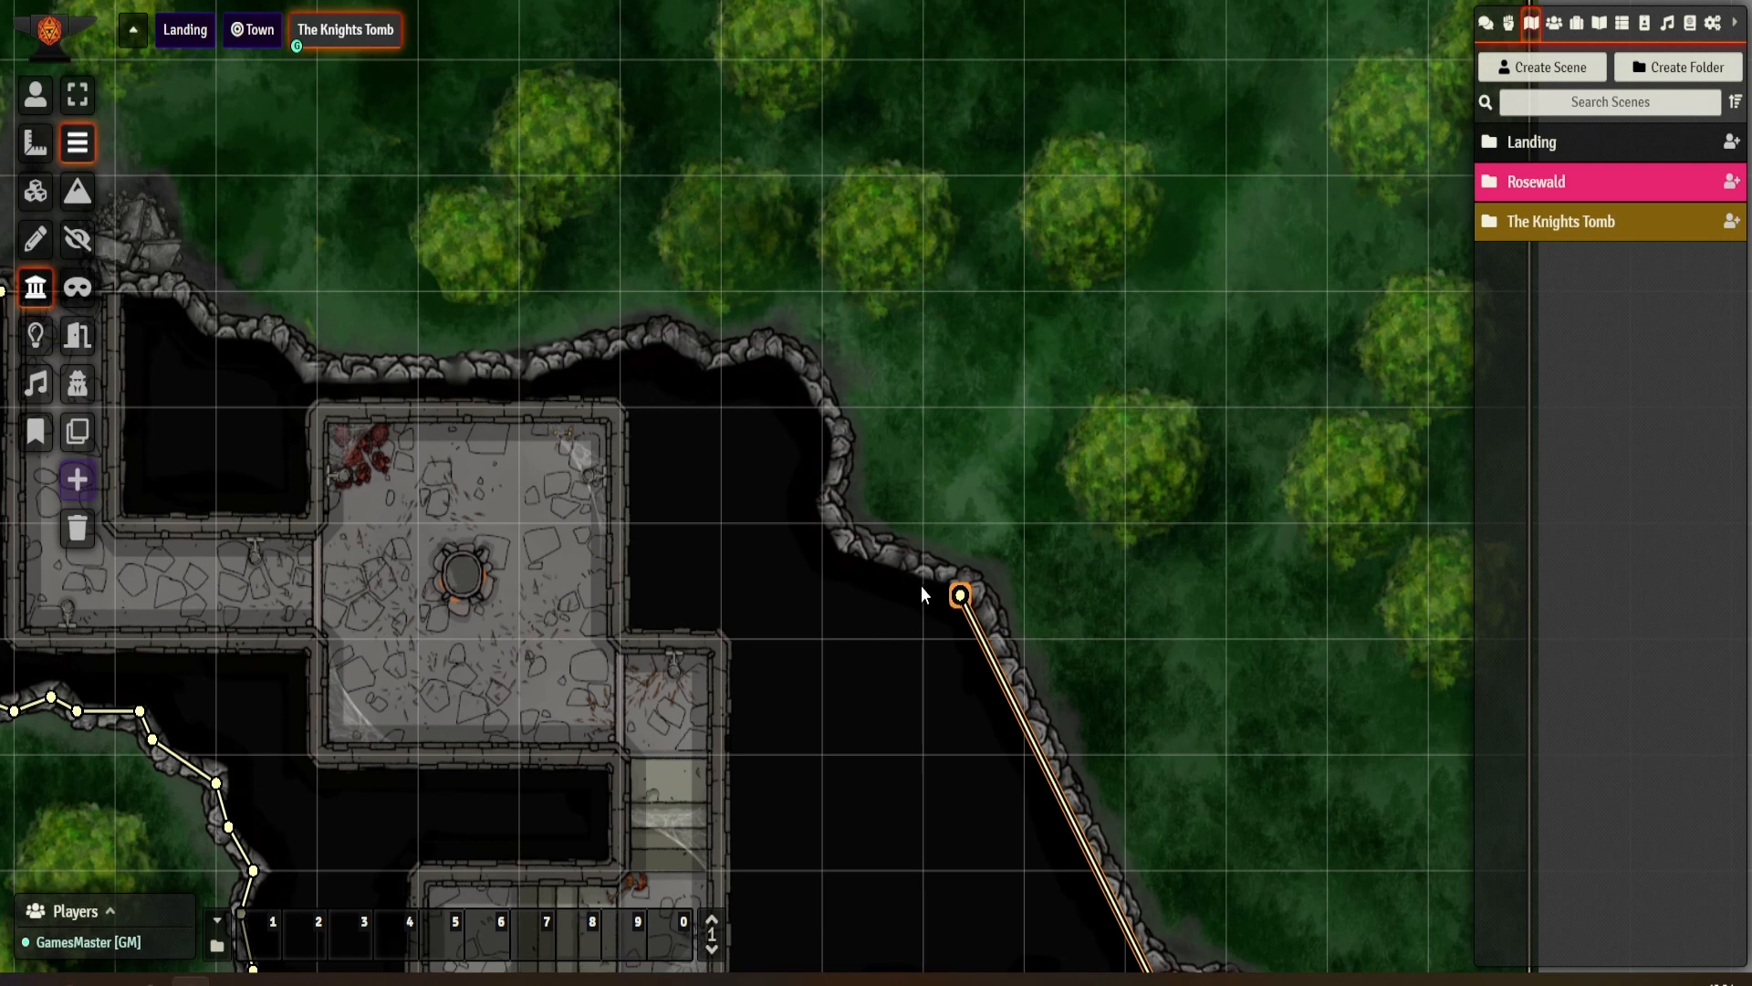
pyautogui.click(840, 555)
pyautogui.click(823, 507)
pyautogui.click(834, 466)
pyautogui.click(835, 436)
pyautogui.click(813, 403)
pyautogui.click(822, 408)
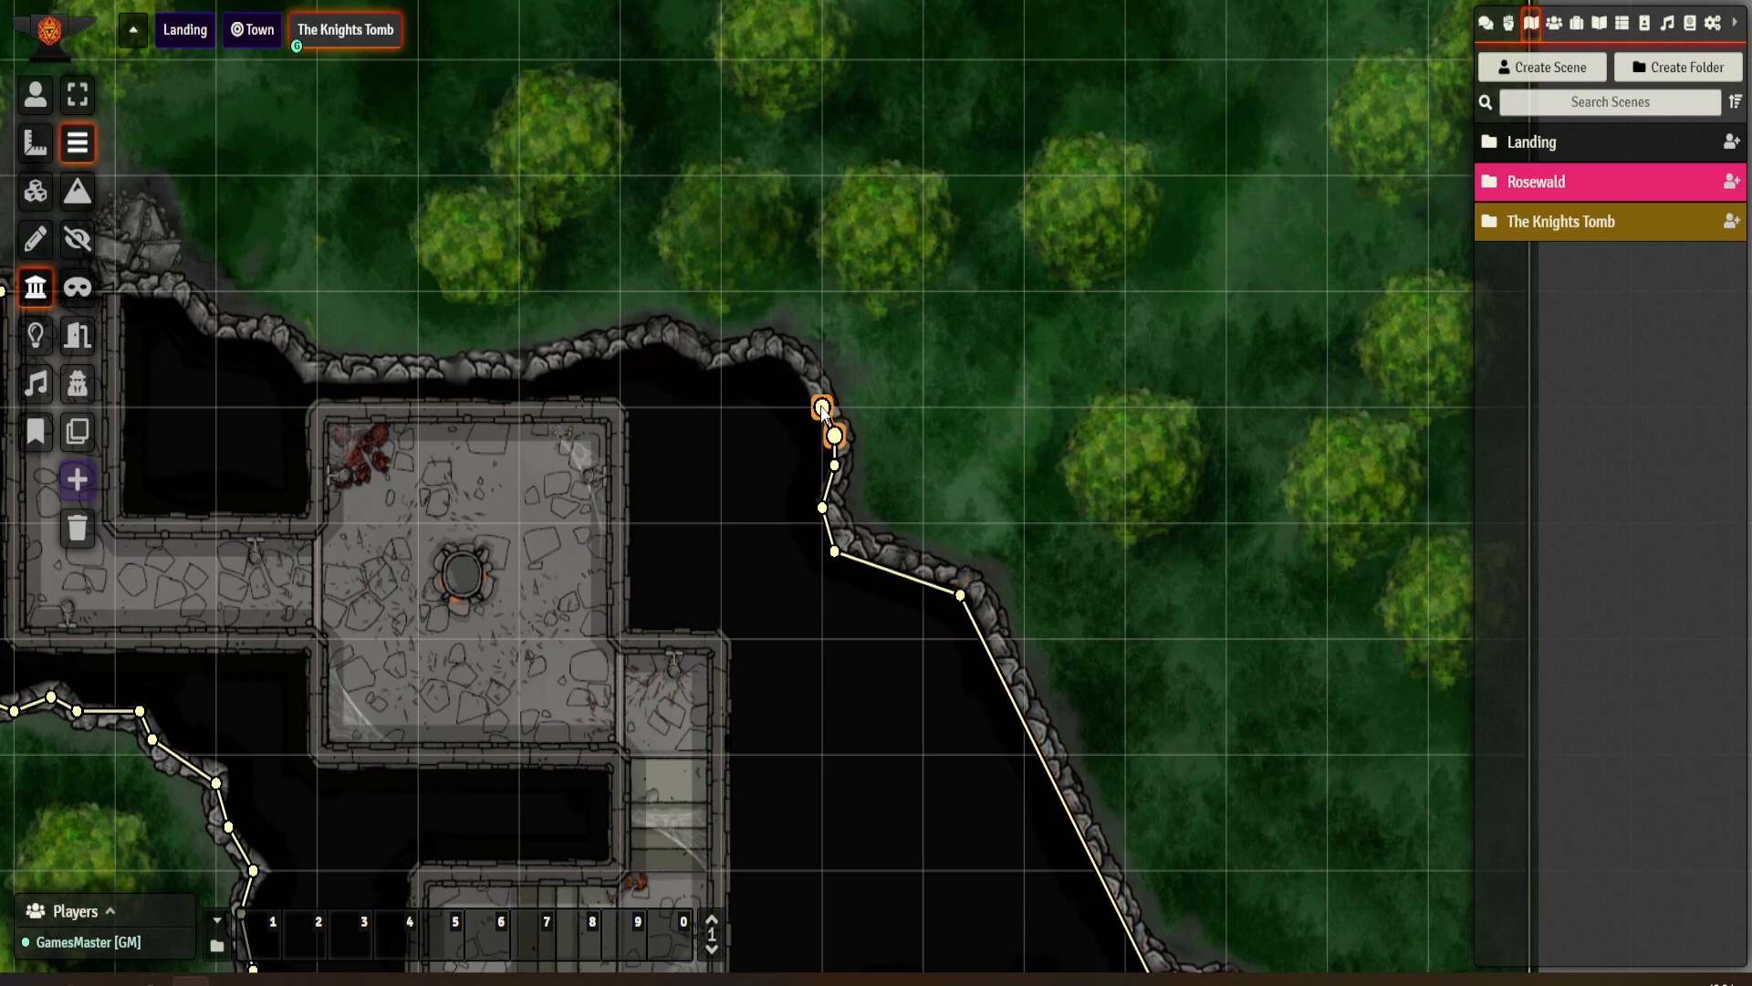
# - Trace the chained walls westward along the northern rock edge above the upper room, ending at the tomb entrance's east side
pyautogui.moveTo(772, 383); pyautogui.dragTo(796, 377)
pyautogui.click(769, 357)
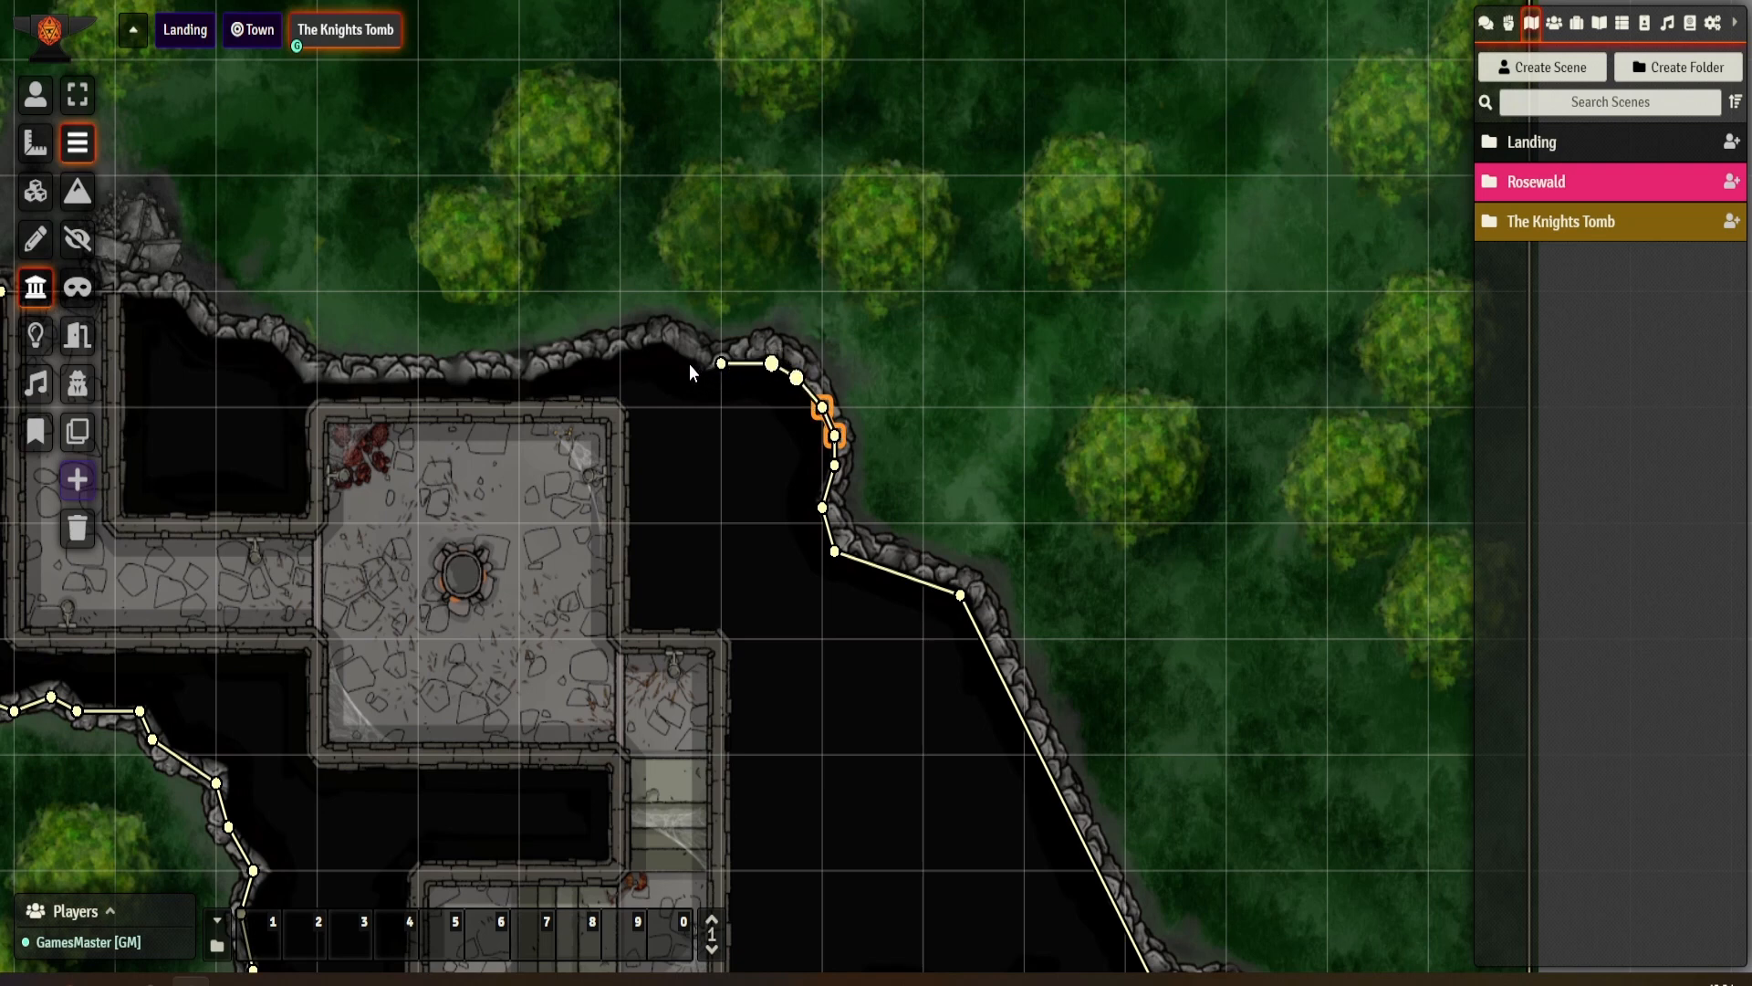
pyautogui.click(720, 368)
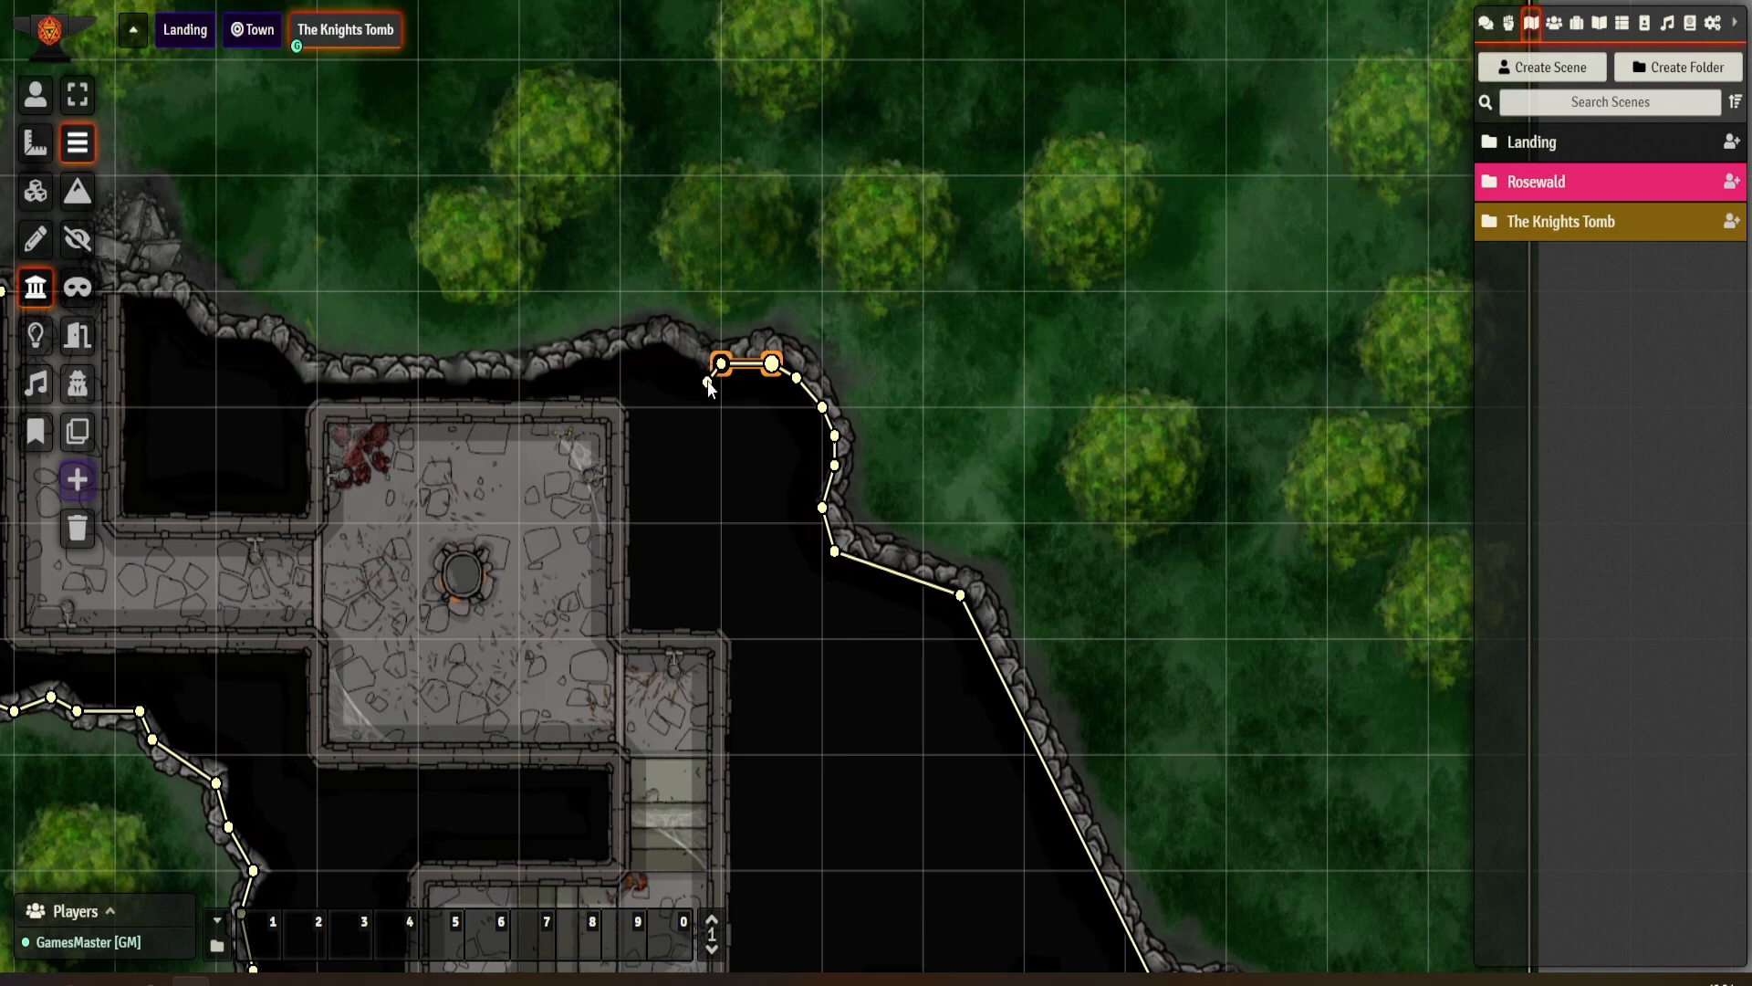
pyautogui.click(708, 374)
pyautogui.click(670, 350)
pyautogui.click(621, 350)
pyautogui.click(569, 365)
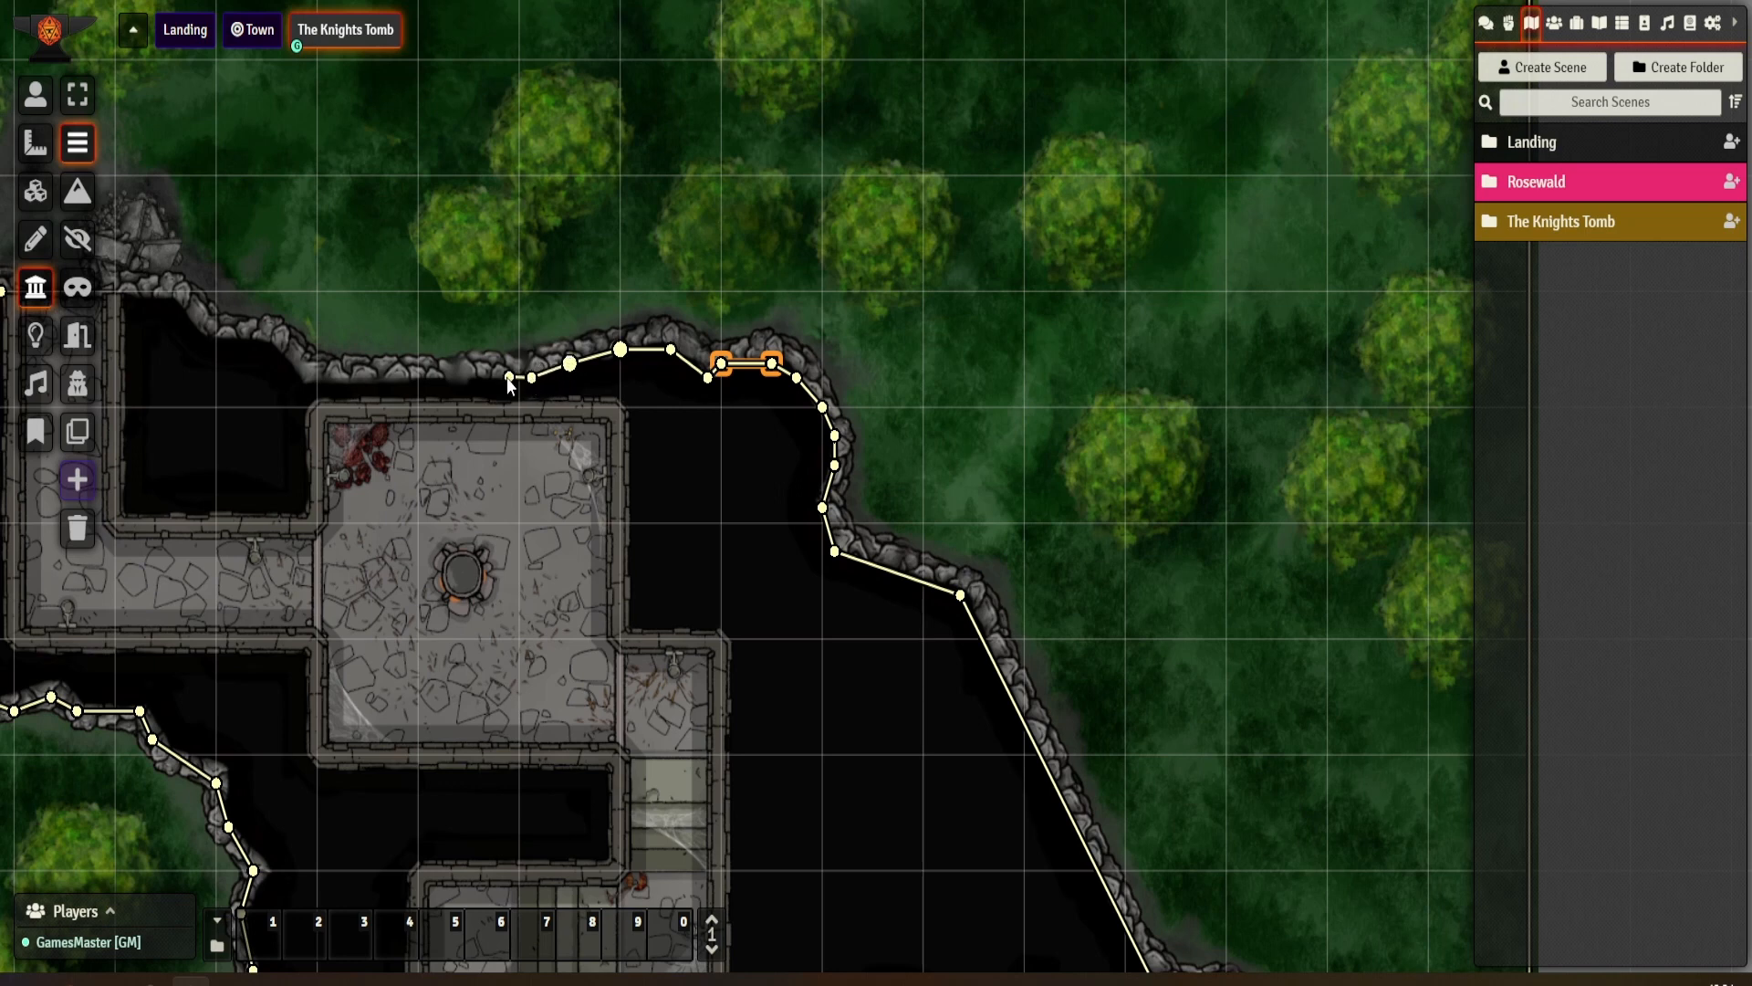
pyautogui.click(306, 378)
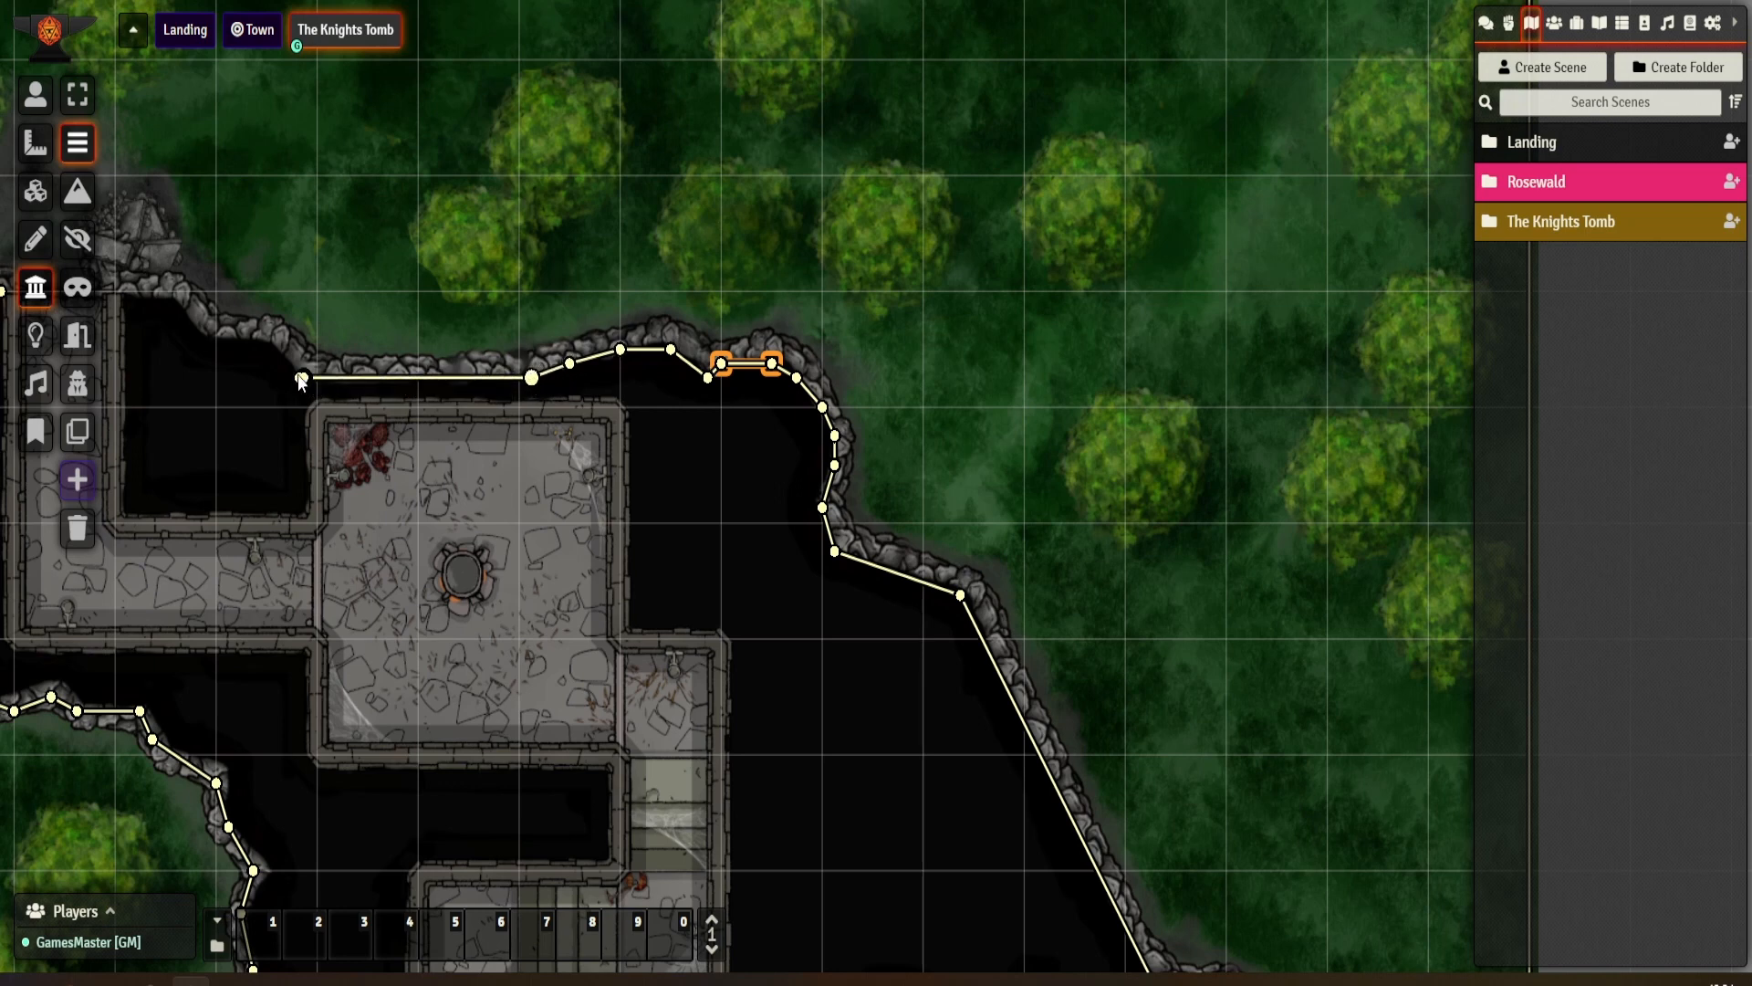
pyautogui.click(280, 349)
pyautogui.moveTo(190, 361)
pyautogui.mouseDown()
pyautogui.moveTo(621, 459)
pyautogui.moveTo(634, 411)
pyautogui.moveTo(572, 391)
pyautogui.mouseUp()
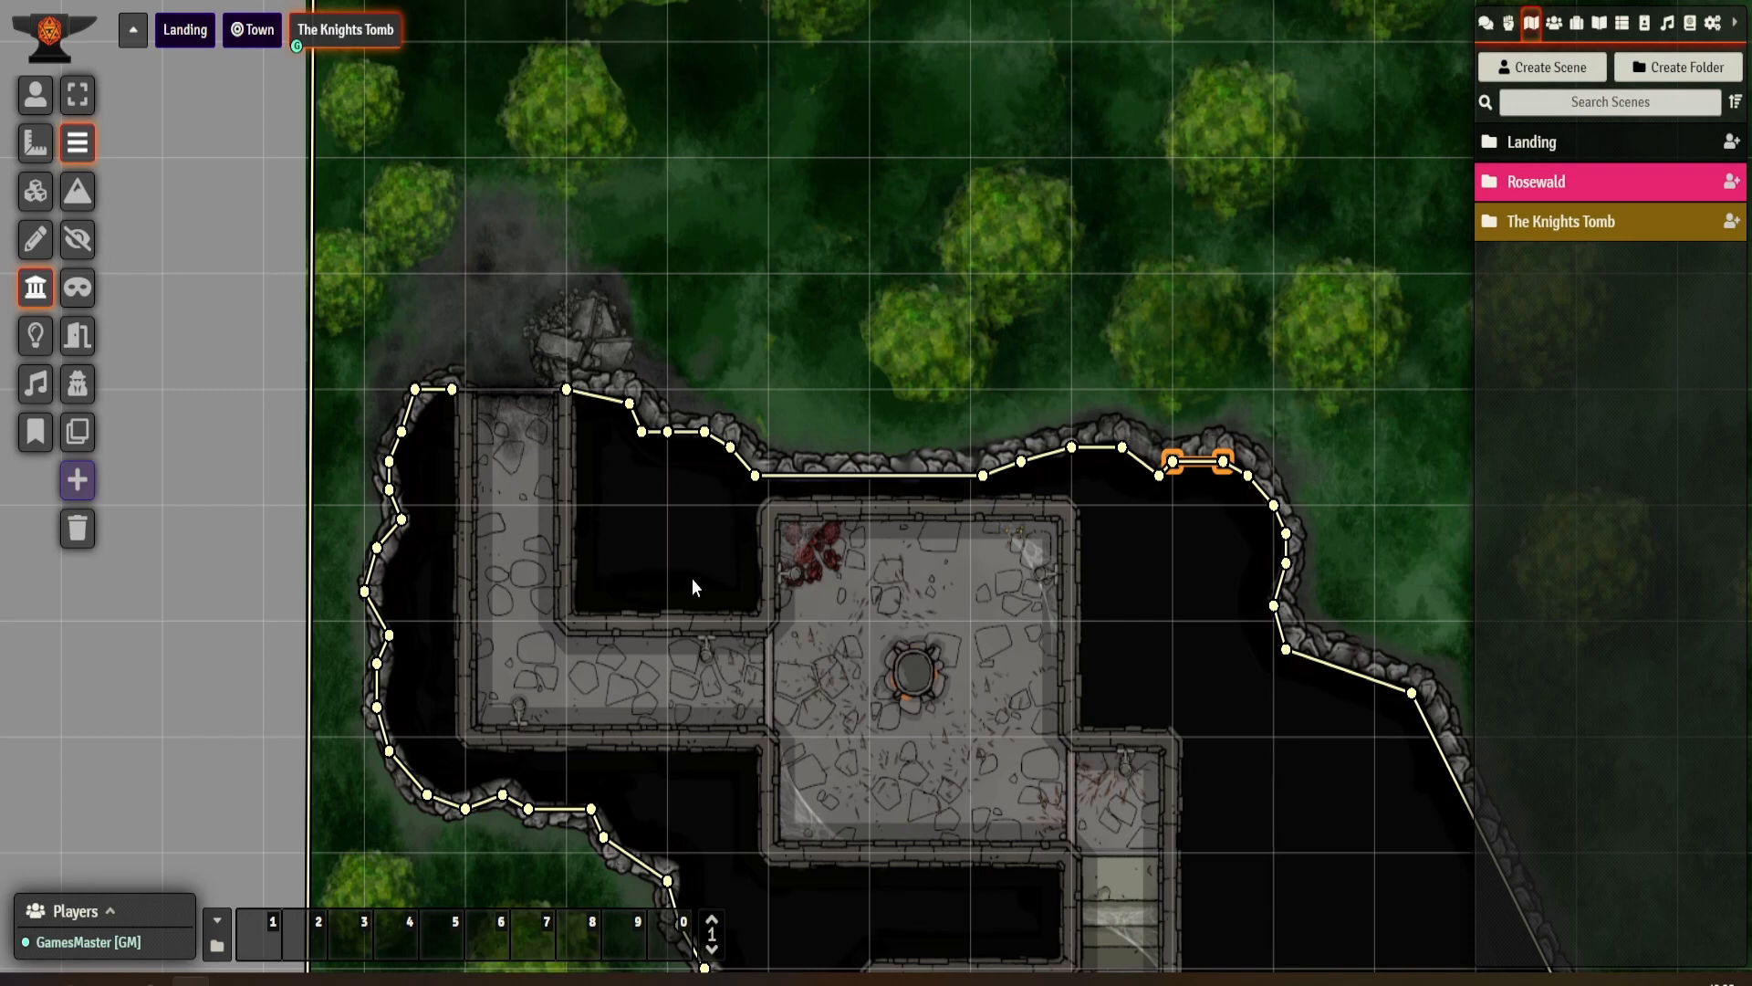
# - Join the cave wall to the entrance corridor's northwest corner and trace walls along the corridor's outer side and the upper room's southwest corner
pyautogui.moveTo(692, 577); pyautogui.dragTo(730, 309)
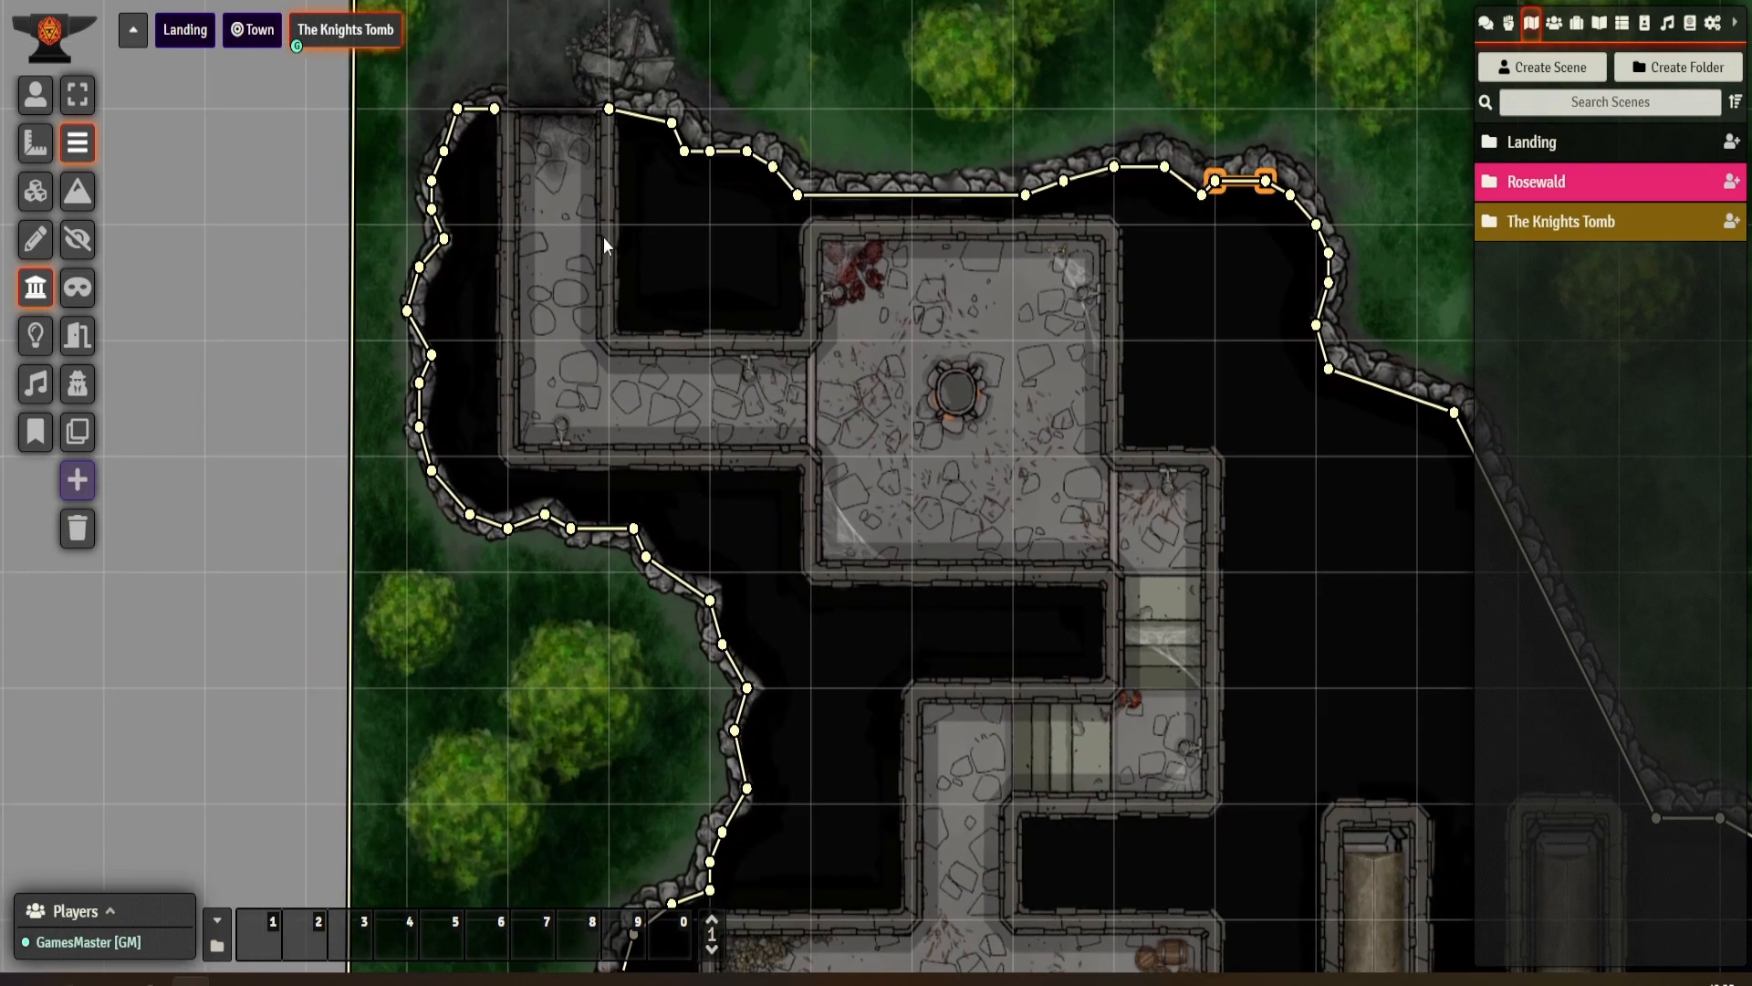
pyautogui.click(497, 111)
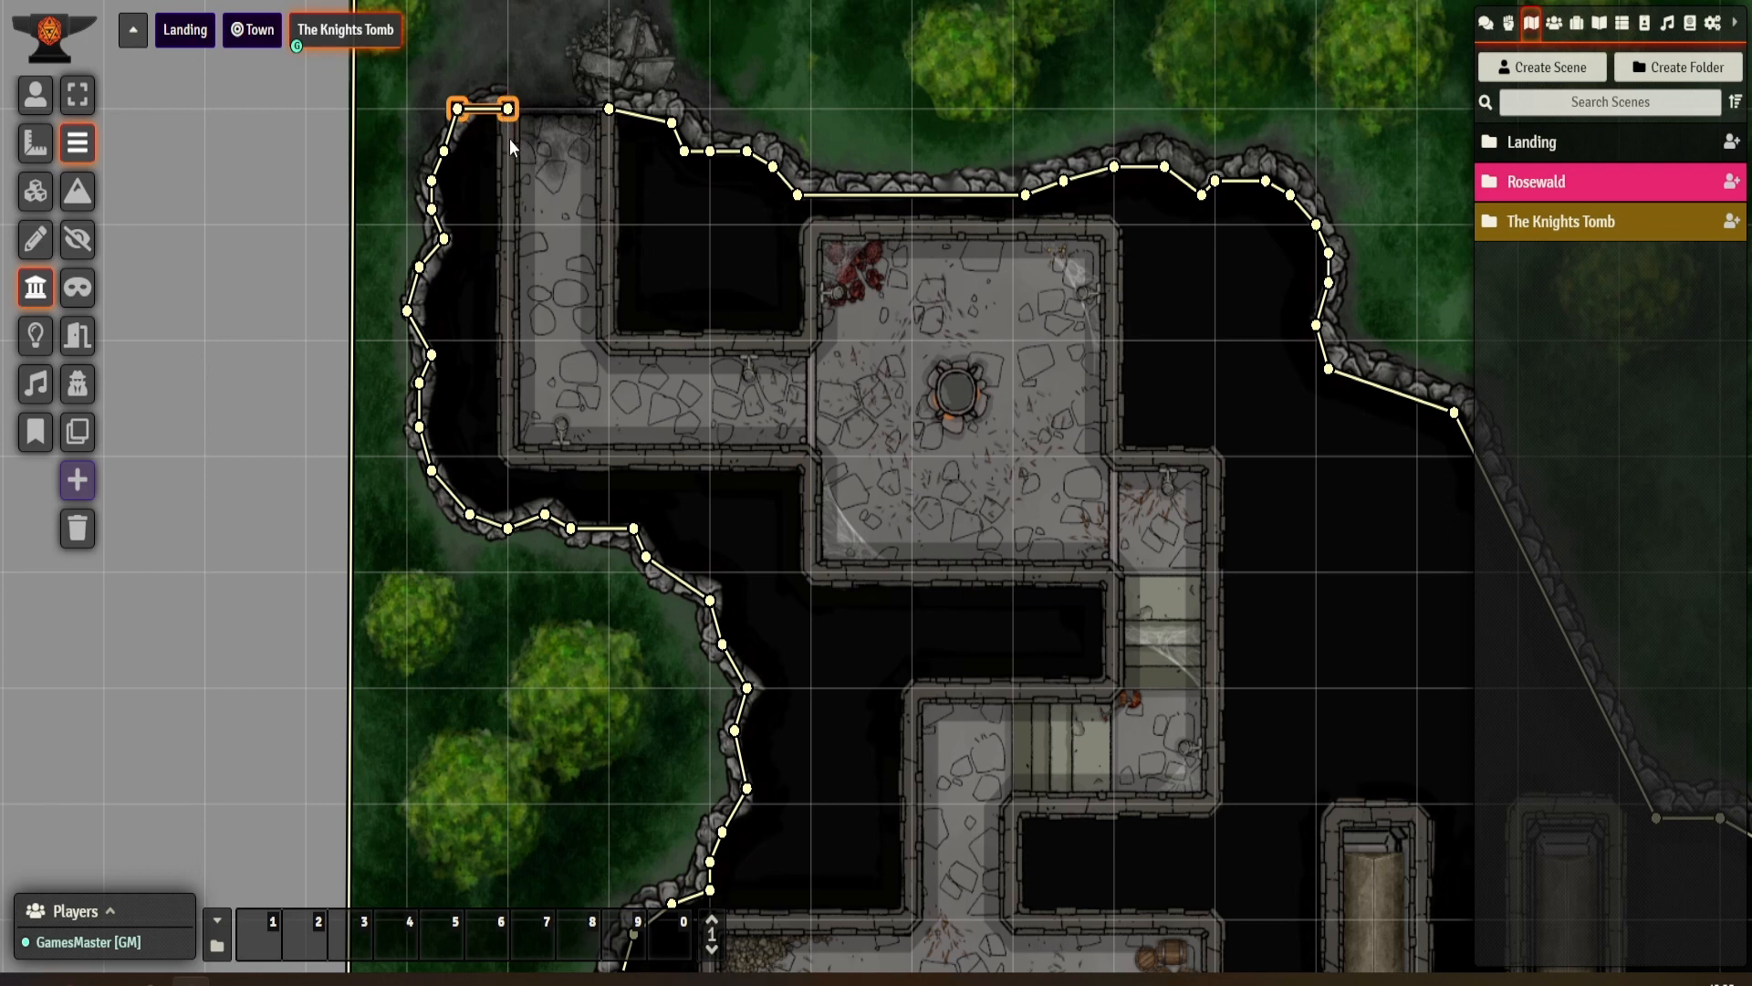
pyautogui.moveTo(510, 139); pyautogui.dragTo(512, 456)
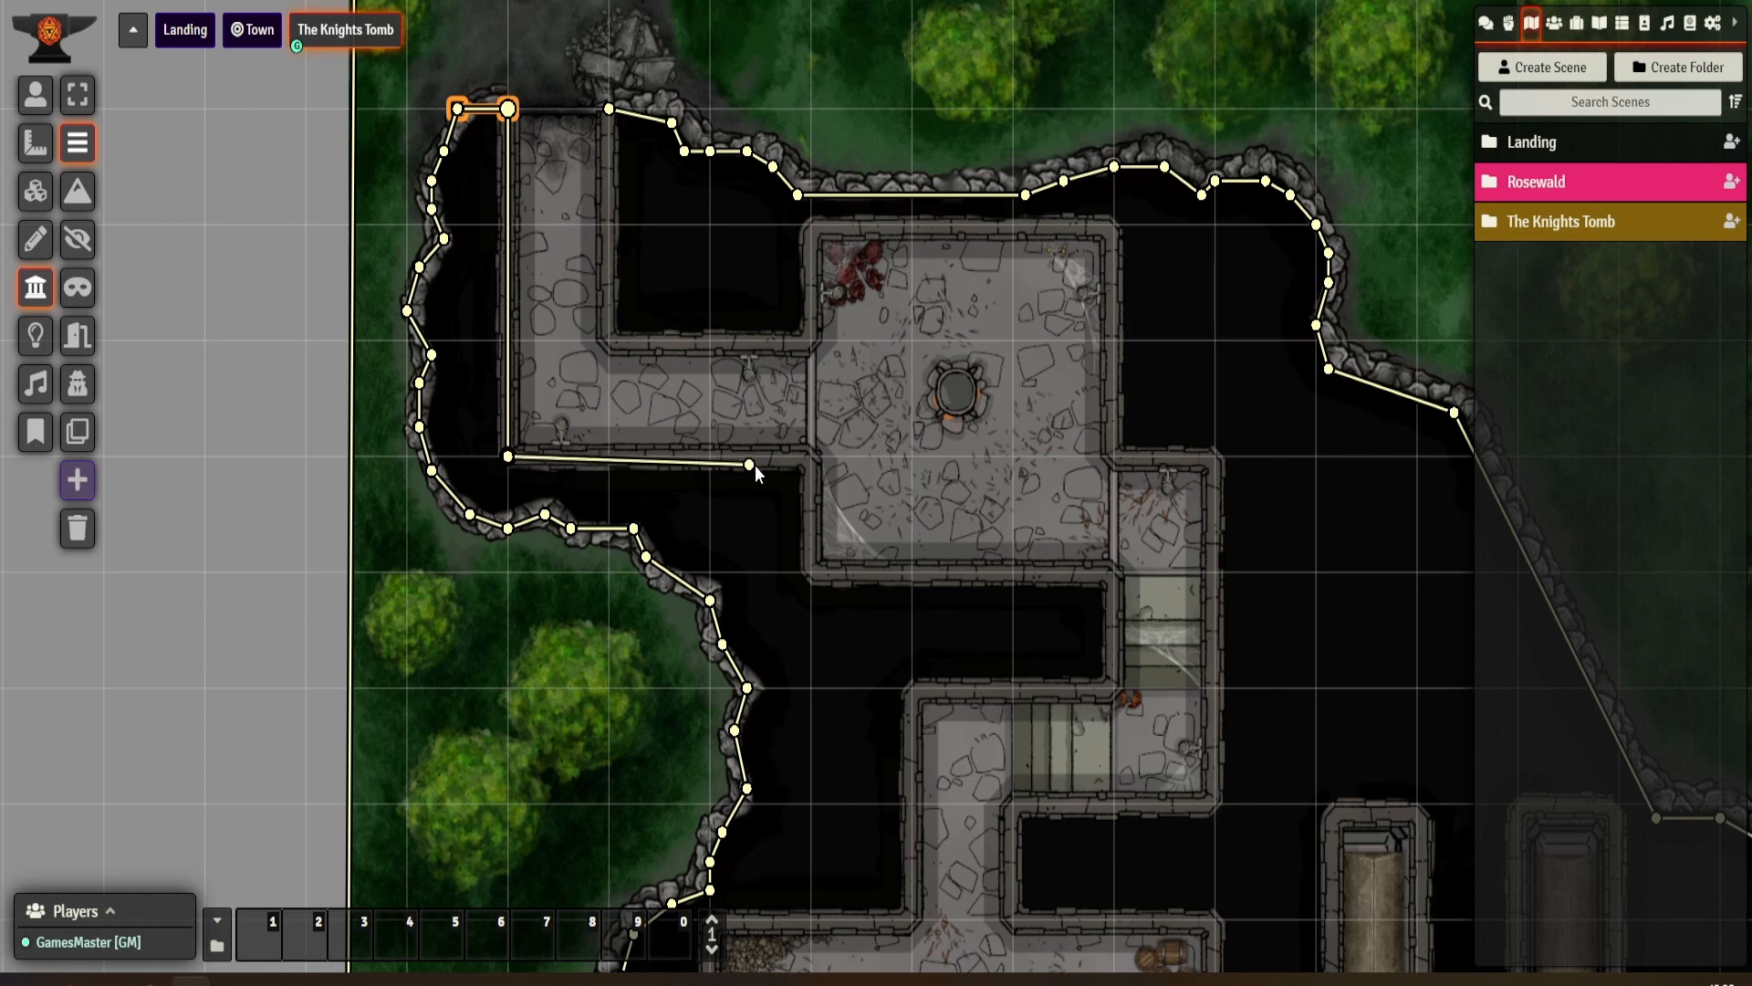
pyautogui.click(809, 457)
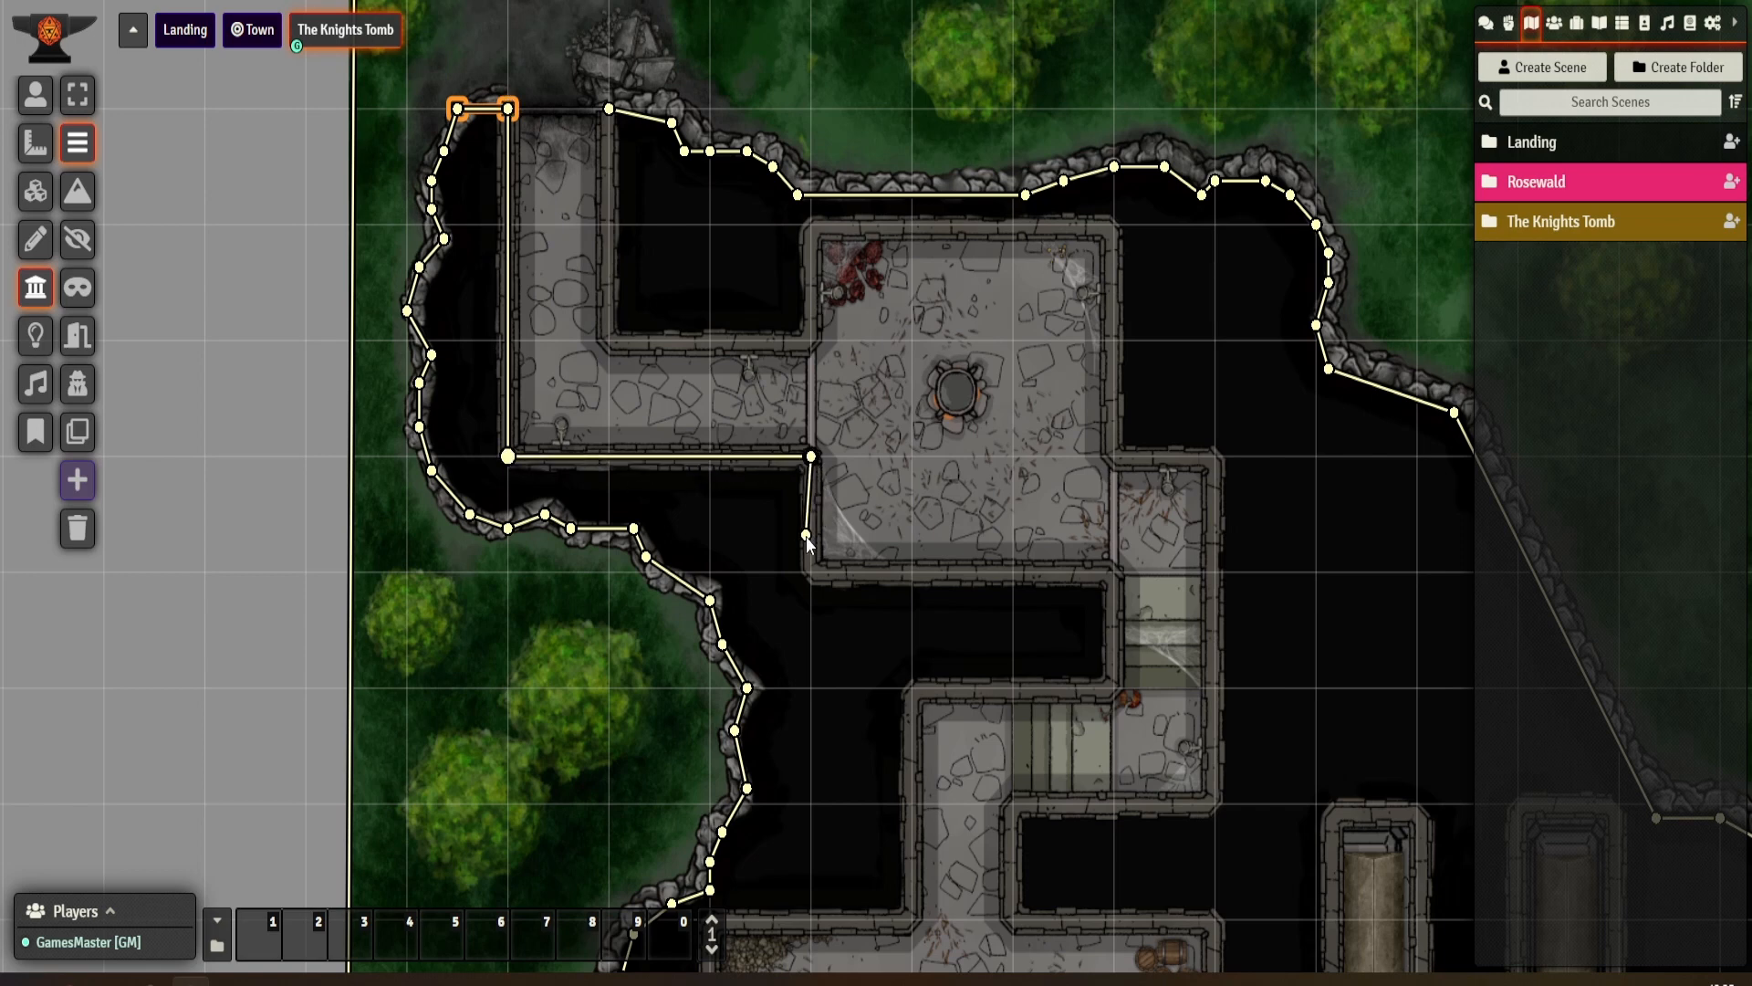
pyautogui.click(813, 567)
pyautogui.click(1108, 575)
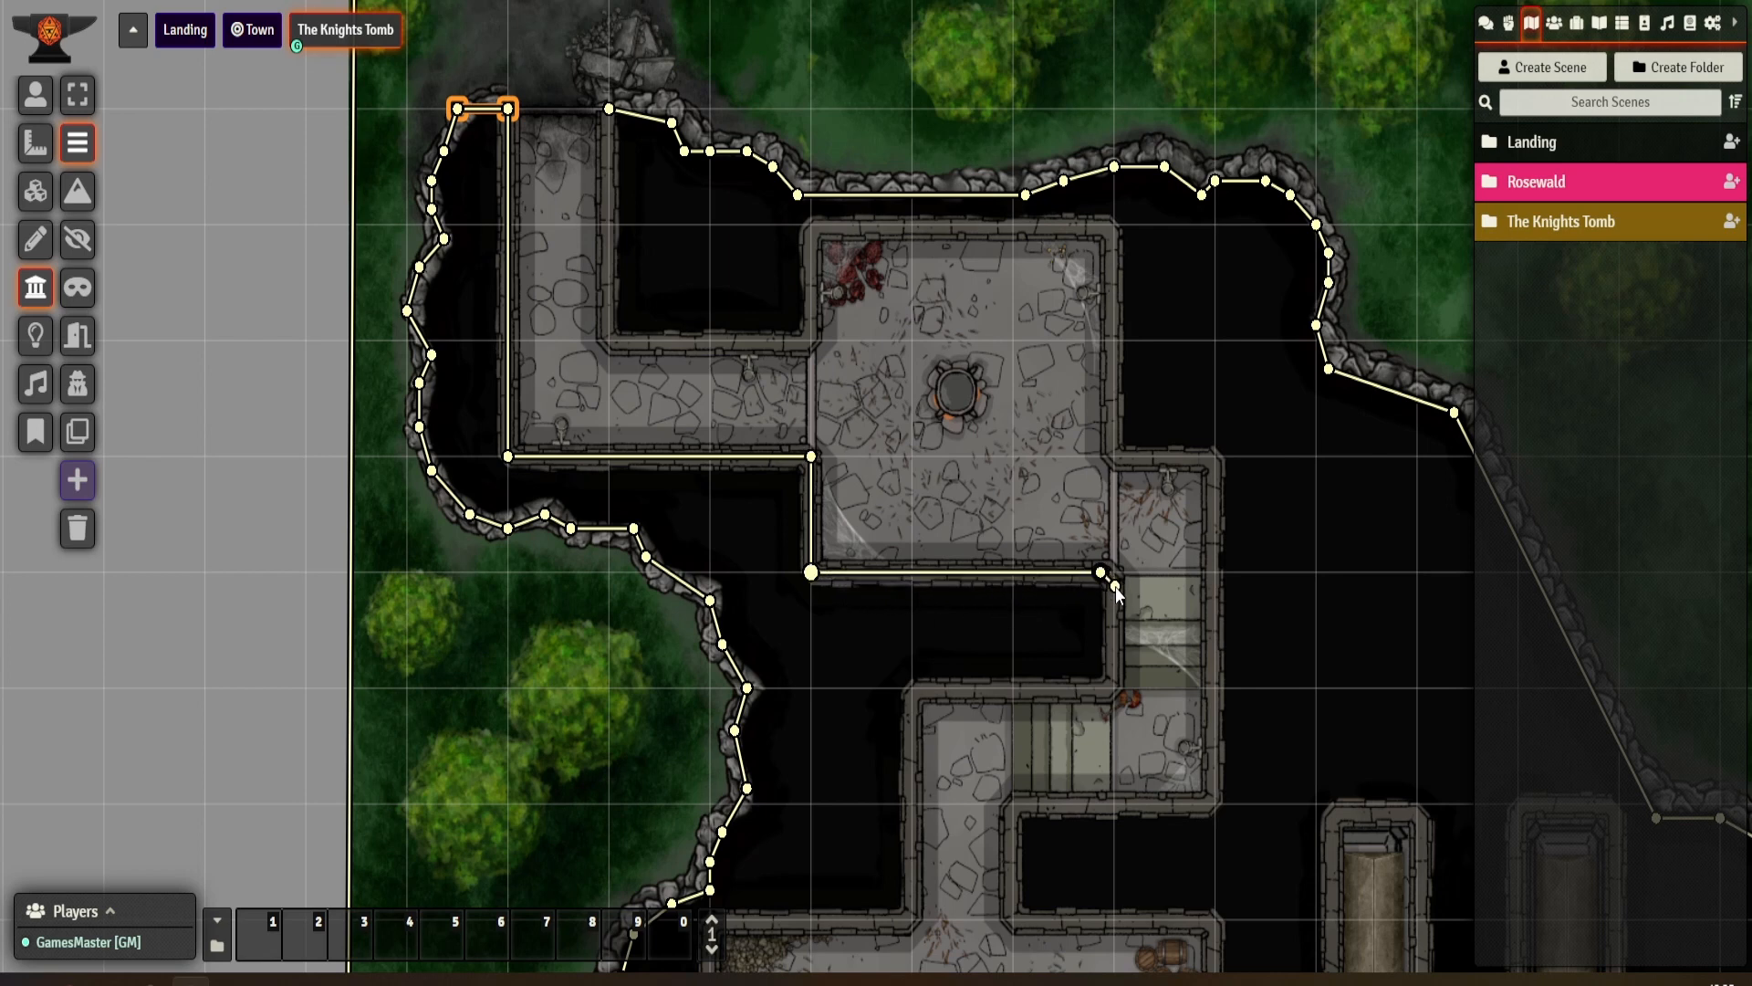
# - Extend the walls around the stair passage's west side and along the pillared hall's north wall to its northwest corner
pyautogui.click(1113, 674)
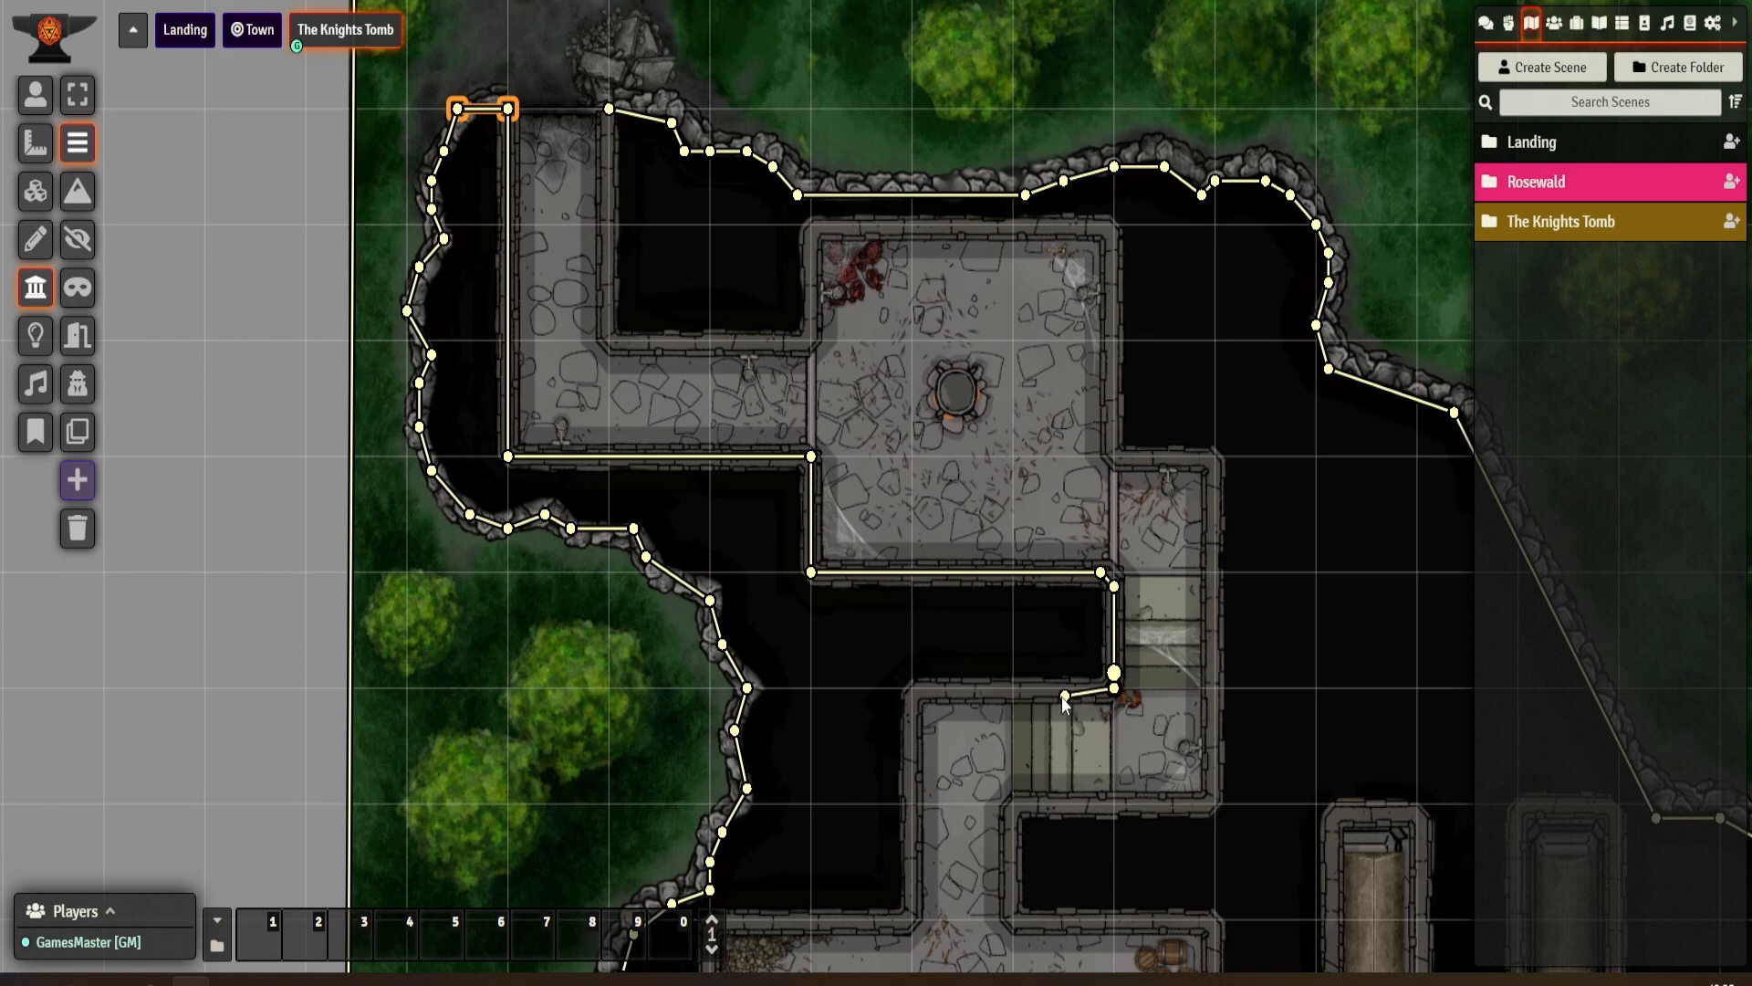
pyautogui.click(934, 690)
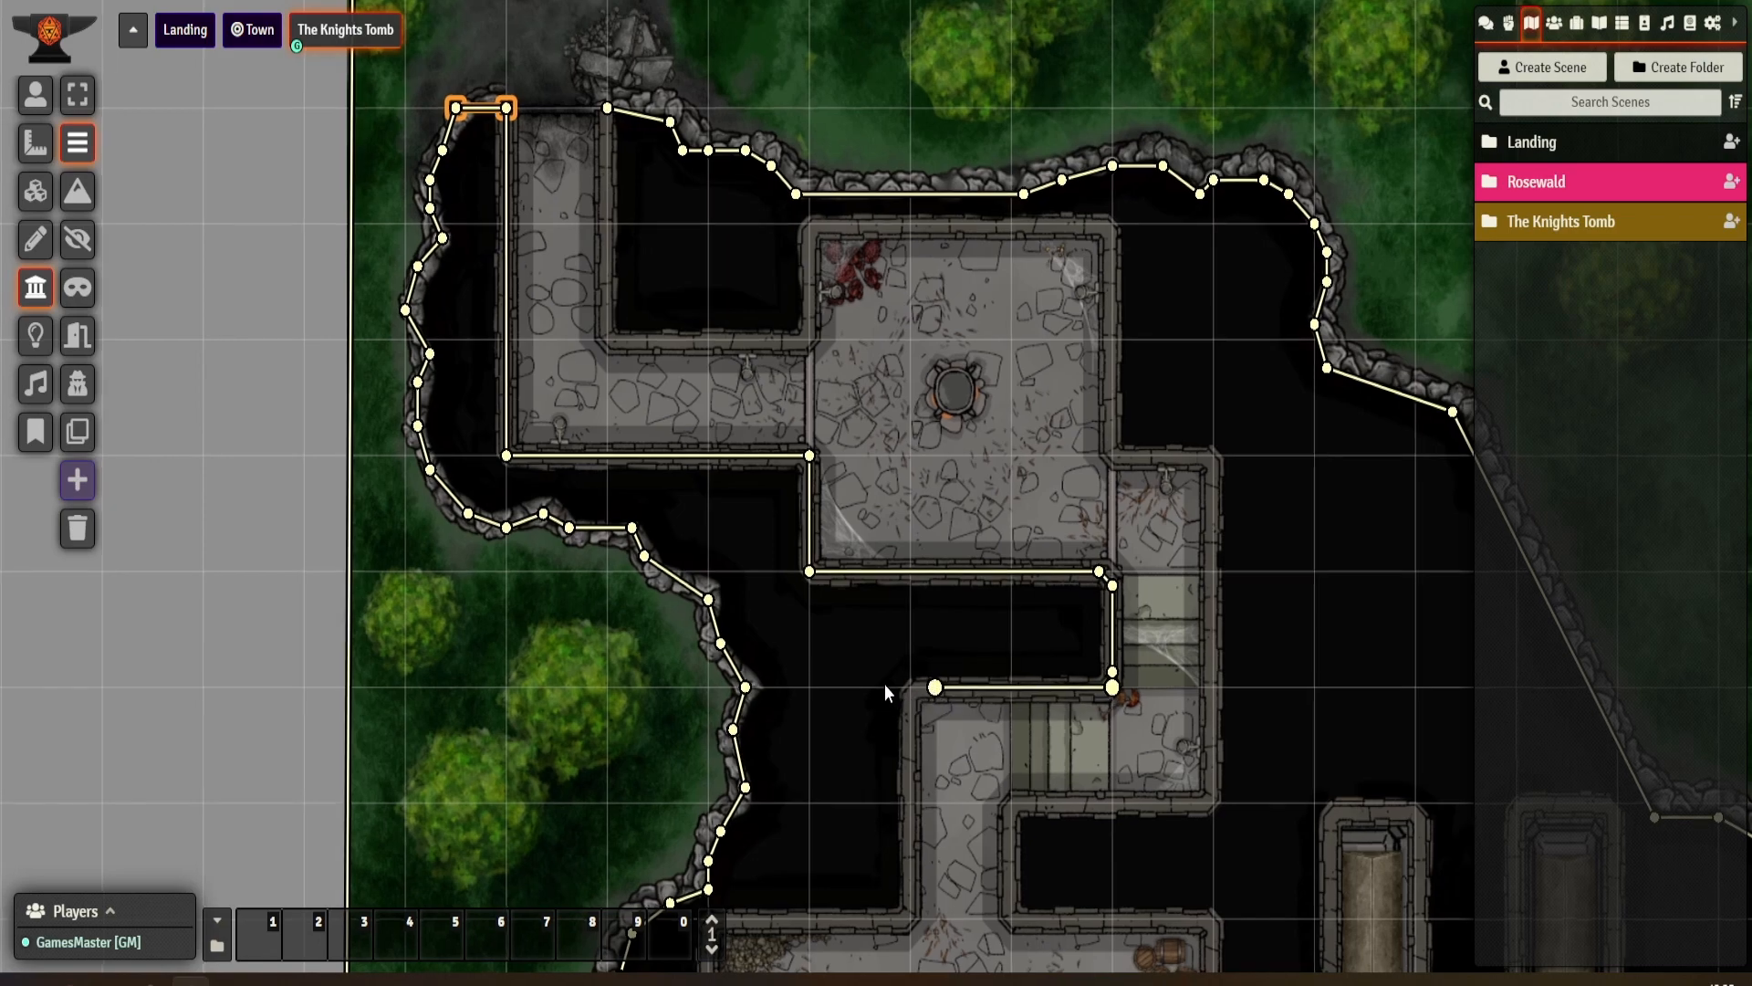
pyautogui.moveTo(884, 683); pyautogui.dragTo(725, 221)
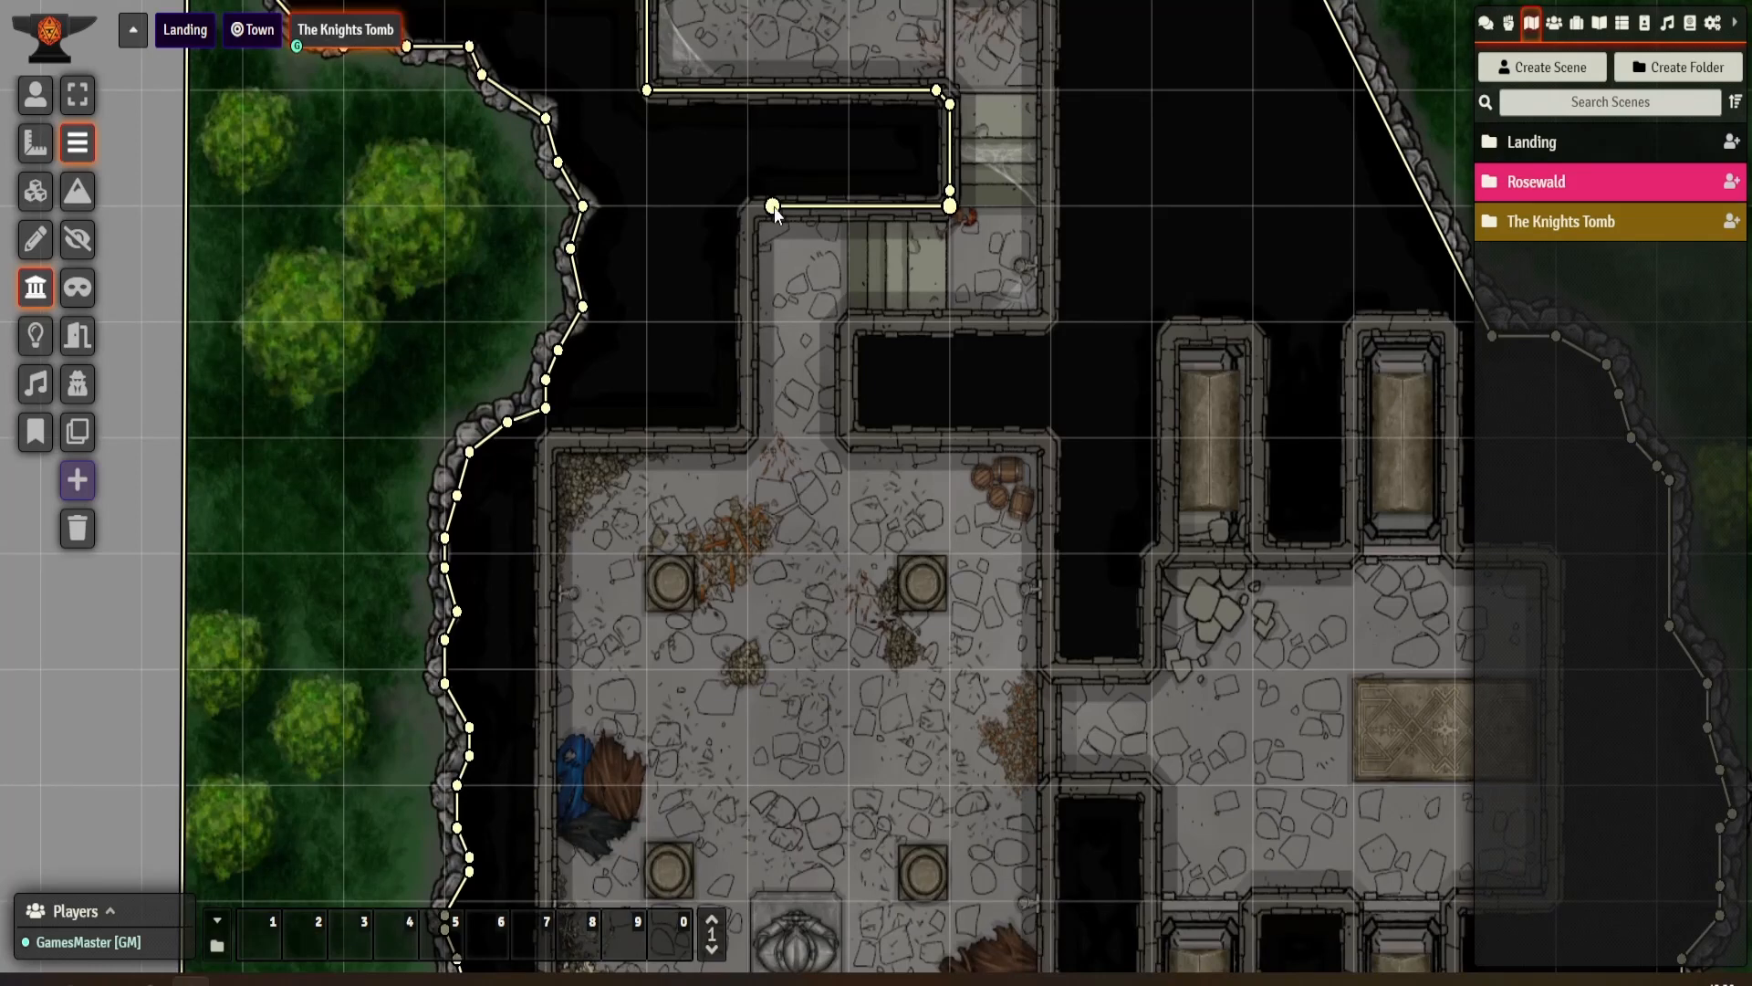
pyautogui.click(749, 219)
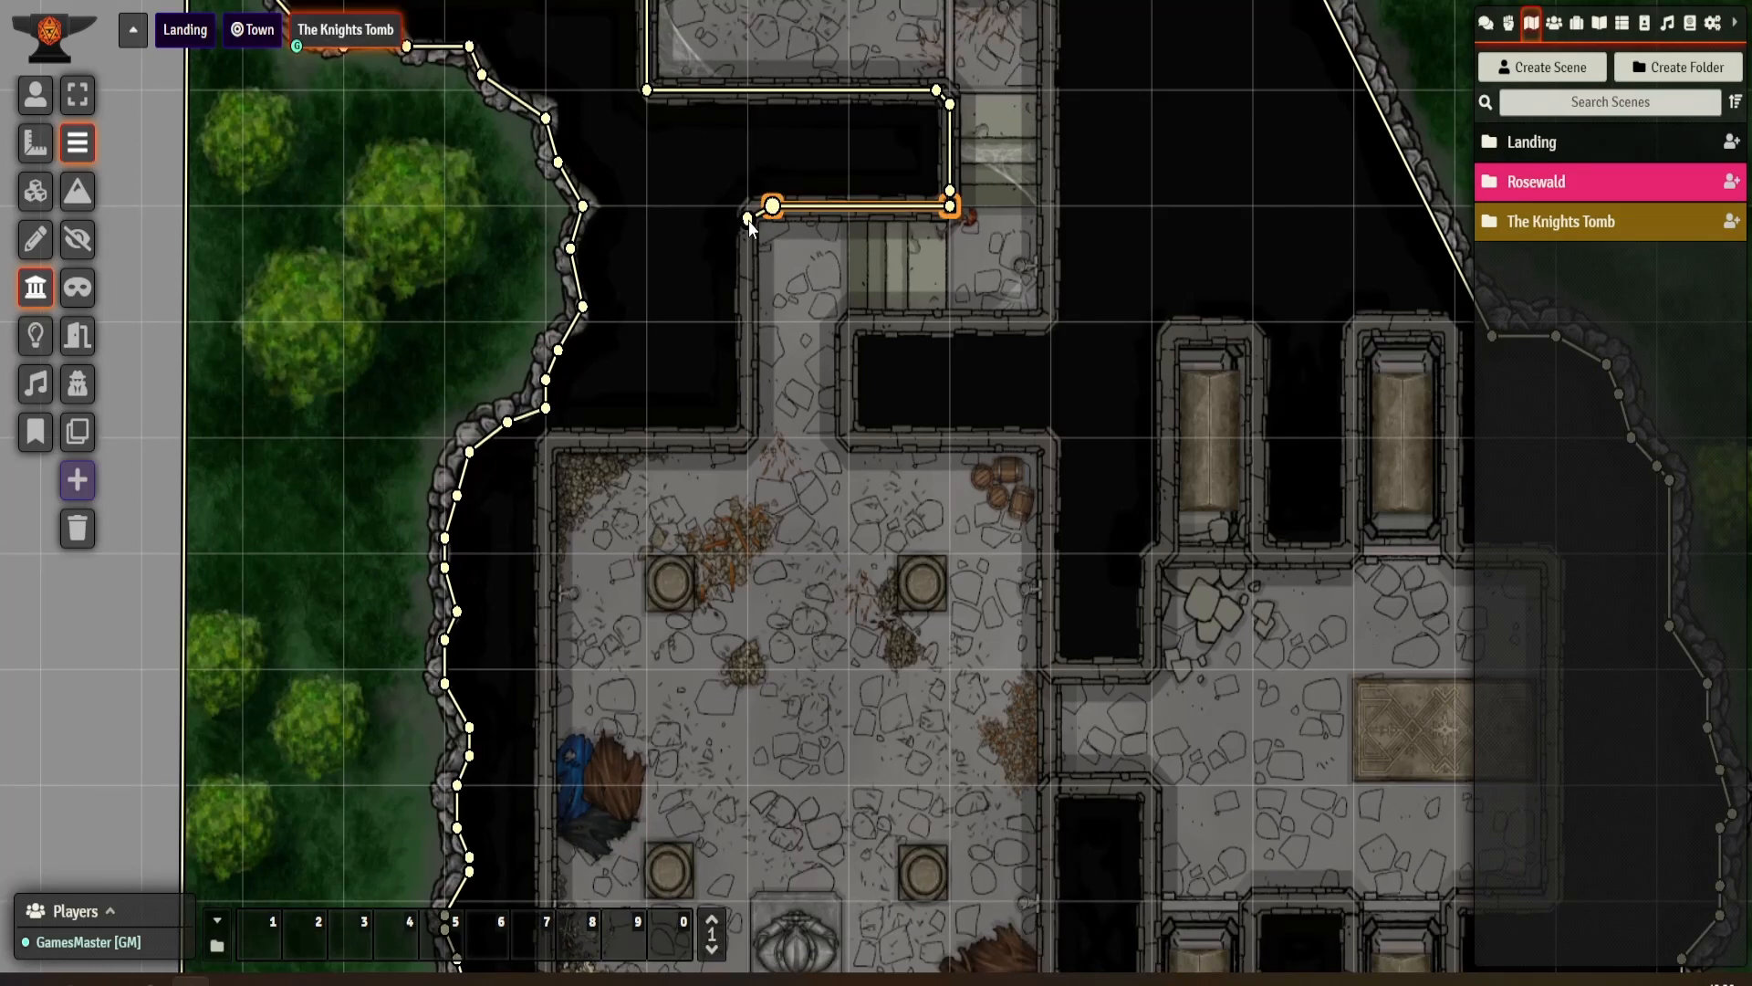
pyautogui.click(749, 421)
pyautogui.click(735, 438)
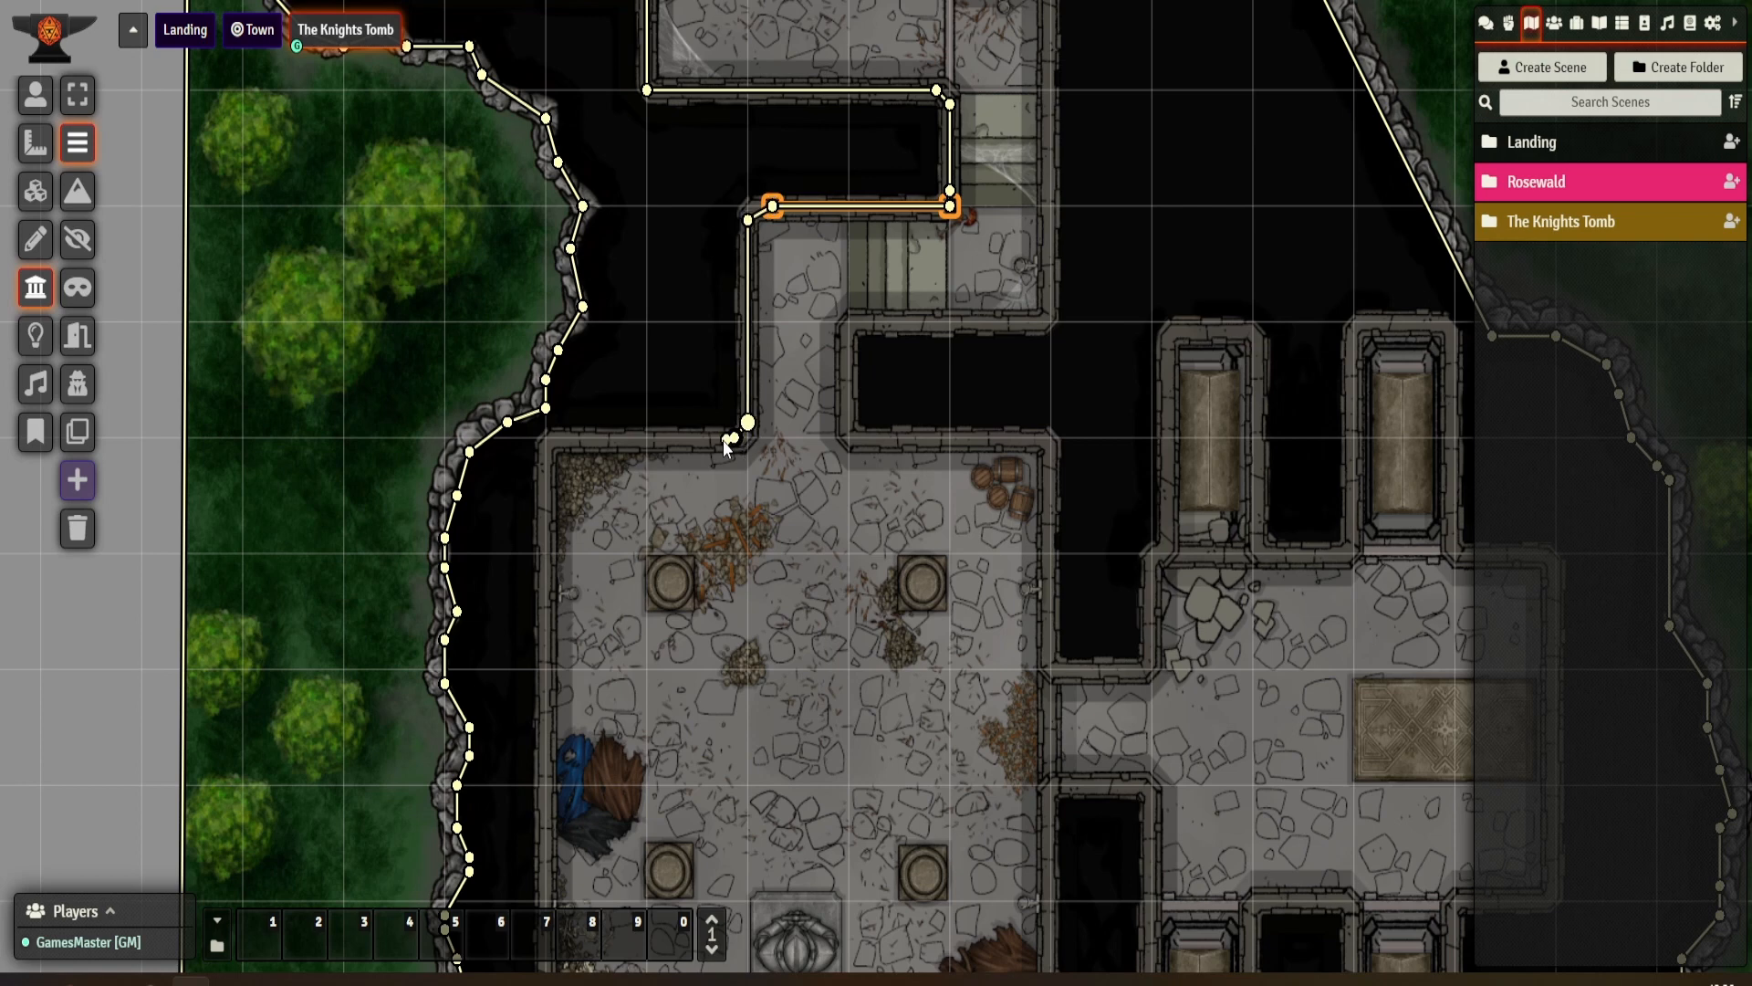
pyautogui.click(557, 439)
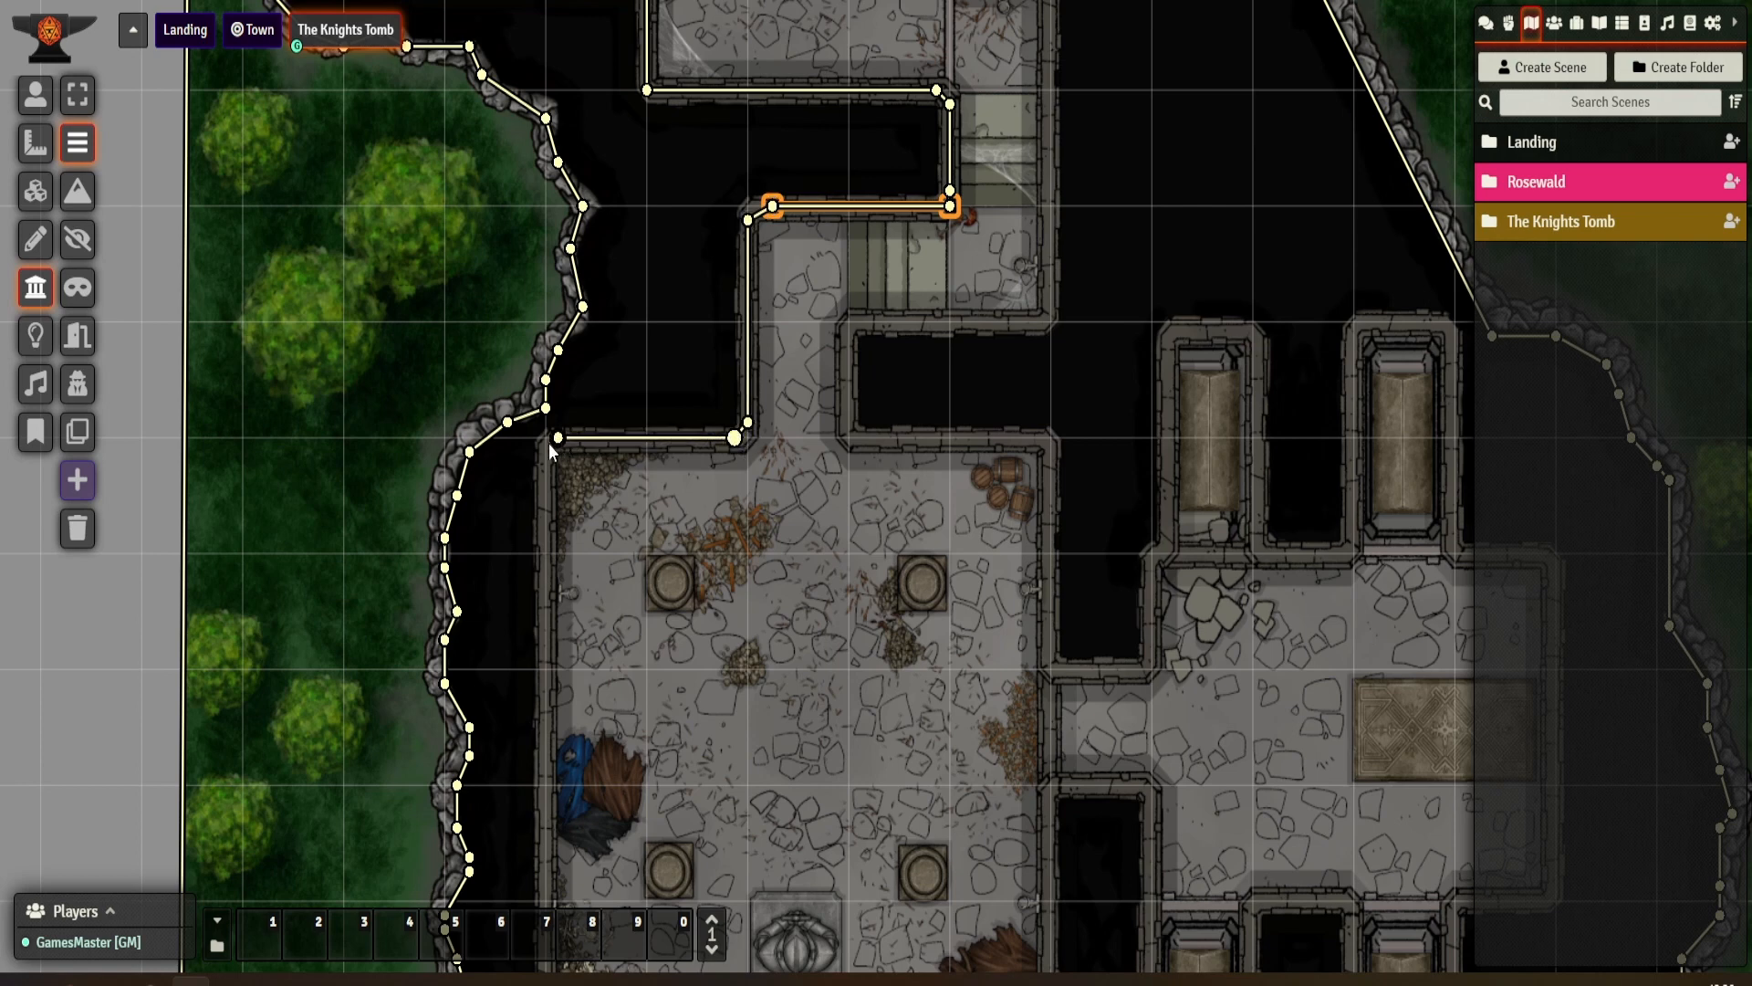
# - Trace the pillared hall's west and south walls and its east wall up to the passage to the burial chamber
pyautogui.click(556, 439)
pyautogui.moveTo(598, 490); pyautogui.dragTo(759, 295)
pyautogui.click(720, 248)
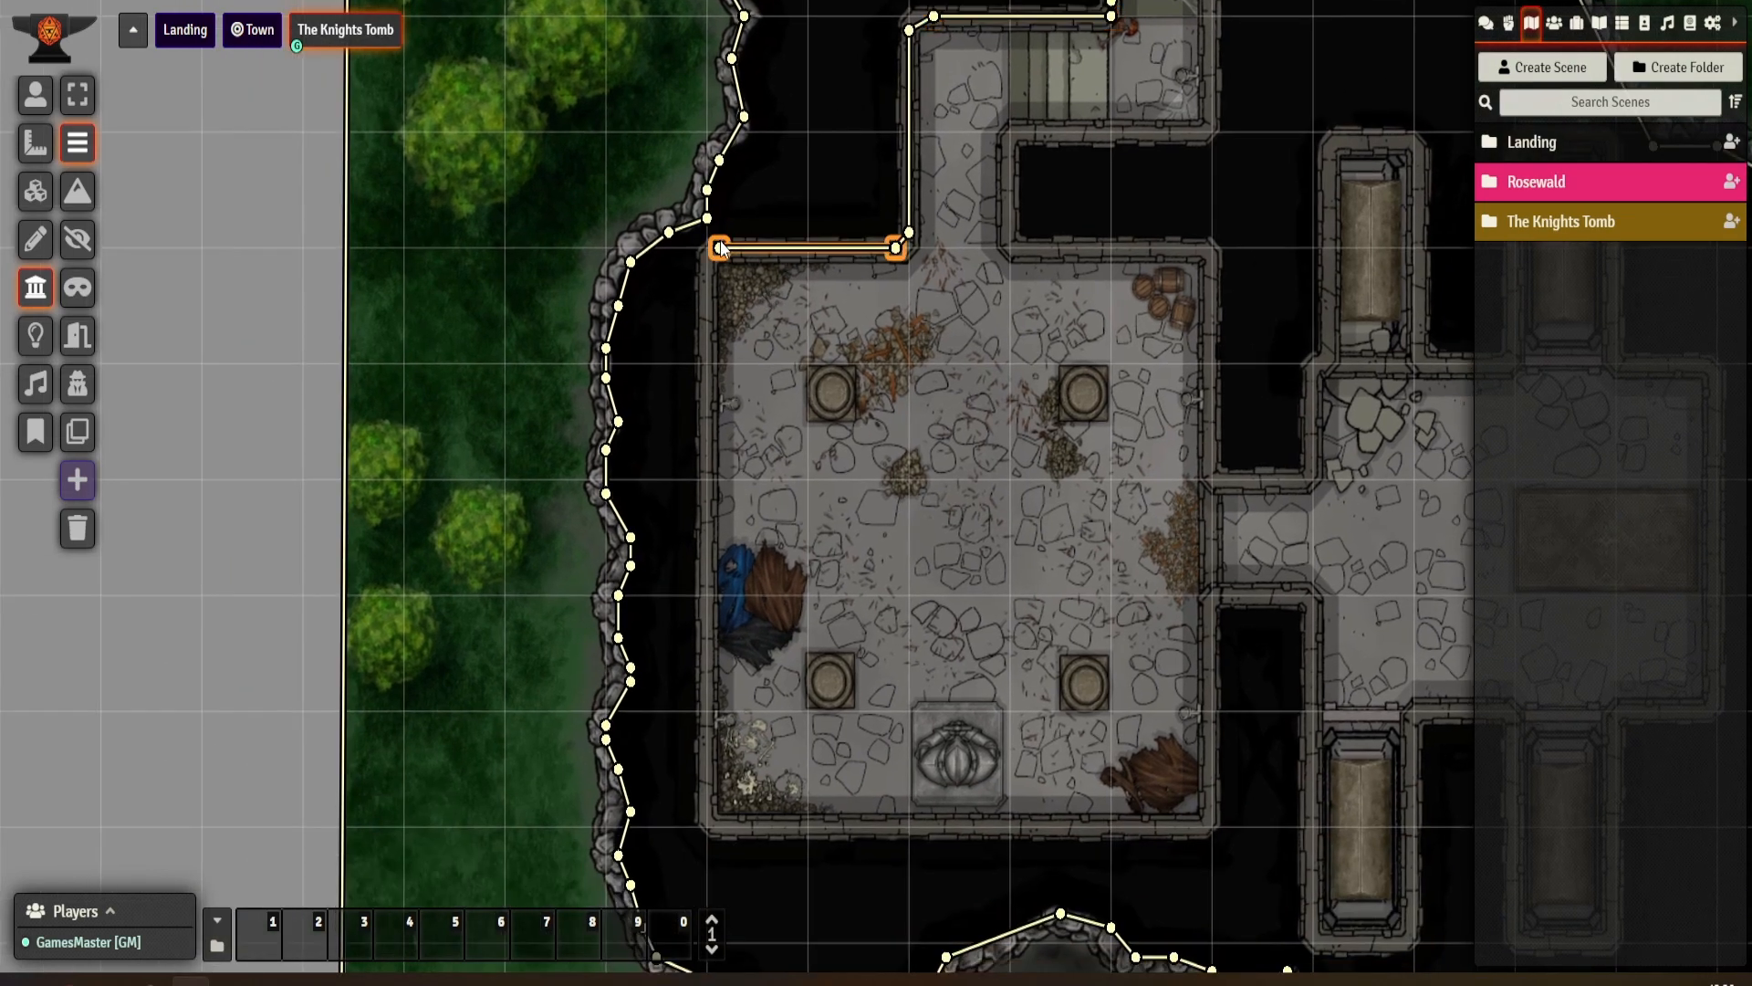
pyautogui.moveTo(704, 266)
pyautogui.mouseDown()
pyautogui.moveTo(697, 813)
pyautogui.moveTo(717, 823)
pyautogui.mouseUp()
pyautogui.moveTo(719, 826); pyautogui.dragTo(1196, 829)
pyautogui.keyDown('ctrl'); pyautogui.click(1202, 830); pyautogui.keyUp('ctrl')
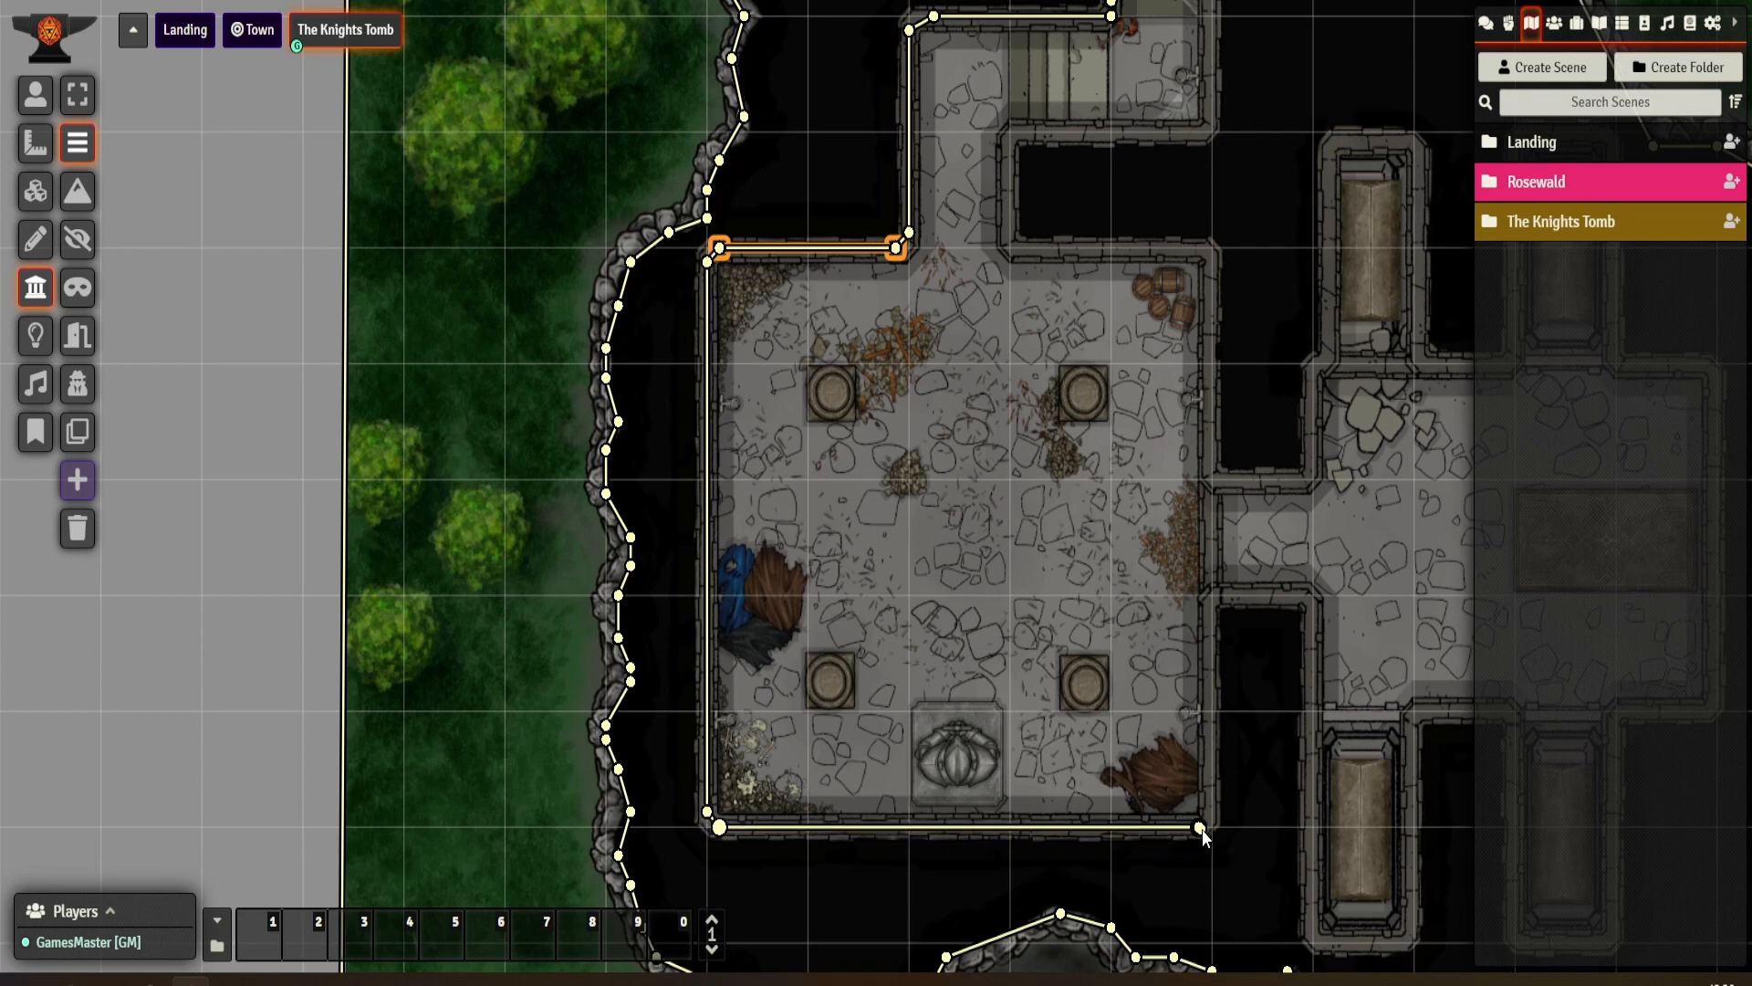
pyautogui.keyDown('ctrl'); pyautogui.click(1214, 812); pyautogui.keyUp('ctrl')
pyautogui.click(1206, 817)
pyautogui.moveTo(1210, 778); pyautogui.dragTo(1211, 596)
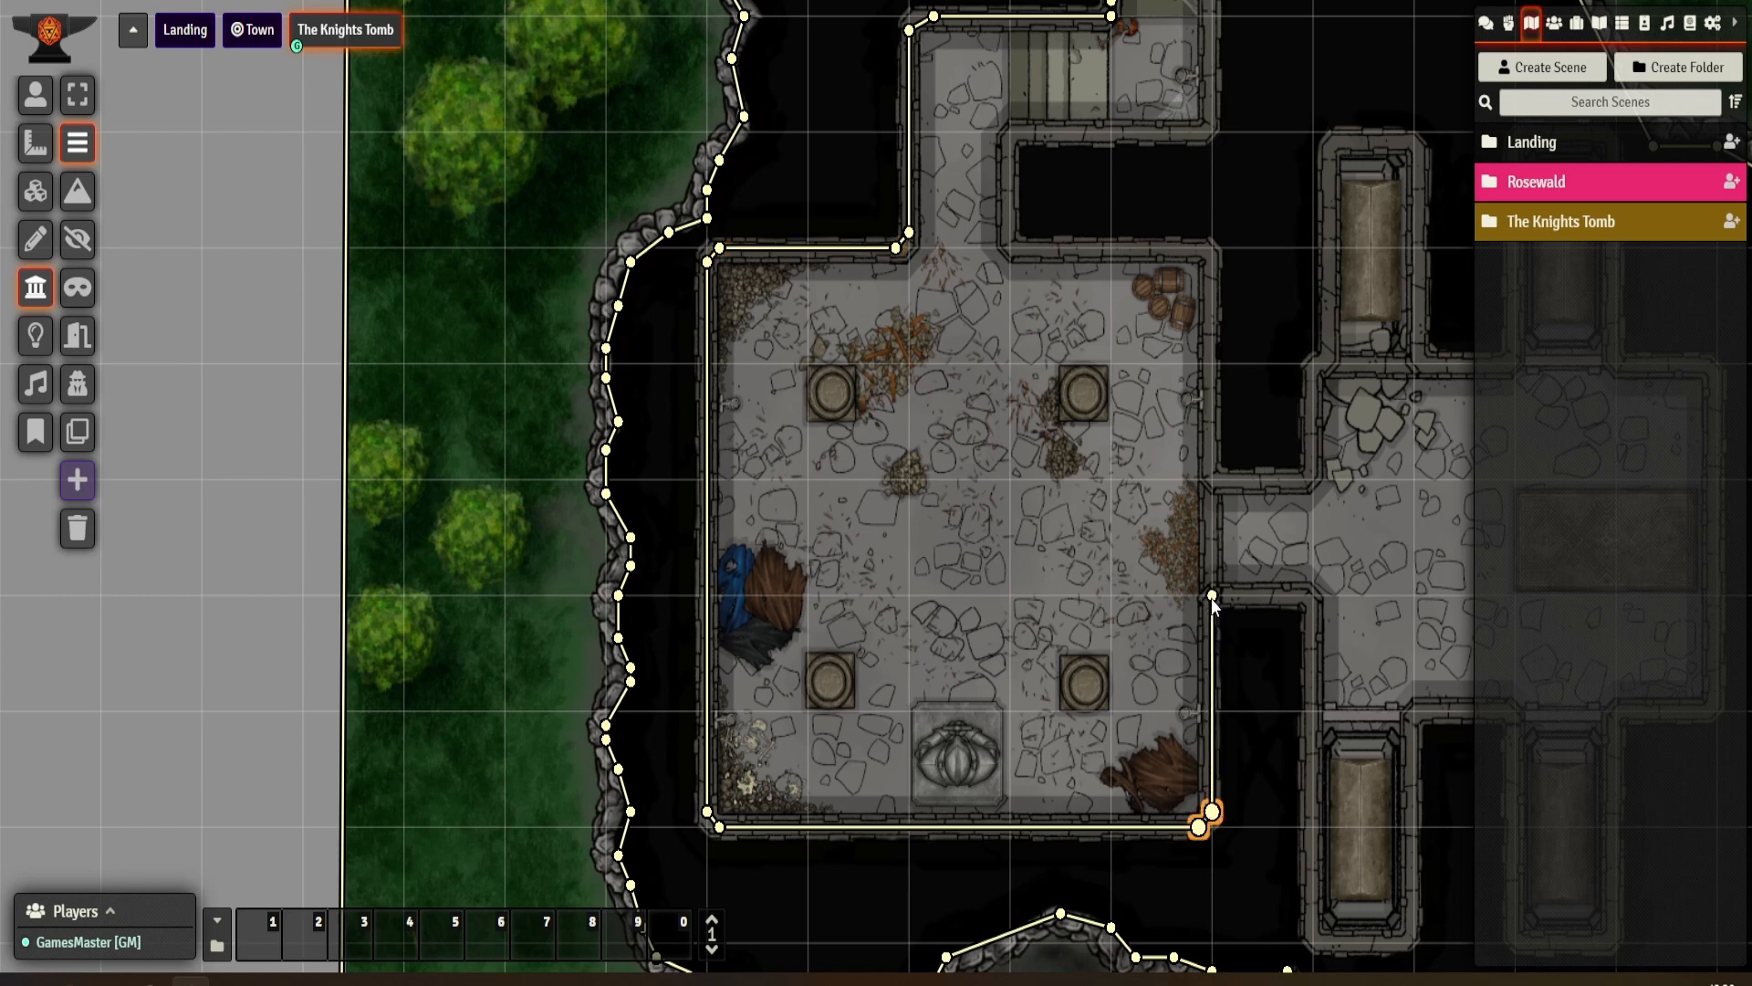
# - Continue the walls along the connecting passage's south side and down the west side of the southwest sarcophagus alcove
pyautogui.click(1302, 597)
pyautogui.moveTo(1316, 605); pyautogui.dragTo(815, 486)
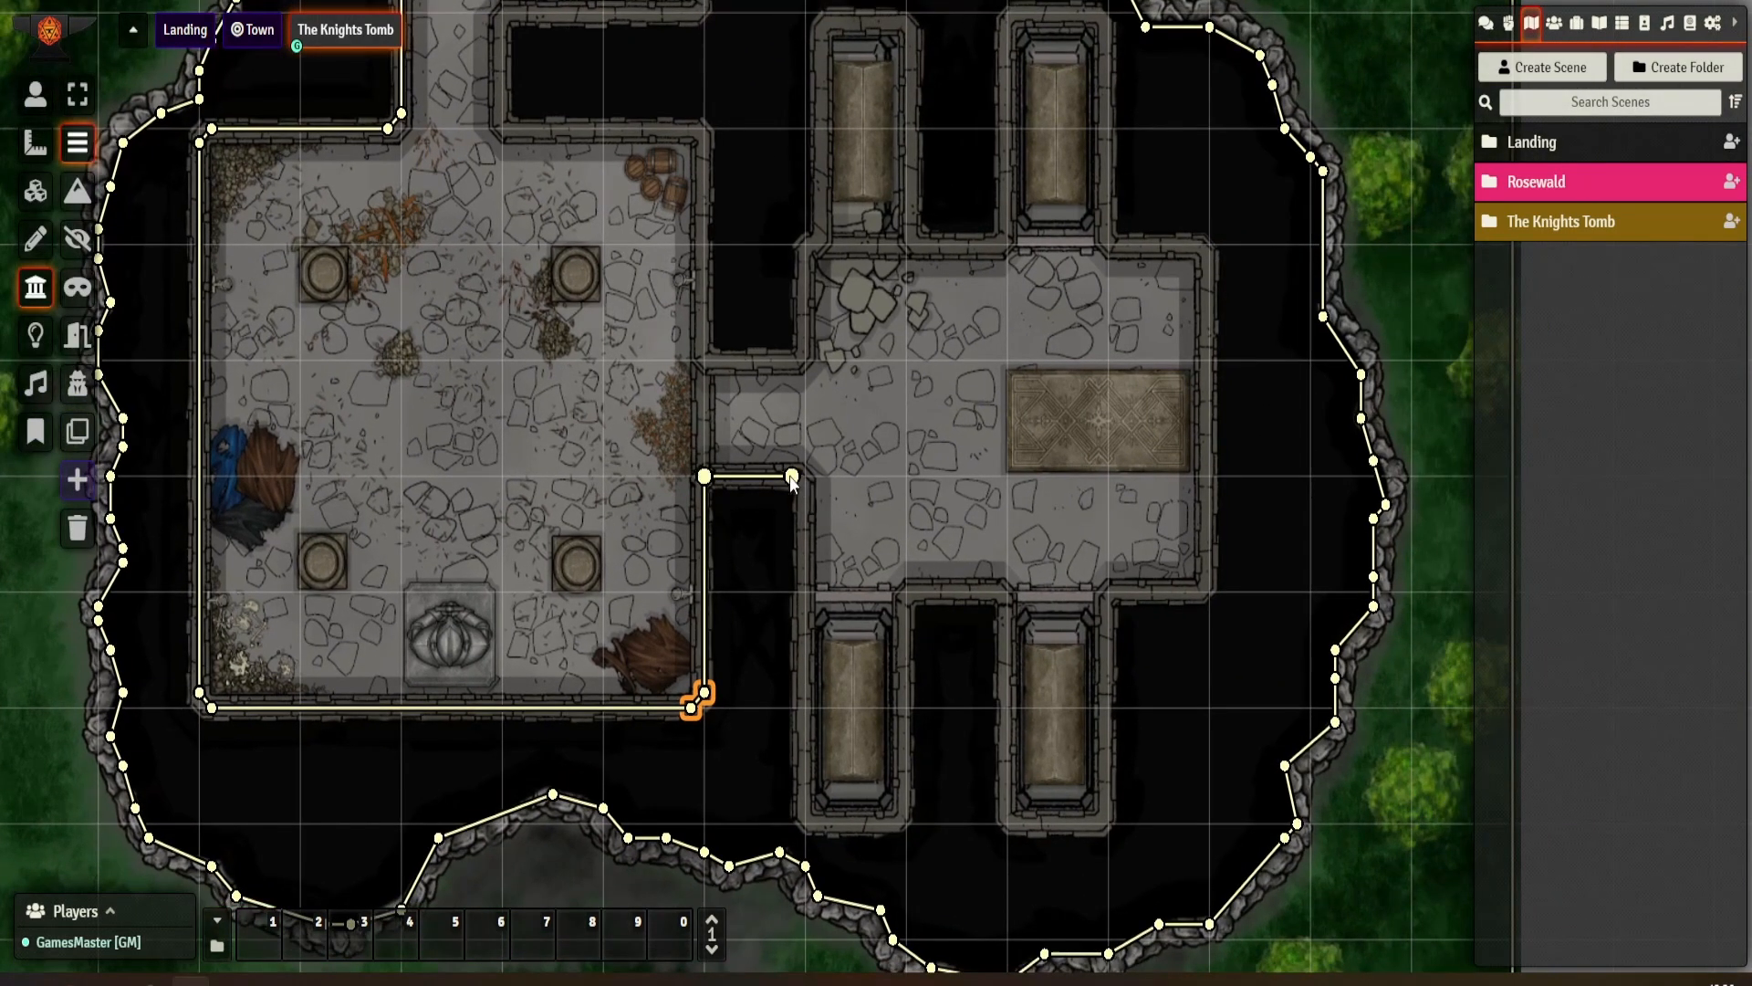
pyautogui.click(794, 476)
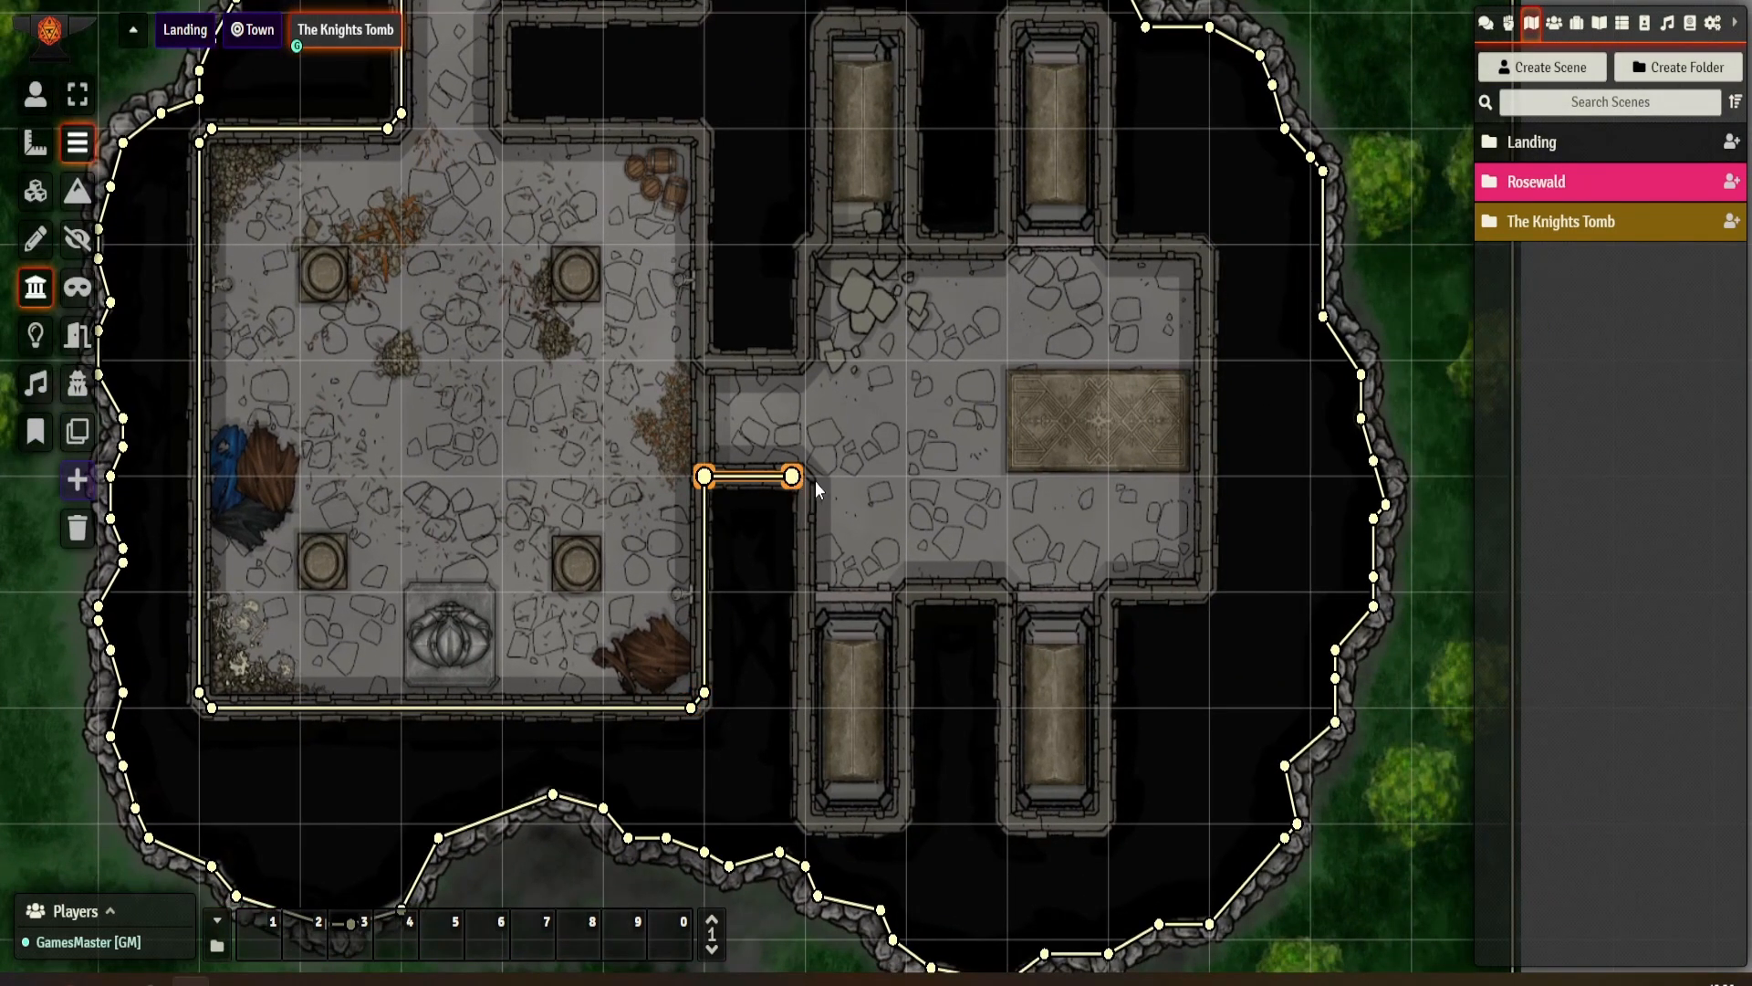
pyautogui.moveTo(793, 480)
pyautogui.mouseDown()
pyautogui.moveTo(819, 517)
pyautogui.moveTo(805, 504)
pyautogui.mouseUp()
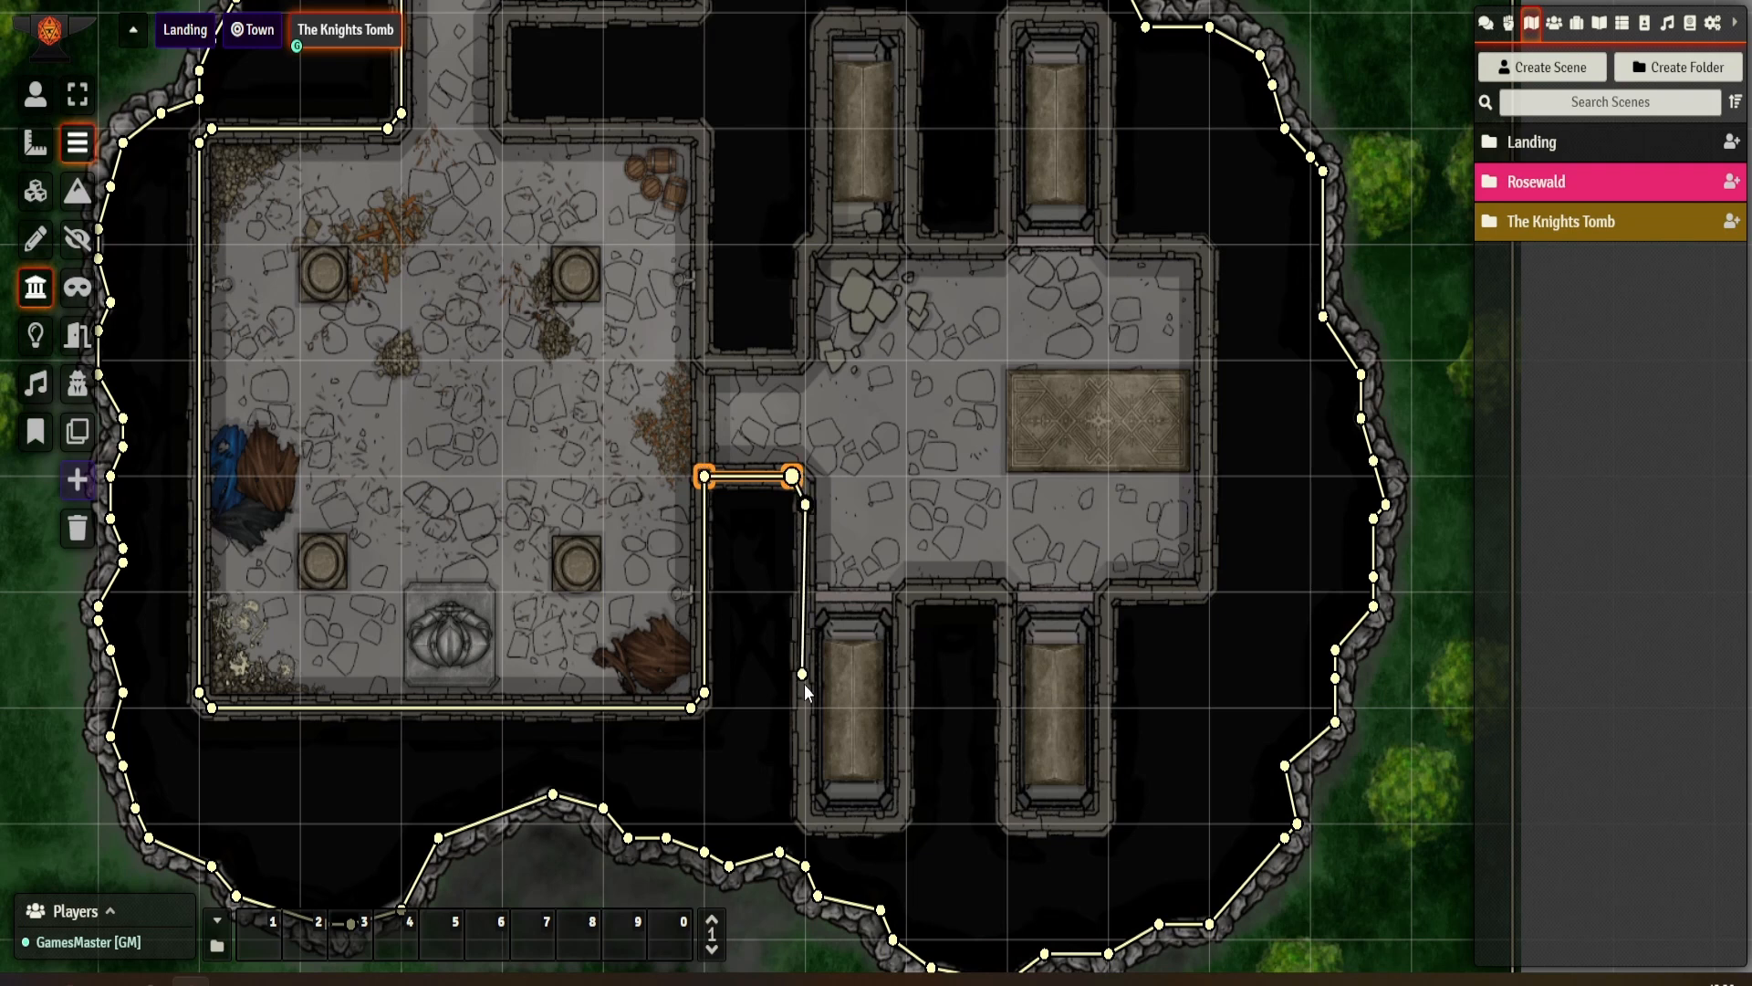
pyautogui.moveTo(798, 705); pyautogui.dragTo(806, 808)
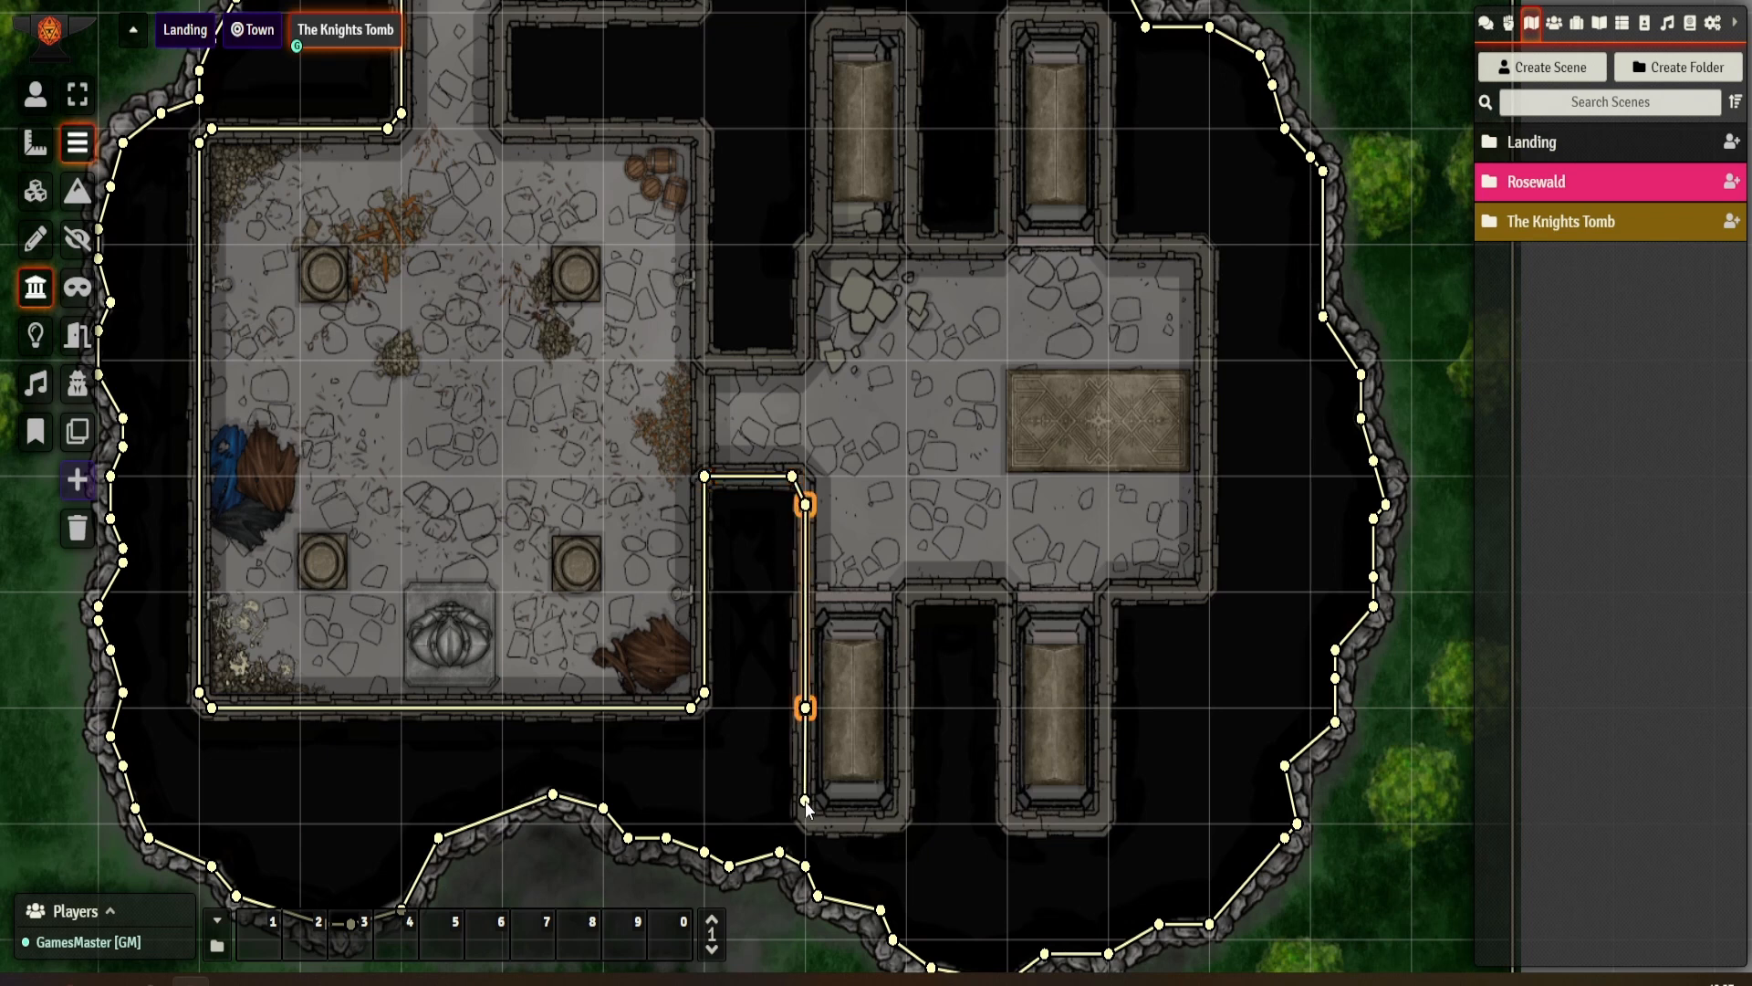
# - Trace the chained walls around the southern end of the southwest sarcophagus alcove
pyautogui.keyDown('ctrl'); pyautogui.click(805, 810); pyautogui.keyUp('ctrl')
pyautogui.keyDown('ctrl'); pyautogui.click(816, 825); pyautogui.keyUp('ctrl')
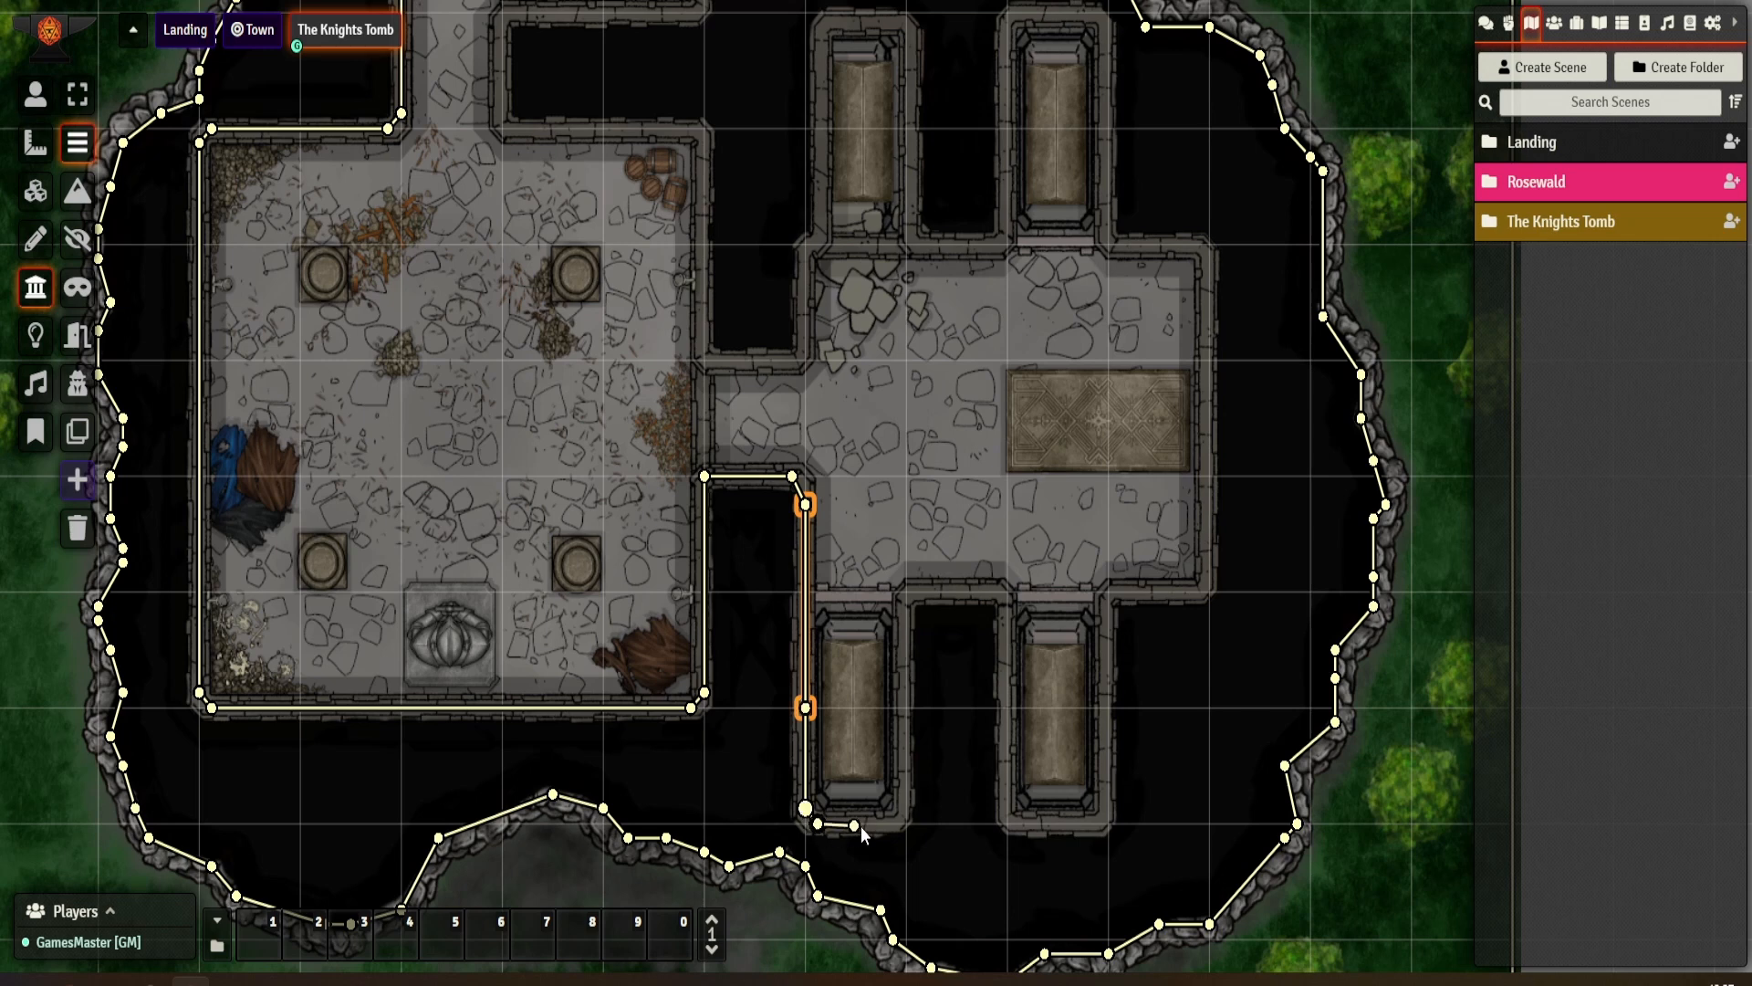
pyautogui.keyDown('ctrl'); pyautogui.click(893, 823); pyautogui.keyUp('ctrl')
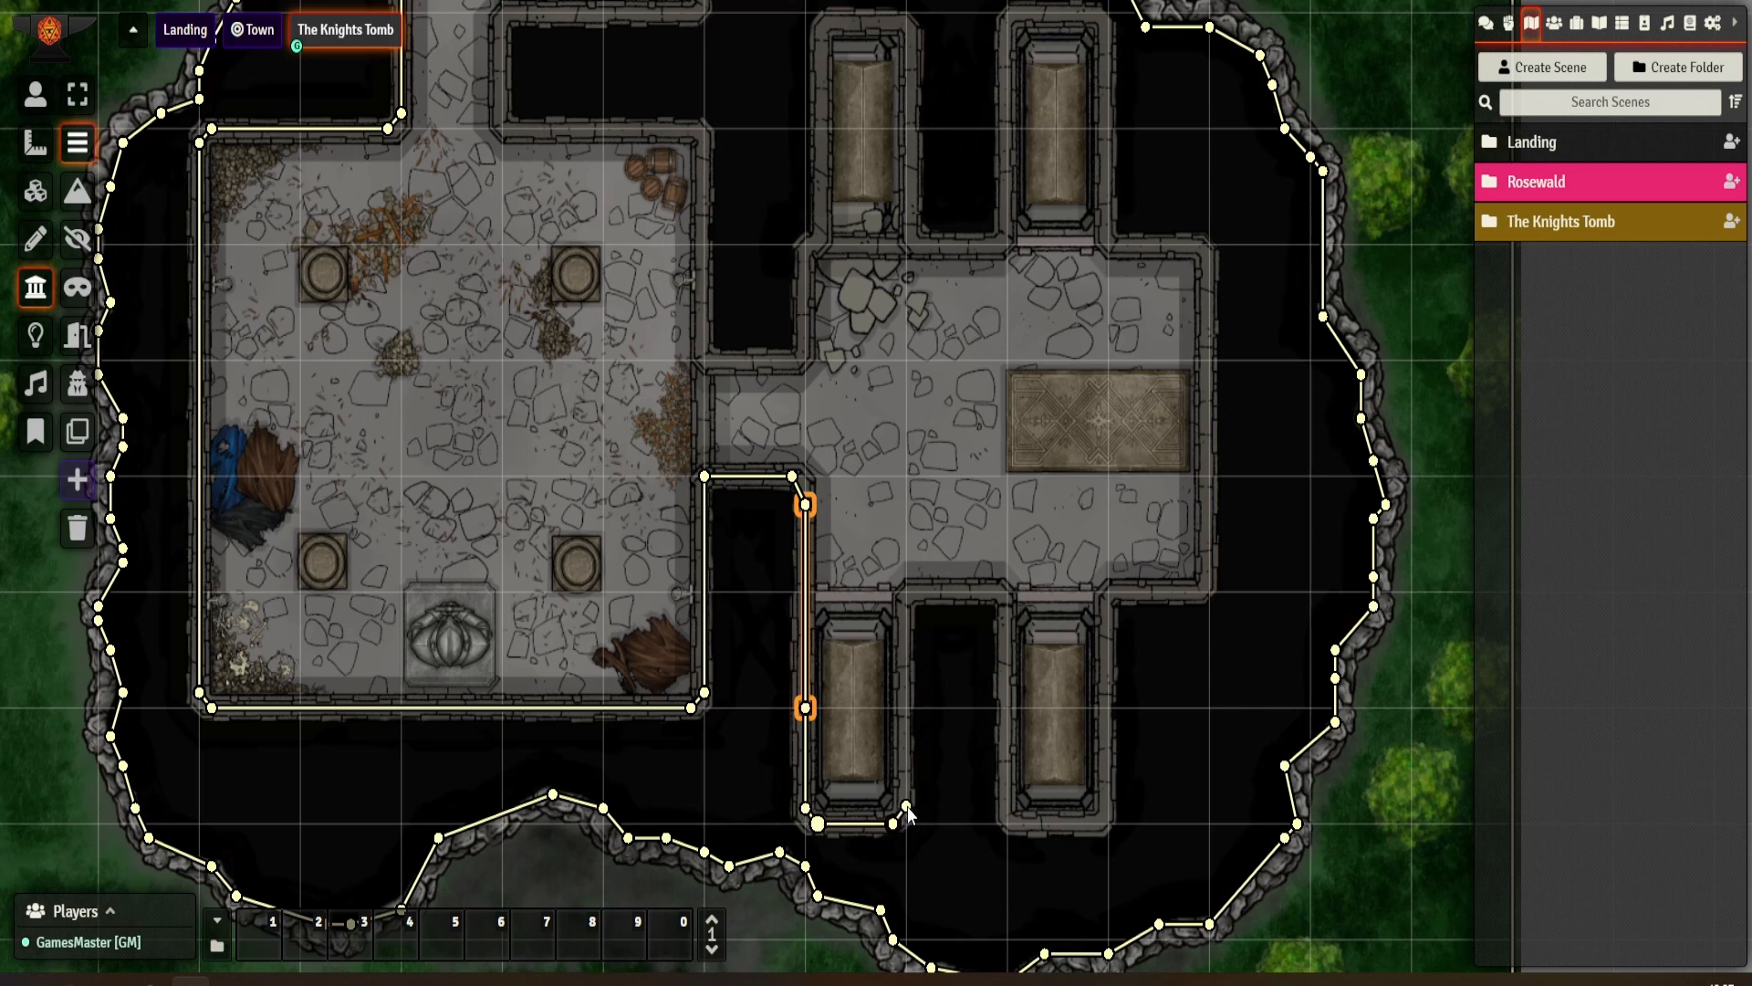
pyautogui.keyDown('ctrl'); pyautogui.click(906, 809); pyautogui.keyUp('ctrl')
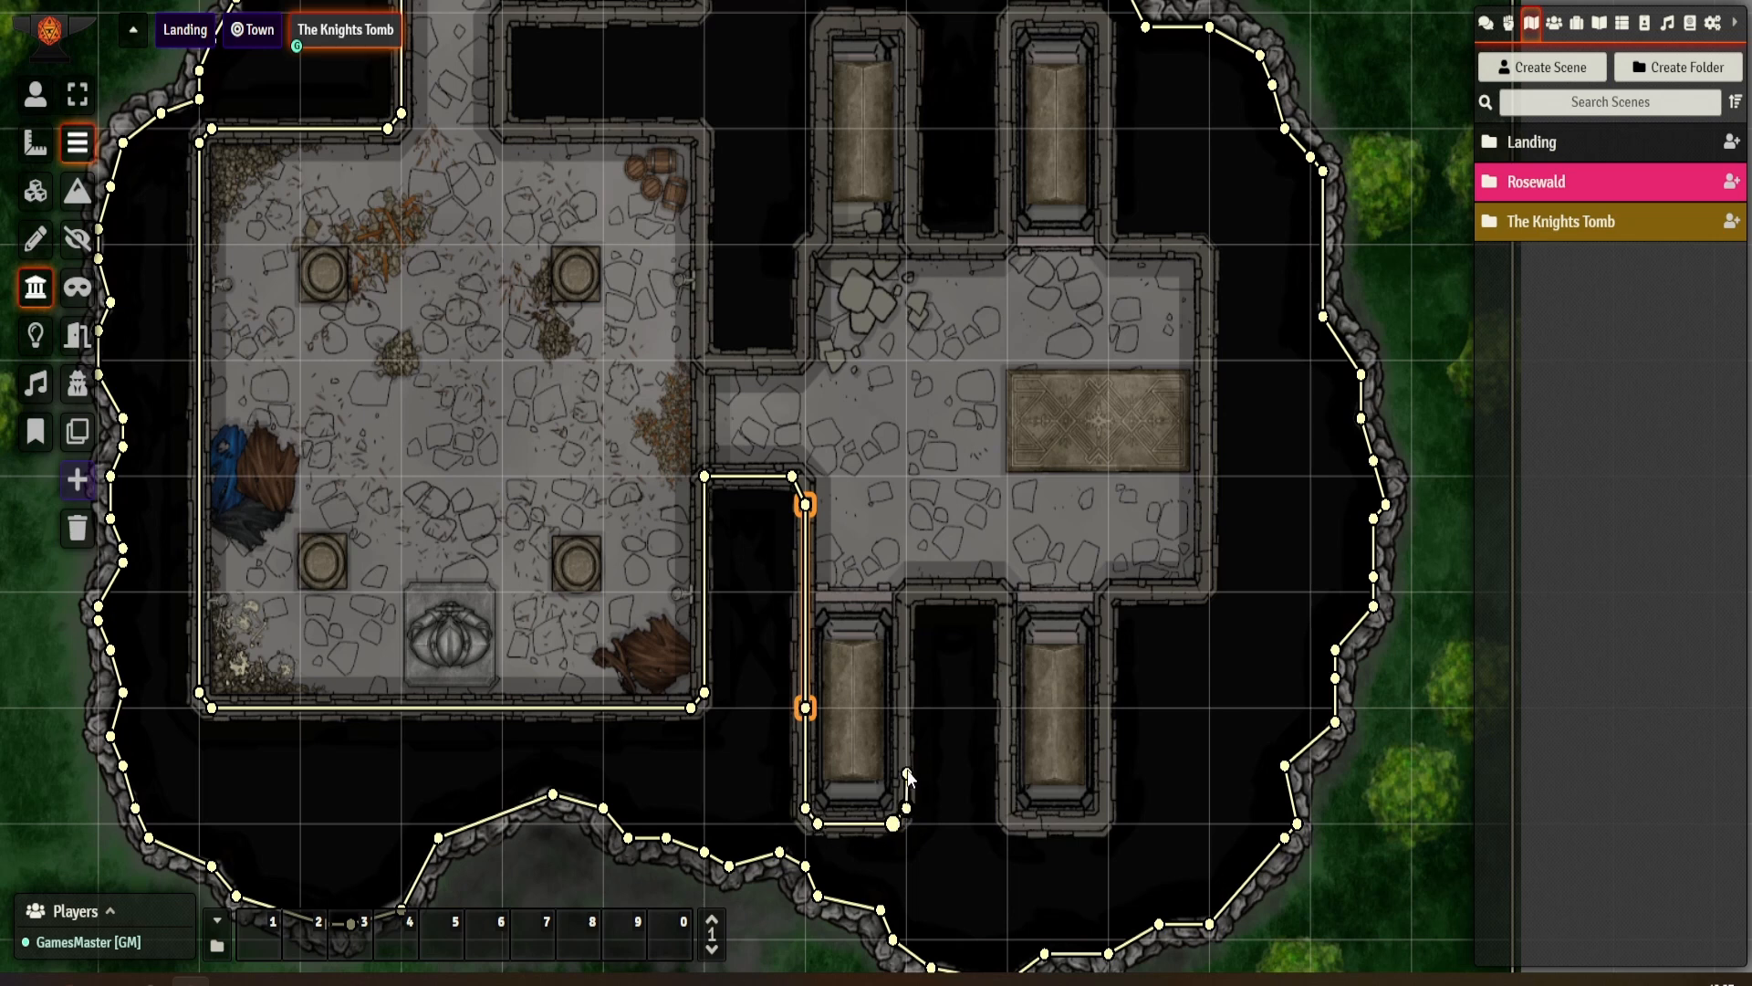
# - Add a straight wall up the southwest alcove's east side and start the wall between the two lower alcoves
pyautogui.click(918, 592)
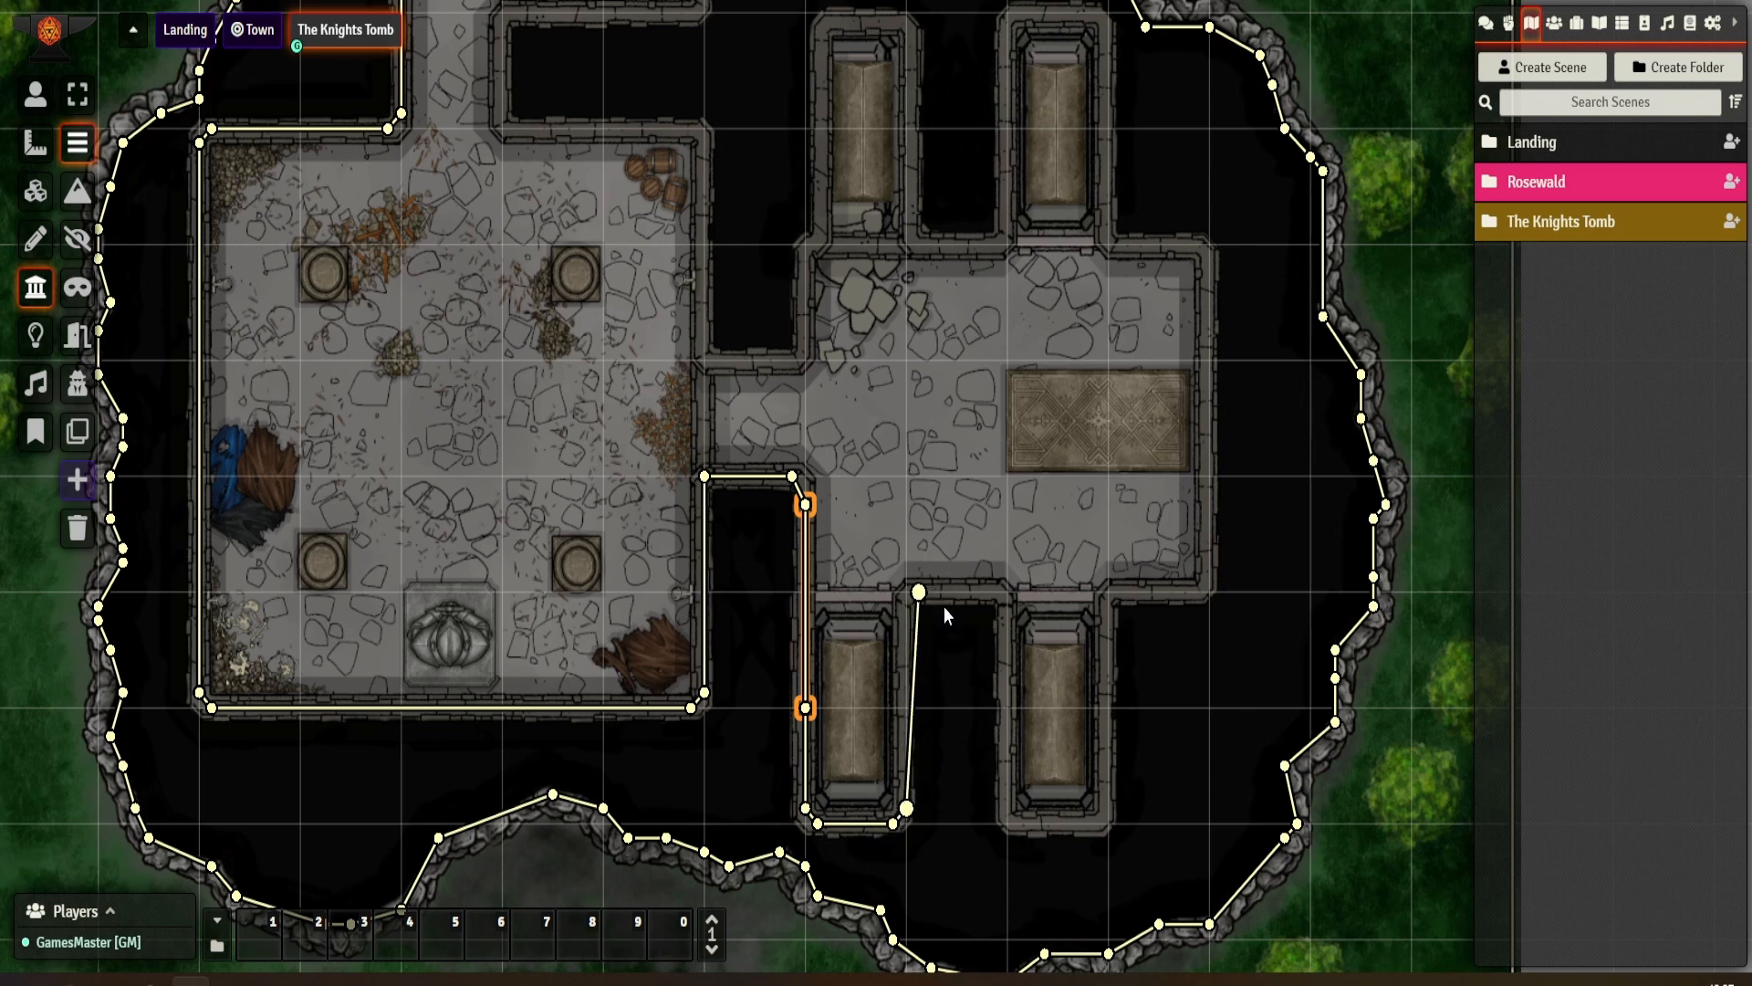
pyautogui.click(916, 600)
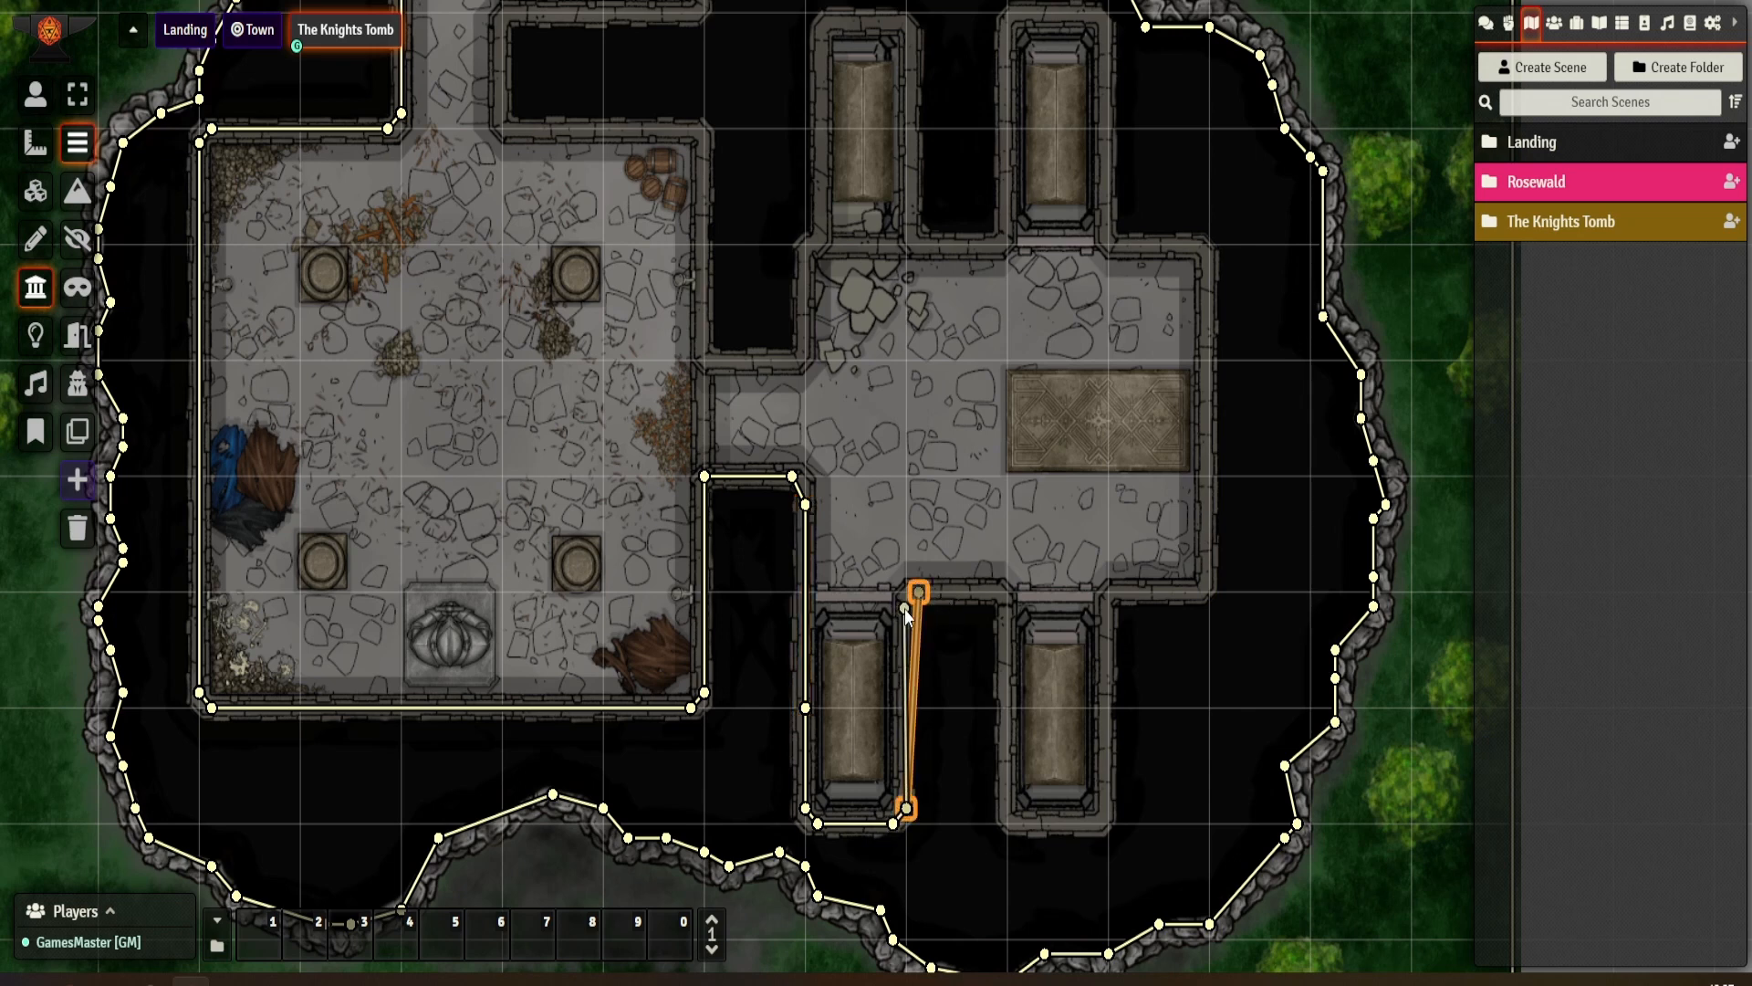
pyautogui.moveTo(905, 609); pyautogui.dragTo(906, 606)
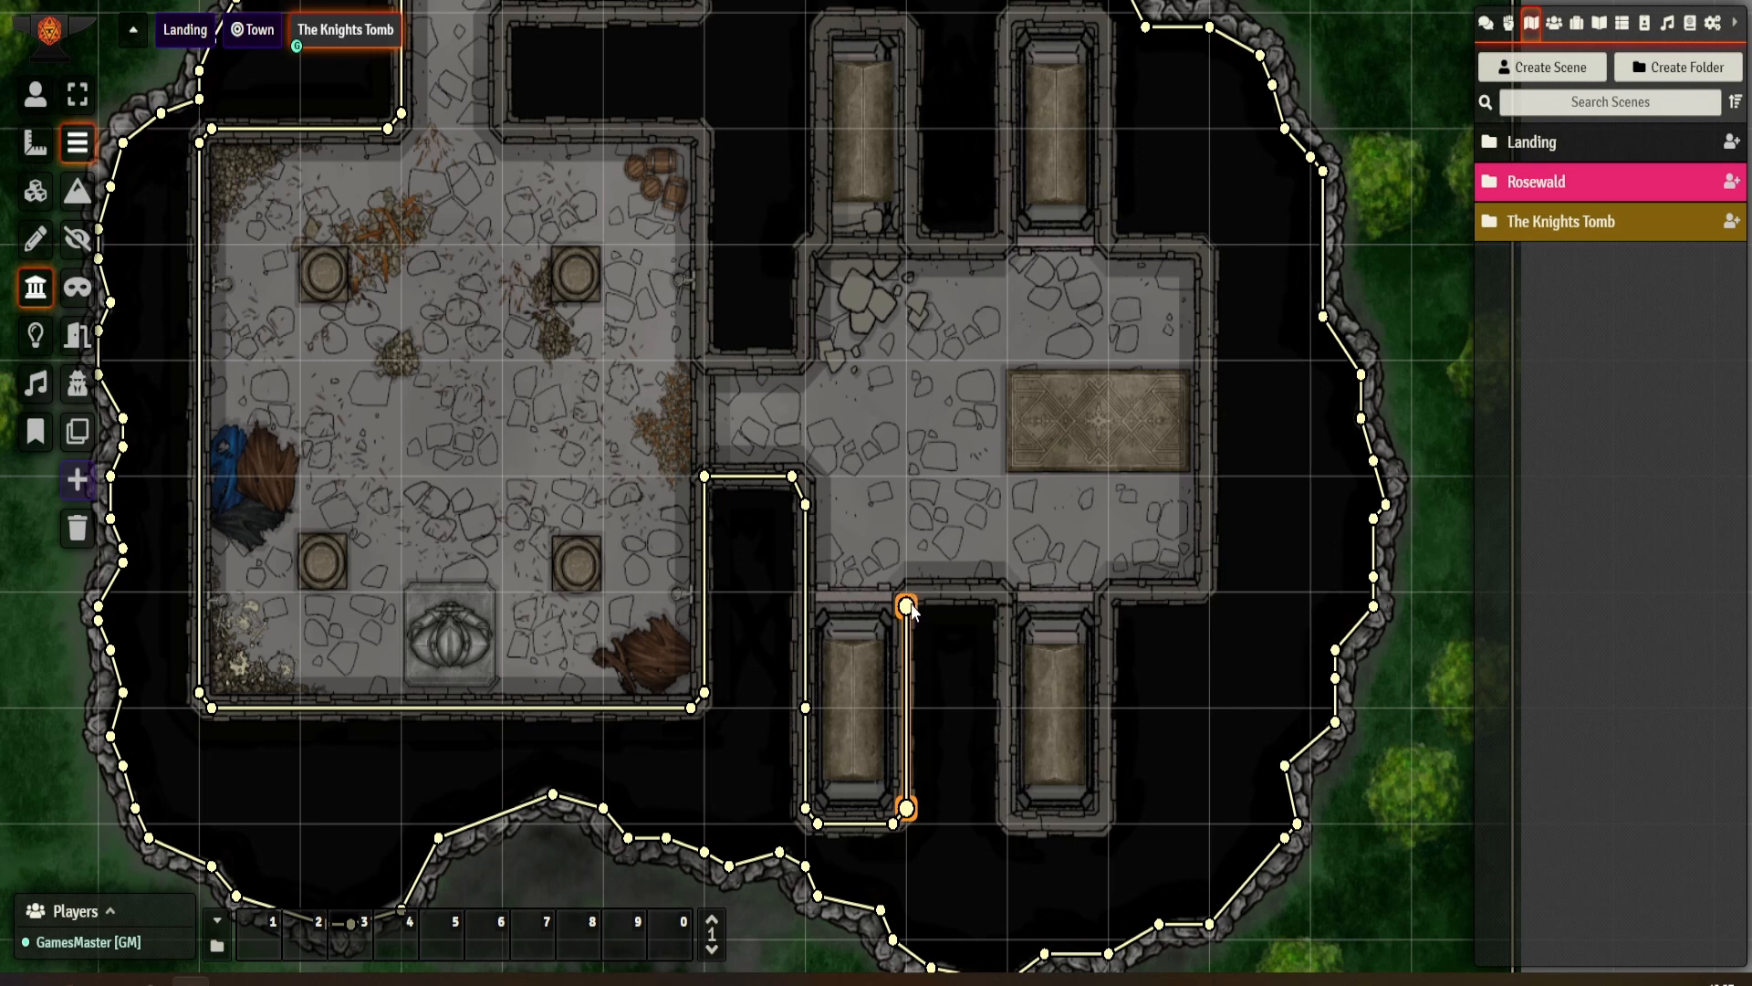
pyautogui.moveTo(910, 609); pyautogui.dragTo(906, 621)
pyautogui.moveTo(920, 566); pyautogui.dragTo(909, 592)
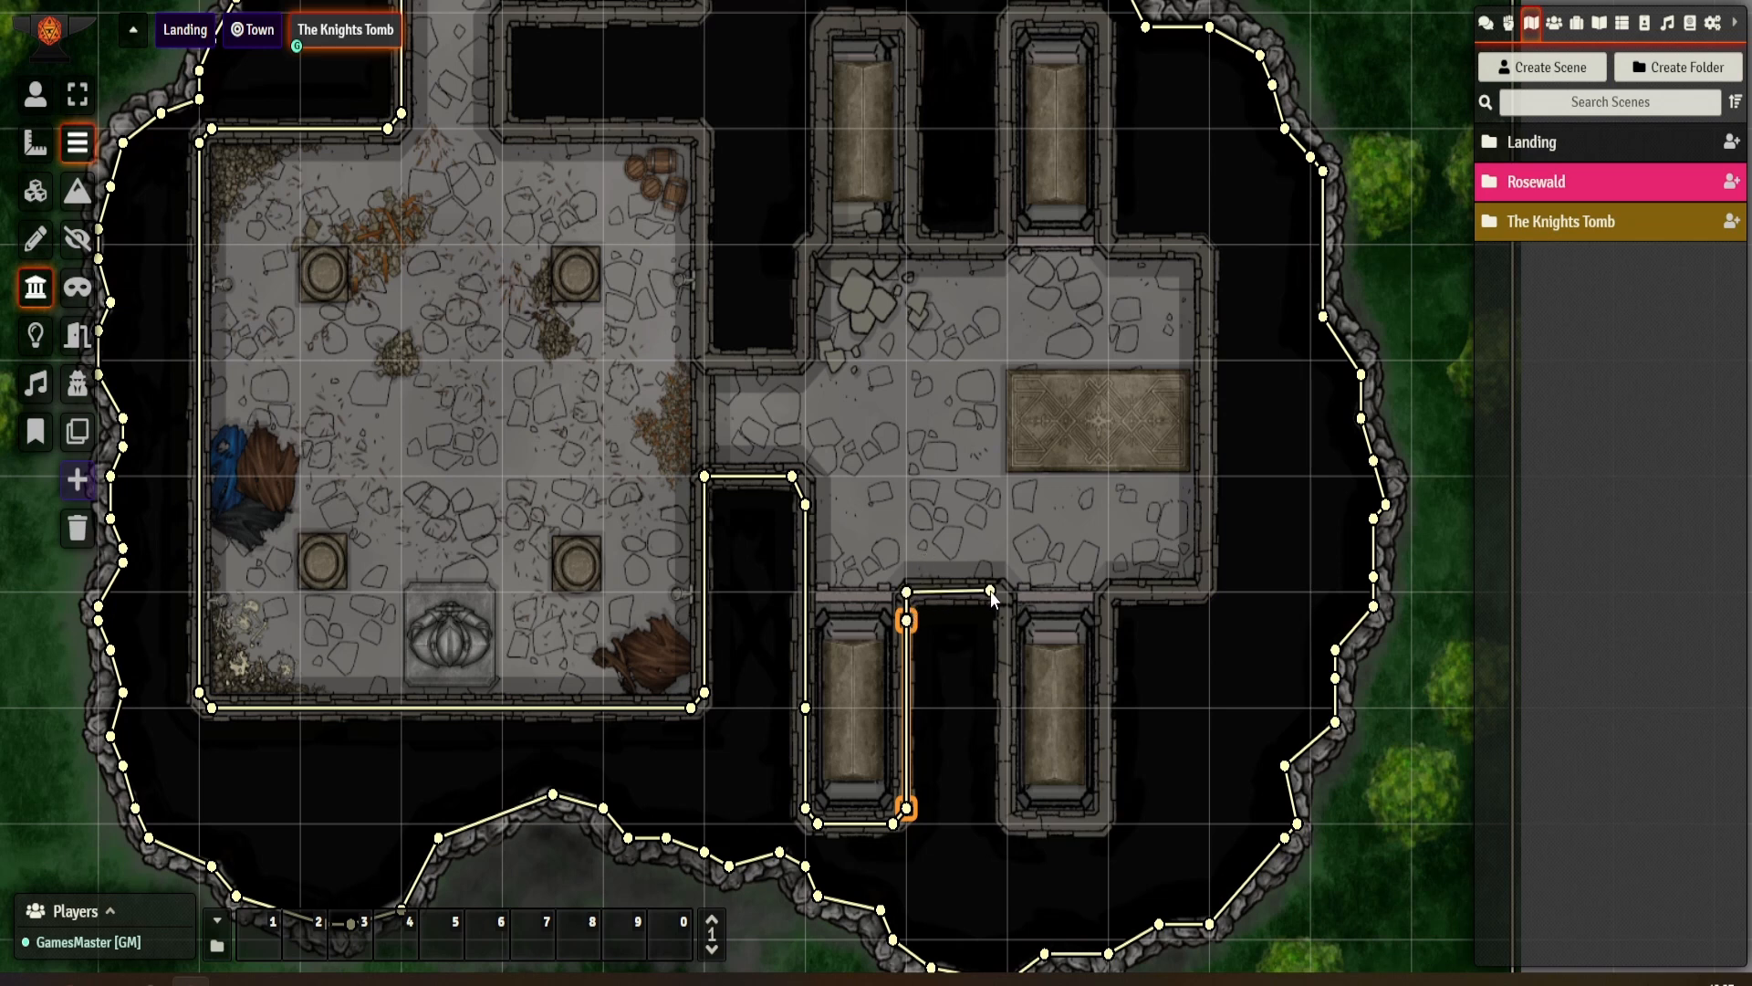
# - Trace the walls across the gap between the lower alcoves and around the southeast sarcophagus alcove
pyautogui.click(992, 592)
pyautogui.click(1008, 605)
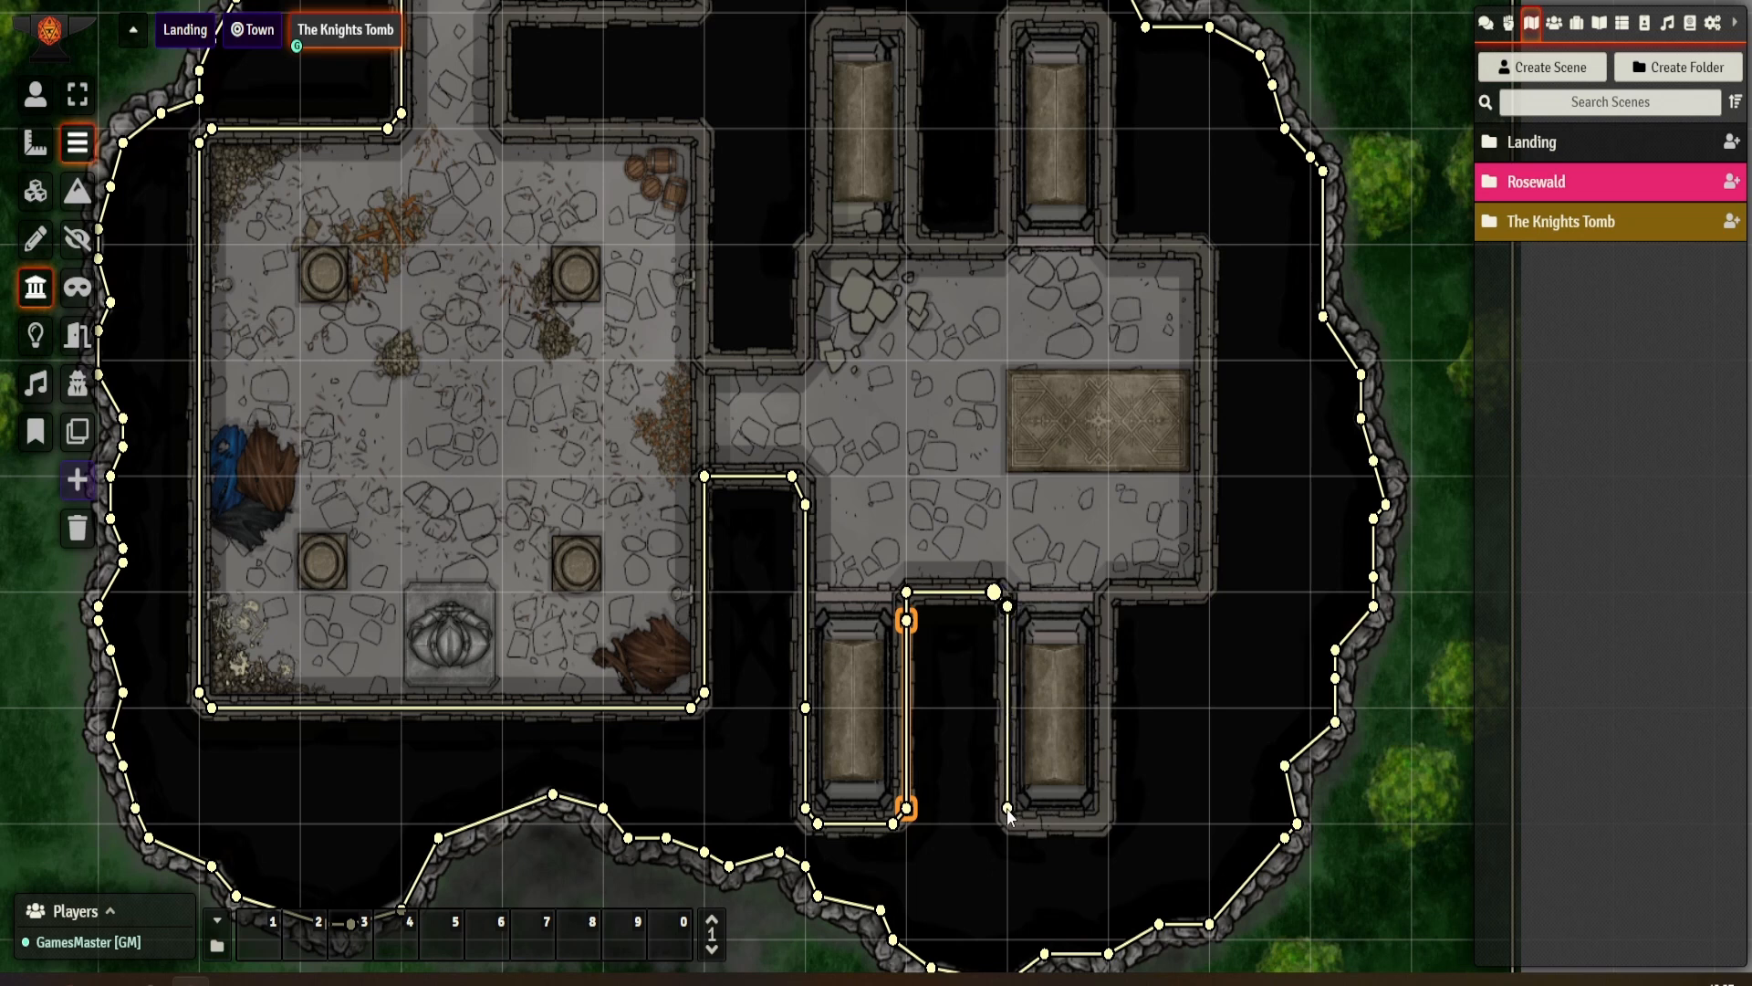
pyautogui.click(1007, 809)
pyautogui.click(1019, 823)
pyautogui.click(1105, 824)
pyautogui.click(1108, 780)
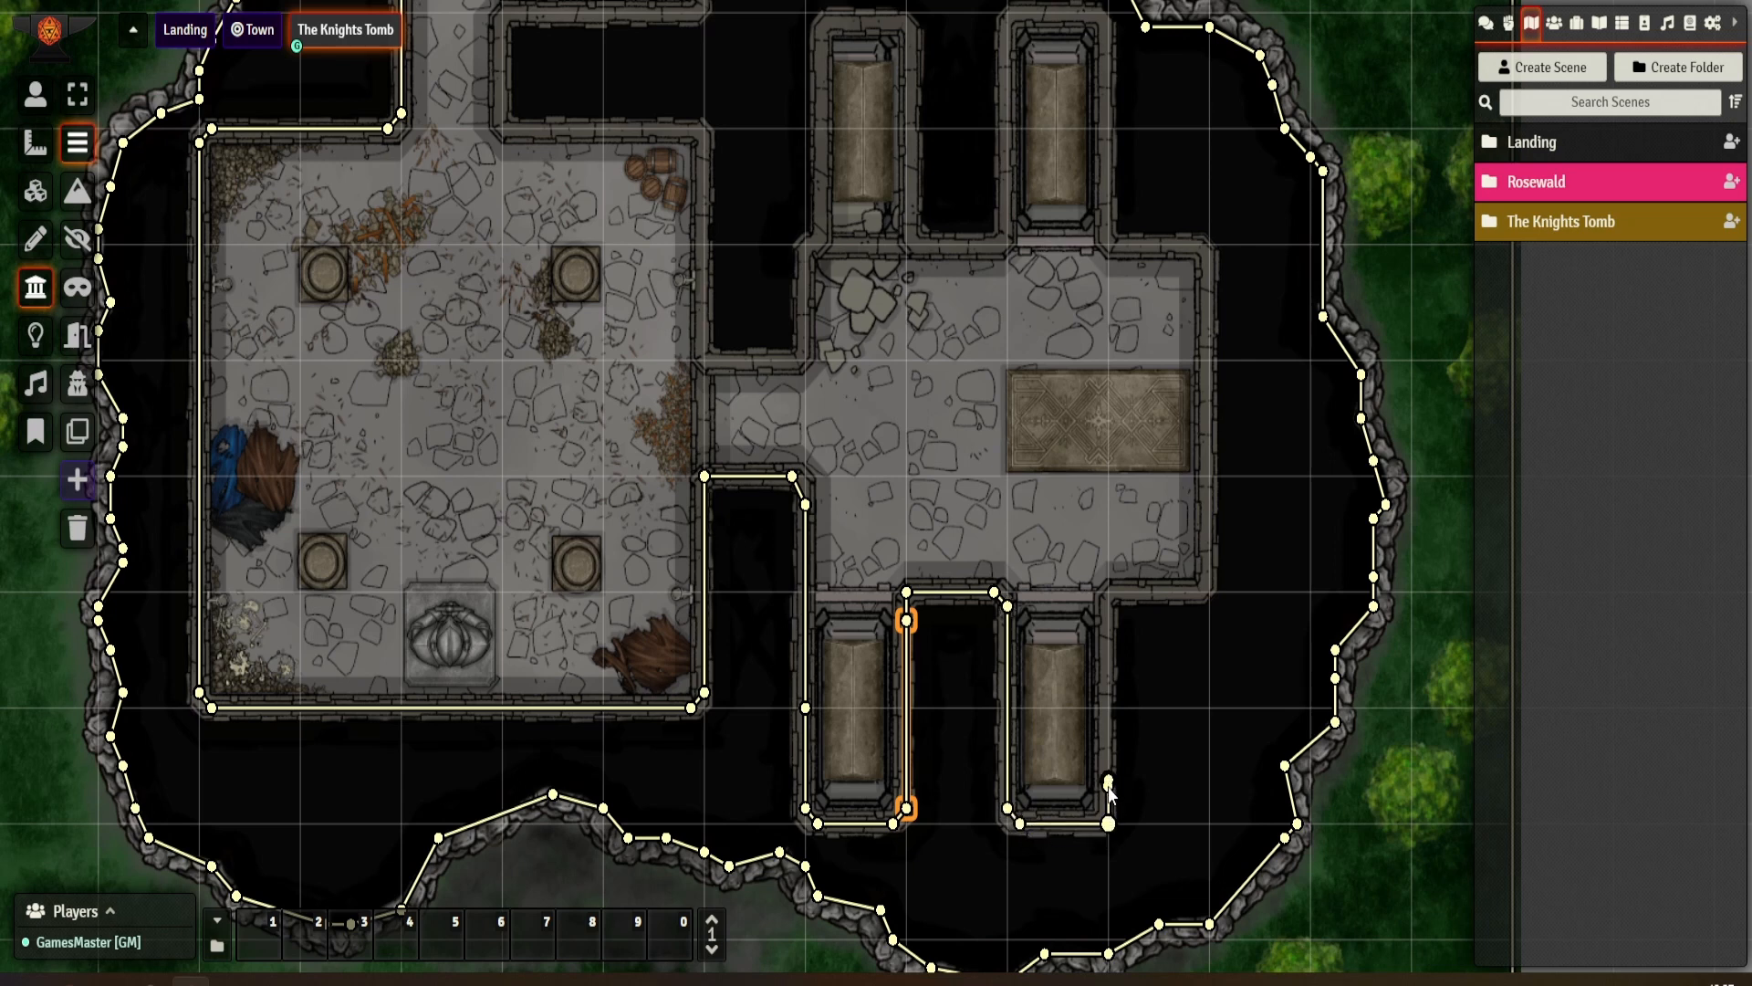
pyautogui.click(1108, 605)
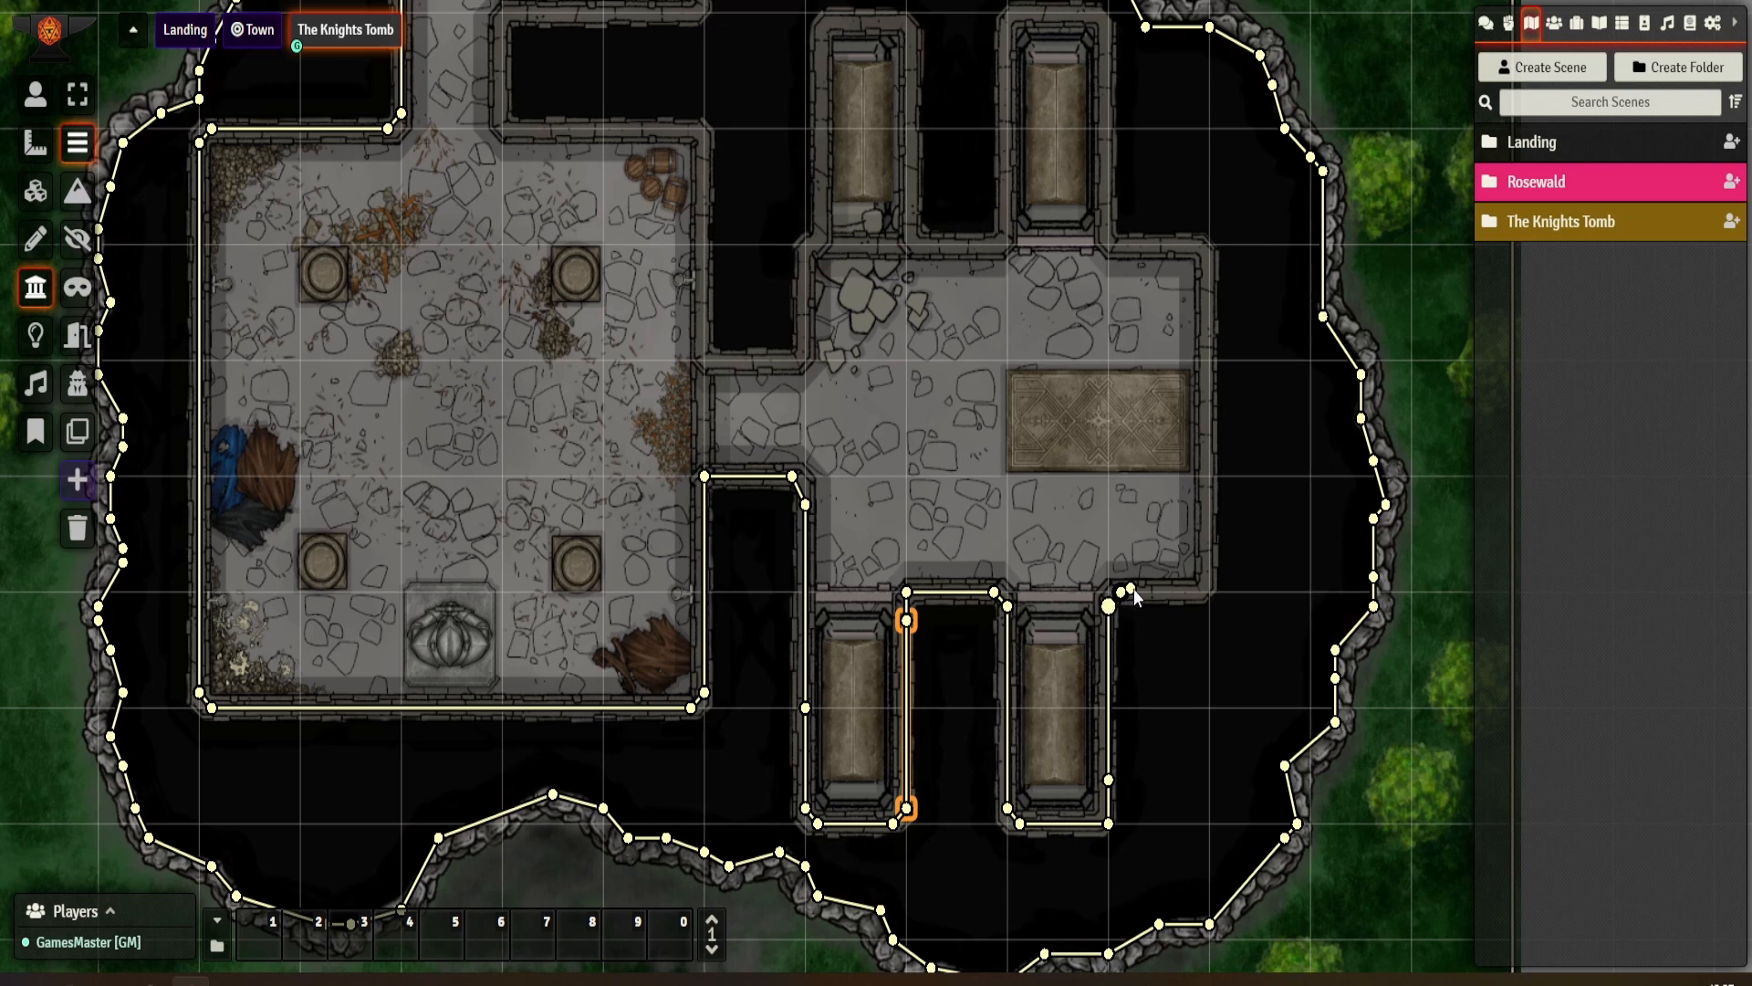
# - Extend the walls around the burial chamber's southeast corner and up its east side to the northeast corner
pyautogui.click(1195, 593)
pyautogui.click(1210, 575)
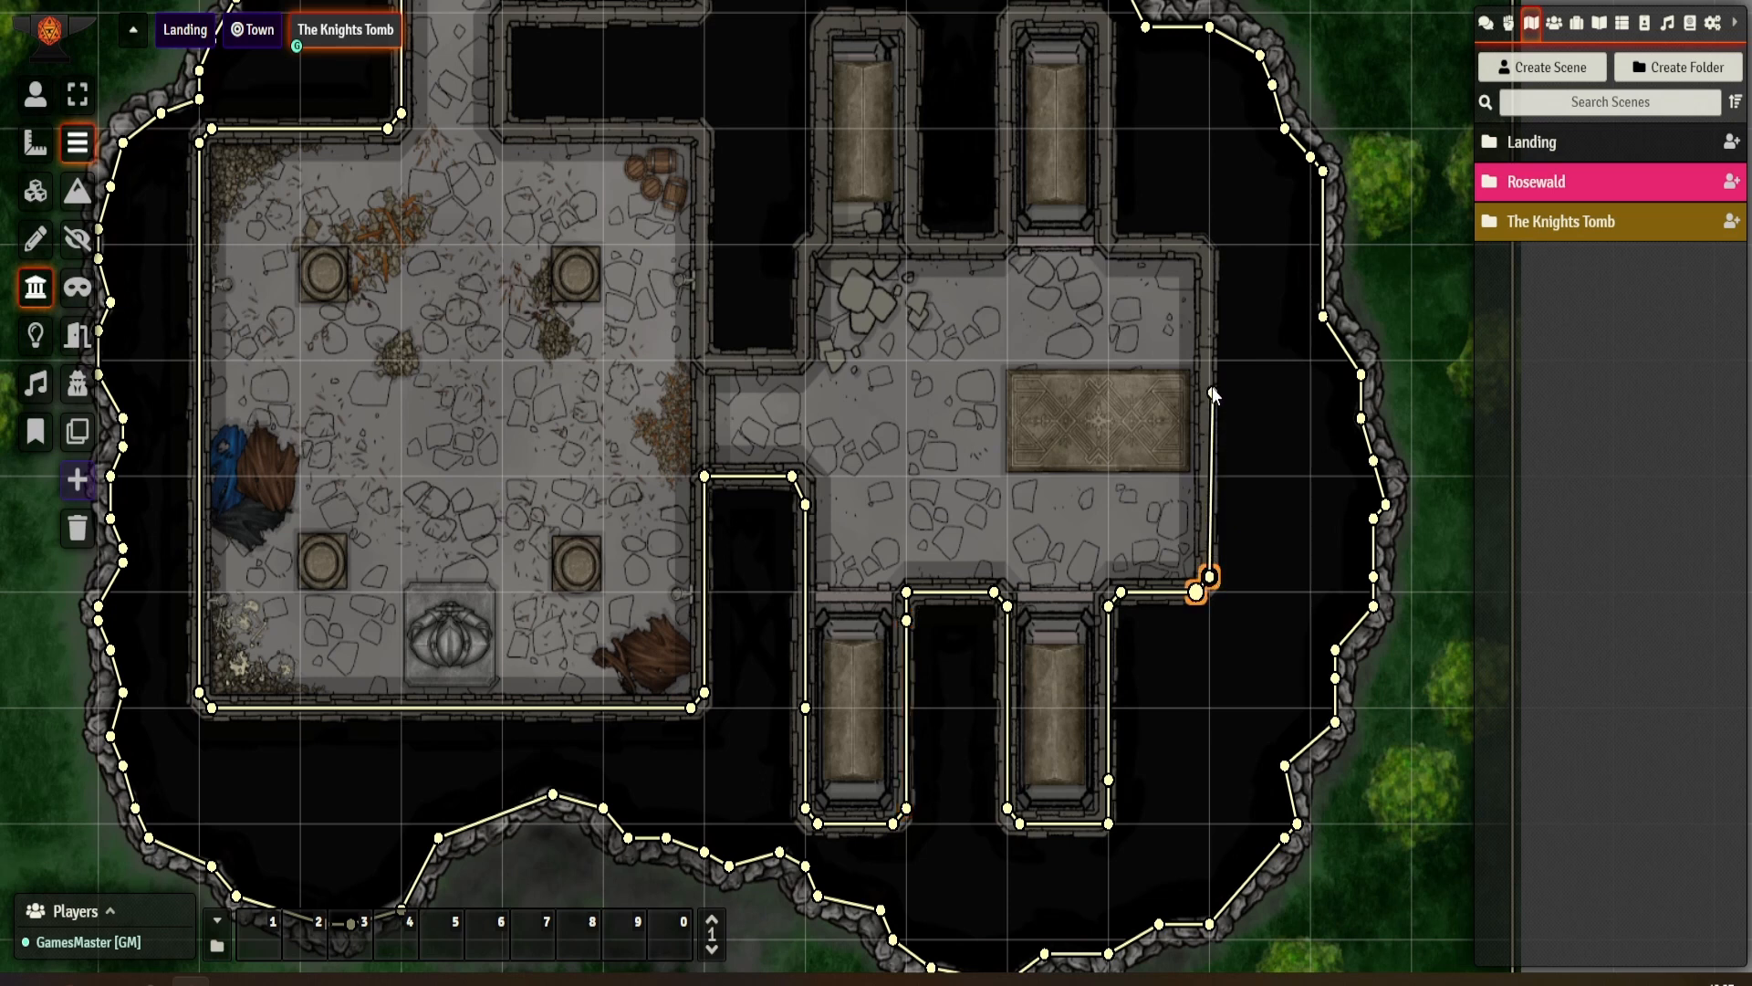
pyautogui.click(1209, 272)
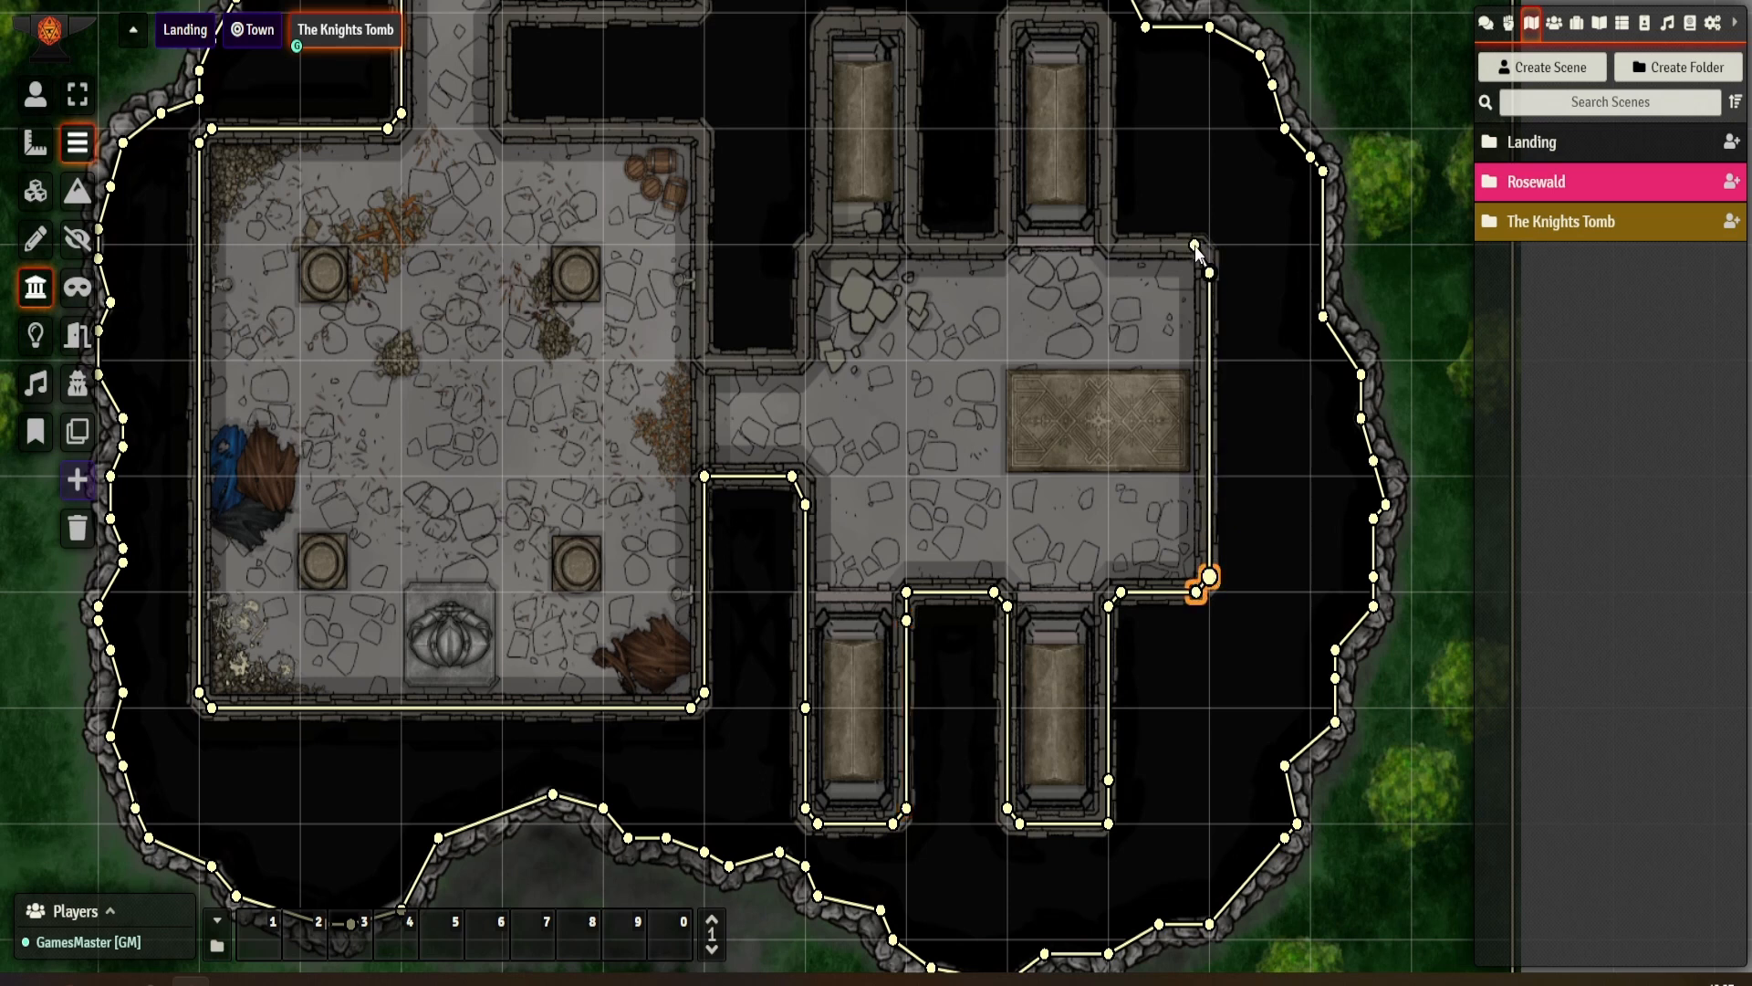
# - Trace the walls from the burial chamber's northeast corner west to the northeast sarcophagus alcove and up the alcove's east side
pyautogui.click(1196, 245)
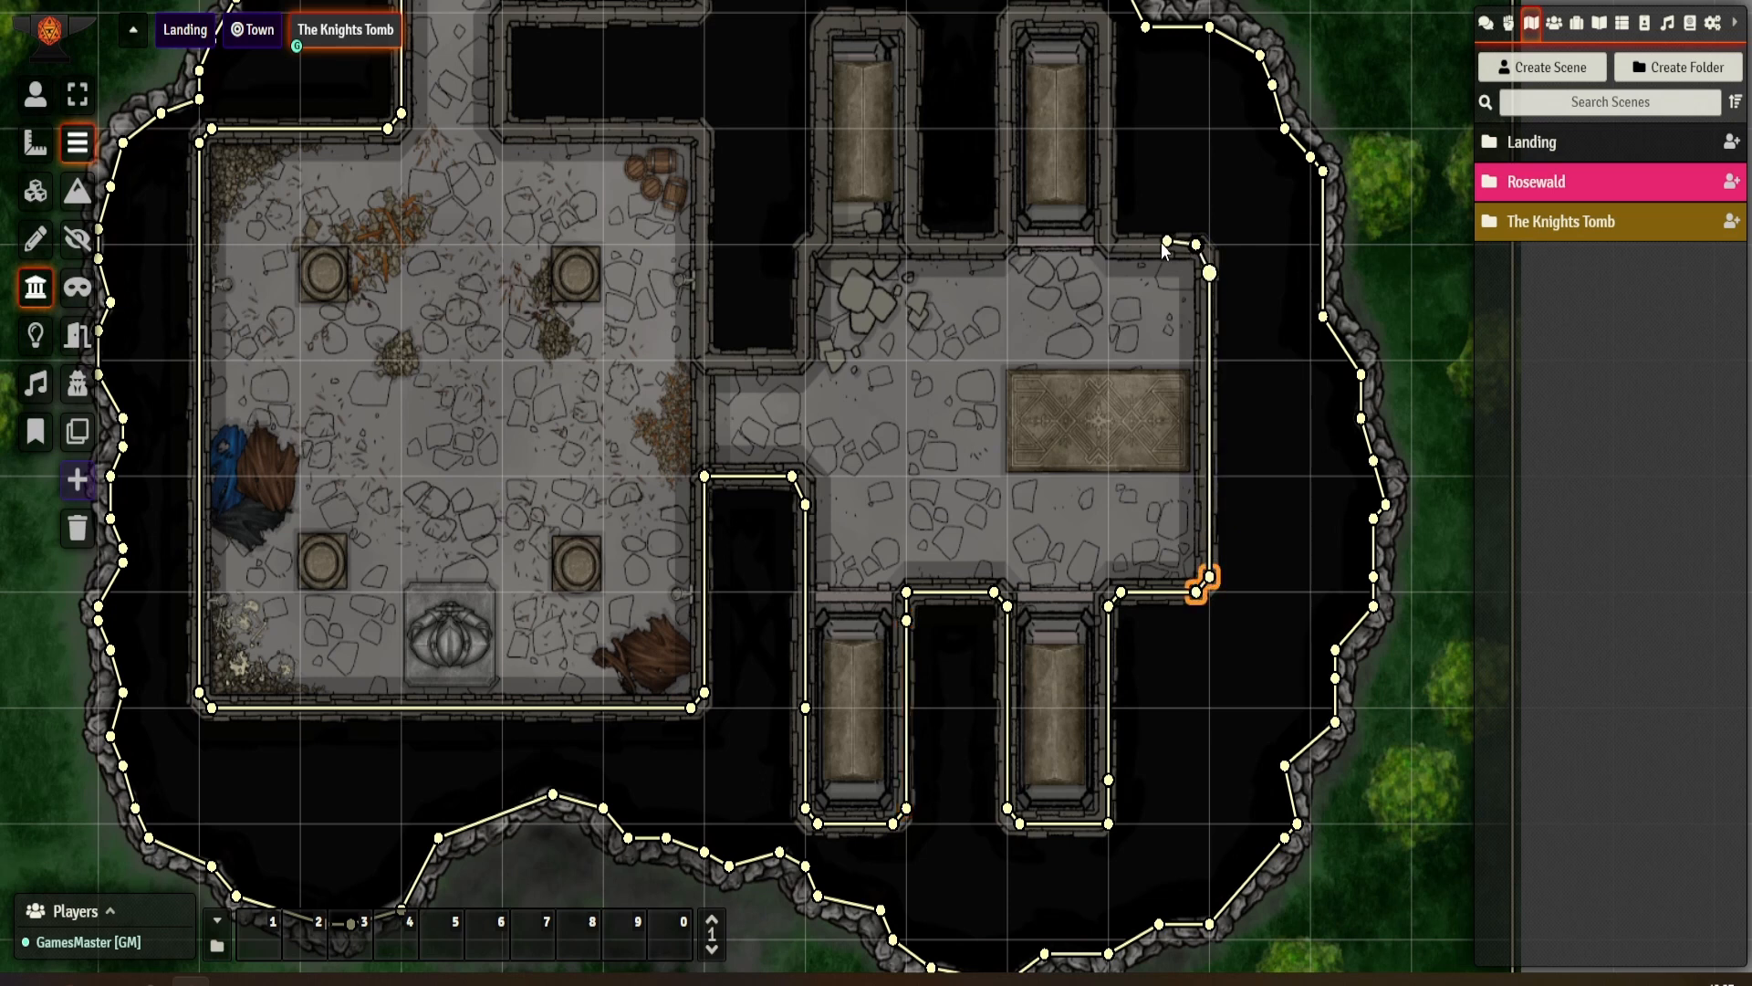
pyautogui.click(1109, 244)
pyautogui.moveTo(1108, 266); pyautogui.dragTo(928, 596)
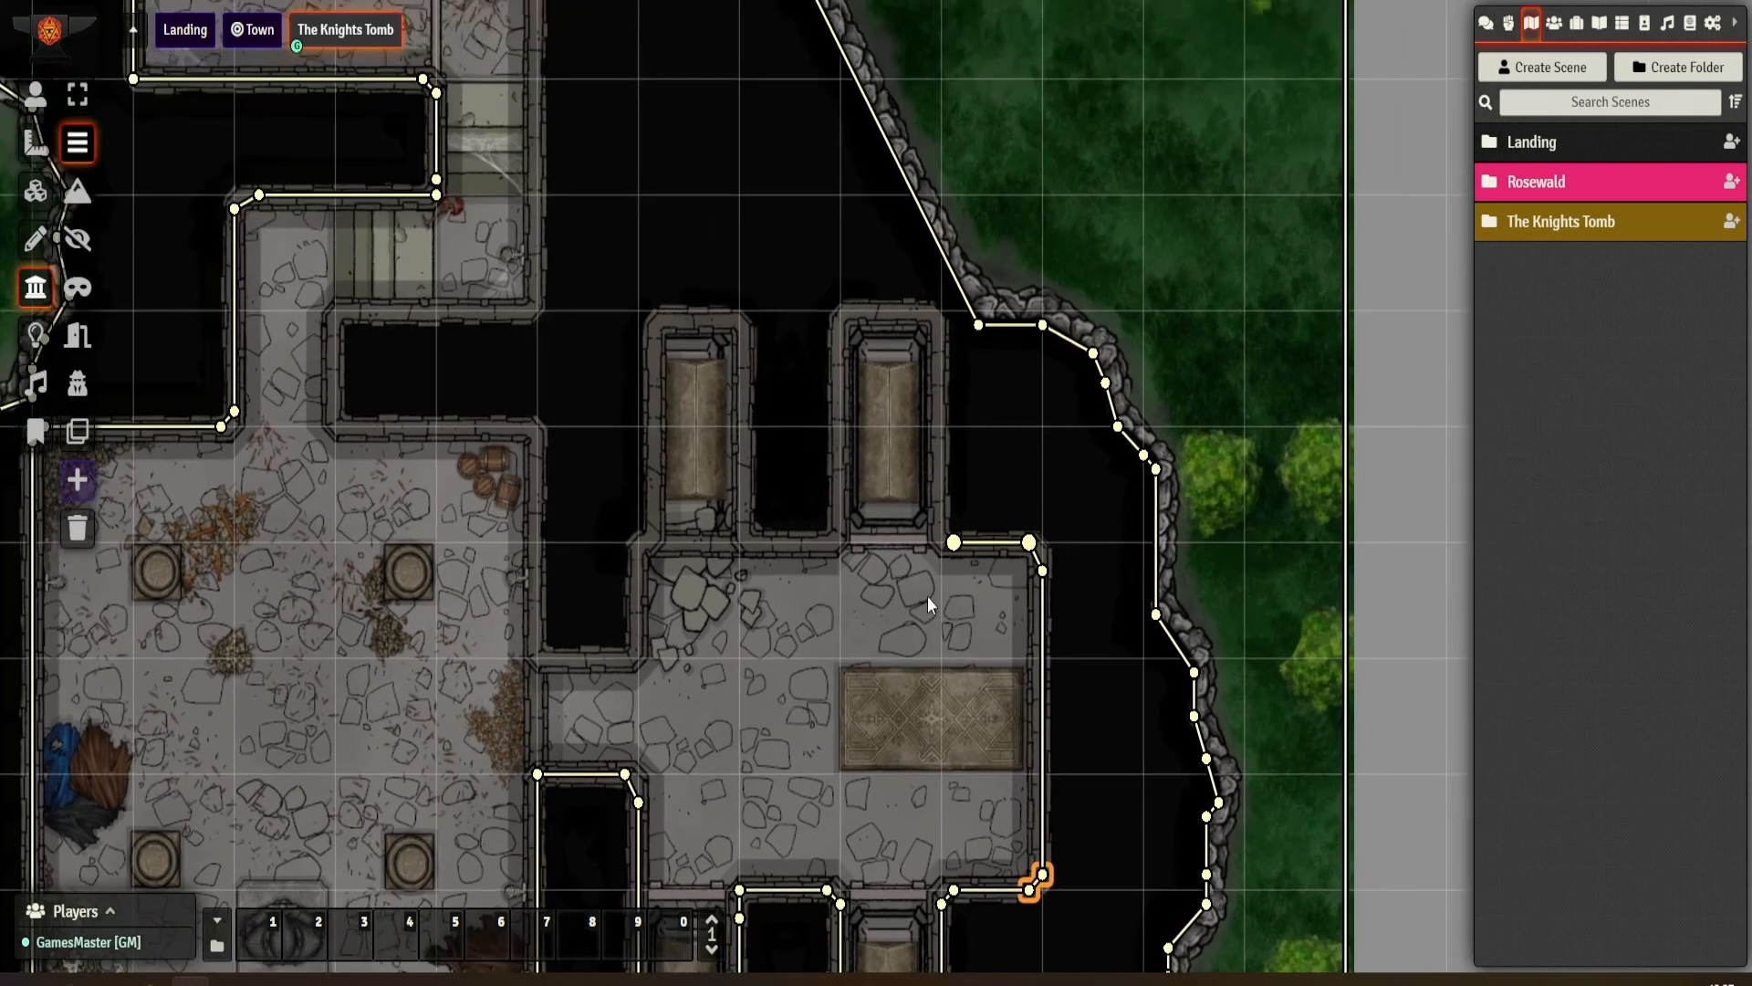
pyautogui.click(954, 544)
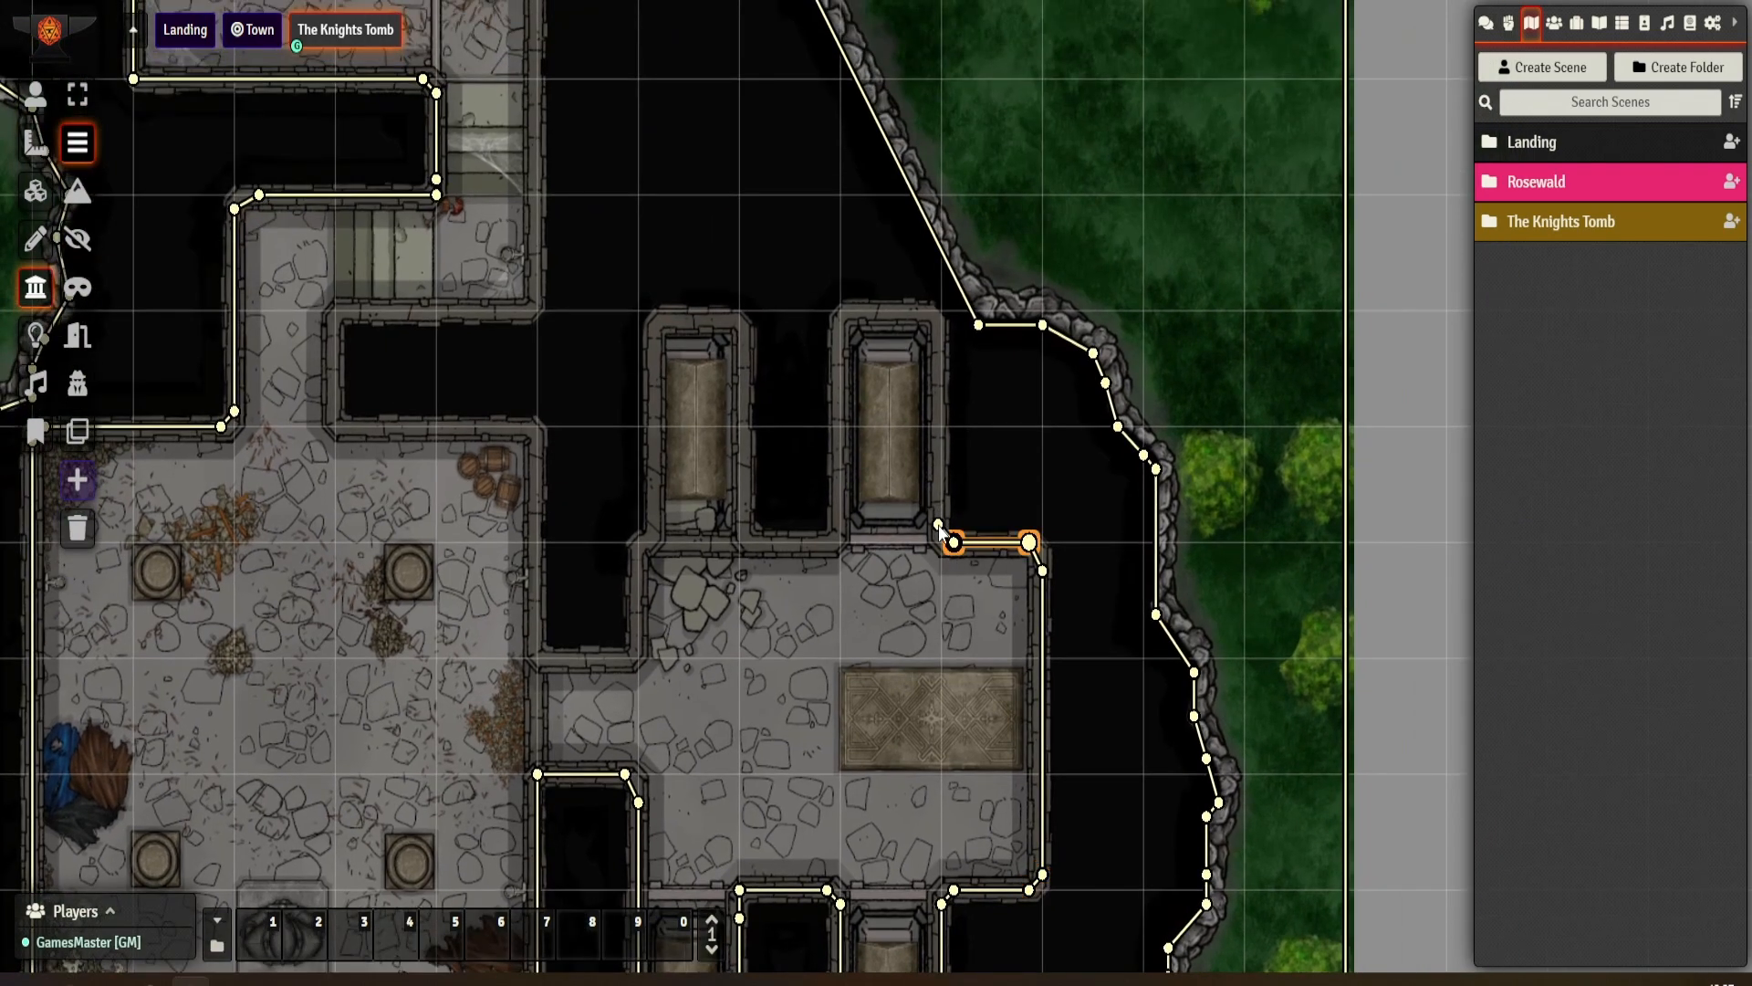
pyautogui.moveTo(940, 528); pyautogui.dragTo(931, 315)
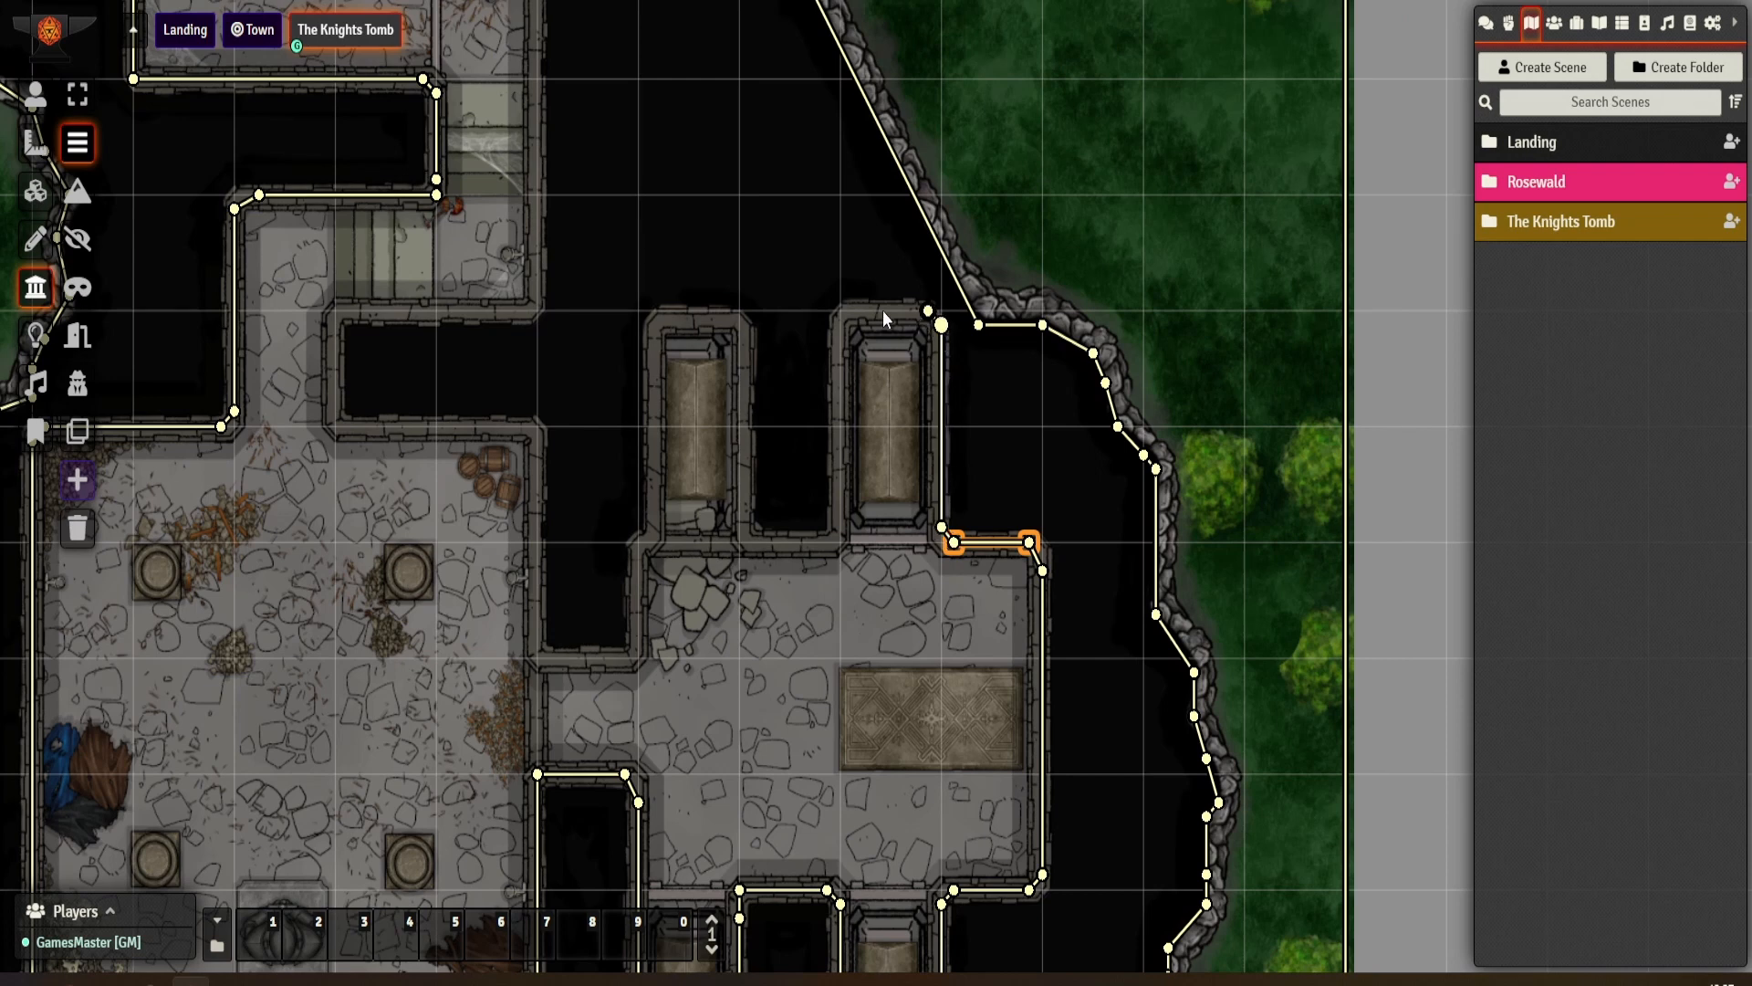
# - Trace the chained walls around the northeast alcove's northern end, down its west side and across the gap between the upper alcoves
pyautogui.click(933, 315)
pyautogui.keyDown('ctrl'); pyautogui.click(856, 311); pyautogui.keyUp('ctrl')
pyautogui.keyDown('ctrl'); pyautogui.click(843, 325); pyautogui.keyUp('ctrl')
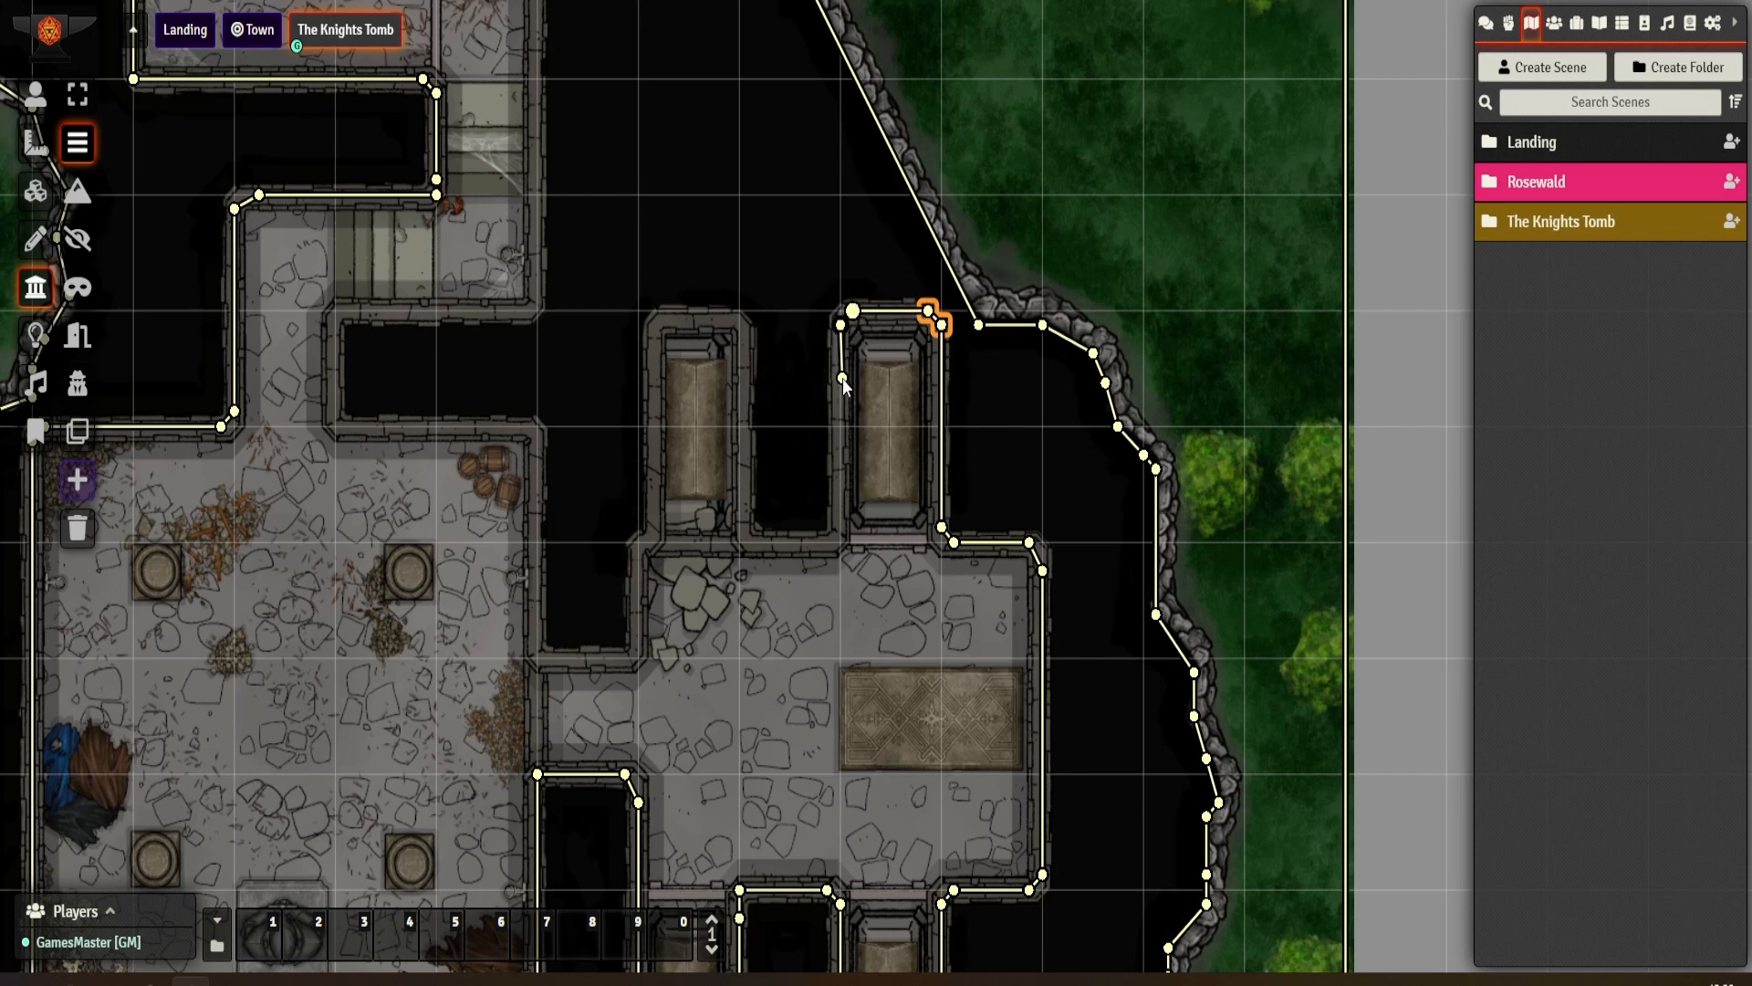
pyautogui.keyDown('ctrl'); pyautogui.click(839, 510); pyautogui.keyUp('ctrl')
pyautogui.keyDown('ctrl'); pyautogui.click(836, 547); pyautogui.keyUp('ctrl')
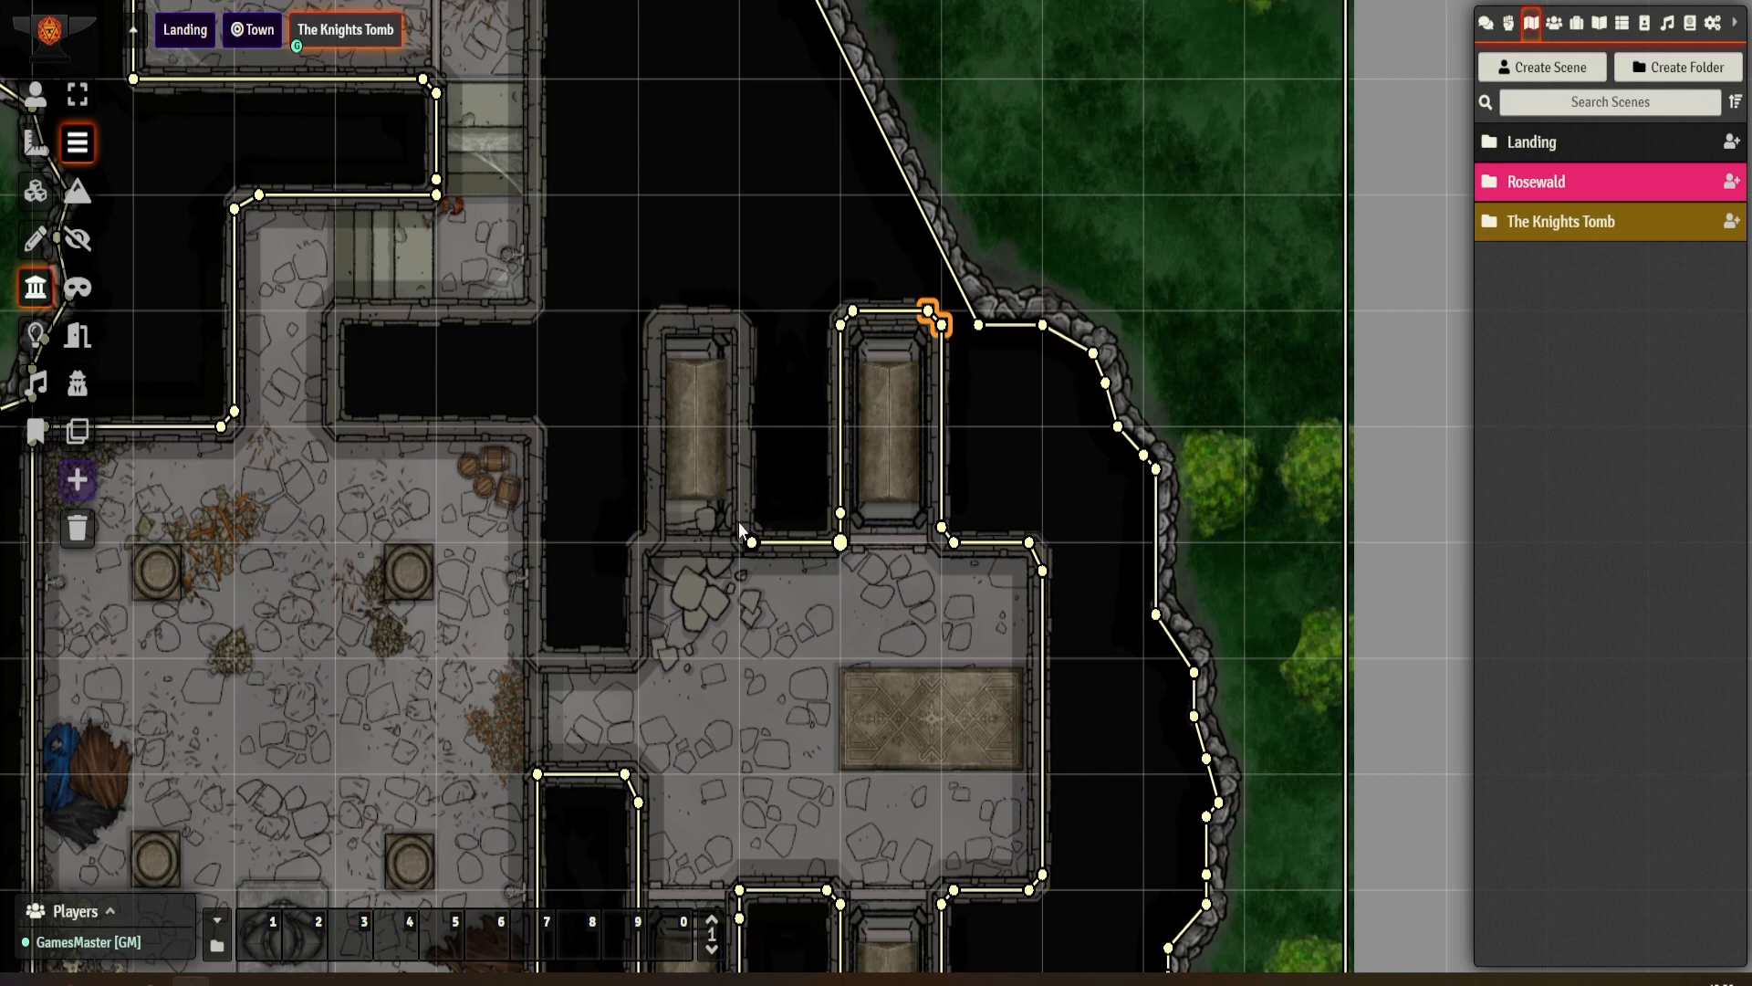
pyautogui.click(752, 543)
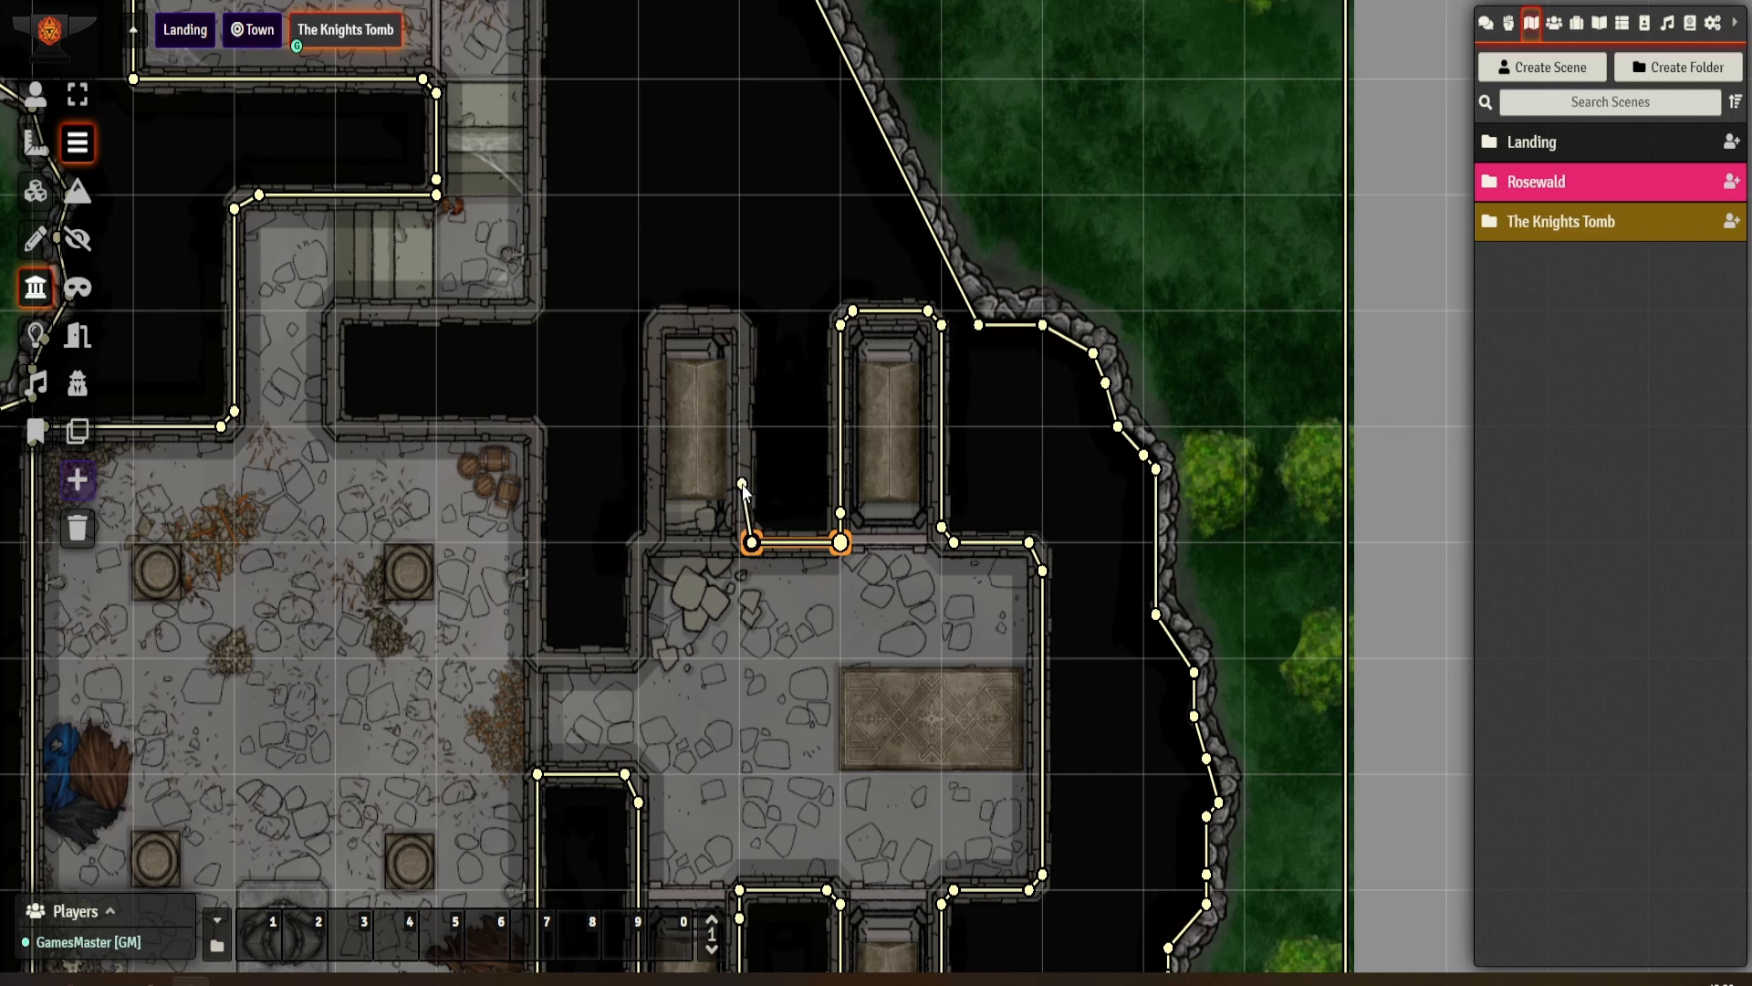
# - Trace the walls around the northwest sarcophagus alcove and down to the burial chamber's northwest corner
pyautogui.moveTo(746, 516); pyautogui.dragTo(746, 330)
pyautogui.keyDown('ctrl'); pyautogui.click(714, 322); pyautogui.keyUp('ctrl')
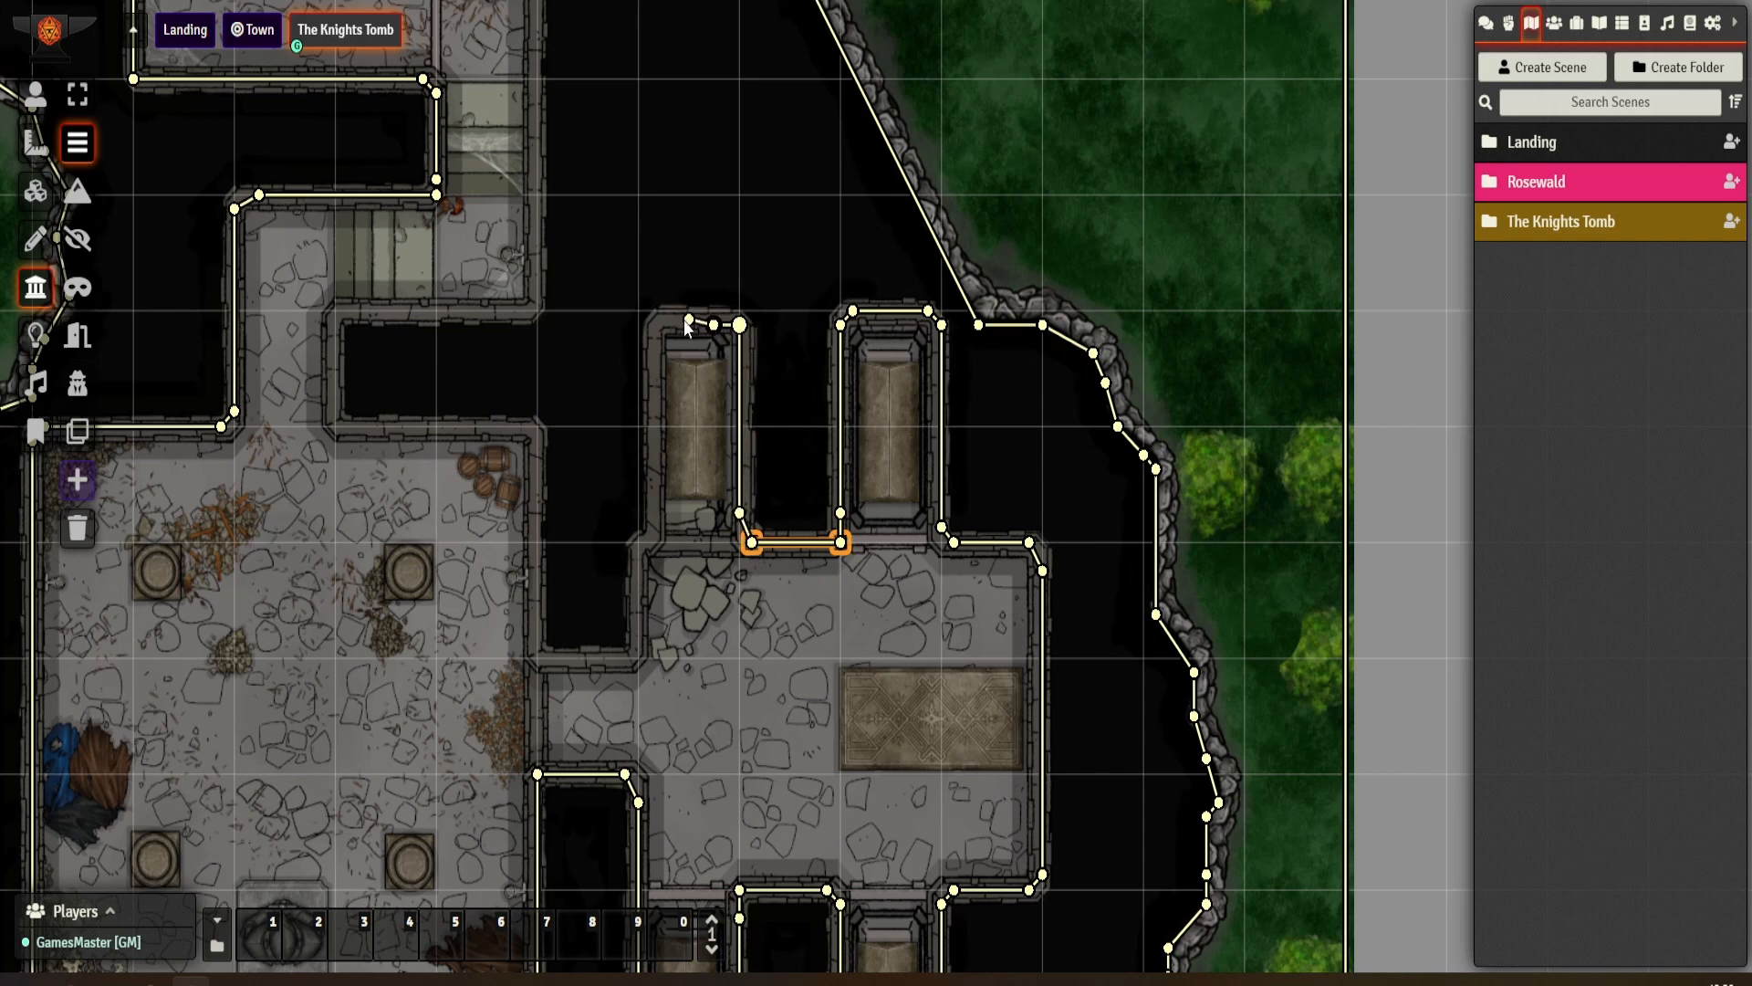
pyautogui.keyDown('ctrl'); pyautogui.click(663, 324); pyautogui.keyUp('ctrl')
pyautogui.keyDown('ctrl'); pyautogui.click(651, 351); pyautogui.keyUp('ctrl')
pyautogui.keyDown('ctrl'); pyautogui.click(653, 528); pyautogui.keyUp('ctrl')
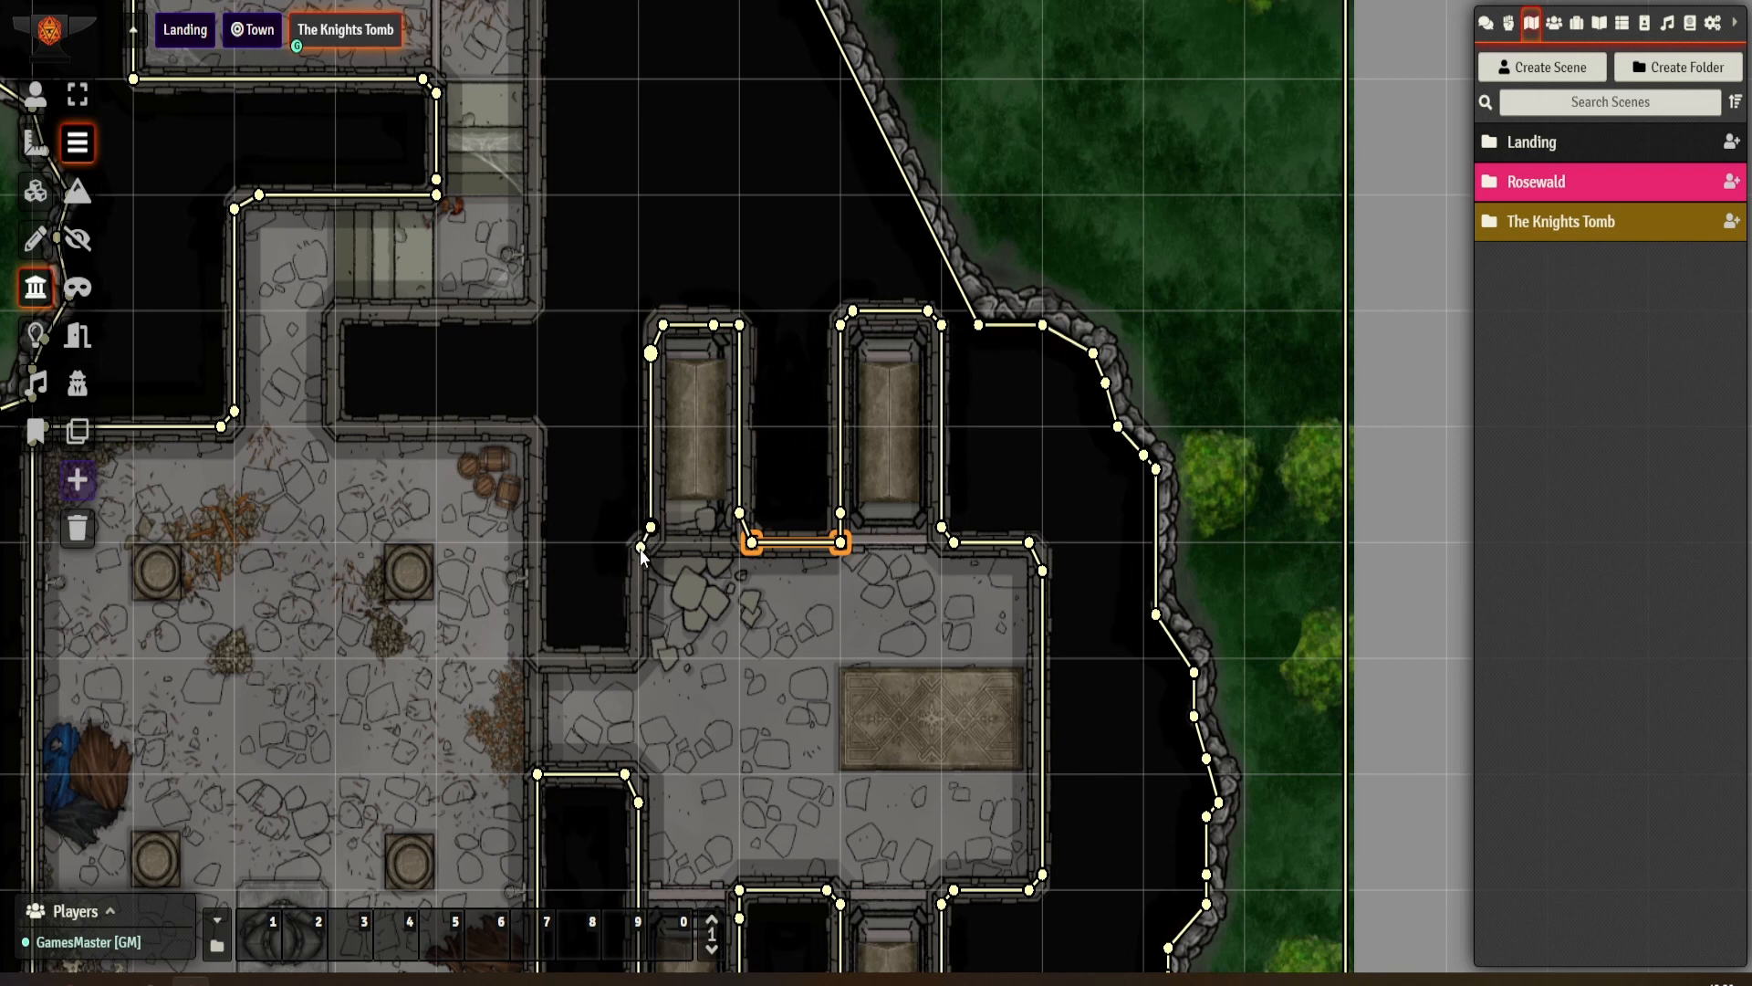
pyautogui.keyDown('ctrl'); pyautogui.click(640, 549); pyautogui.keyUp('ctrl')
pyautogui.click(639, 557)
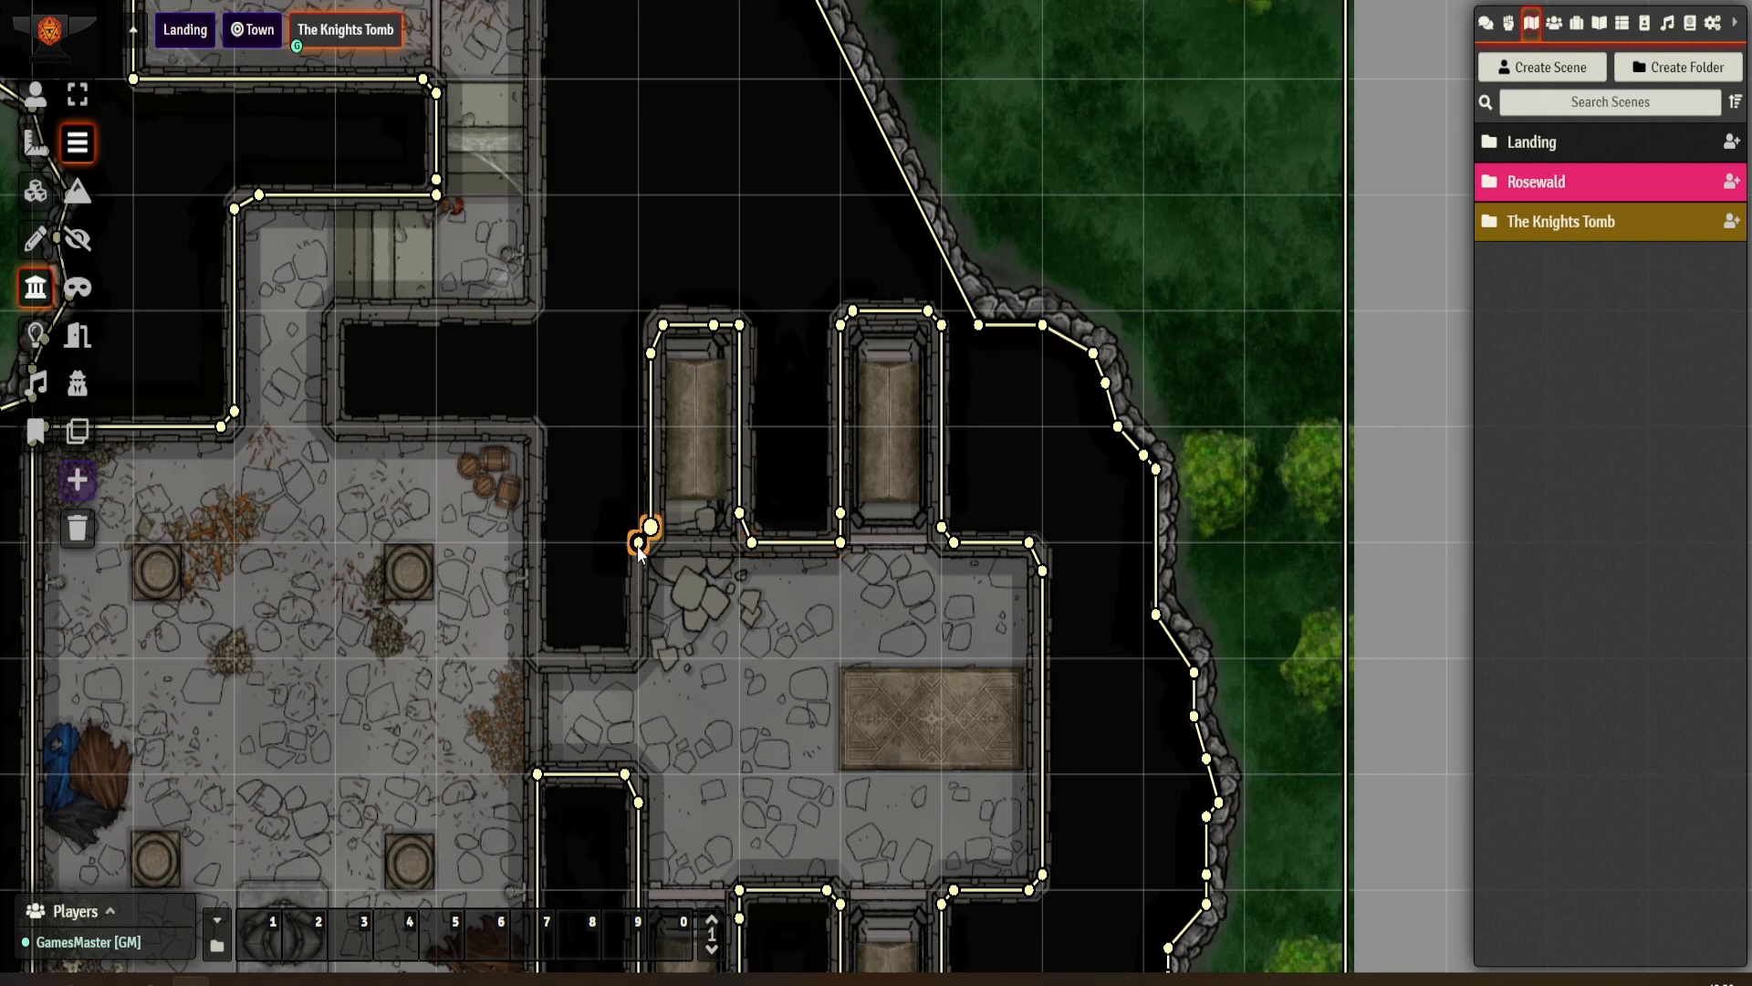
# - Extend the walls down the burial chamber's west side and along the connecting passage's north side to the pillared hall
pyautogui.moveTo(633, 613); pyautogui.dragTo(642, 634)
pyautogui.keyDown('ctrl'); pyautogui.click(636, 655); pyautogui.keyUp('ctrl')
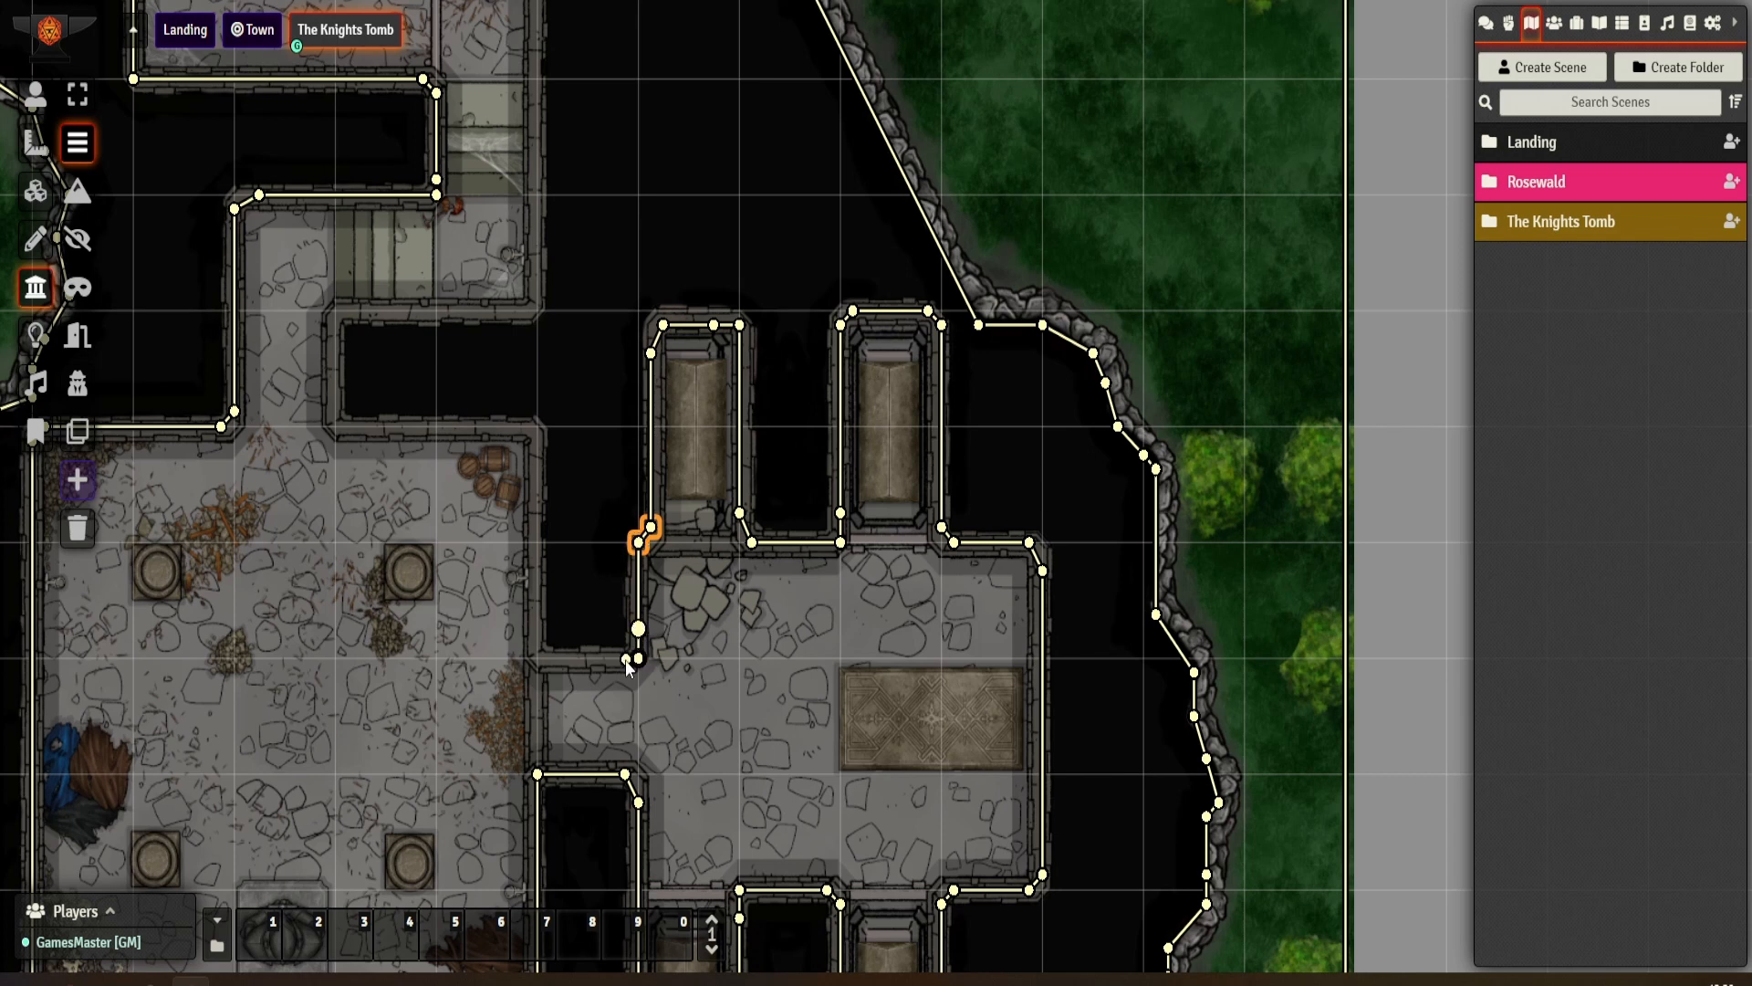
pyautogui.keyDown('ctrl'); pyautogui.click(552, 659); pyautogui.keyUp('ctrl')
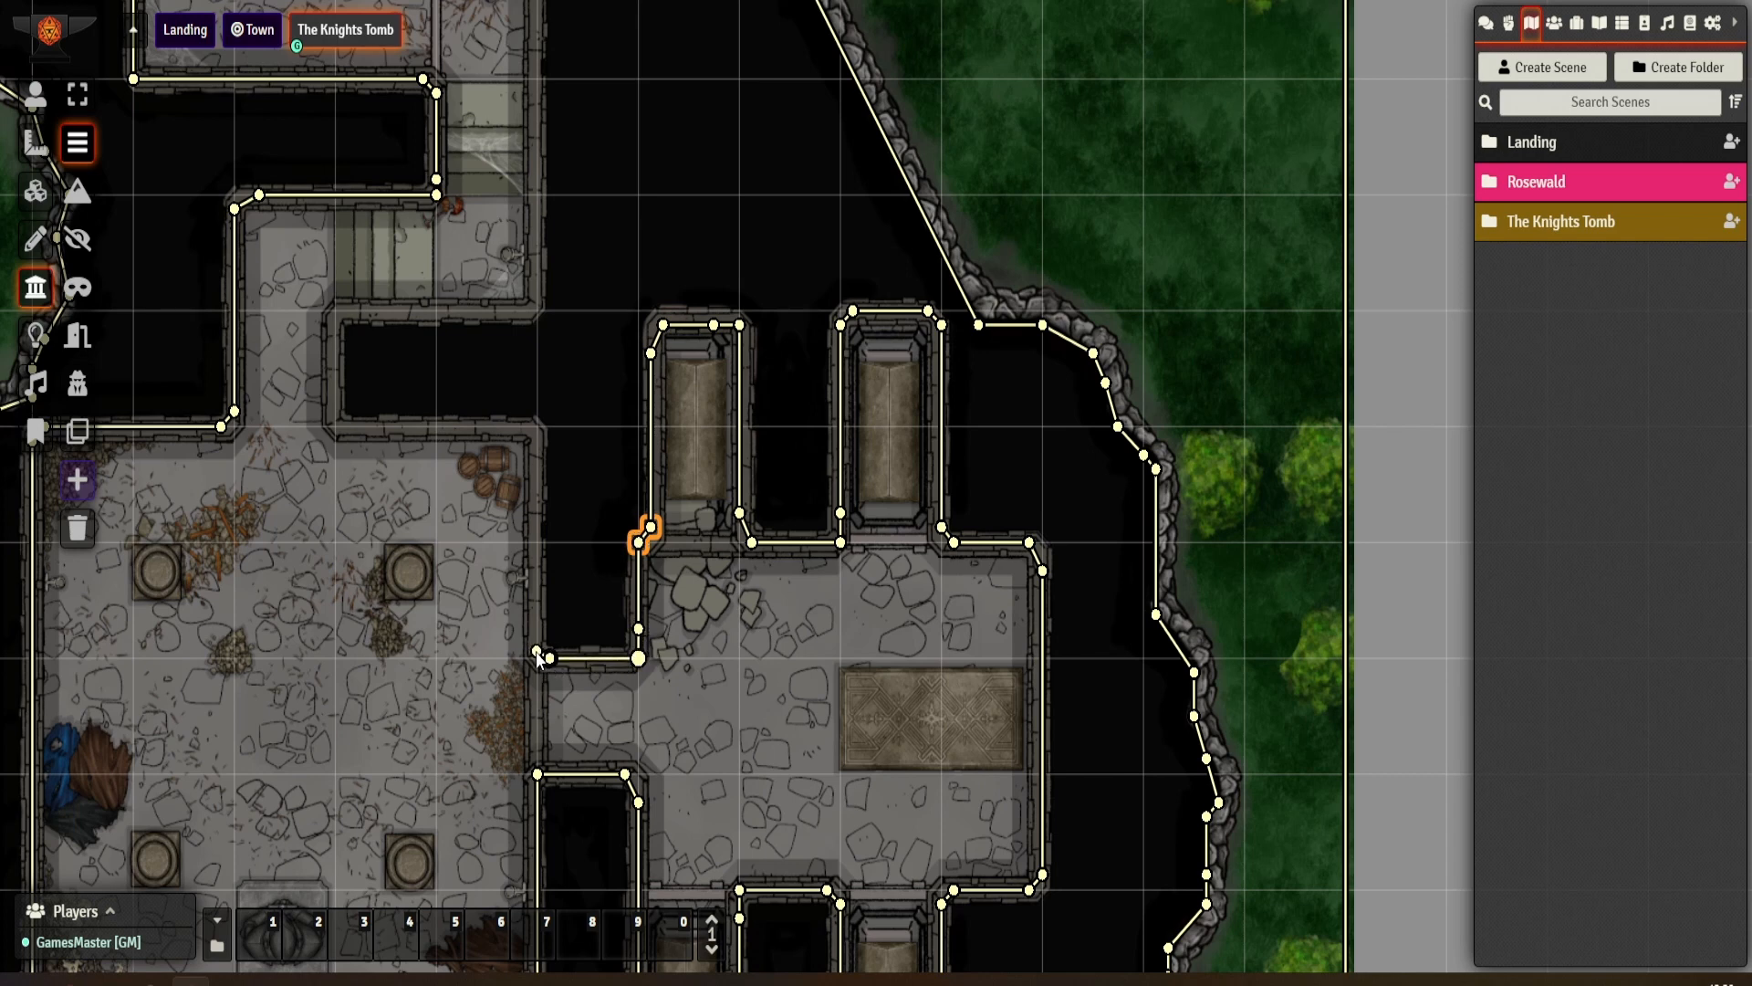
pyautogui.keyDown('ctrl'); pyautogui.click(537, 643); pyautogui.keyUp('ctrl')
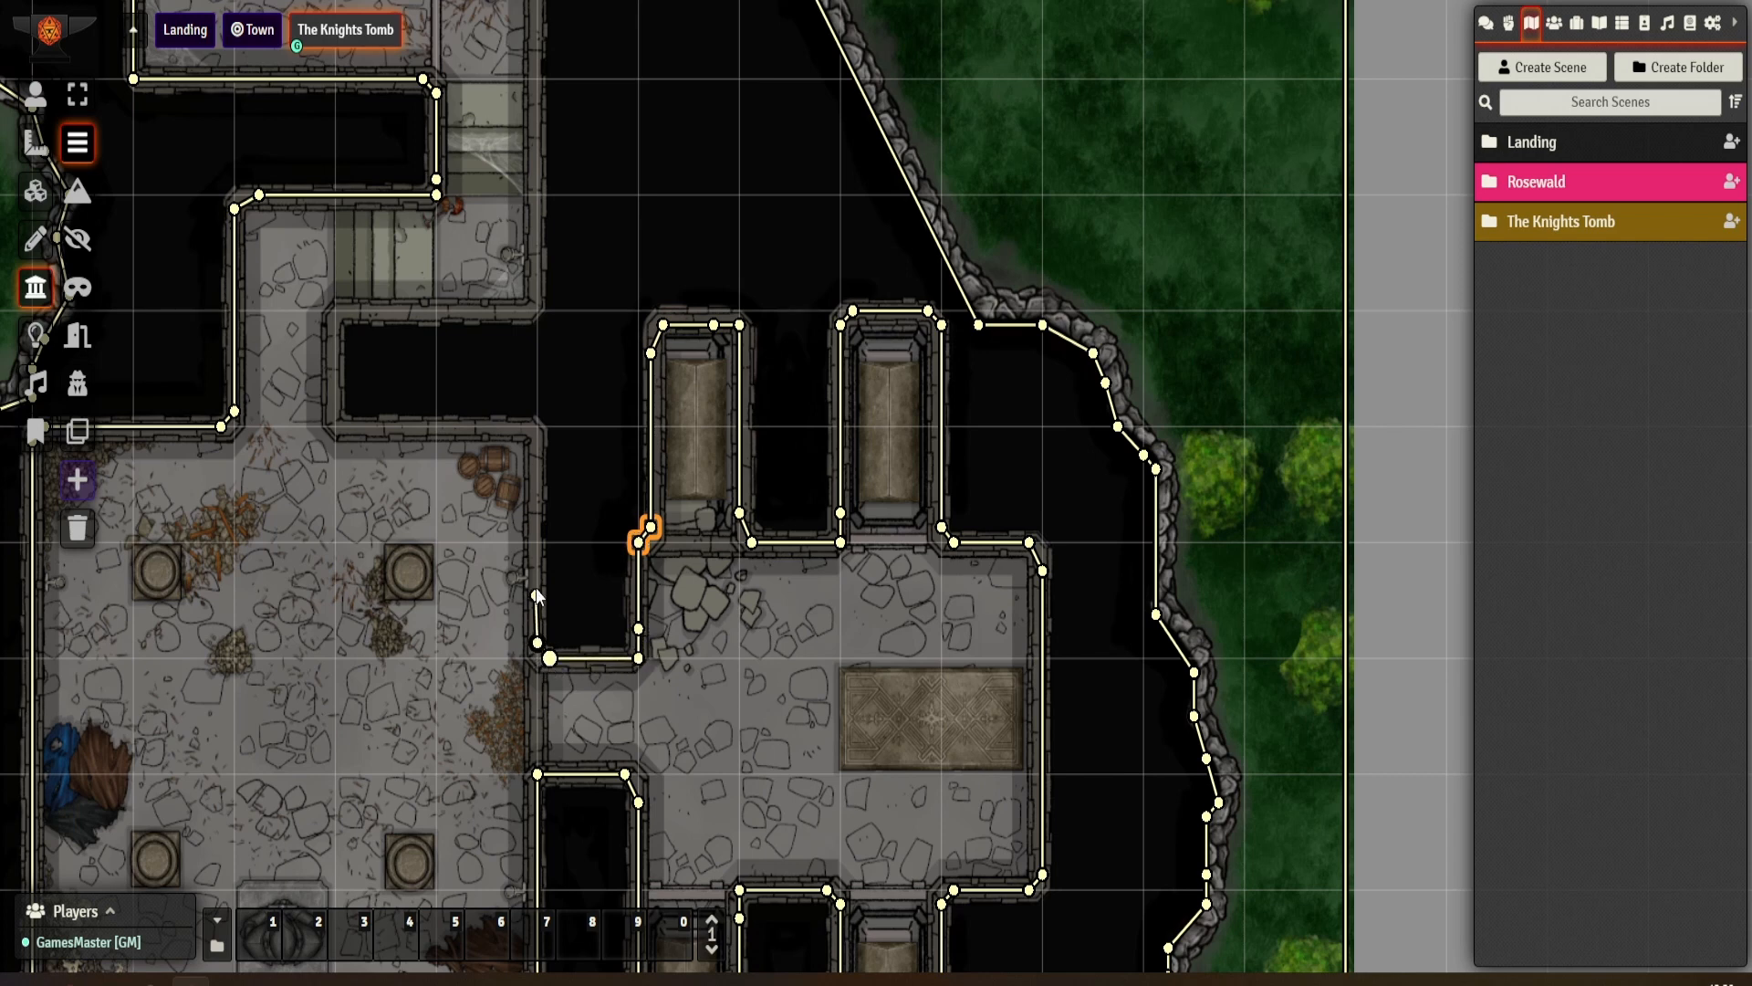
# - Trace the walls up the pillared hall's east side and west along its north side to the corridor opening
pyautogui.keyDown('ctrl'); pyautogui.click(537, 453); pyautogui.keyUp('ctrl')
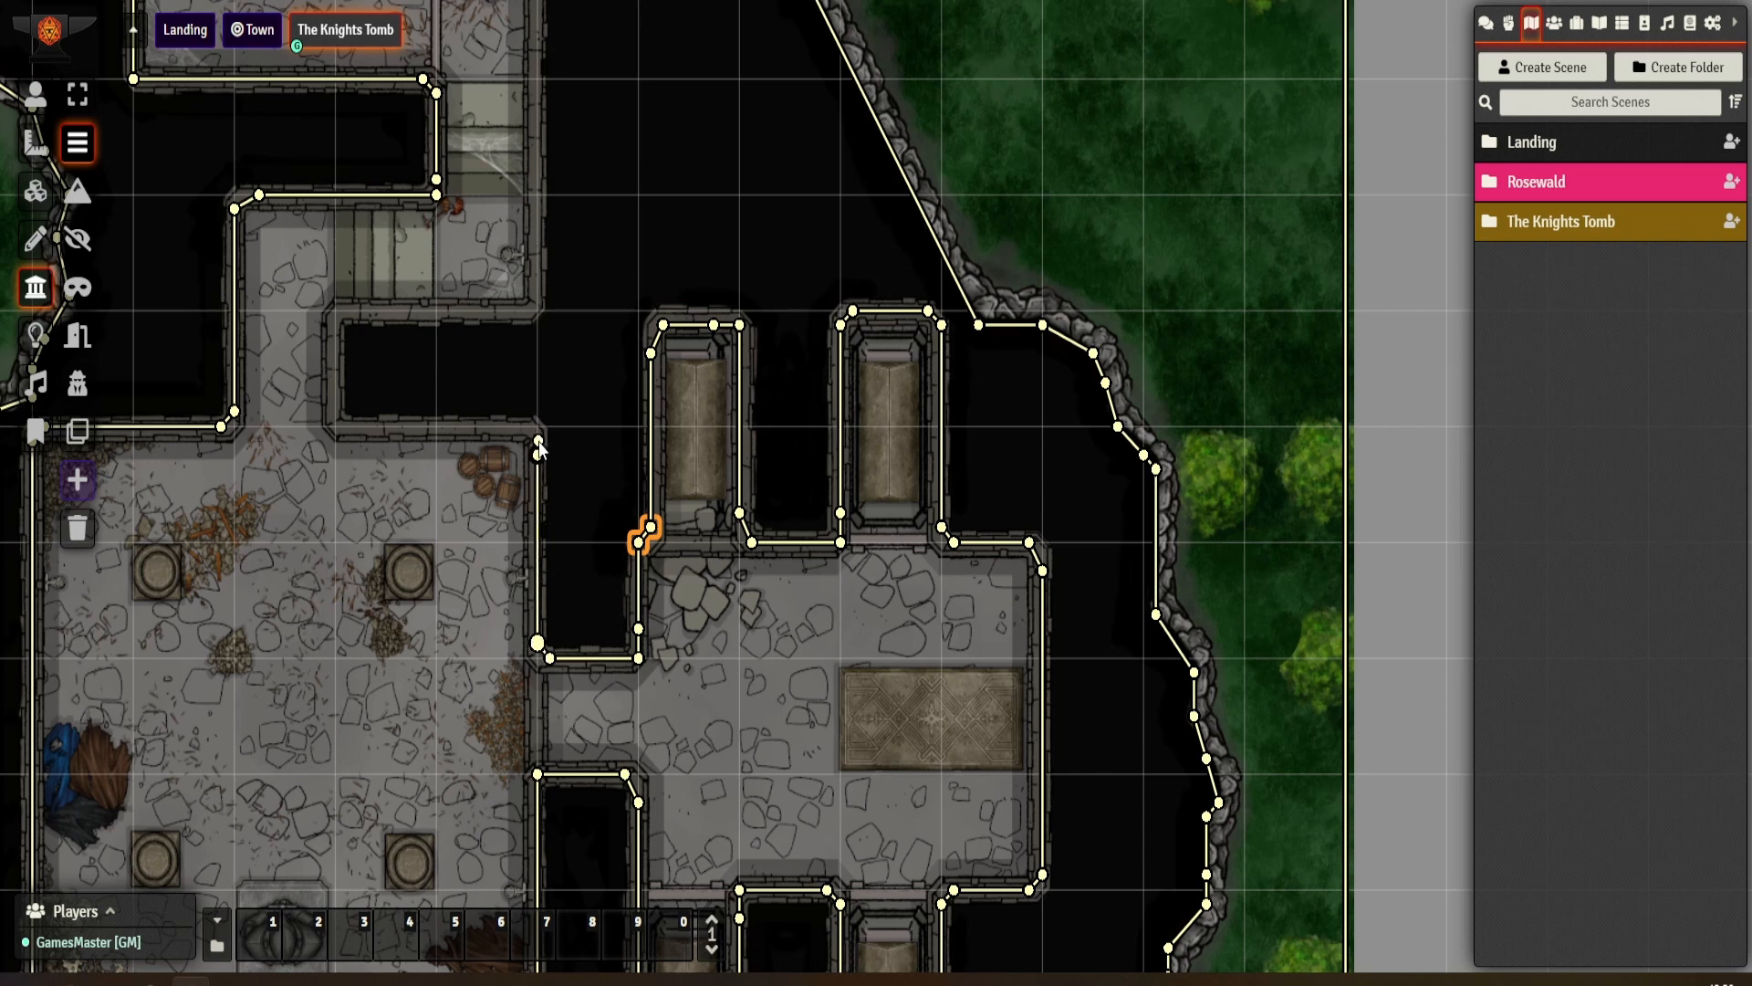
pyautogui.keyDown('ctrl'); pyautogui.click(538, 427); pyautogui.keyUp('ctrl')
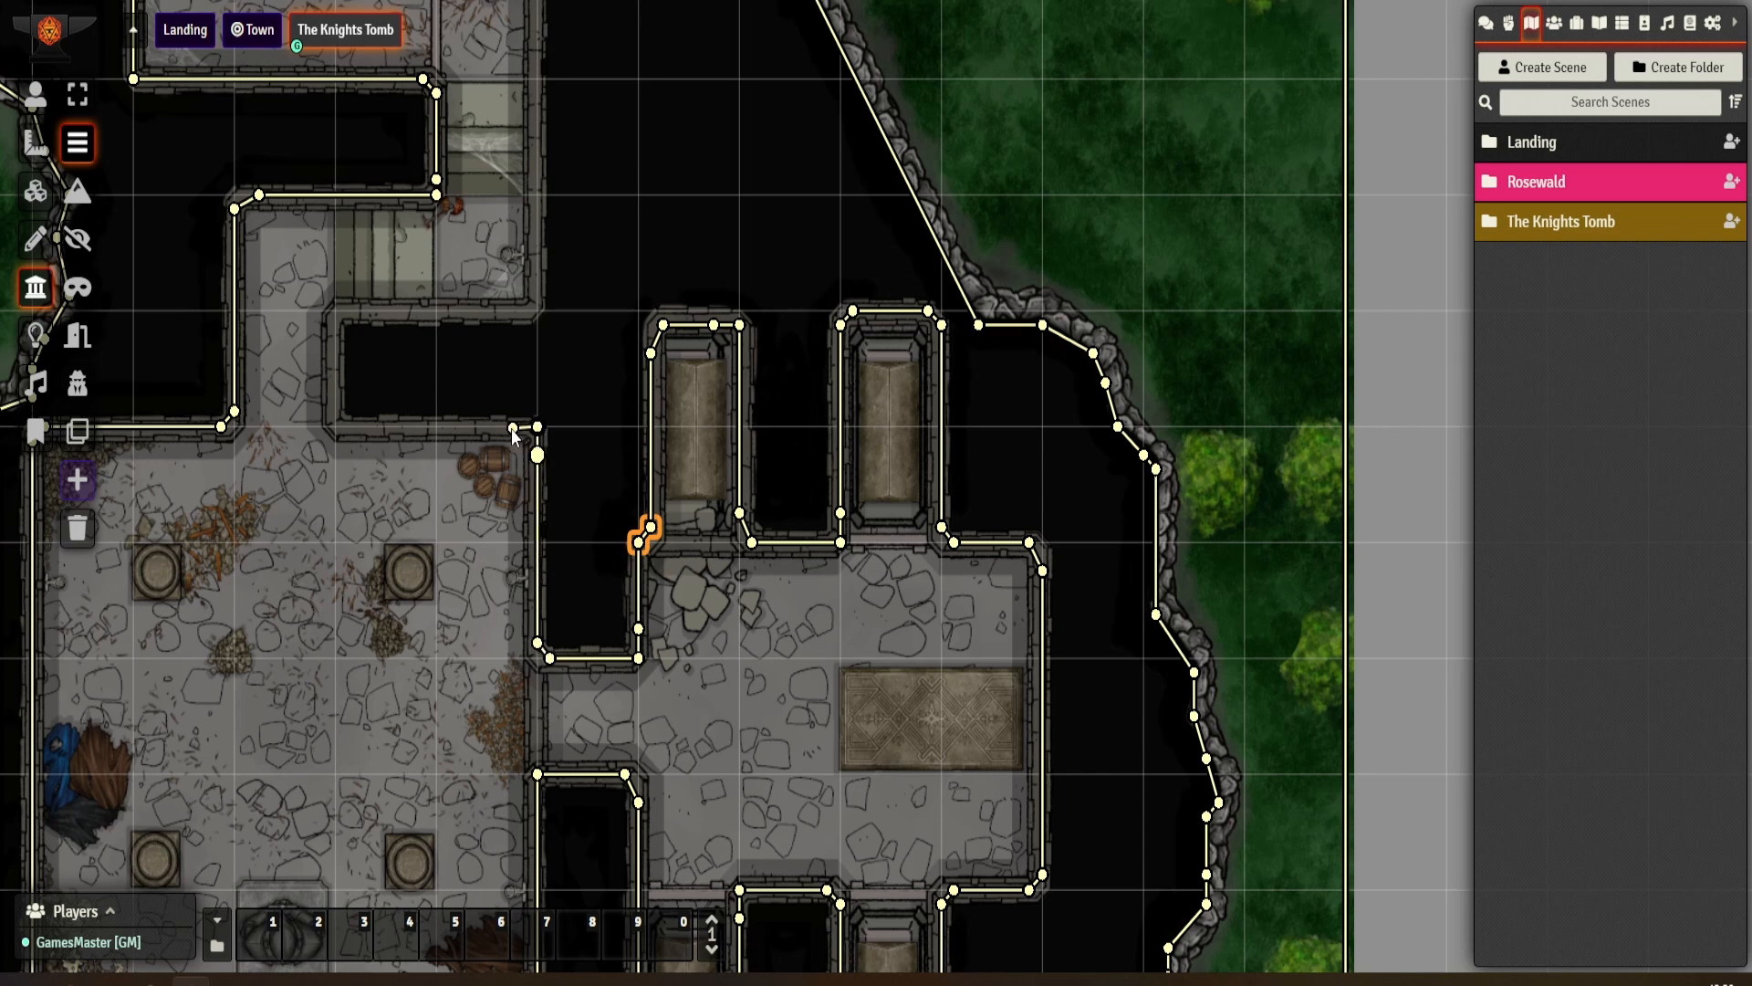
pyautogui.keyDown('ctrl'); pyautogui.click(348, 426); pyautogui.keyUp('ctrl')
pyautogui.keyDown('ctrl'); pyautogui.click(336, 411); pyautogui.keyUp('ctrl')
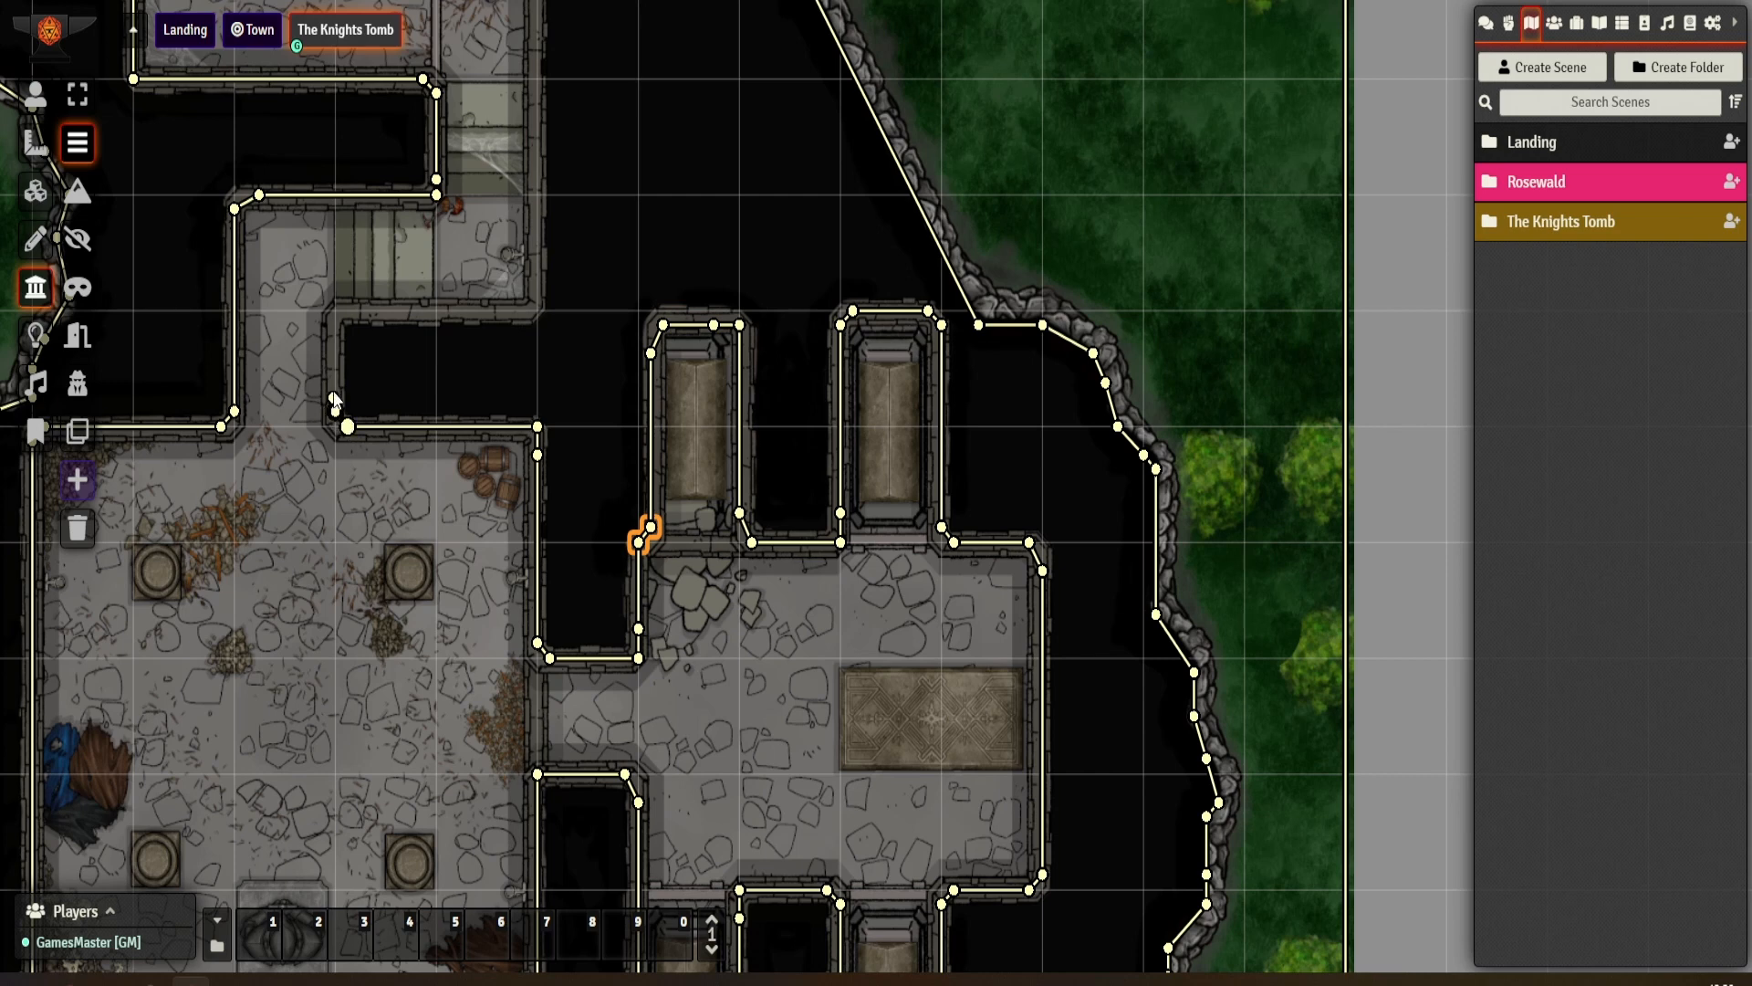
# - Trace the walls up the corridor's east side, along the south side of the stairs and up the stairwell's east side
pyautogui.keyDown('ctrl'); pyautogui.click(336, 338); pyautogui.keyUp('ctrl')
pyautogui.keyDown('ctrl'); pyautogui.click(336, 311); pyautogui.keyUp('ctrl')
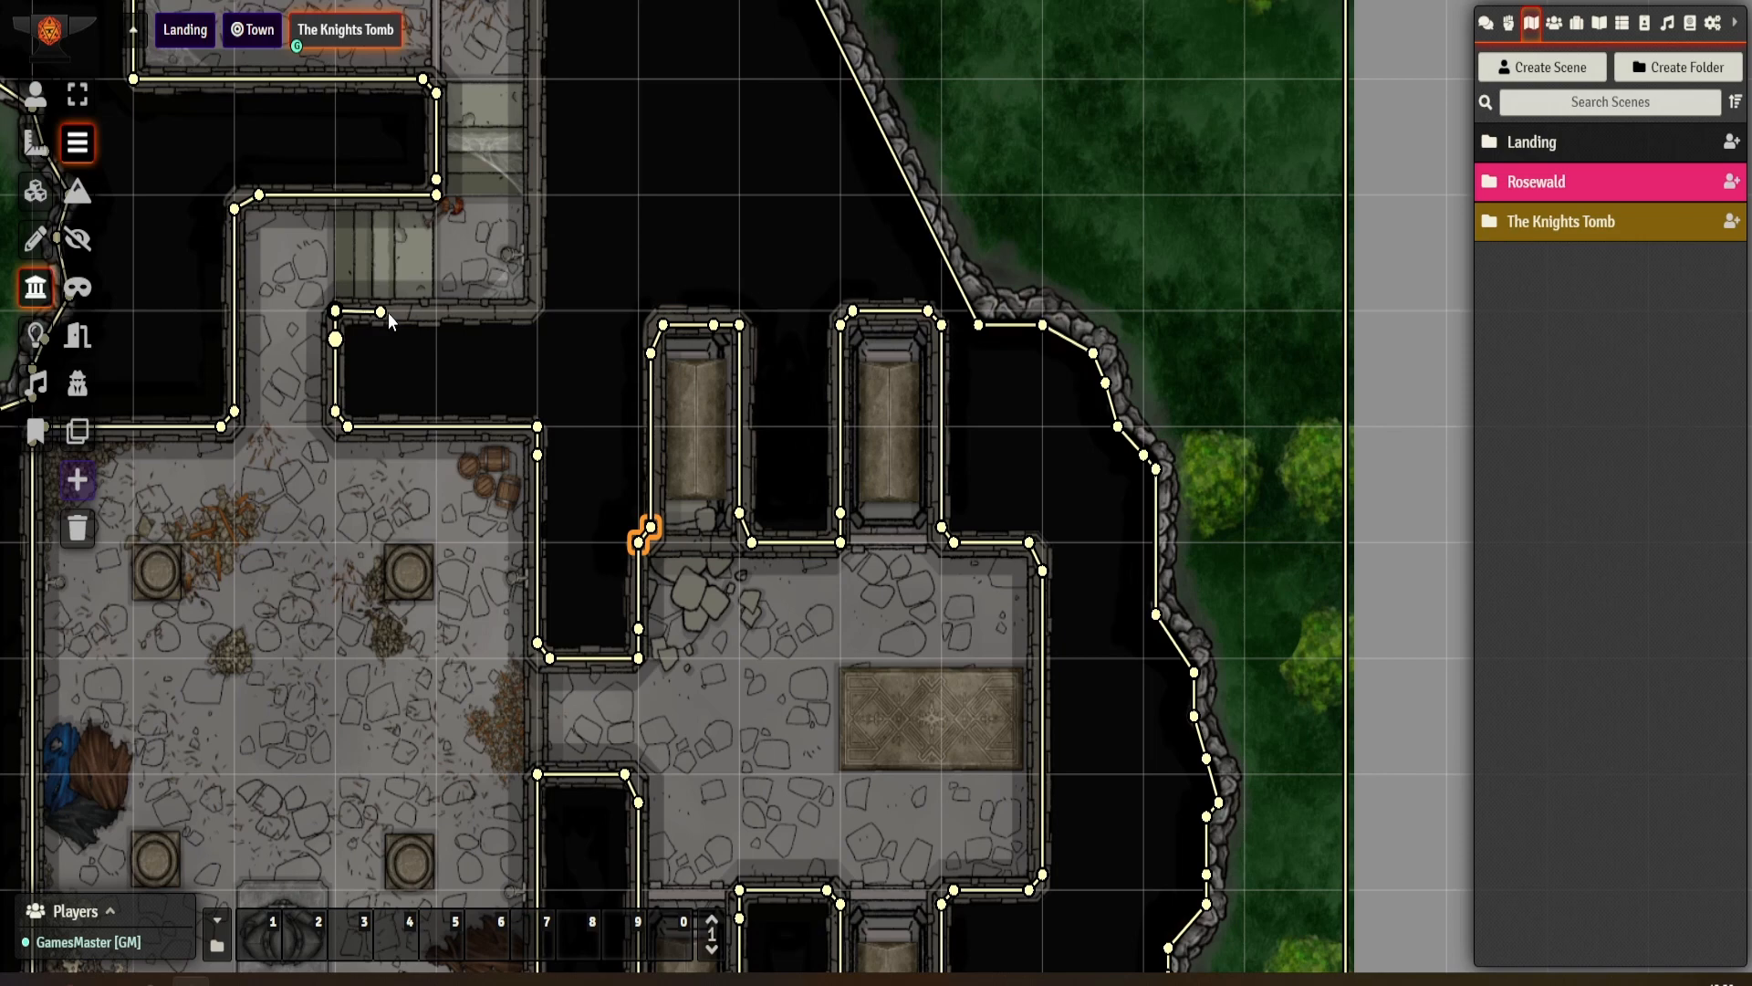
pyautogui.keyDown('ctrl'); pyautogui.click(513, 312); pyautogui.keyUp('ctrl')
pyautogui.keyDown('ctrl'); pyautogui.click(539, 299); pyautogui.keyUp('ctrl')
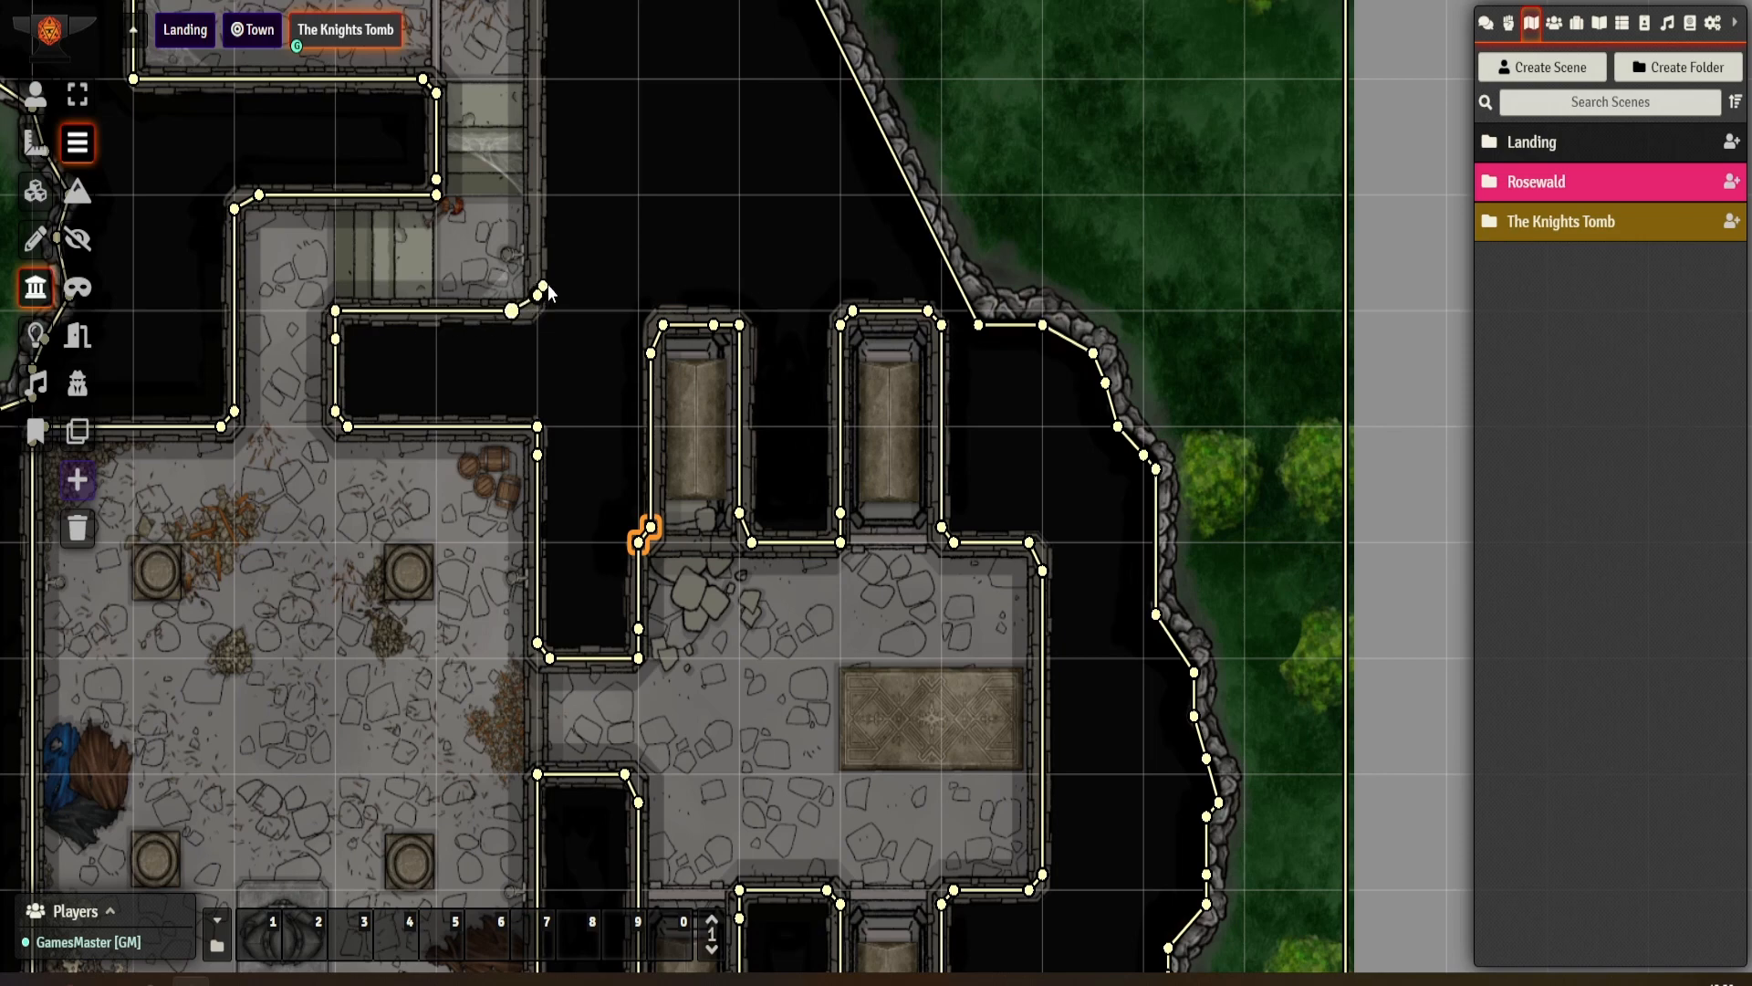
pyautogui.moveTo(575, 266); pyautogui.dragTo(564, 327)
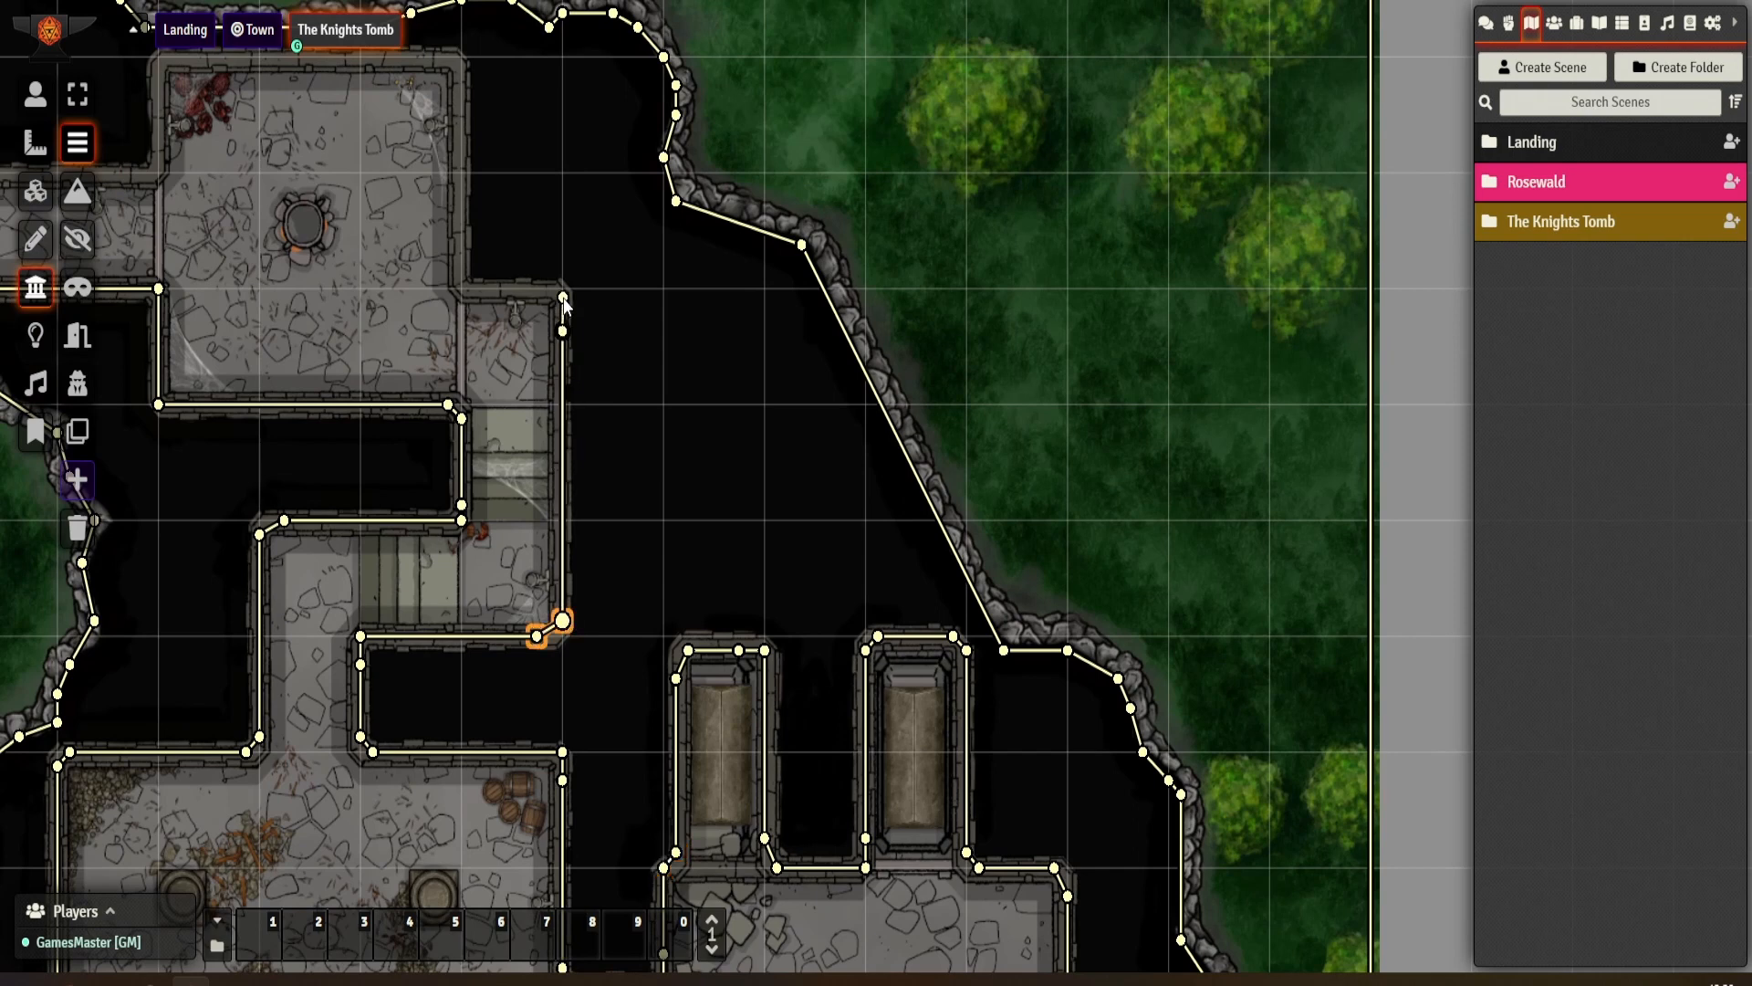
# - Trace the walls around the stairwell's northeast corner and west along its north end to the brazier room
pyautogui.keyDown('ctrl'); pyautogui.click(564, 303); pyautogui.keyUp('ctrl')
pyautogui.keyDown('ctrl'); pyautogui.click(549, 289); pyautogui.keyUp('ctrl')
pyautogui.keyDown('ctrl'); pyautogui.click(475, 289); pyautogui.keyUp('ctrl')
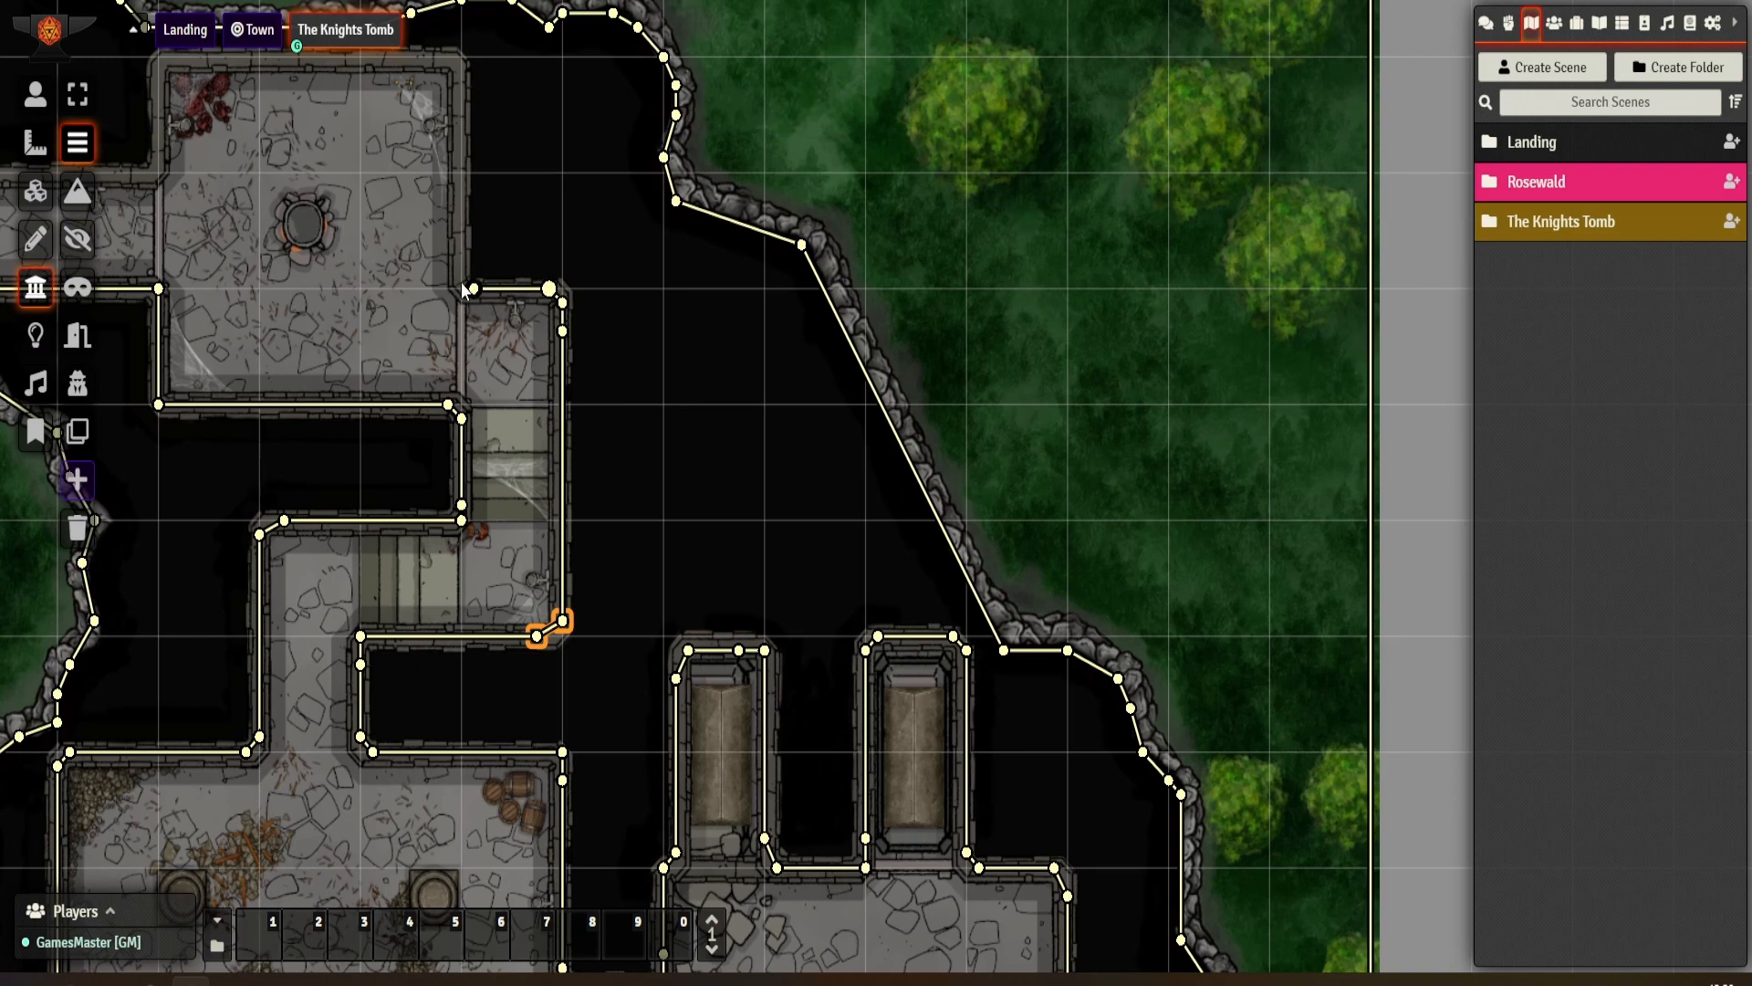
pyautogui.moveTo(498, 345); pyautogui.dragTo(841, 609)
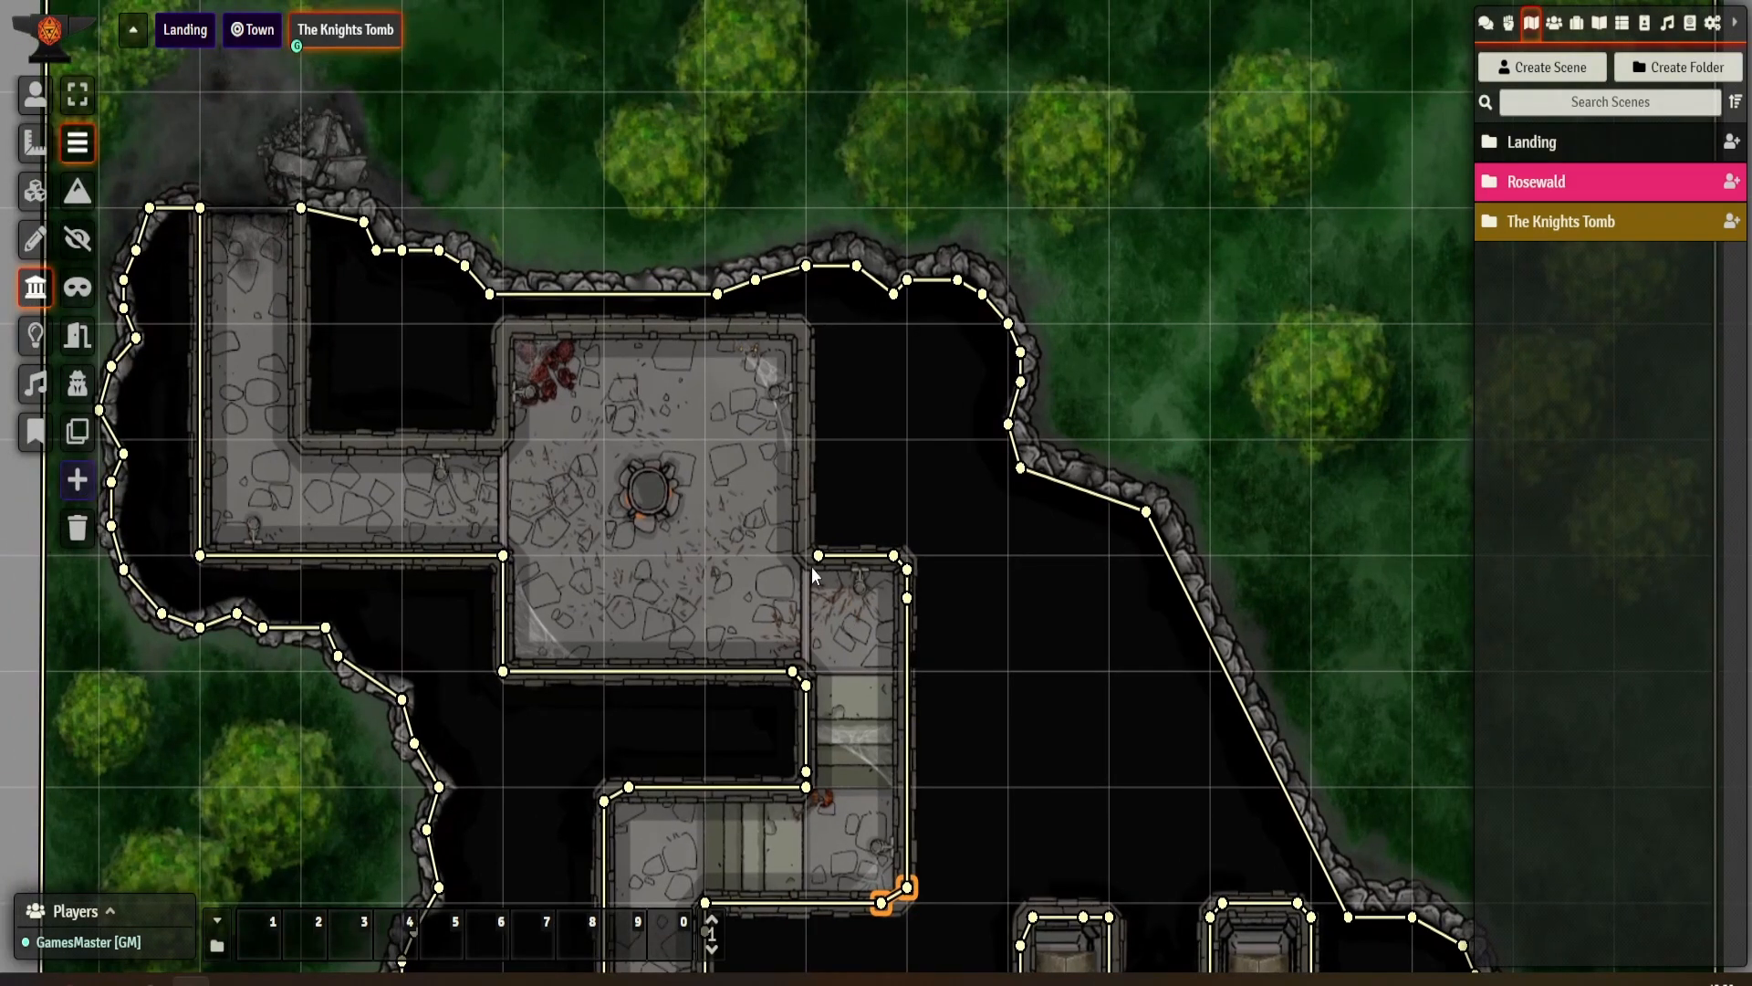
pyautogui.click(818, 557)
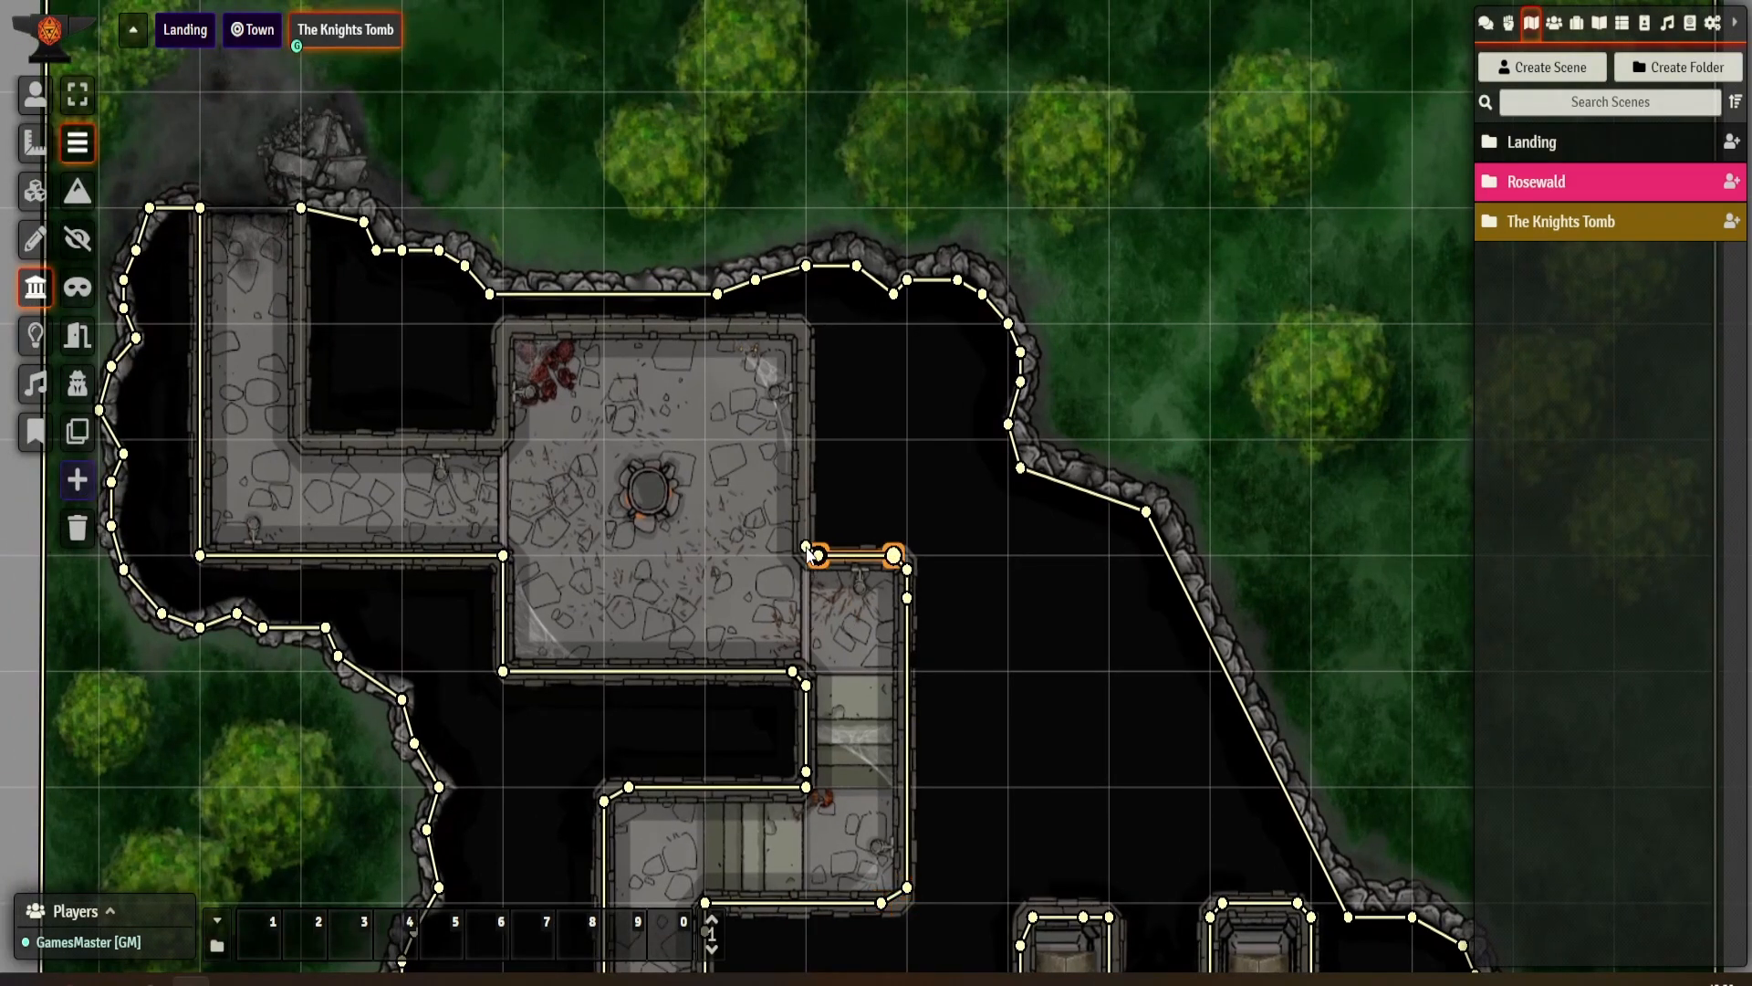
# - Trace the walls up the brazier room's east side, across its north side and down its west side to the entrance corridor
pyautogui.moveTo(806, 540); pyautogui.dragTo(800, 338)
pyautogui.keyDown('ctrl'); pyautogui.click(793, 325); pyautogui.keyUp('ctrl')
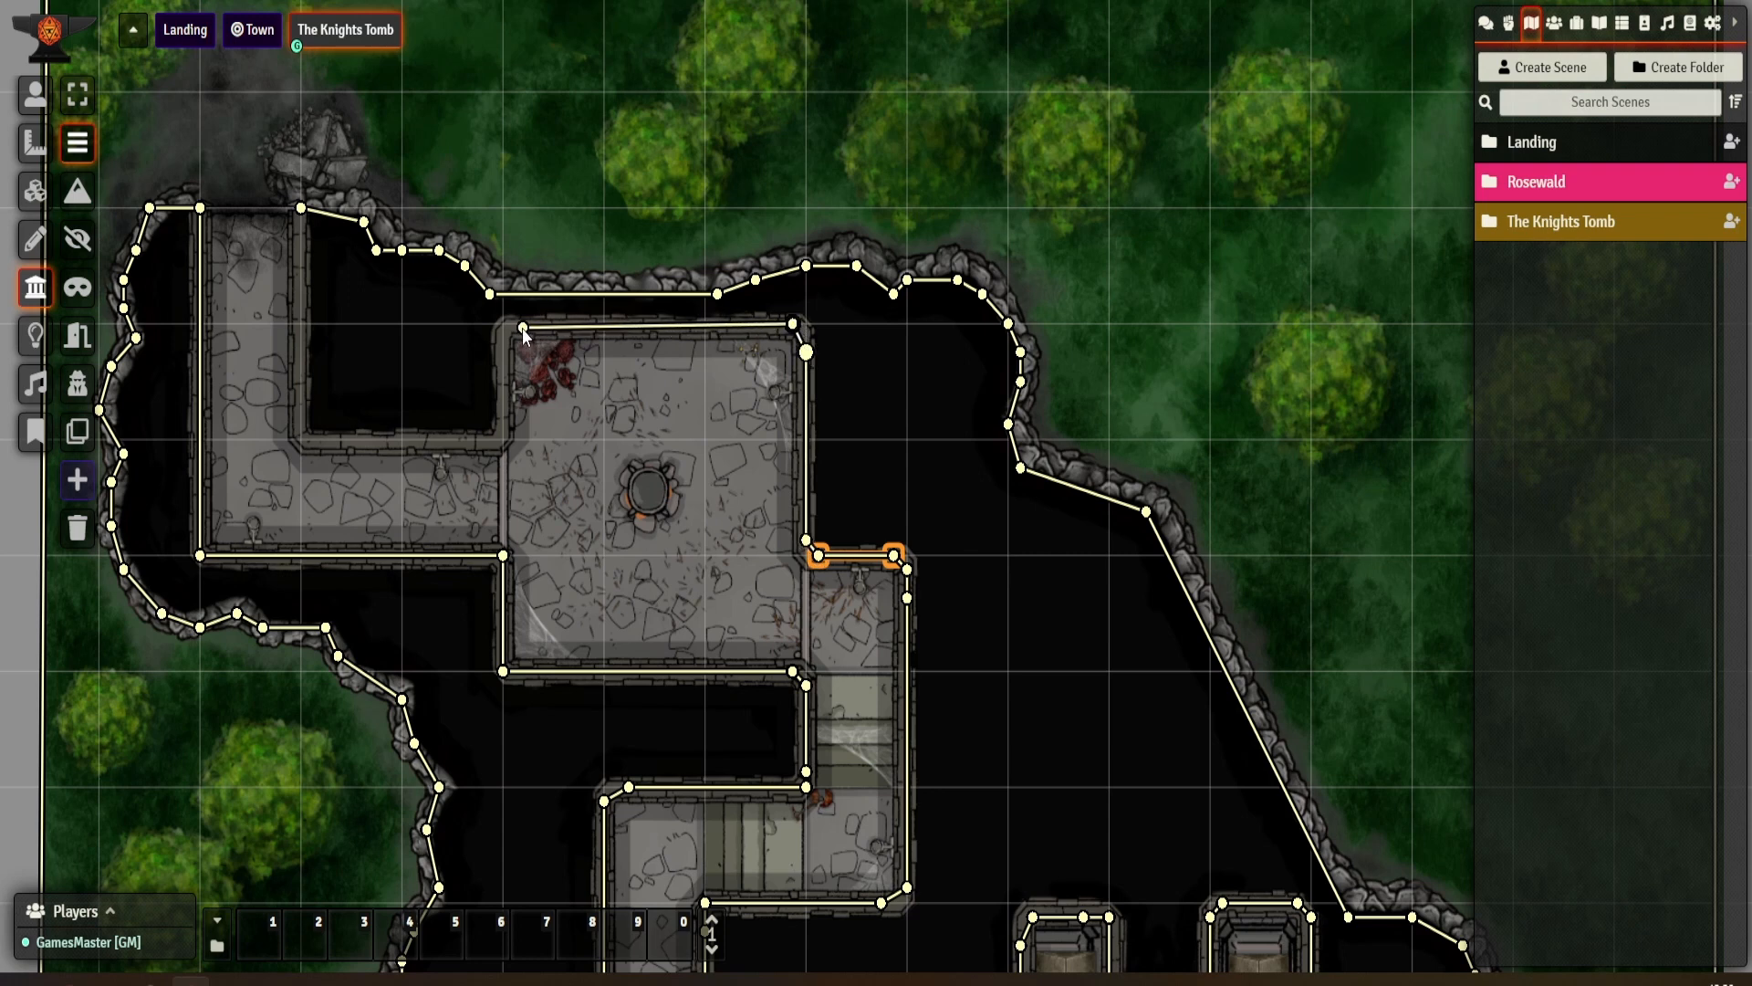
pyautogui.keyDown('ctrl'); pyautogui.click(526, 325); pyautogui.keyUp('ctrl')
pyautogui.keyDown('ctrl'); pyautogui.click(504, 338); pyautogui.keyUp('ctrl')
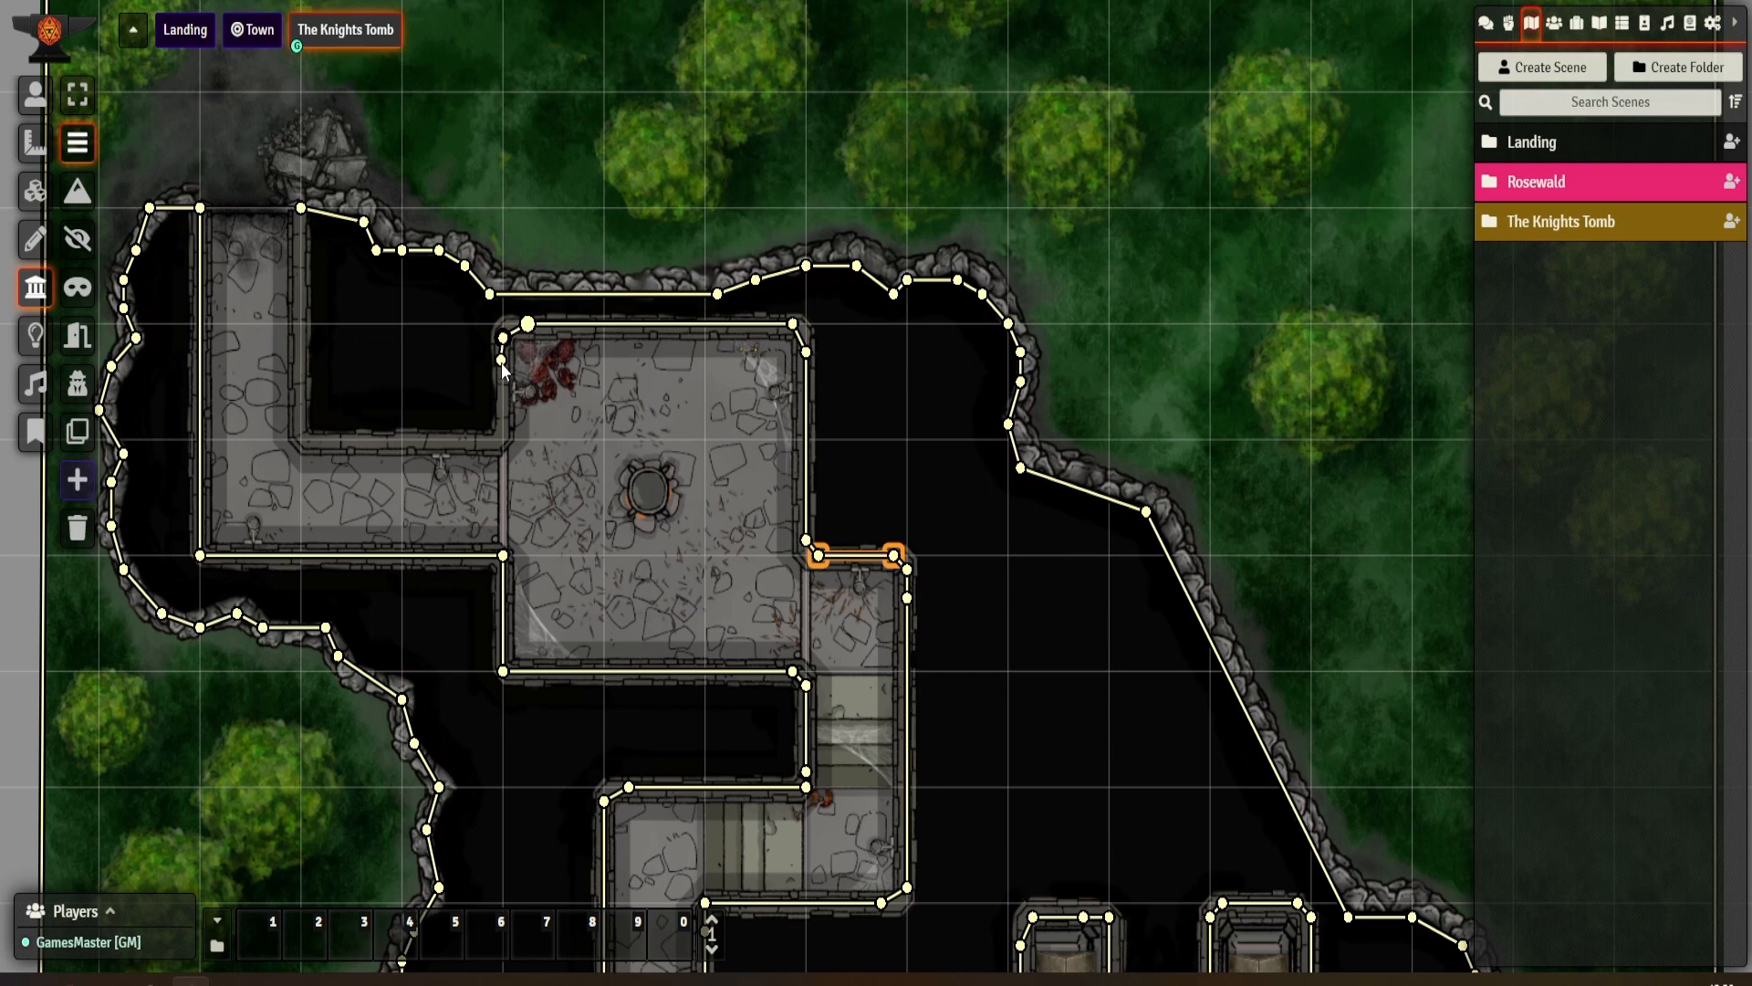
pyautogui.keyDown('ctrl'); pyautogui.click(506, 417); pyautogui.keyUp('ctrl')
pyautogui.keyDown('ctrl'); pyautogui.click(506, 441); pyautogui.keyUp('ctrl')
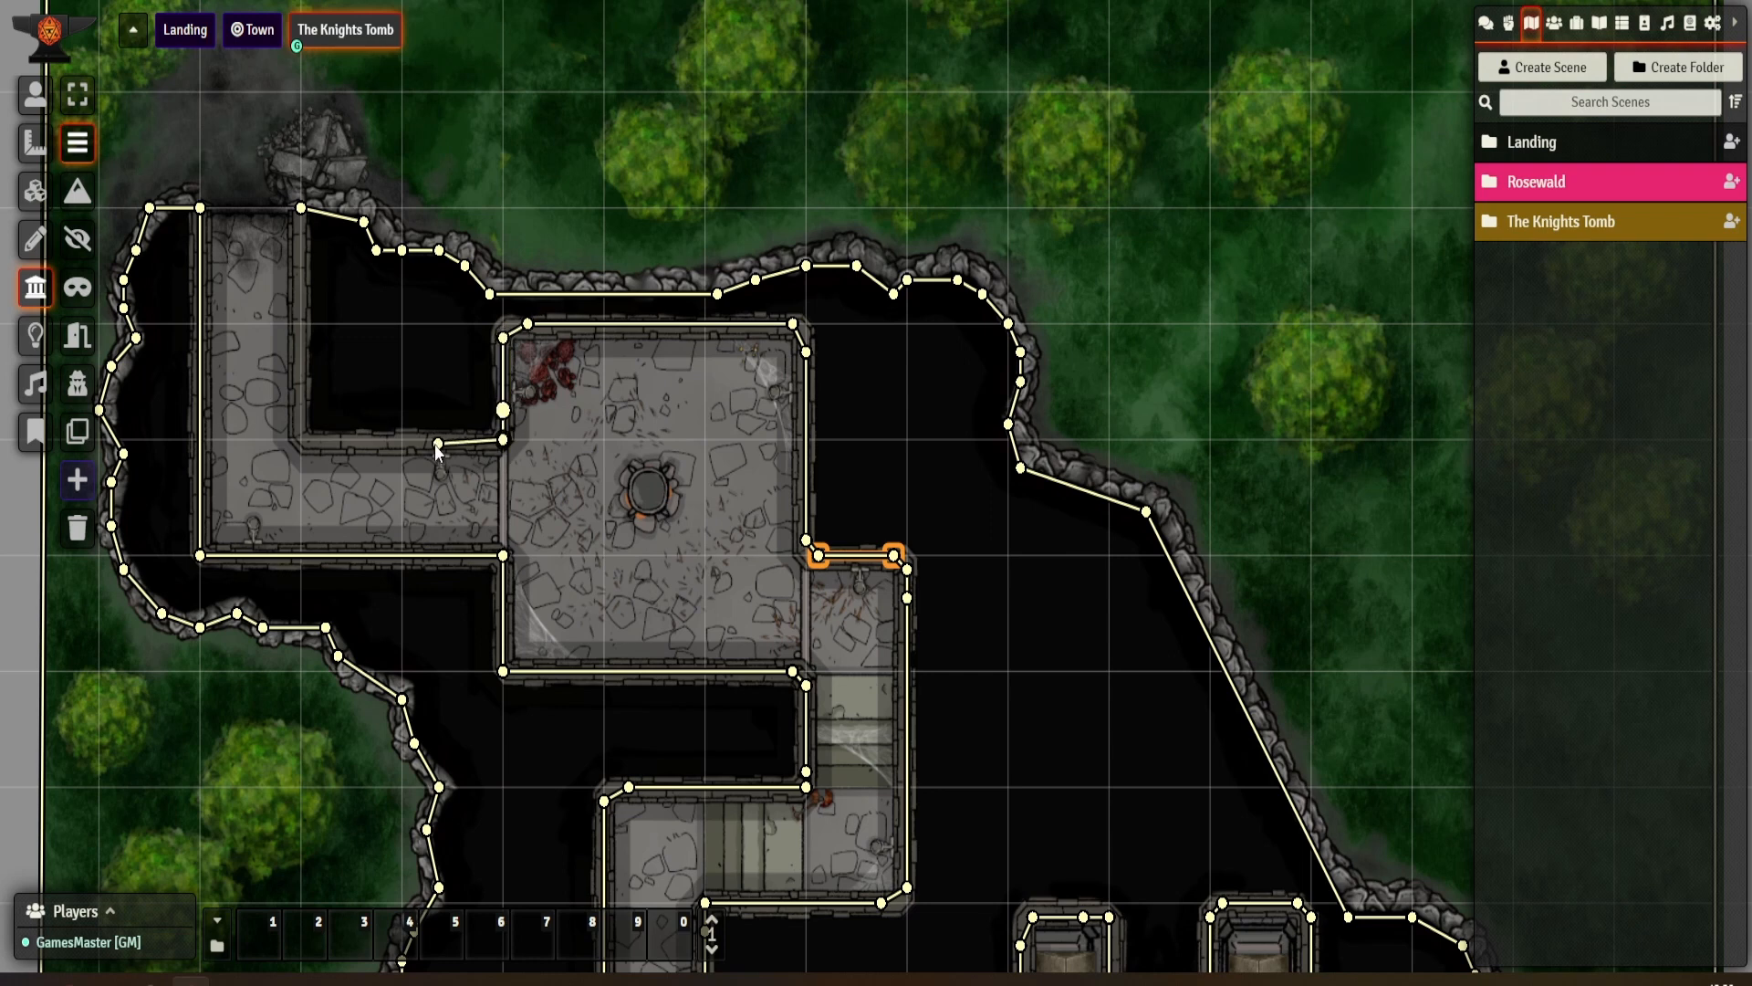
# - Trace the entrance corridor's north wall and its east wall up to the cave outline at the tomb entrance, and end the wall chain
pyautogui.keyDown('ctrl'); pyautogui.click(313, 442); pyautogui.keyUp('ctrl')
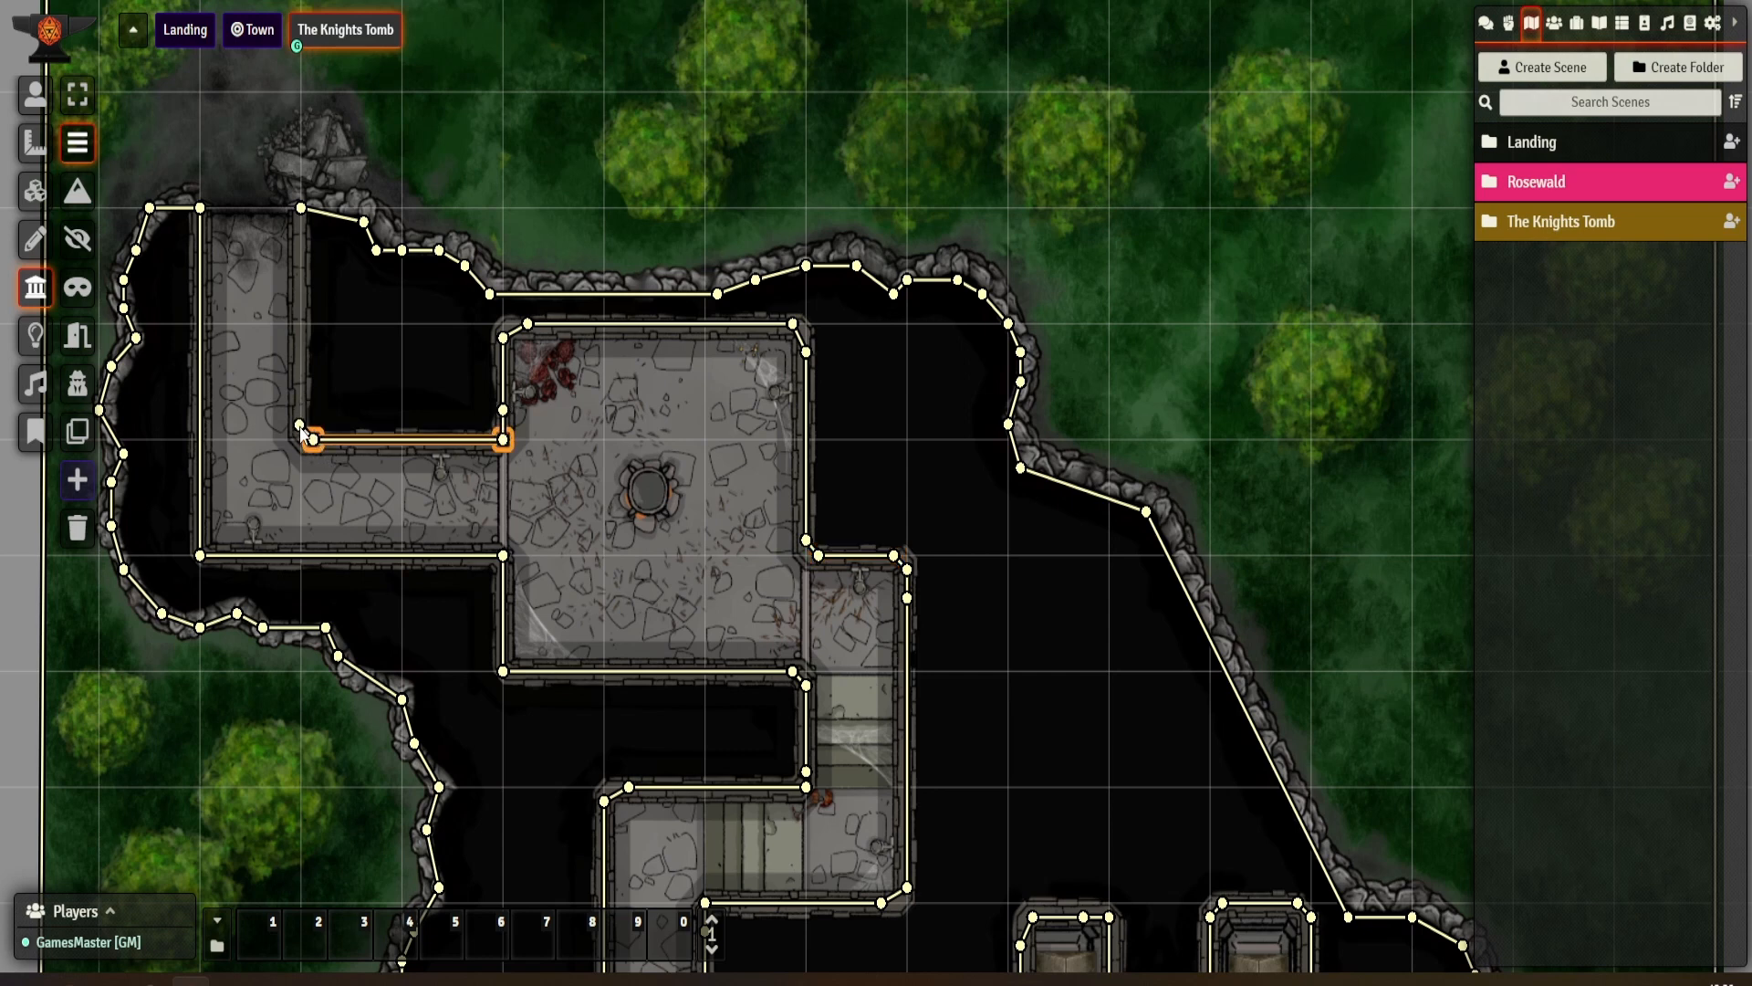
pyautogui.moveTo(302, 423); pyautogui.dragTo(302, 212)
pyautogui.keyDown('ctrl'); pyautogui.click(300, 212); pyautogui.keyUp('ctrl')
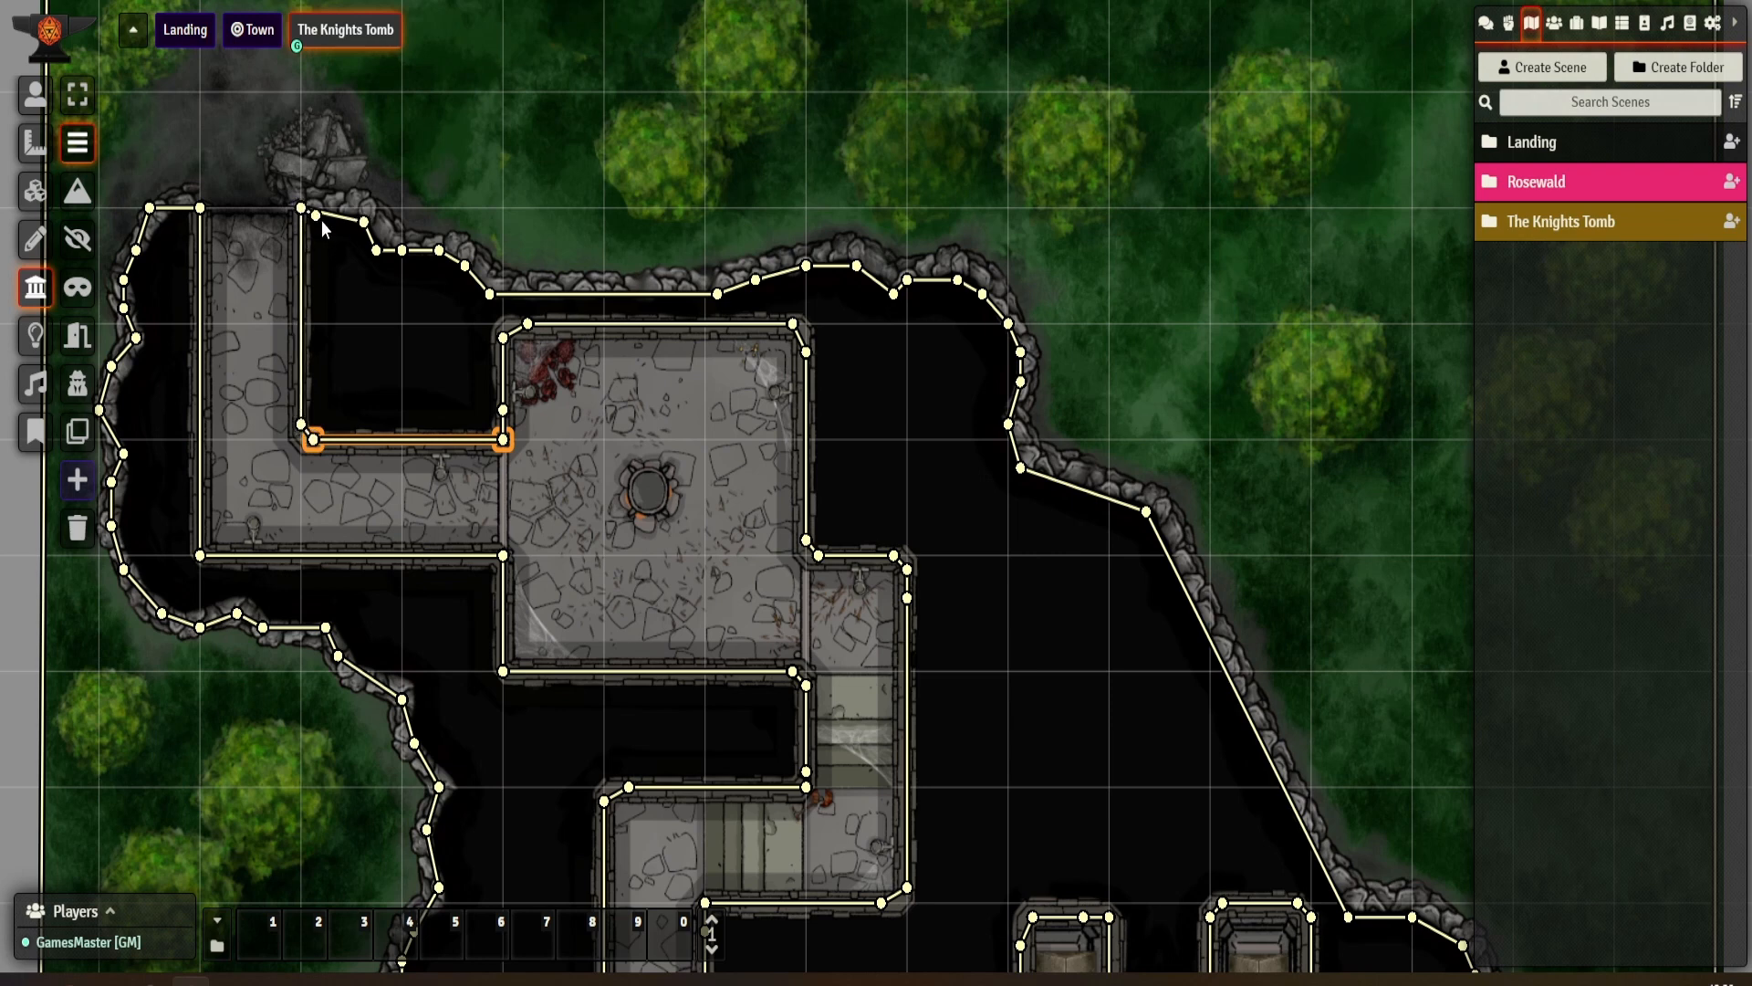
pyautogui.rightClick(354, 284)
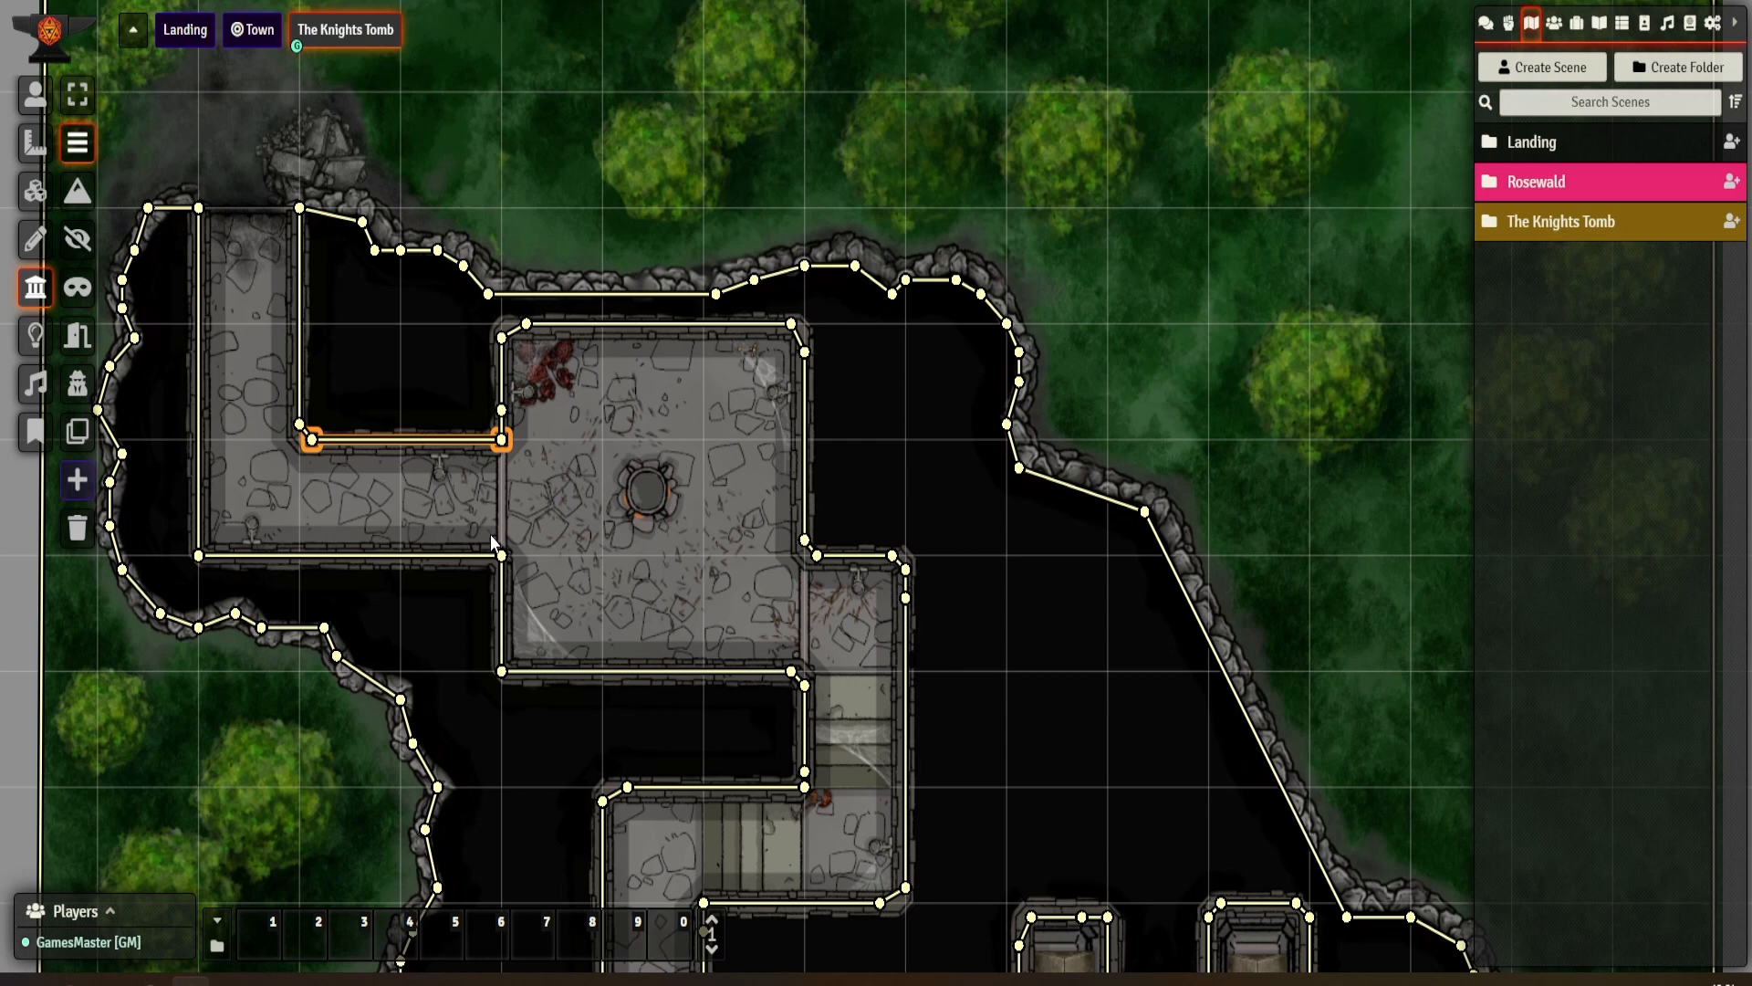
# - Examine the traced walls across the whole tomb, from the brazier room and stairs to the pillared hall and burial chamber
pyautogui.moveTo(657, 721); pyautogui.dragTo(513, 375)
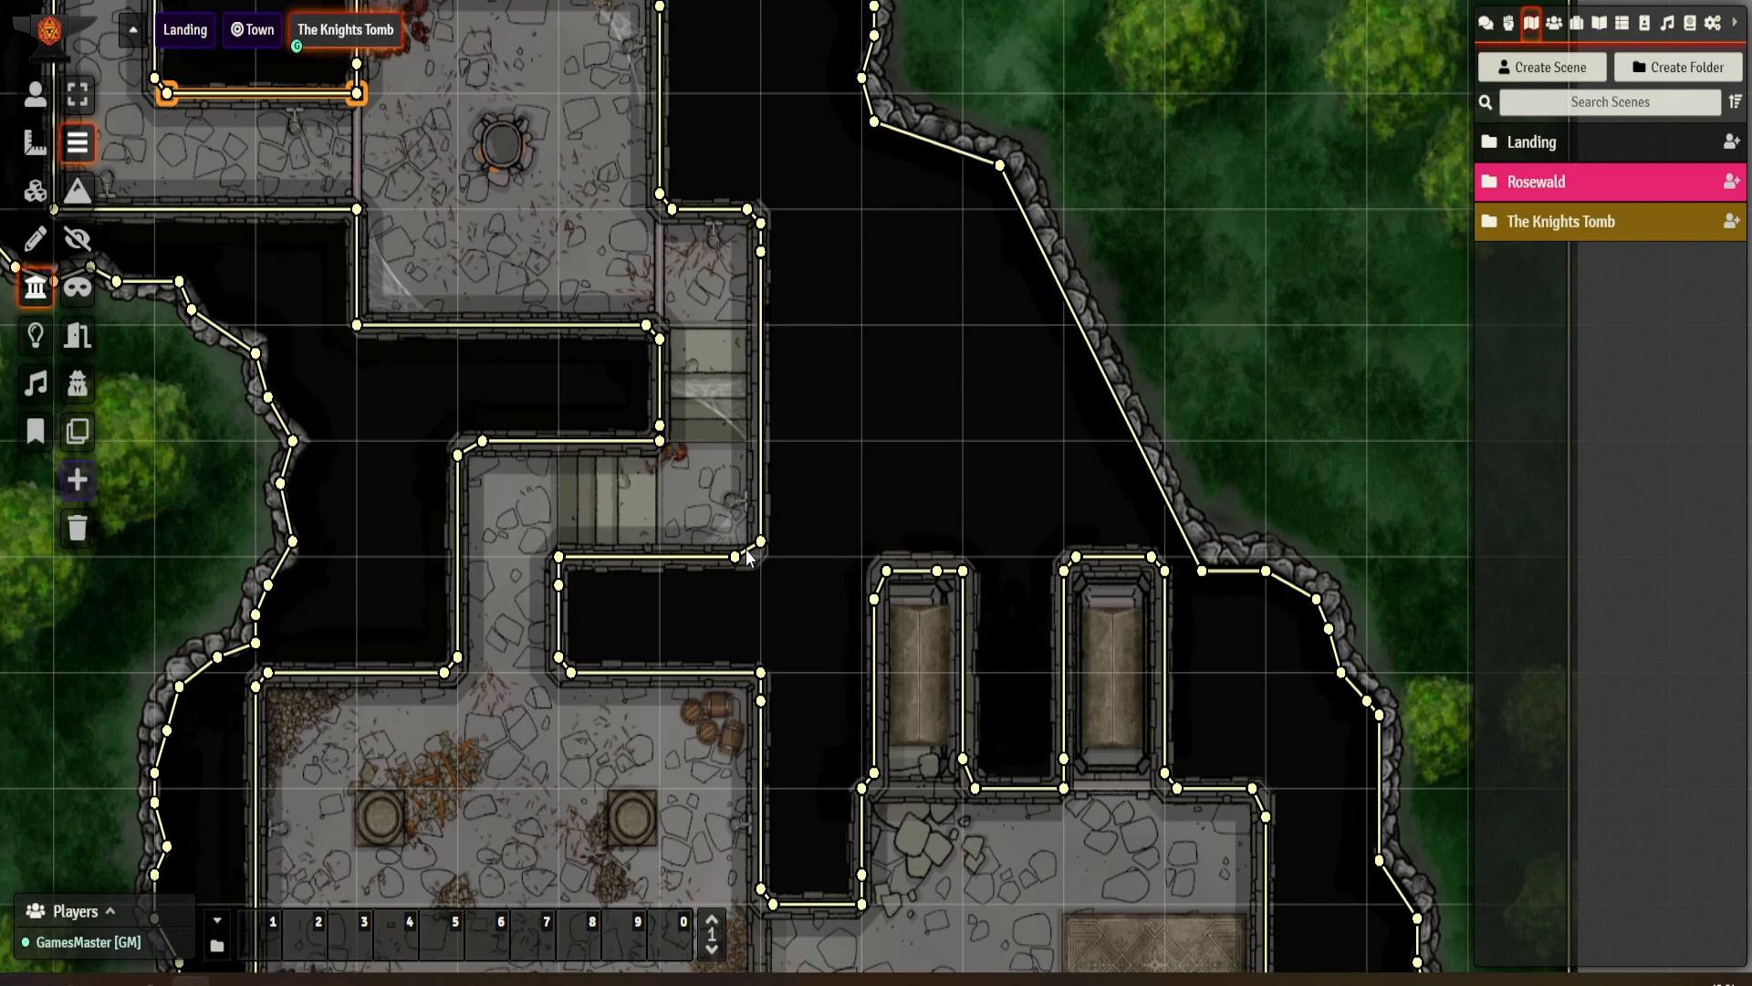
pyautogui.scroll(3, 747, 557)
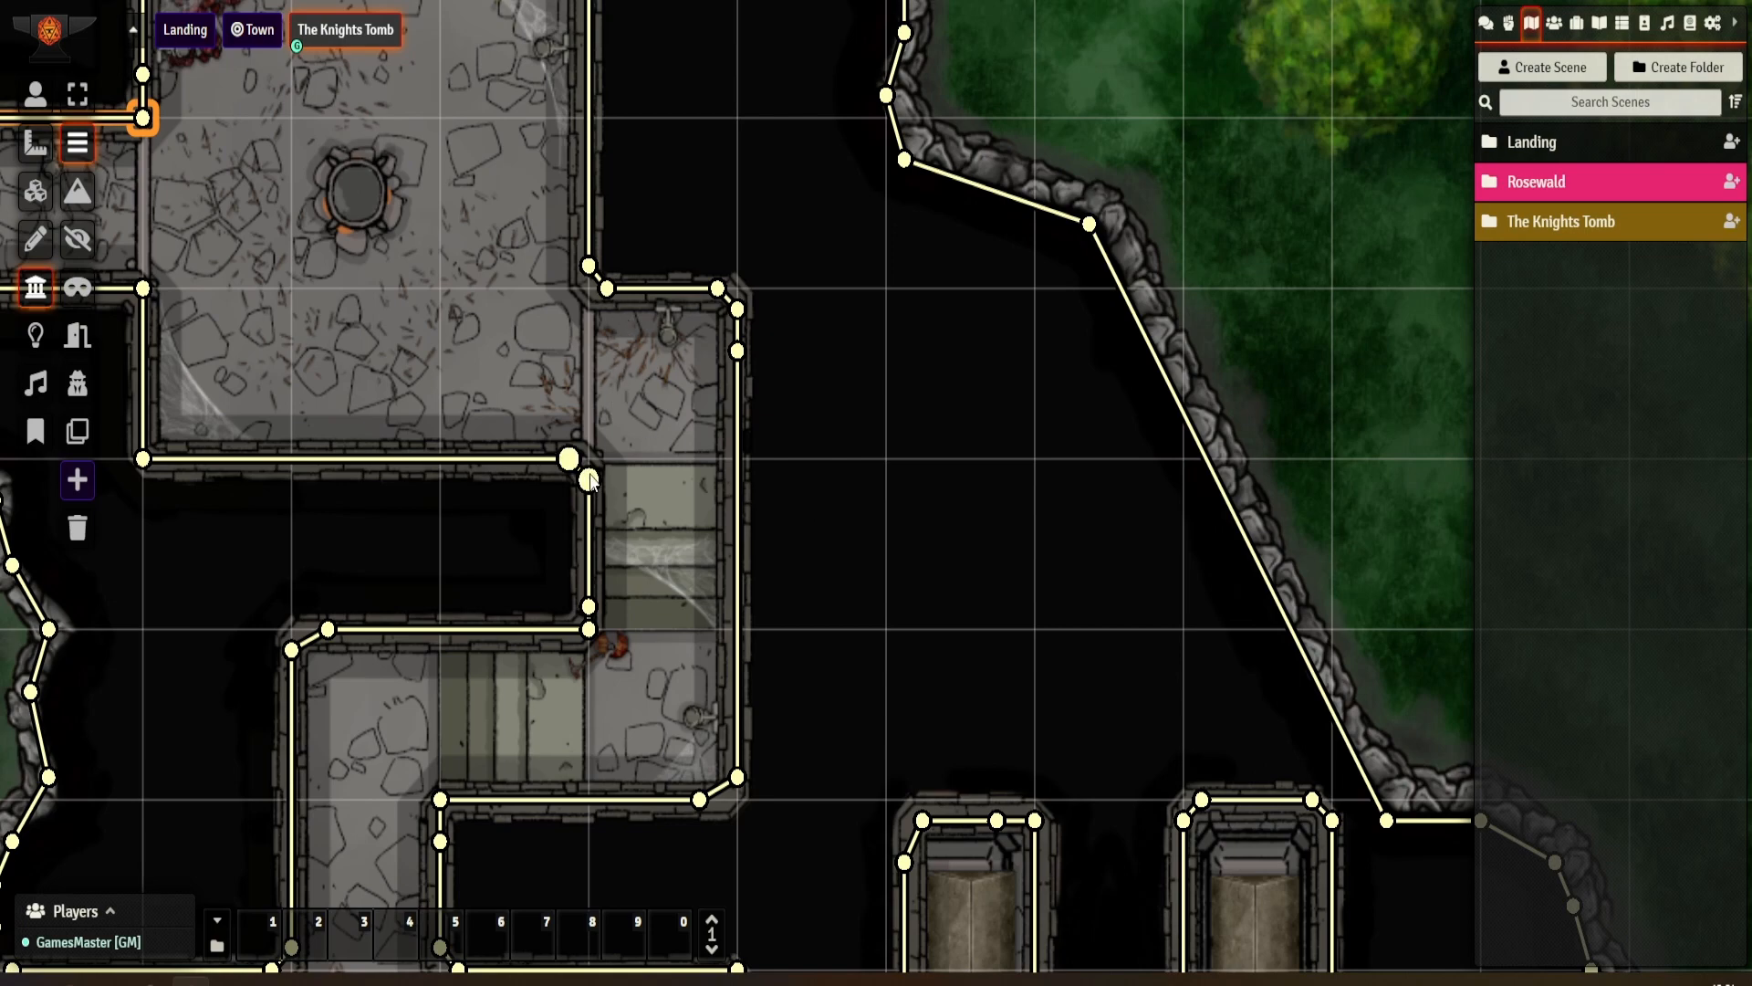
pyautogui.scroll(-8, 744, 555)
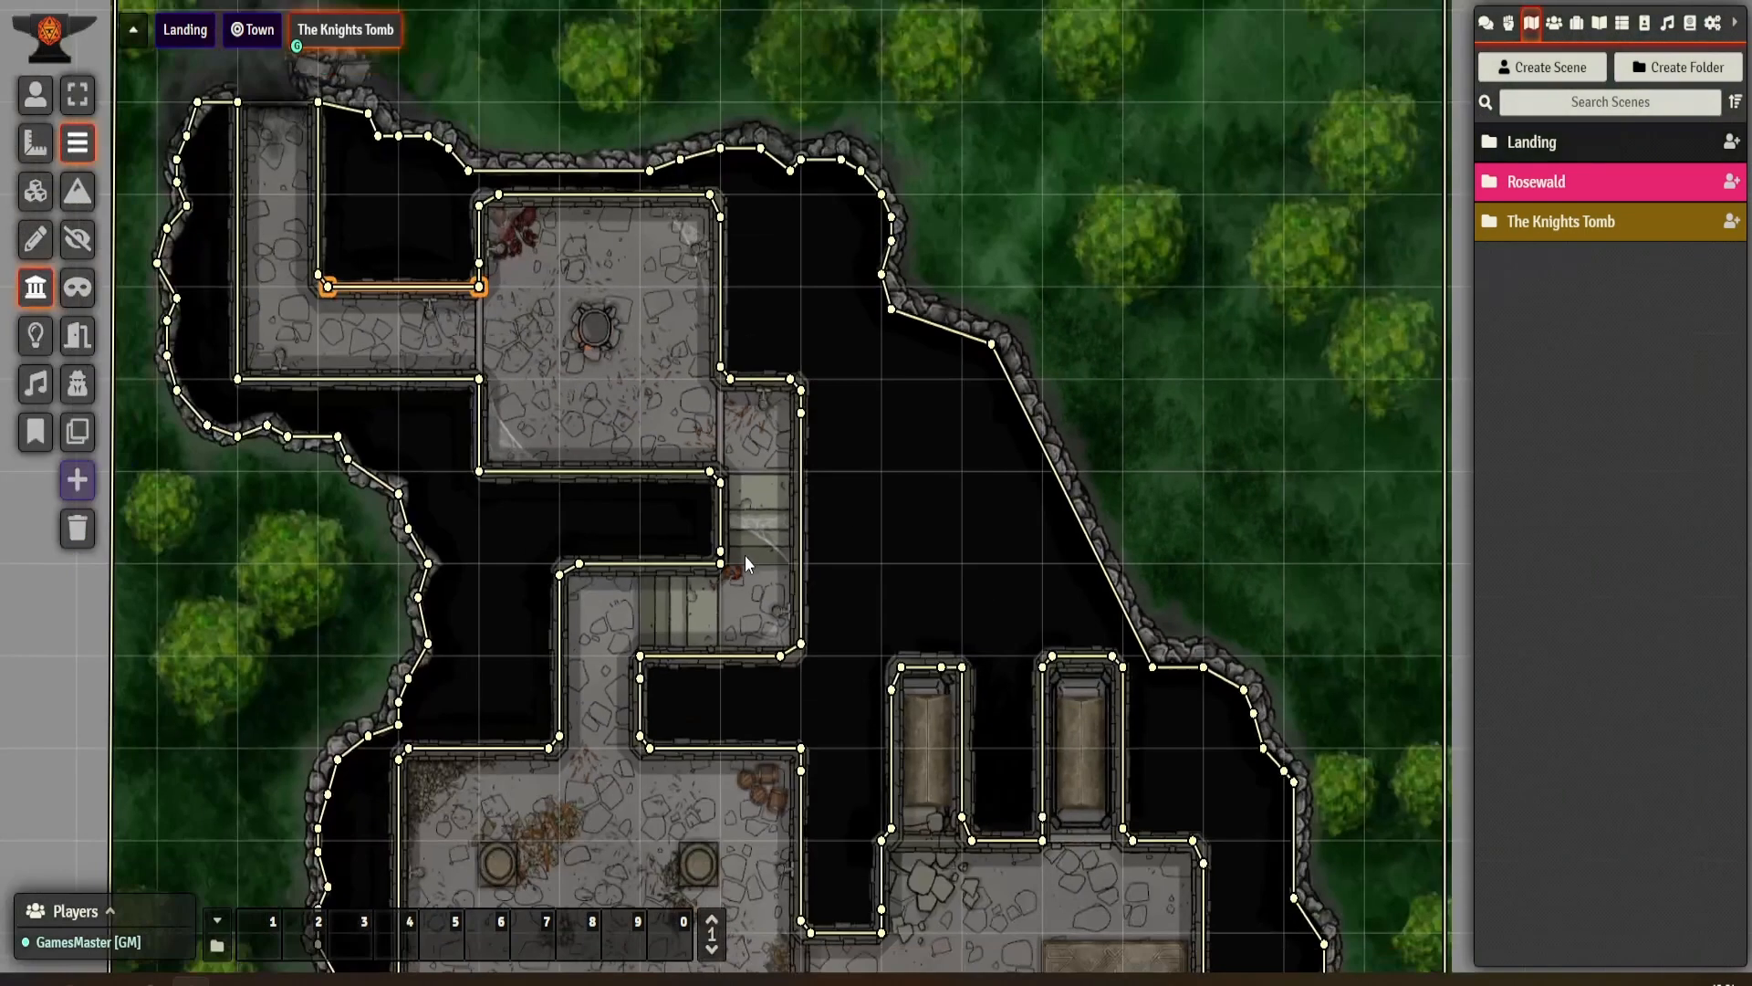
pyautogui.scroll(4, 791, 671)
pyautogui.moveTo(706, 314); pyautogui.dragTo(739, 480)
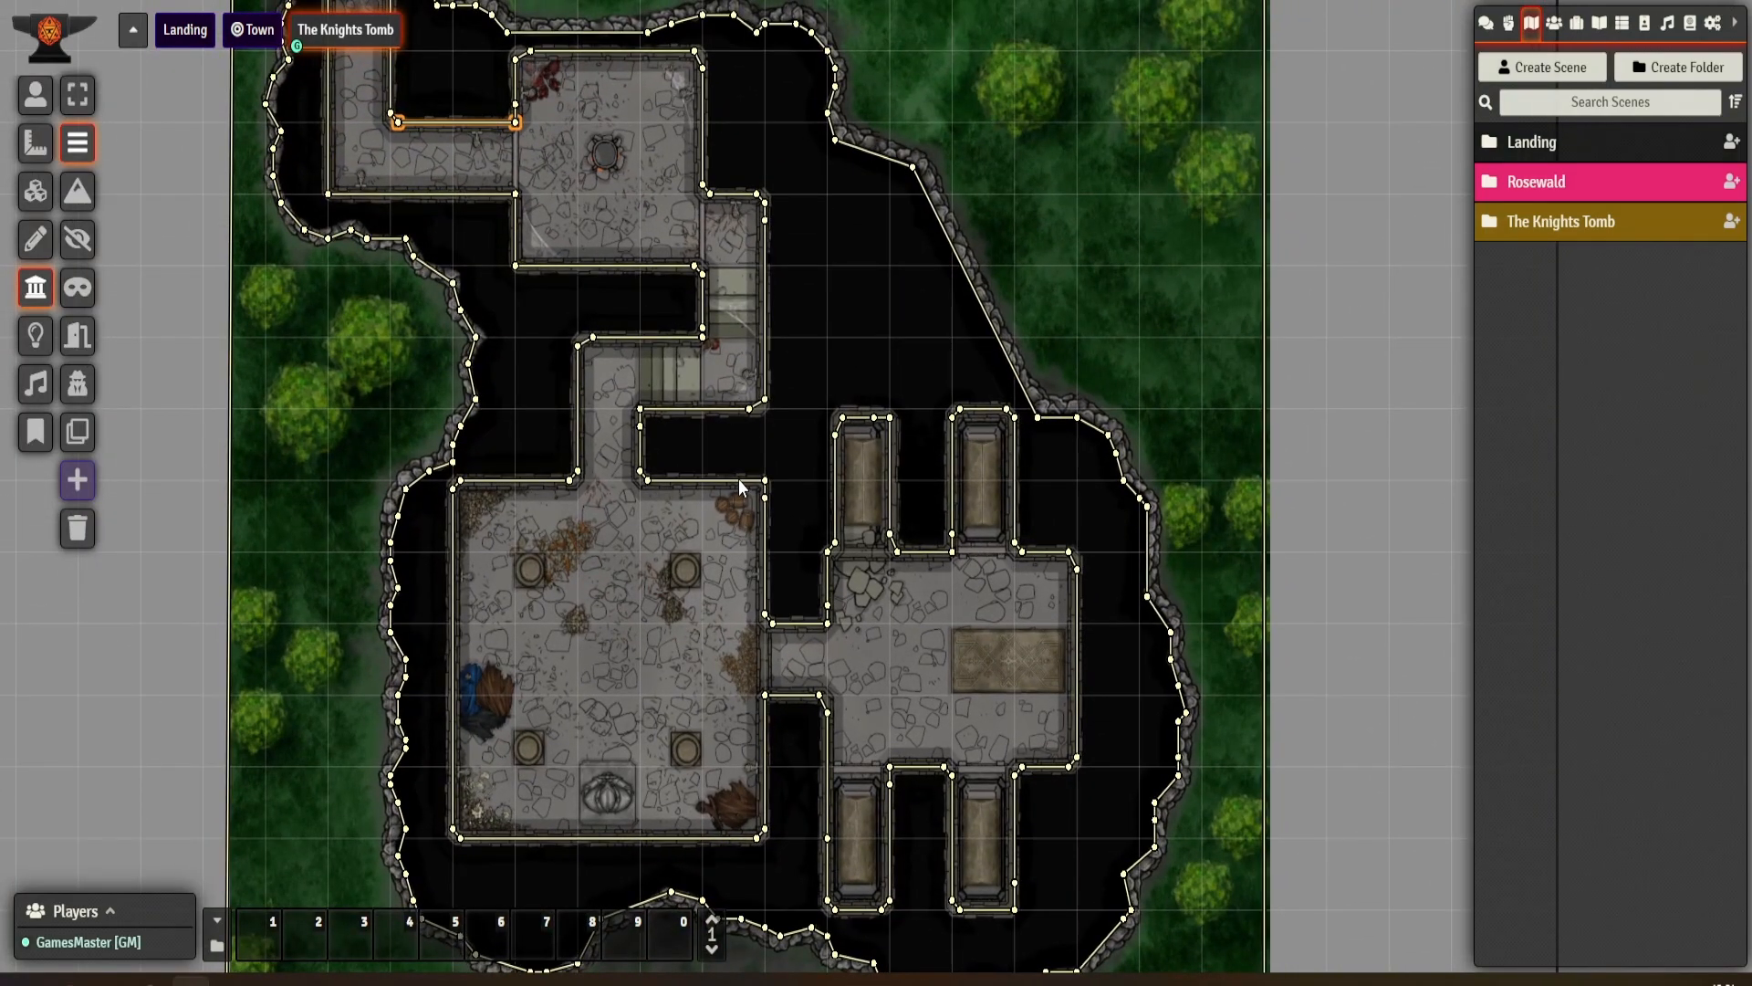
pyautogui.moveTo(738, 478); pyautogui.dragTo(742, 478)
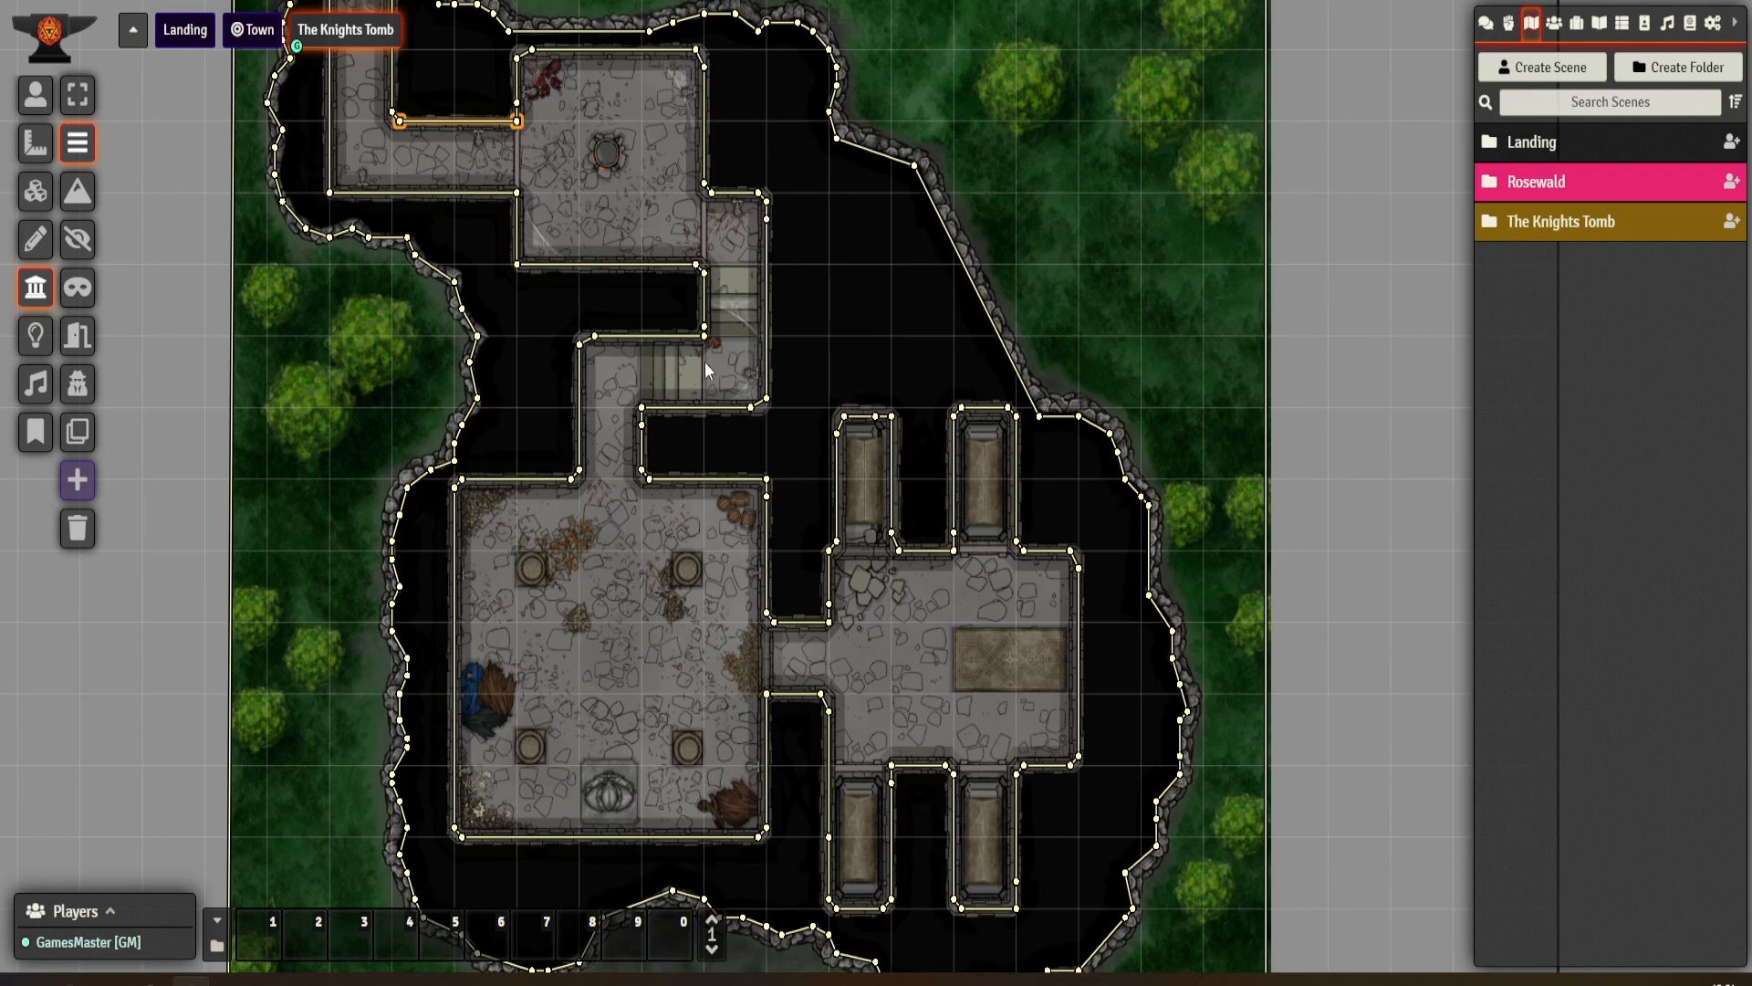
pyautogui.scroll(8, 619, 650)
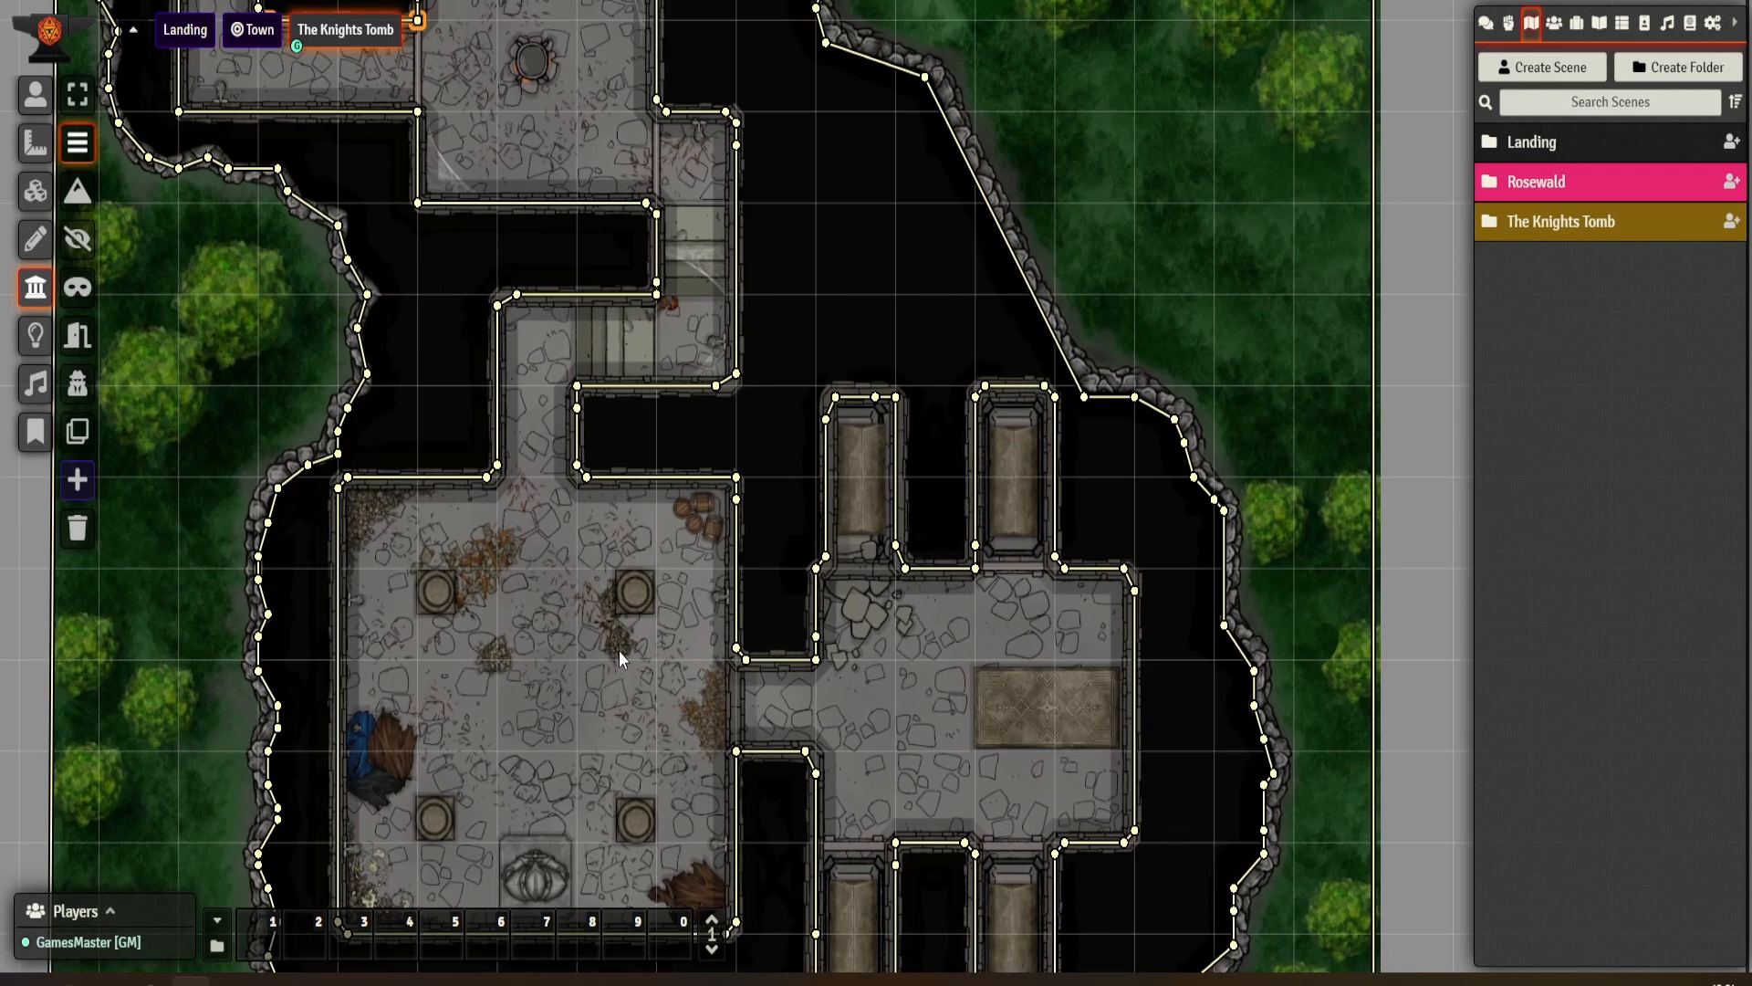
pyautogui.moveTo(564, 710); pyautogui.dragTo(721, 356)
pyautogui.scroll(4, 710, 393)
pyautogui.moveTo(684, 426); pyautogui.dragTo(743, 500)
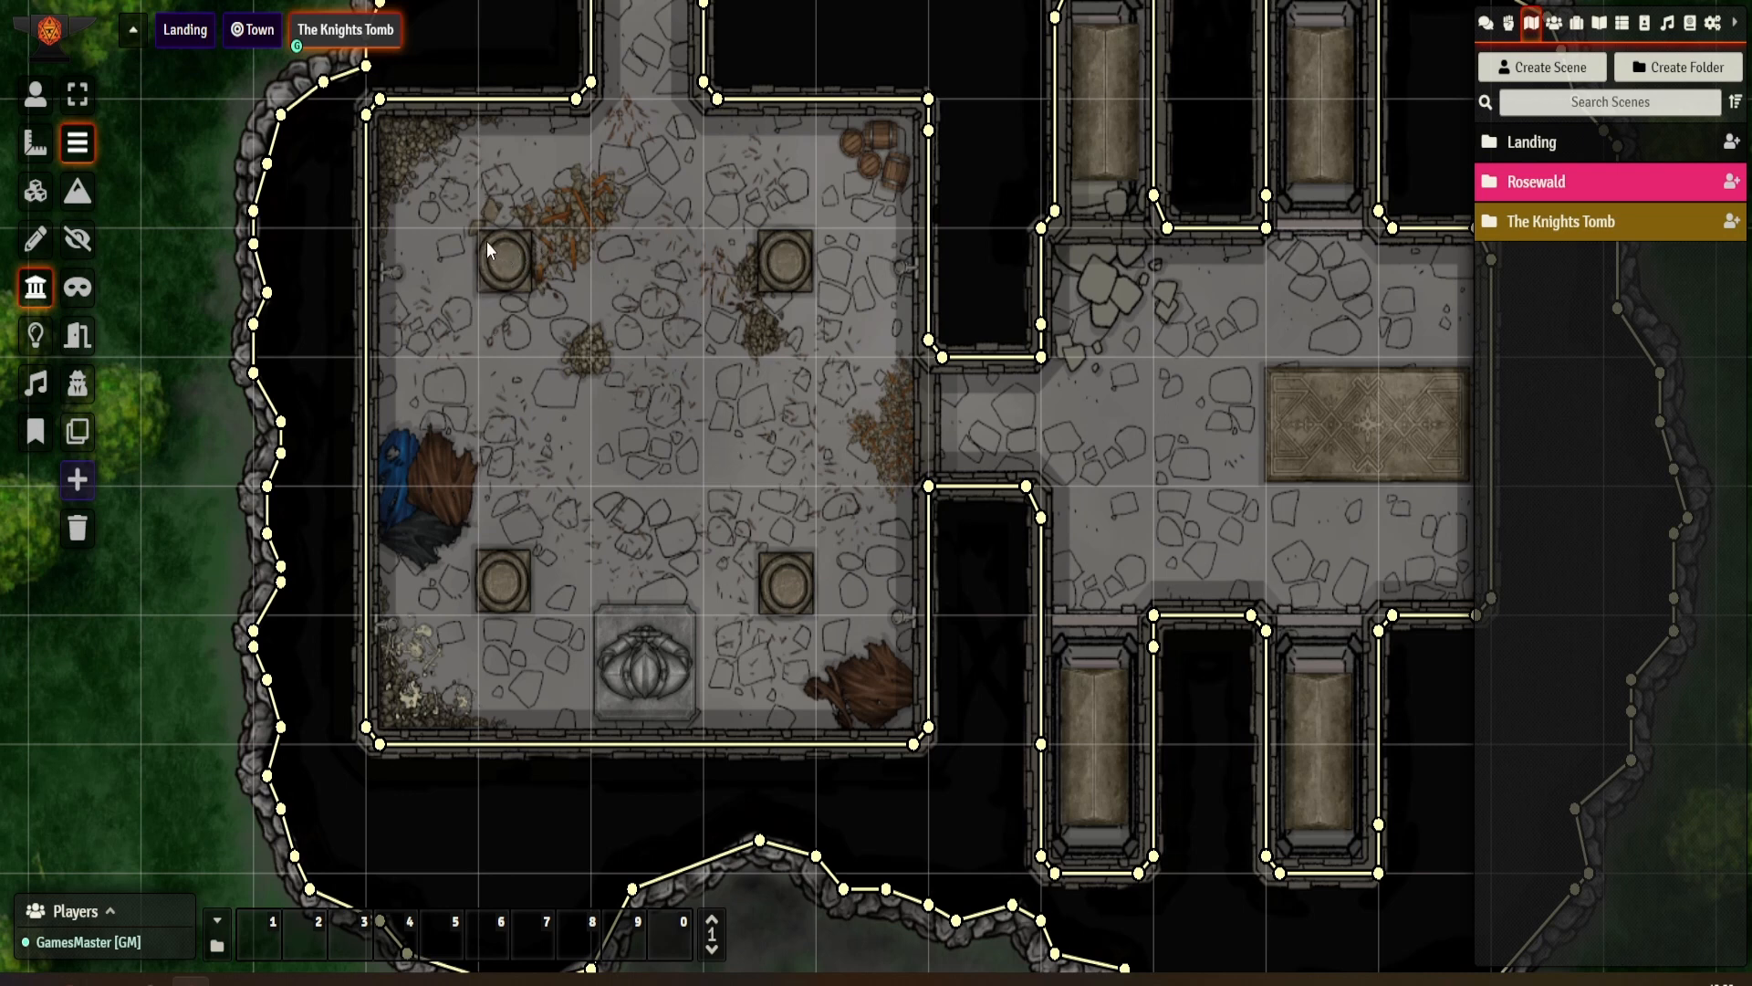
# - Draw walls around all four sides of the northwest pillar in the pillared hall
pyautogui.moveTo(520, 240); pyautogui.dragTo(534, 242)
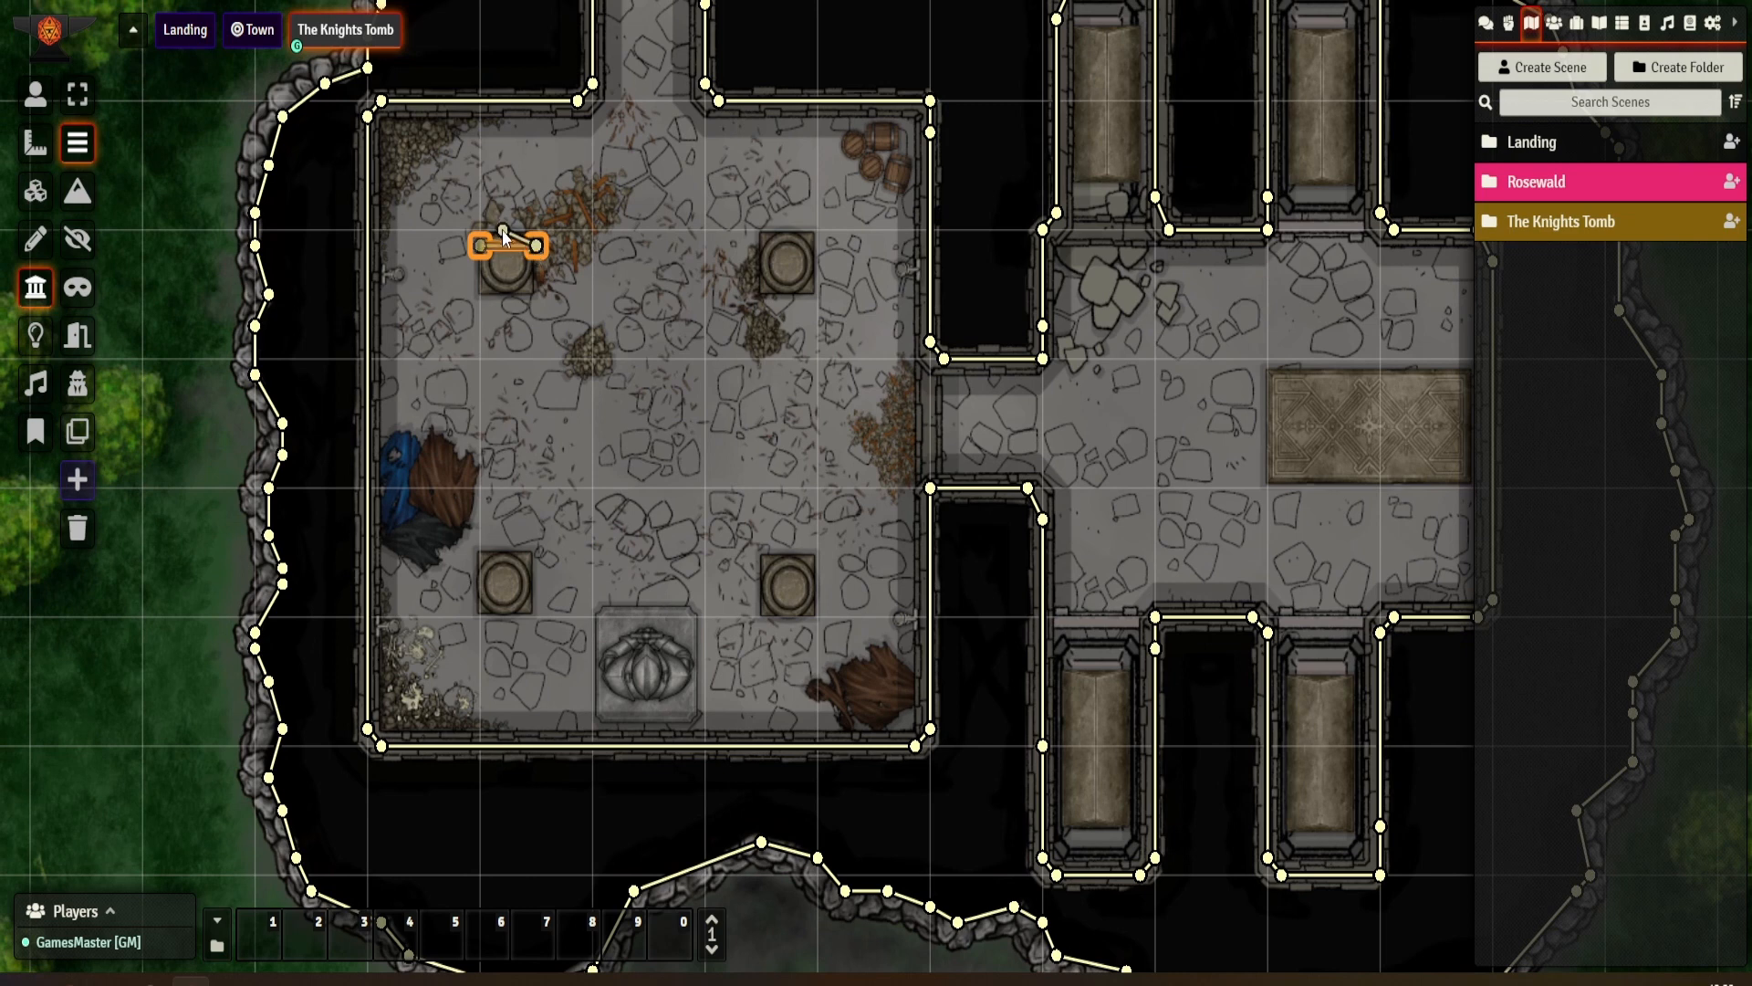
pyautogui.moveTo(490, 240); pyautogui.dragTo(539, 300)
pyautogui.moveTo(538, 292); pyautogui.dragTo(537, 295)
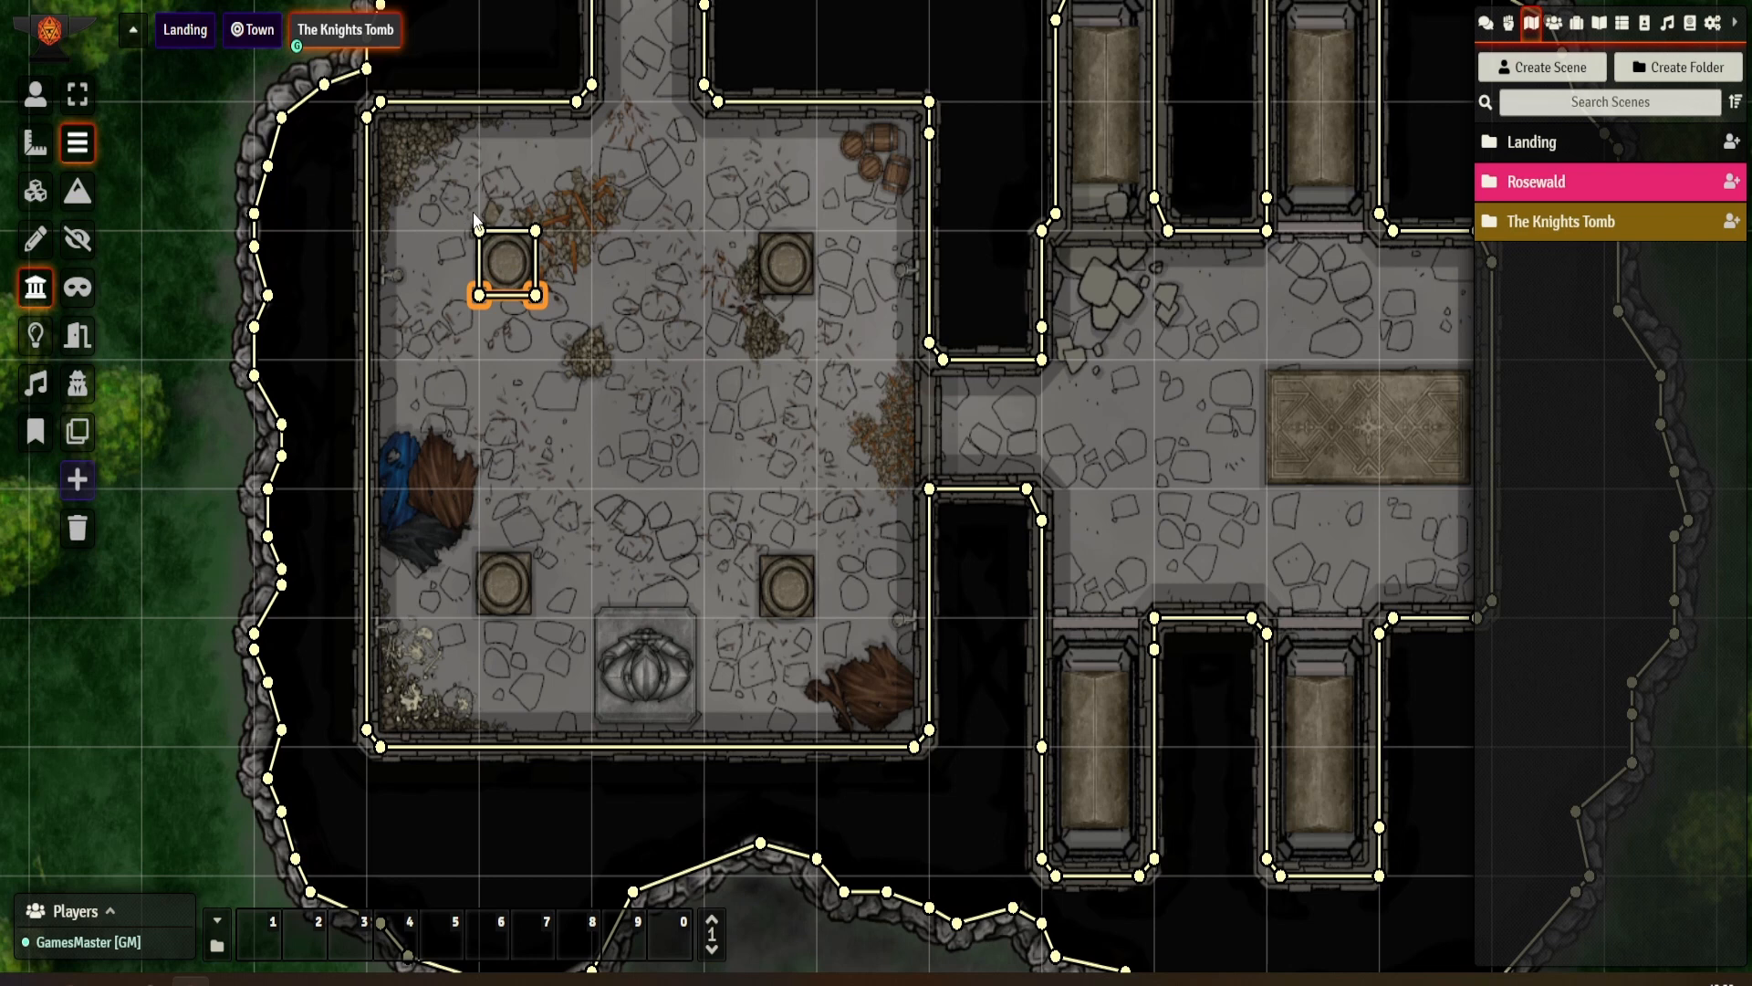
pyautogui.moveTo(451, 199)
pyautogui.mouseDown()
pyautogui.moveTo(478, 293)
pyautogui.moveTo(449, 230)
pyautogui.mouseUp()
pyautogui.click(450, 219)
pyautogui.press('Delete')
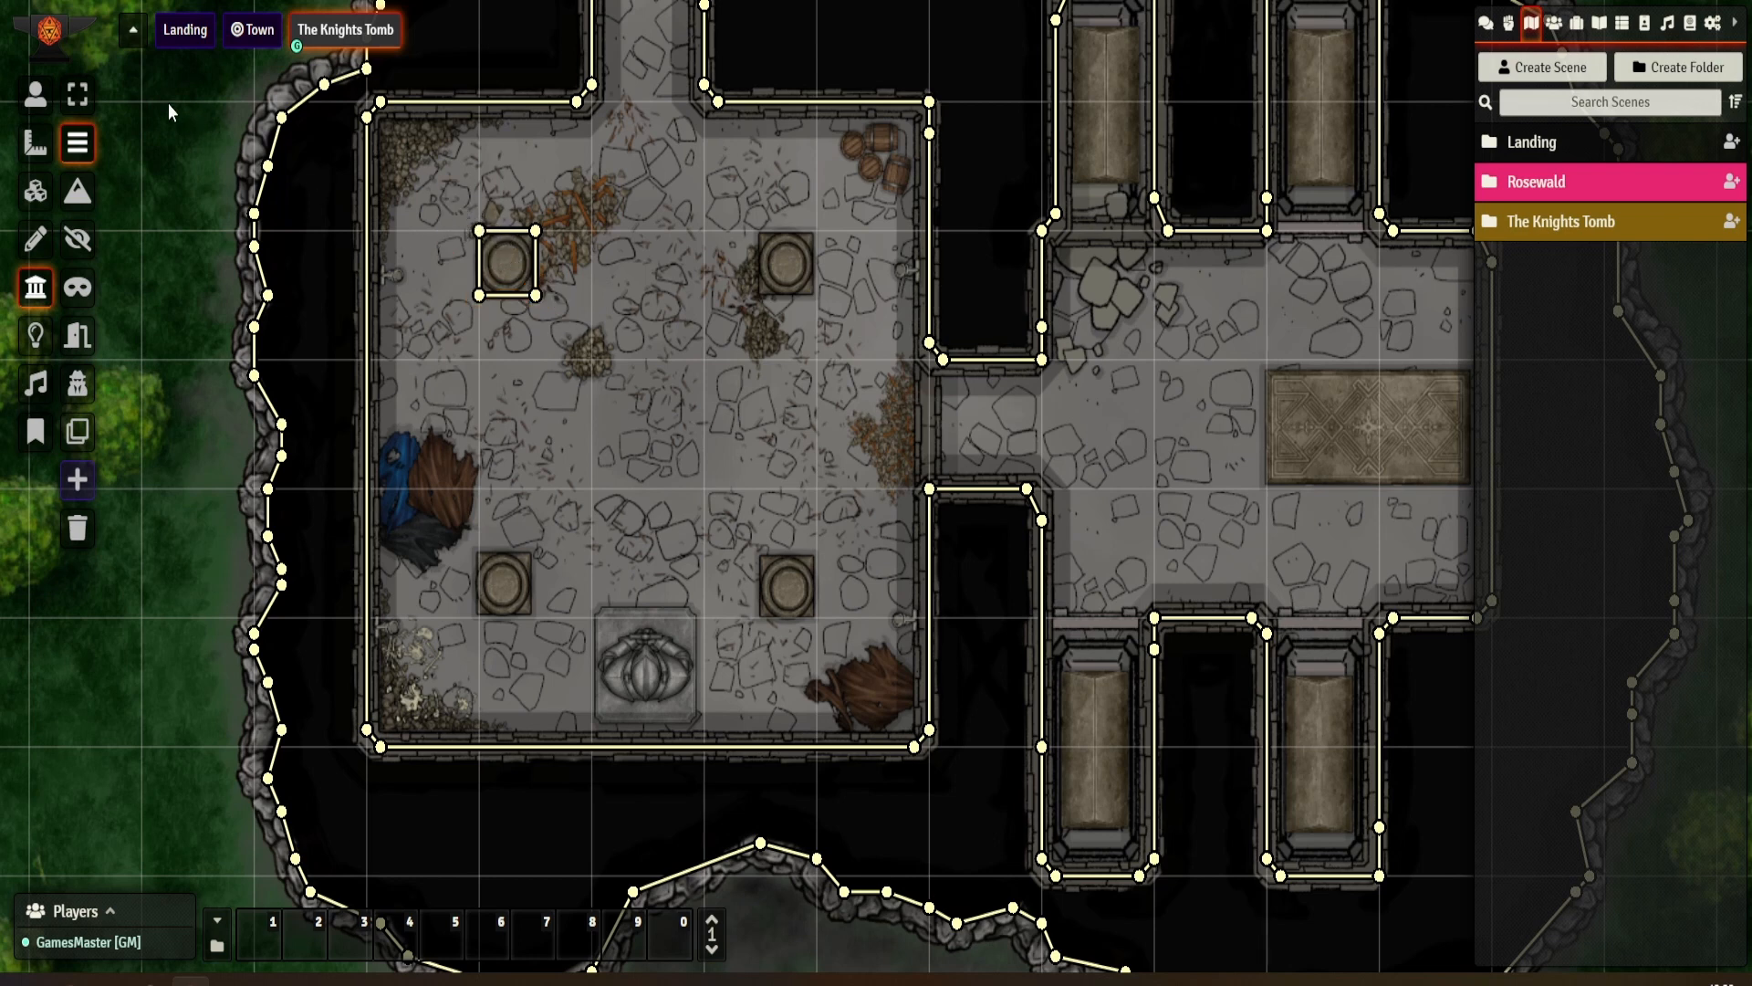
# - Copy the northwest pillar's four walls and paste a copy around each of the hall's other three pillars
pyautogui.click(78, 94)
pyautogui.moveTo(446, 203); pyautogui.dragTo(570, 316)
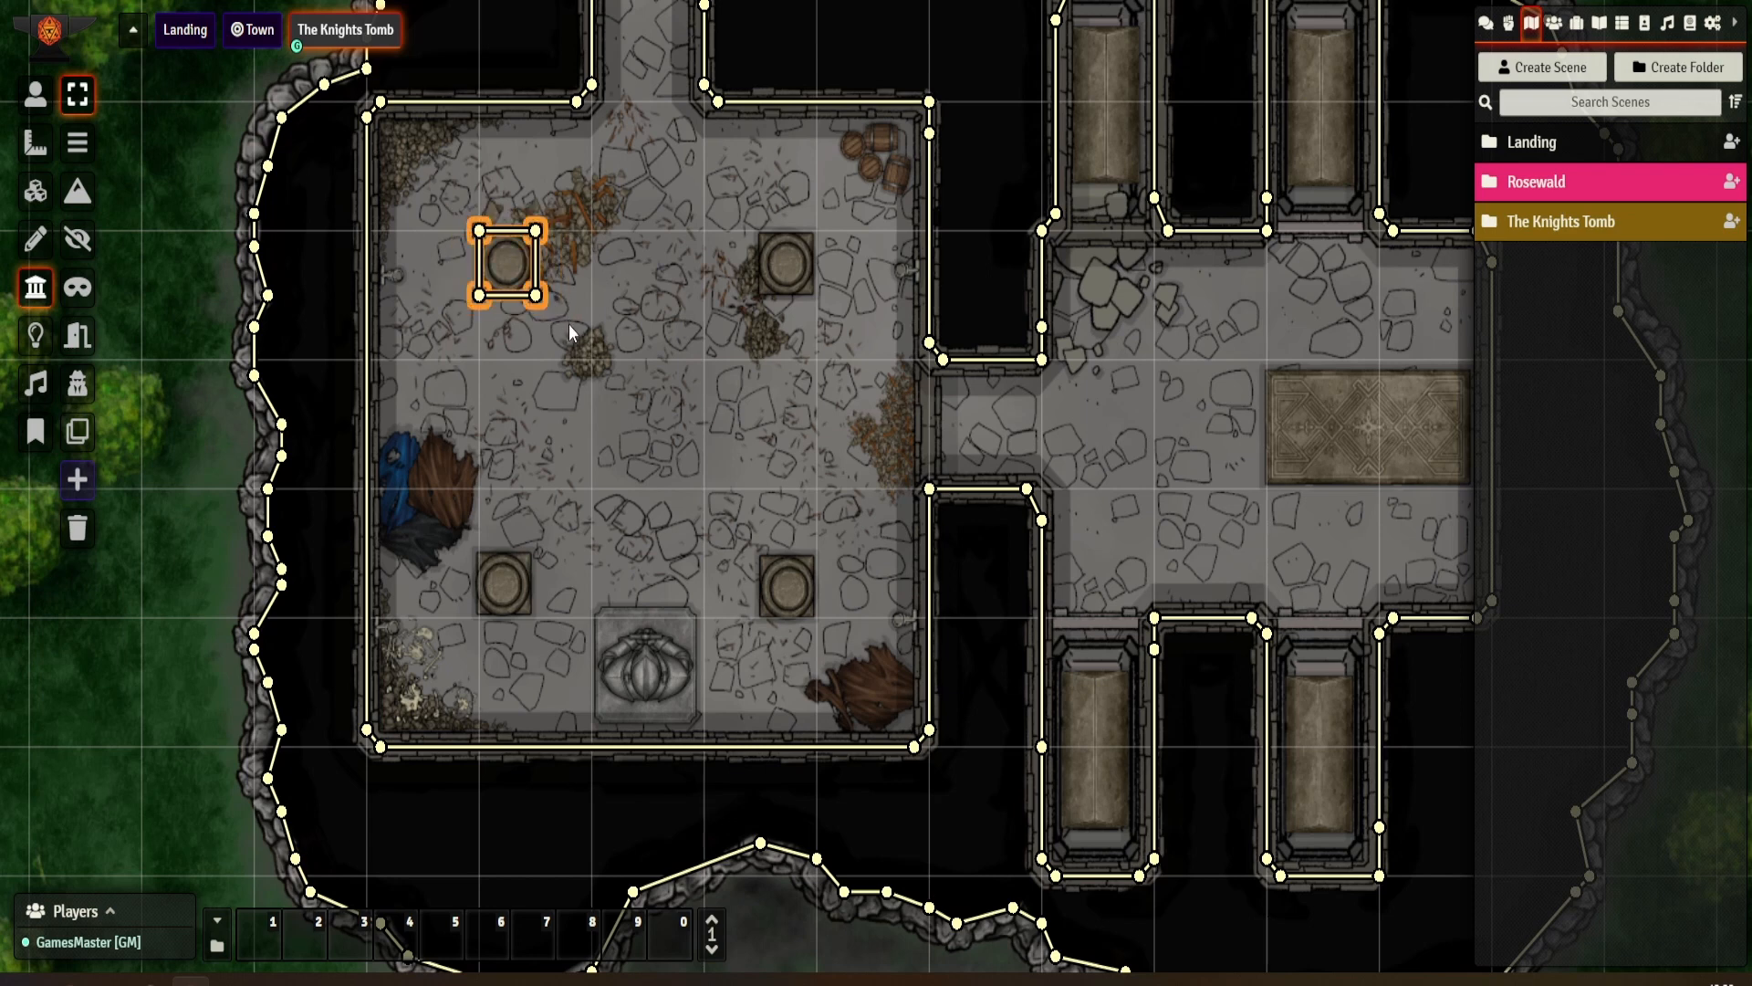
pyautogui.hotkey('ctrl', 'c')
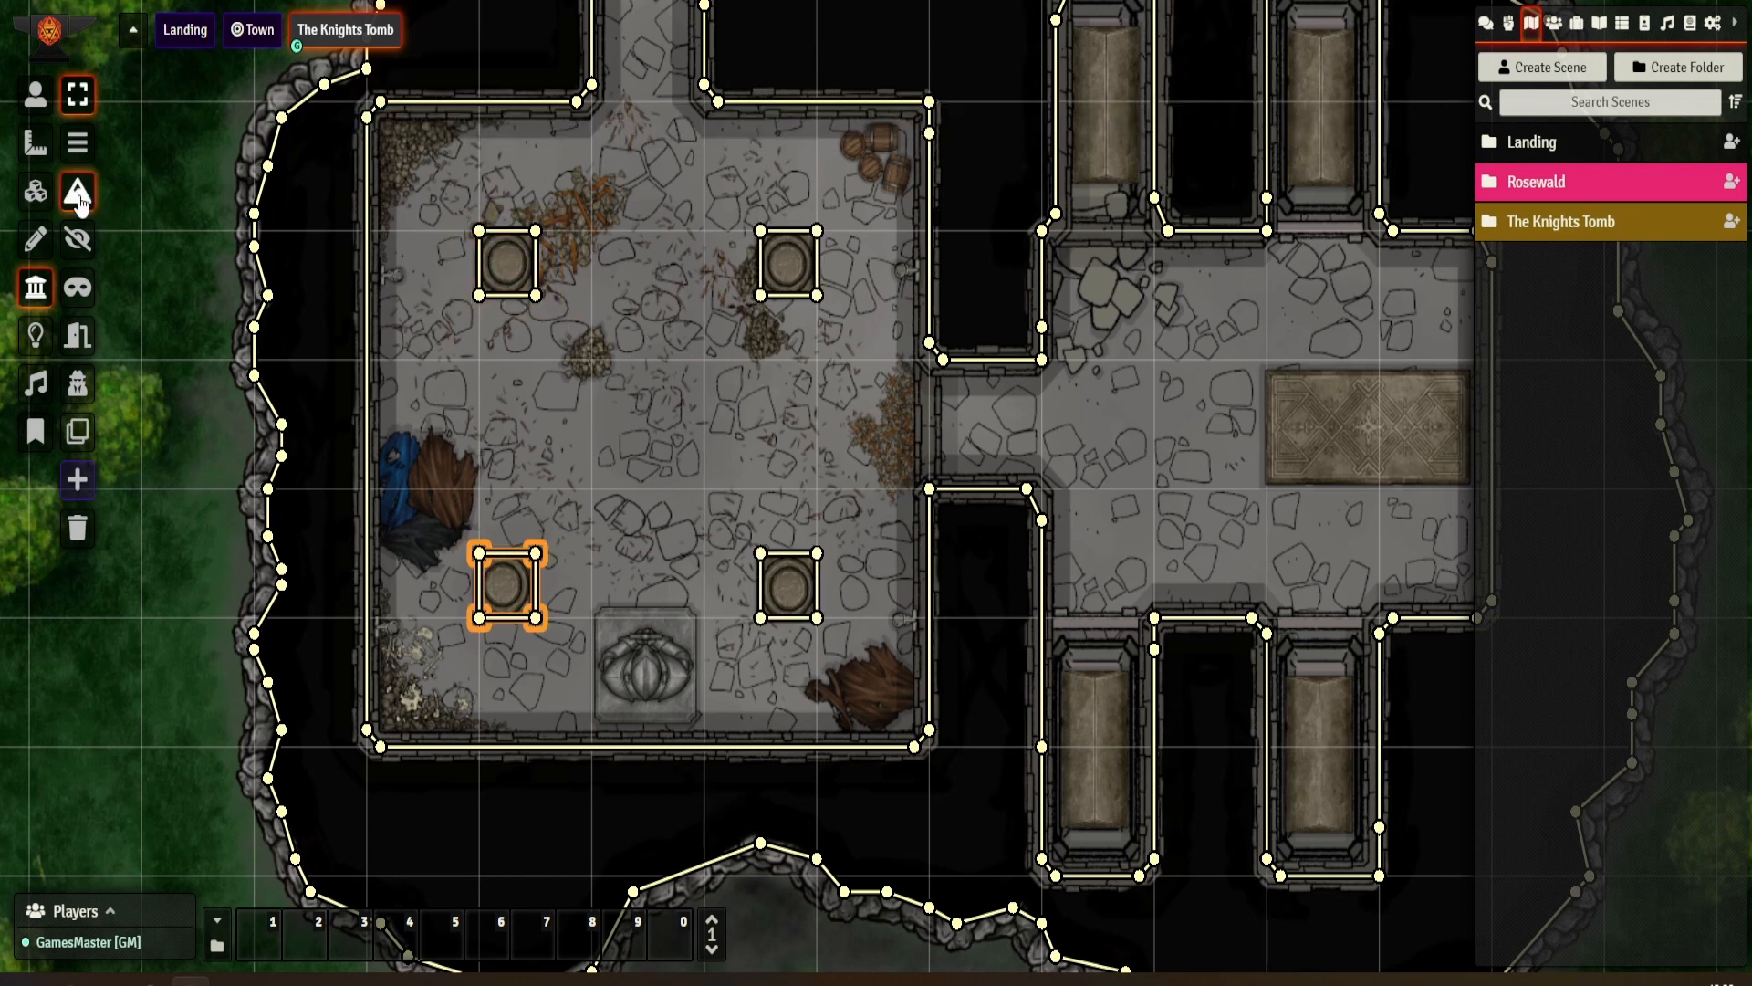
# - Enclose the statue at the pillared hall's south wall with terrain walls on all four sides
pyautogui.click(78, 195)
pyautogui.moveTo(595, 714); pyautogui.dragTo(593, 716)
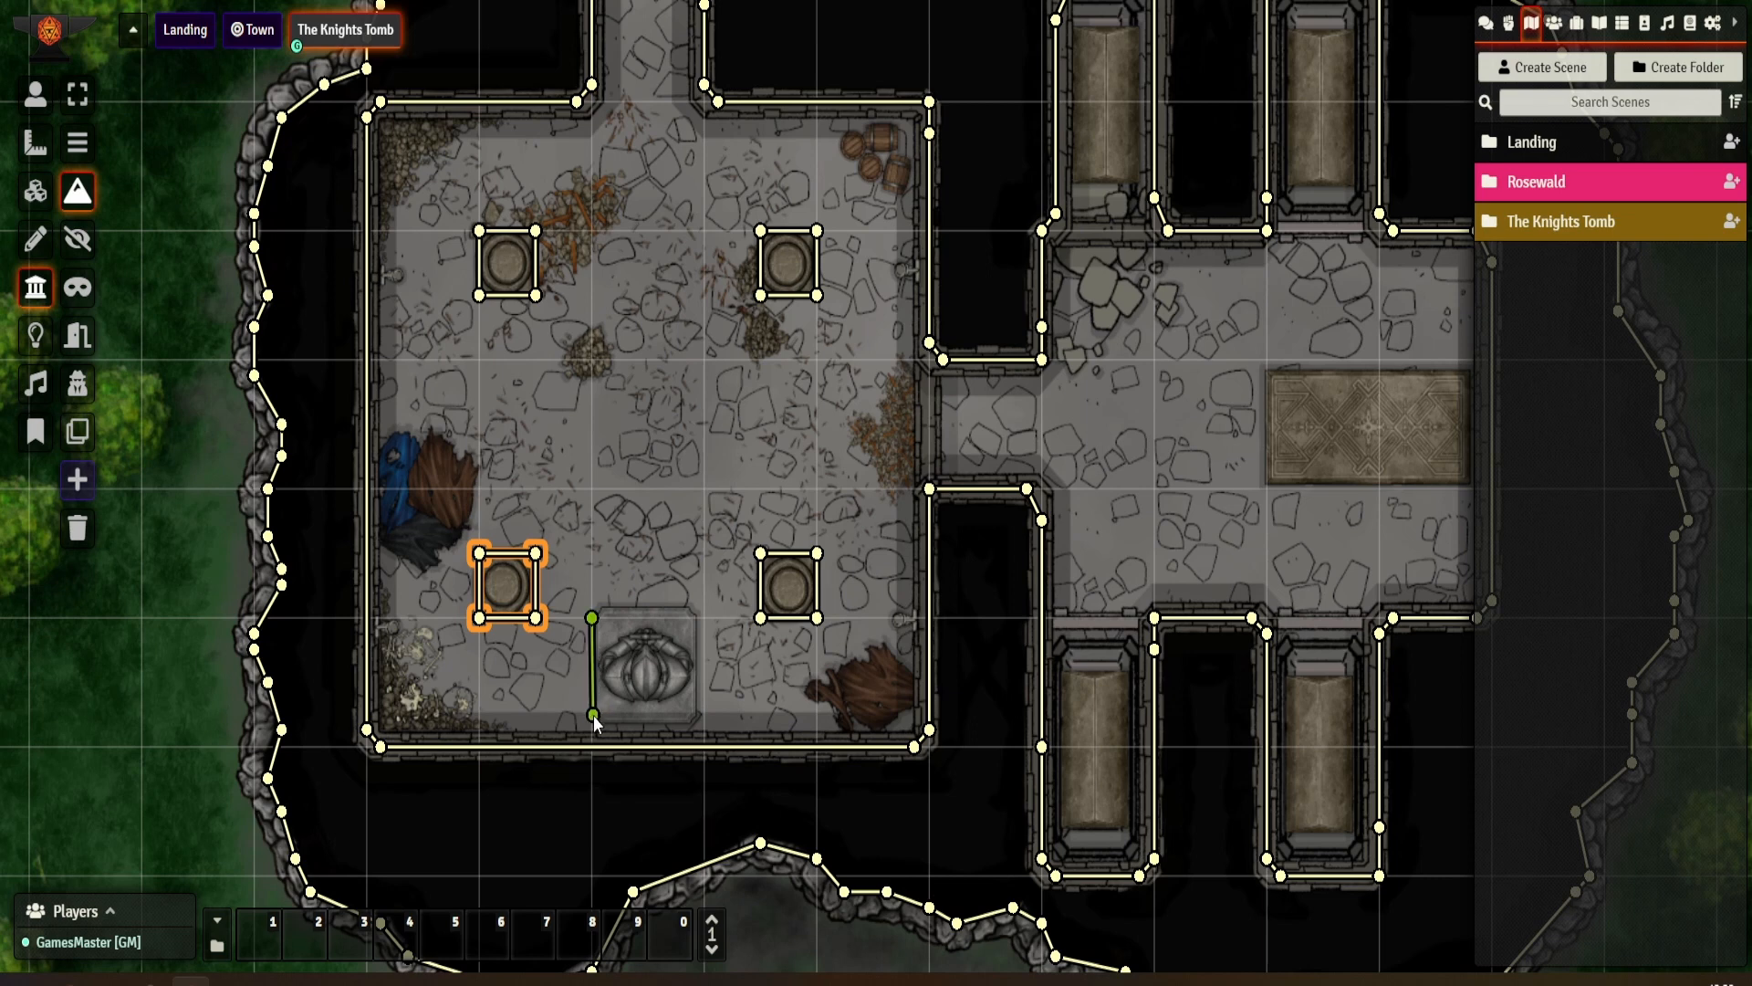
pyautogui.click(592, 619)
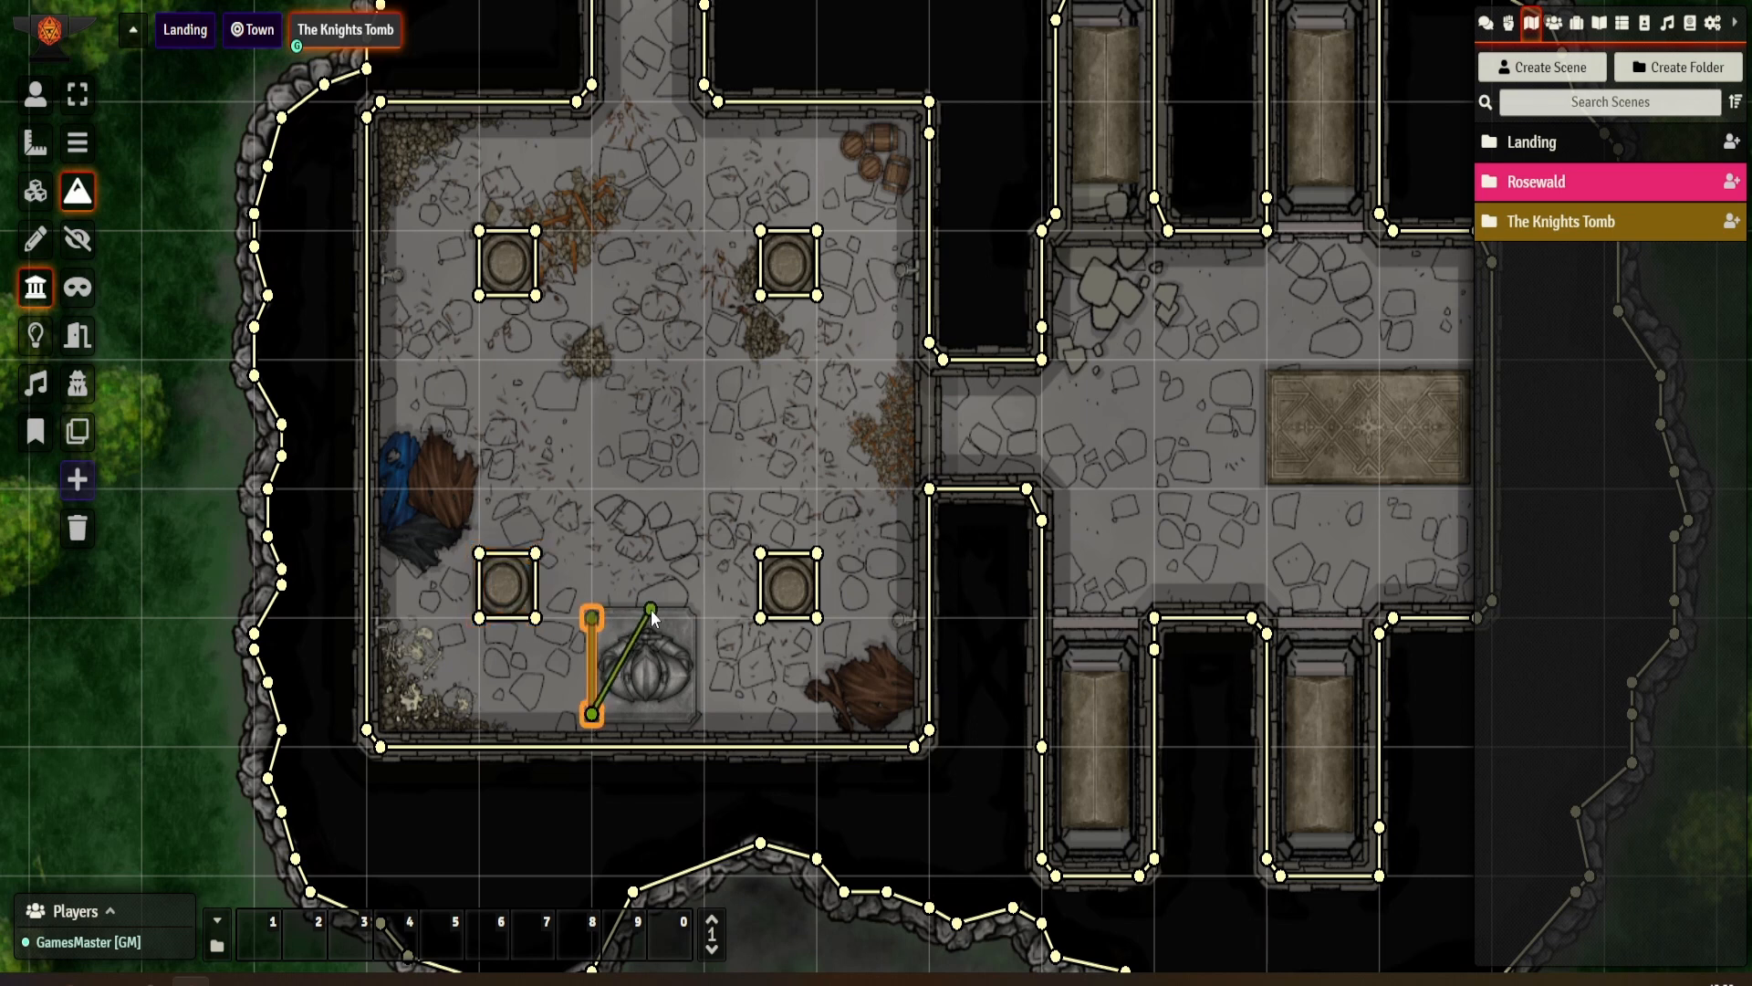
pyautogui.moveTo(592, 611); pyautogui.dragTo(697, 614)
pyautogui.hotkey('ctrl', 'z')
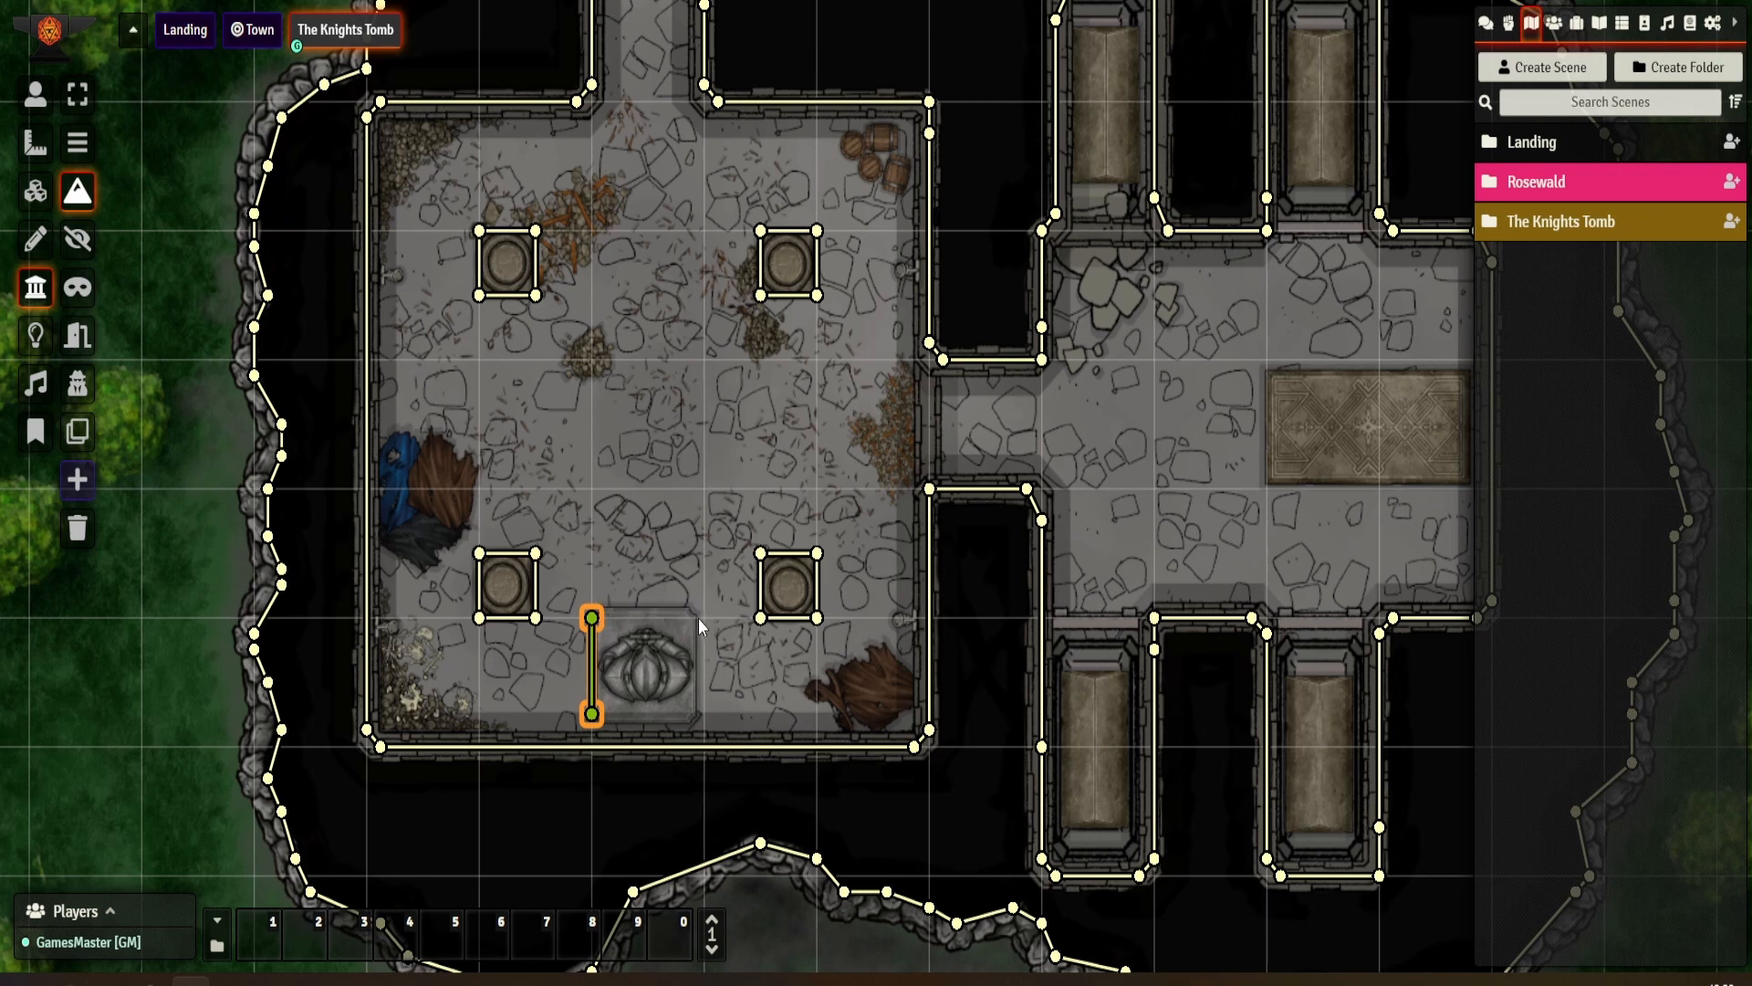
pyautogui.moveTo(593, 618); pyautogui.dragTo(694, 619)
pyautogui.click(694, 730)
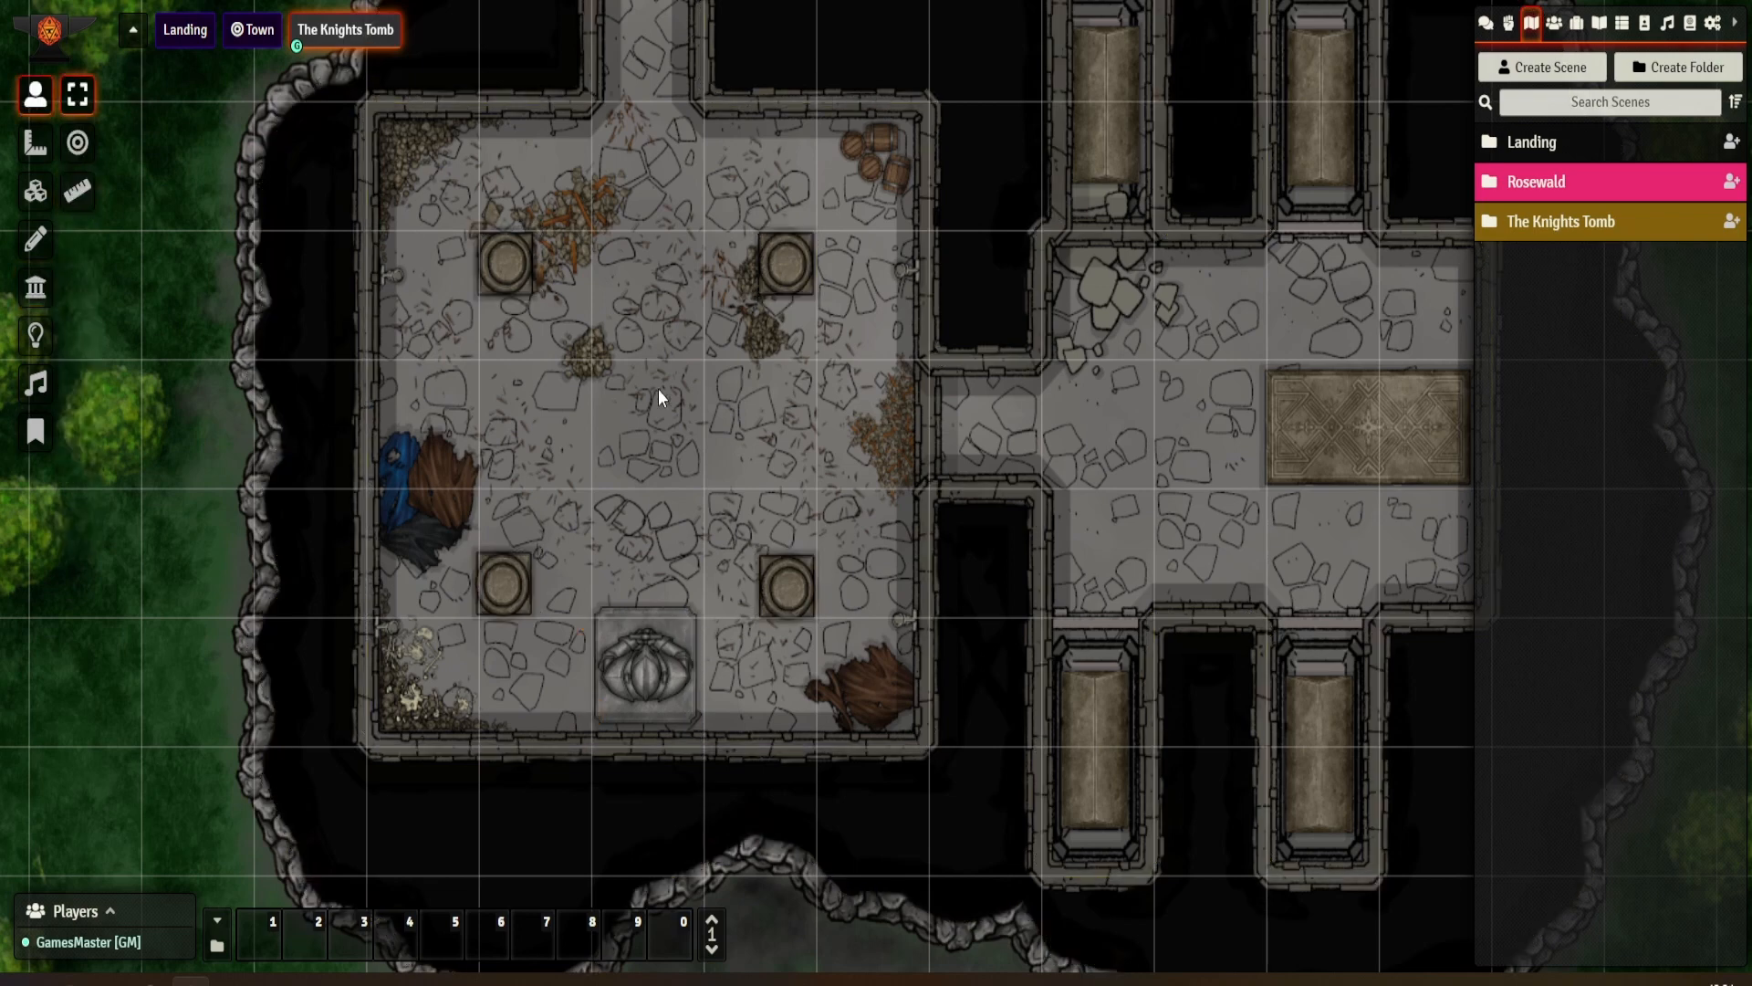
pyautogui.scroll(-3, 694, 509)
pyautogui.scroll(5, 692, 506)
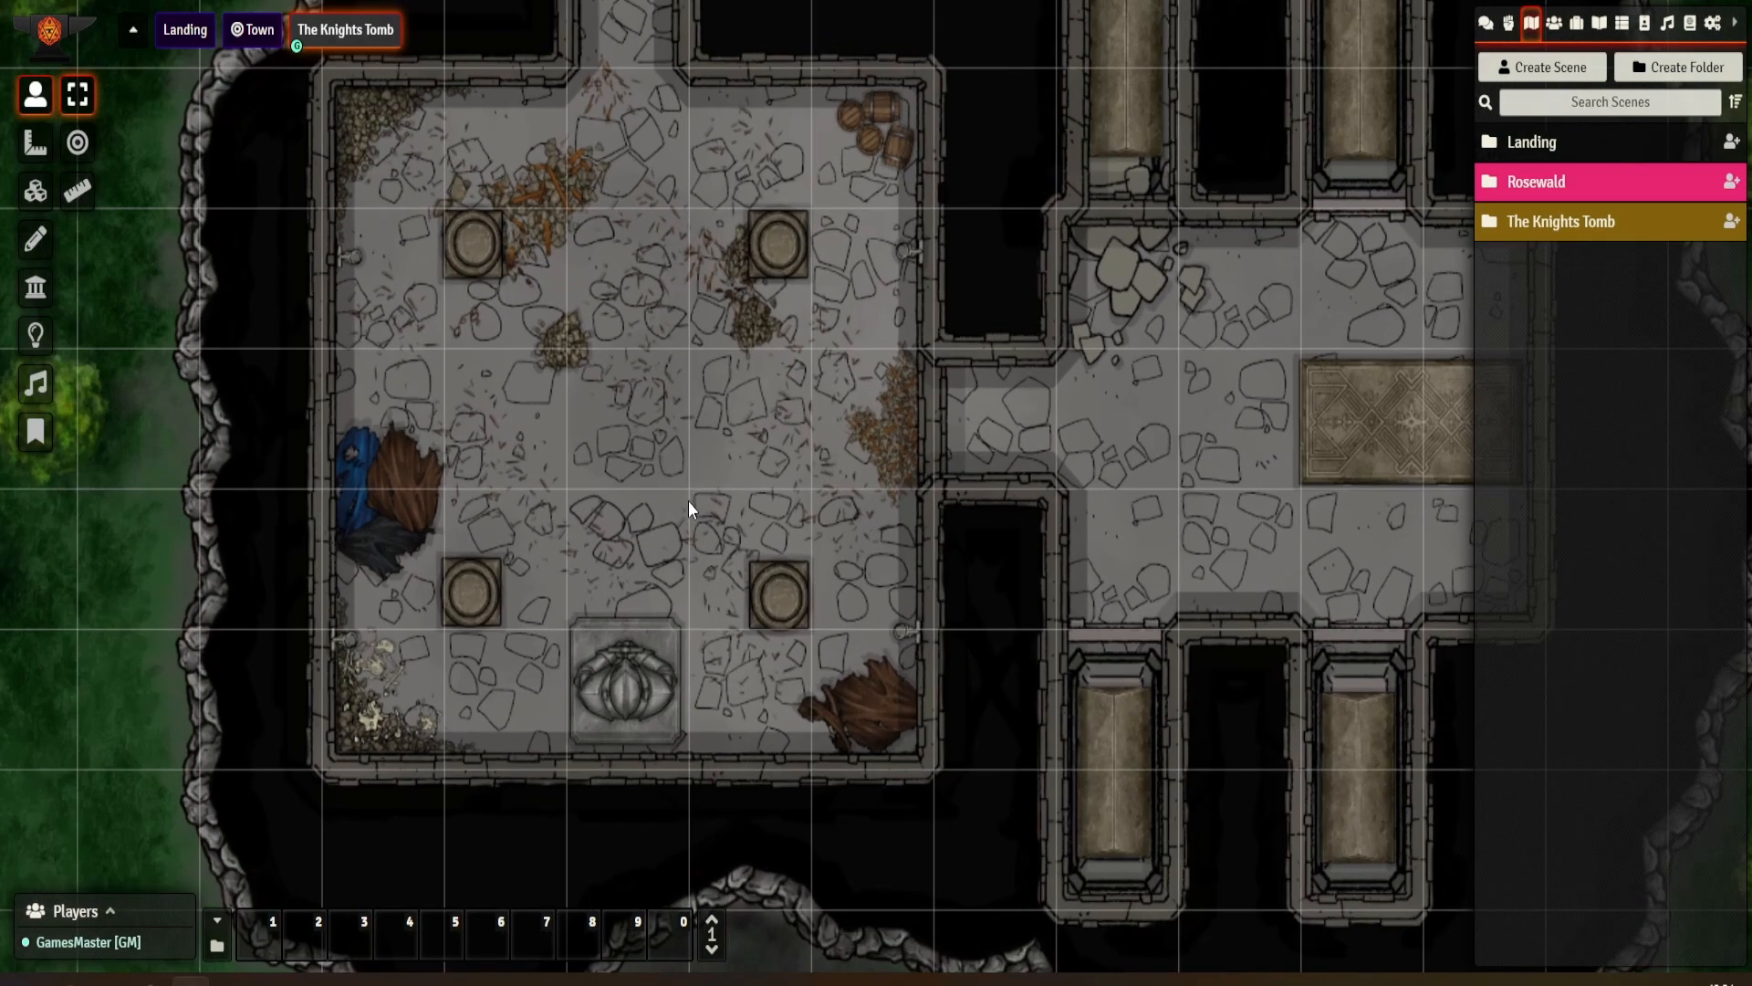
pyautogui.scroll(-3, 688, 498)
# - Square off the walls at the north end of the doorway between the brazier room and the stairwell by removing the short corner segment
pyautogui.click(35, 287)
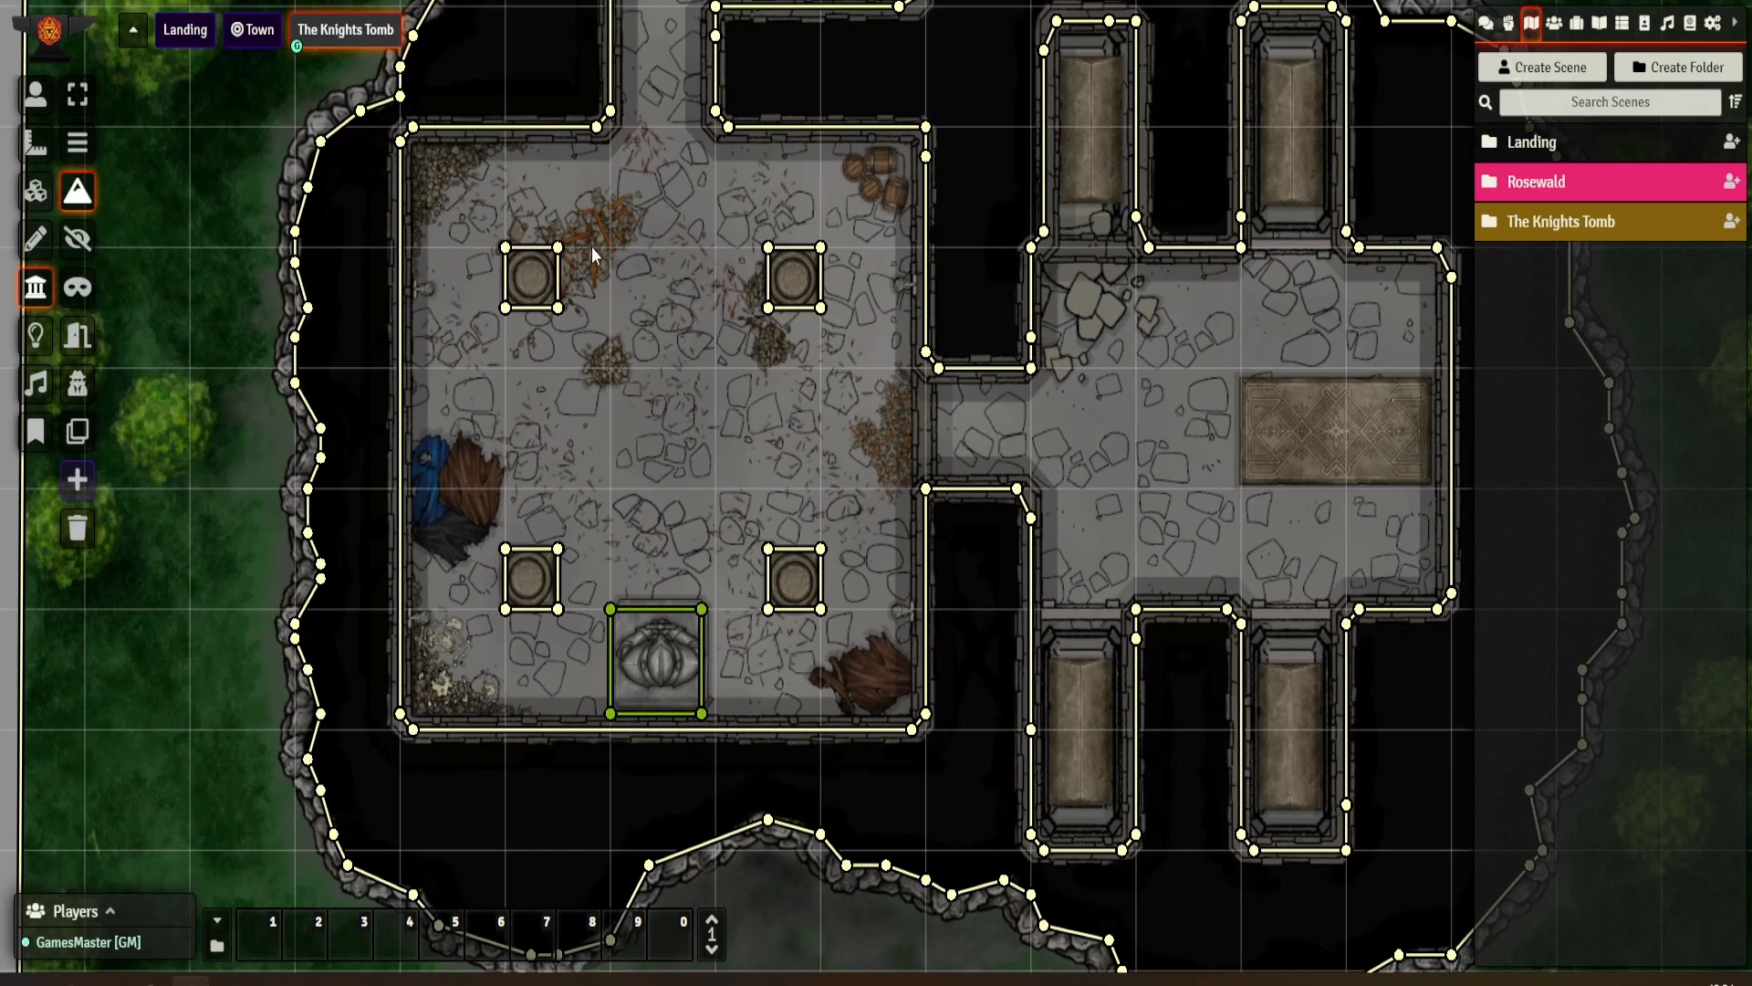
pyautogui.moveTo(665, 475); pyautogui.dragTo(639, 616)
pyautogui.moveTo(632, 254); pyautogui.dragTo(662, 436)
pyautogui.scroll(7, 714, 375)
pyautogui.scroll(6, 707, 365)
pyautogui.moveTo(568, 162); pyautogui.dragTo(662, 522)
pyautogui.scroll(5, 645, 491)
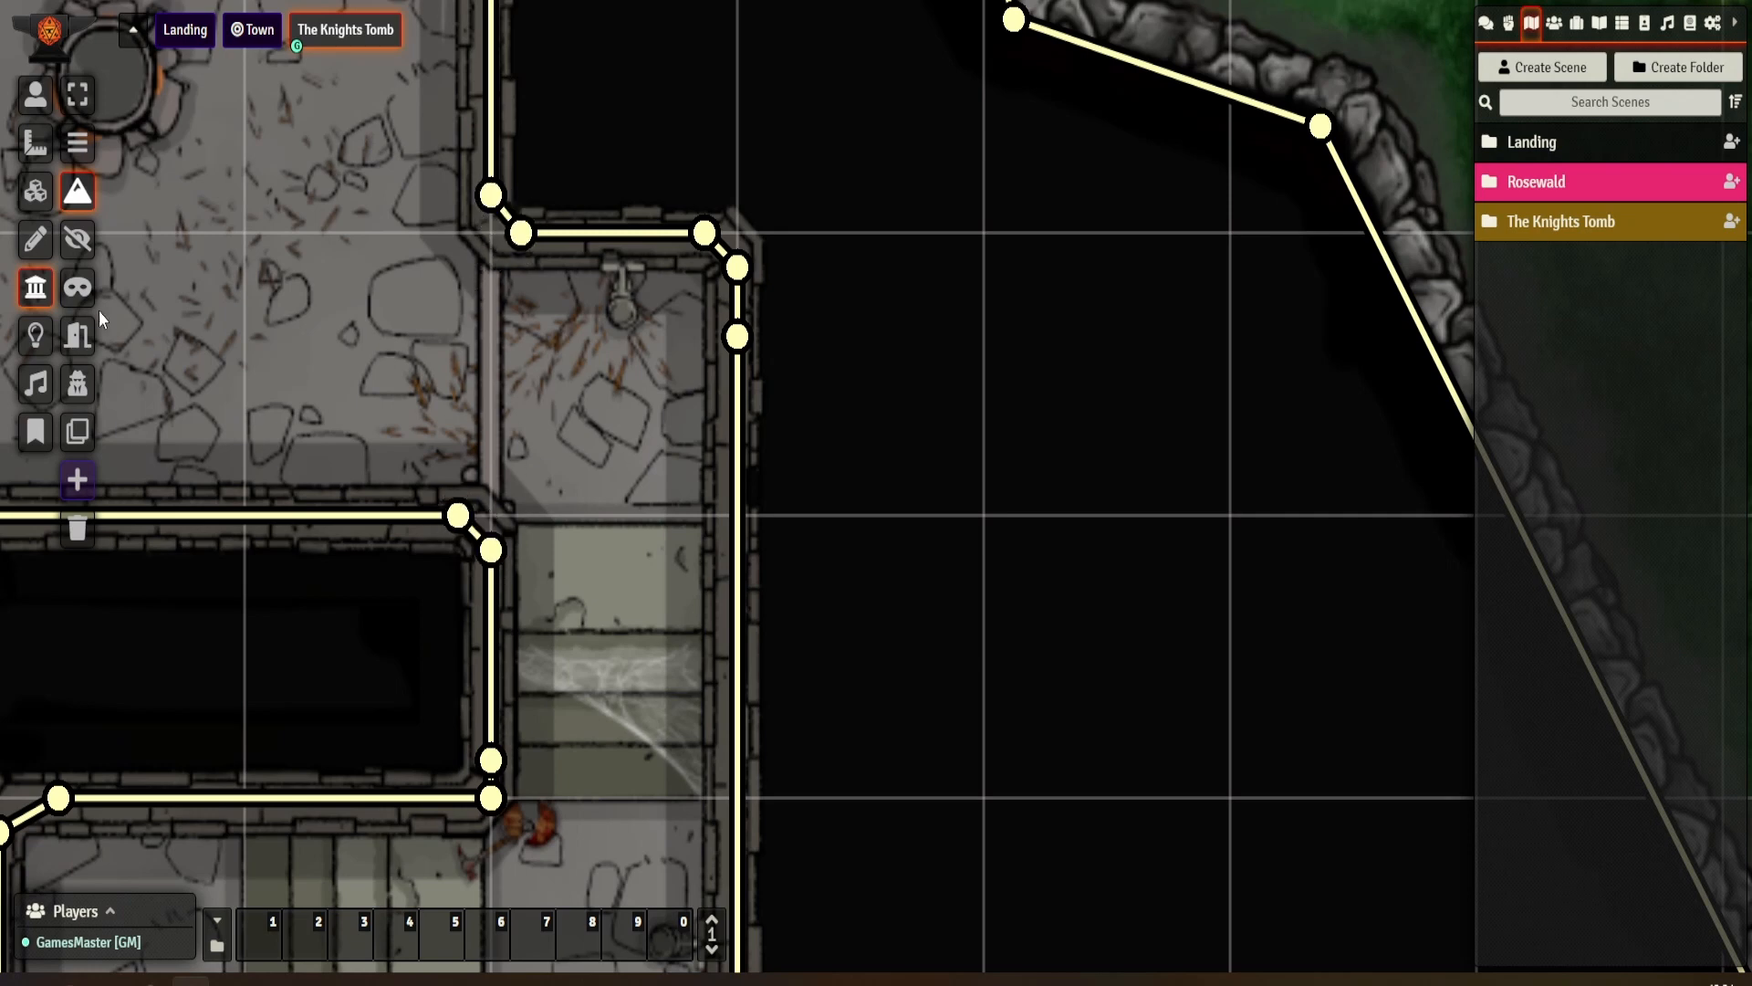
pyautogui.click(79, 340)
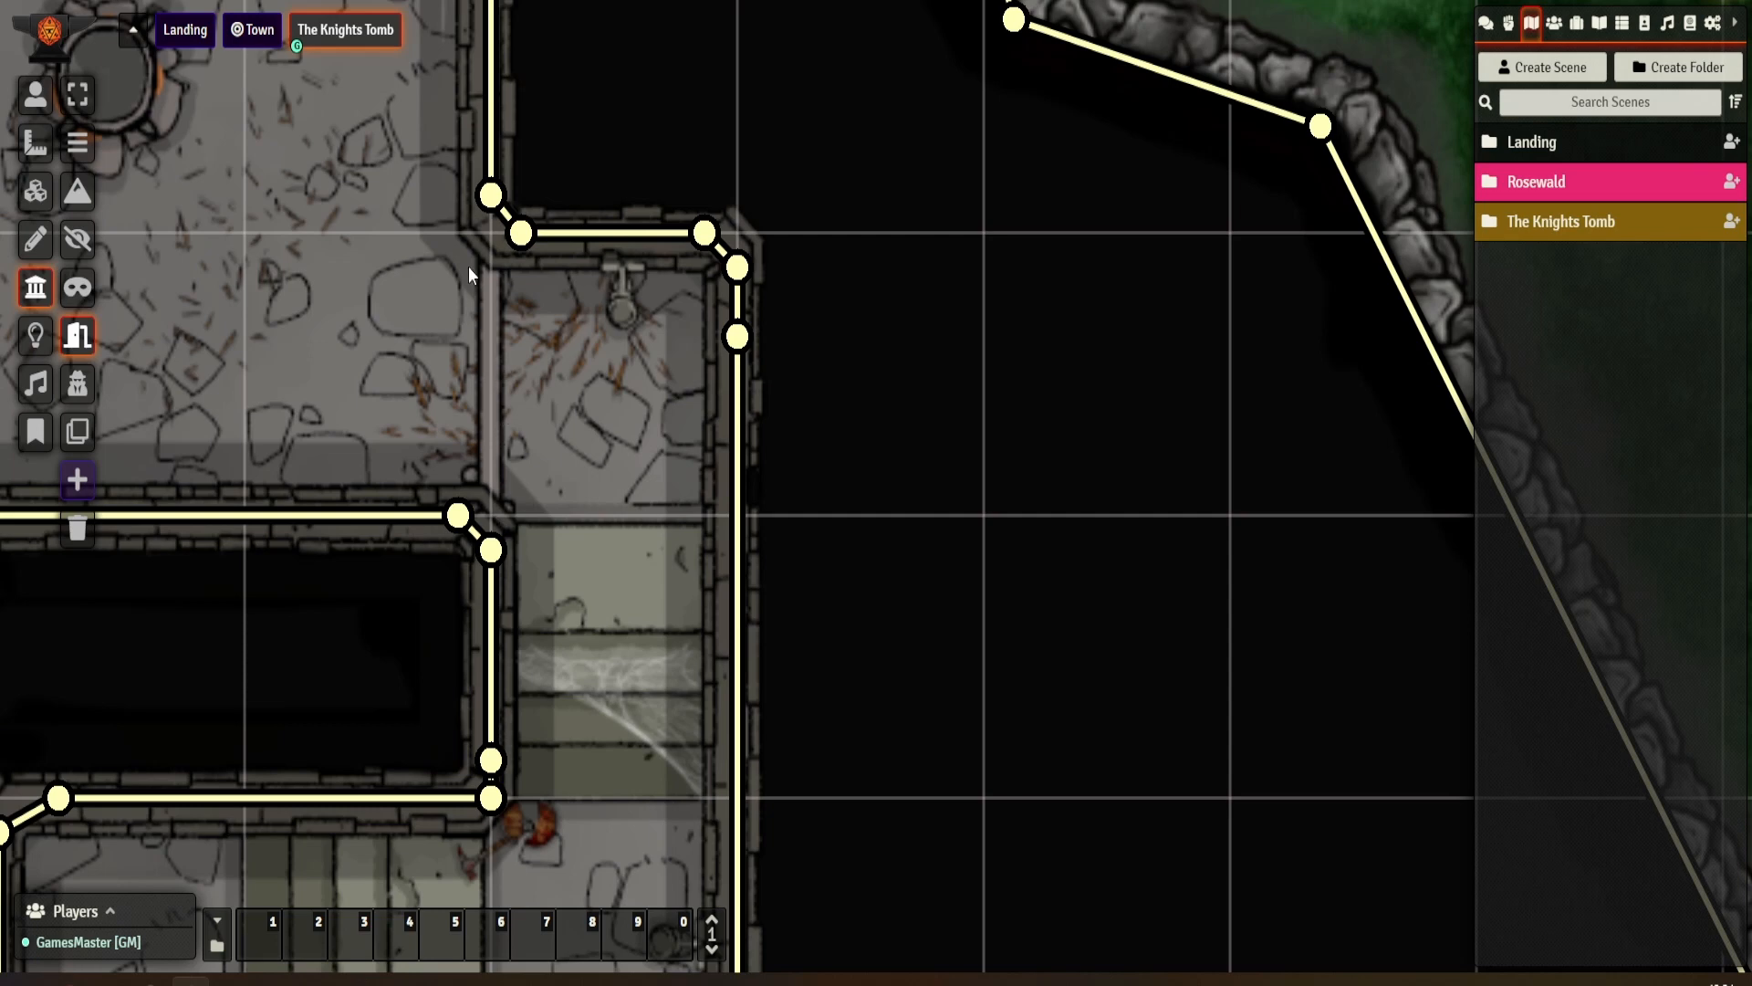
pyautogui.click(488, 213)
pyautogui.moveTo(486, 254)
pyautogui.mouseDown()
pyautogui.moveTo(486, 280)
pyautogui.moveTo(492, 233)
pyautogui.mouseUp()
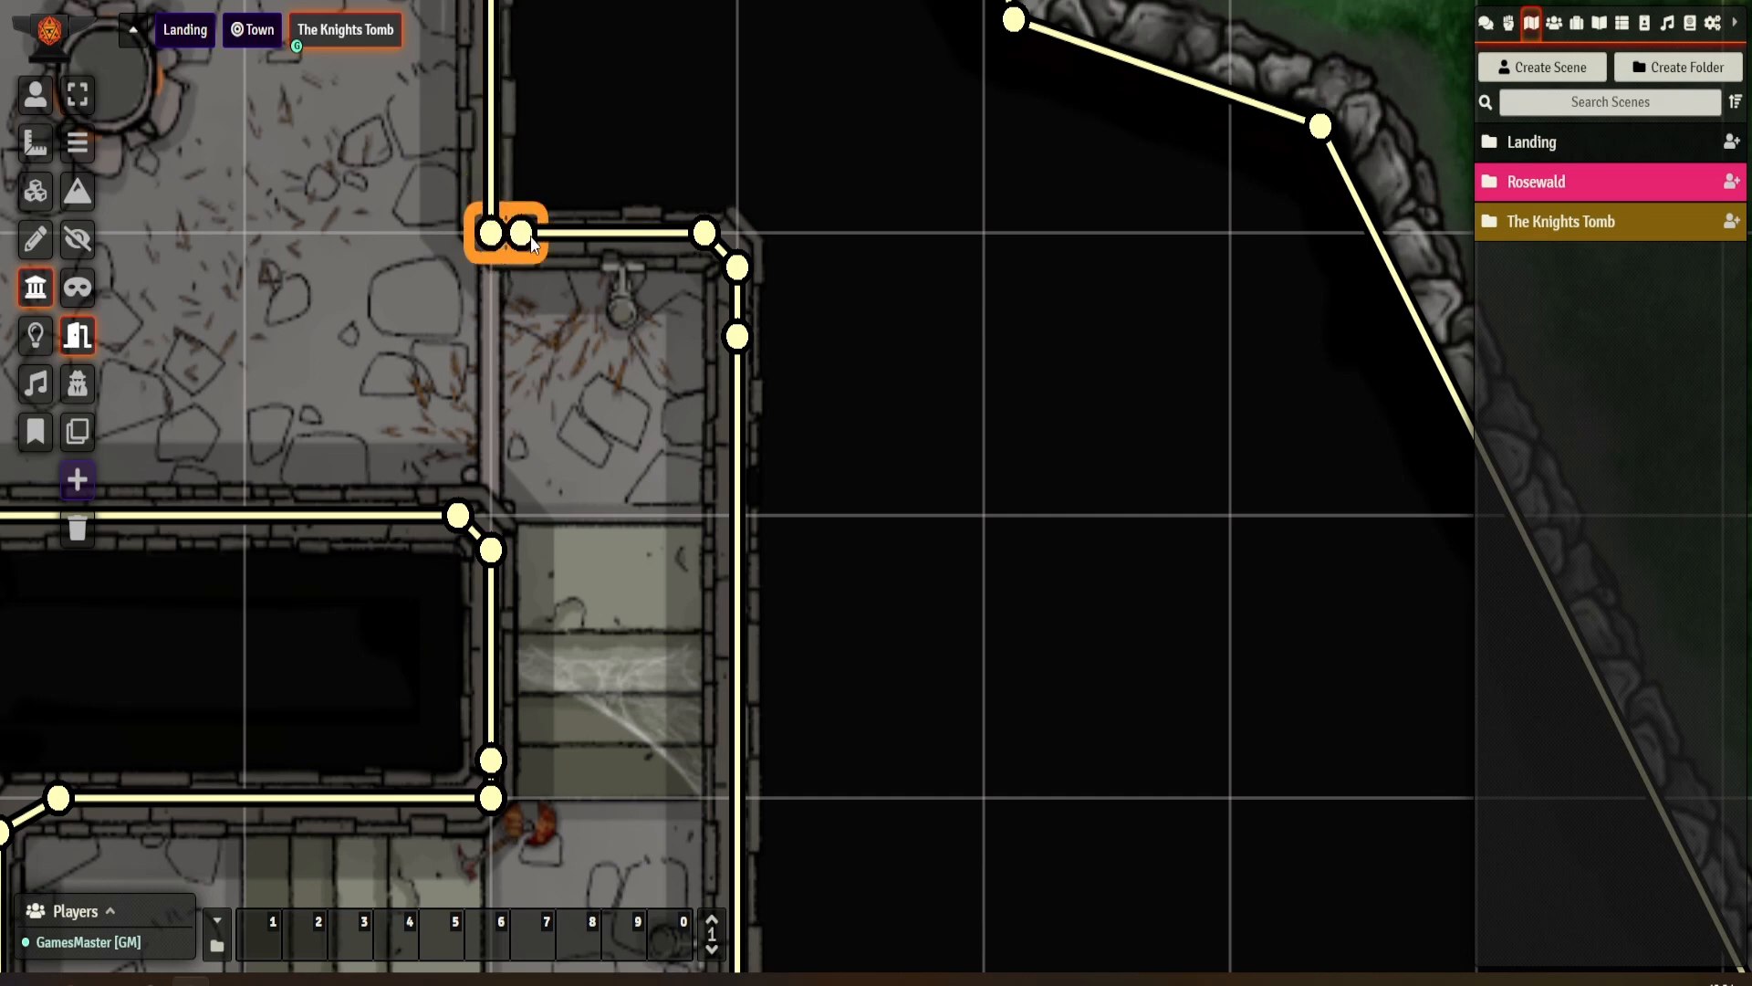
pyautogui.click(532, 242)
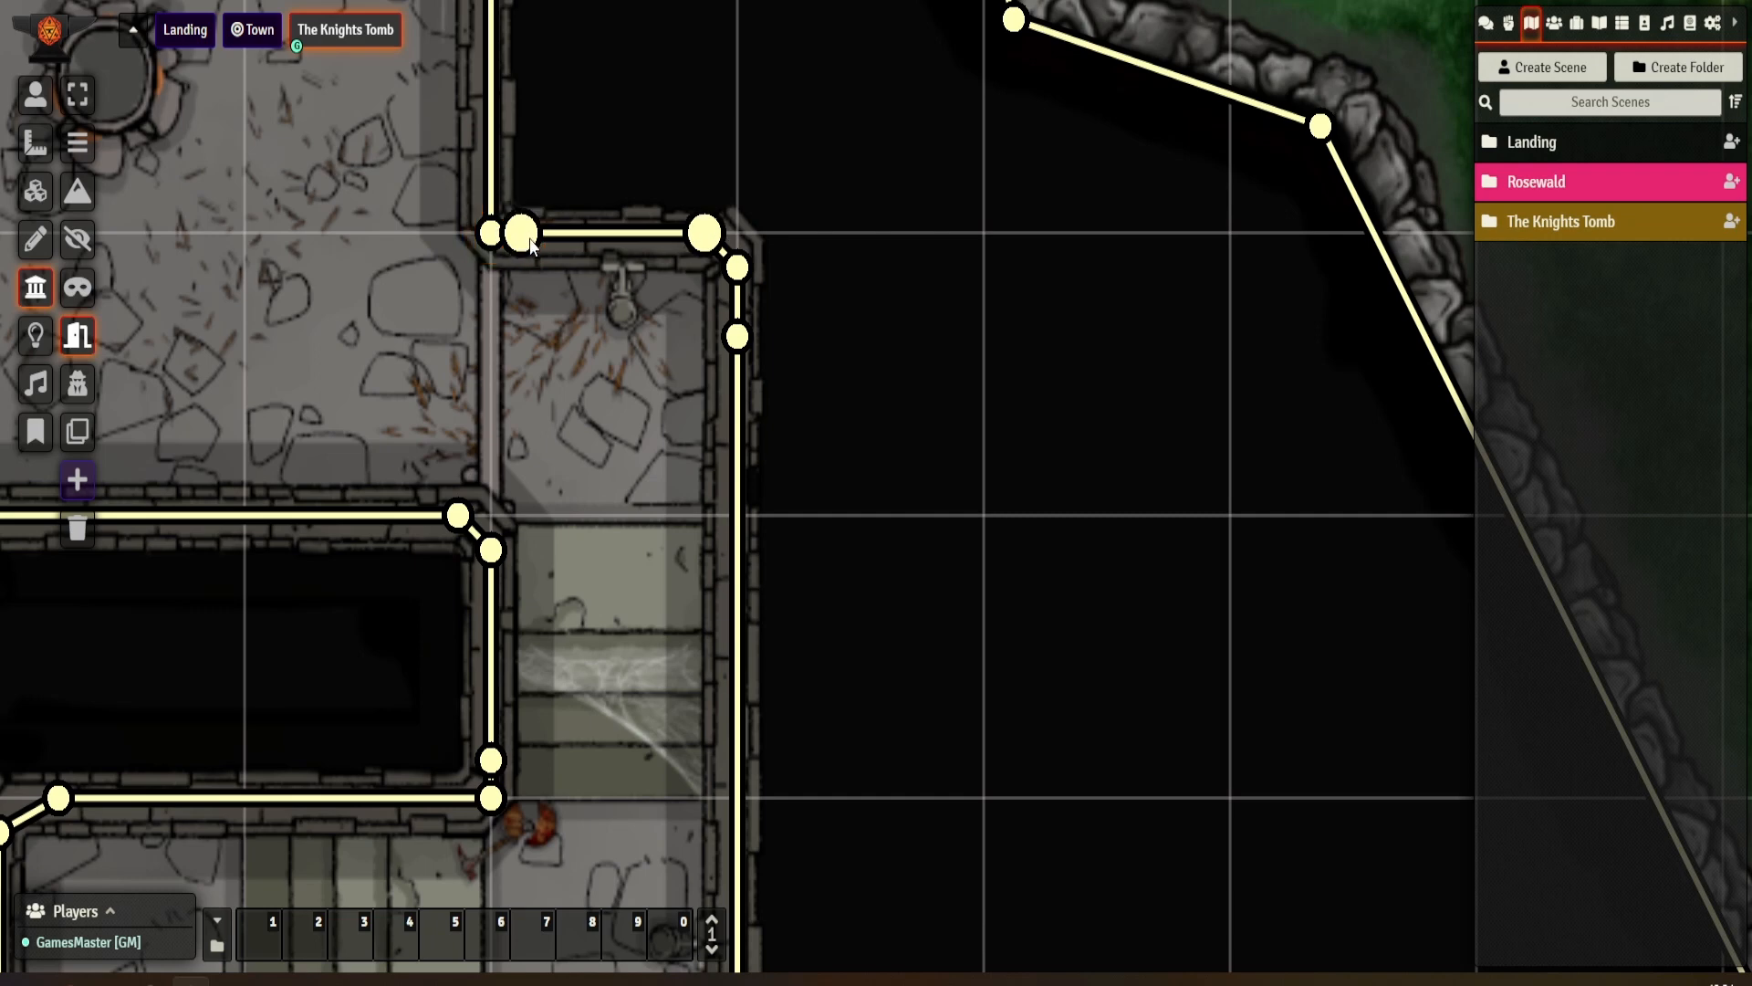
pyautogui.moveTo(531, 240); pyautogui.dragTo(499, 237)
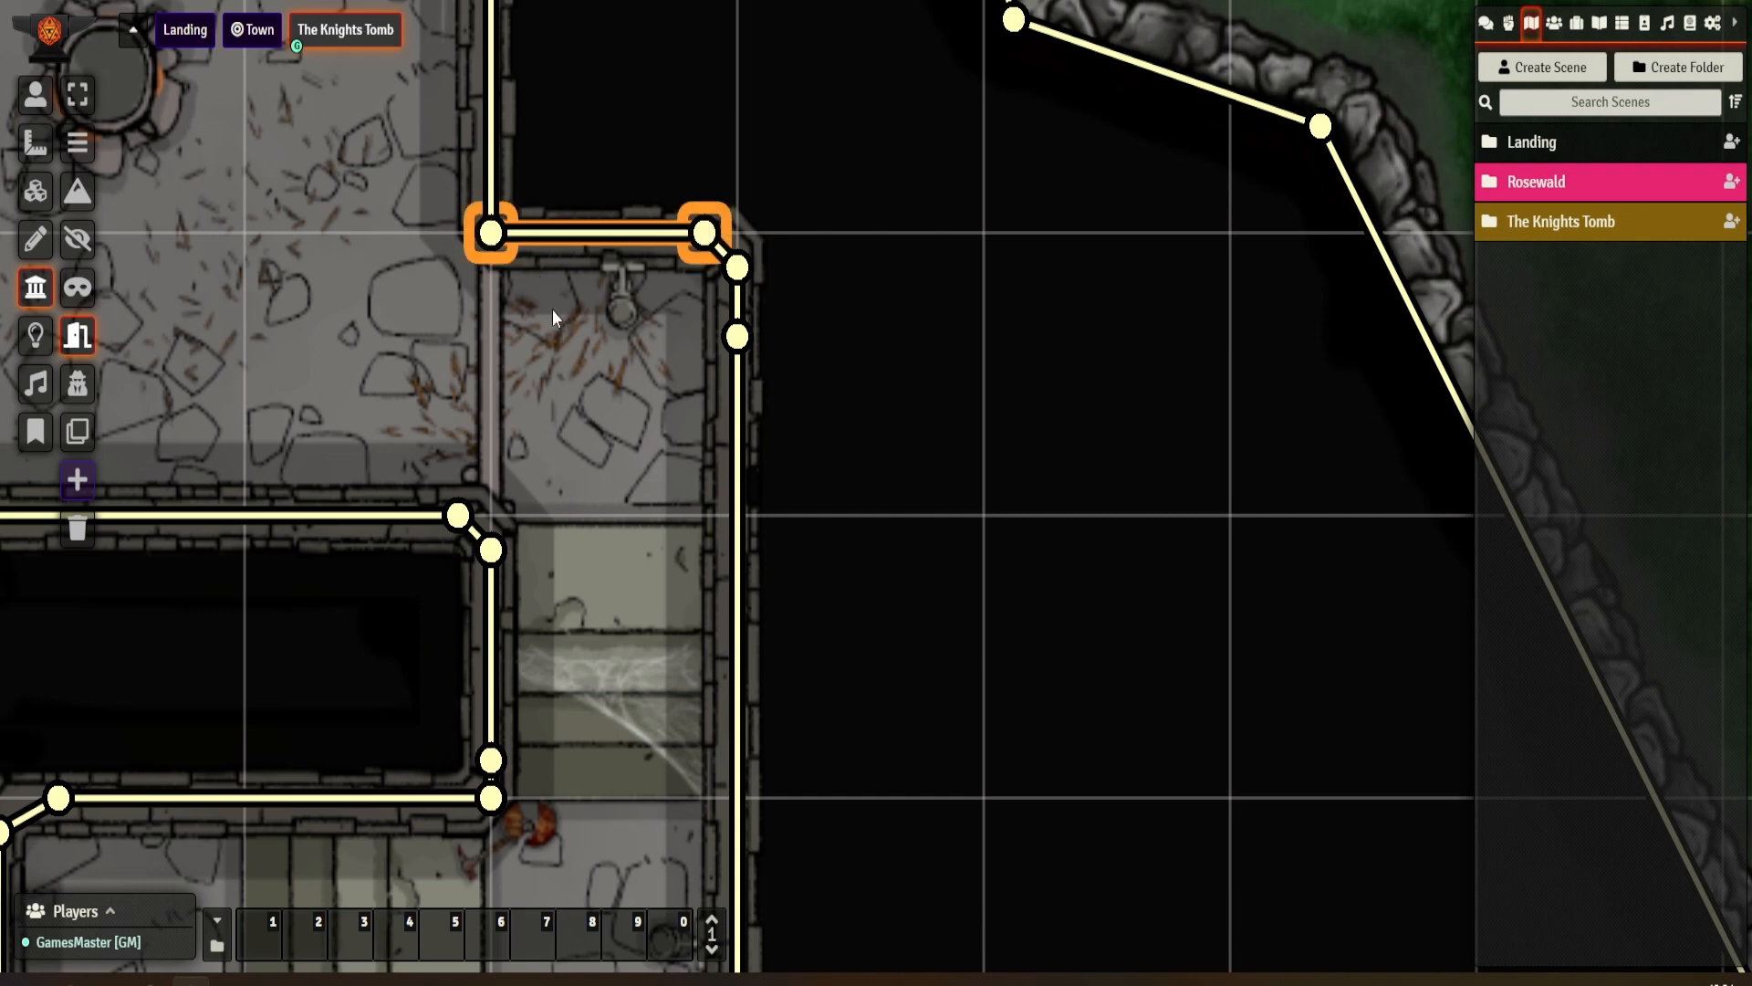
# - Delete the diagonal wall at the doorway's south end and extend the two adjoining walls to meet at the corner
pyautogui.click(489, 554)
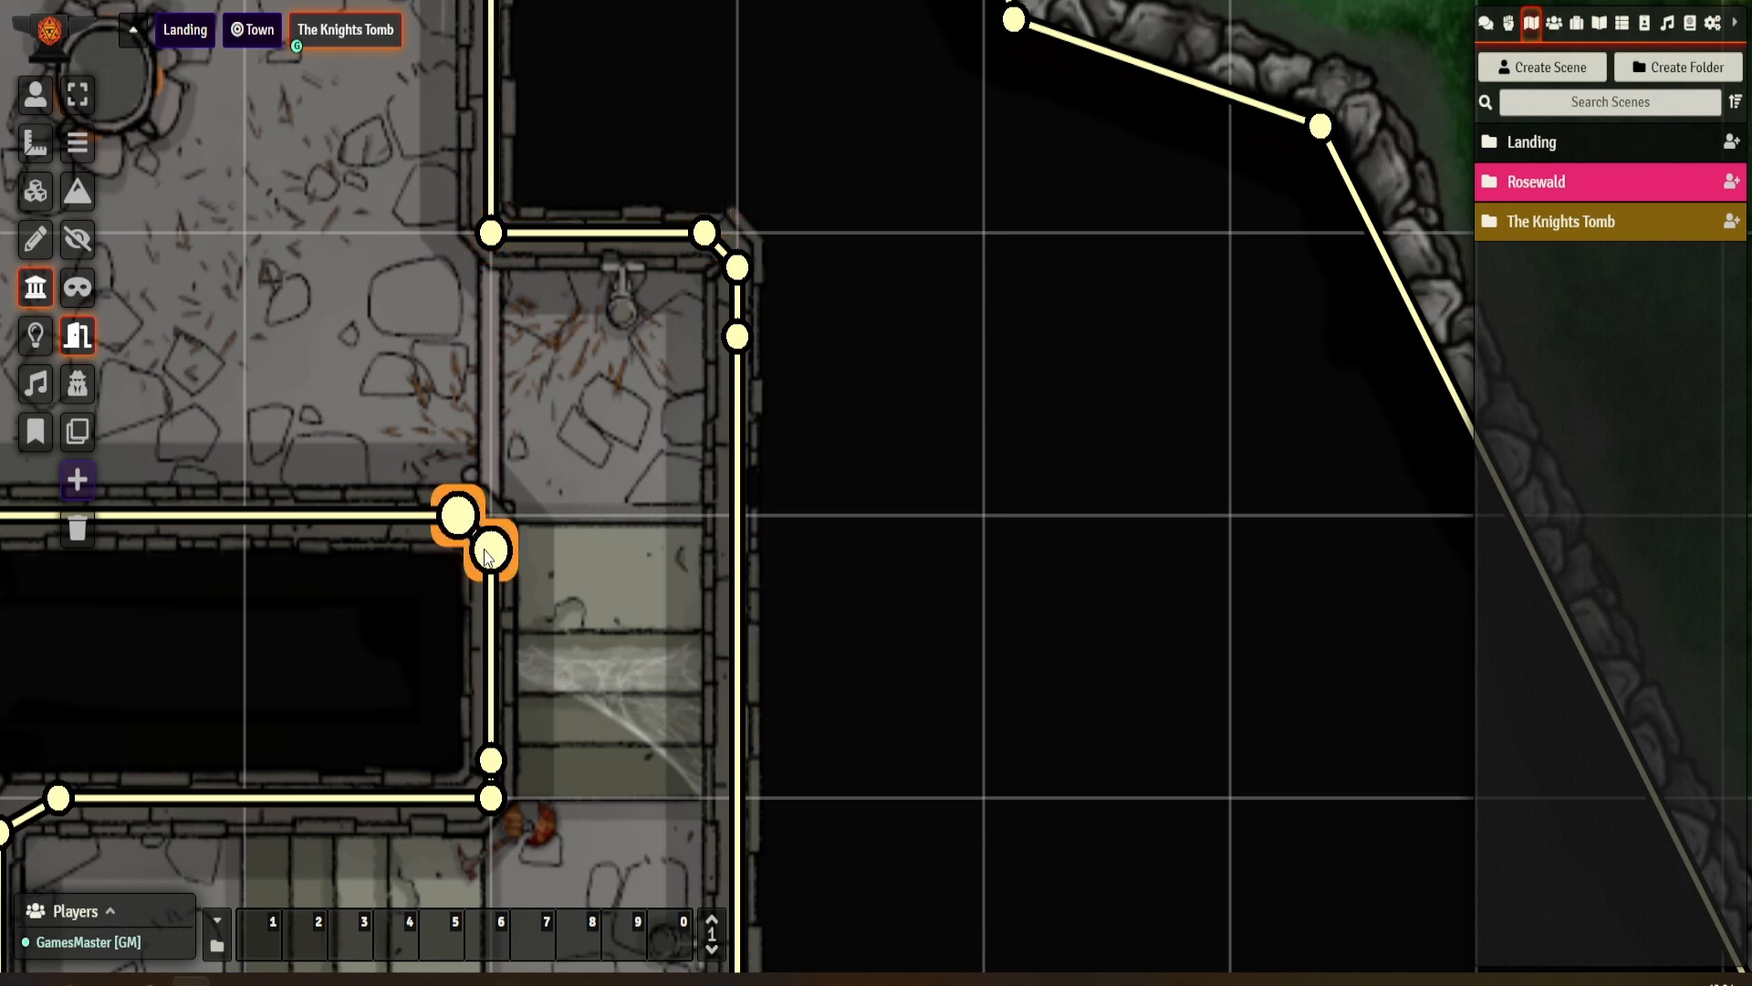
pyautogui.press('Delete')
pyautogui.click(464, 518)
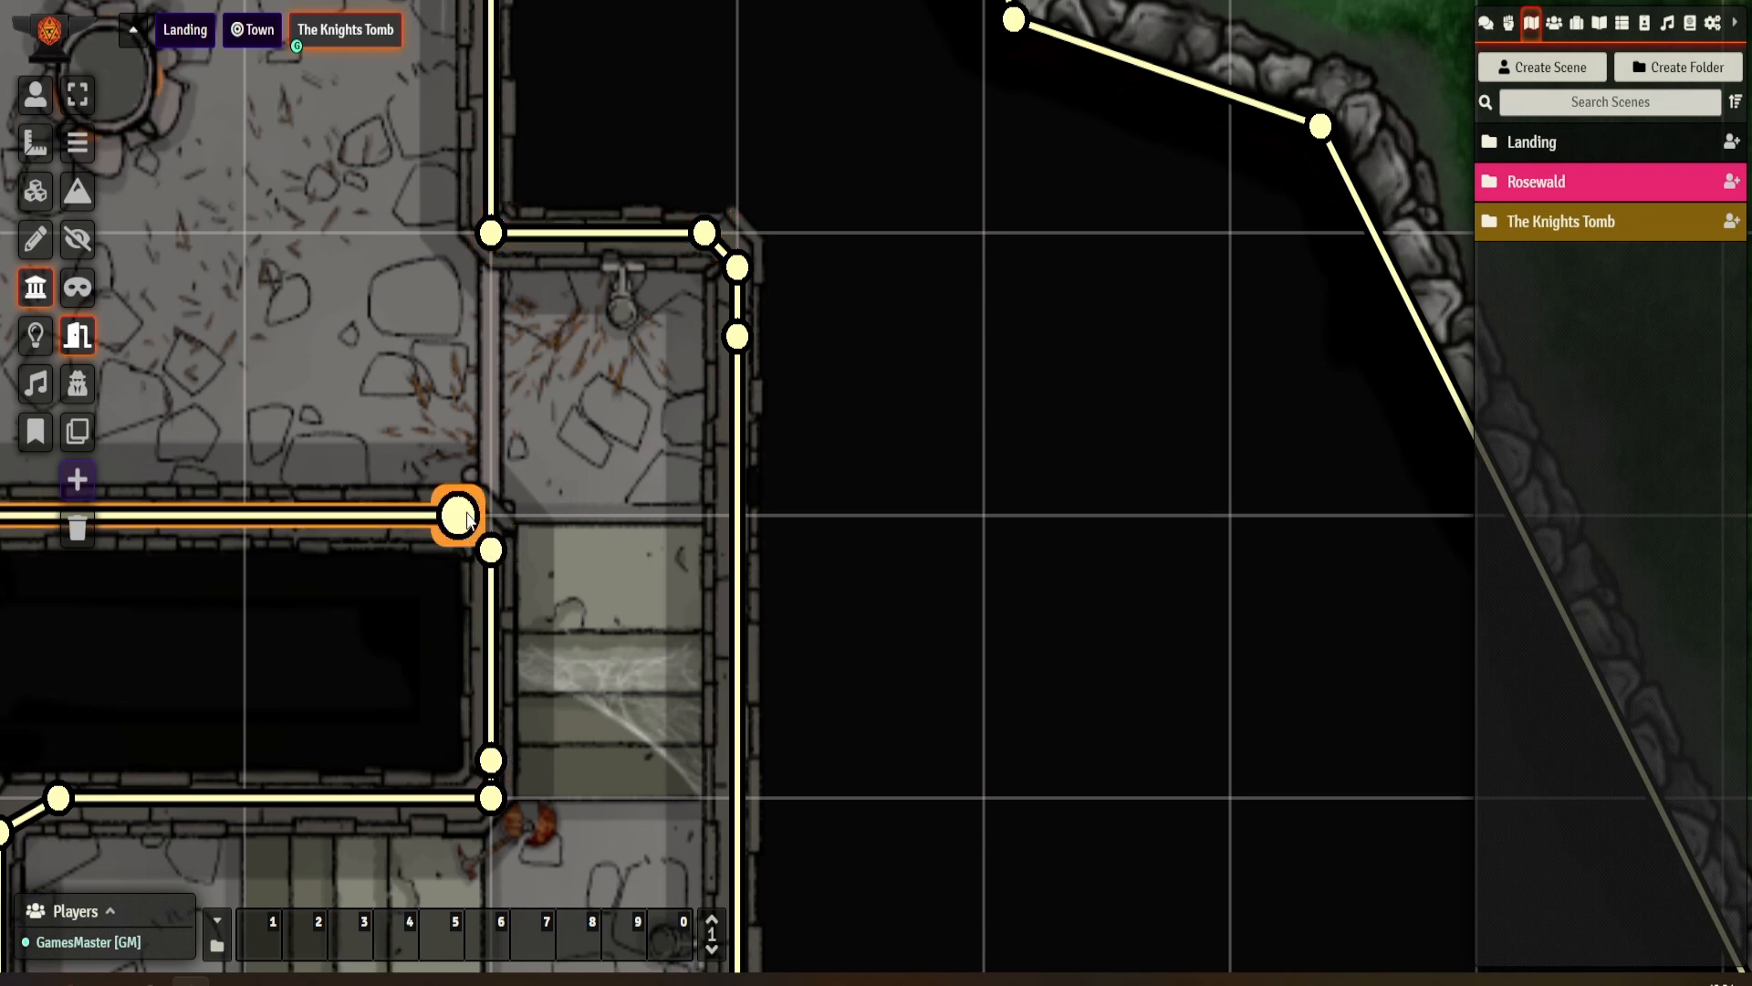
pyautogui.moveTo(458, 516)
pyautogui.mouseDown()
pyautogui.moveTo(532, 507)
pyautogui.moveTo(490, 522)
pyautogui.moveTo(489, 440)
pyautogui.moveTo(491, 516)
pyautogui.mouseUp()
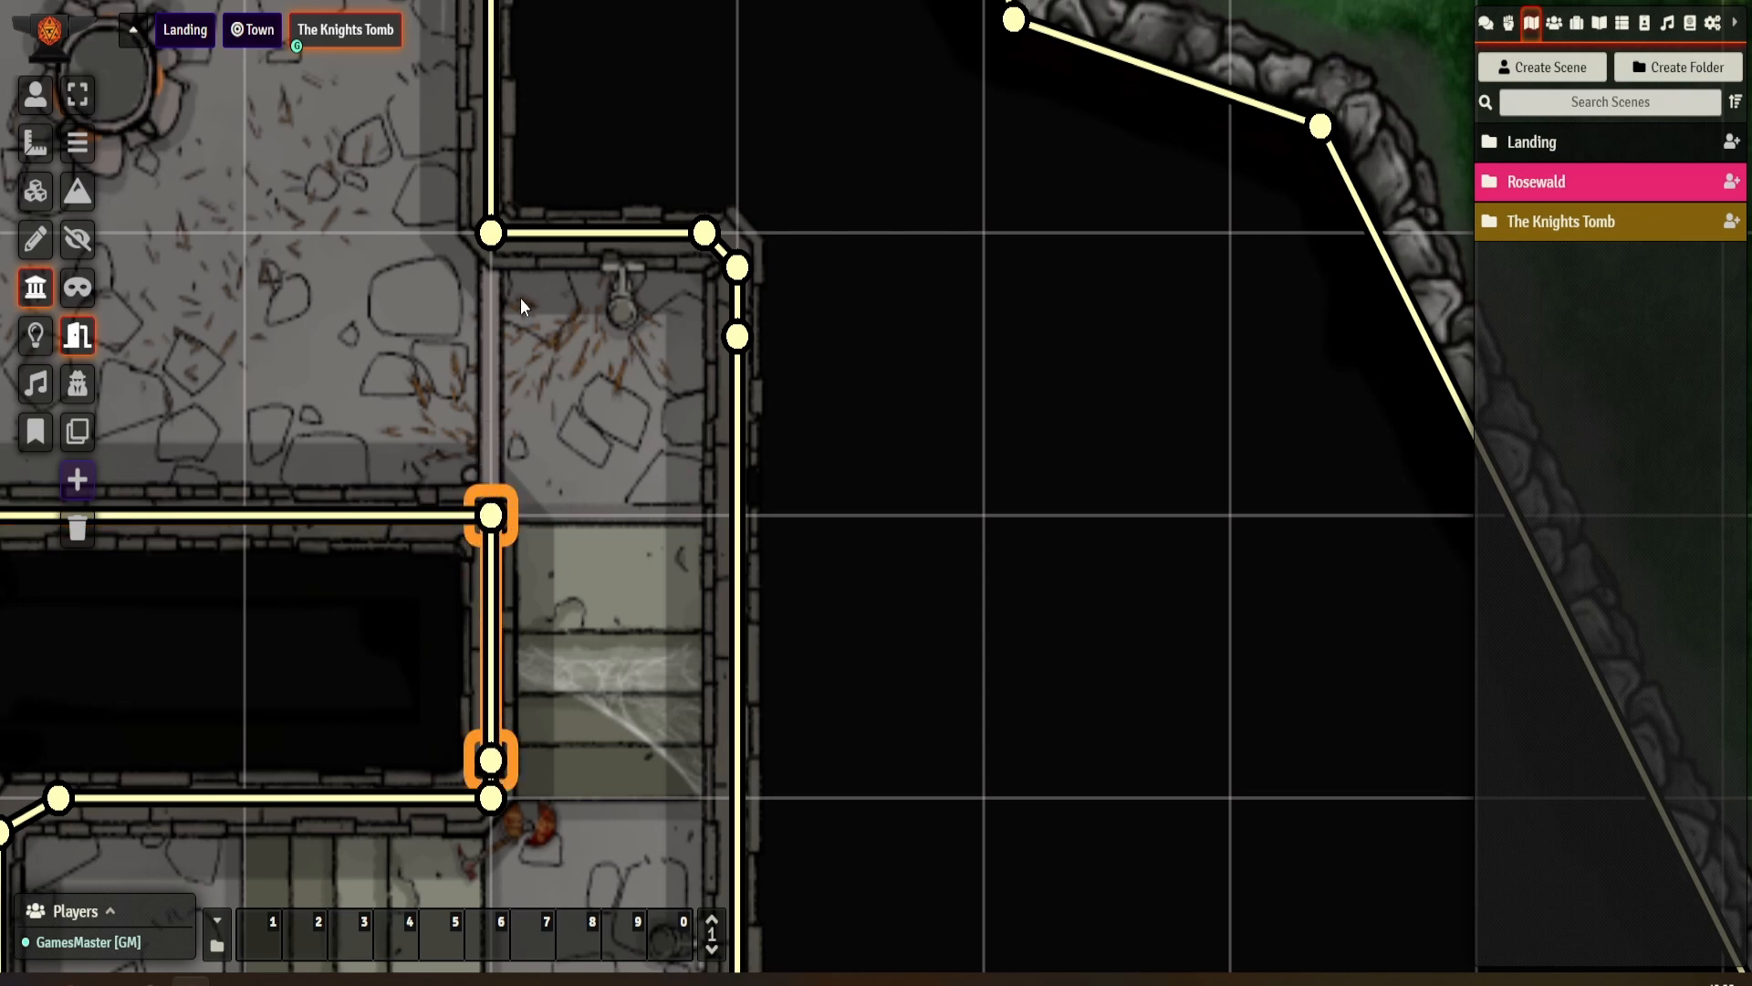
# - Draw a door across the opening between the brazier room and the stairwell, joining the two squared wall corners
pyautogui.click(493, 260)
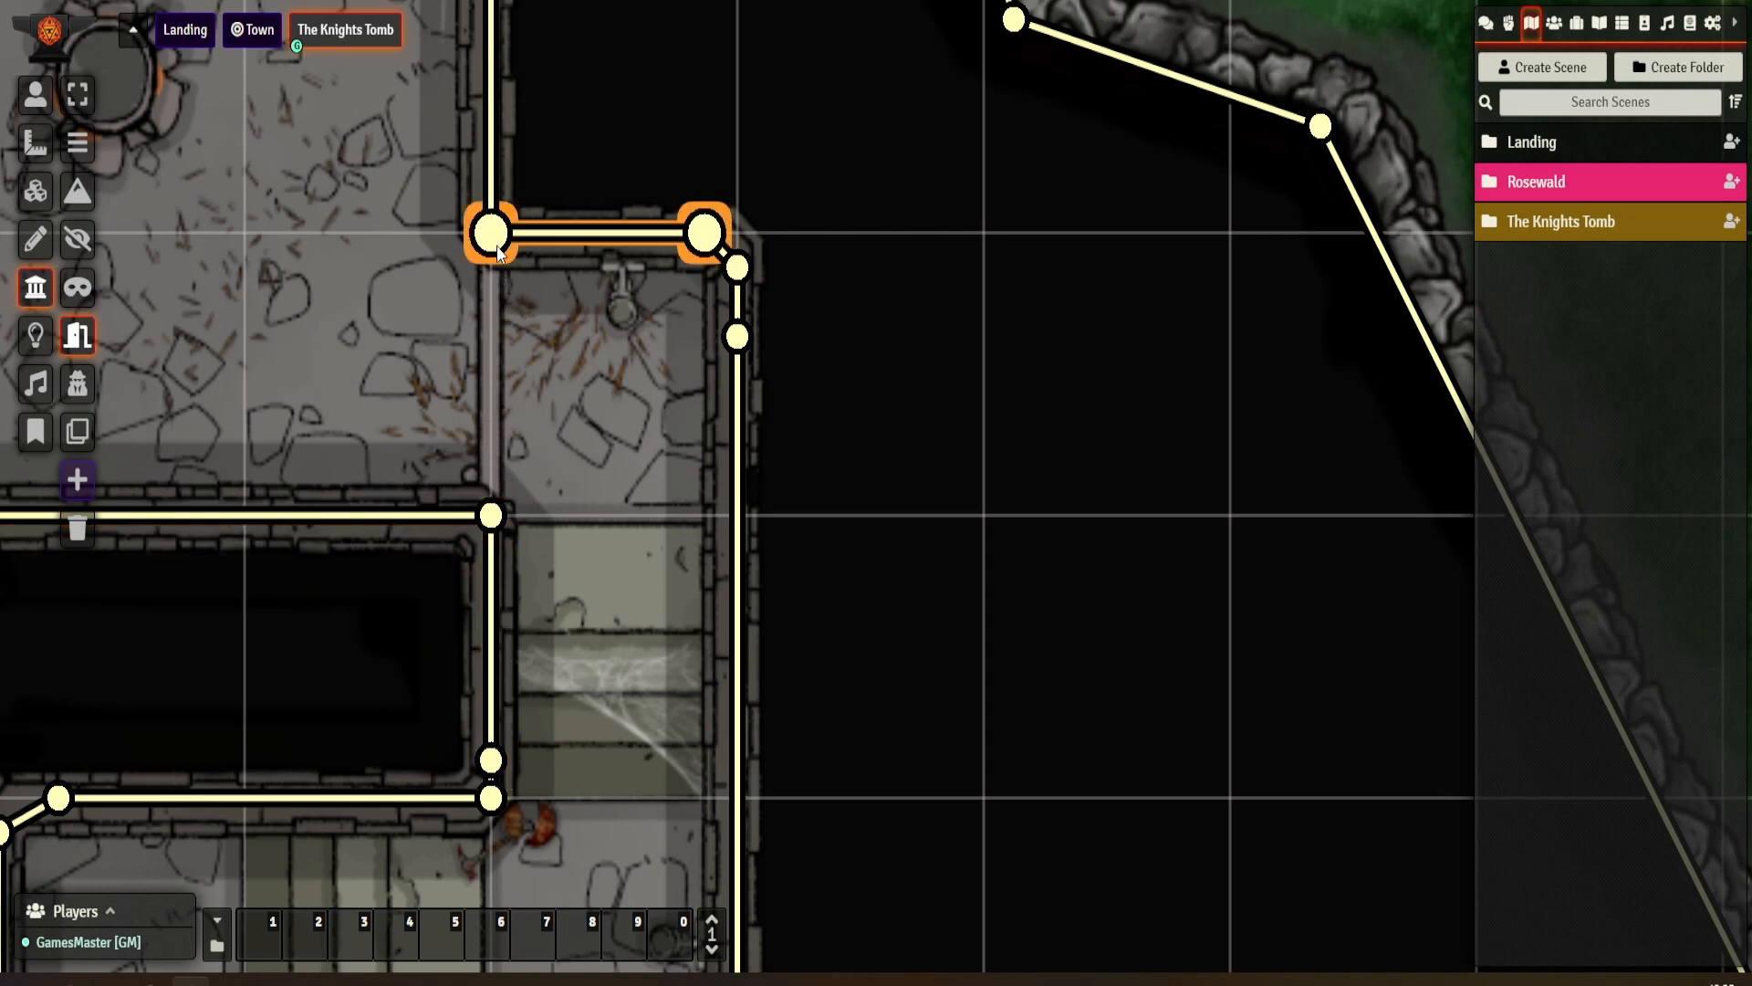
pyautogui.moveTo(494, 277); pyautogui.dragTo(491, 515)
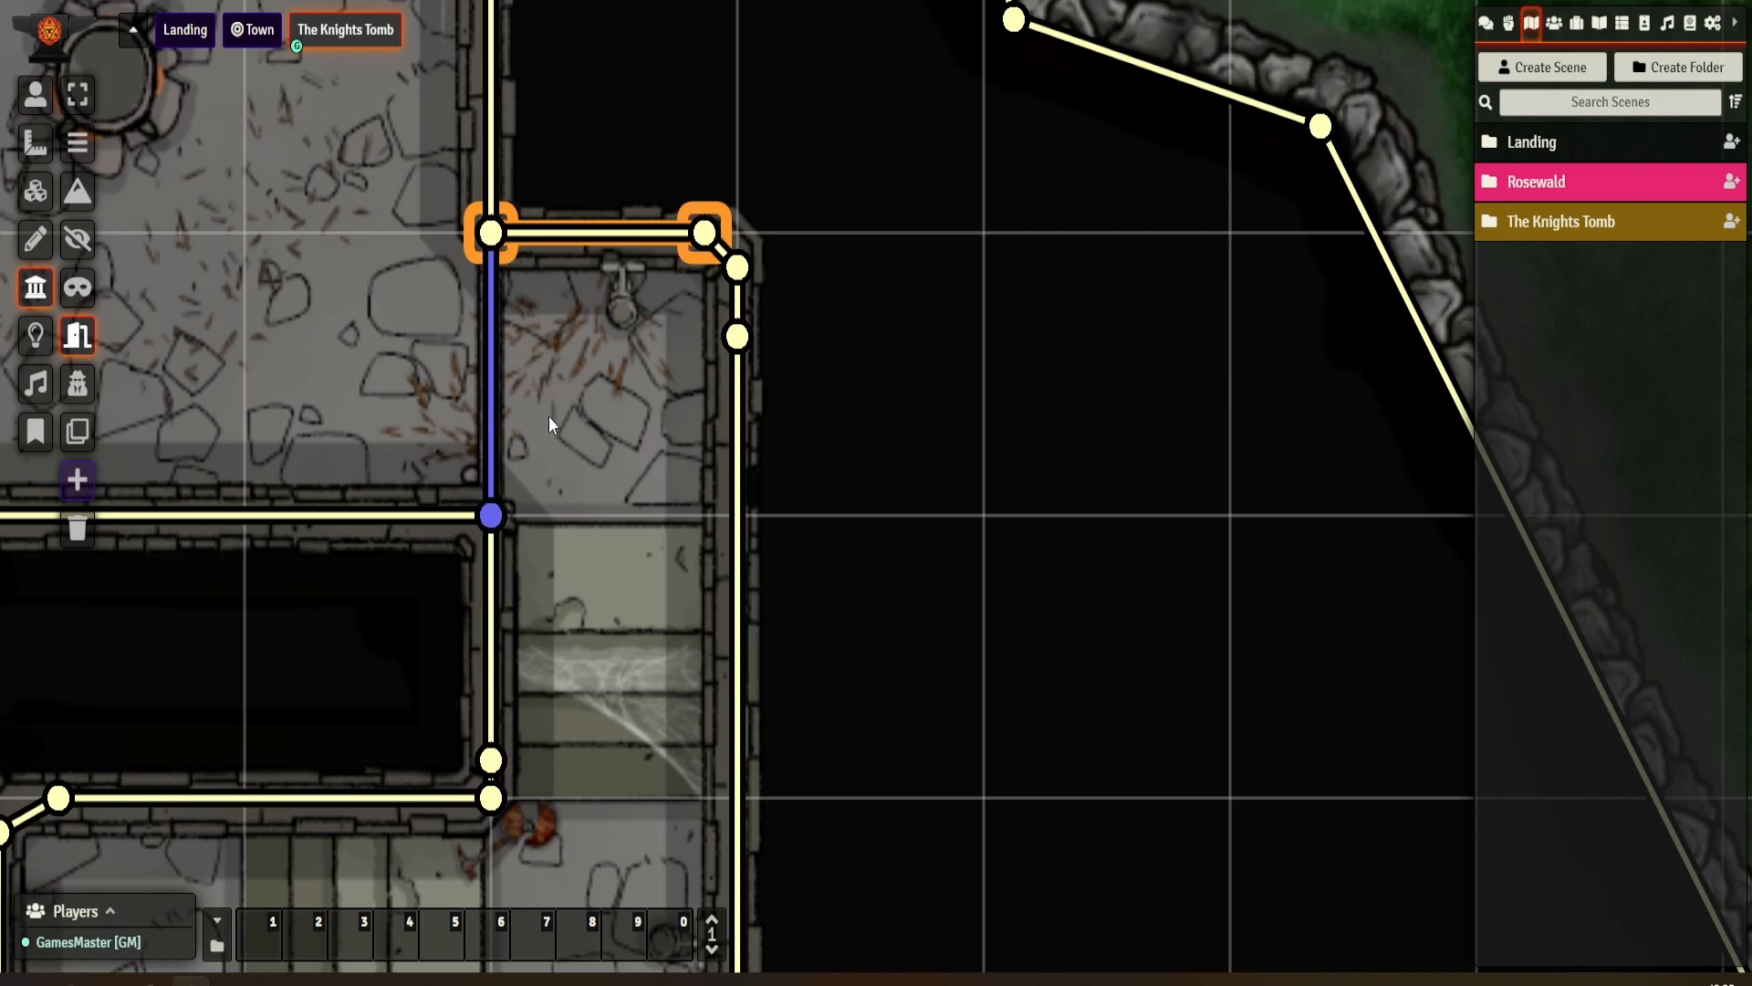
pyautogui.moveTo(551, 373)
pyautogui.mouseDown()
pyautogui.moveTo(673, 516)
pyautogui.moveTo(680, 279)
pyautogui.moveTo(618, 389)
pyautogui.mouseUp()
pyautogui.press('Delete')
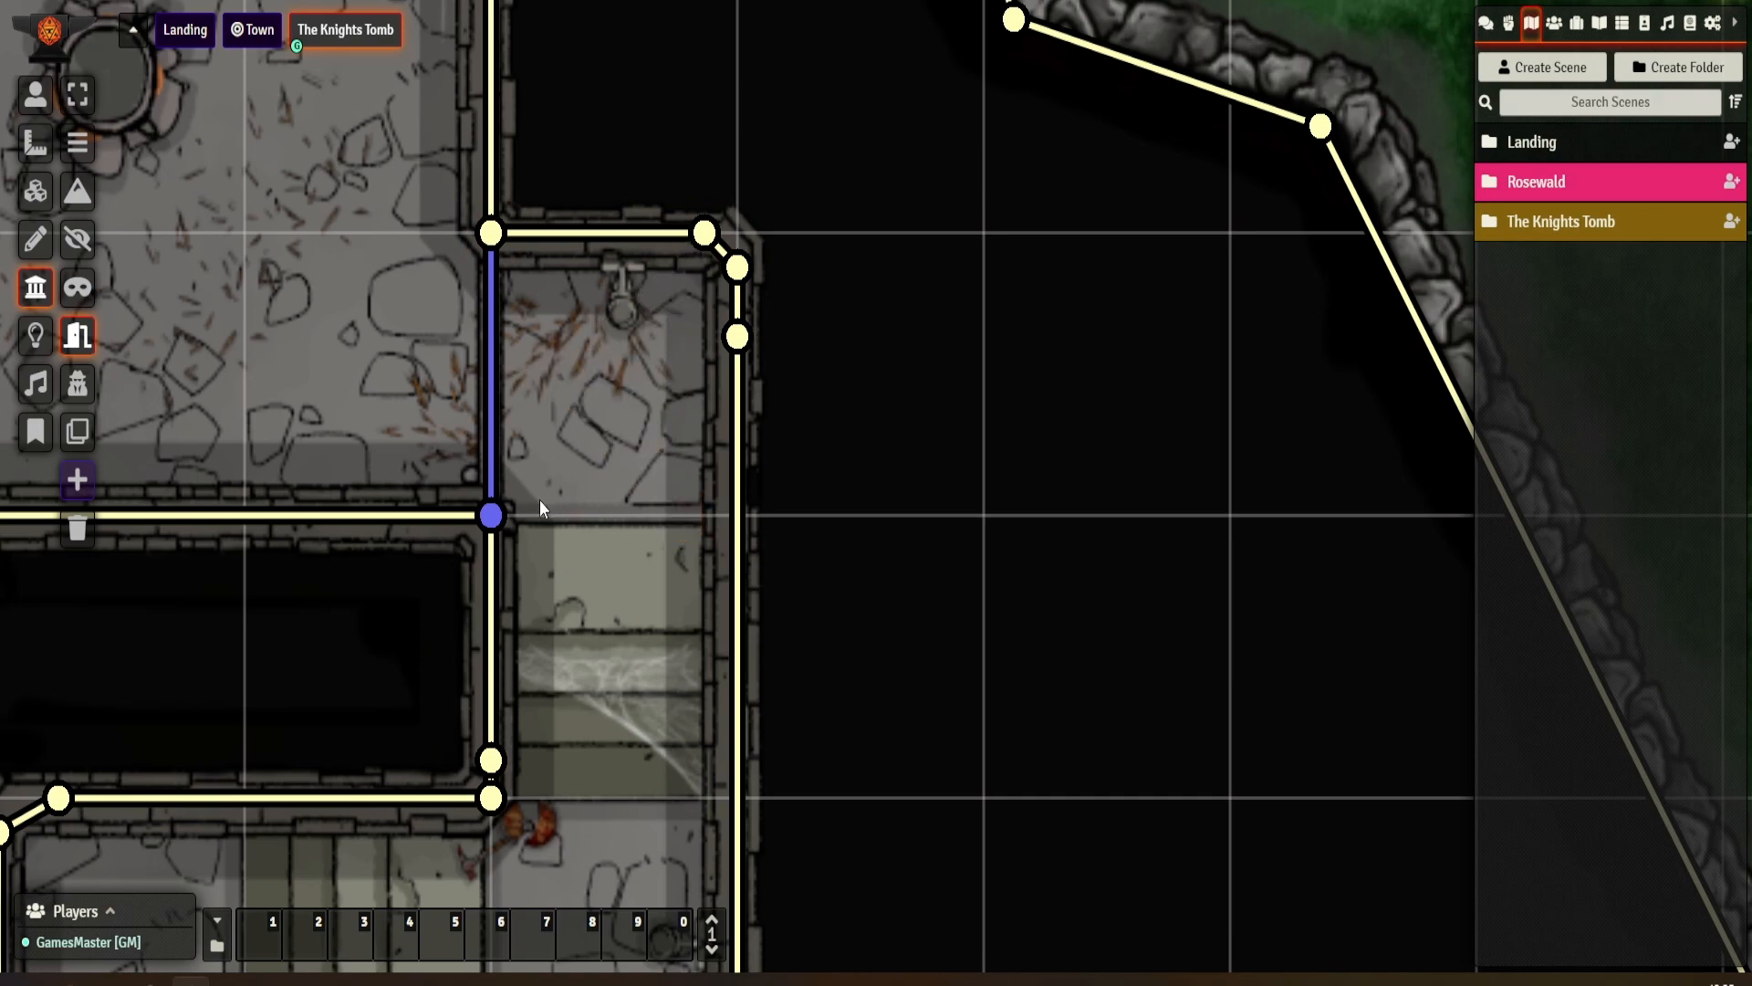
# - Delete the north wall and diagonal corner segment of the passage to the burial chamber, and extend the hall's east wall to the corner
pyautogui.moveTo(564, 527); pyautogui.dragTo(530, 211)
pyautogui.moveTo(594, 638); pyautogui.dragTo(572, 257)
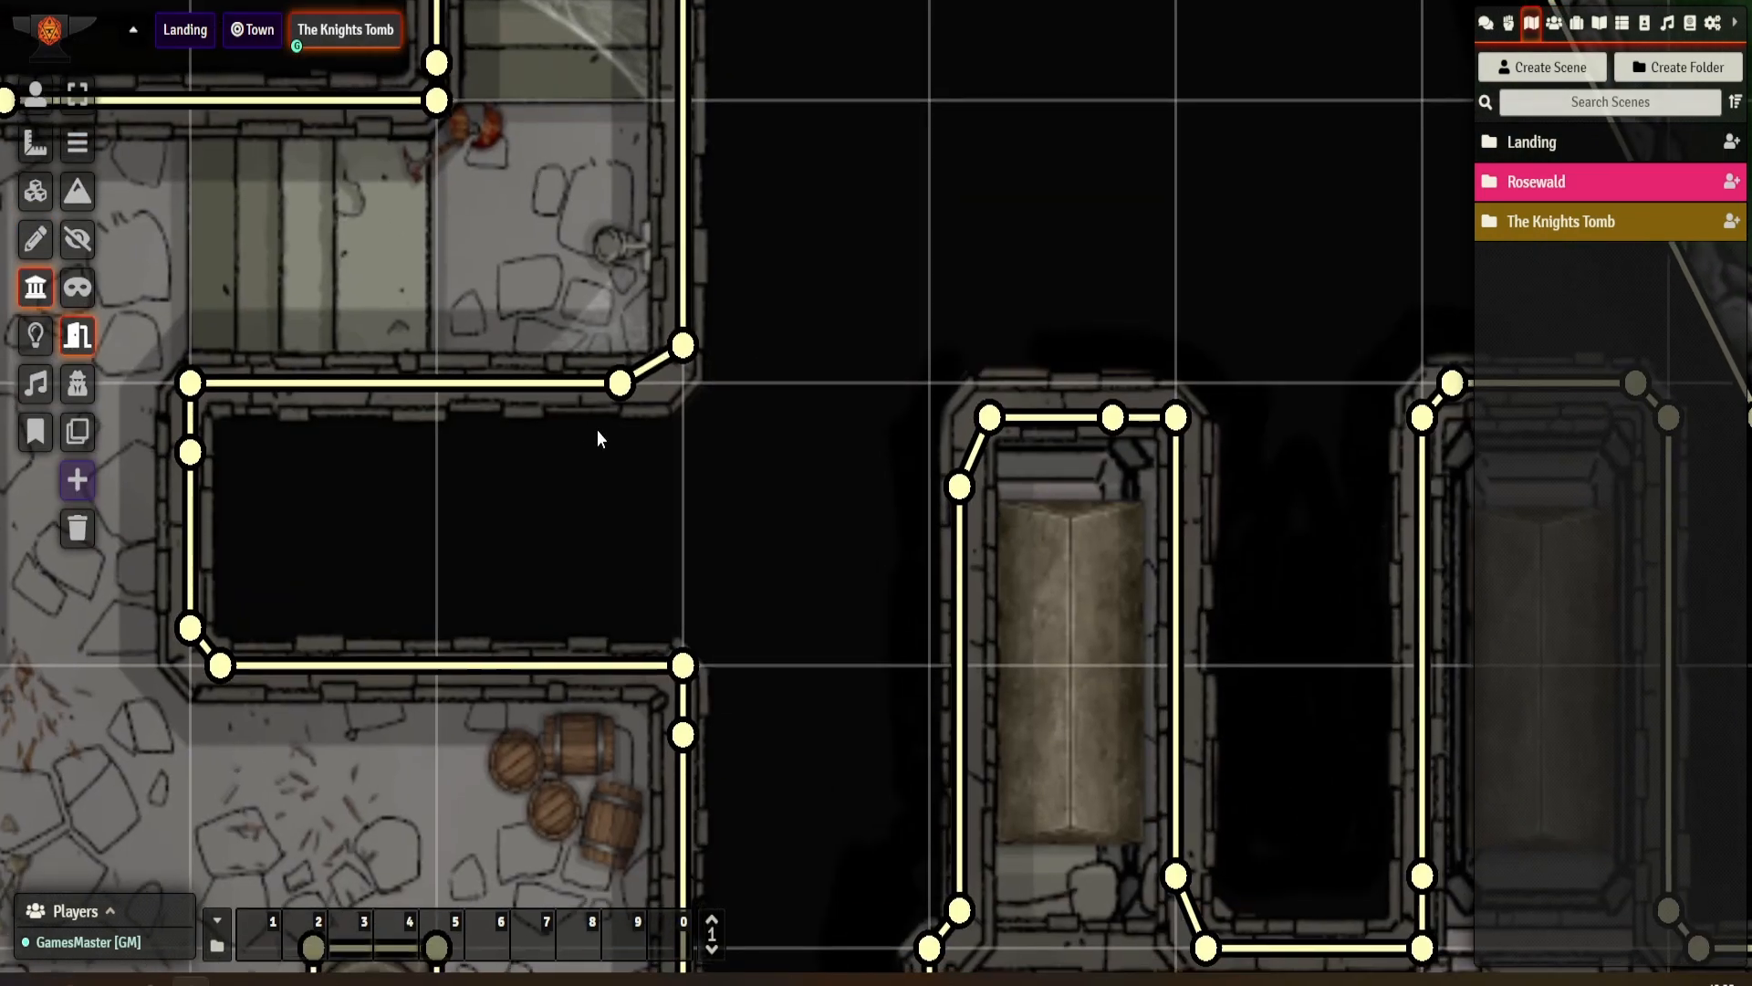
pyautogui.moveTo(598, 439); pyautogui.dragTo(611, 455)
pyautogui.moveTo(479, 151)
pyautogui.mouseDown()
pyautogui.moveTo(467, 213)
pyautogui.moveTo(478, 149)
pyautogui.mouseUp()
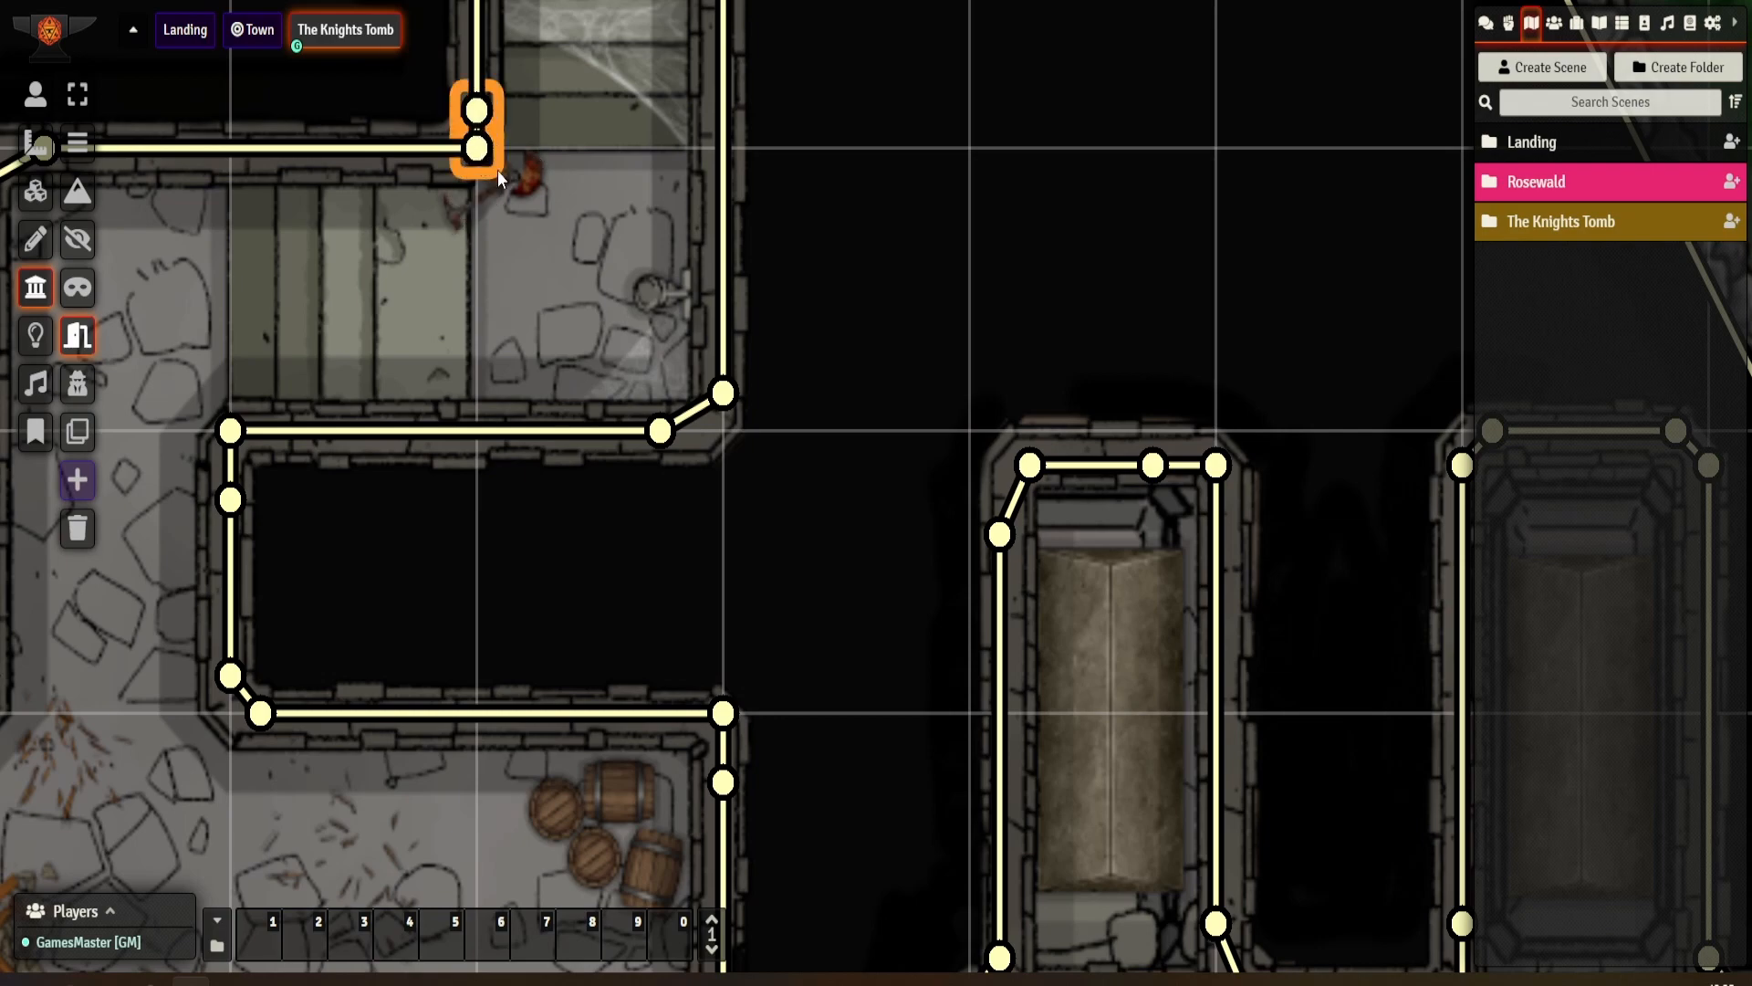
pyautogui.moveTo(522, 316); pyautogui.dragTo(562, 16)
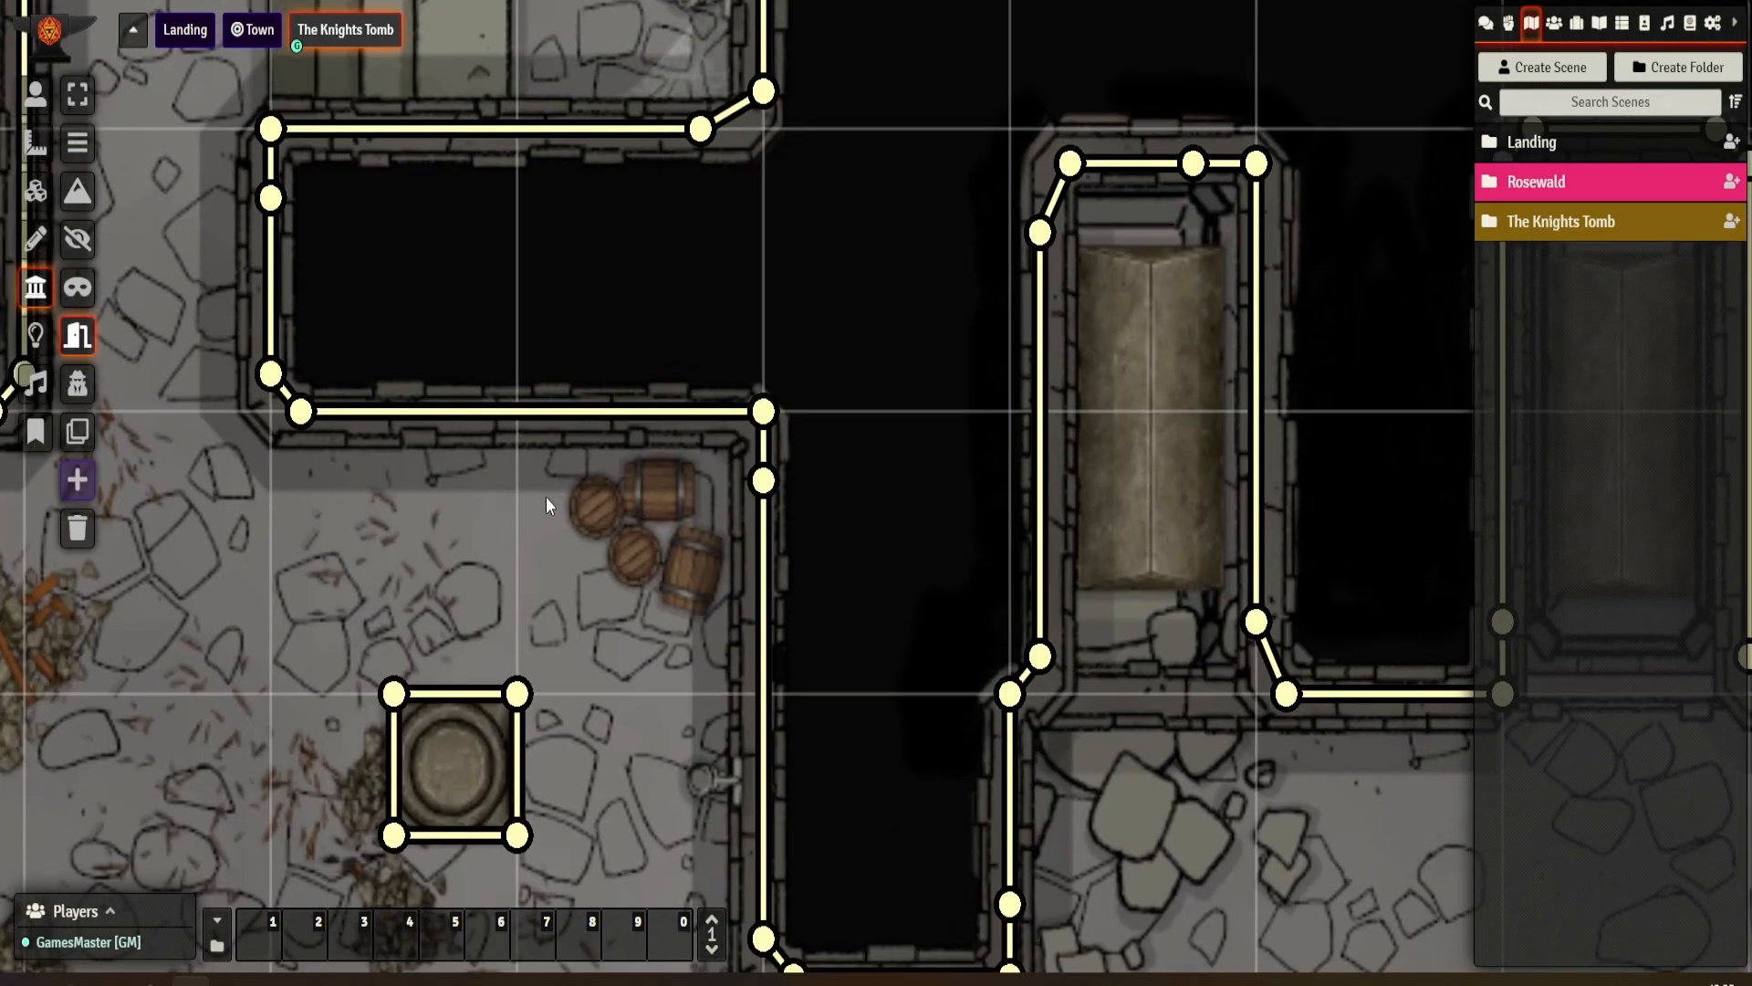
pyautogui.moveTo(546, 497); pyautogui.dragTo(508, 67)
pyautogui.moveTo(559, 411); pyautogui.dragTo(477, 177)
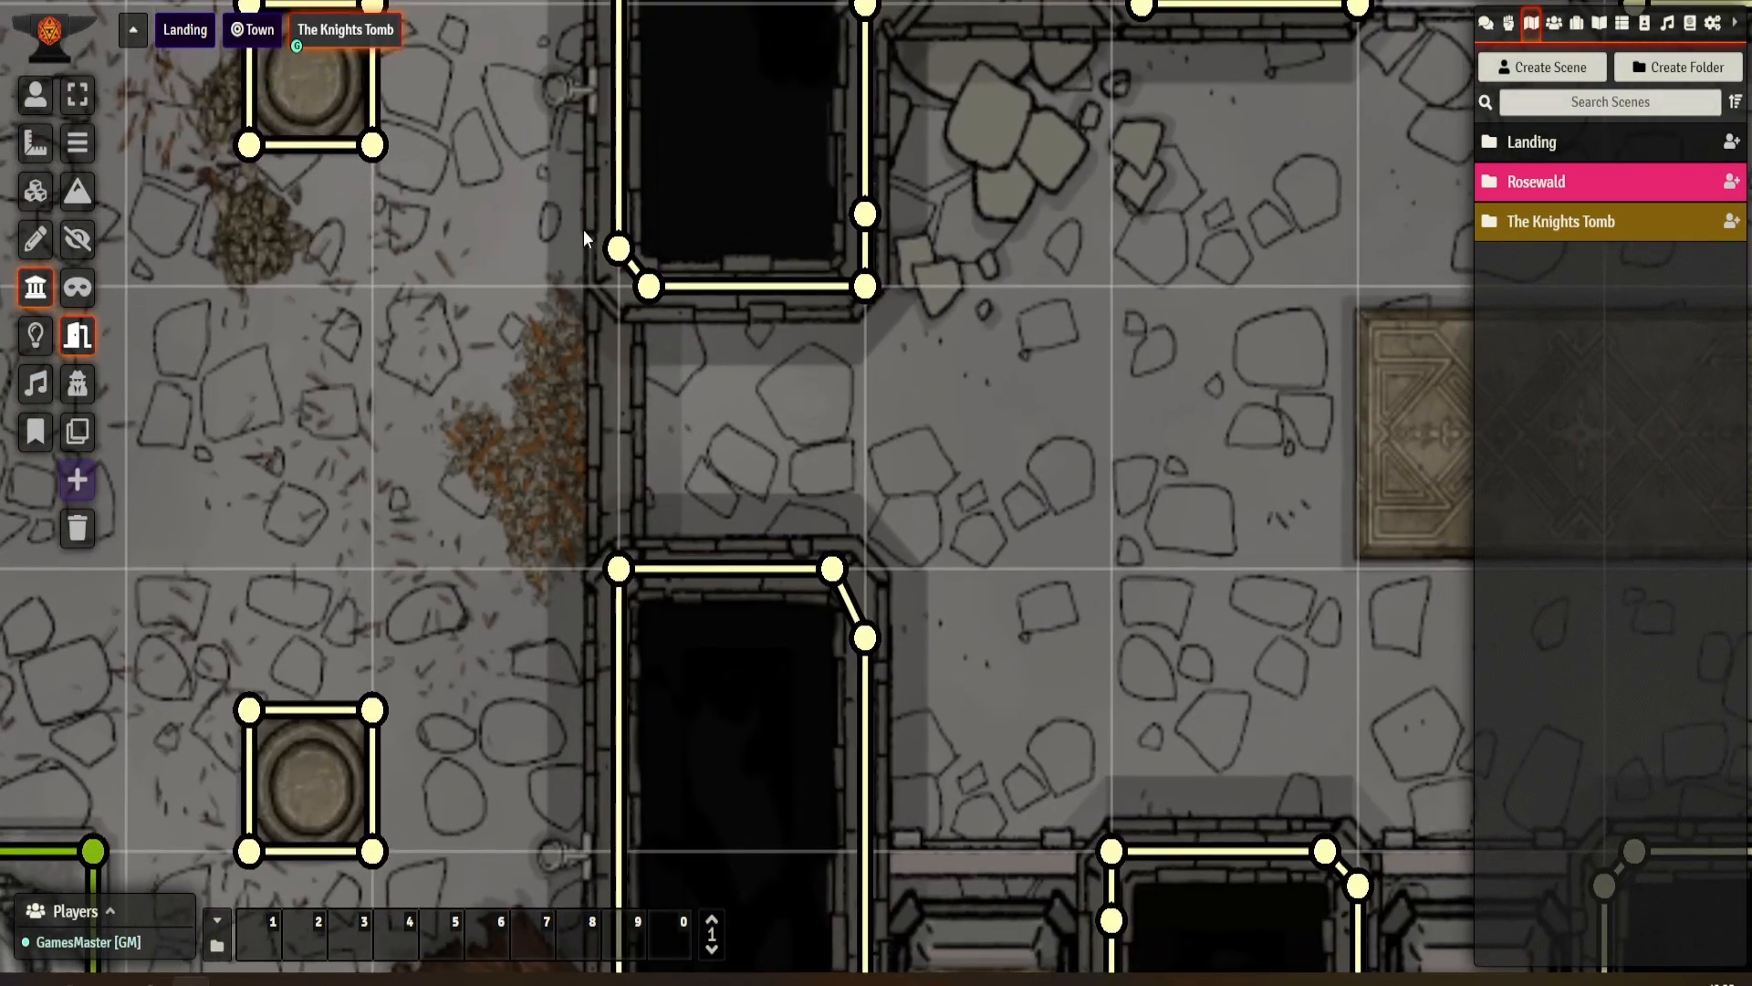
pyautogui.click(652, 288)
pyautogui.press('Delete')
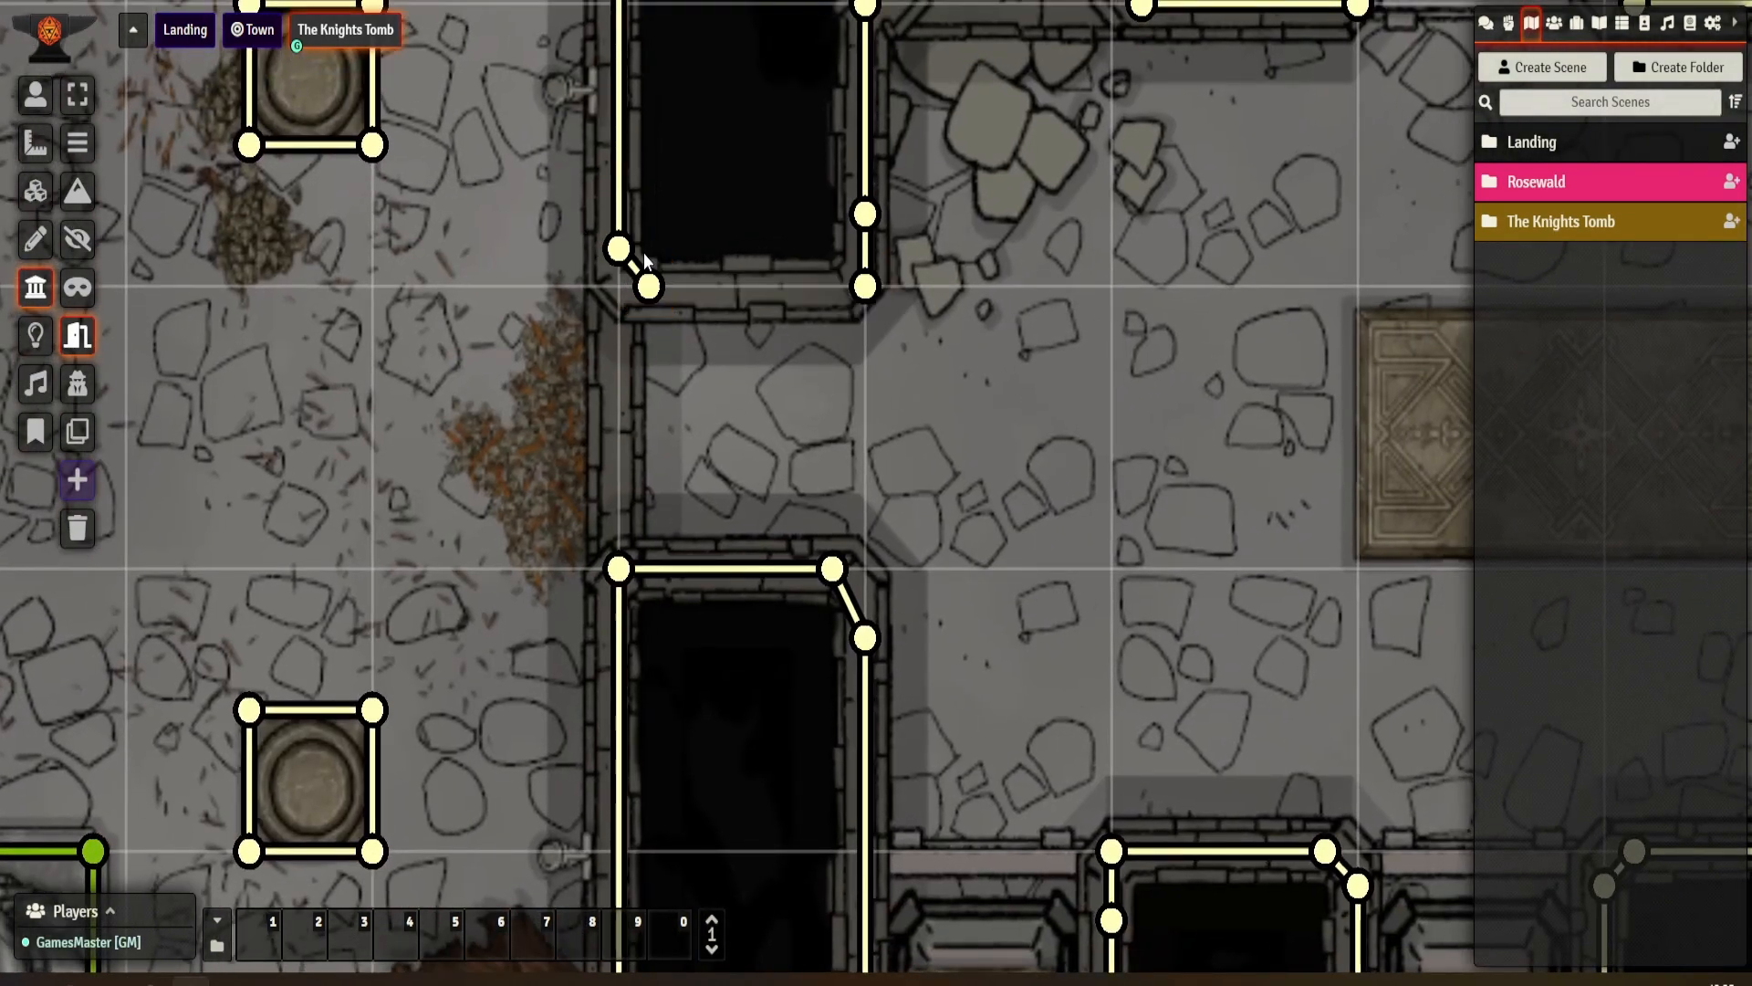
pyautogui.click(653, 289)
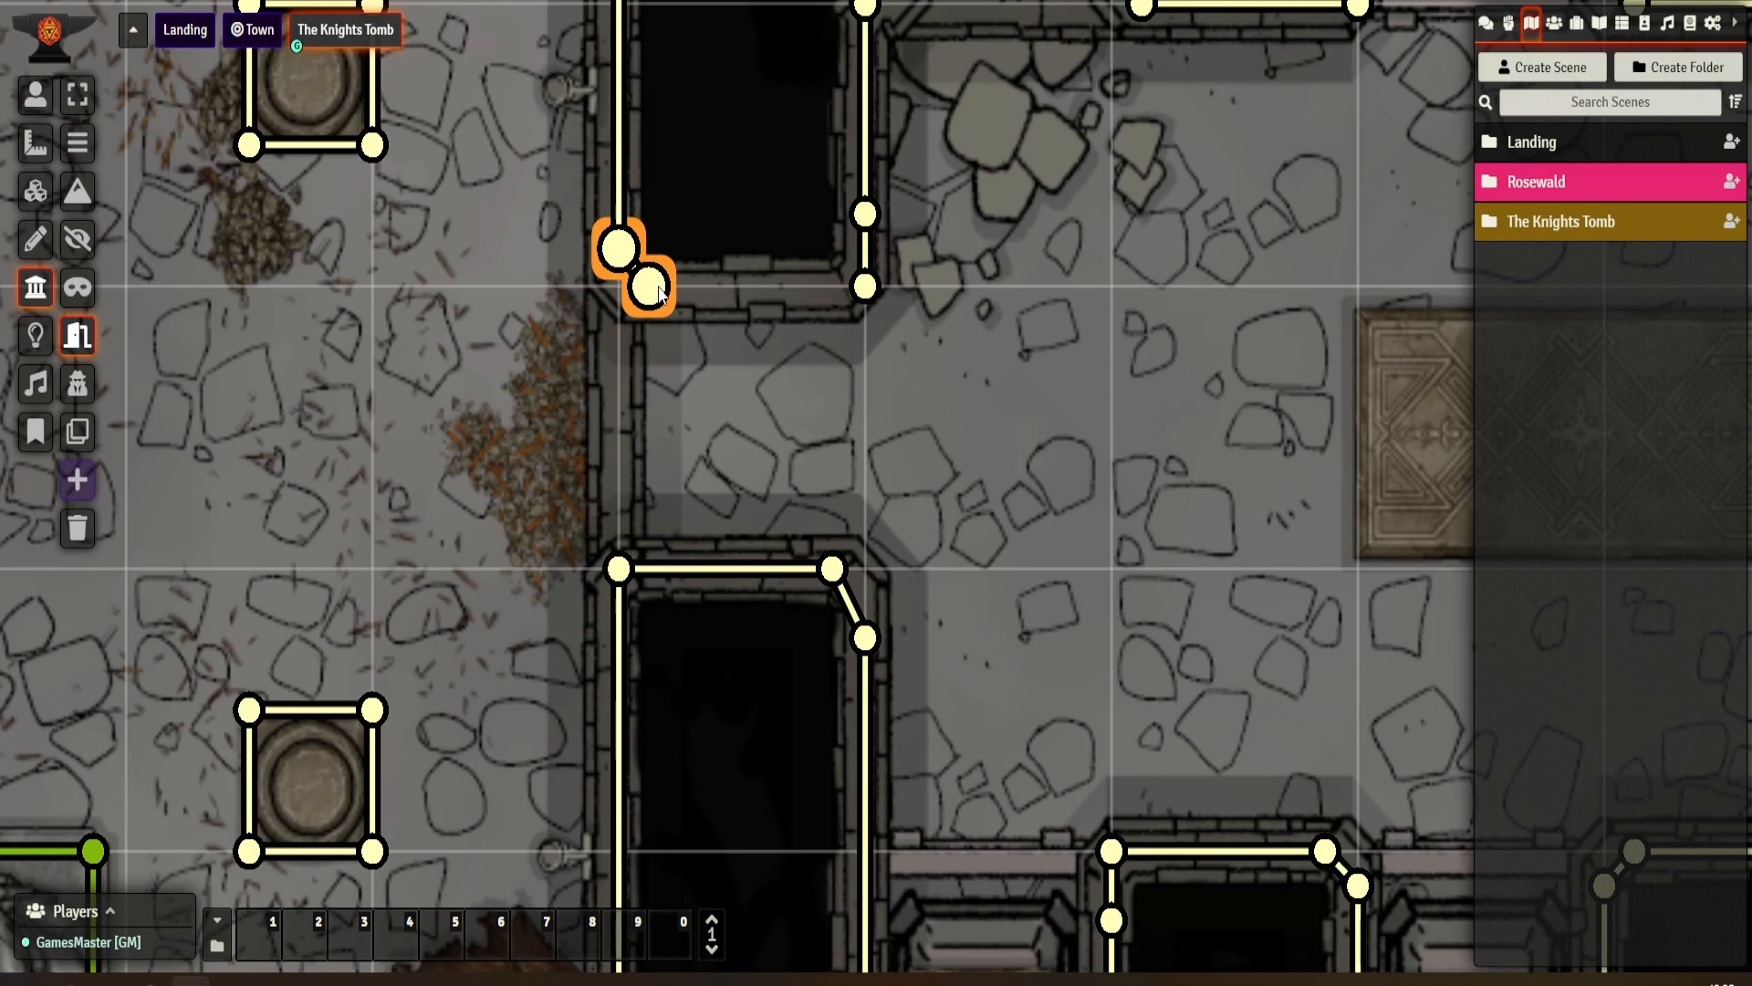
pyautogui.press('Delete')
pyautogui.click(619, 249)
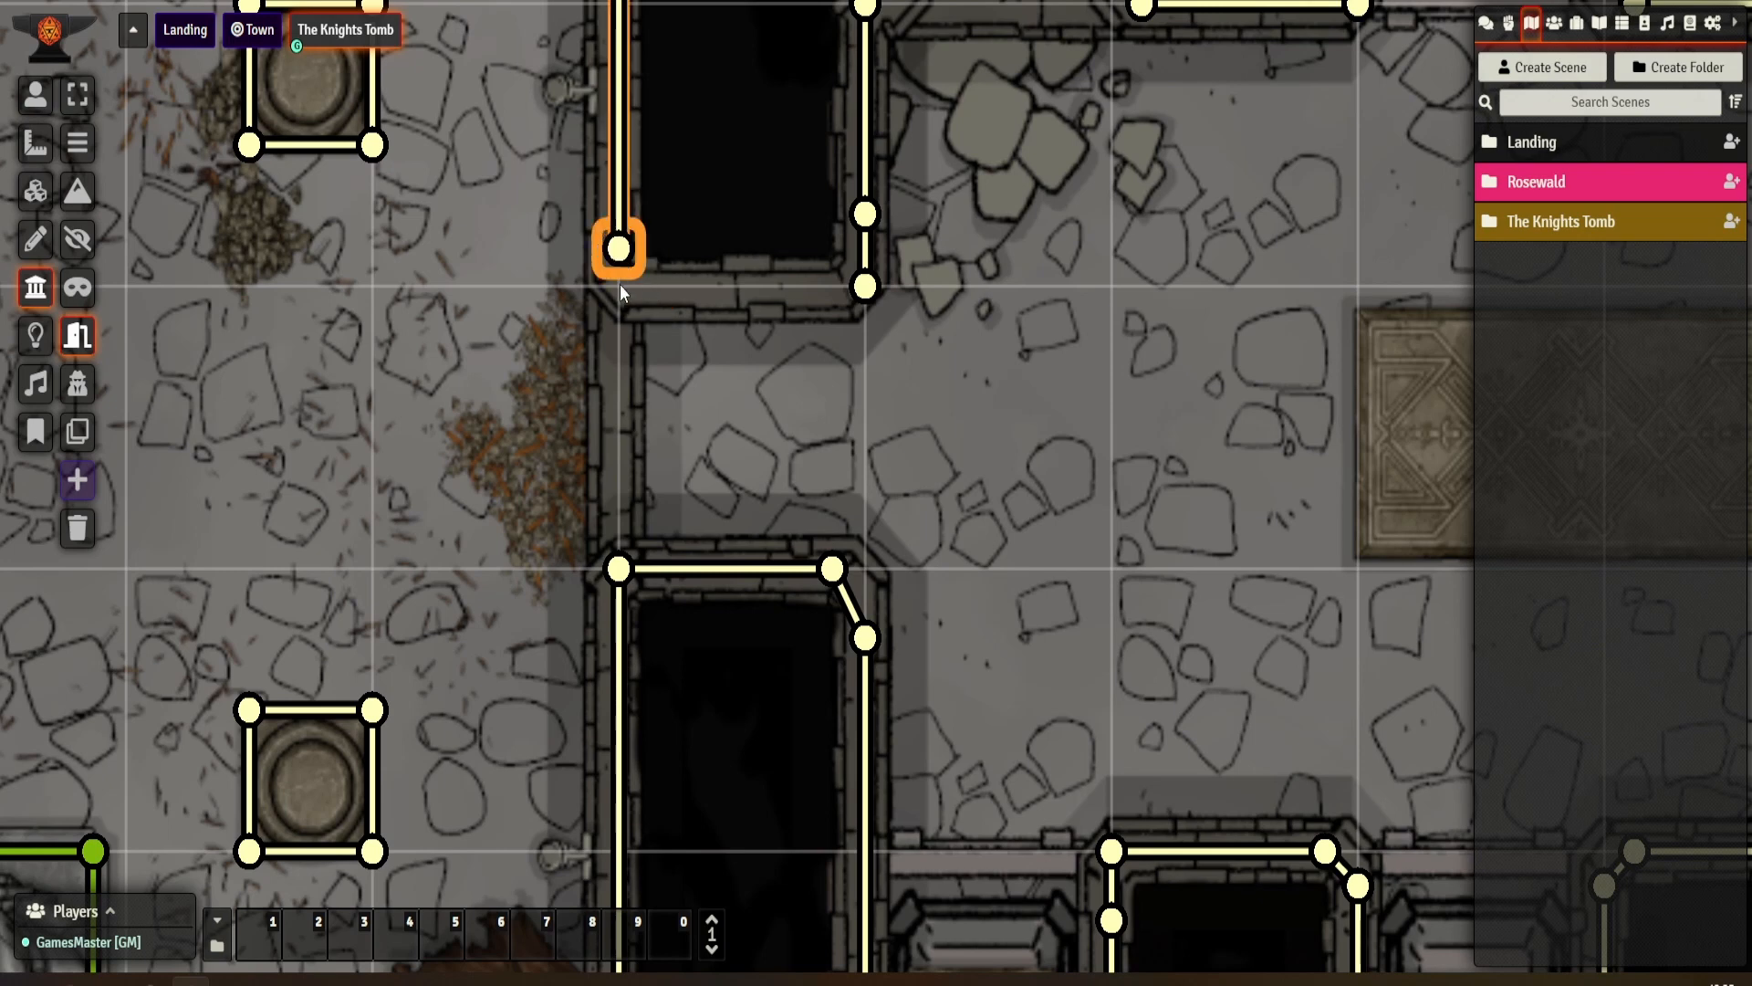
pyautogui.moveTo(619, 249); pyautogui.dragTo(800, 291)
pyautogui.press('Delete')
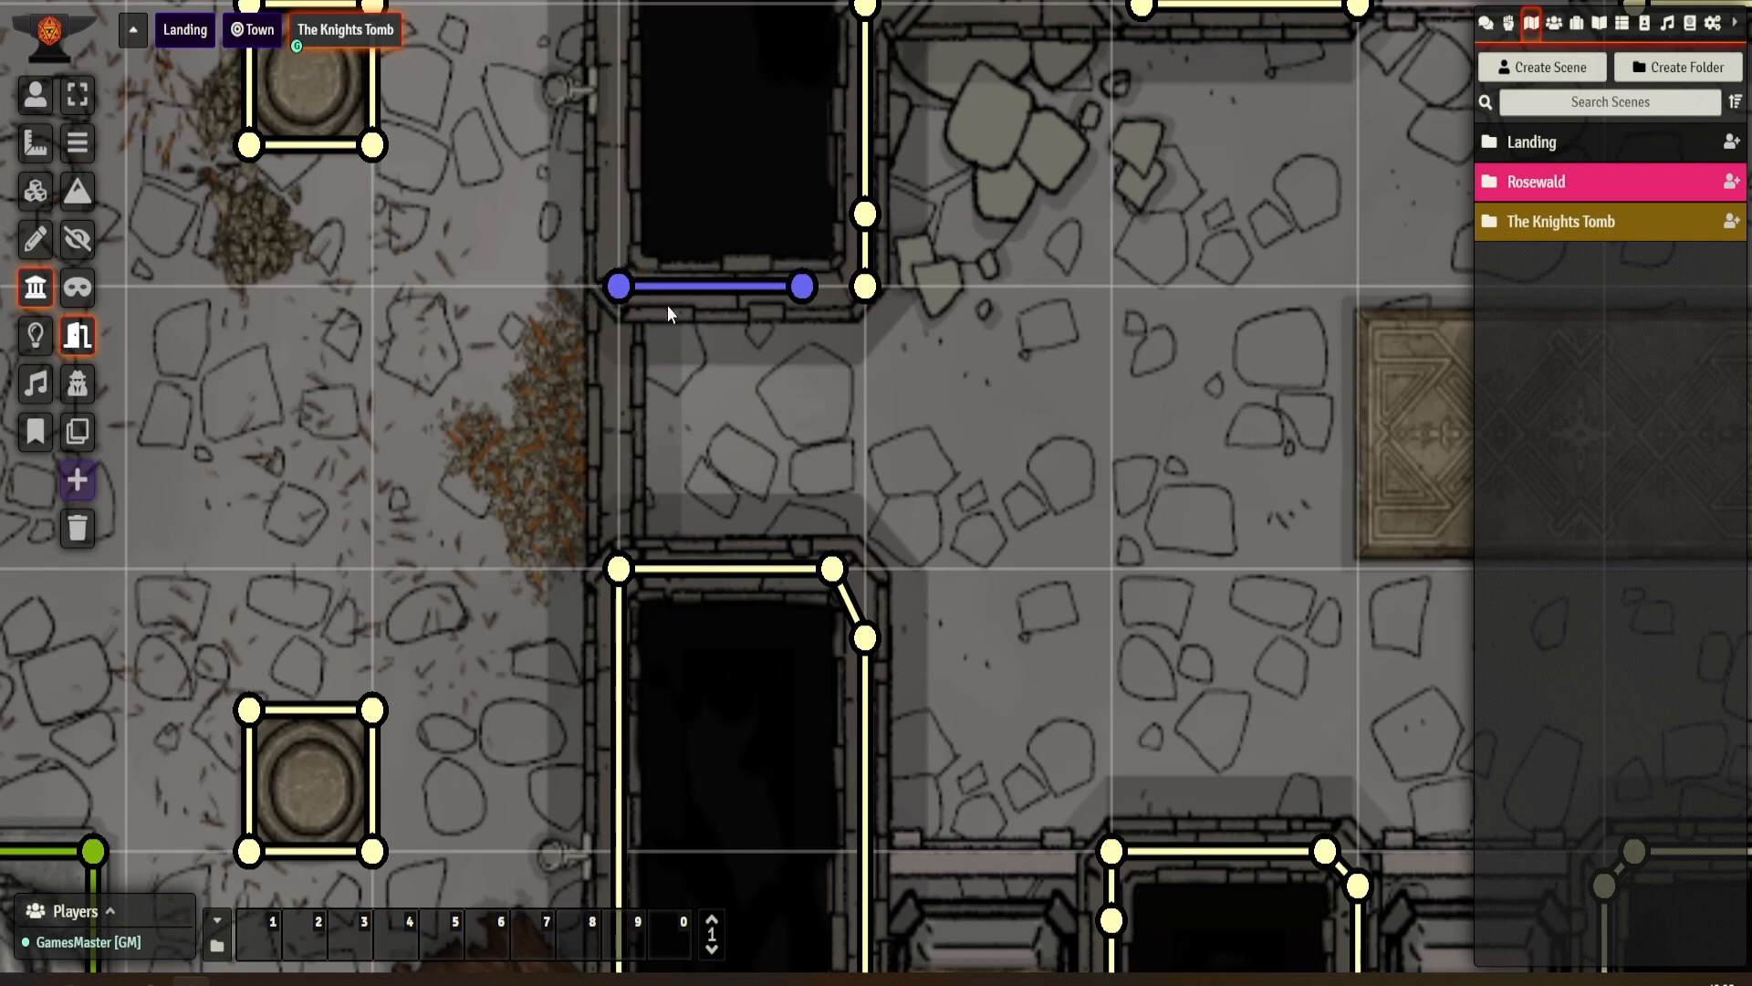
pyautogui.hotkey('ctrl', 'z')
pyautogui.hotkey('ctrl', 'z')
# - Draw a straight wall along the passage's north side, from the hall's east wall to the burial chamber's west wall
pyautogui.click(78, 143)
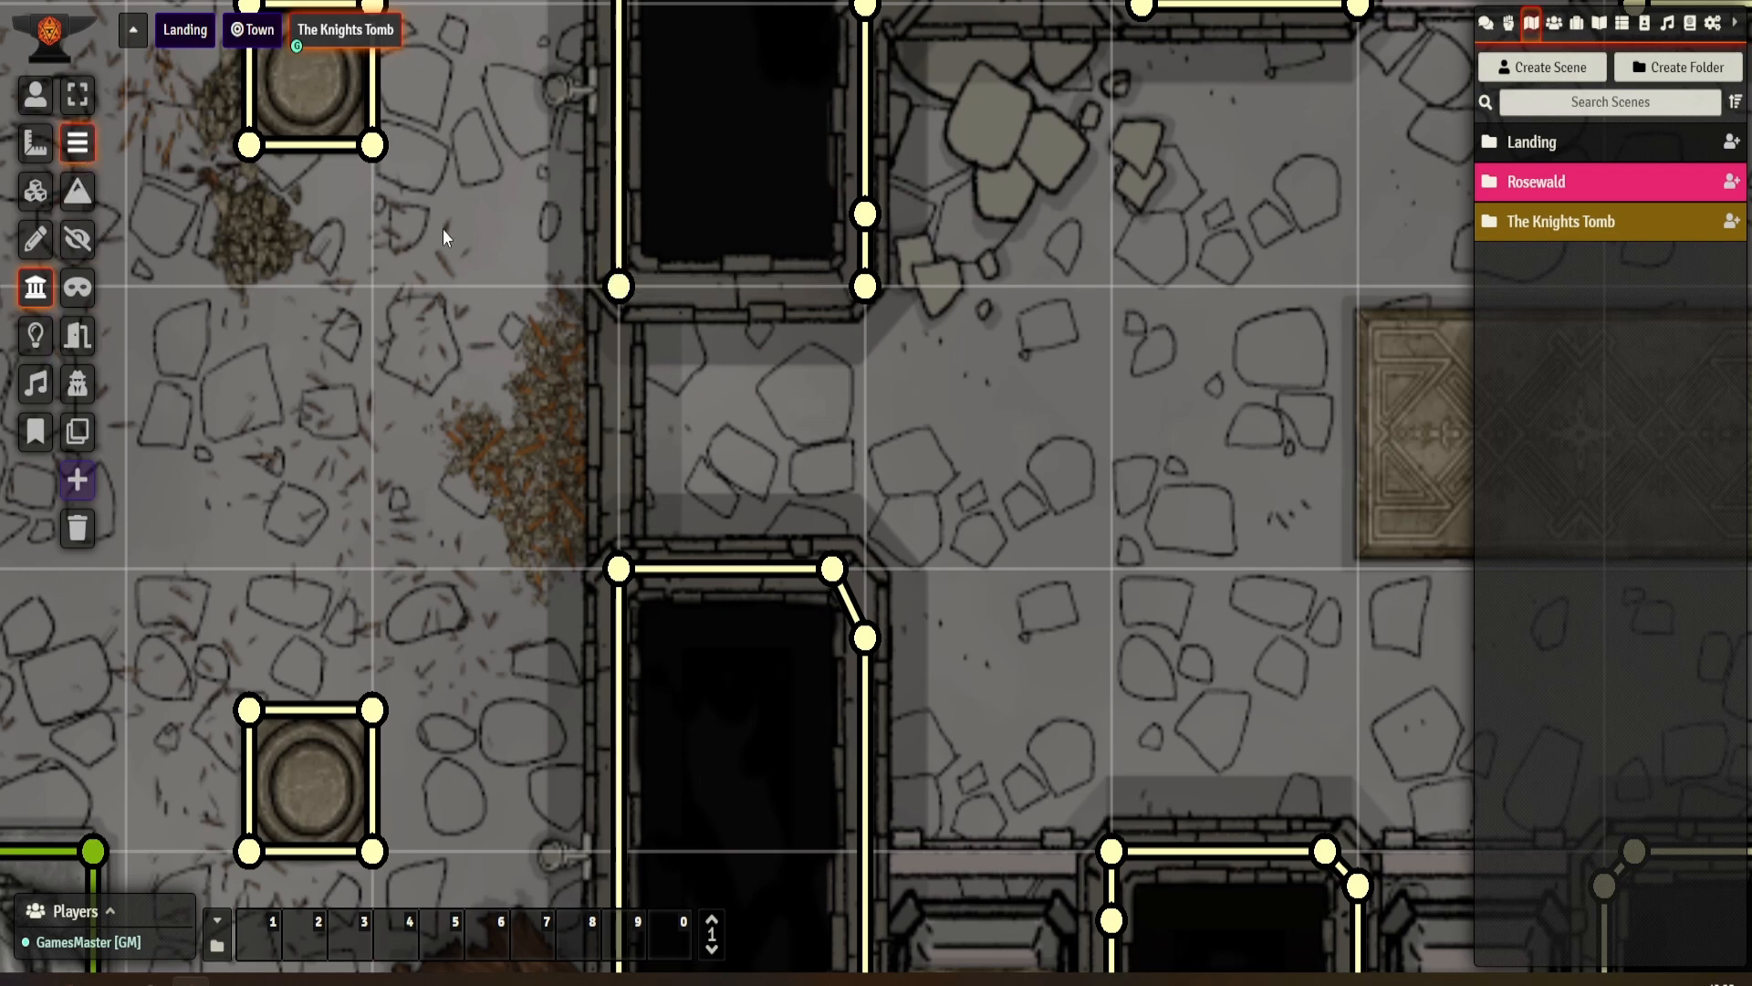
pyautogui.click(638, 291)
pyautogui.moveTo(653, 292); pyautogui.dragTo(867, 291)
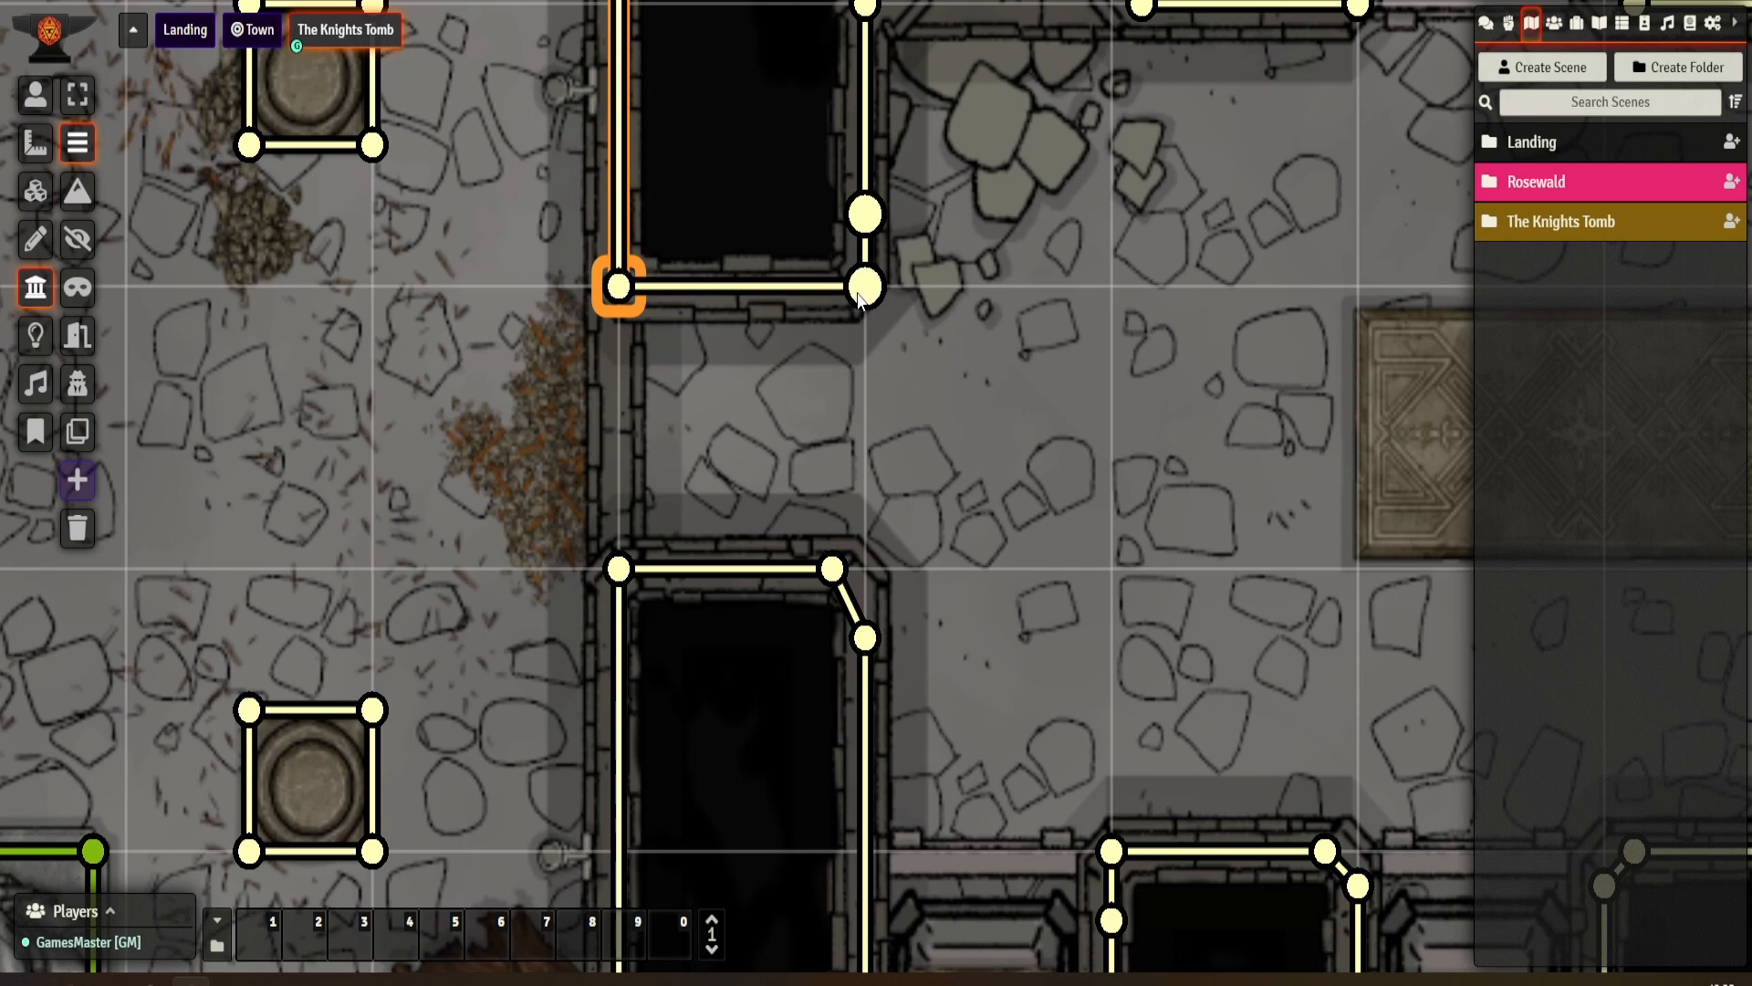
# - Draw a secret door across the passage's west end, between the pillared hall and the burial chamber passage
pyautogui.click(77, 385)
pyautogui.click(637, 307)
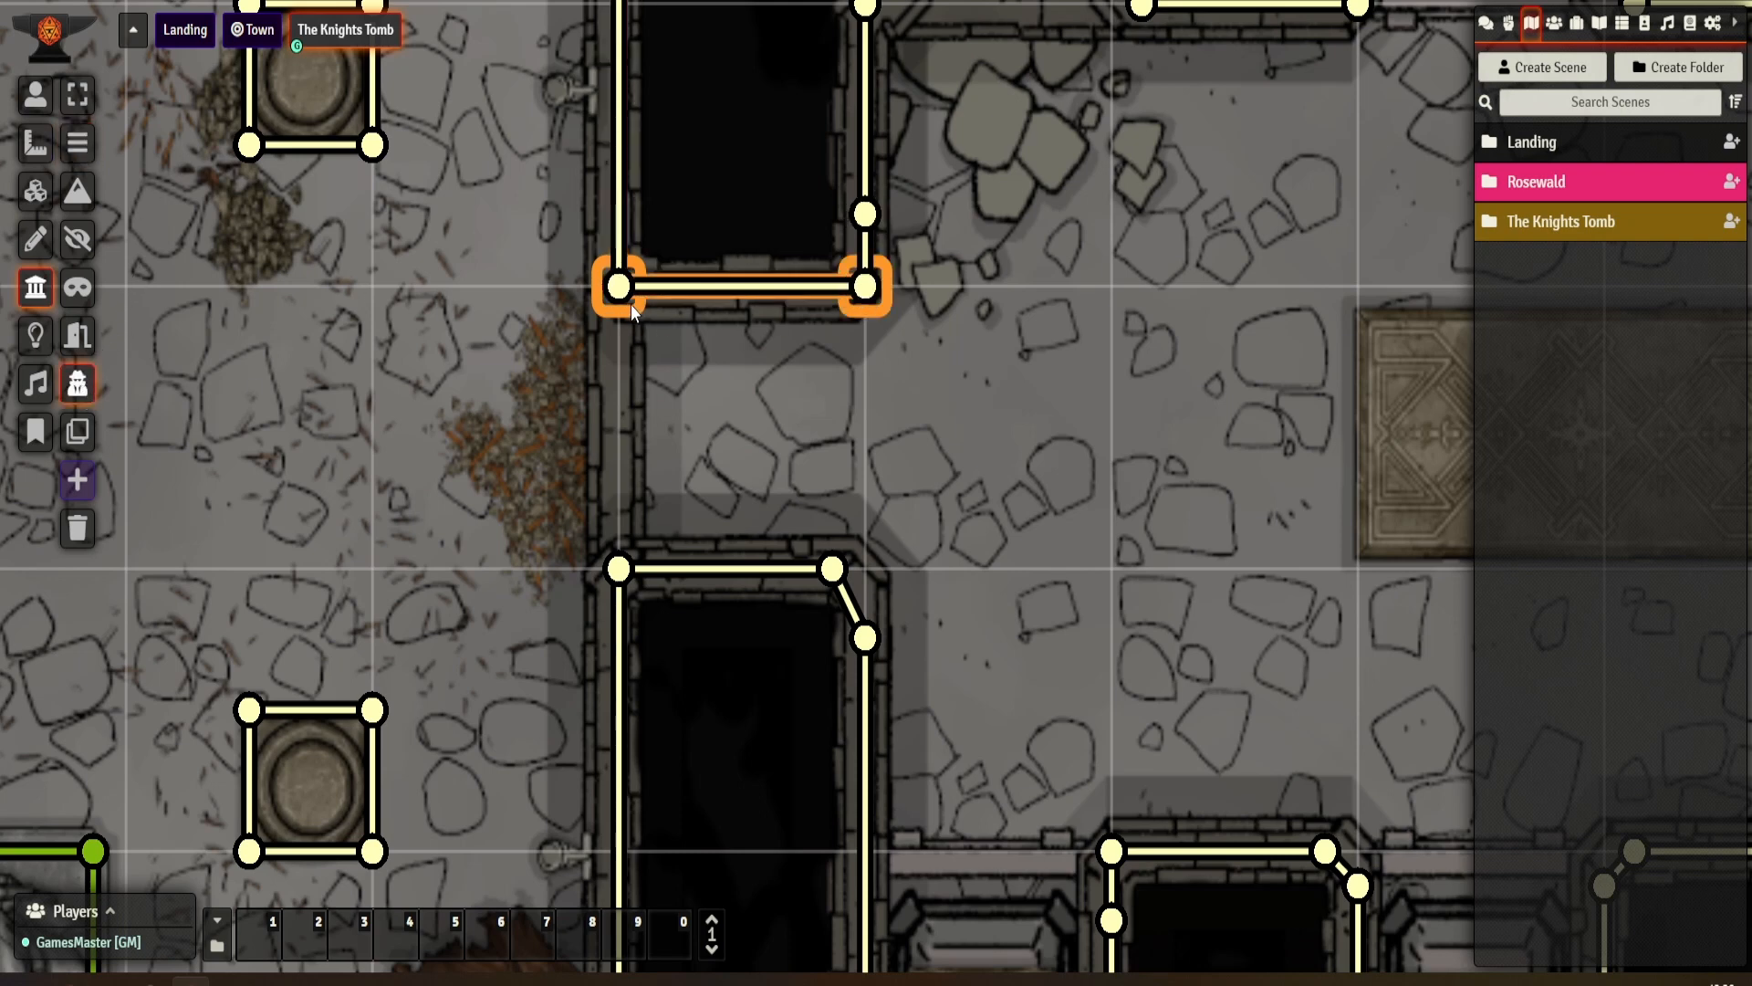
pyautogui.moveTo(620, 290); pyautogui.dragTo(621, 575)
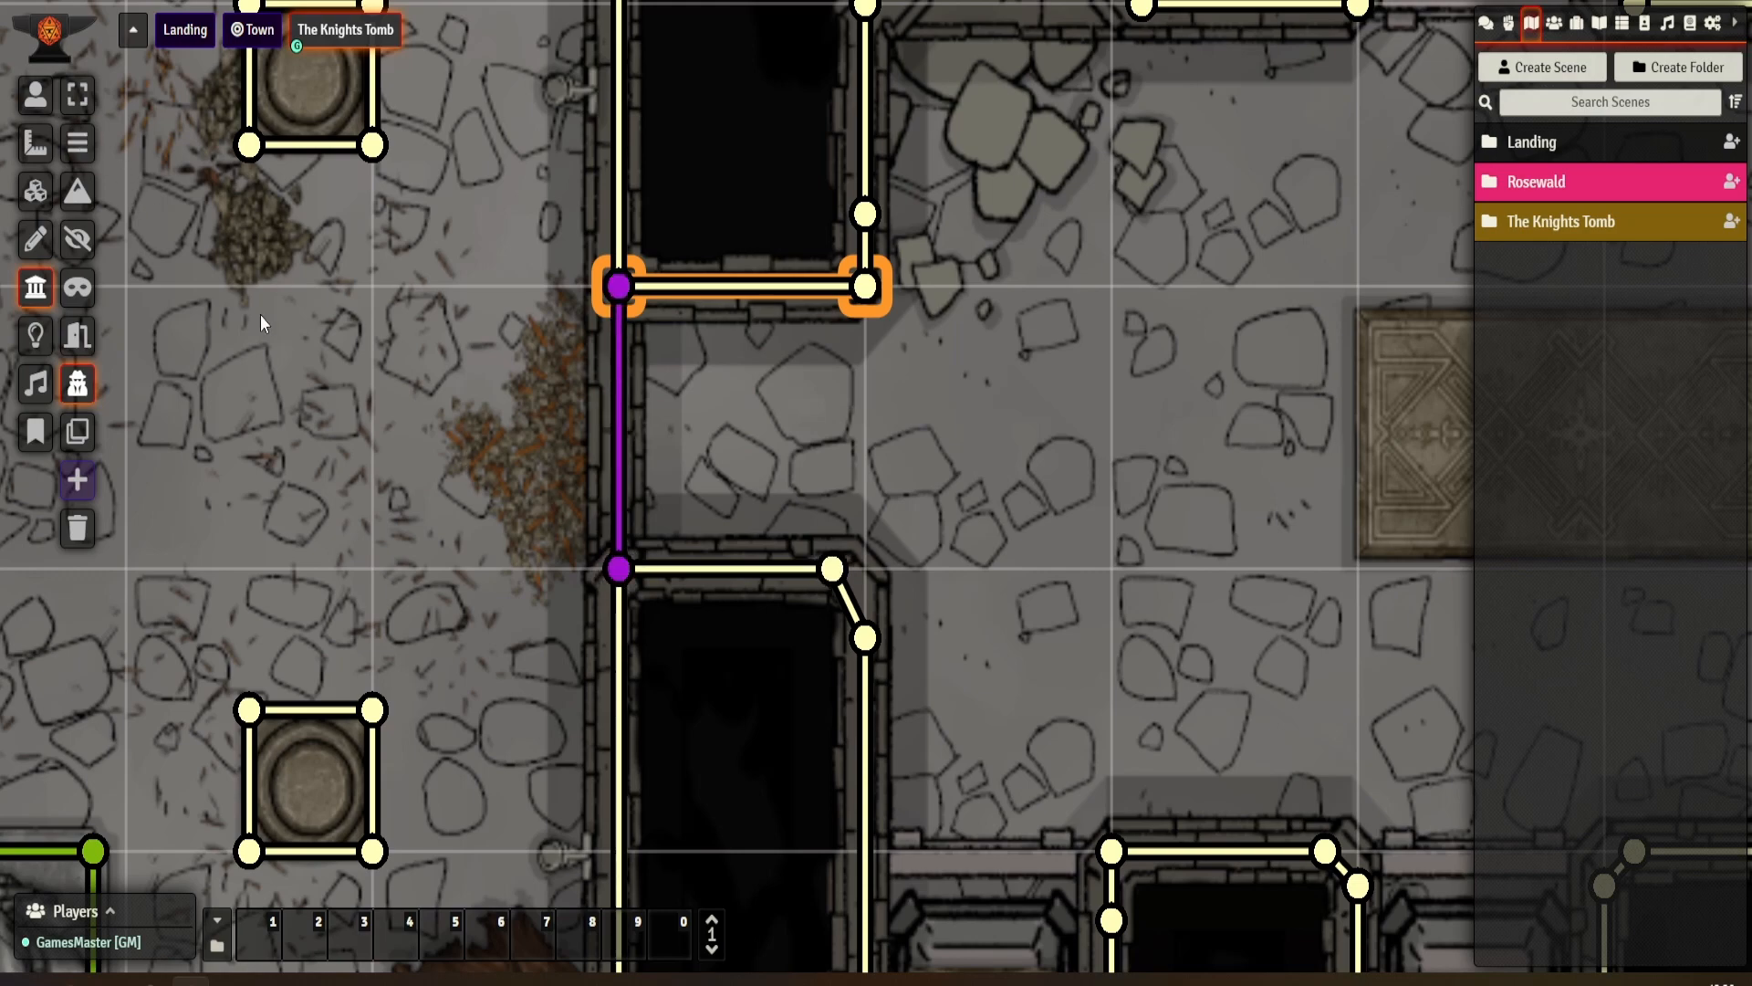
pyautogui.scroll(-5, 261, 317)
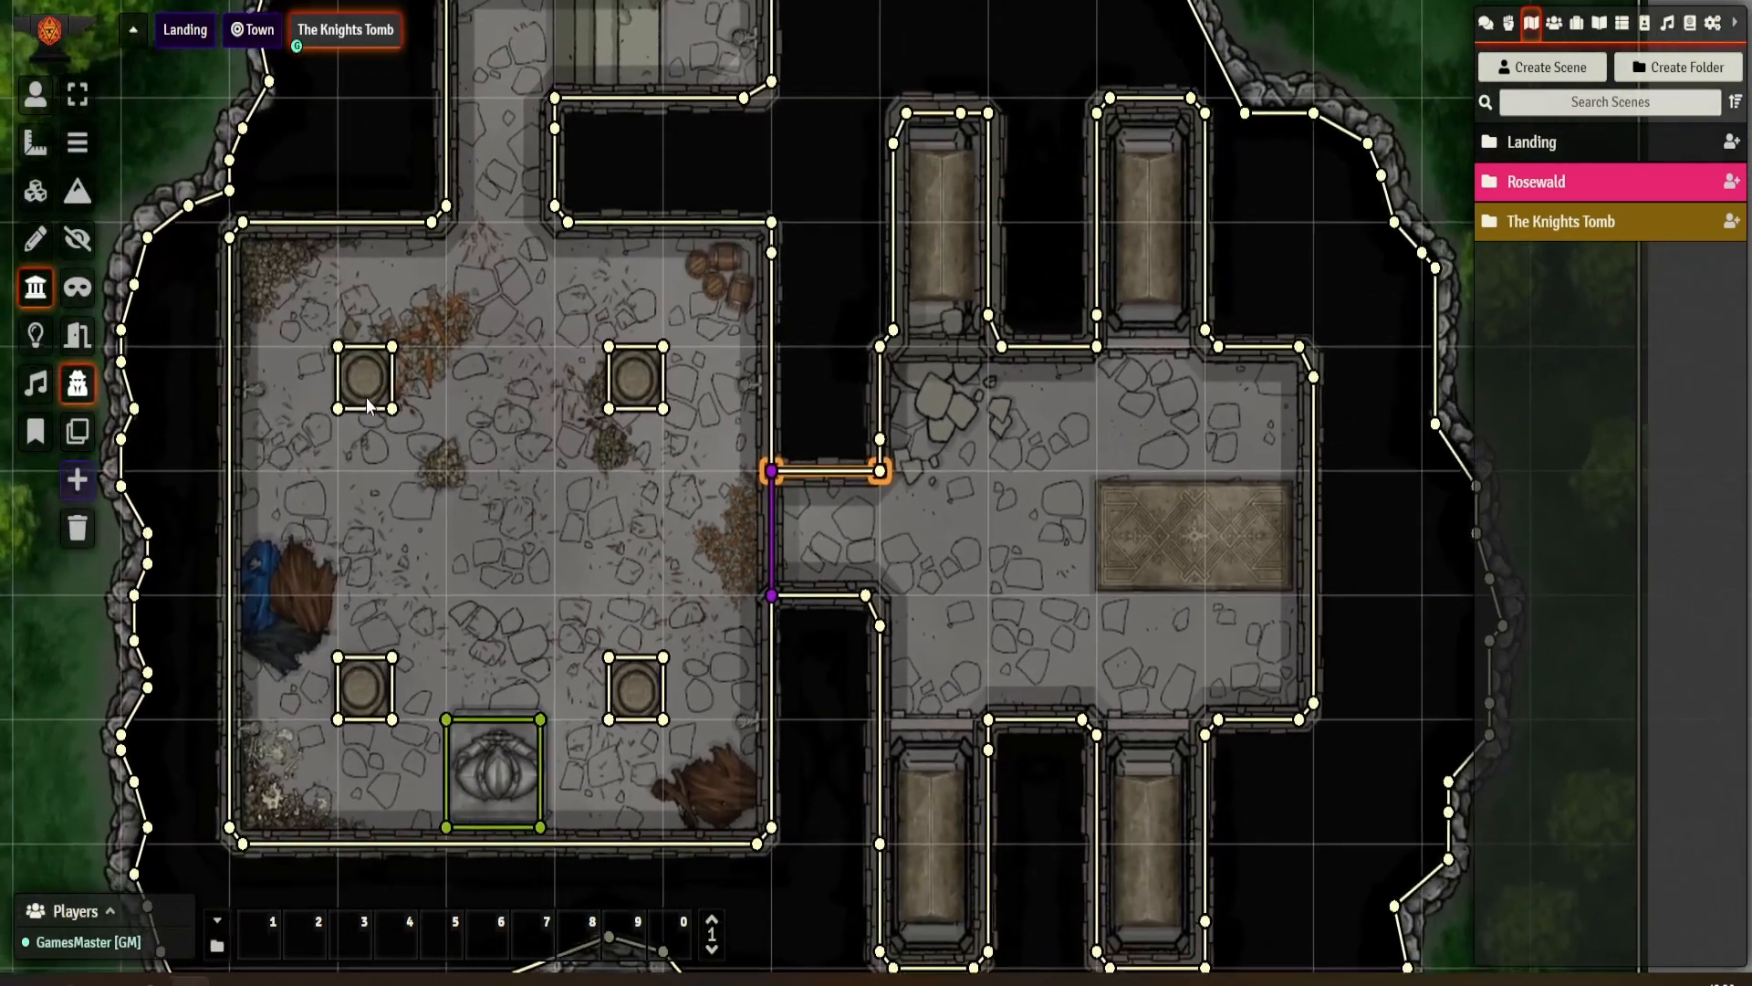
pyautogui.moveTo(997, 480); pyautogui.dragTo(838, 343)
pyautogui.scroll(10, 825, 469)
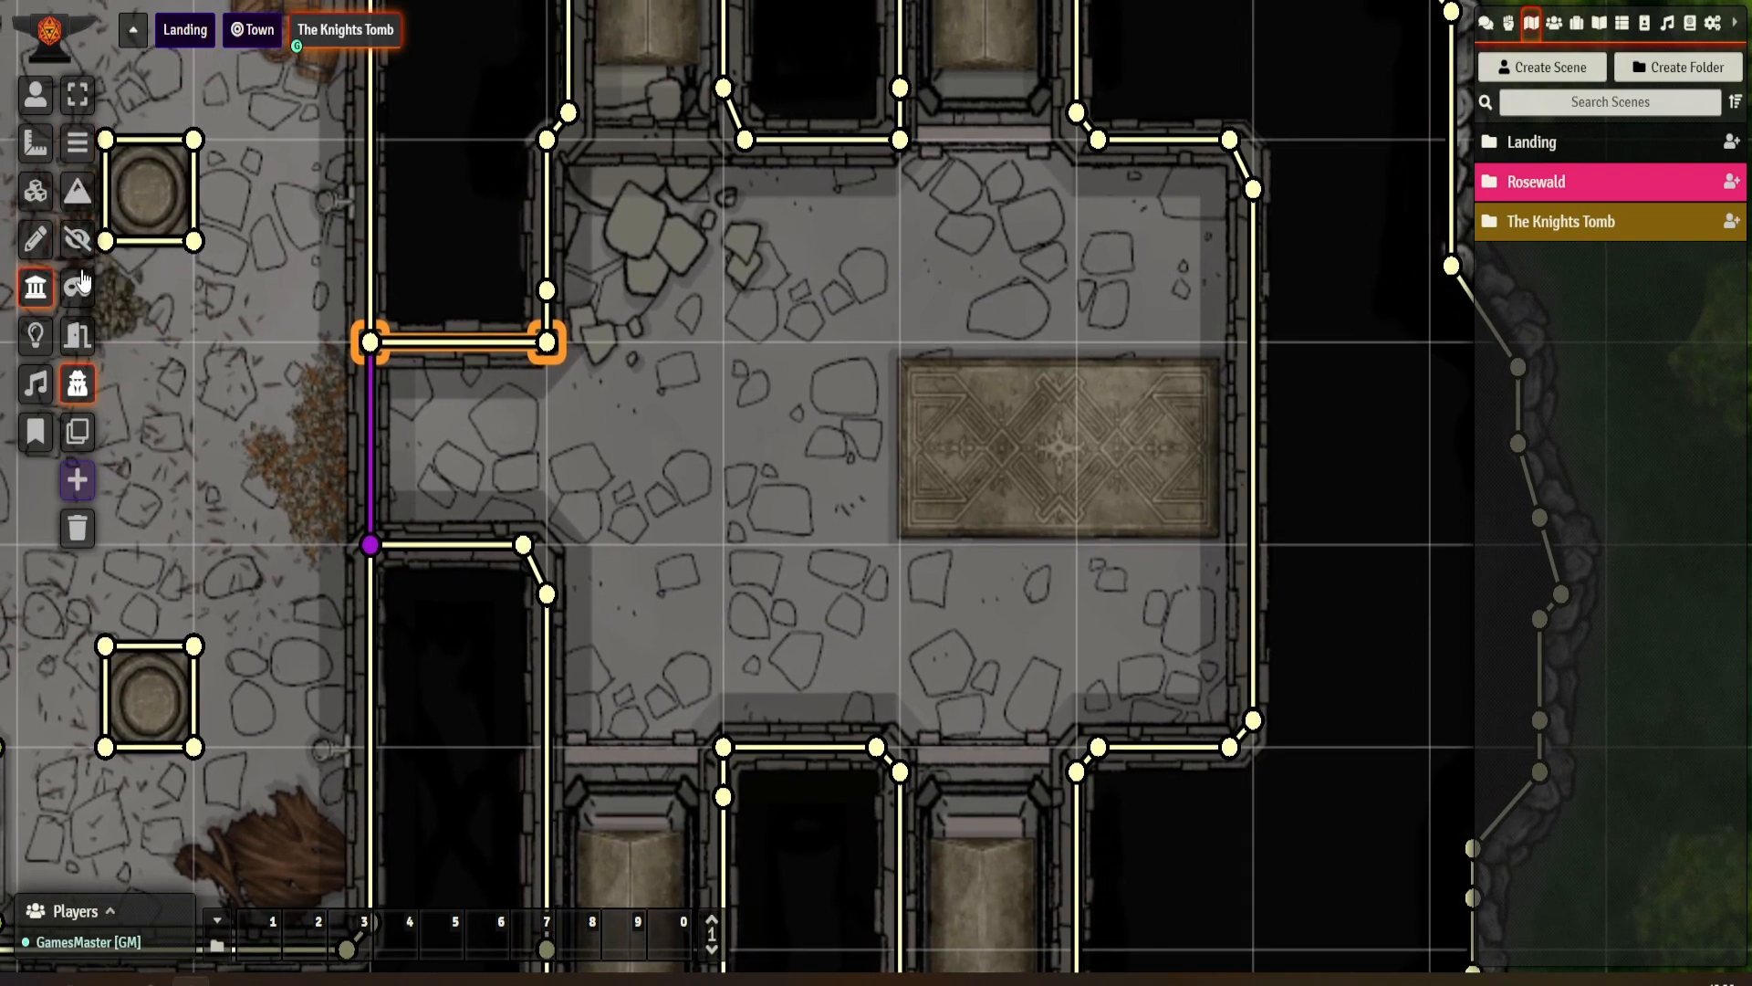
pyautogui.click(80, 193)
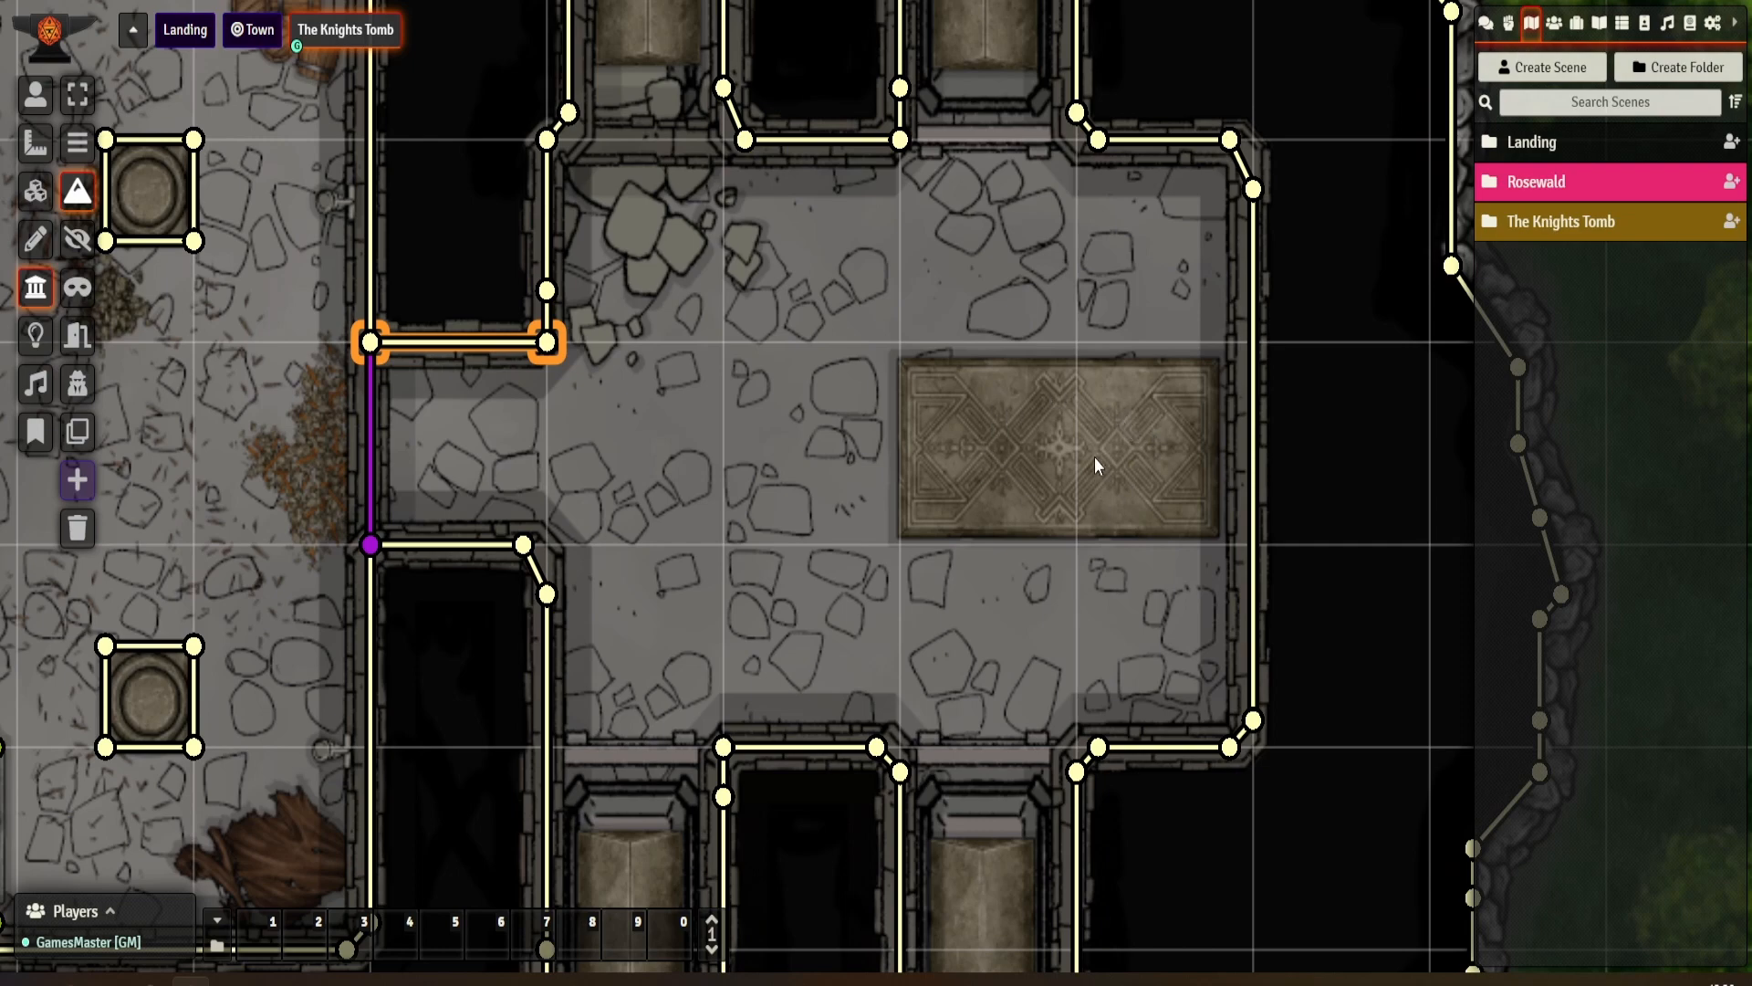
pyautogui.scroll(-3, 950, 478)
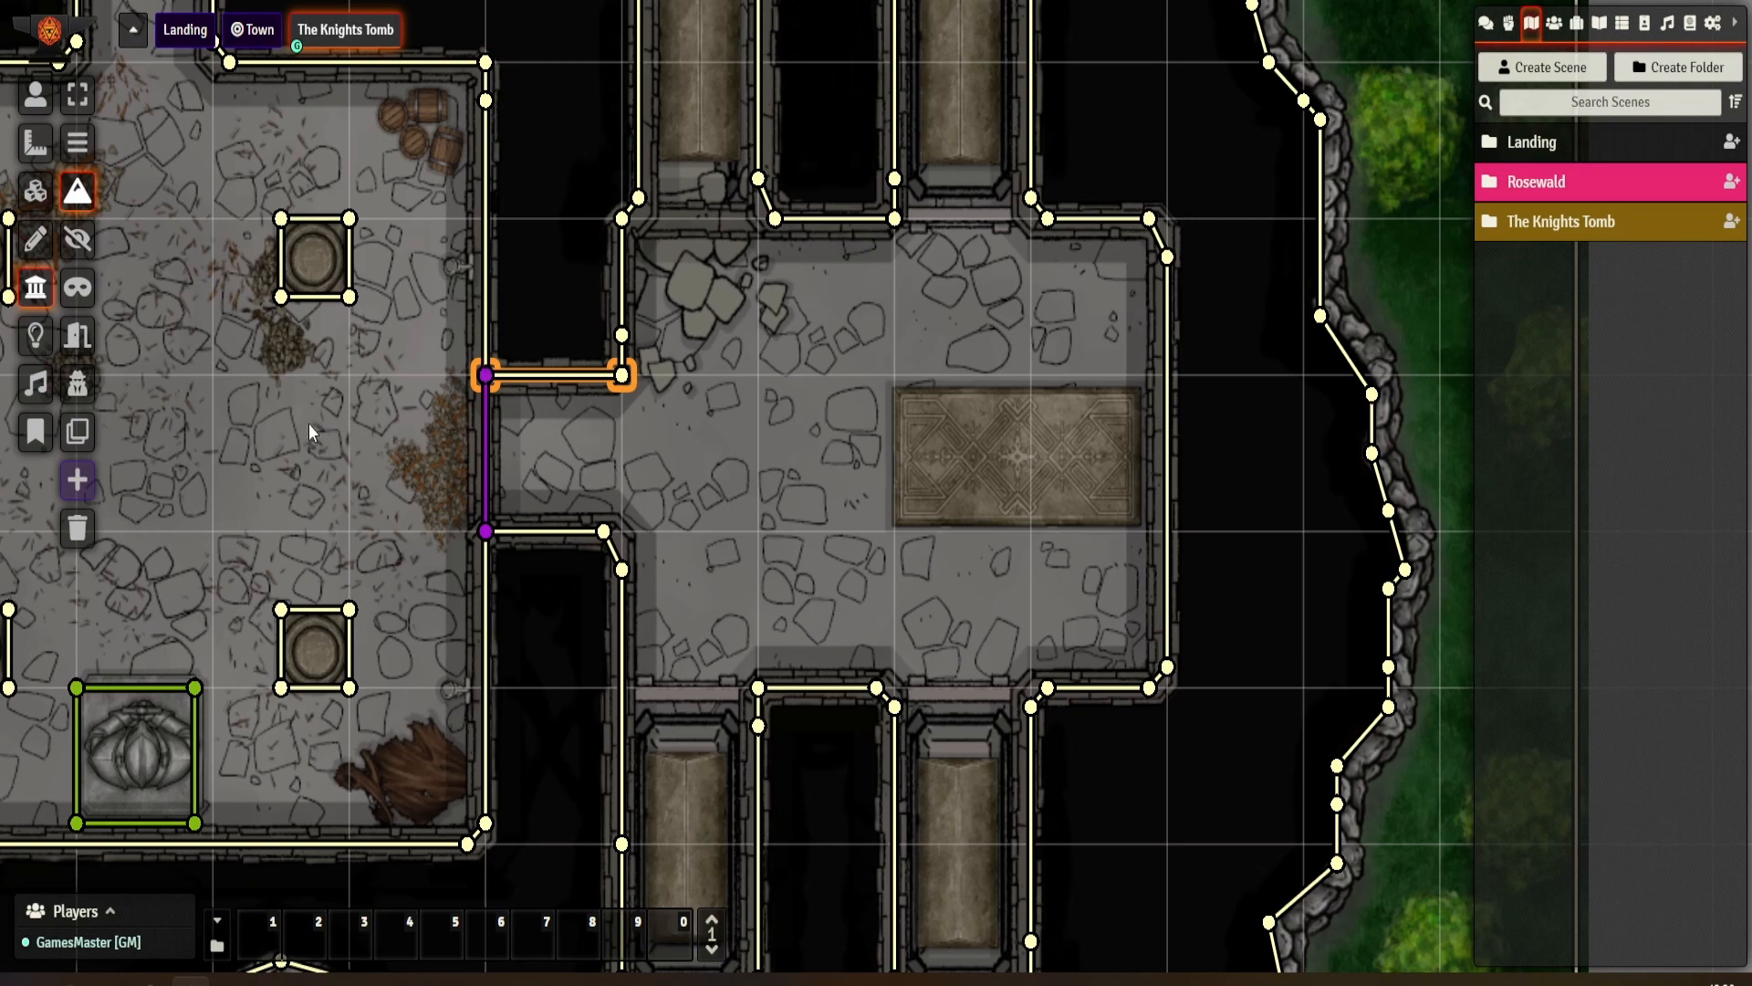
pyautogui.scroll(-4, 274, 417)
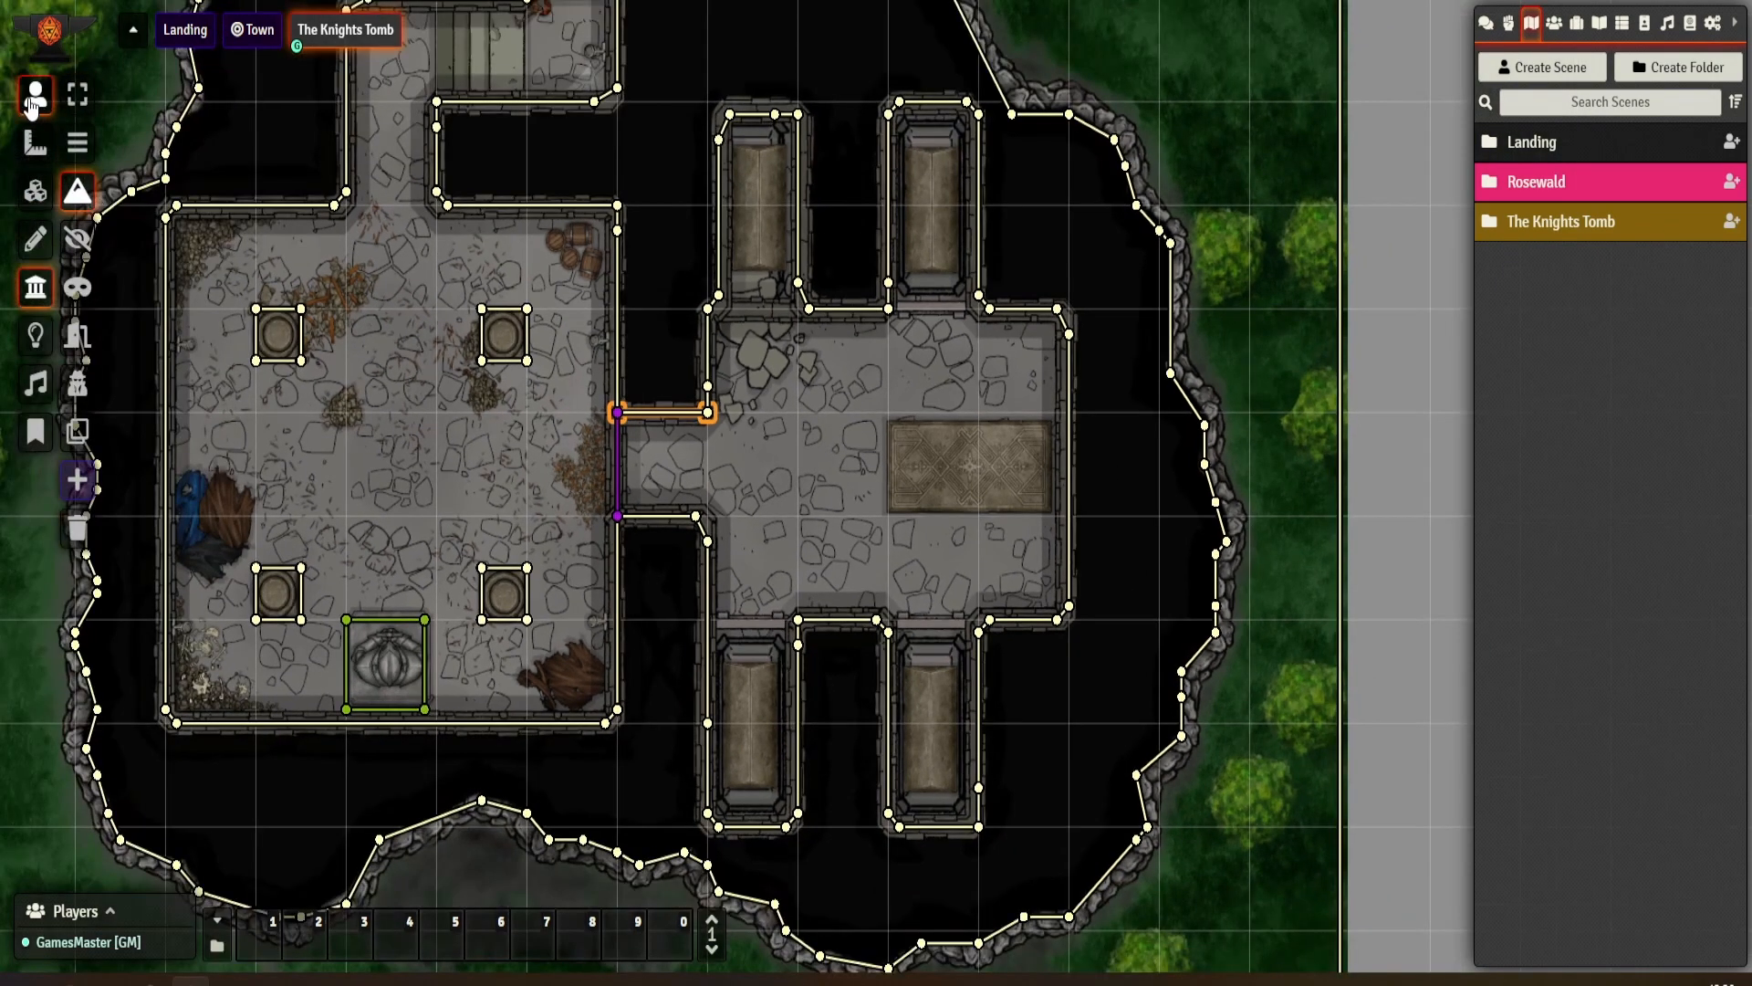
# - Switch to the token controls and examine the door by the stairwell and the secret door on the tomb map
pyautogui.click(35, 95)
pyautogui.moveTo(424, 340); pyautogui.dragTo(538, 427)
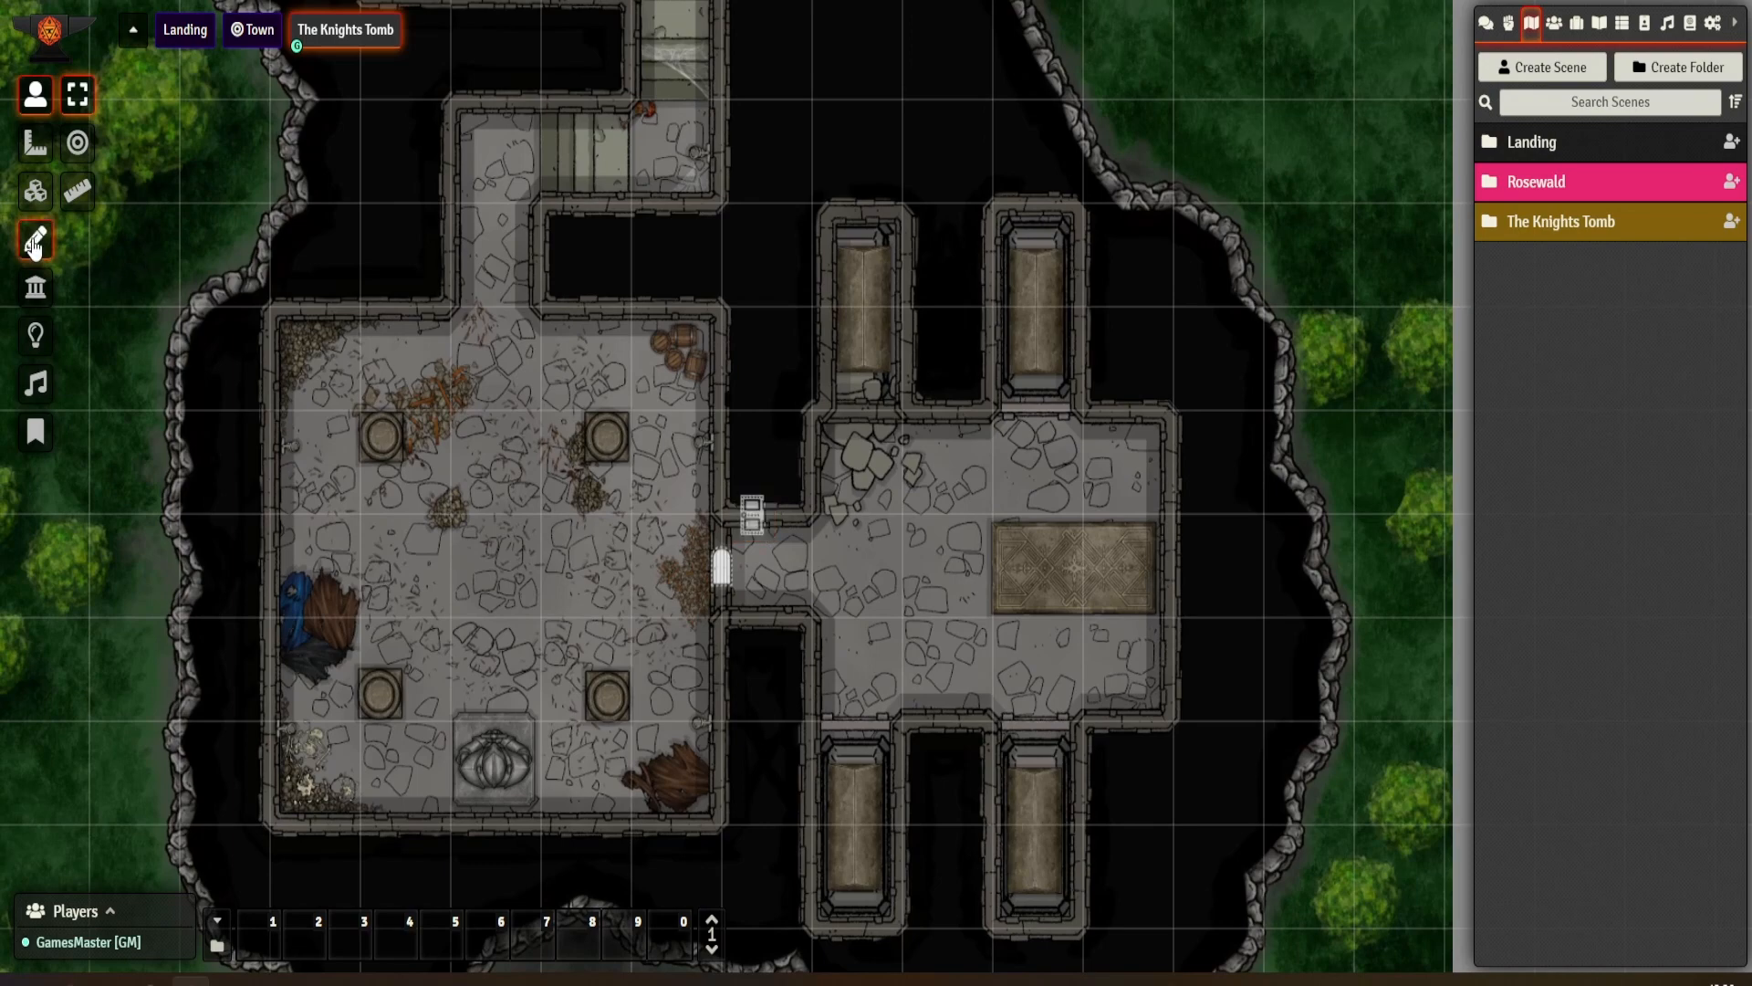
pyautogui.moveTo(519, 478); pyautogui.dragTo(572, 703)
pyautogui.scroll(-4, 625, 424)
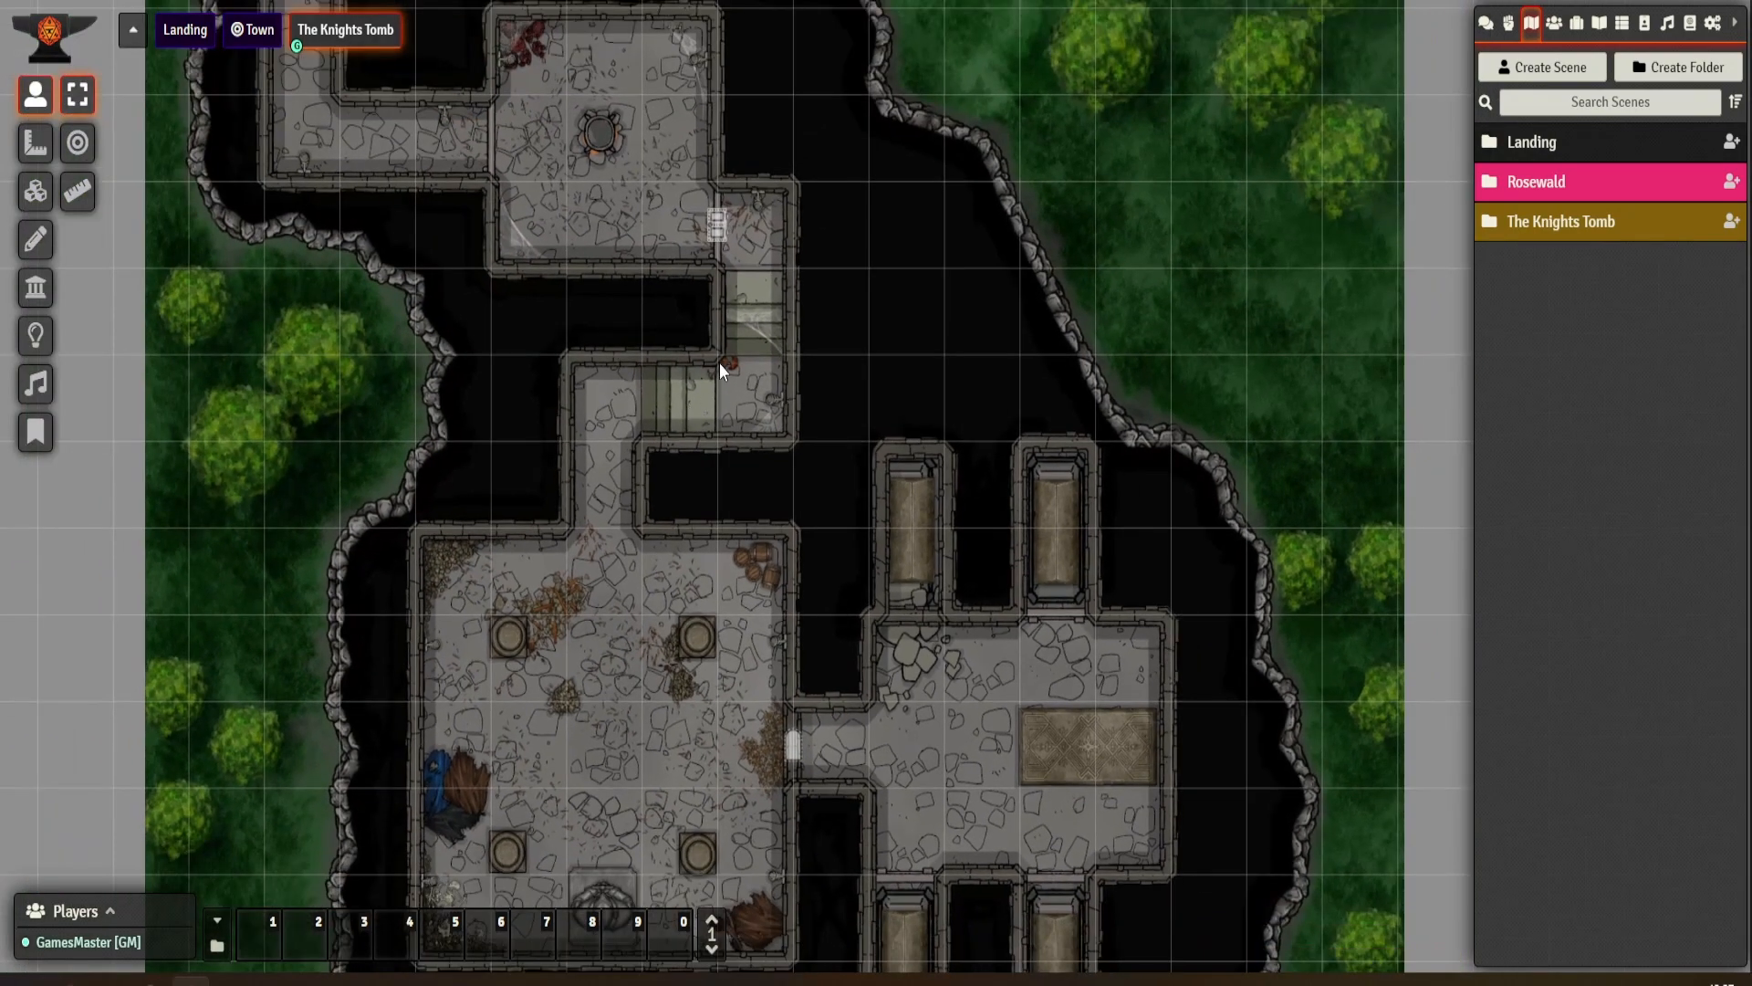
pyautogui.moveTo(719, 363); pyautogui.dragTo(749, 534)
pyautogui.scroll(4, 747, 480)
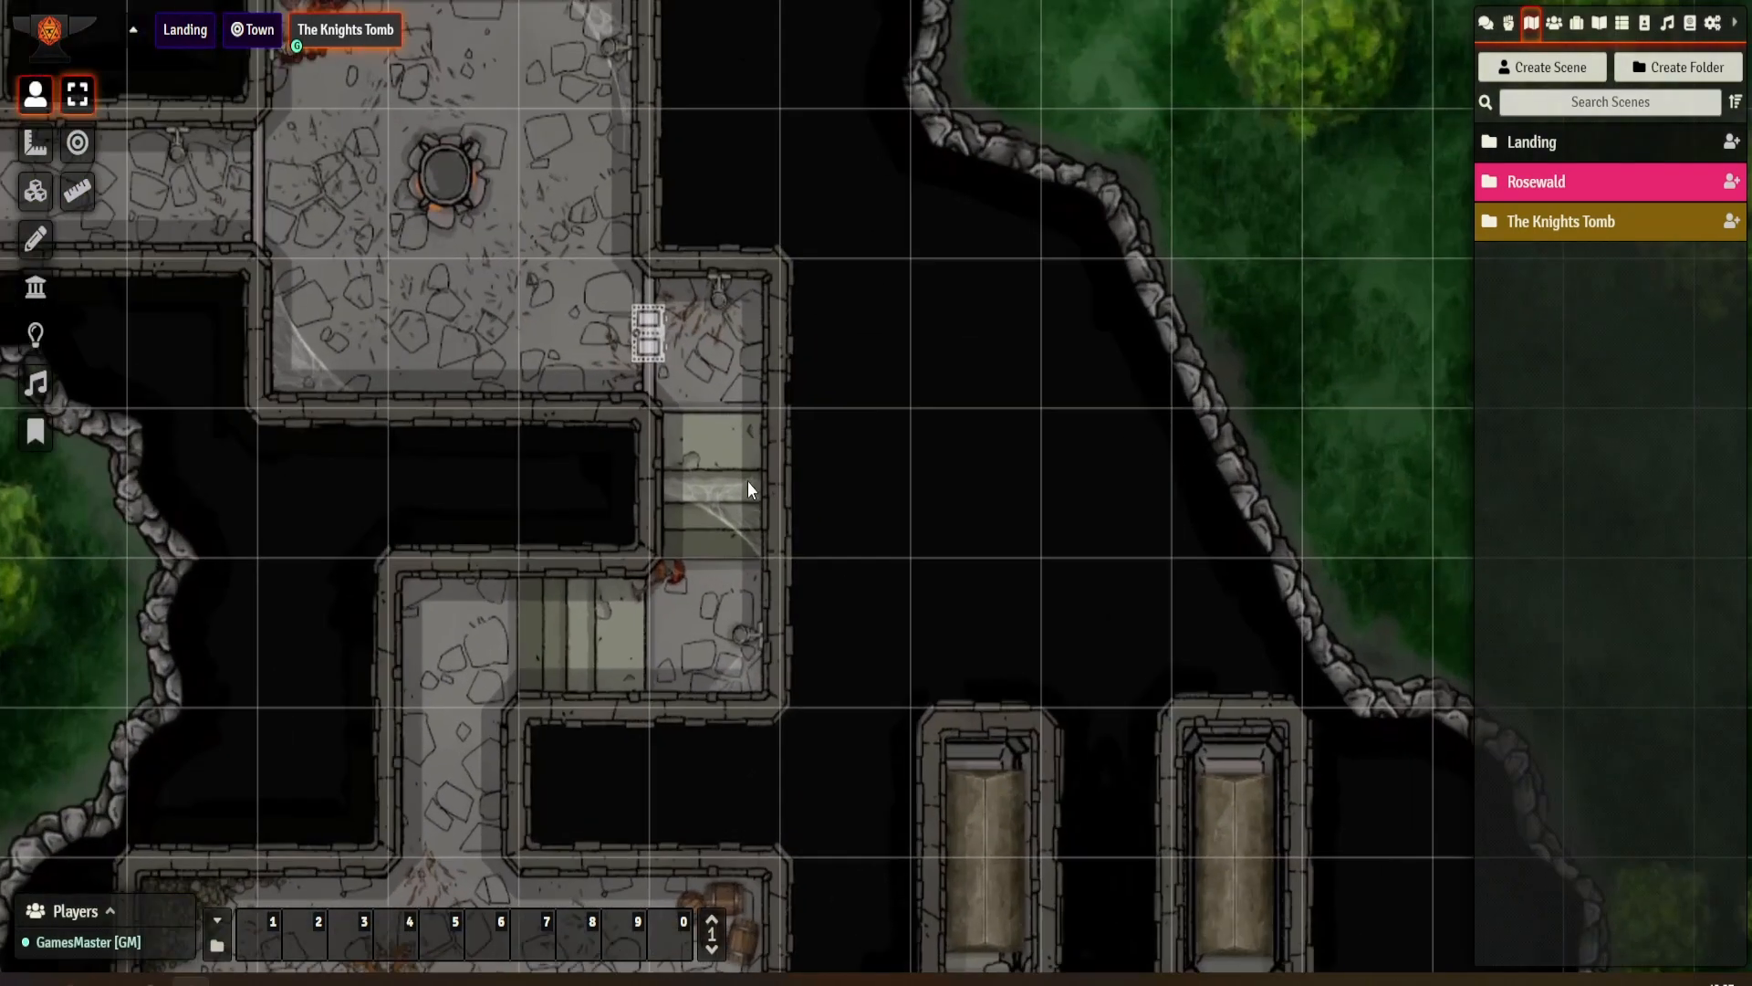
pyautogui.click(659, 340)
pyautogui.moveTo(701, 593); pyautogui.dragTo(683, 183)
pyautogui.moveTo(710, 685); pyautogui.dragTo(664, 338)
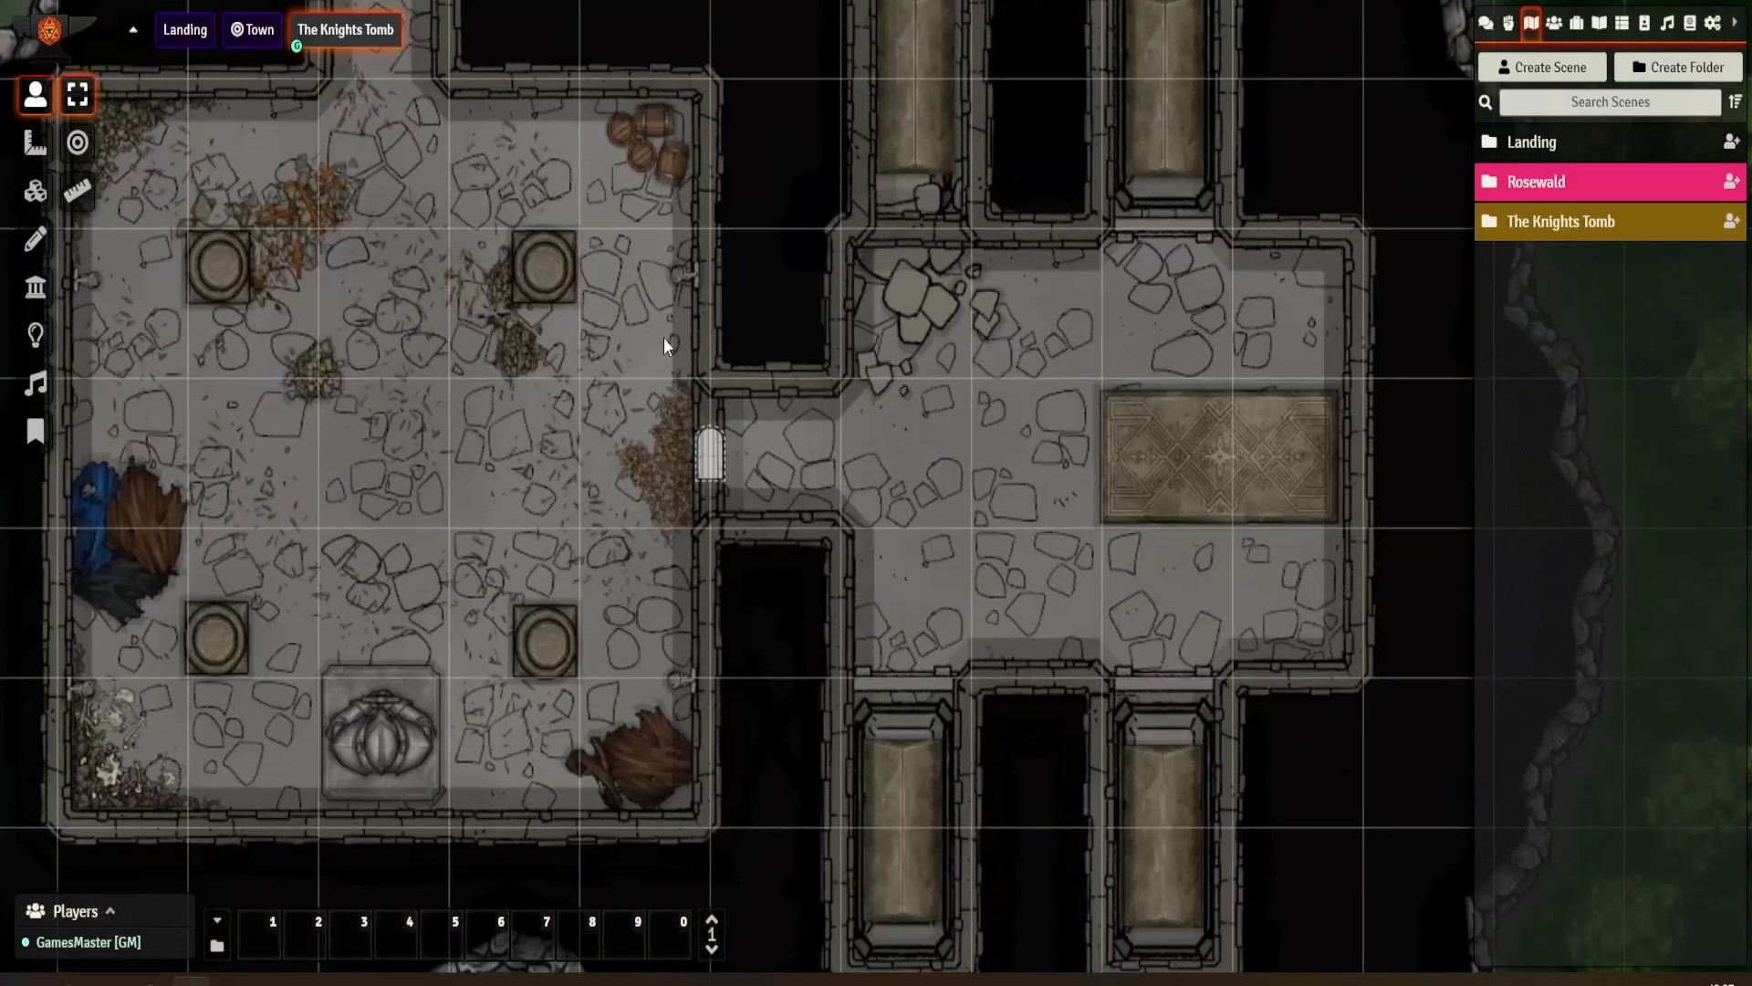
pyautogui.click(717, 460)
pyautogui.moveTo(448, 137); pyautogui.dragTo(671, 849)
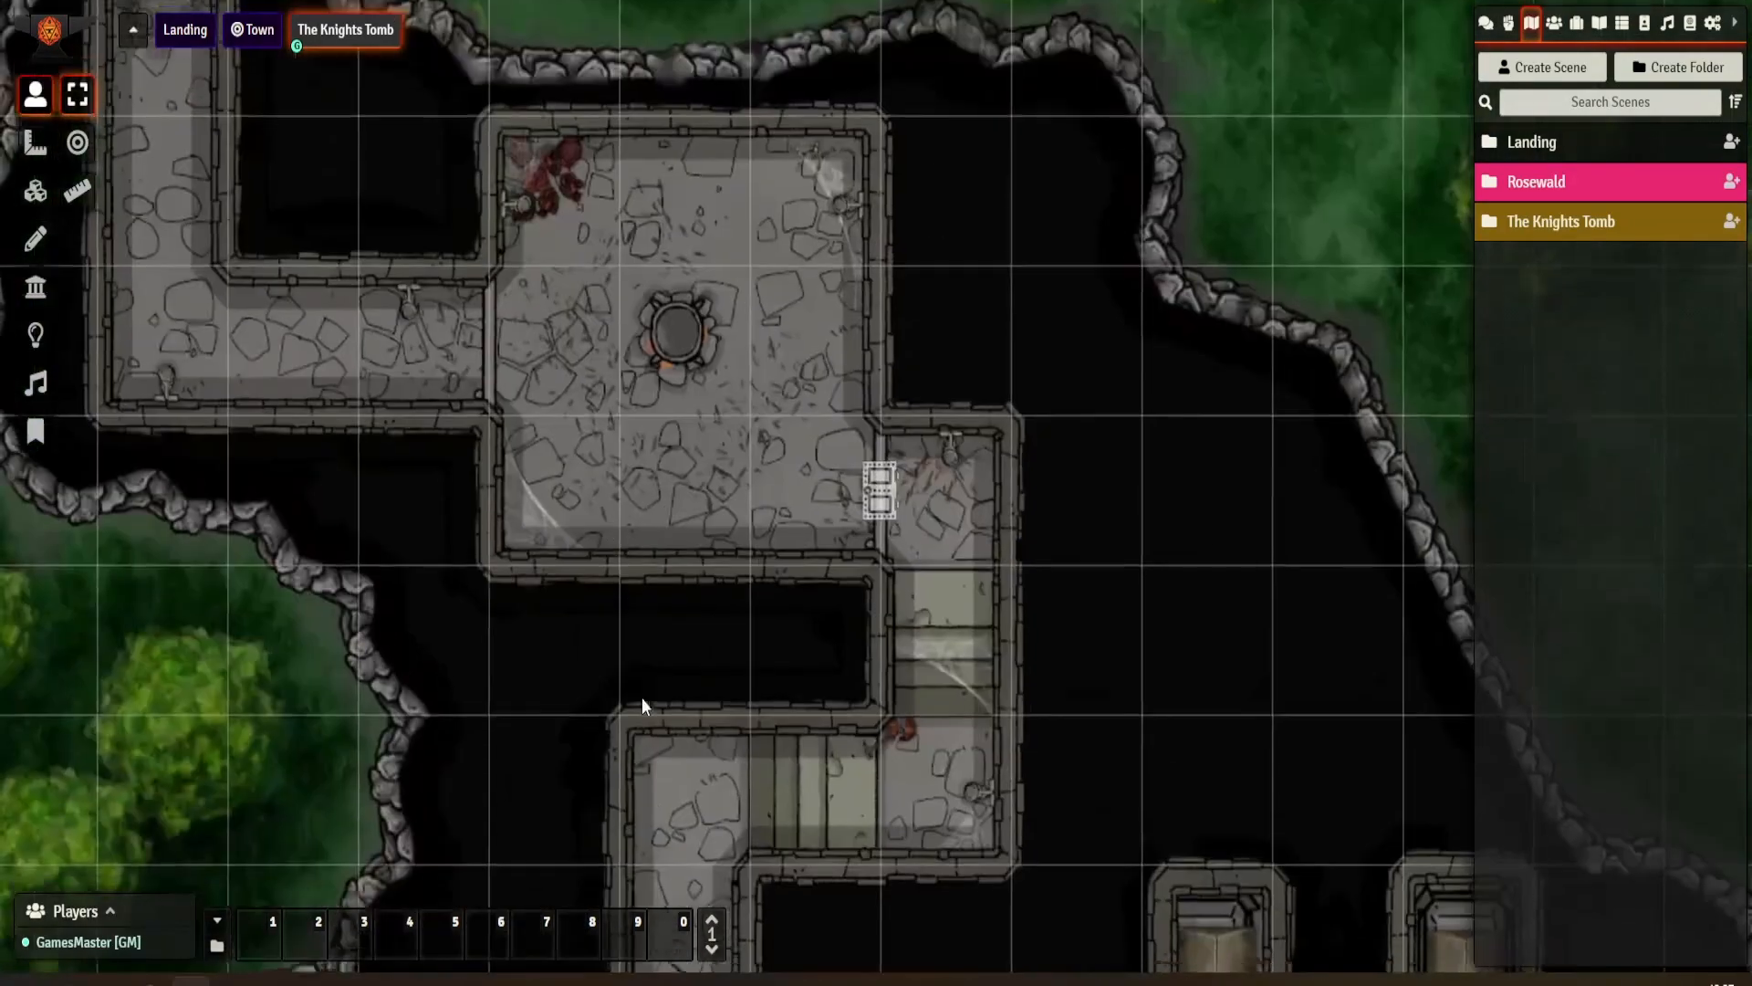
pyautogui.moveTo(652, 414); pyautogui.dragTo(752, 596)
# - Place a Guard token from the Rosewald NPCs actor folder in the tomb's entrance corridor
pyautogui.click(1569, 228)
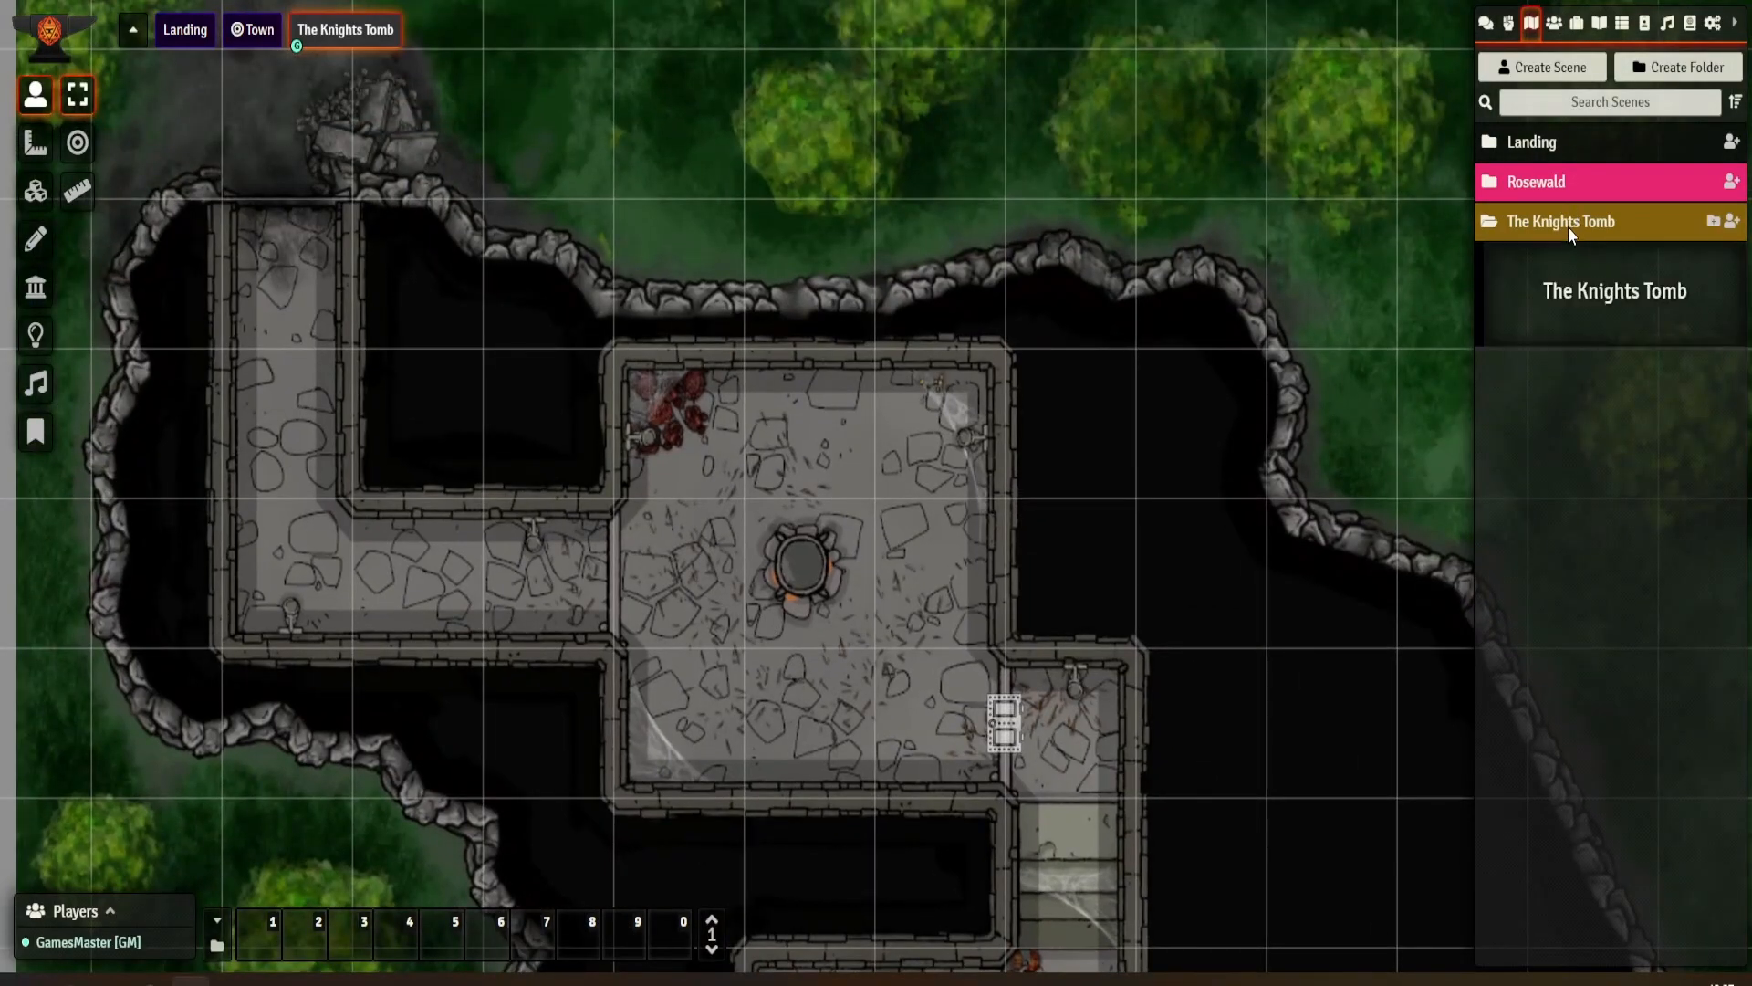
pyautogui.click(1554, 23)
pyautogui.click(1579, 146)
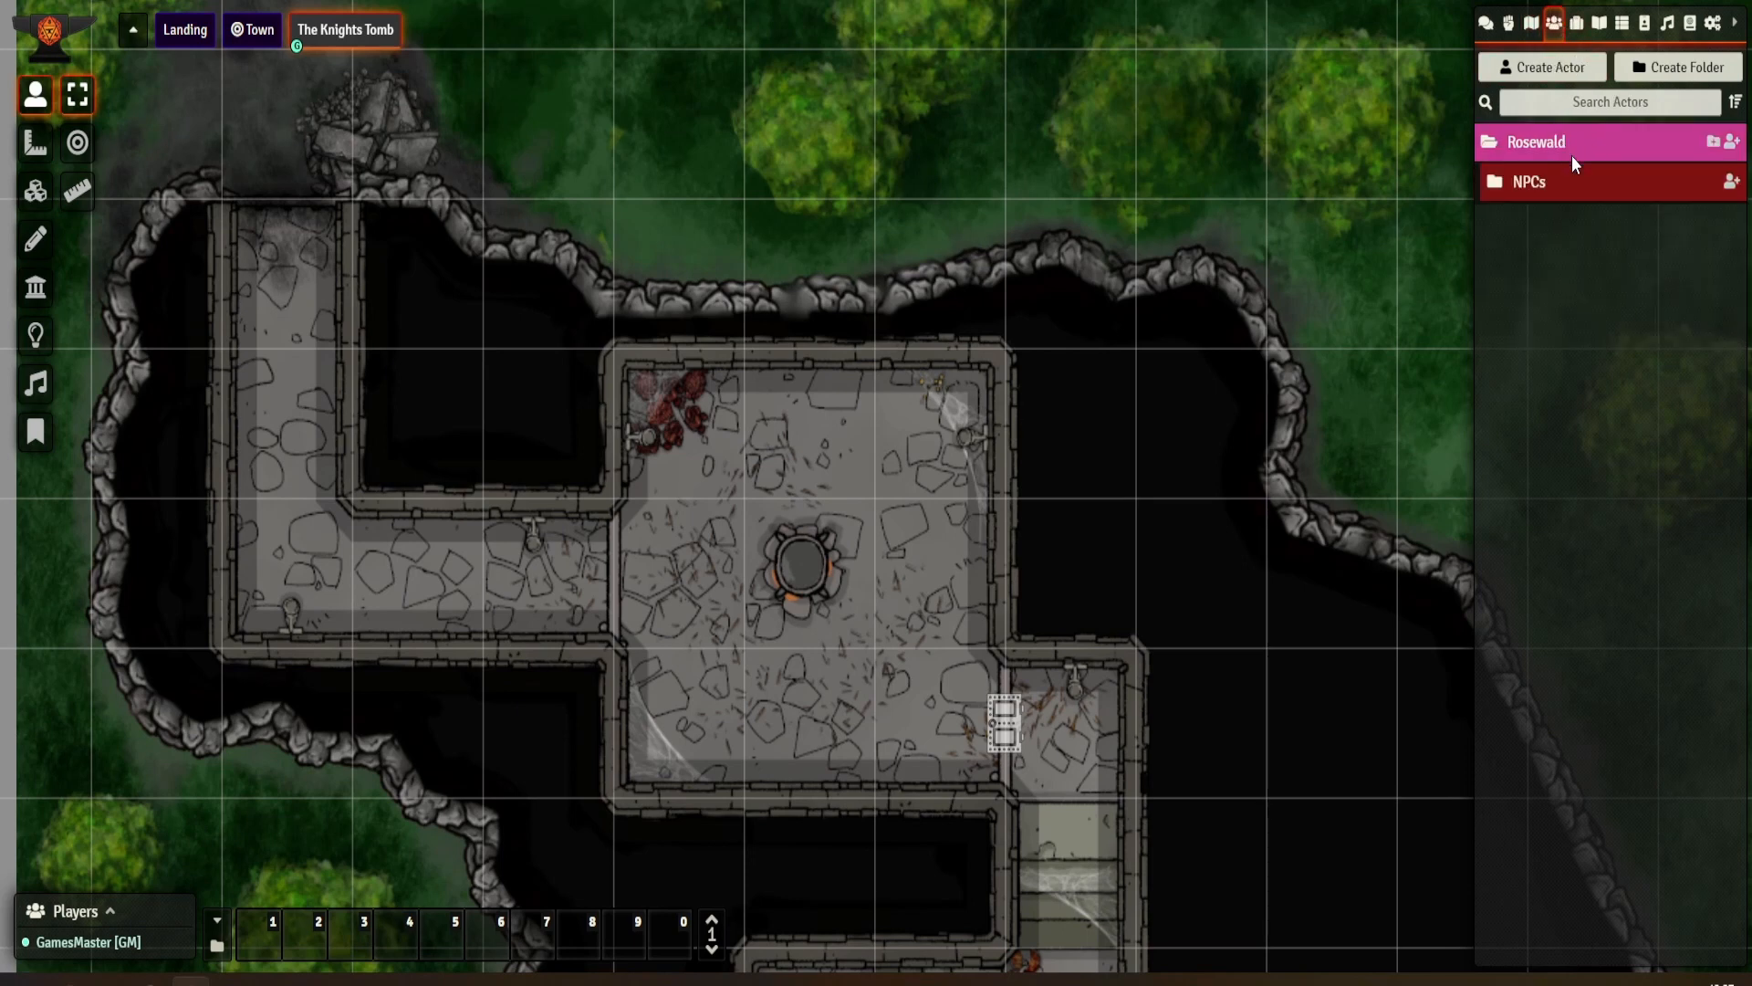
pyautogui.click(1508, 186)
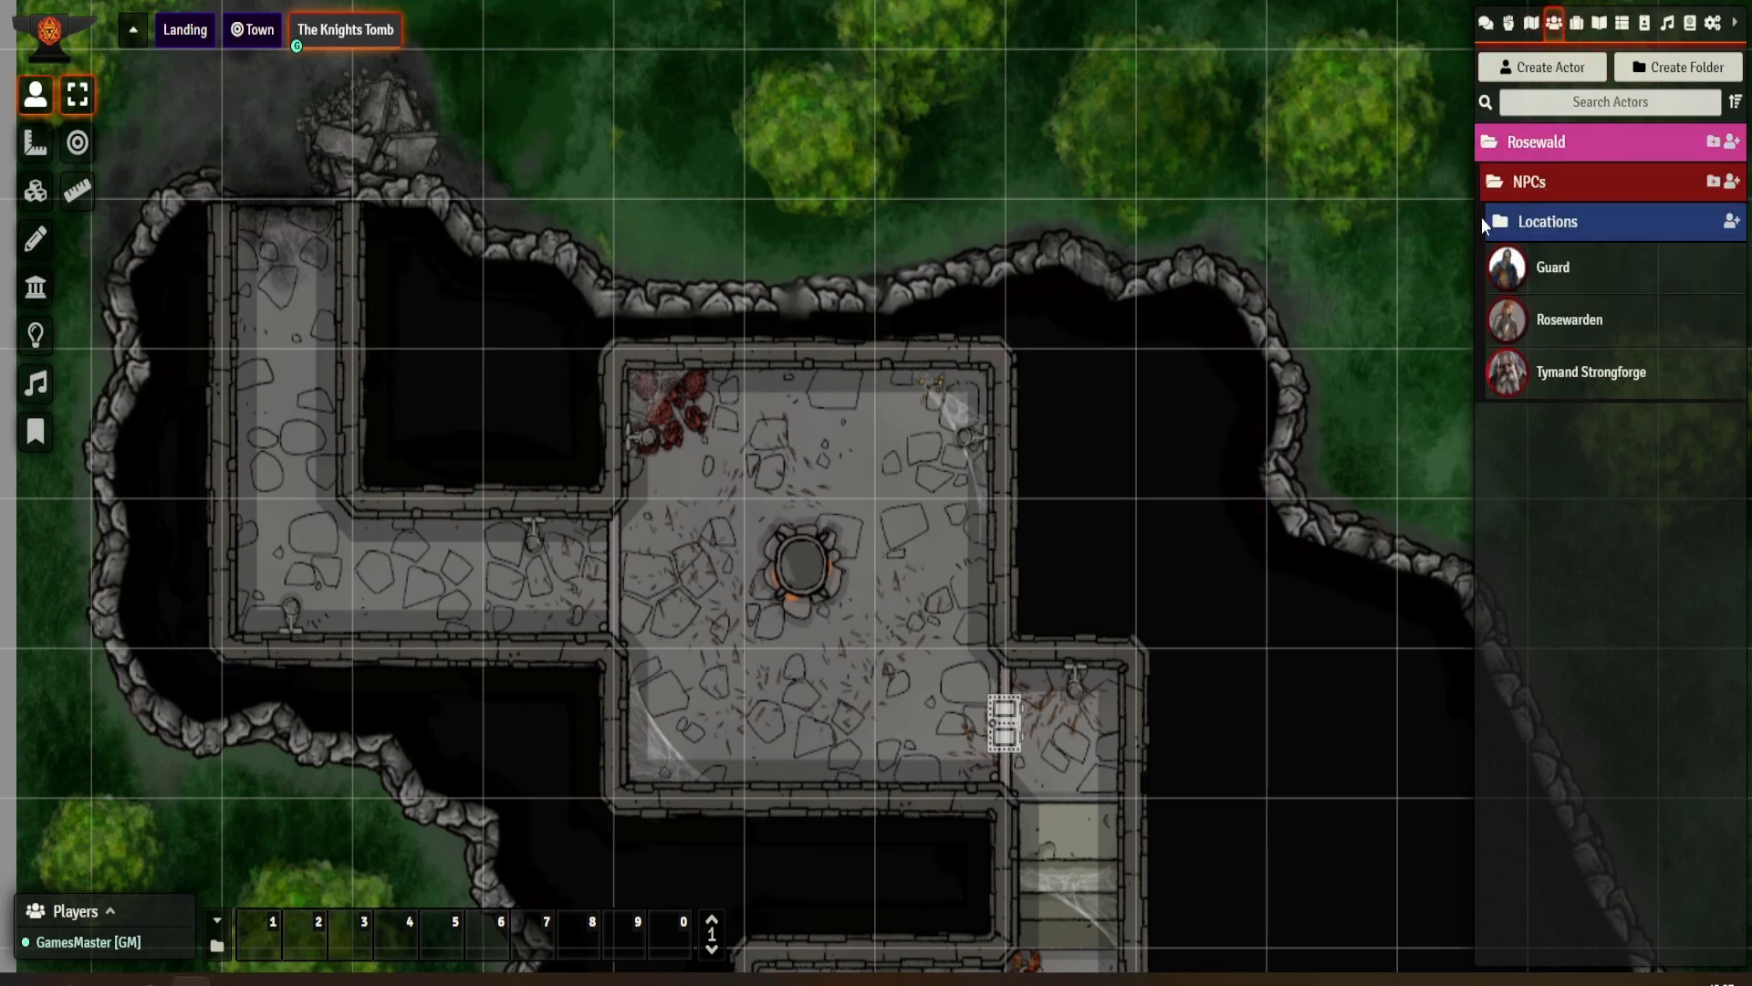
pyautogui.moveTo(1542, 279); pyautogui.dragTo(294, 271)
pyautogui.click(307, 278)
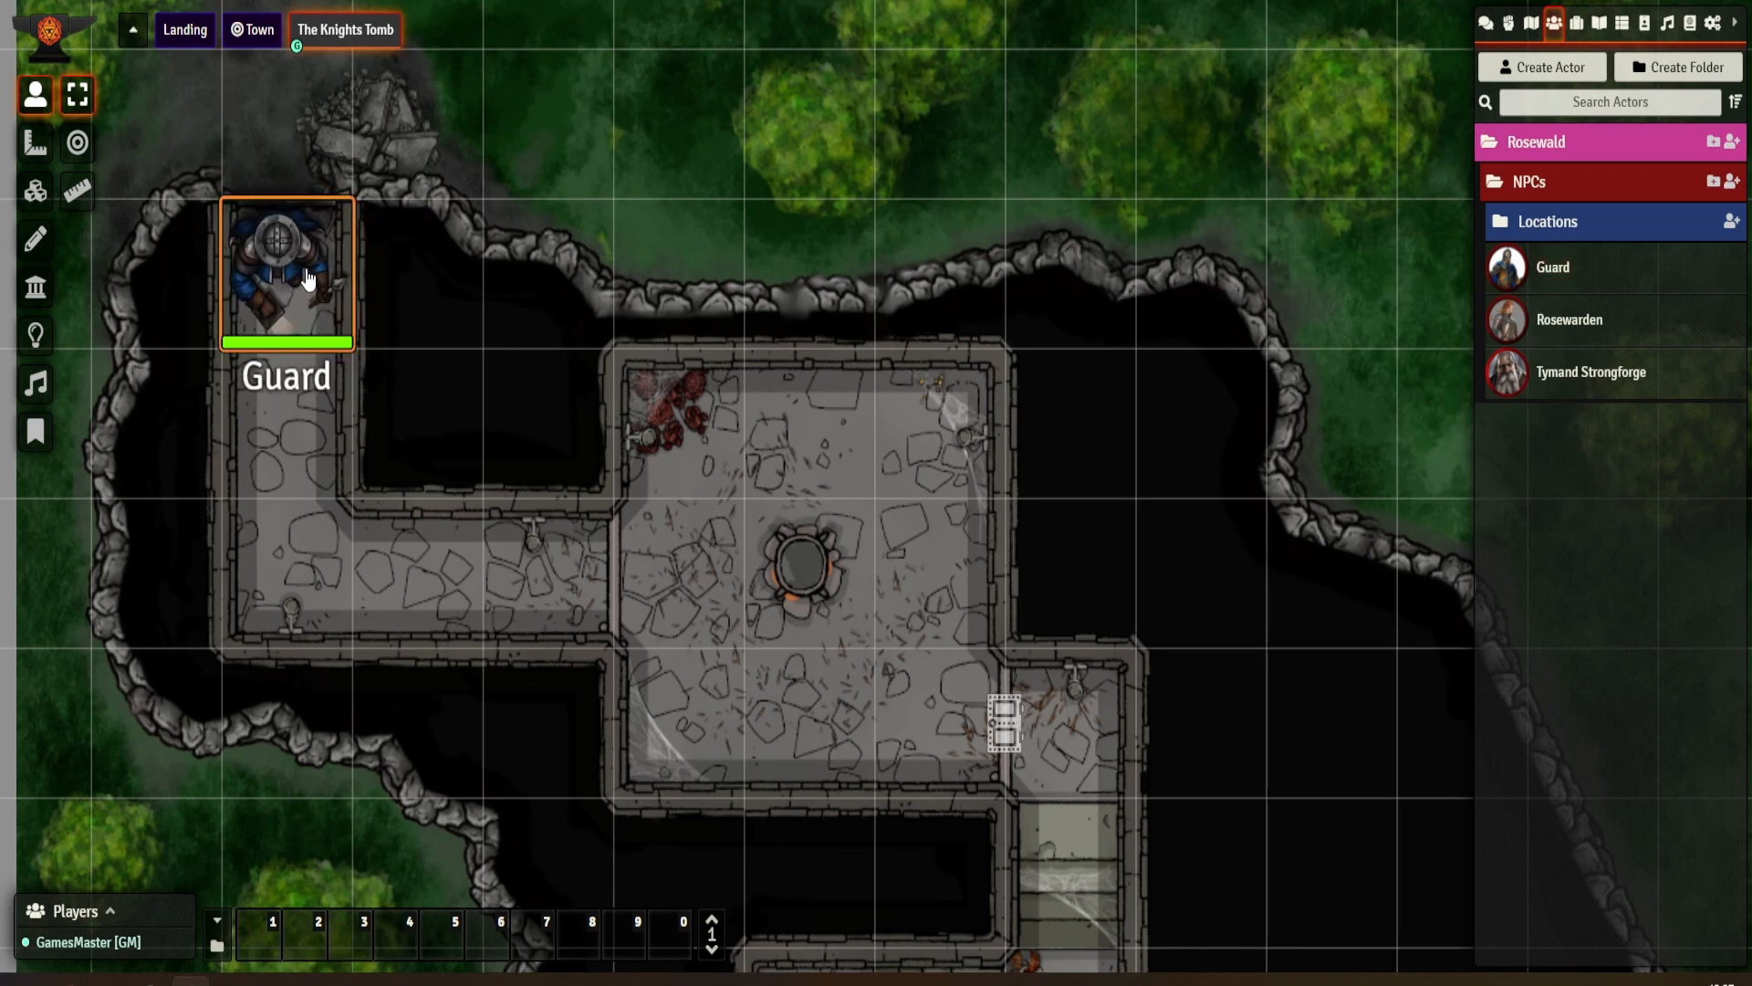
# - Enable Has Vision in the Guard token's configuration and update the token
pyautogui.rightClick(307, 278)
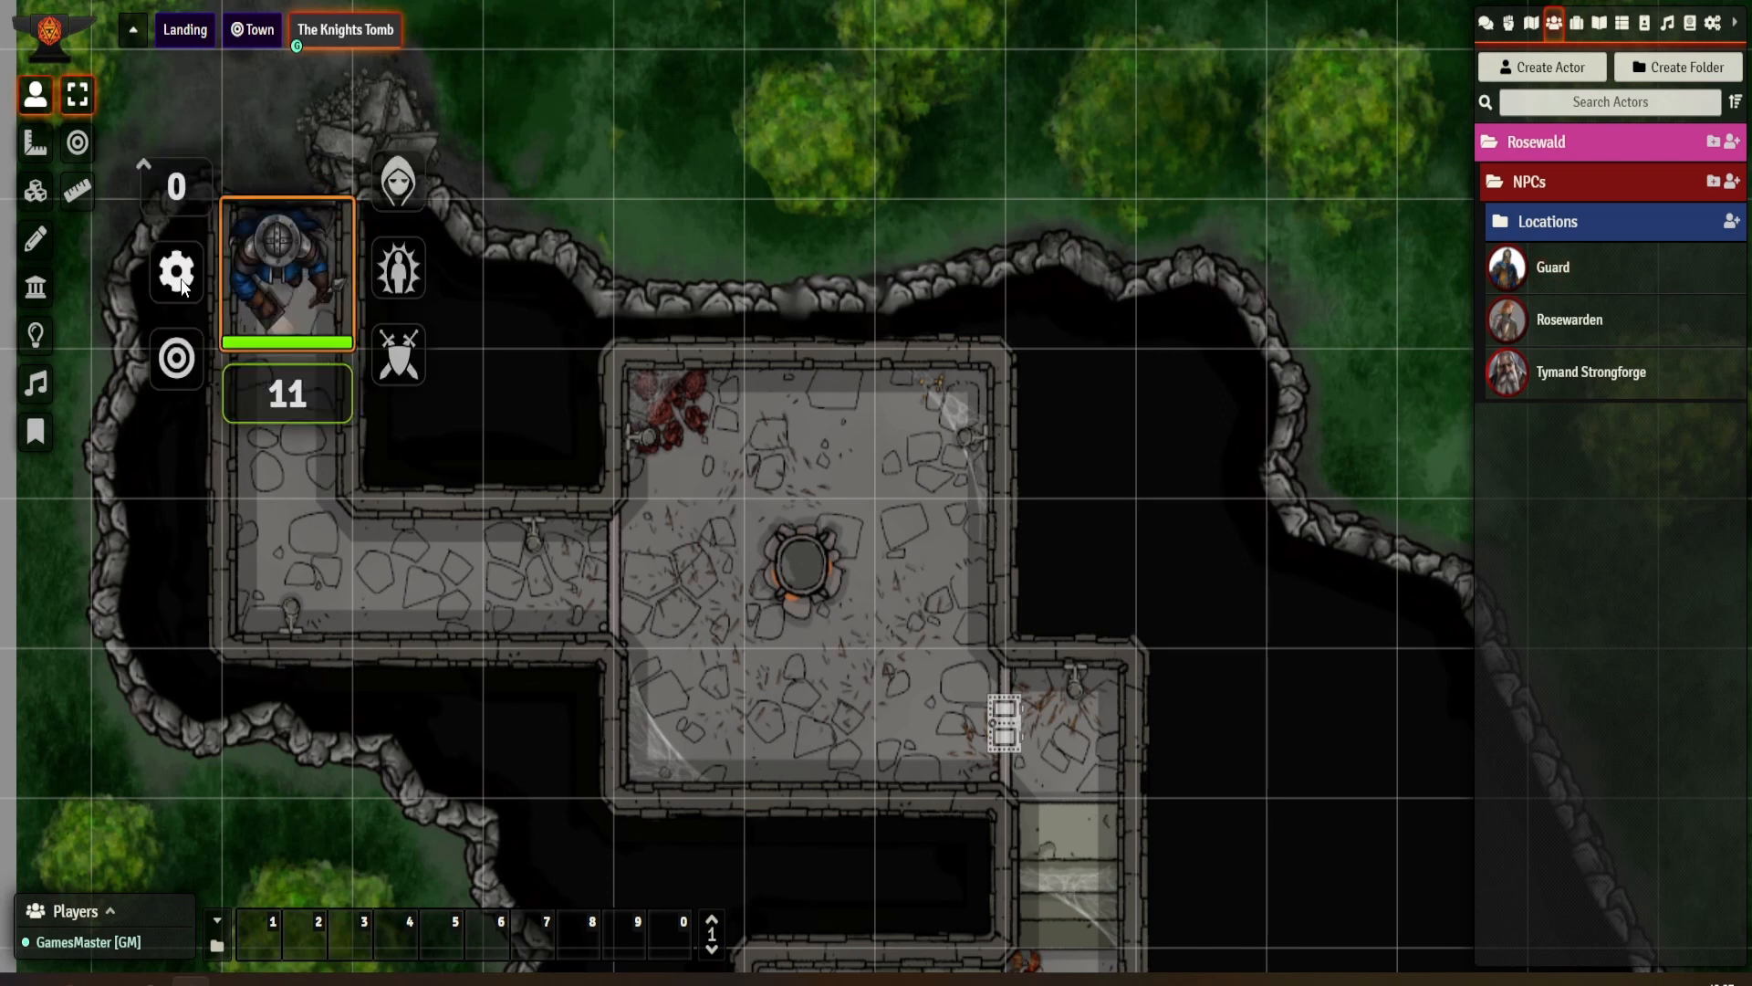
pyautogui.click(185, 285)
pyautogui.click(890, 359)
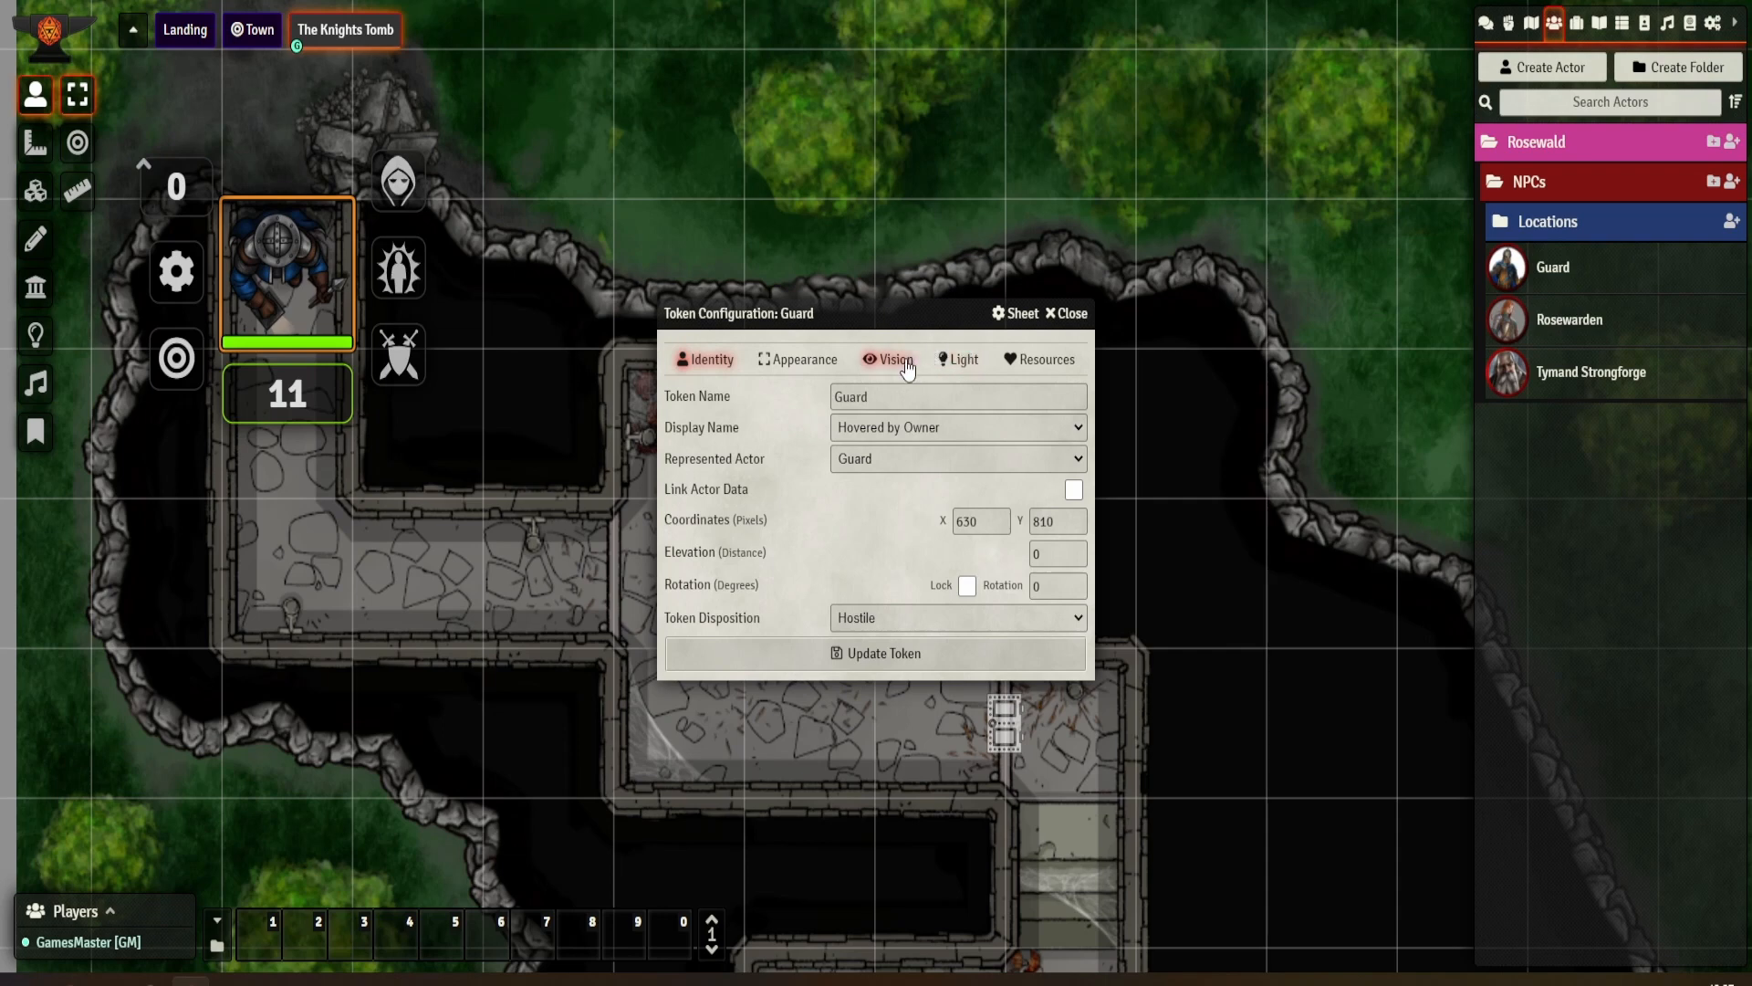
pyautogui.click(931, 429)
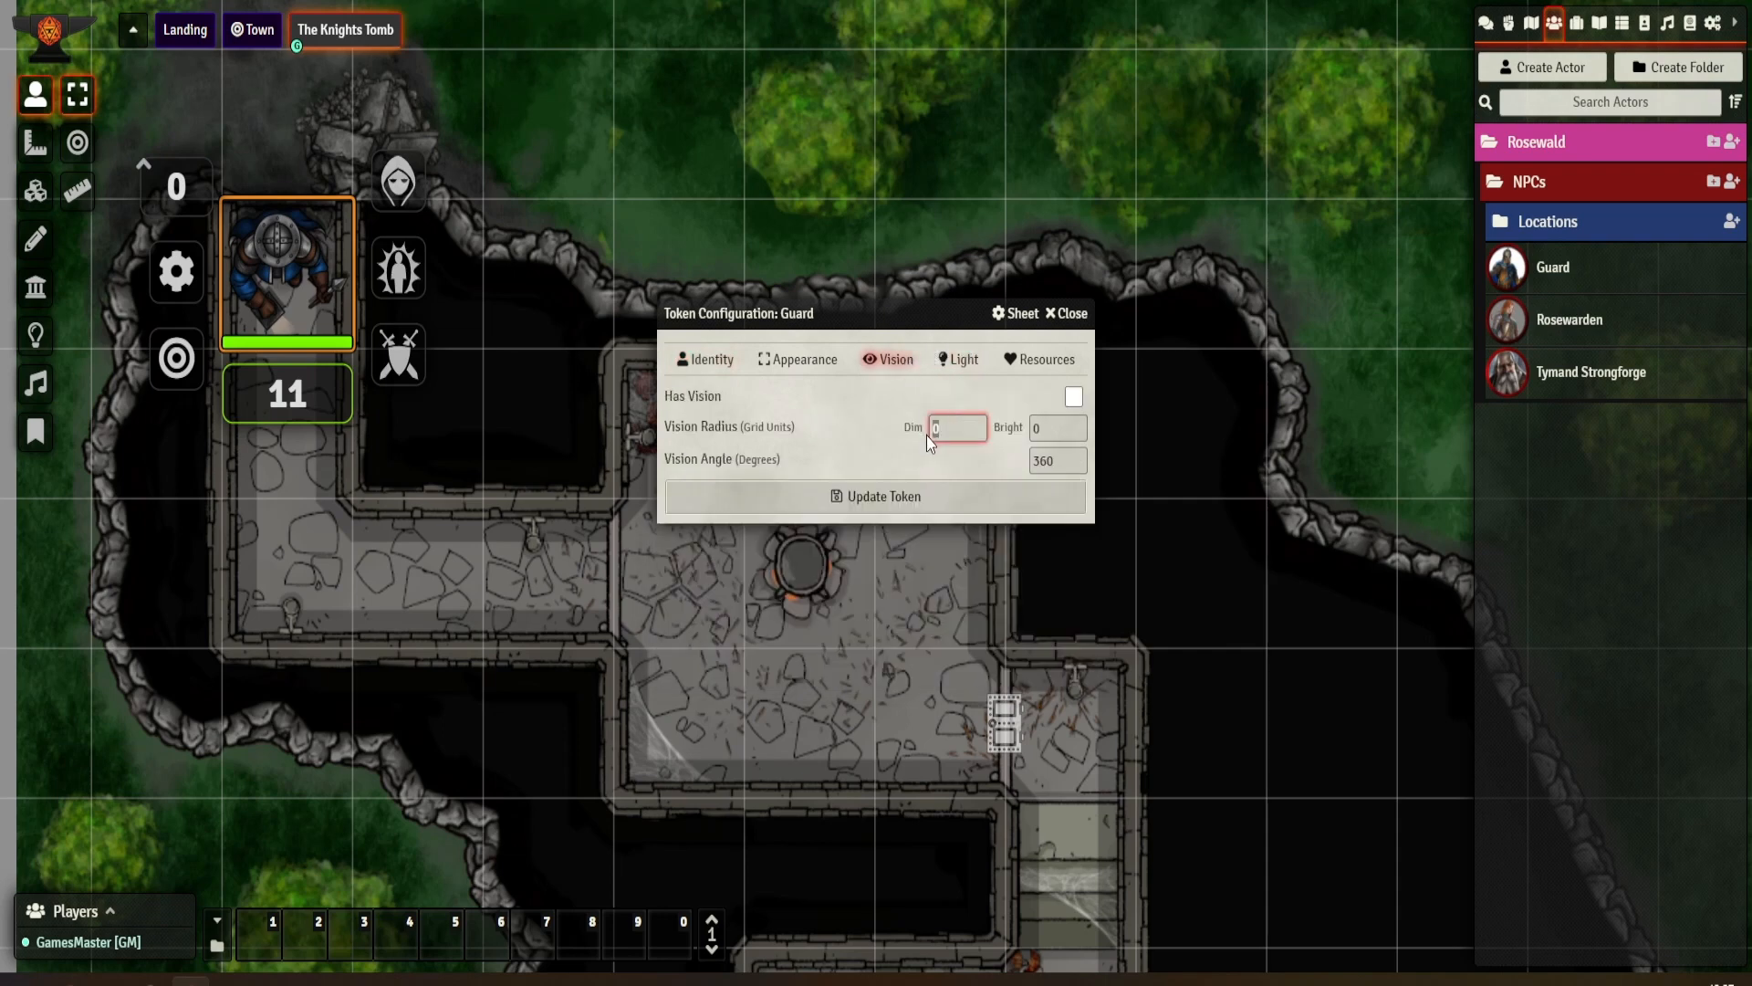
pyautogui.click(1073, 398)
pyautogui.click(949, 497)
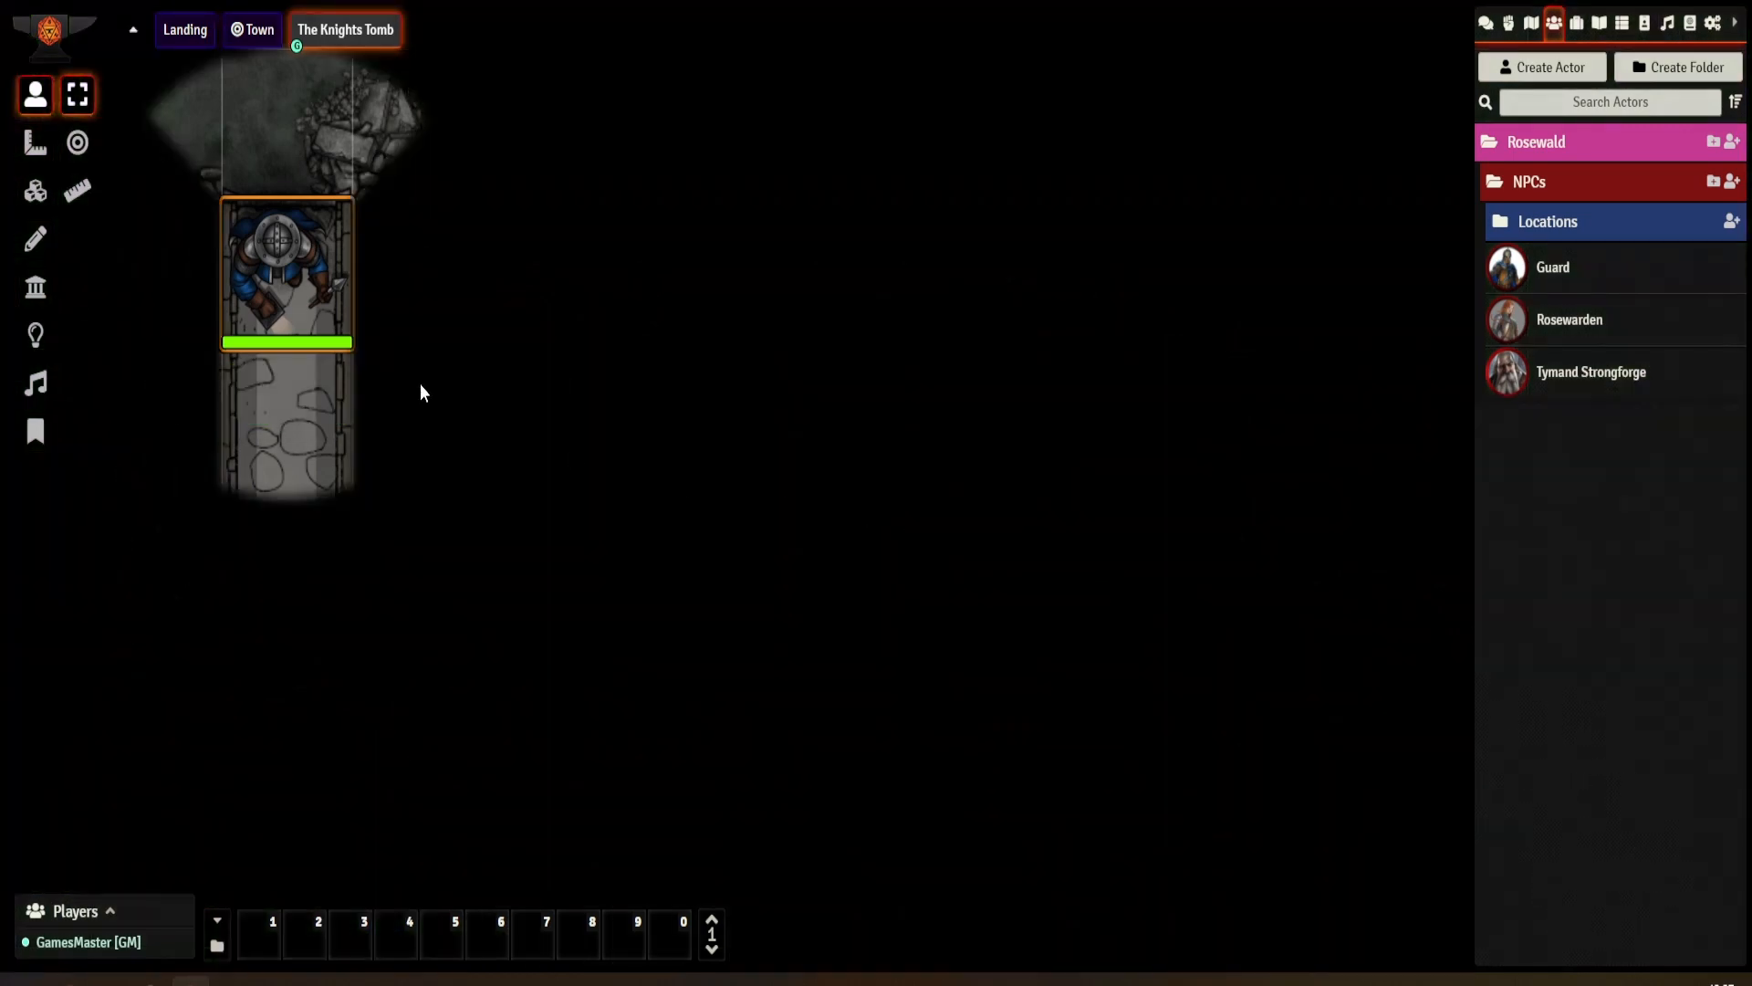
# - Test the outer walls by moving the Guard out of the entrance and along the tomb's west and south sides
pyautogui.moveTo(375, 289); pyautogui.dragTo(557, 597)
pyautogui.scroll(-4, 626, 347)
pyautogui.scroll(-5, 466, 416)
pyautogui.moveTo(600, 449); pyautogui.dragTo(601, 234)
pyautogui.moveTo(558, 393); pyautogui.dragTo(710, 400)
pyautogui.scroll(-9, 691, 228)
pyautogui.moveTo(674, 470); pyautogui.dragTo(616, 610)
pyautogui.moveTo(694, 438); pyautogui.dragTo(681, 172)
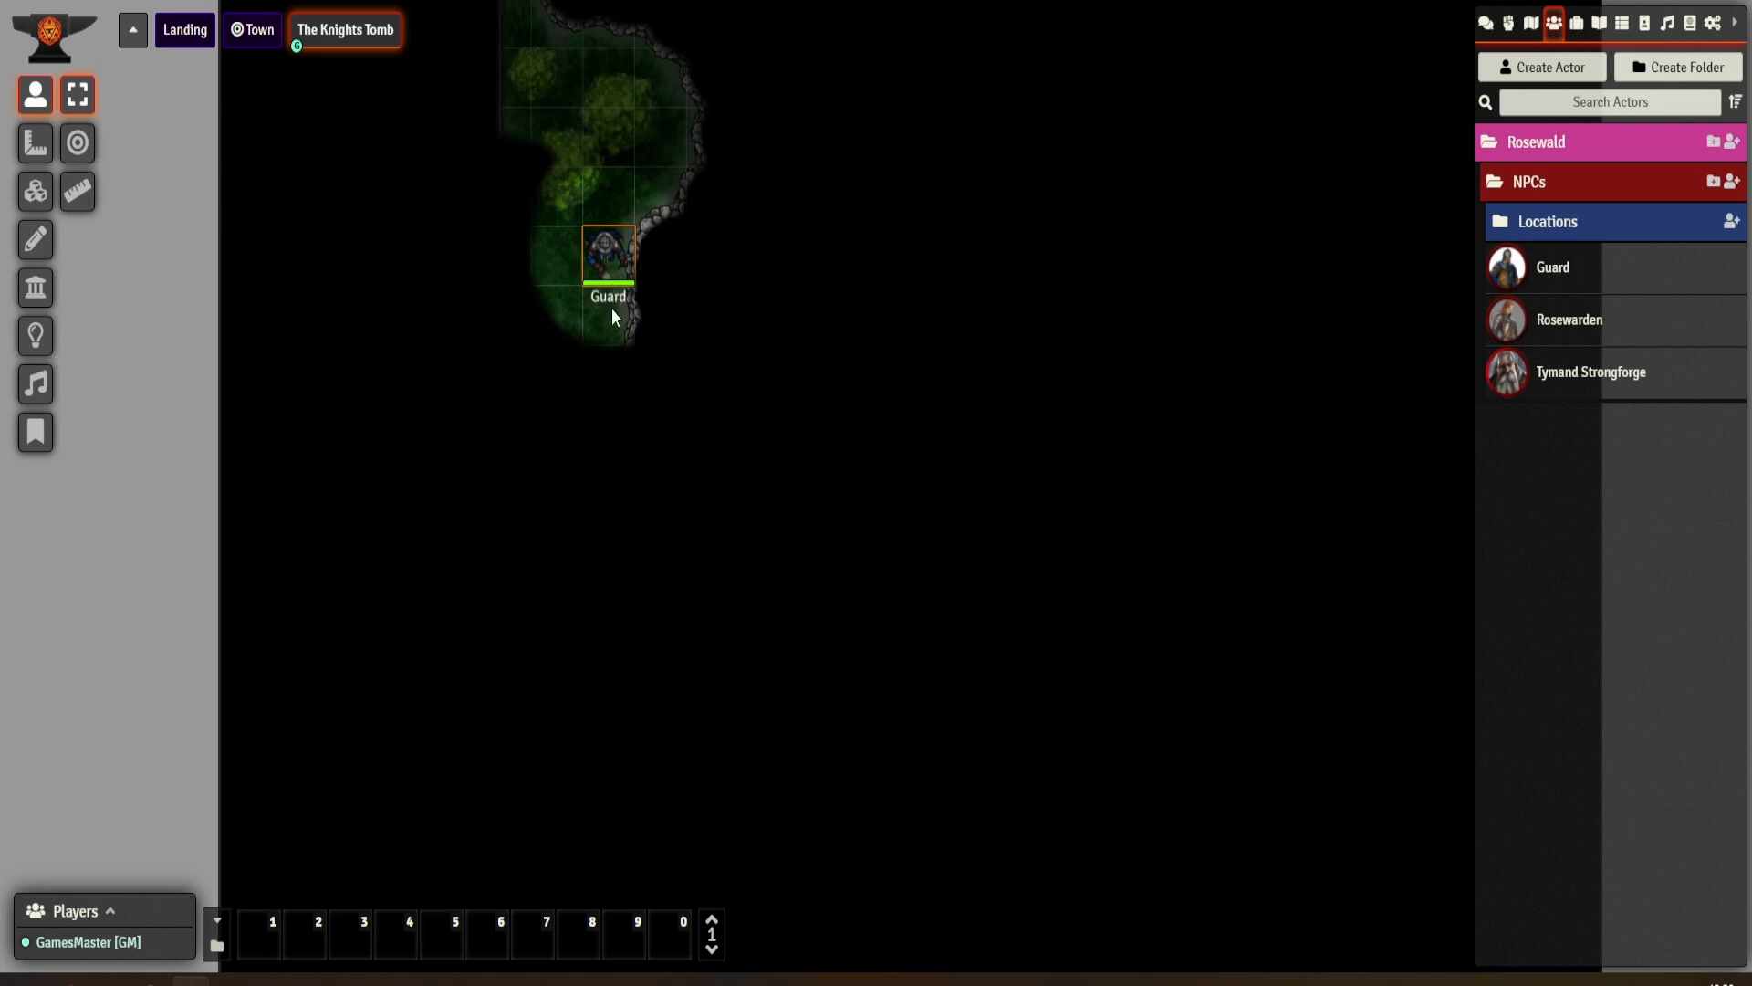
pyautogui.moveTo(609, 256); pyautogui.dragTo(602, 573)
pyautogui.click(591, 465)
pyautogui.moveTo(609, 511); pyautogui.dragTo(1093, 746)
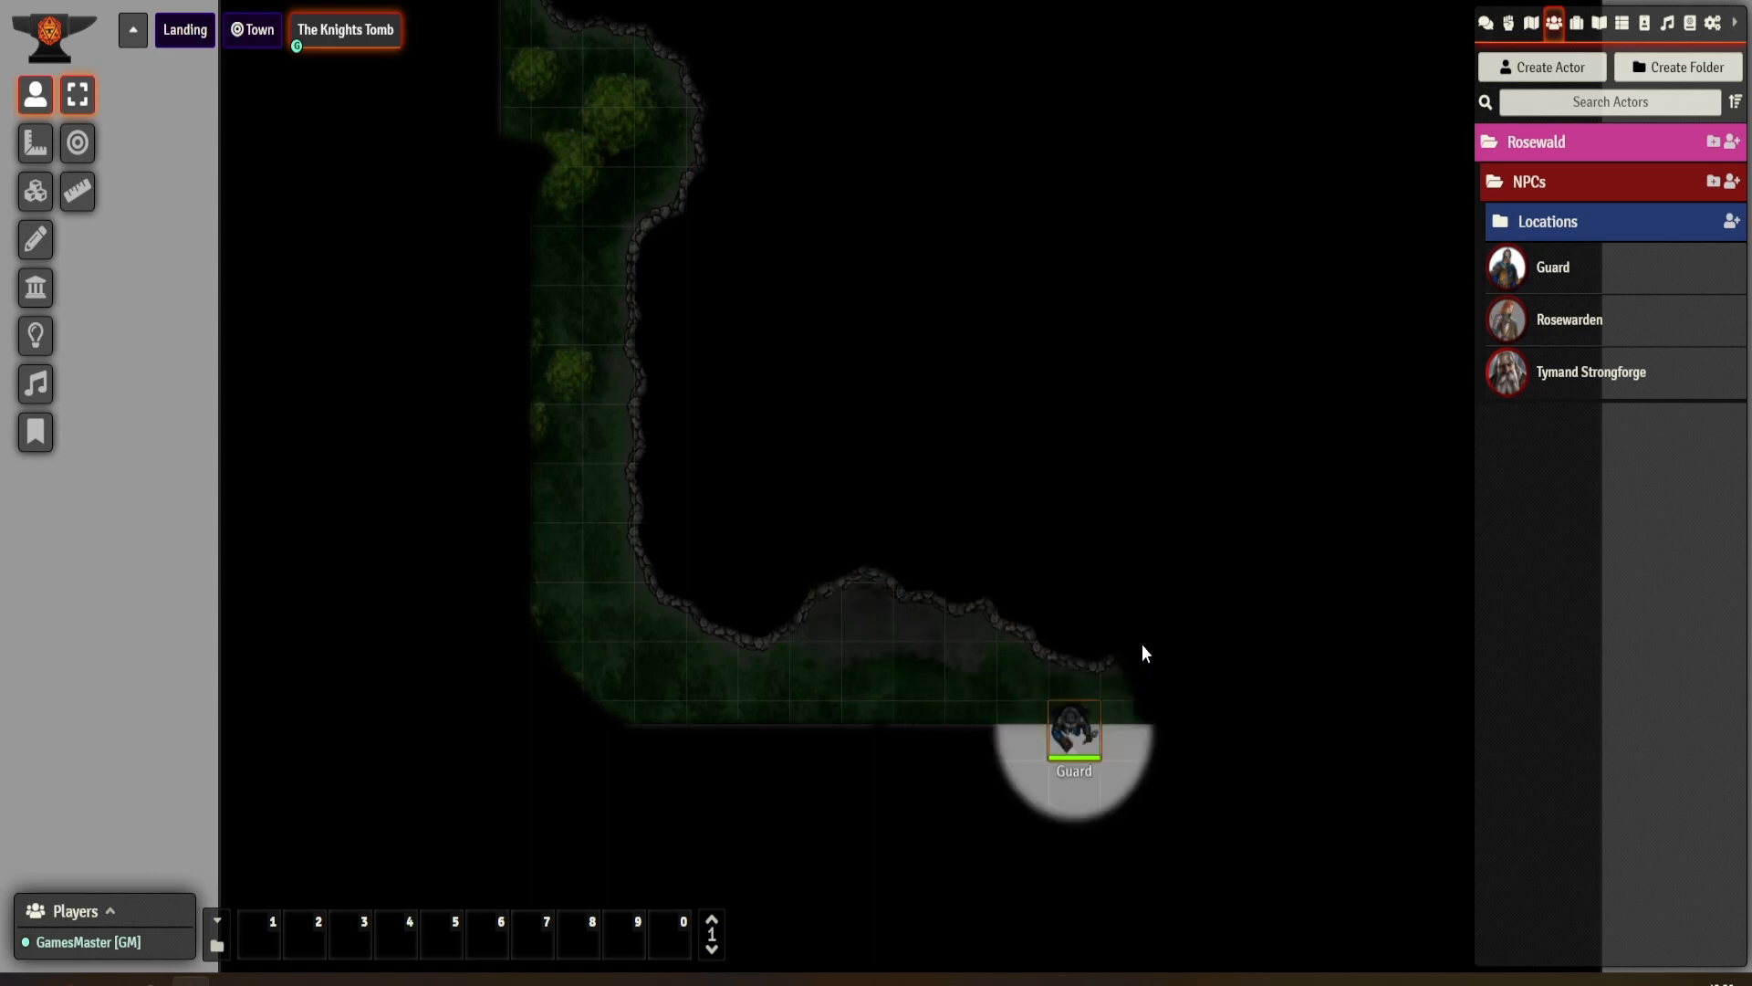
# - Move the Guard up the tomb's east side and around the north edge, back to the entrance corridor
pyautogui.moveTo(1118, 642); pyautogui.dragTo(716, 567)
pyautogui.moveTo(677, 656); pyautogui.dragTo(889, 544)
pyautogui.moveTo(889, 542); pyautogui.dragTo(901, 473)
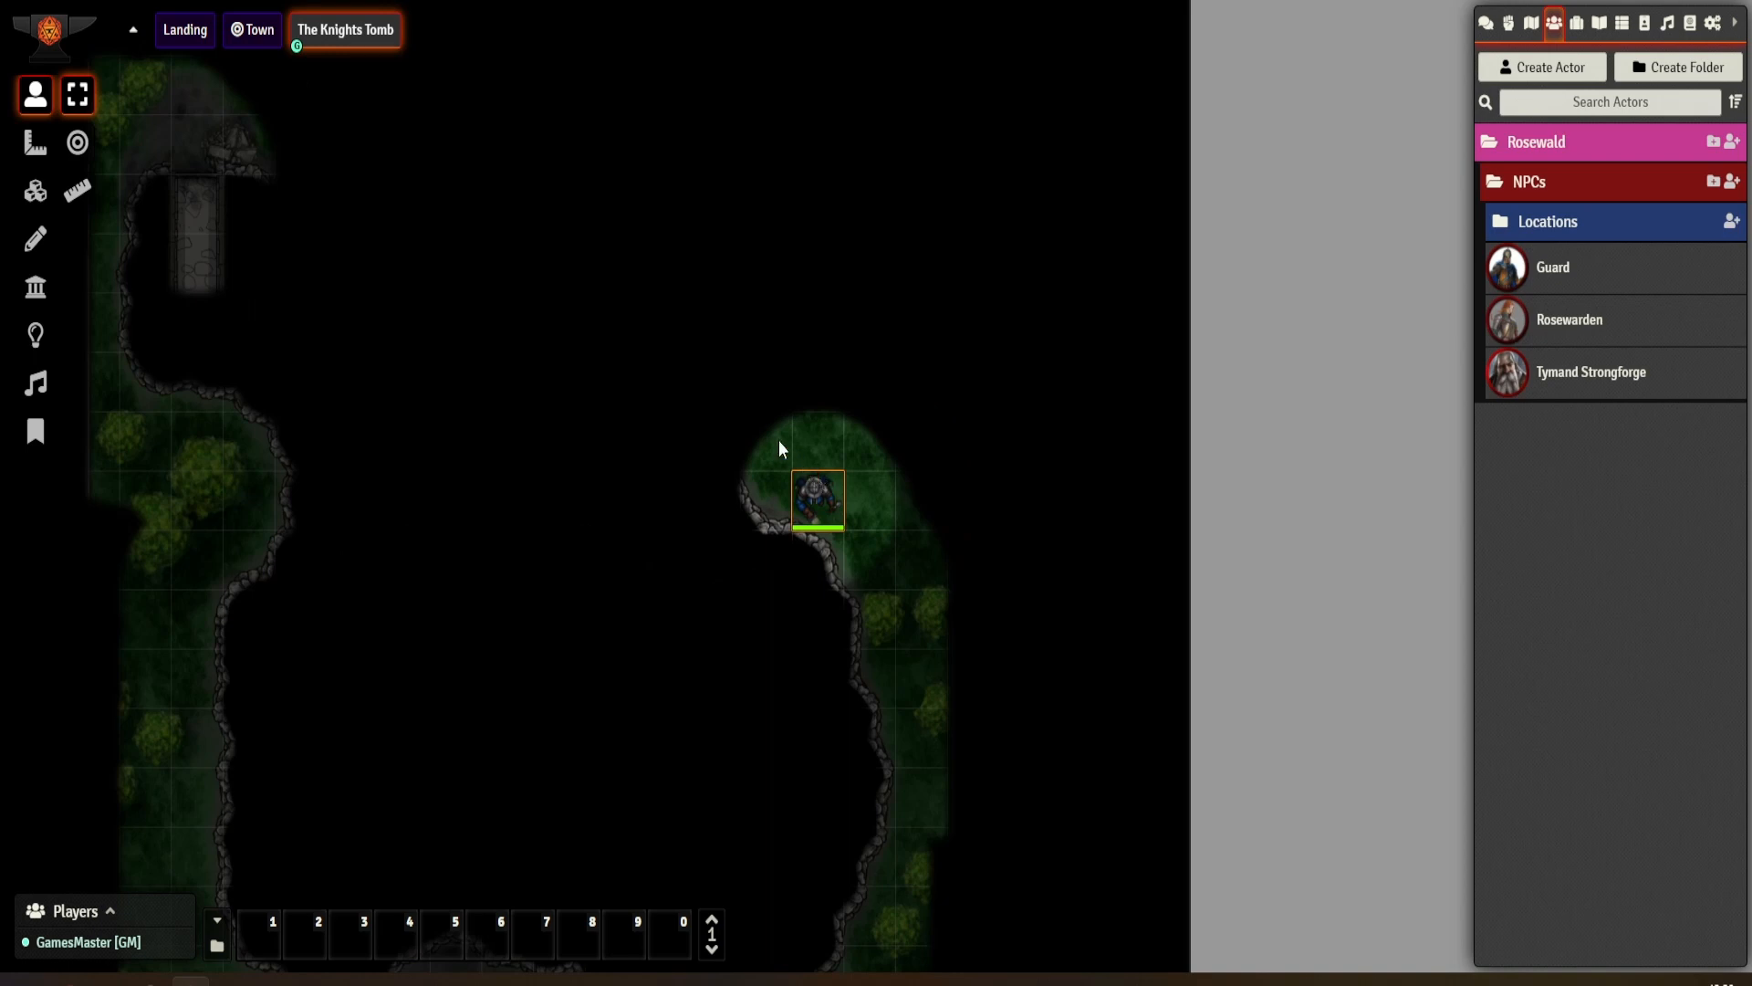
pyautogui.click(773, 425)
pyautogui.moveTo(818, 487); pyautogui.dragTo(936, 526)
pyautogui.moveTo(859, 461); pyautogui.dragTo(393, 371)
pyautogui.scroll(3, 463, 424)
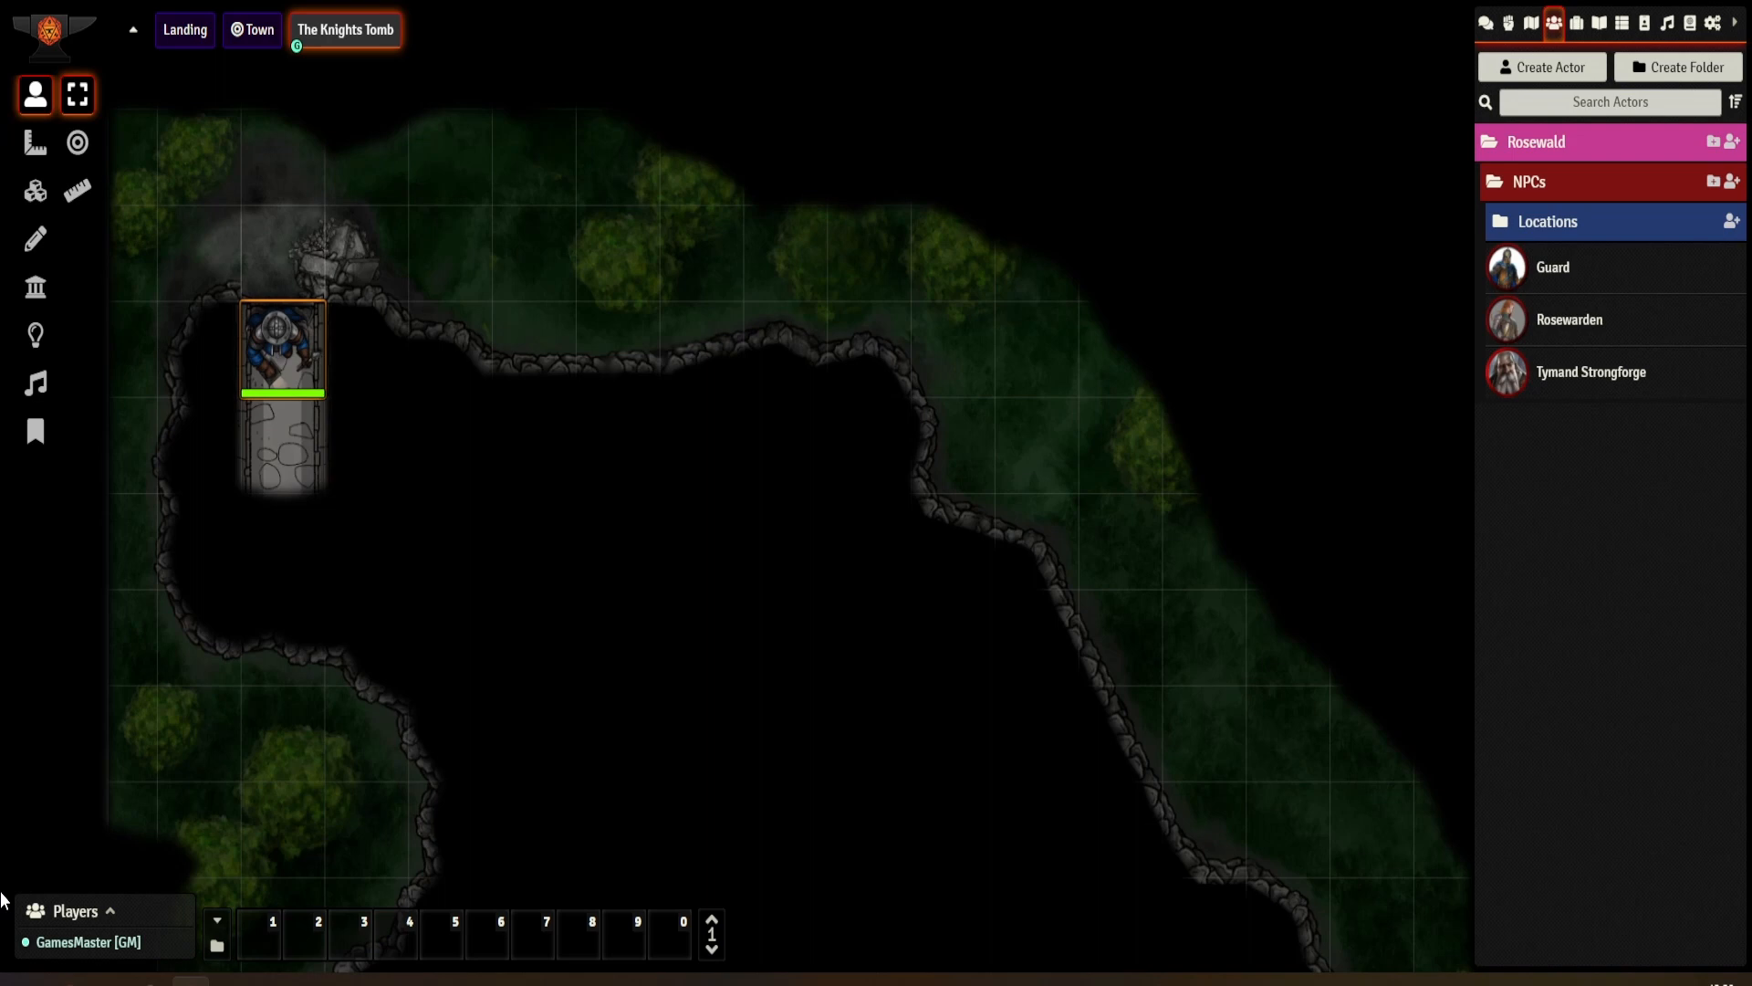
# - Walk the Guard through the entrance corridor into the brazier room, up to the door in its southeast corner
pyautogui.press('Up')
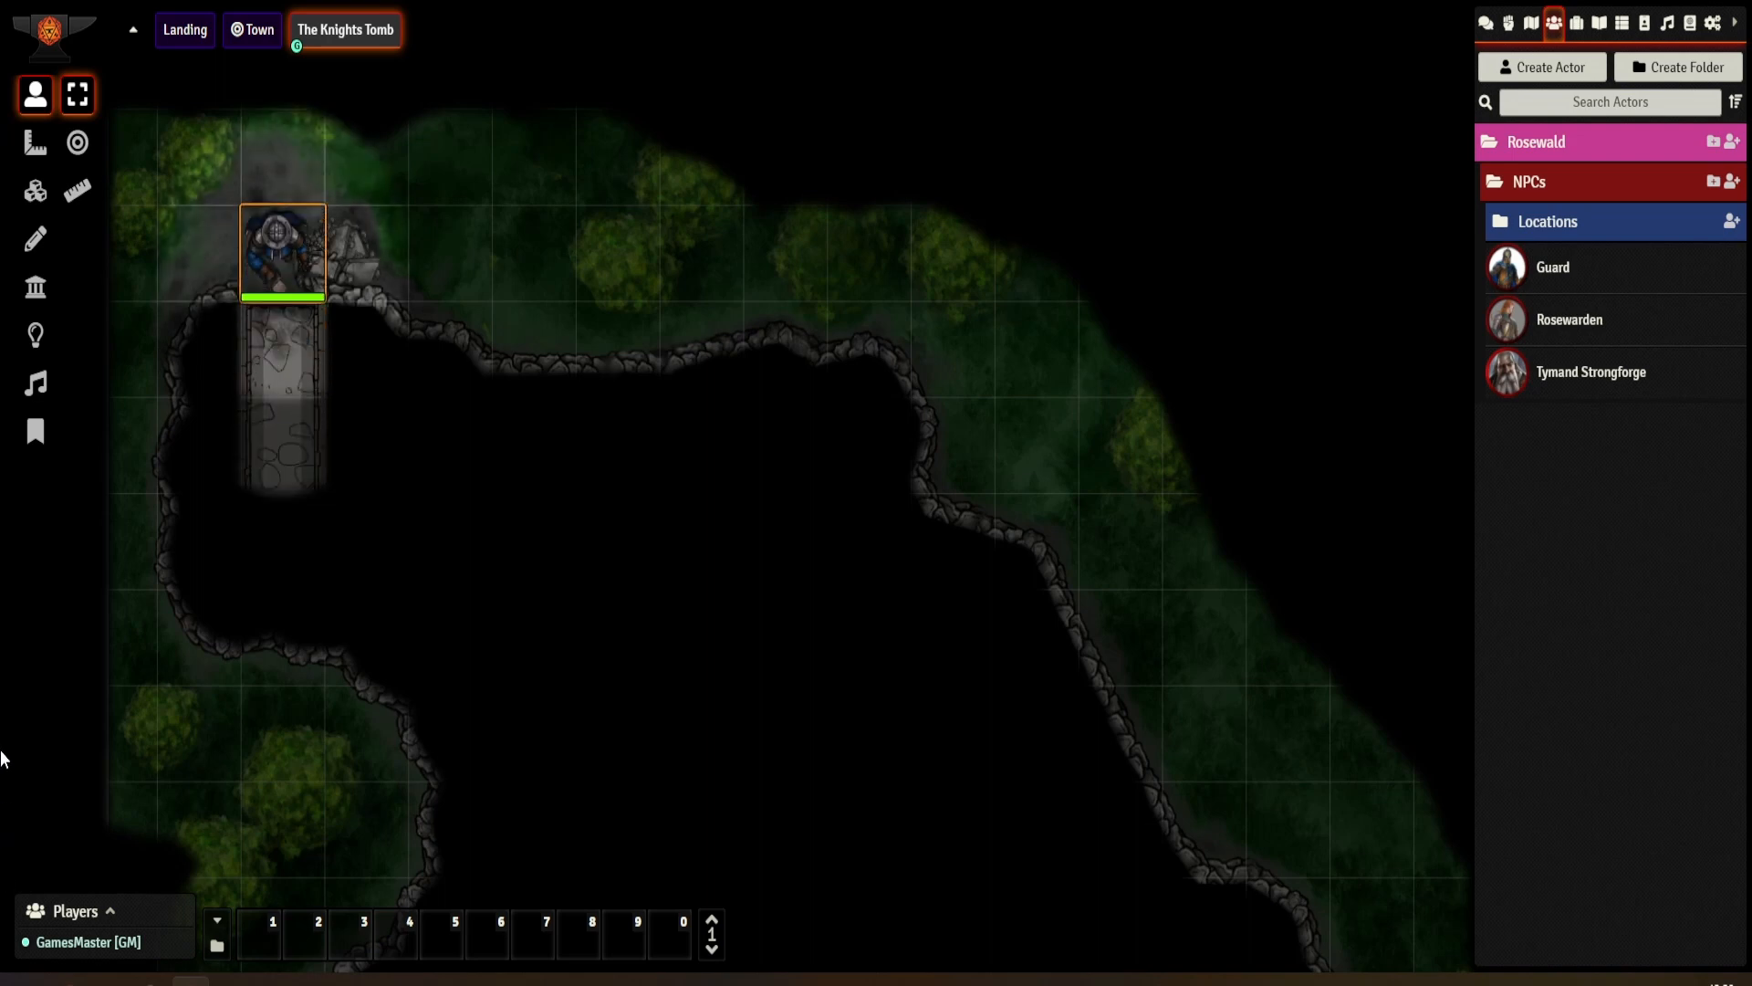
pyautogui.press('Down')
pyautogui.press('Down')
pyautogui.press('Down')
pyautogui.press('Right')
pyautogui.press('Right')
pyautogui.press('Right')
pyautogui.press('Right')
pyautogui.press('Right')
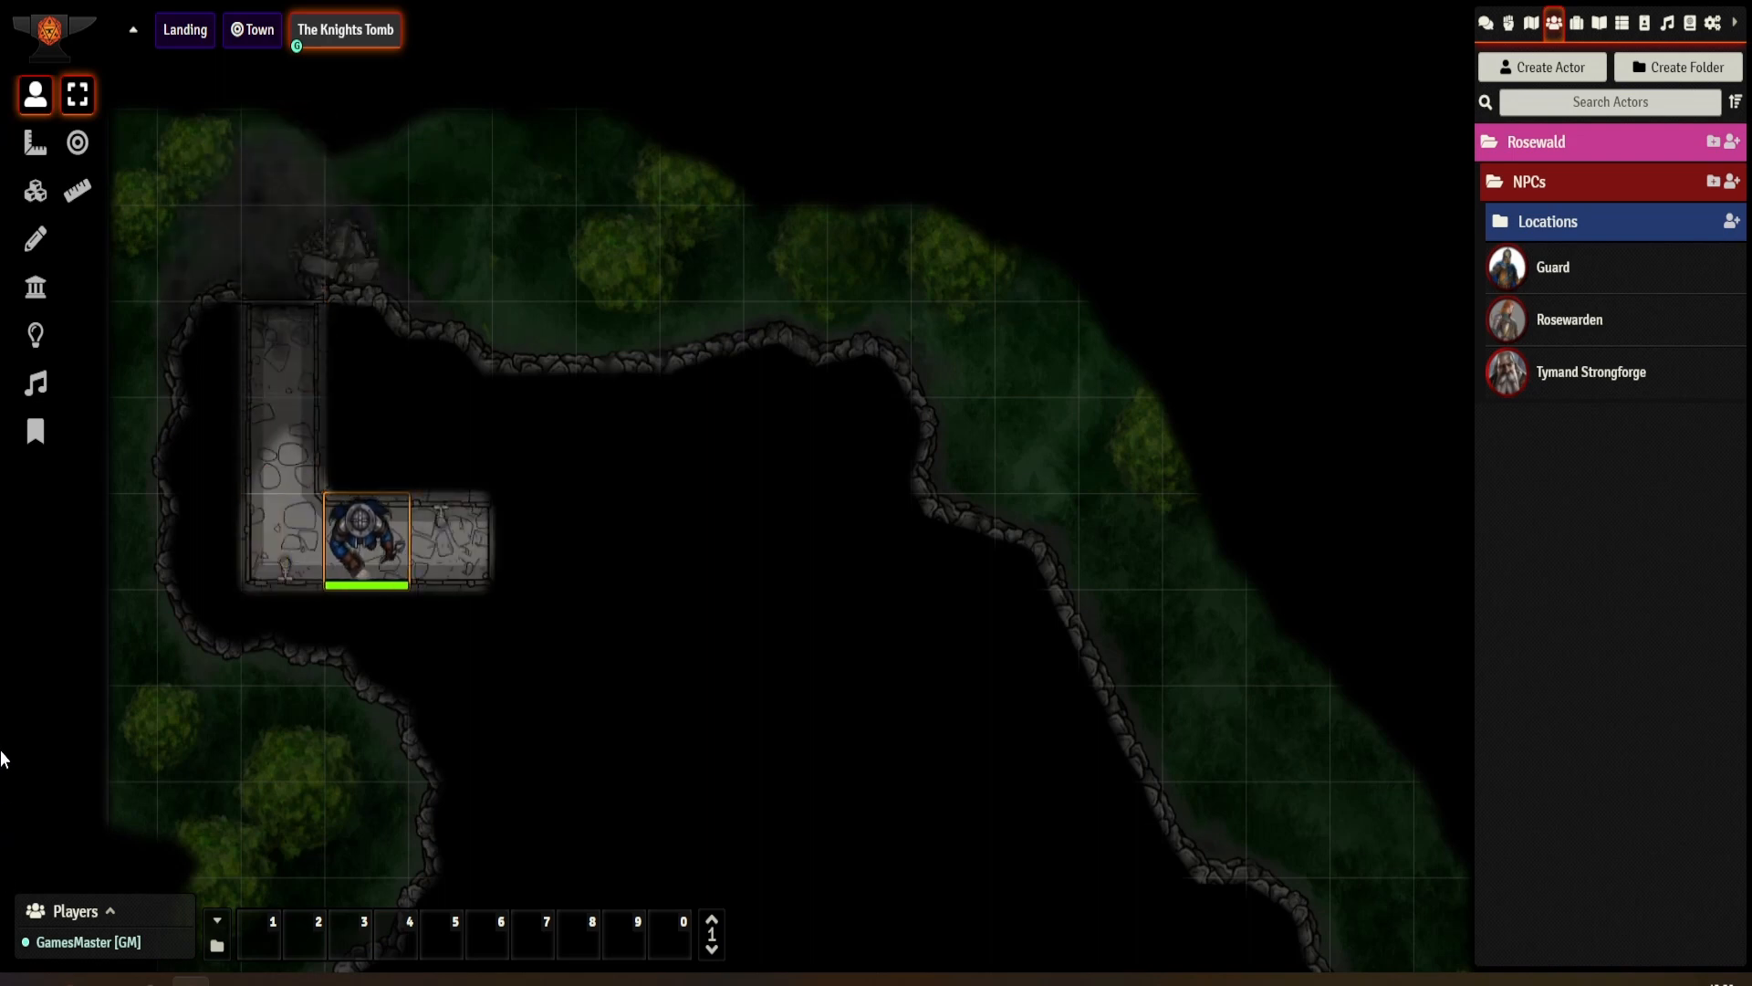
pyautogui.press('Down')
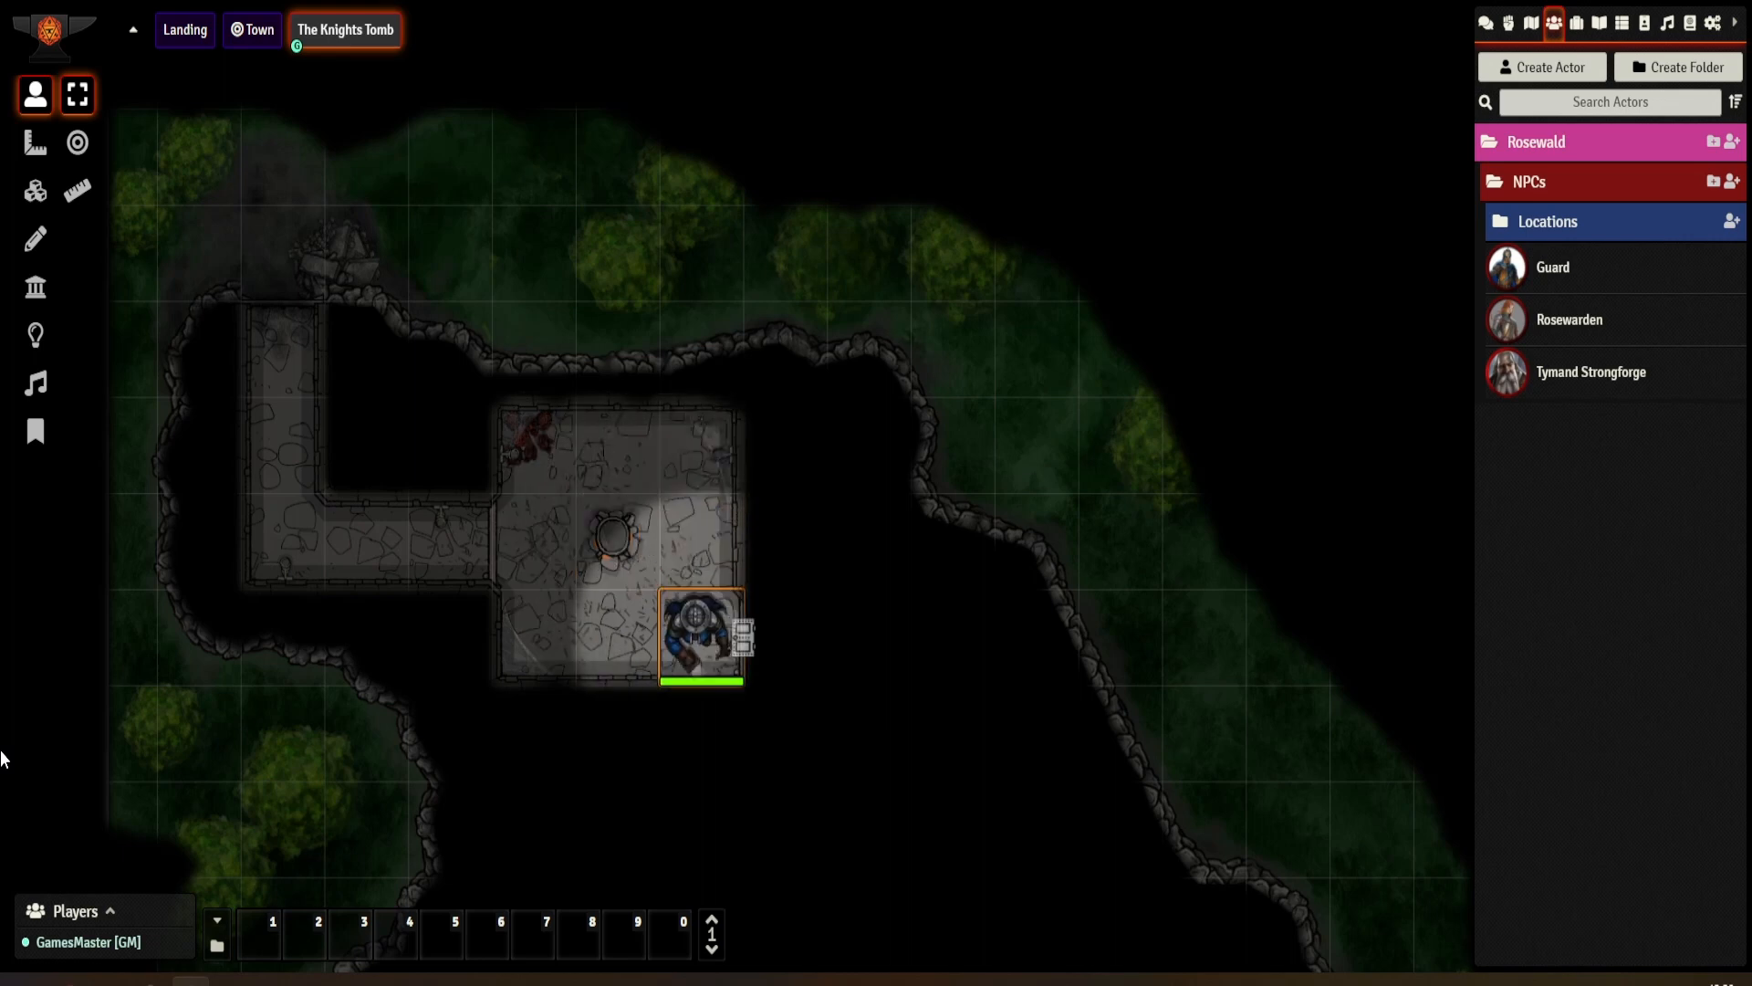
# - Open the brazier room's door and move the Guard through it down to the stair landing
pyautogui.click(743, 636)
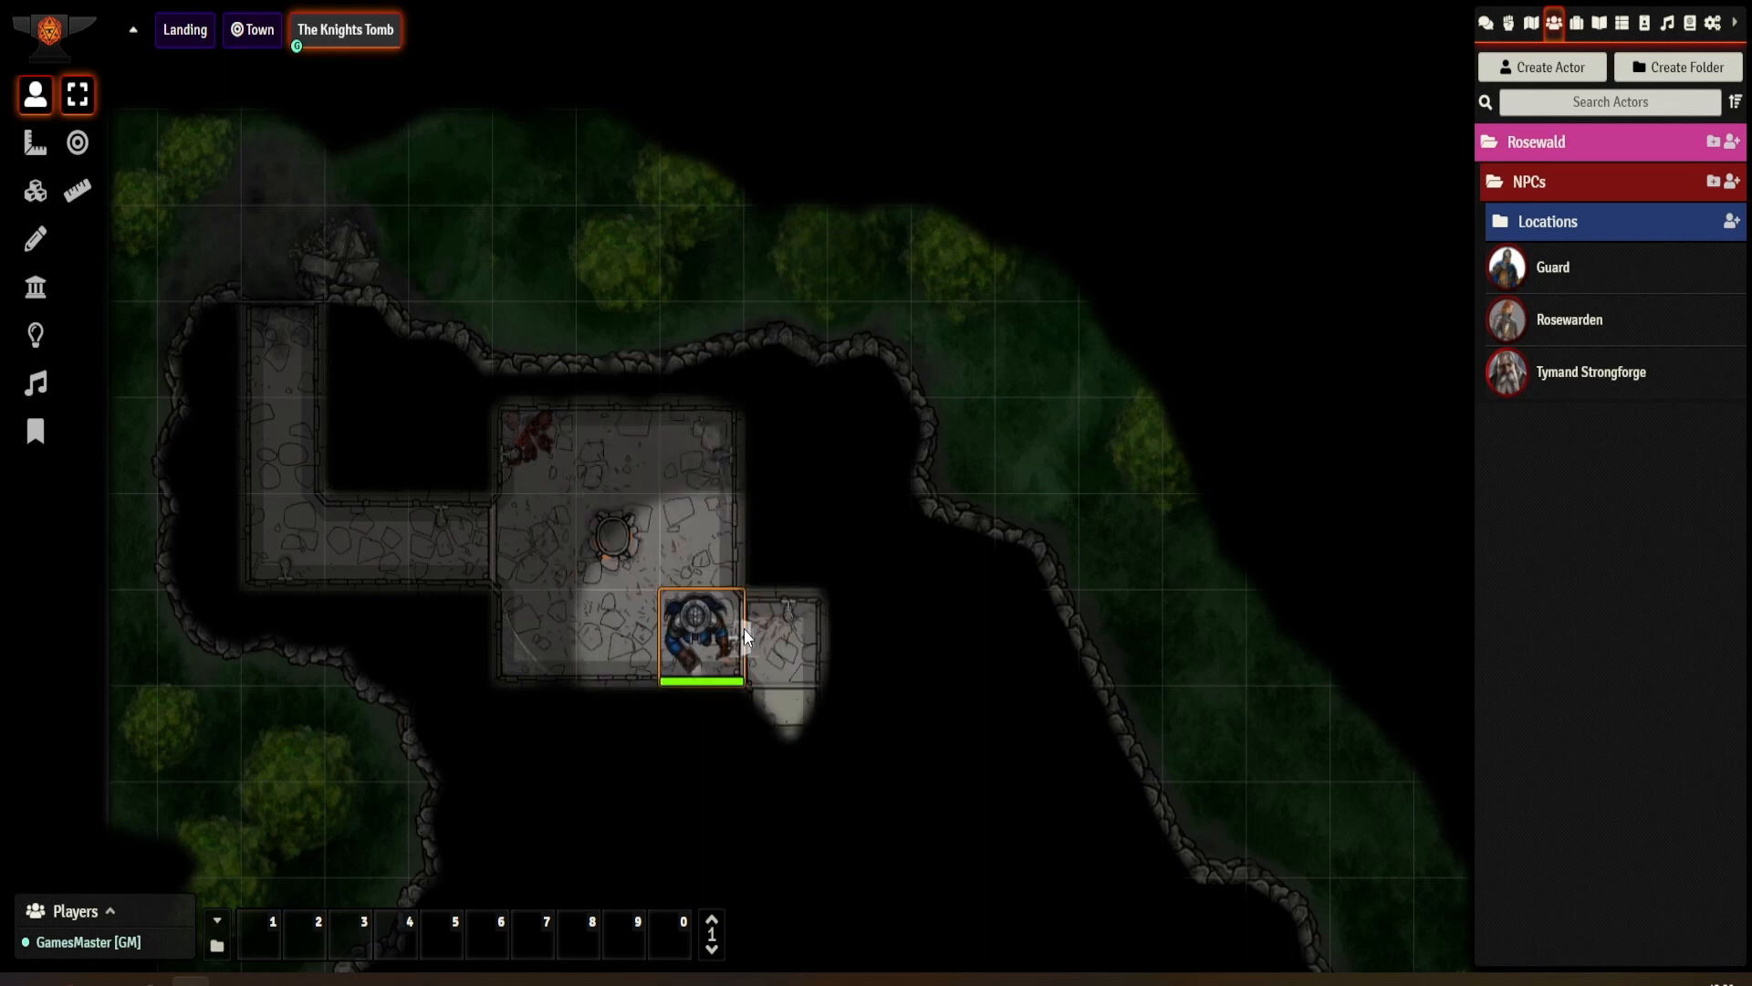
pyautogui.press('Right')
pyautogui.press('Down')
pyautogui.press('Down')
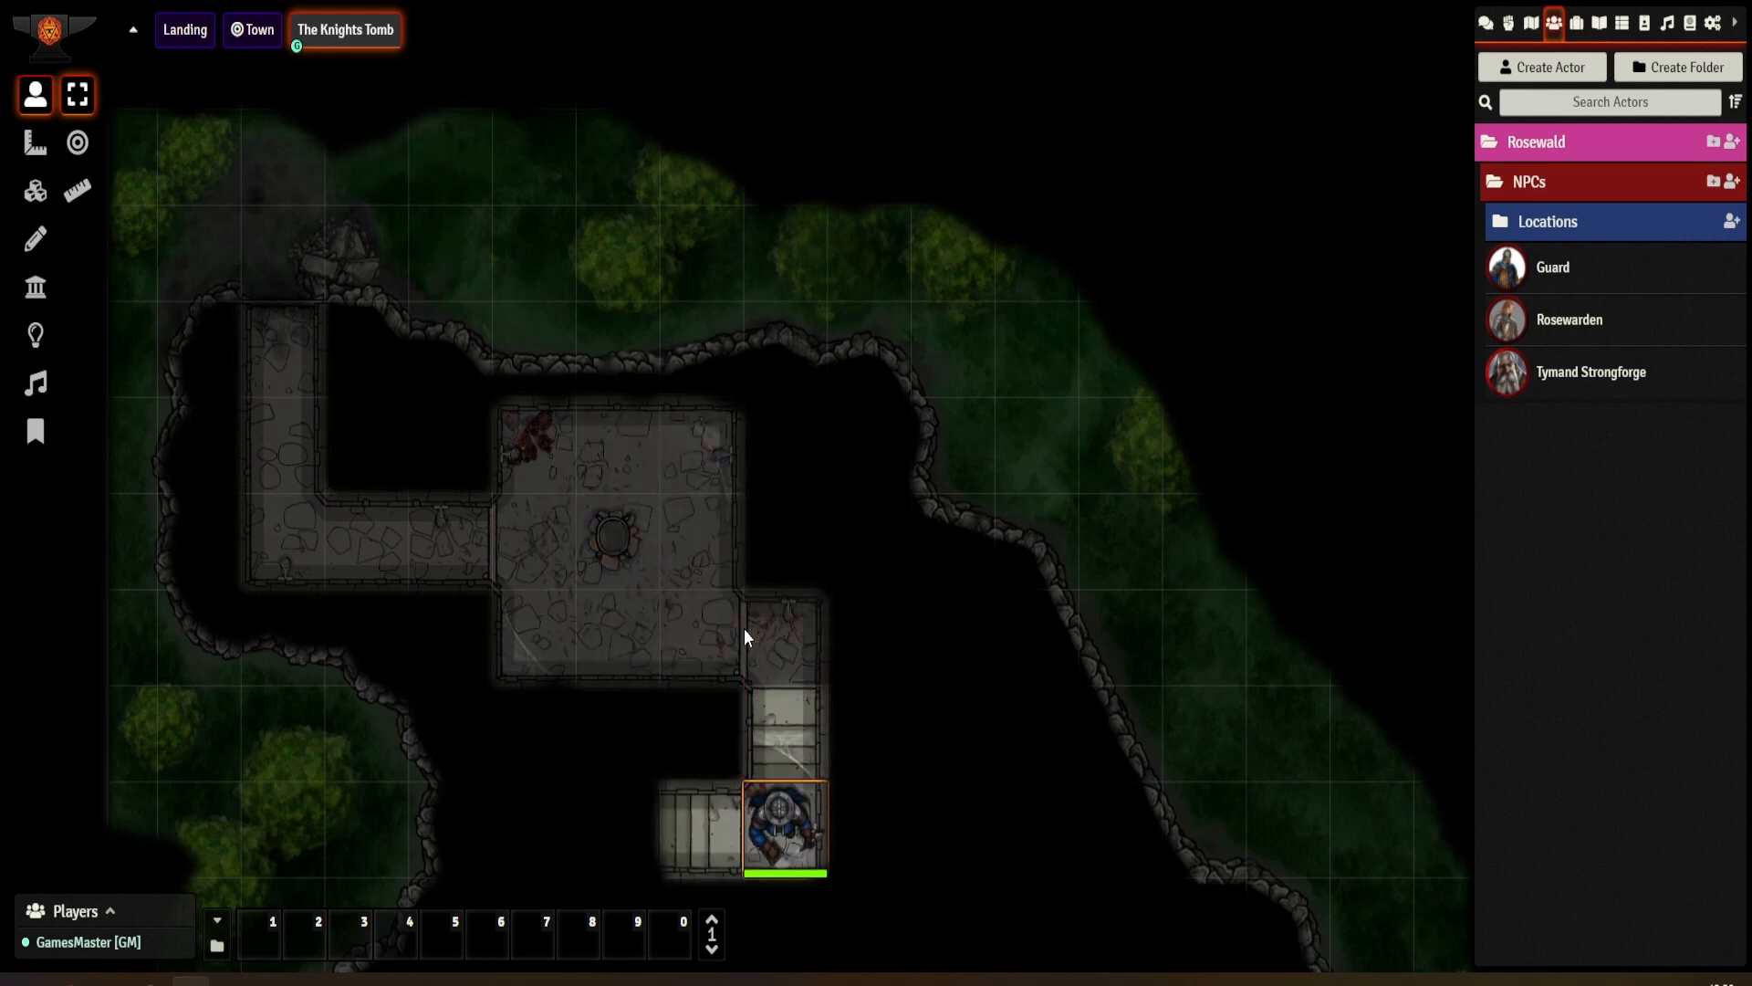
# - Walk the Guard from the stair landing along the passage into the middle of the pillared hall
pyautogui.press('Left')
pyautogui.press('Left')
pyautogui.press('Down')
pyautogui.press('Down')
pyautogui.press('Down')
pyautogui.press('Down')
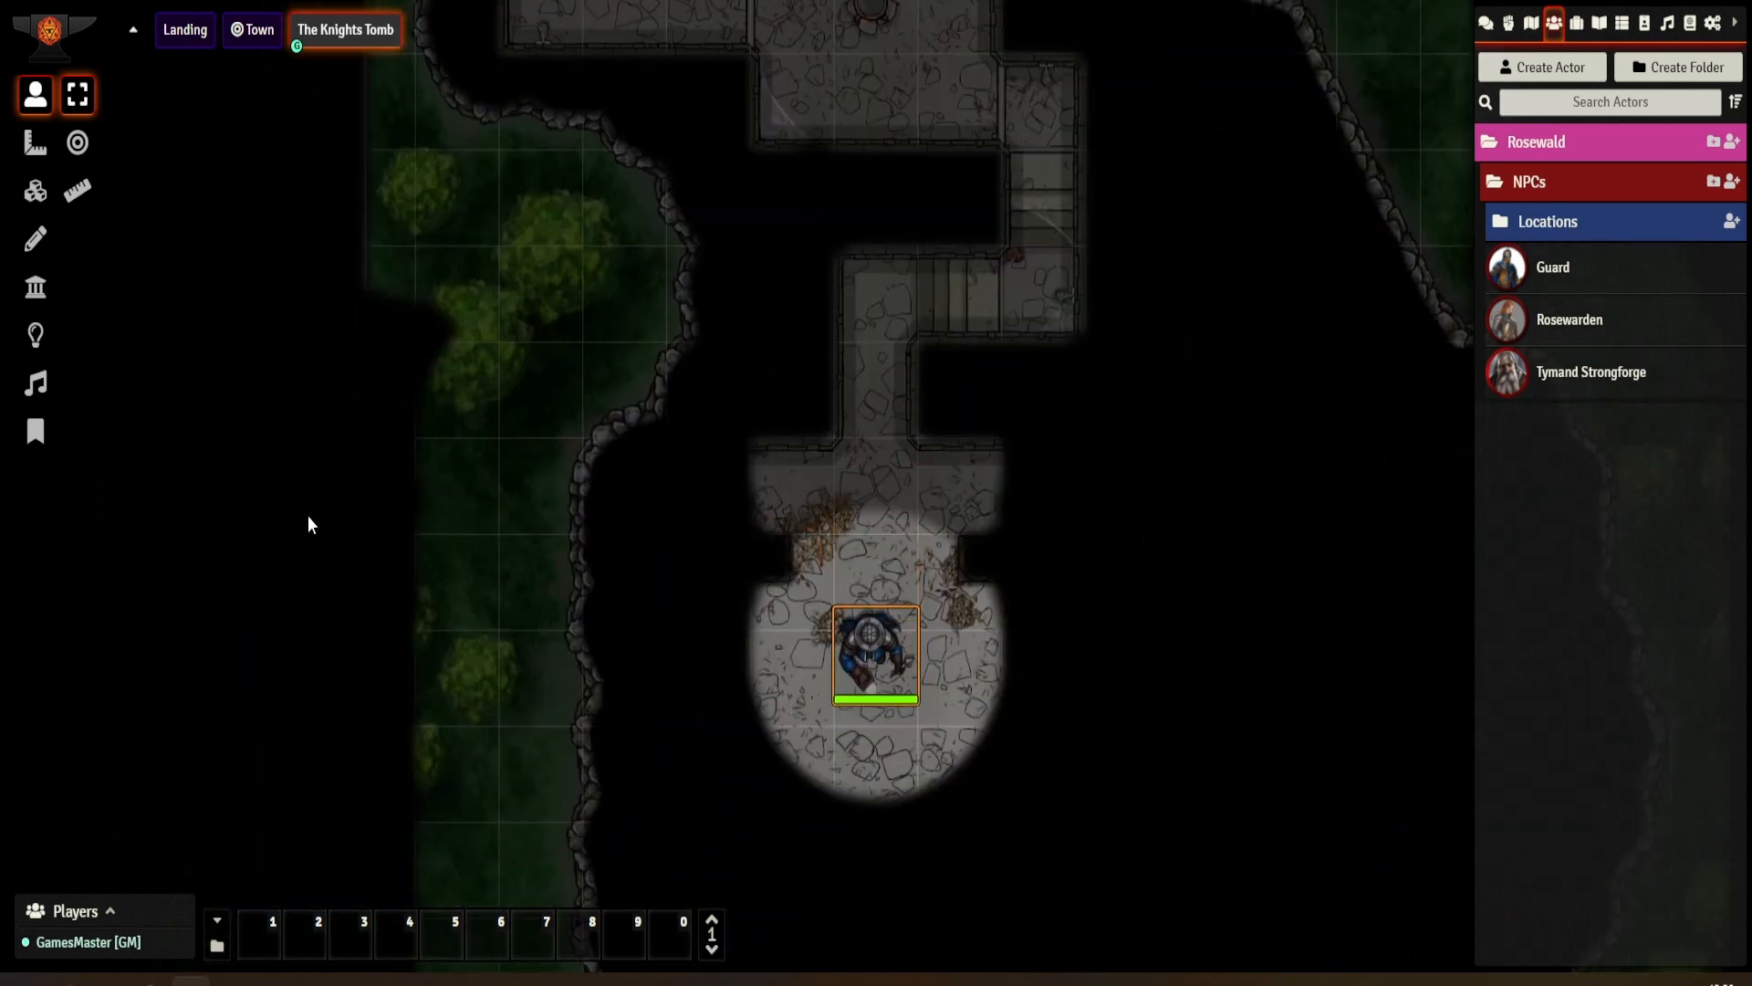
# - Move the Guard to the hall's west wall, then across to the secret door in the east wall
pyautogui.press('Left')
pyautogui.press('Left')
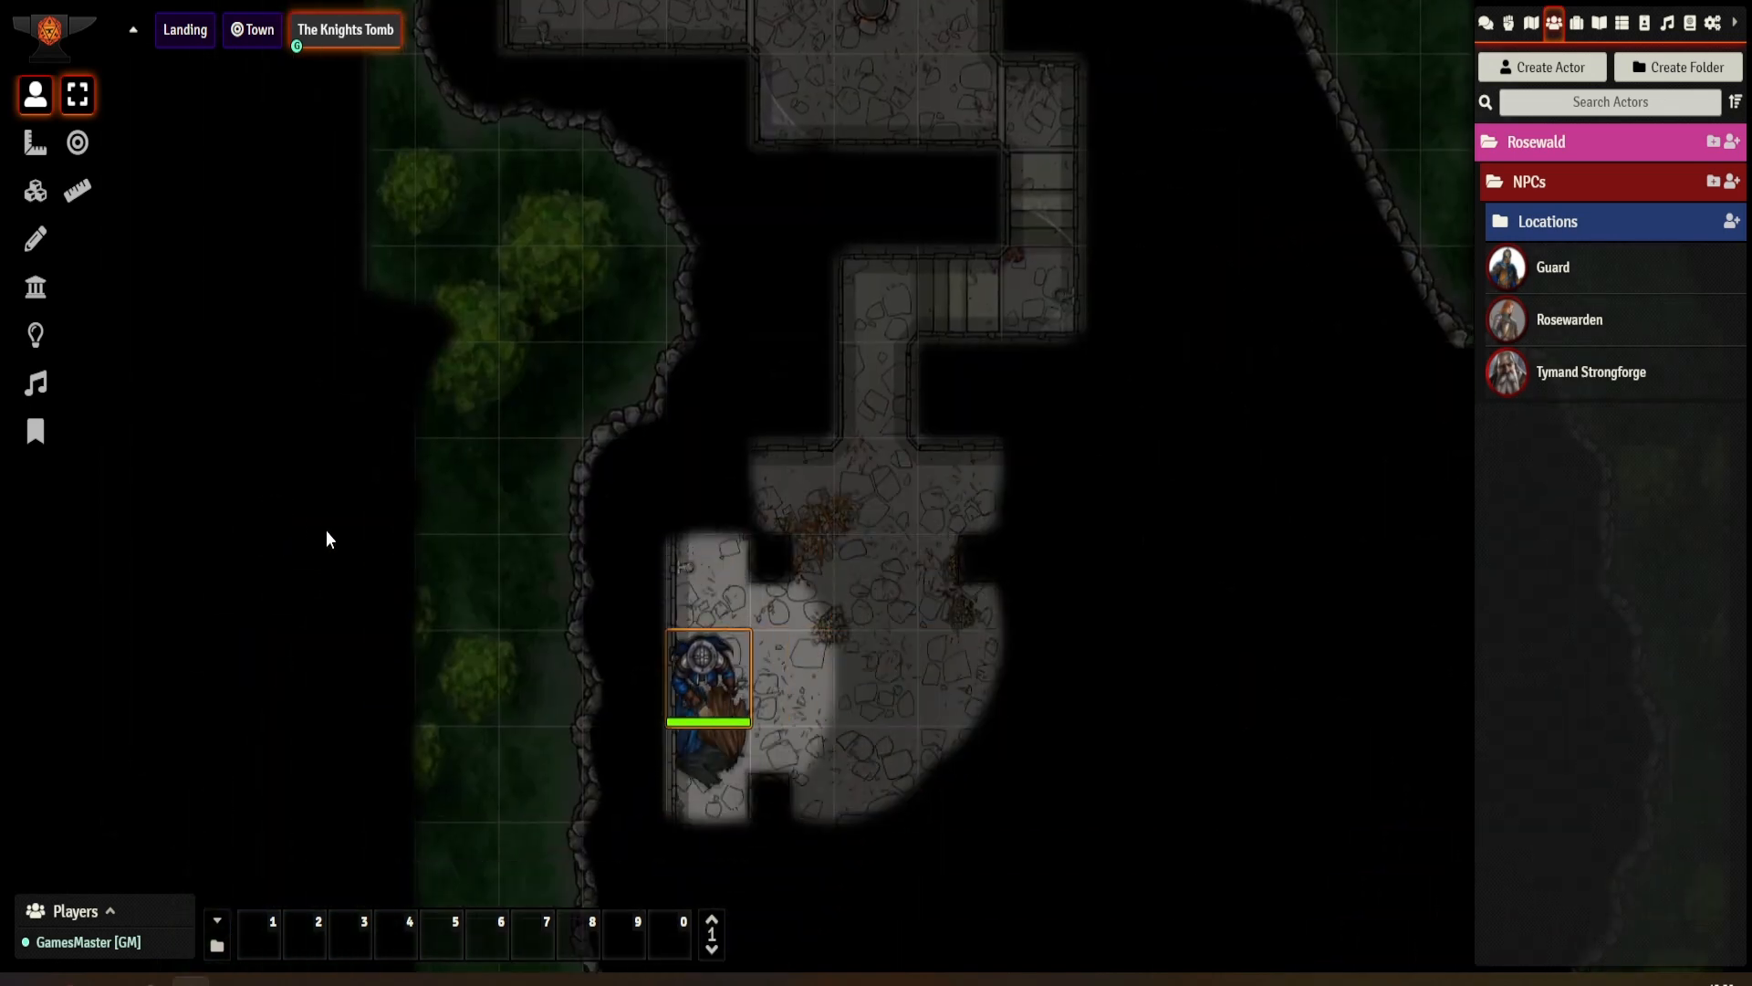
pyautogui.press('Right')
pyautogui.press('Right')
pyautogui.press('Right')
pyautogui.press('Right')
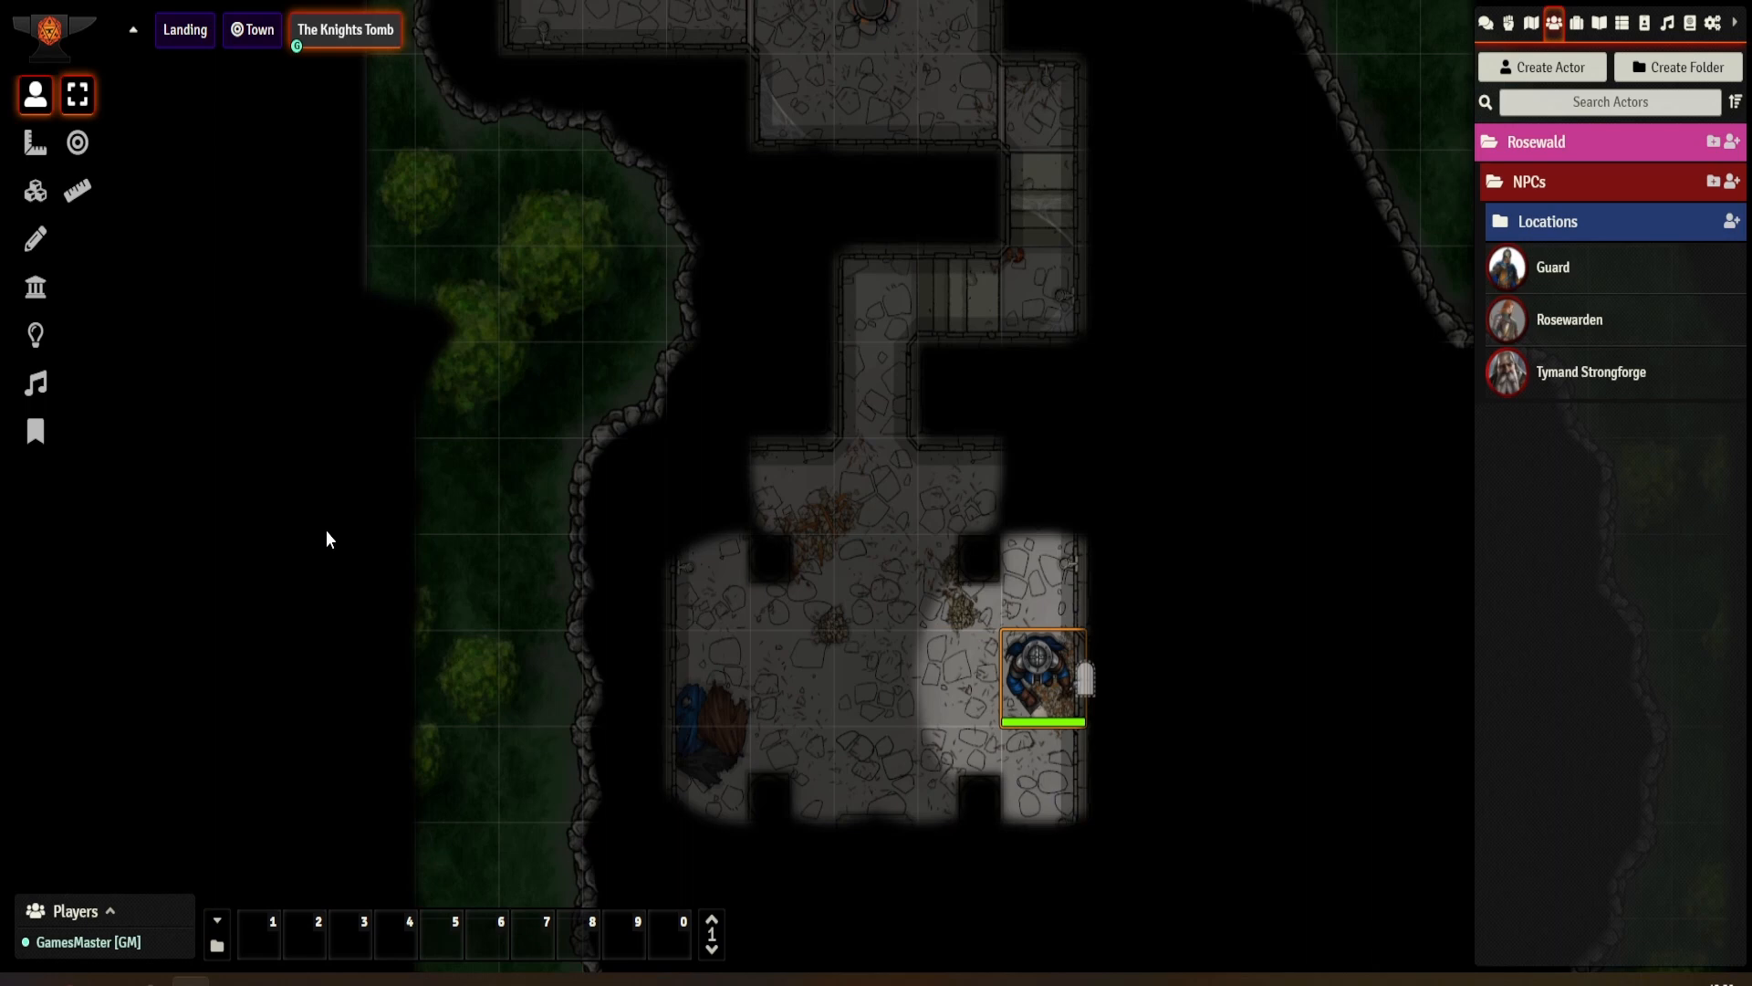
# - Move the Guard to the square just east of the statue to check the view past its terrain walls
pyautogui.press('Down')
pyautogui.press('Down')
pyautogui.press('Left')
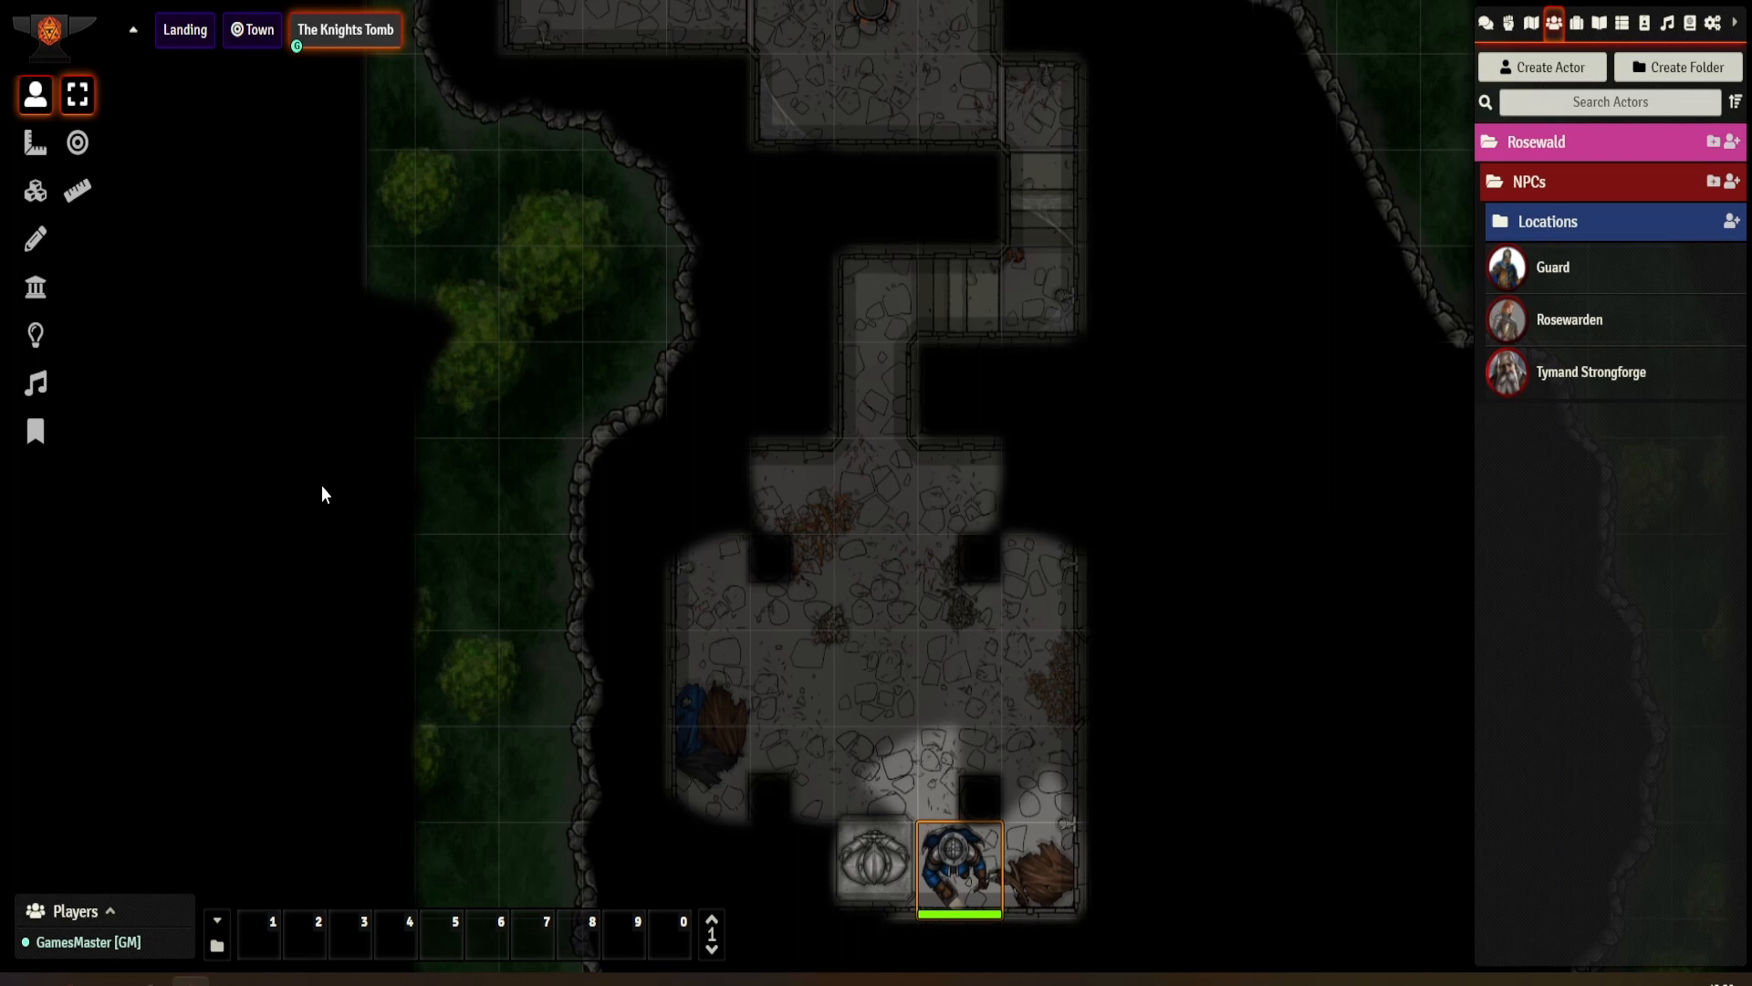
# - Walk the Guard back around the pillars and across the hall to its southwest corner
pyautogui.press('Right')
pyautogui.press('Up')
pyautogui.press('Up')
pyautogui.press('Left')
pyautogui.press('Left')
pyautogui.press('Left')
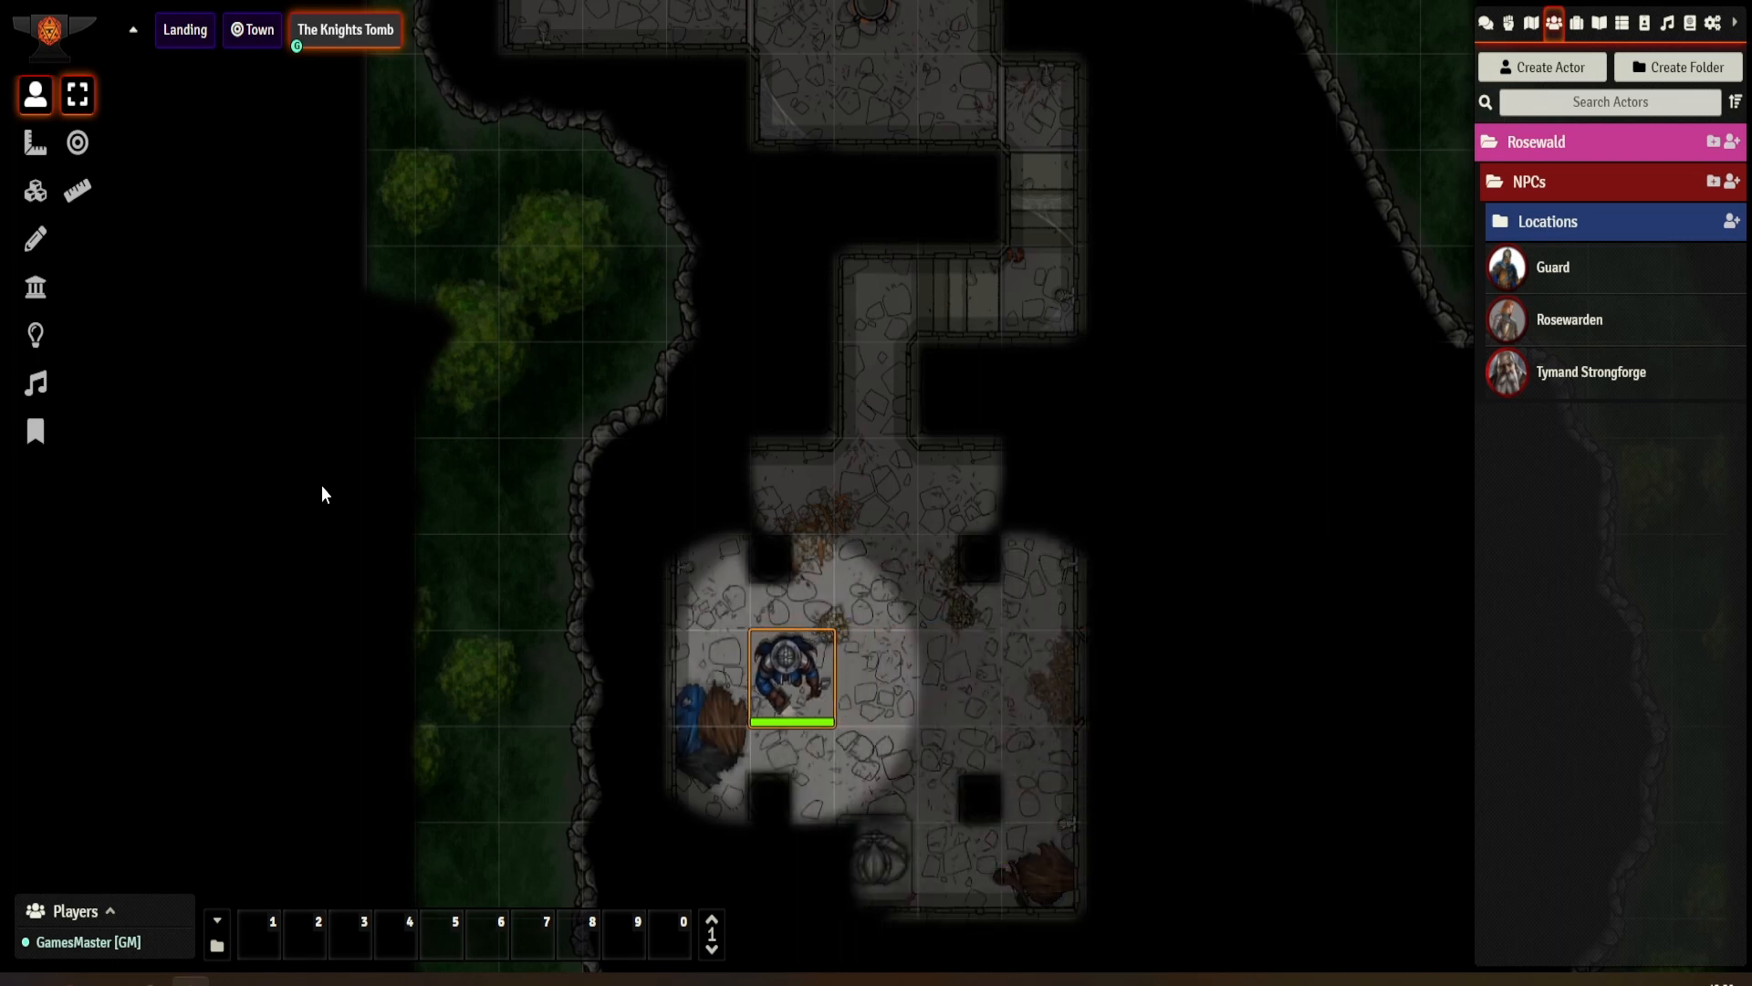
pyautogui.press('Left')
pyautogui.press('Down')
pyautogui.press('Down')
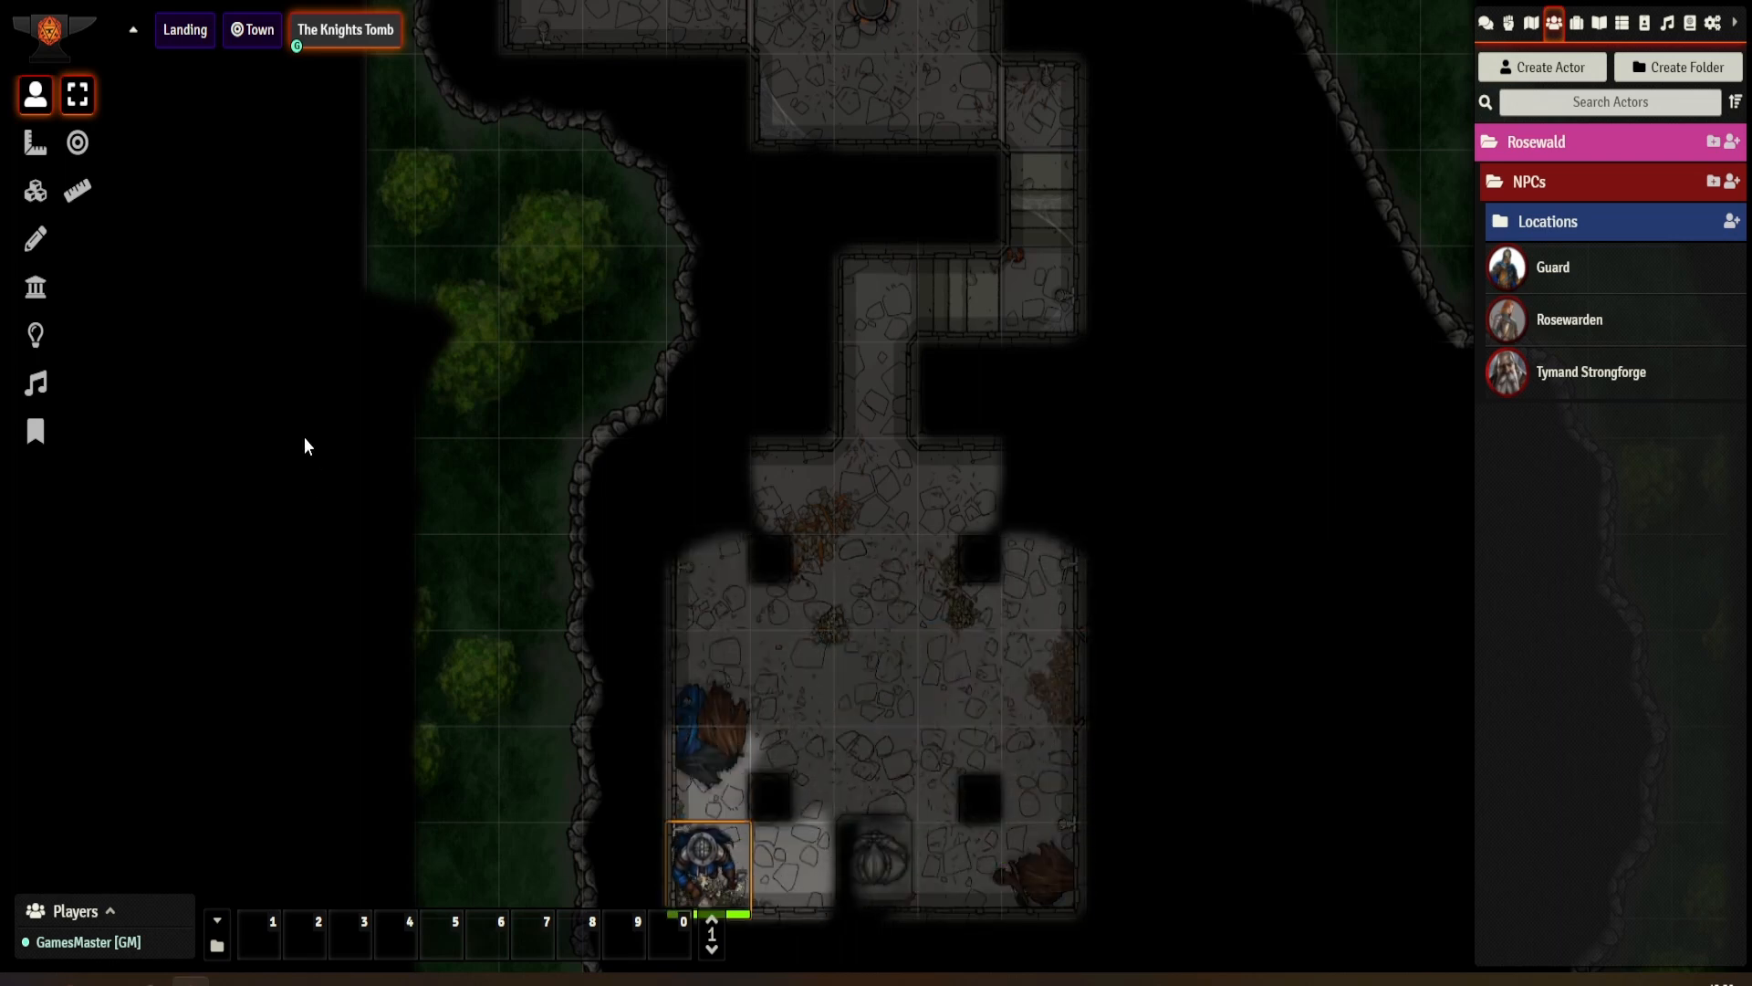
# - Explore the hall's west side up to the northwest corner, then return the Guard to the middle
pyautogui.press('Up')
pyautogui.press('Up')
pyautogui.press('Up')
pyautogui.press('Up')
pyautogui.press('Down')
pyautogui.press('Down')
pyautogui.press('Right')
pyautogui.press('Right')
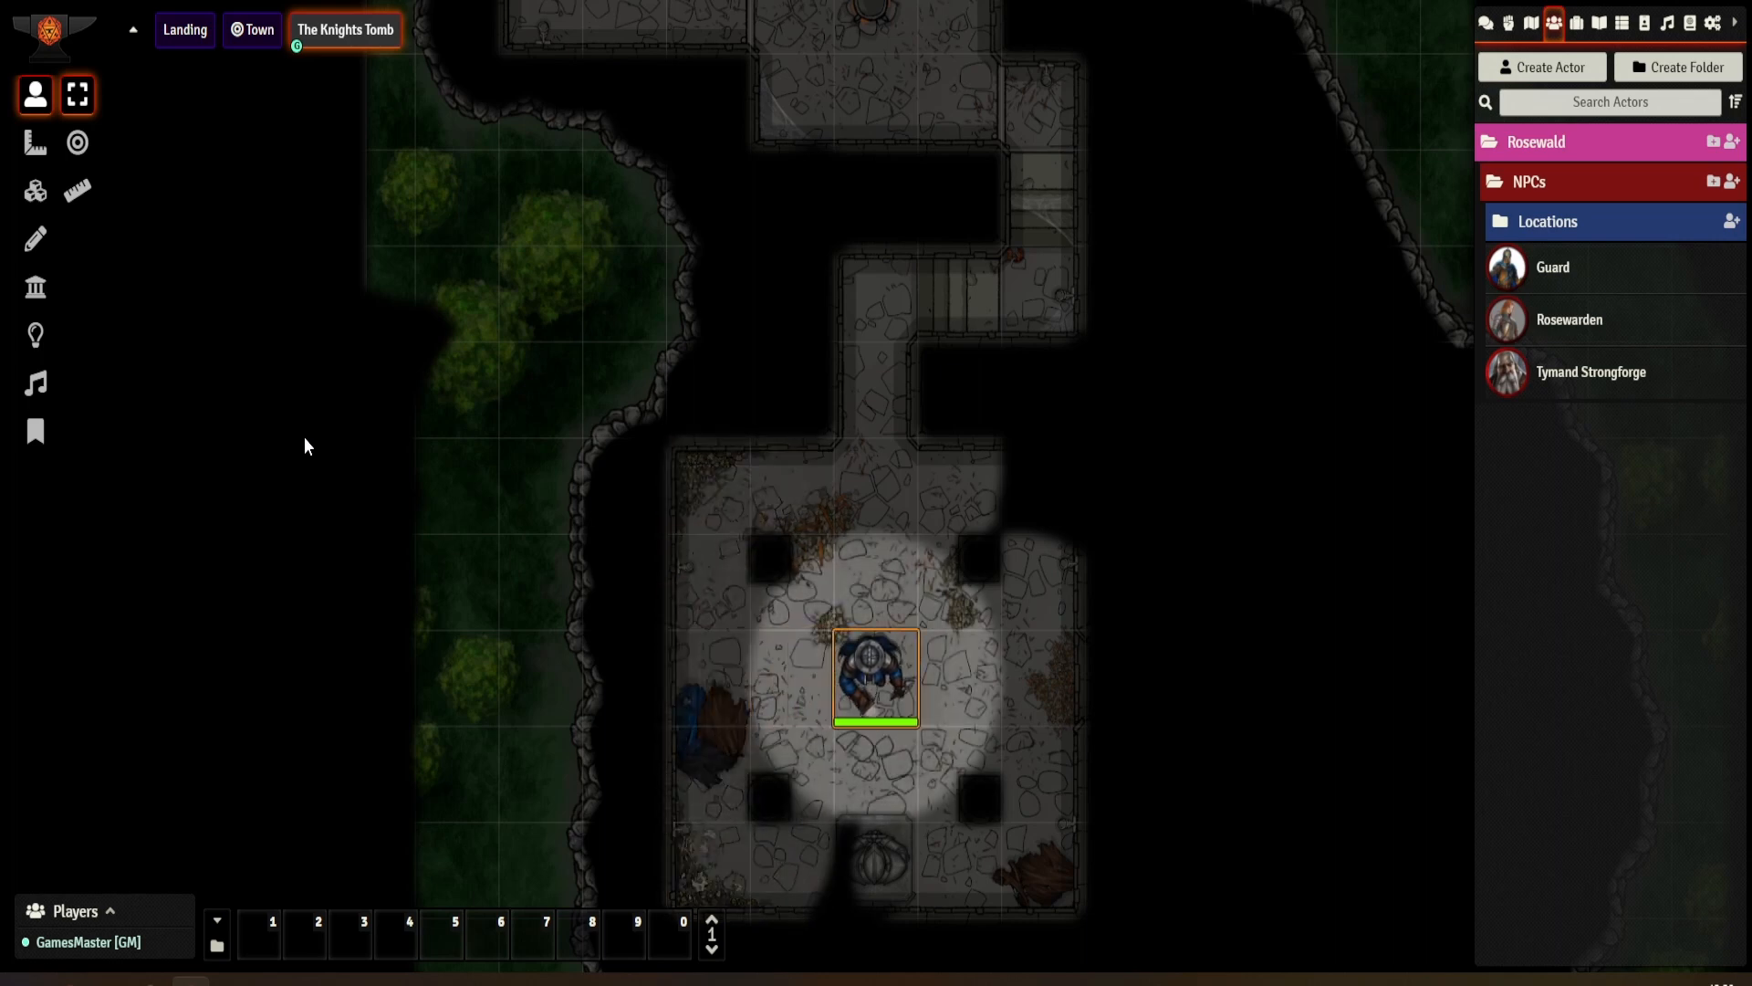
# - Move the Guard from the middle of the hall back to the square beside the secret door
pyautogui.press('Right')
pyautogui.press('Right')
pyautogui.press('Left')
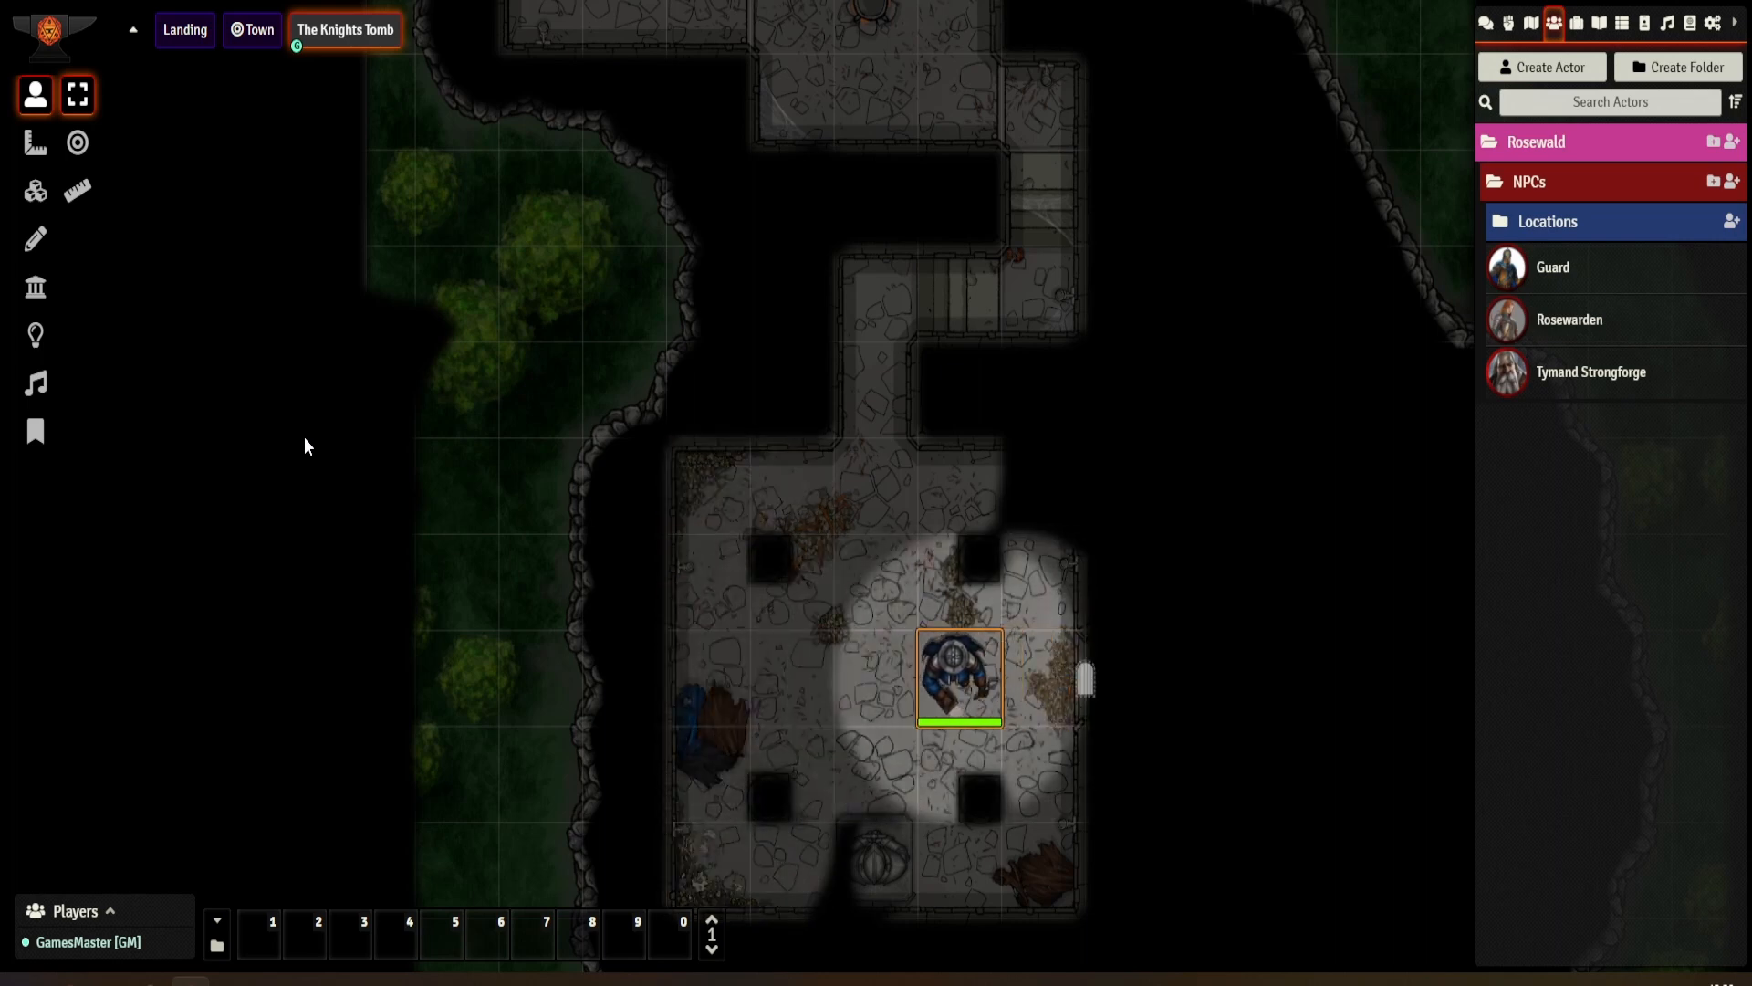
pyautogui.press('Right')
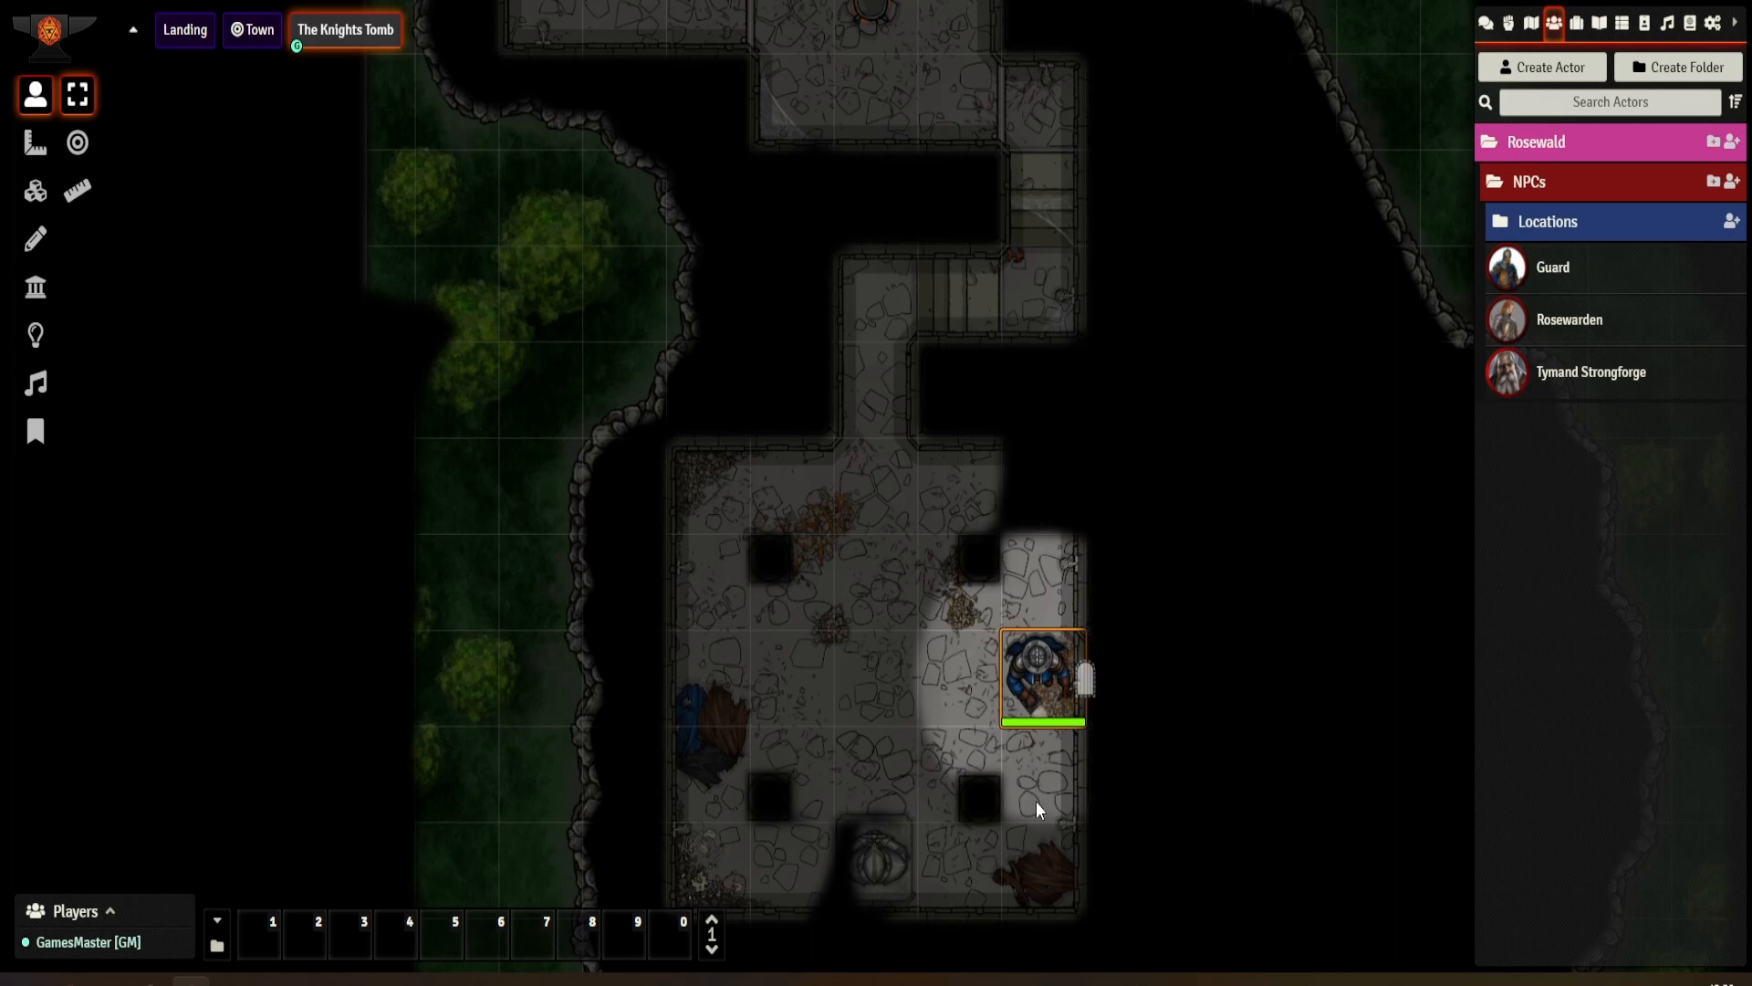
# - Open the secret door and walk the Guard east through the passage to the far wall of the burial chamber
pyautogui.click(1084, 679)
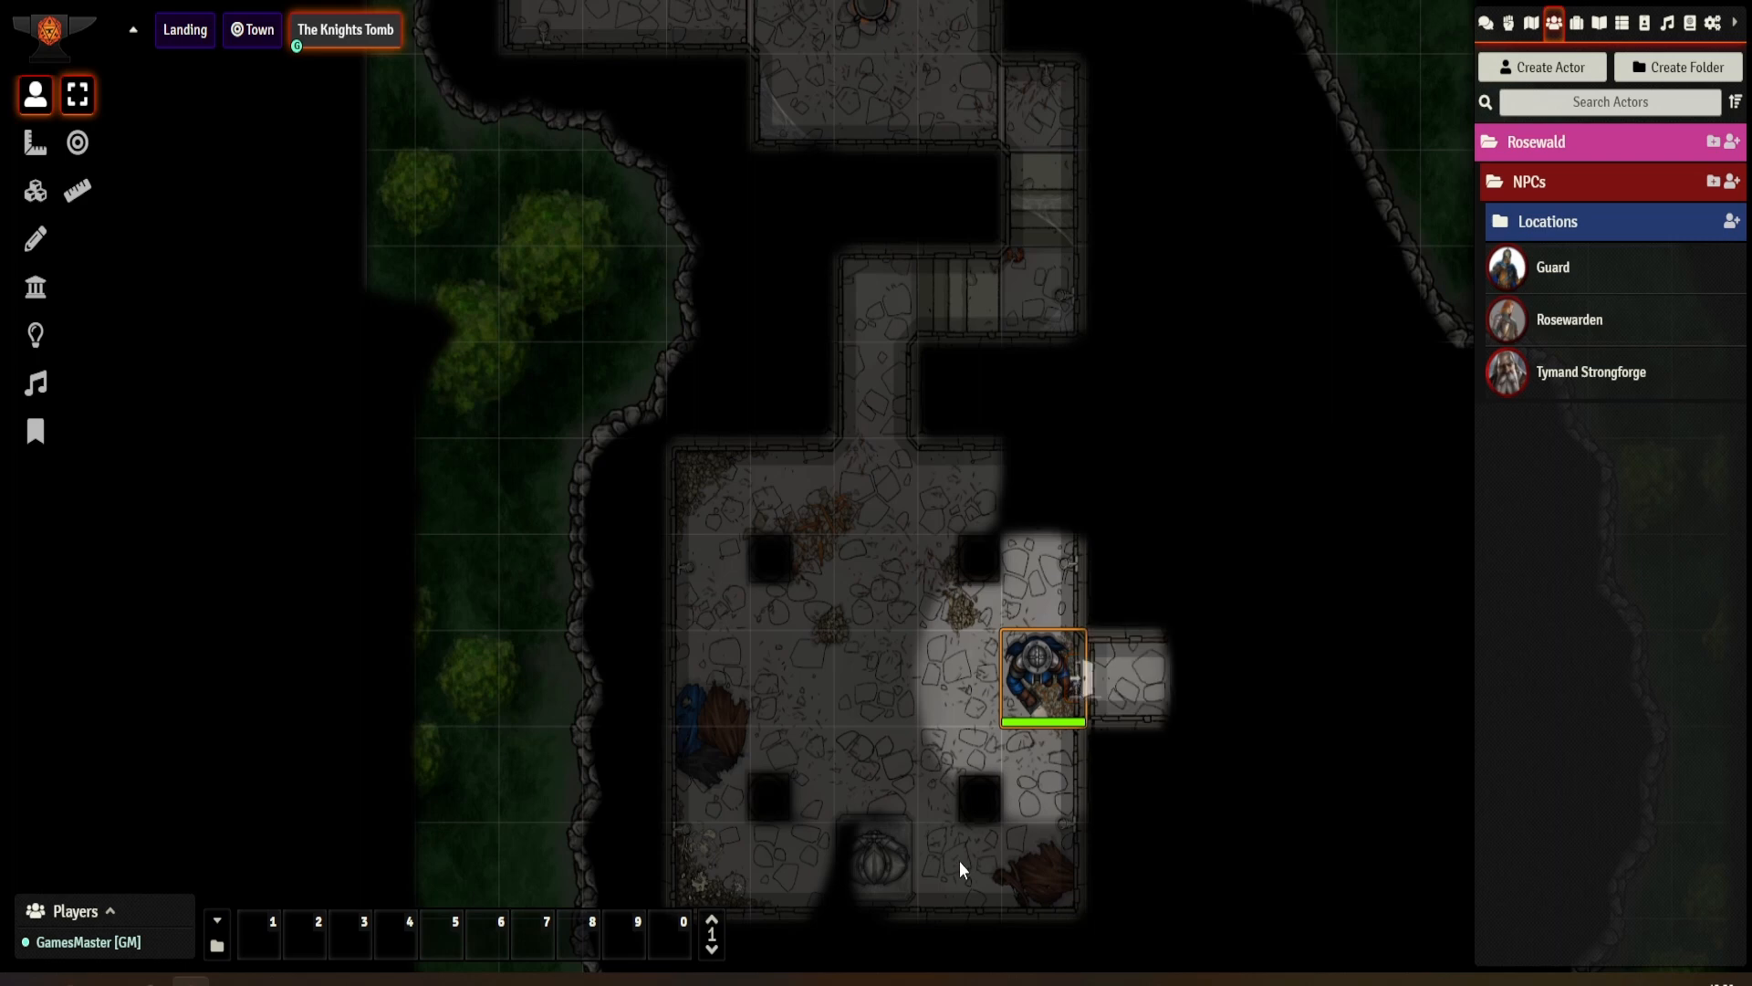
pyautogui.press('Right')
pyautogui.press('Right')
pyautogui.press('Right')
pyautogui.press('Right')
pyautogui.press('Right')
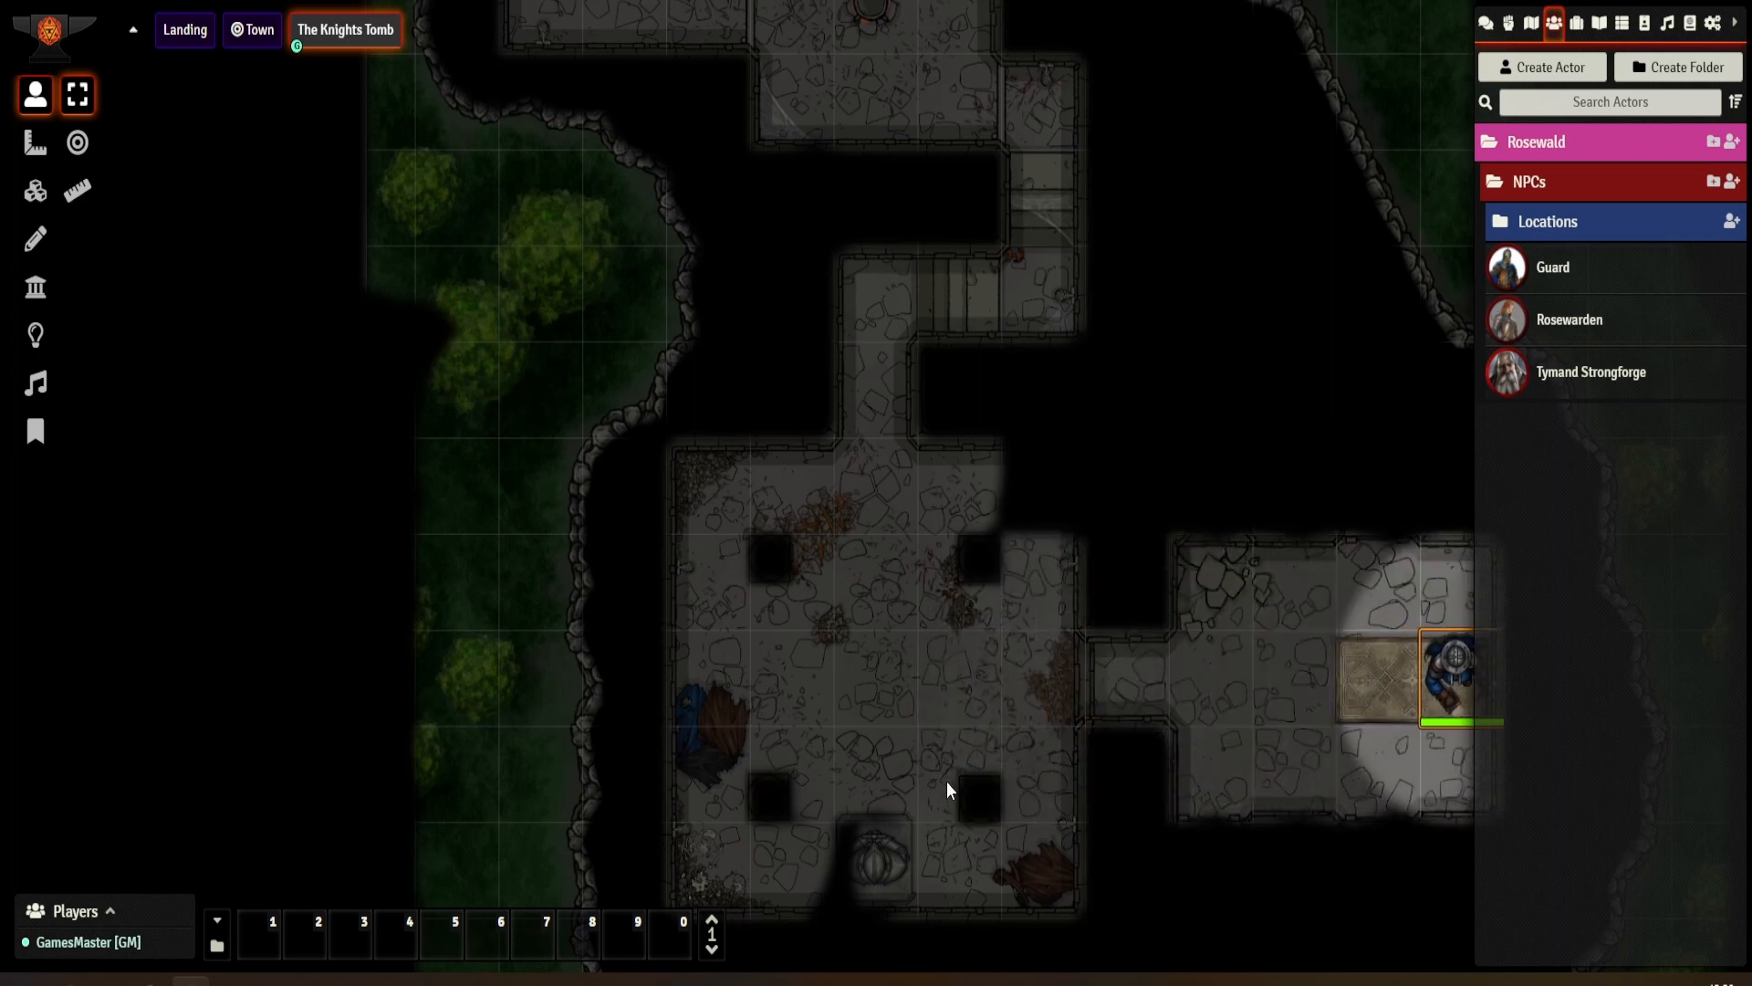
# - Walk the Guard along the burial chamber's north side to its northwest corner to check the view into the northern alcoves
pyautogui.press('Up')
pyautogui.press('Left')
pyautogui.press('Left')
pyautogui.press('Left')
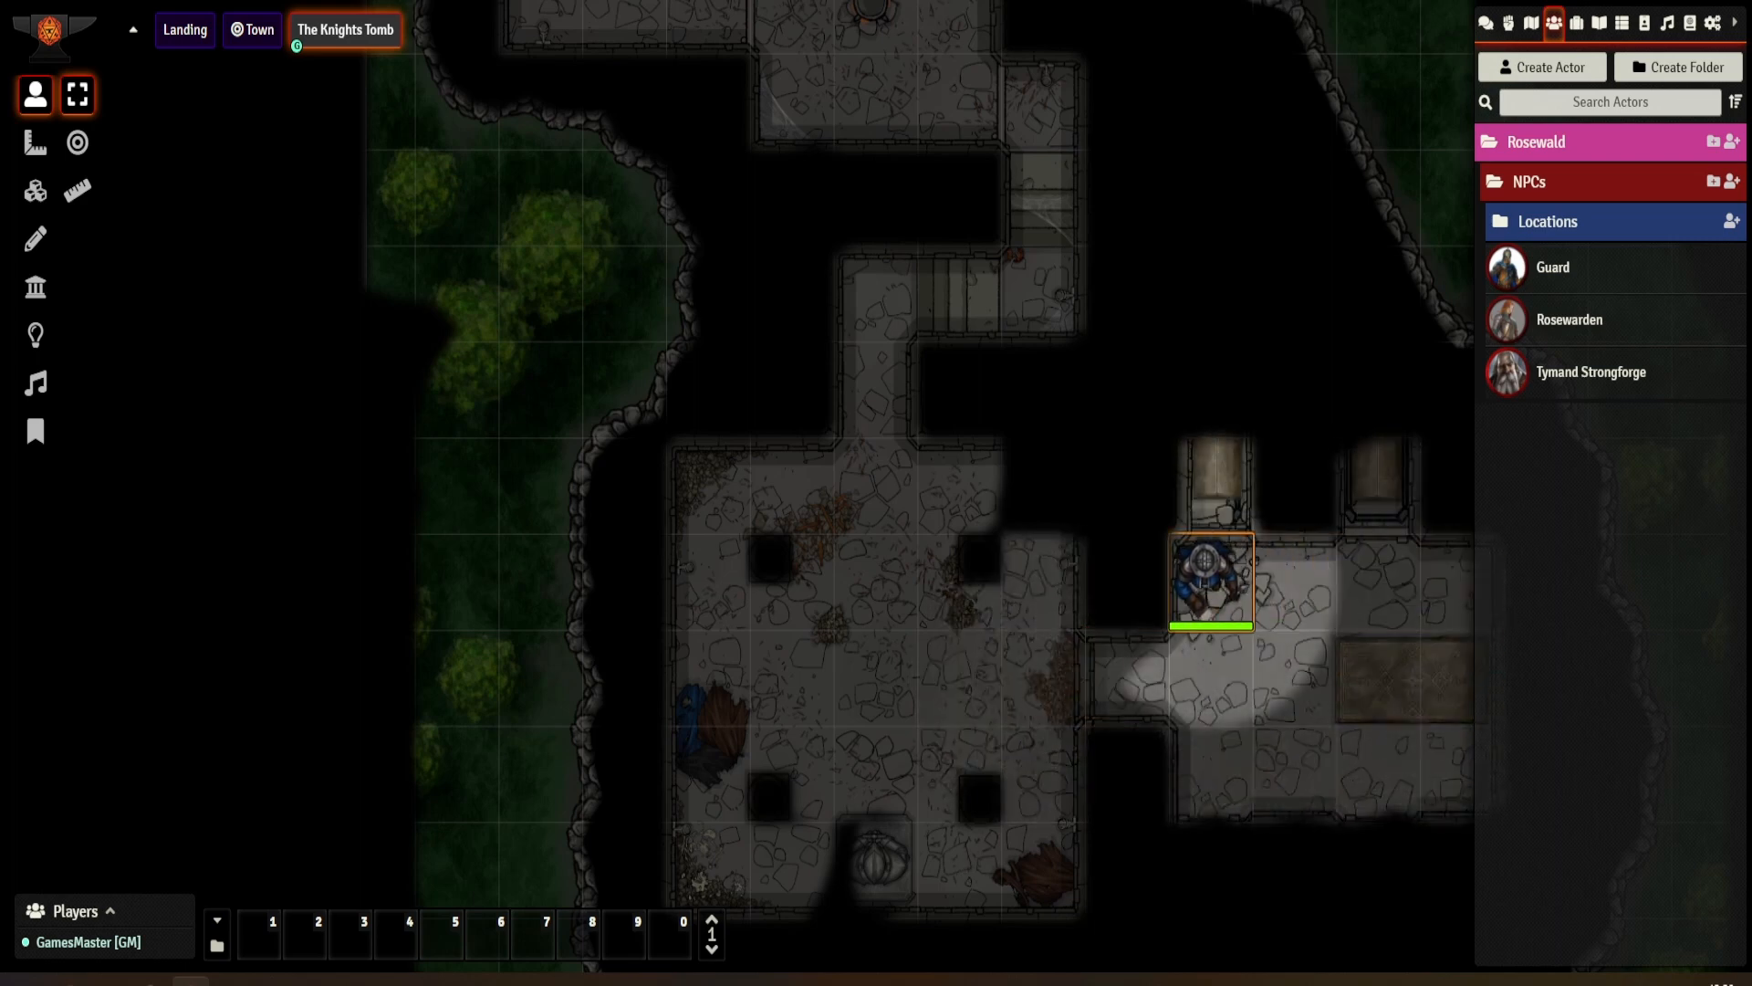
# - Walk the Guard to the chamber's southwest corner and east along its south side to check the southern alcoves
pyautogui.press('Down')
pyautogui.press('Down')
pyautogui.press('Down')
pyautogui.press('Up')
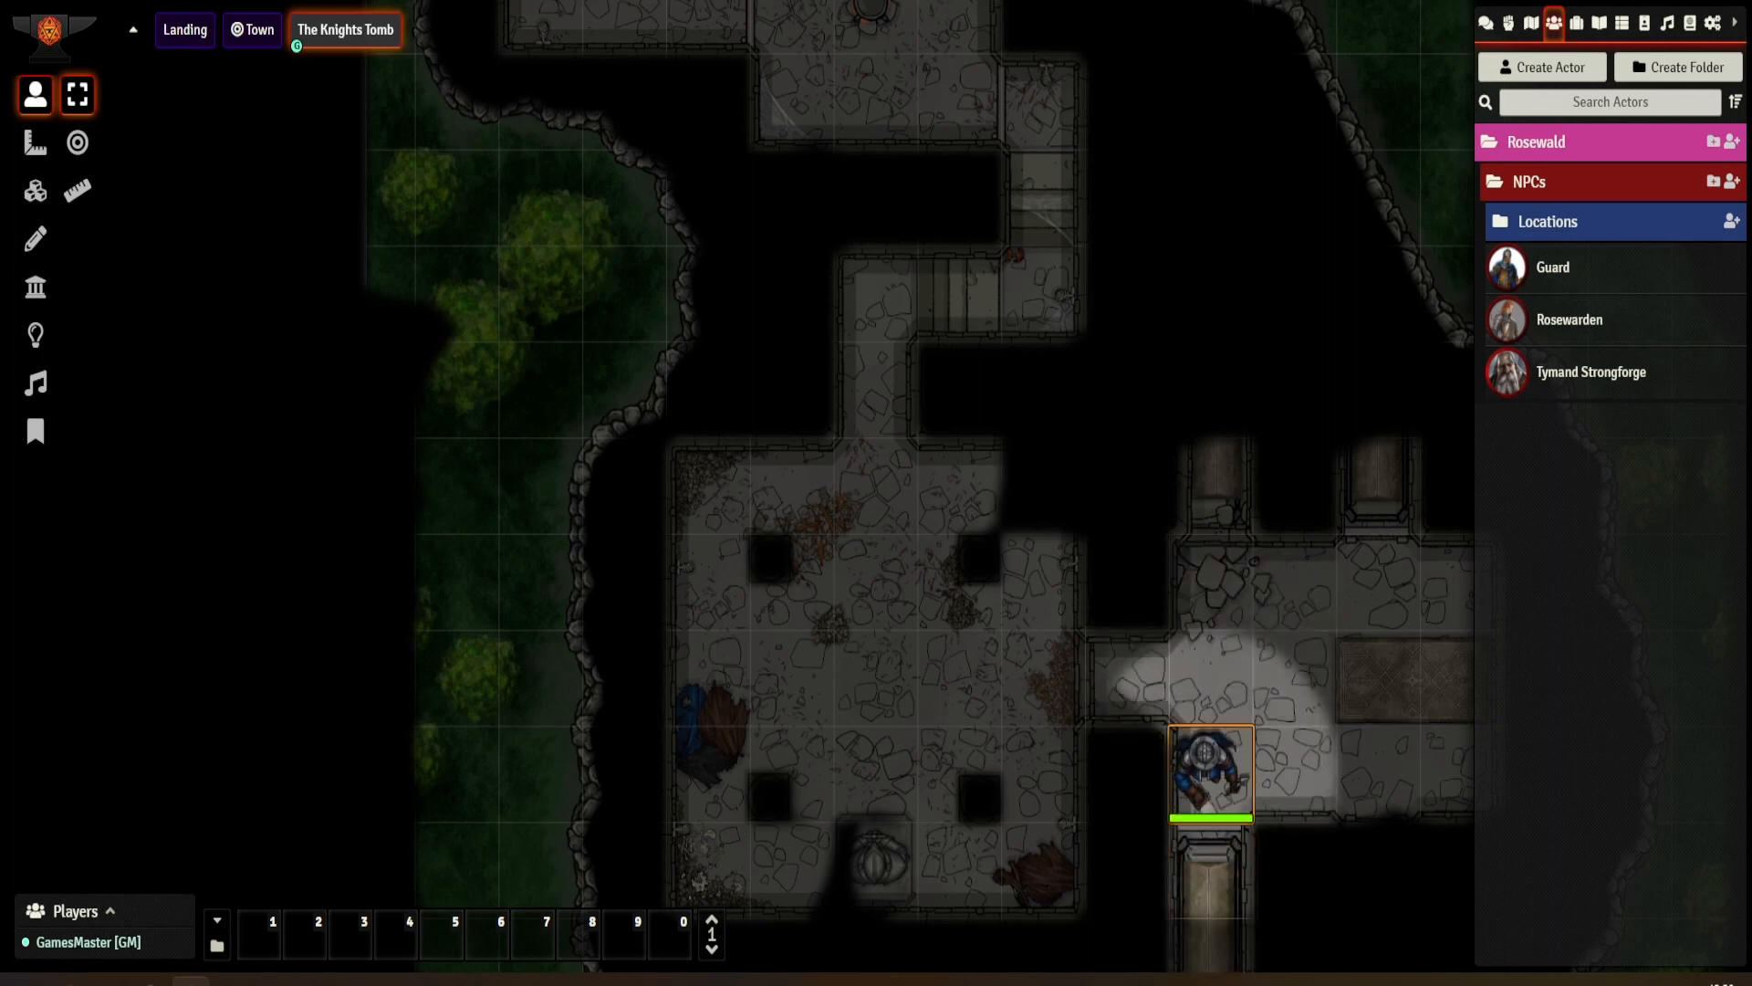
pyautogui.press('Right')
pyautogui.press('Right')
pyautogui.press('Down')
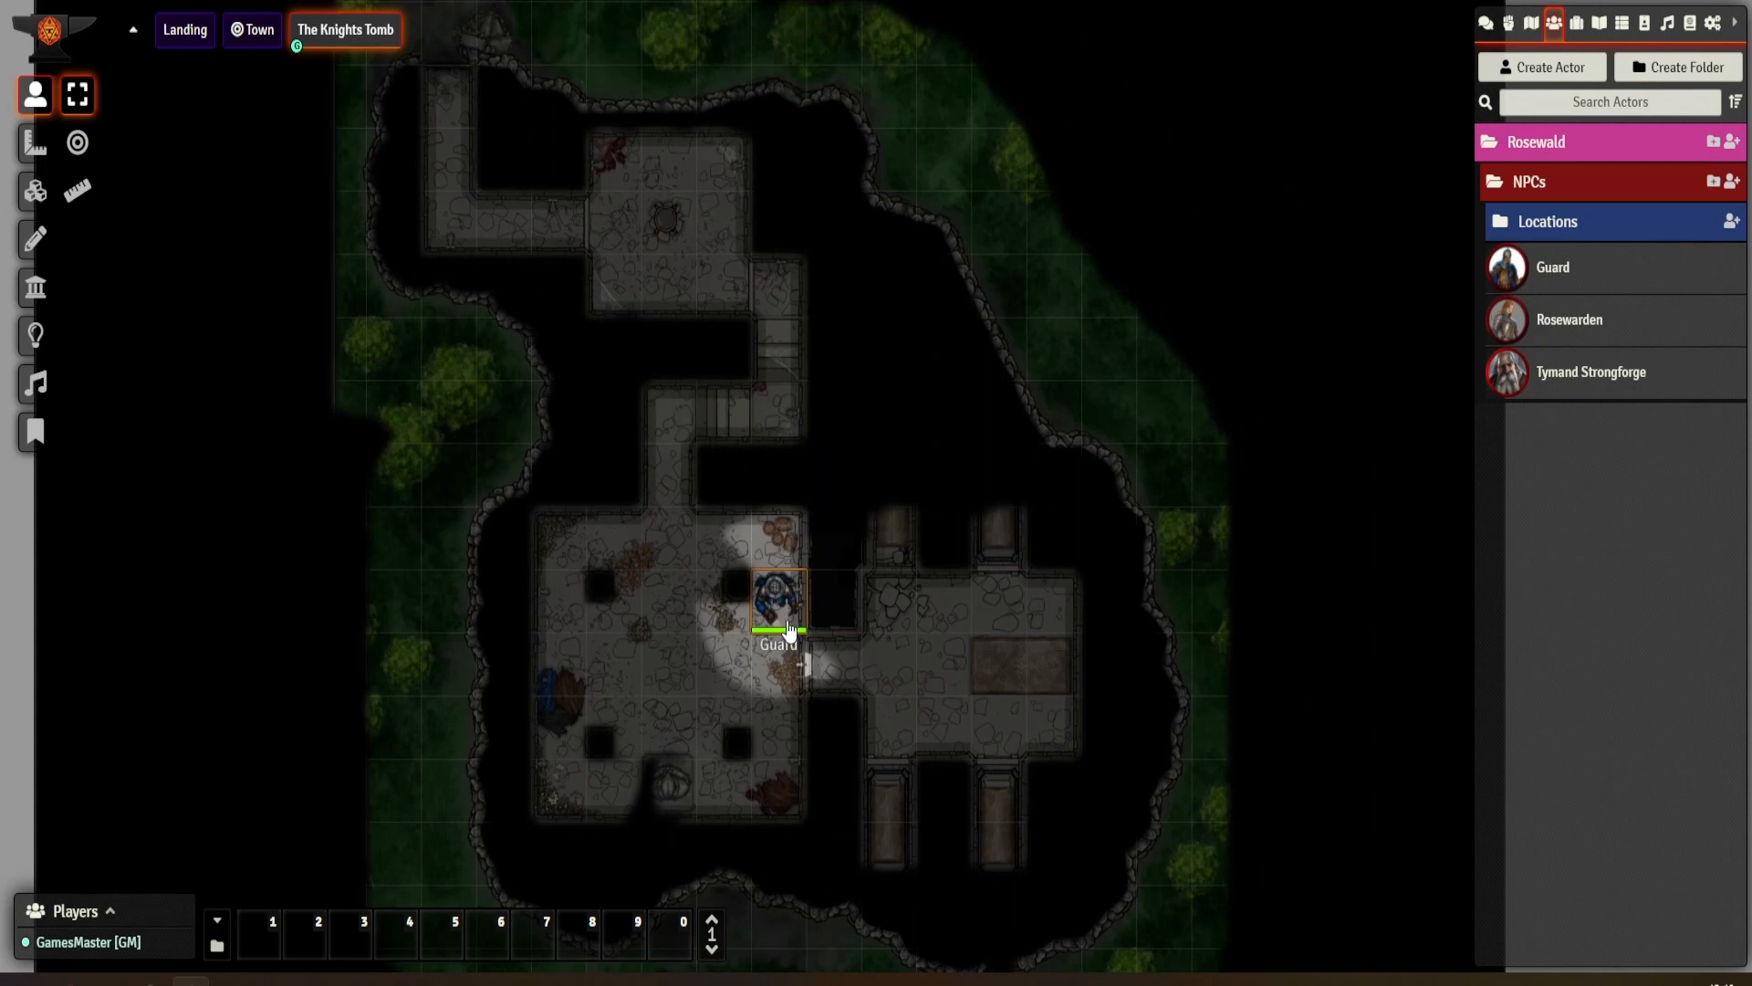
# - Move the Guard across the pillared hall toward the statue and back to the square above the northeast pillar
pyautogui.moveTo(789, 625); pyautogui.dragTo(697, 661)
pyautogui.moveTo(654, 725); pyautogui.dragTo(610, 787)
pyautogui.moveTo(602, 783); pyautogui.dragTo(706, 546)
pyautogui.click(658, 599)
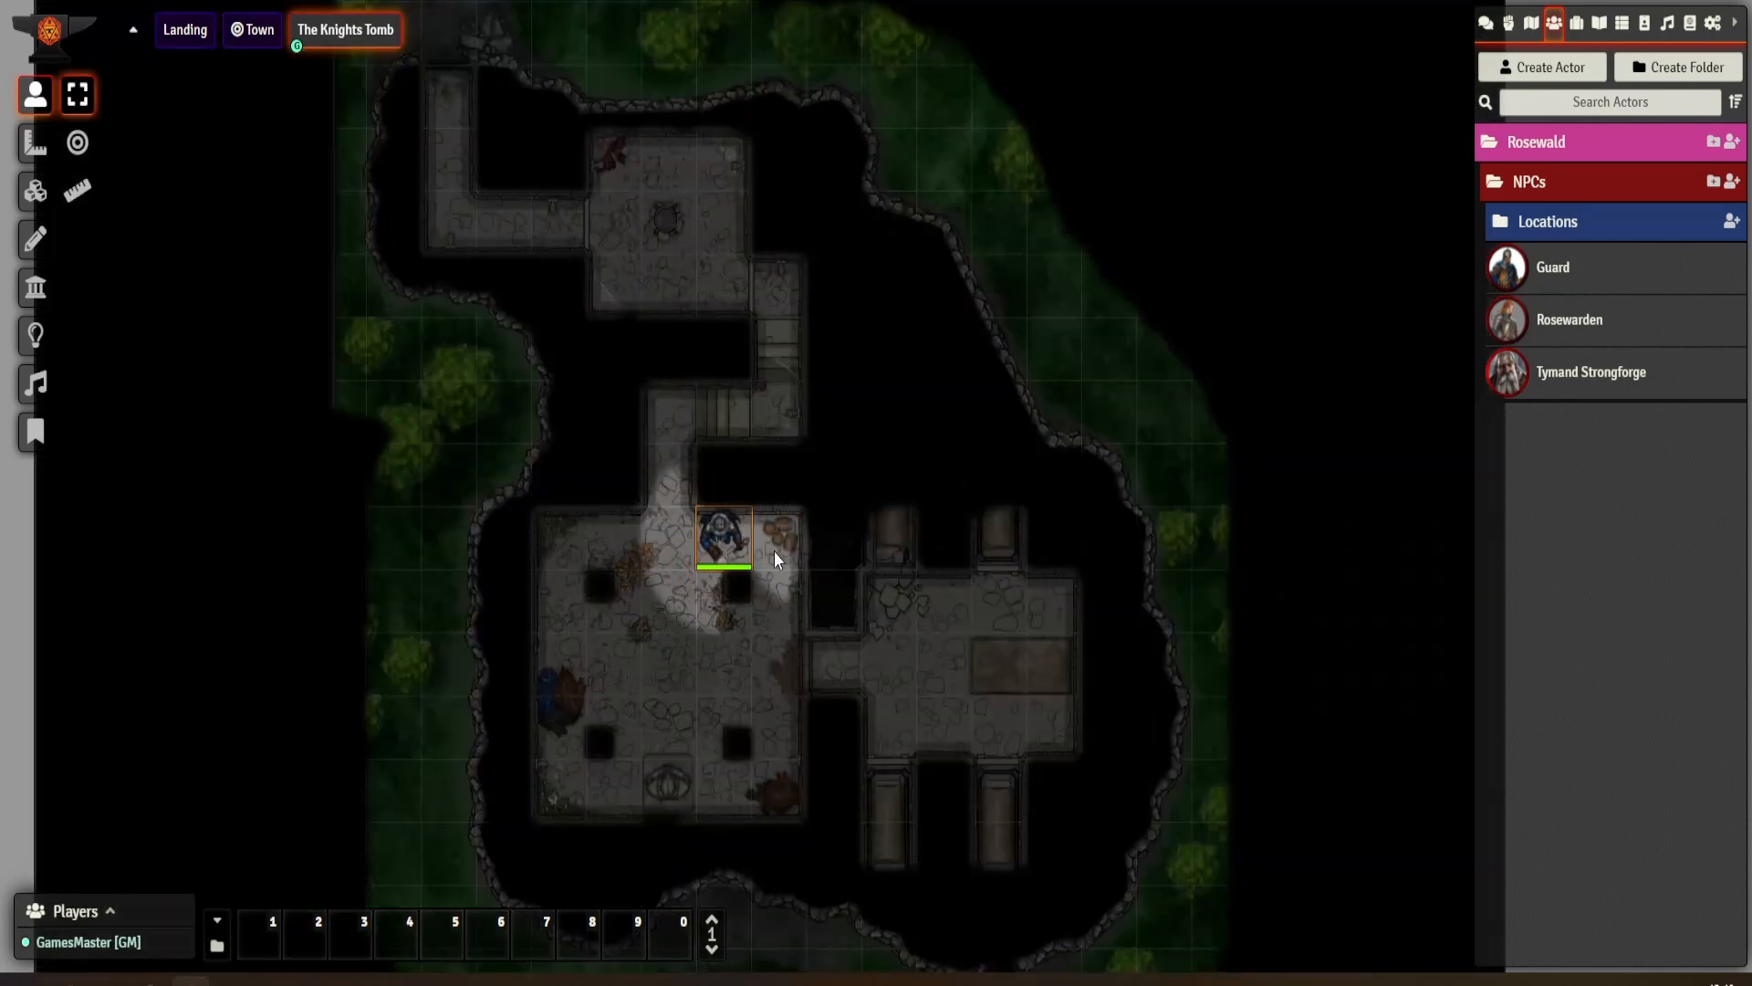
# - Reset the fog of war exploration for the whole scene
pyautogui.scroll(-3, 775, 552)
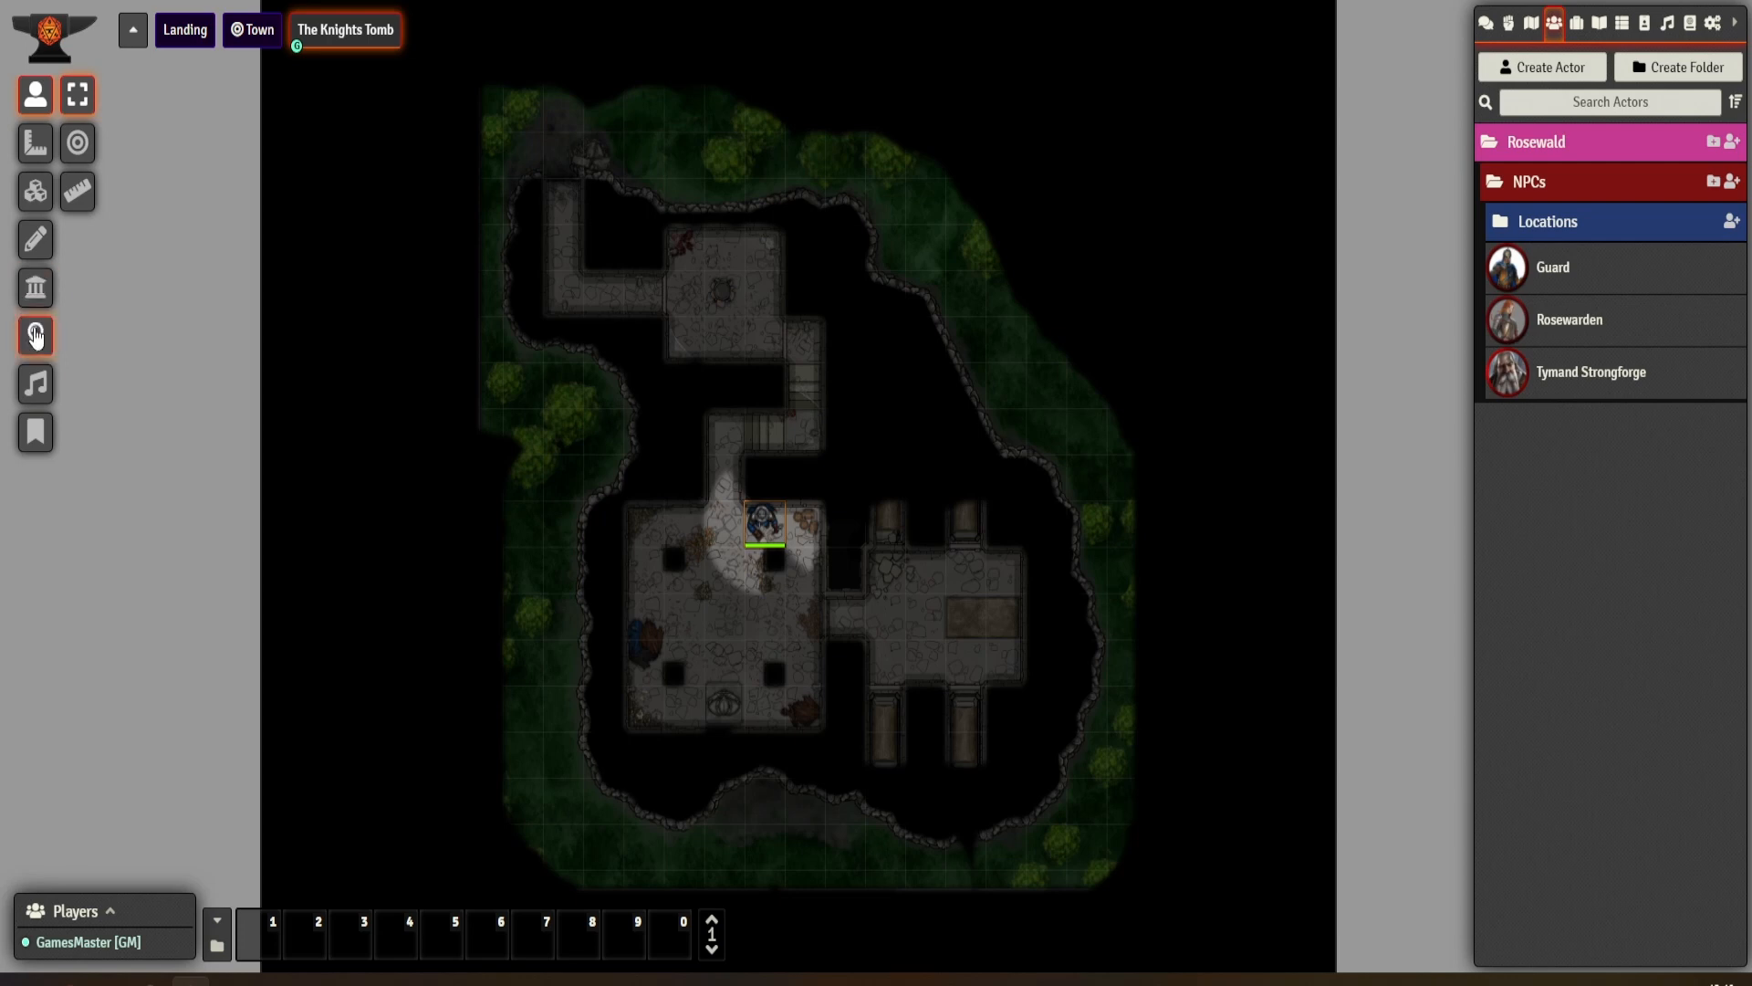
pyautogui.click(35, 336)
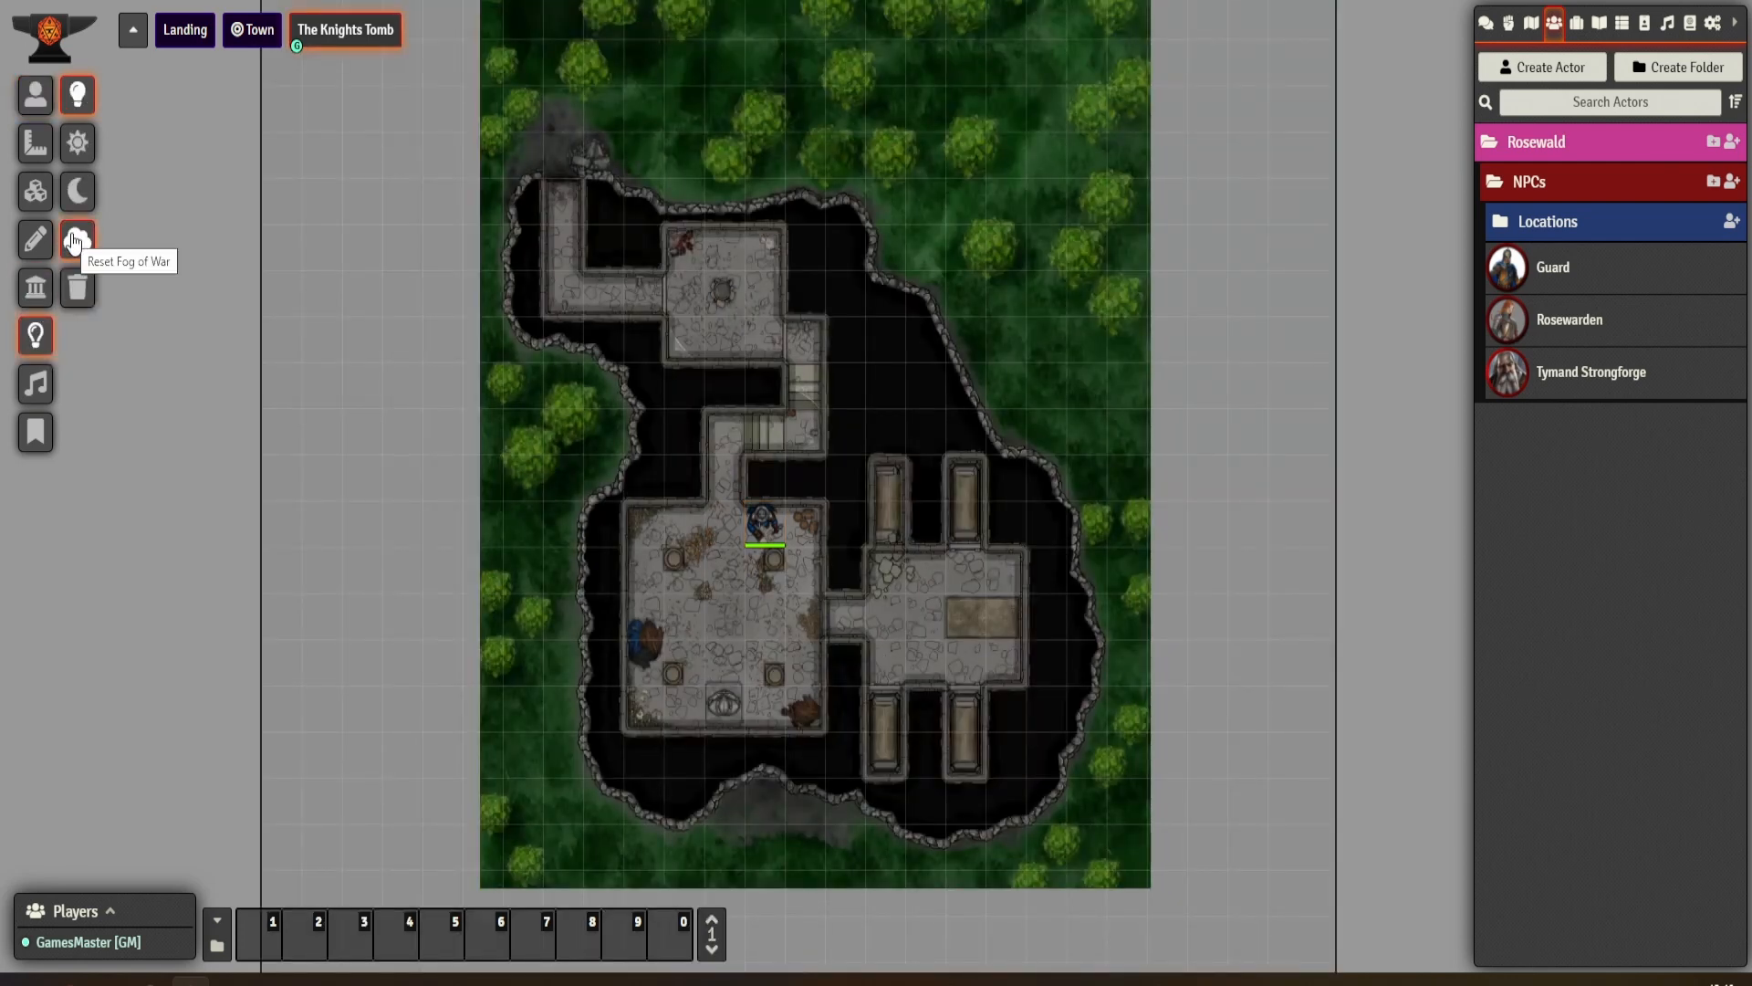
pyautogui.click(75, 241)
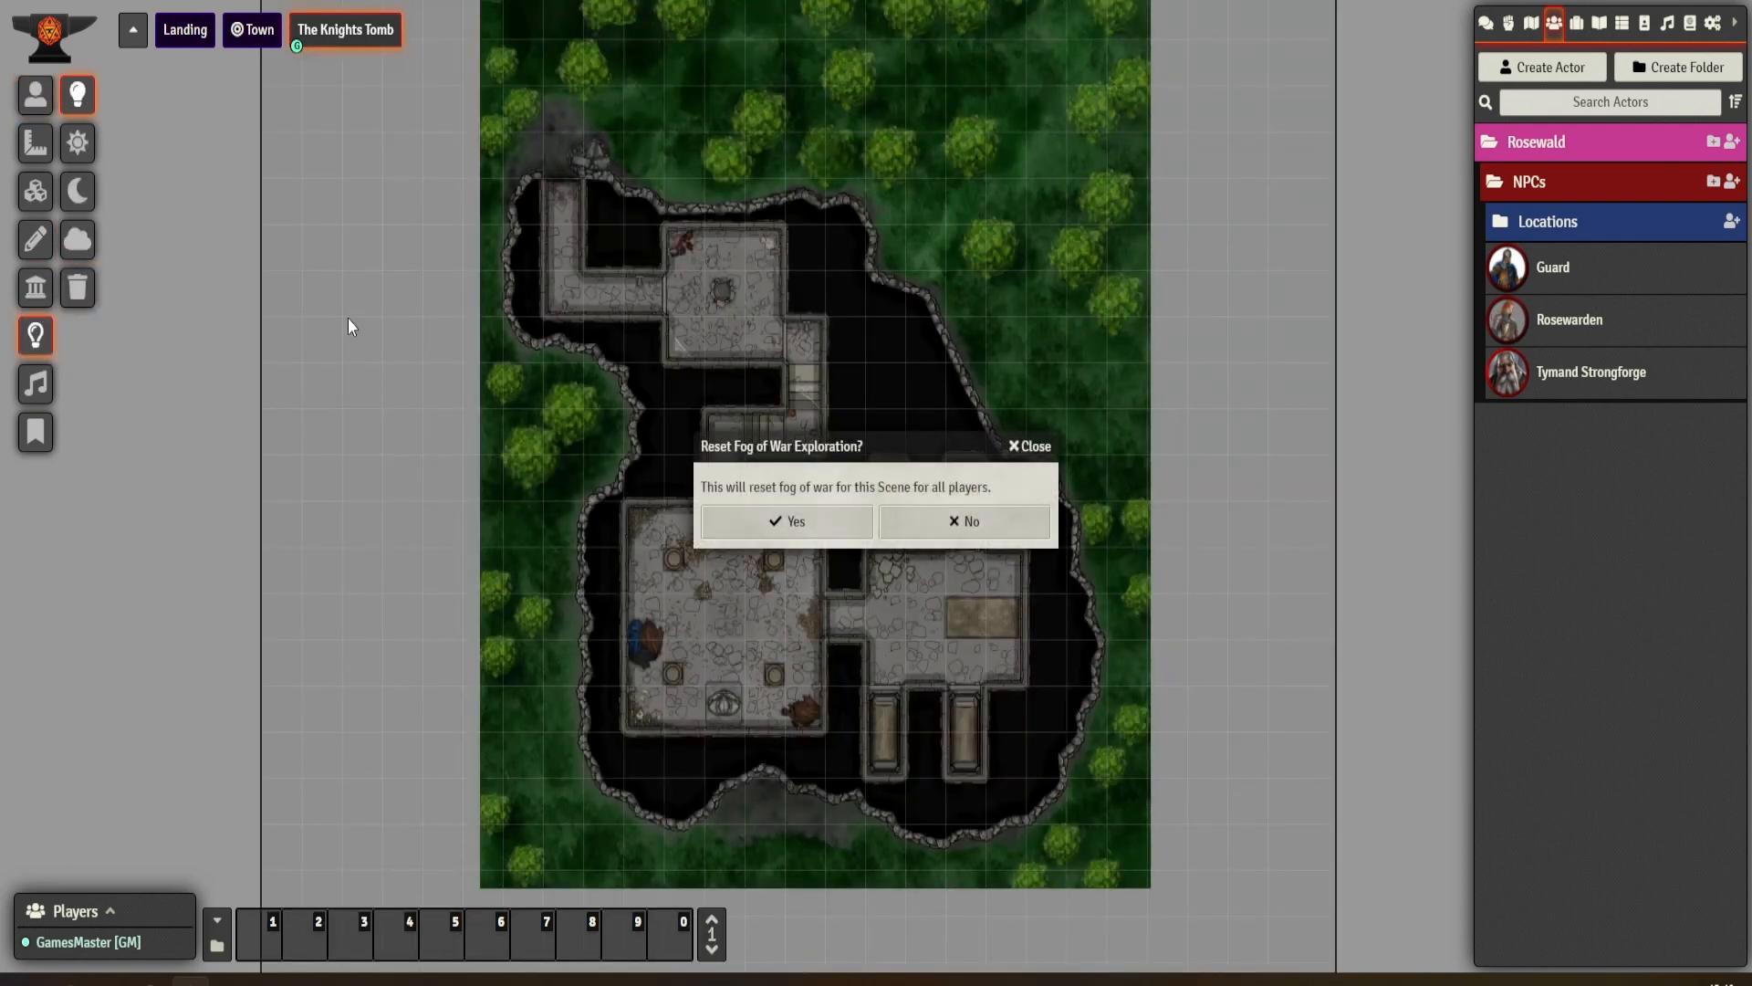
pyautogui.click(790, 520)
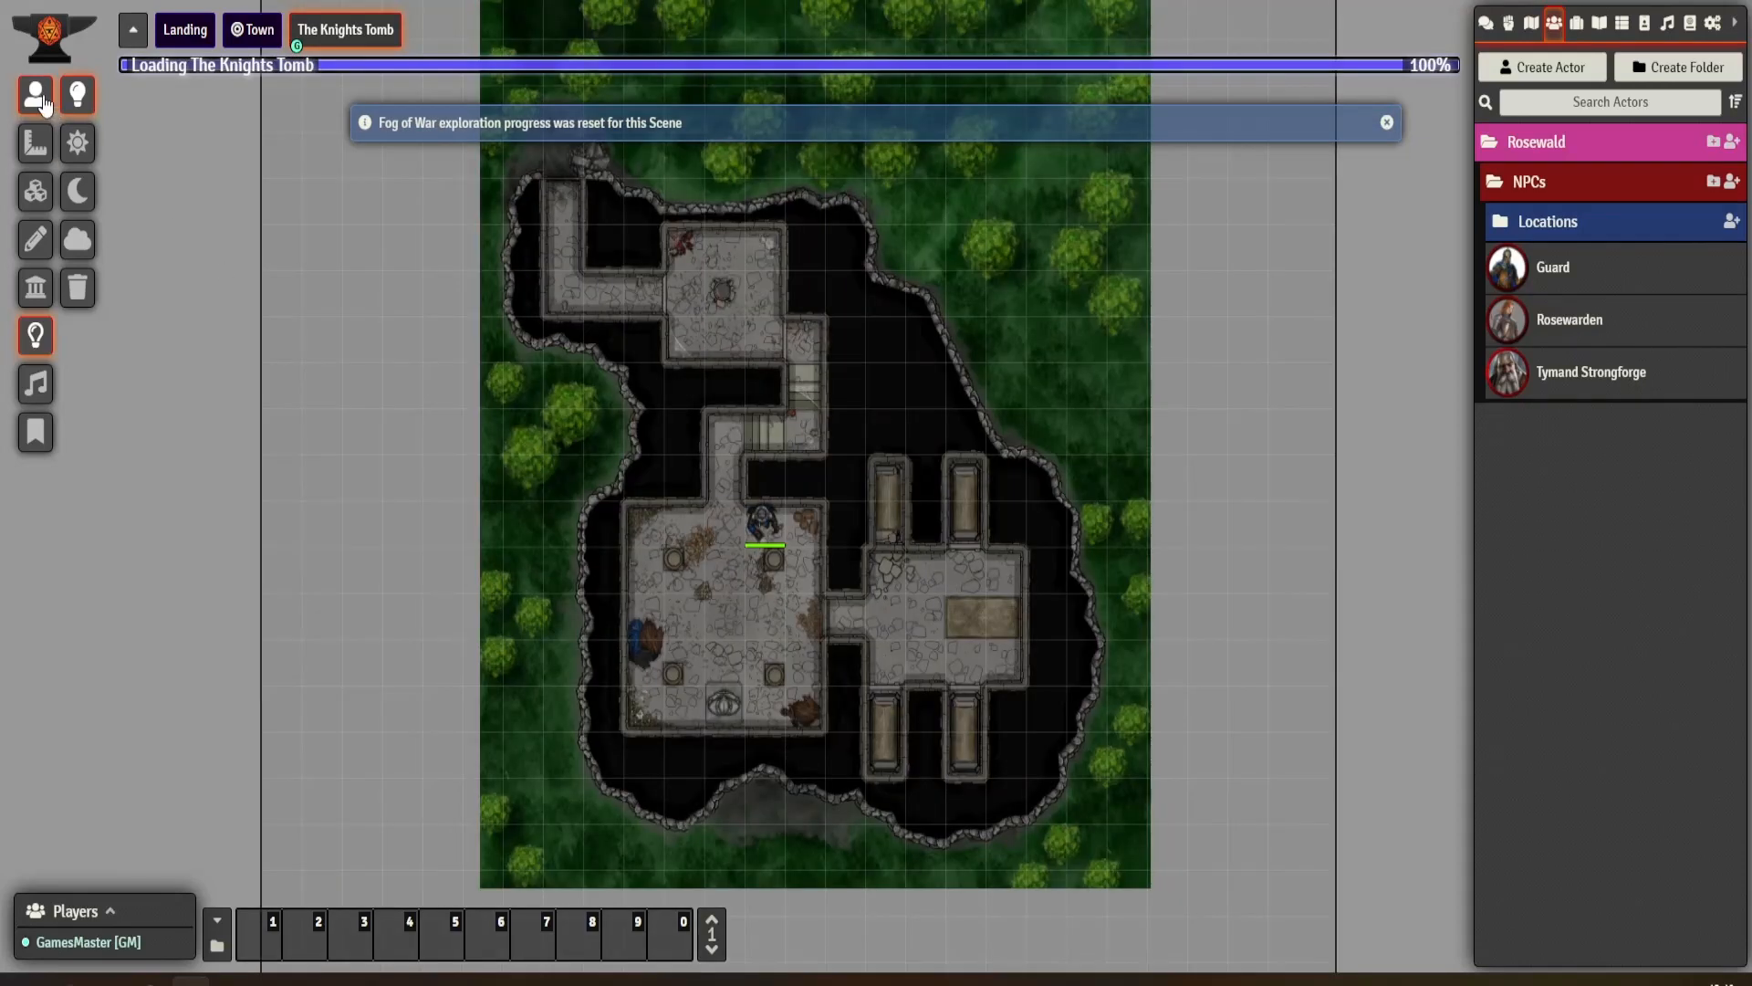
# - Select the Guard token to check its view after the fog reset, and delete it from the scene
pyautogui.click(41, 97)
pyautogui.click(765, 525)
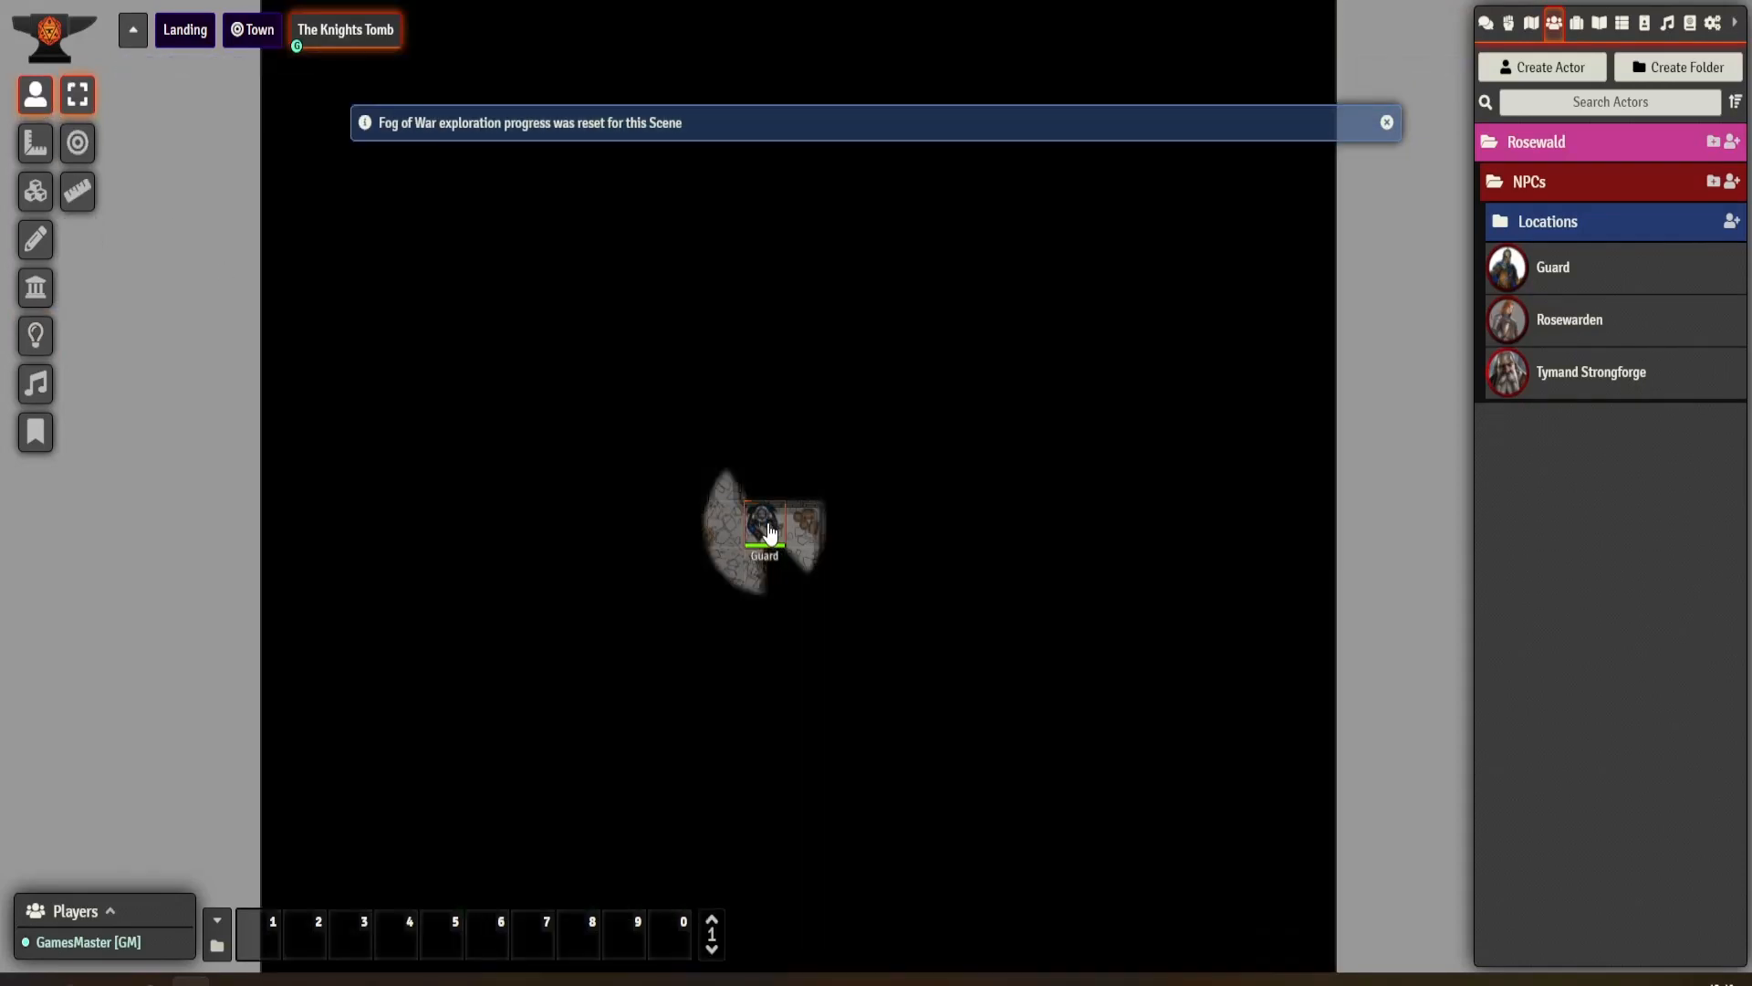
pyautogui.press('Delete')
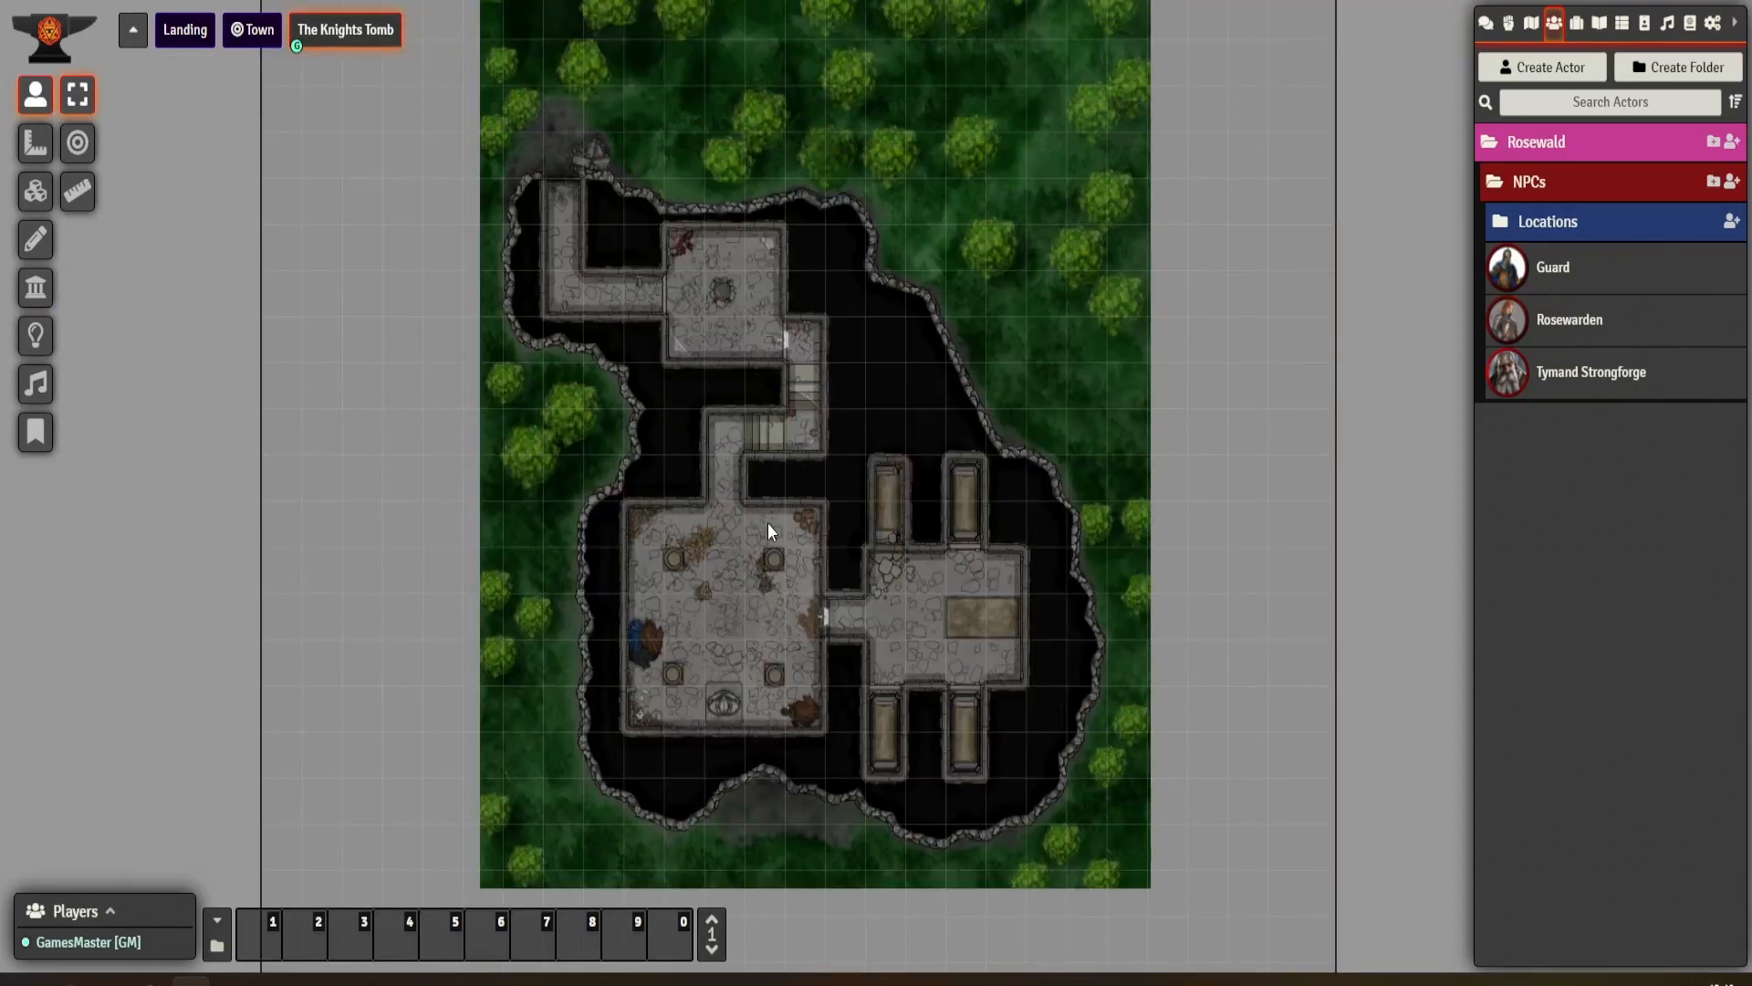
# - Switch to the lighting controls with the brazier room in close view
pyautogui.scroll(3, 757, 533)
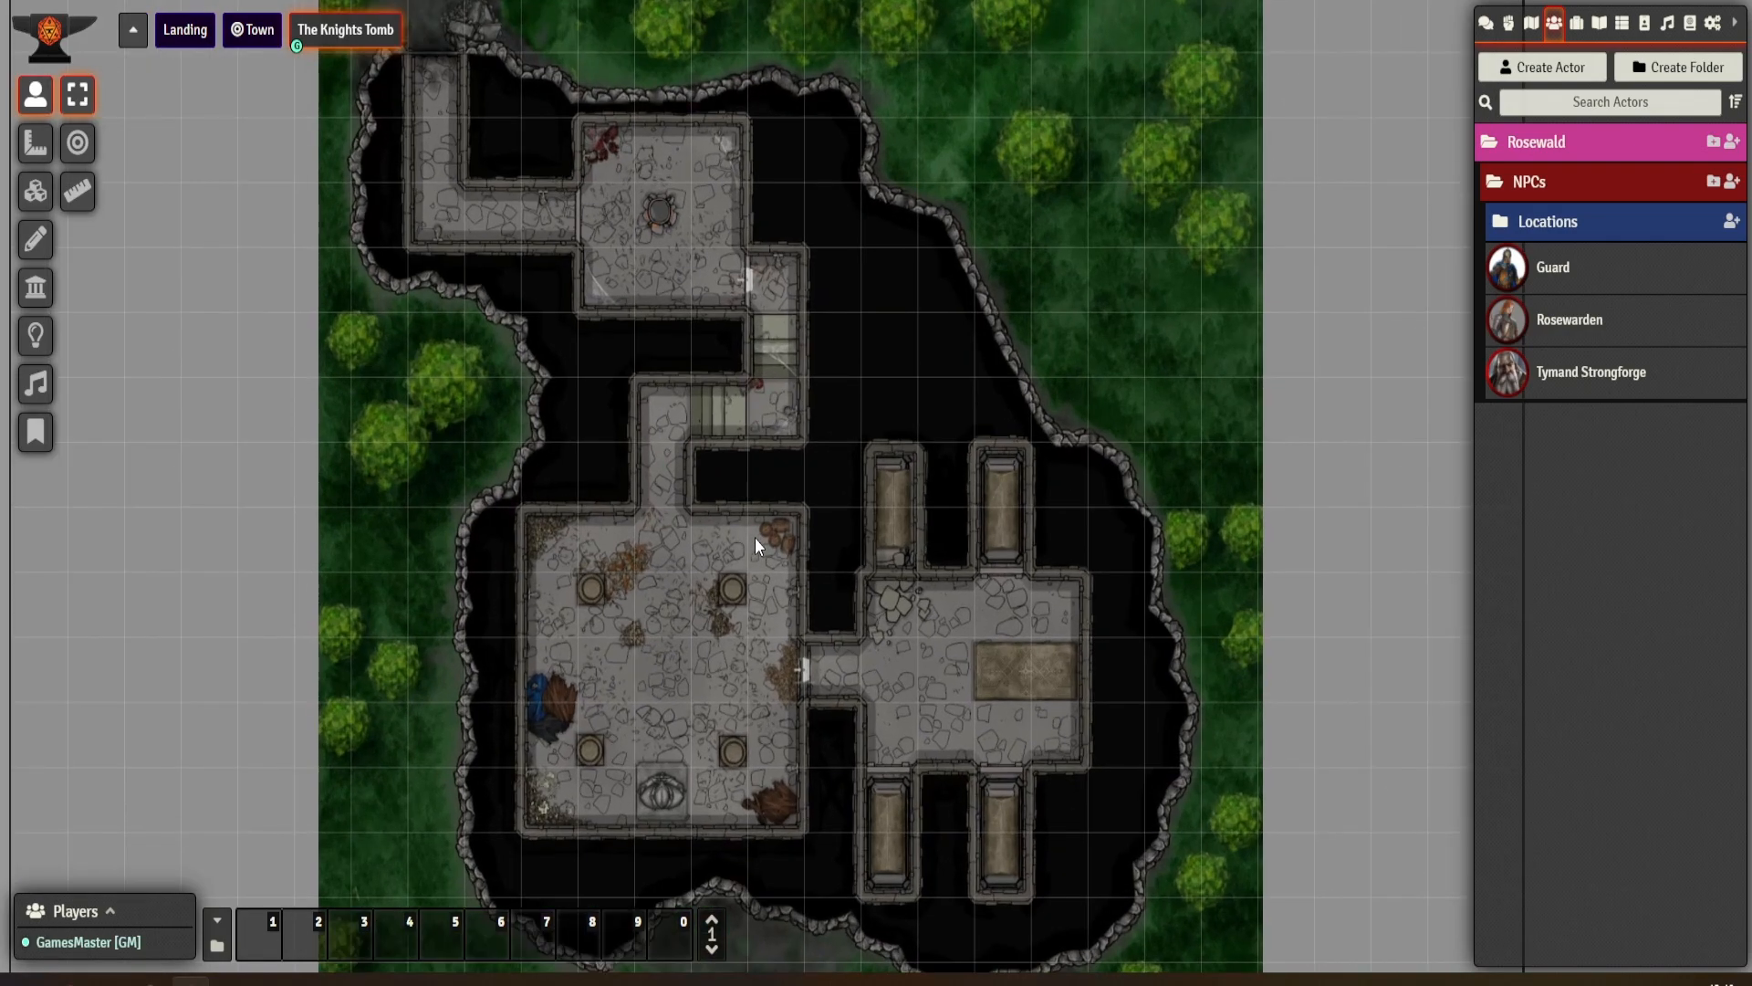
pyautogui.scroll(4, 719, 493)
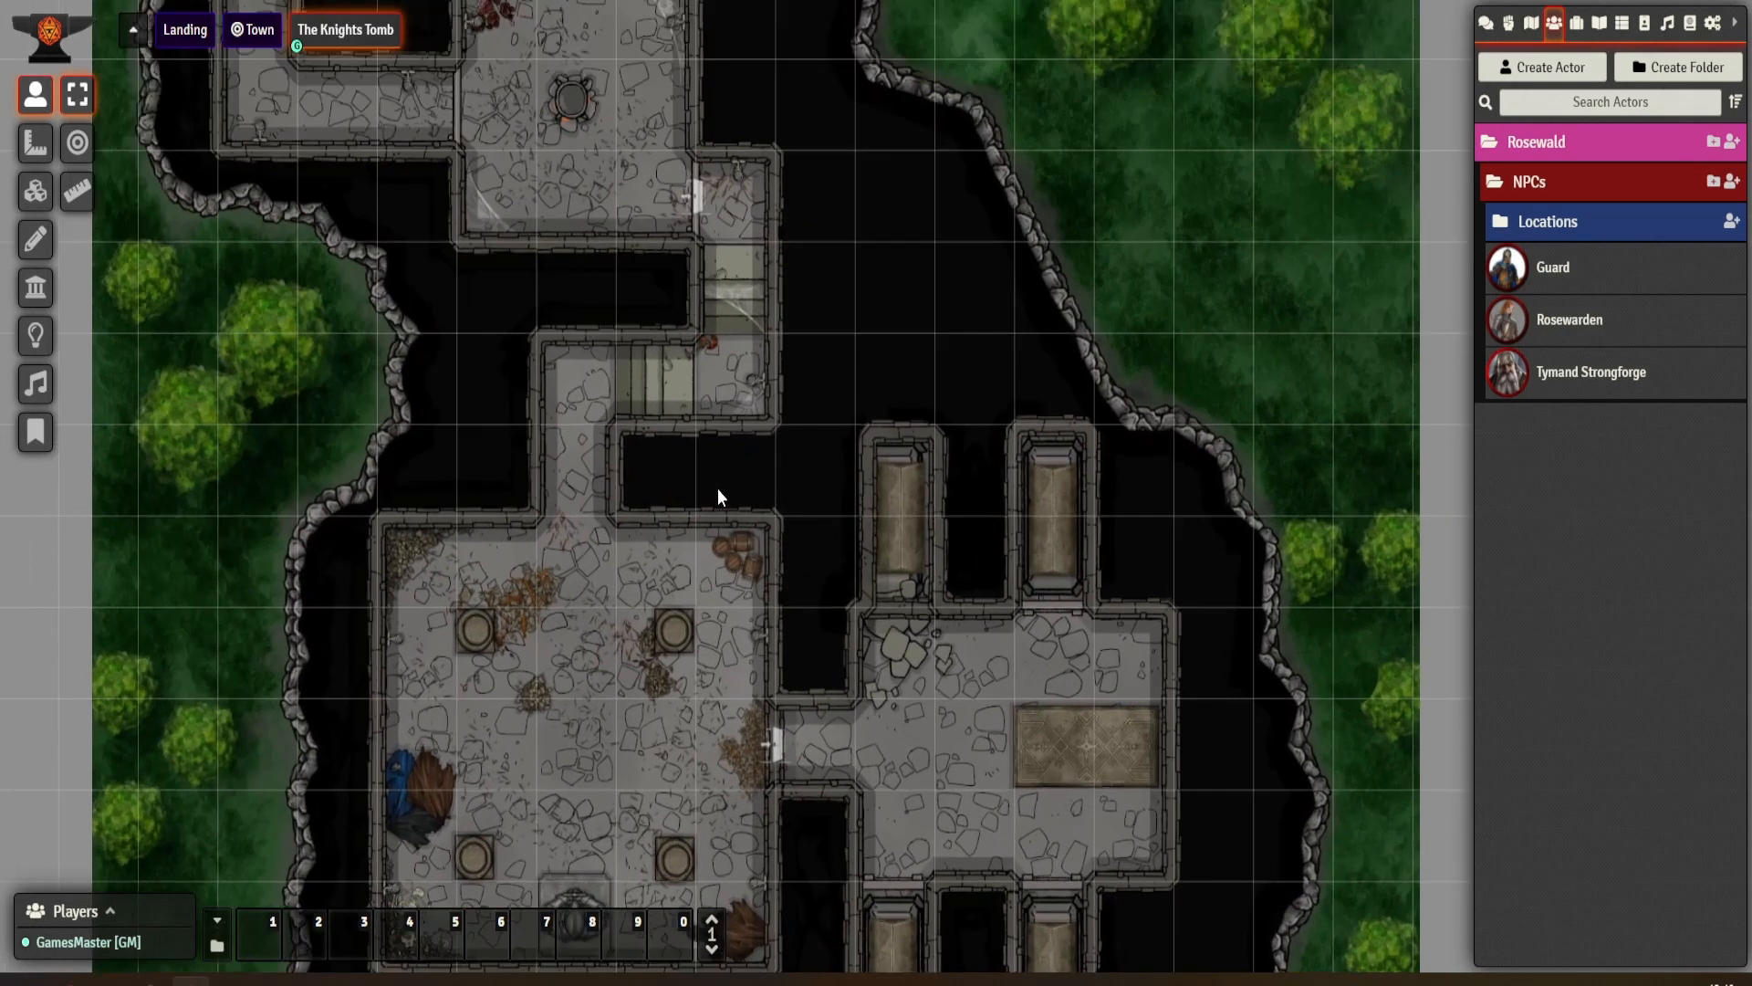
pyautogui.moveTo(657, 468); pyautogui.dragTo(847, 655)
pyautogui.scroll(5, 889, 655)
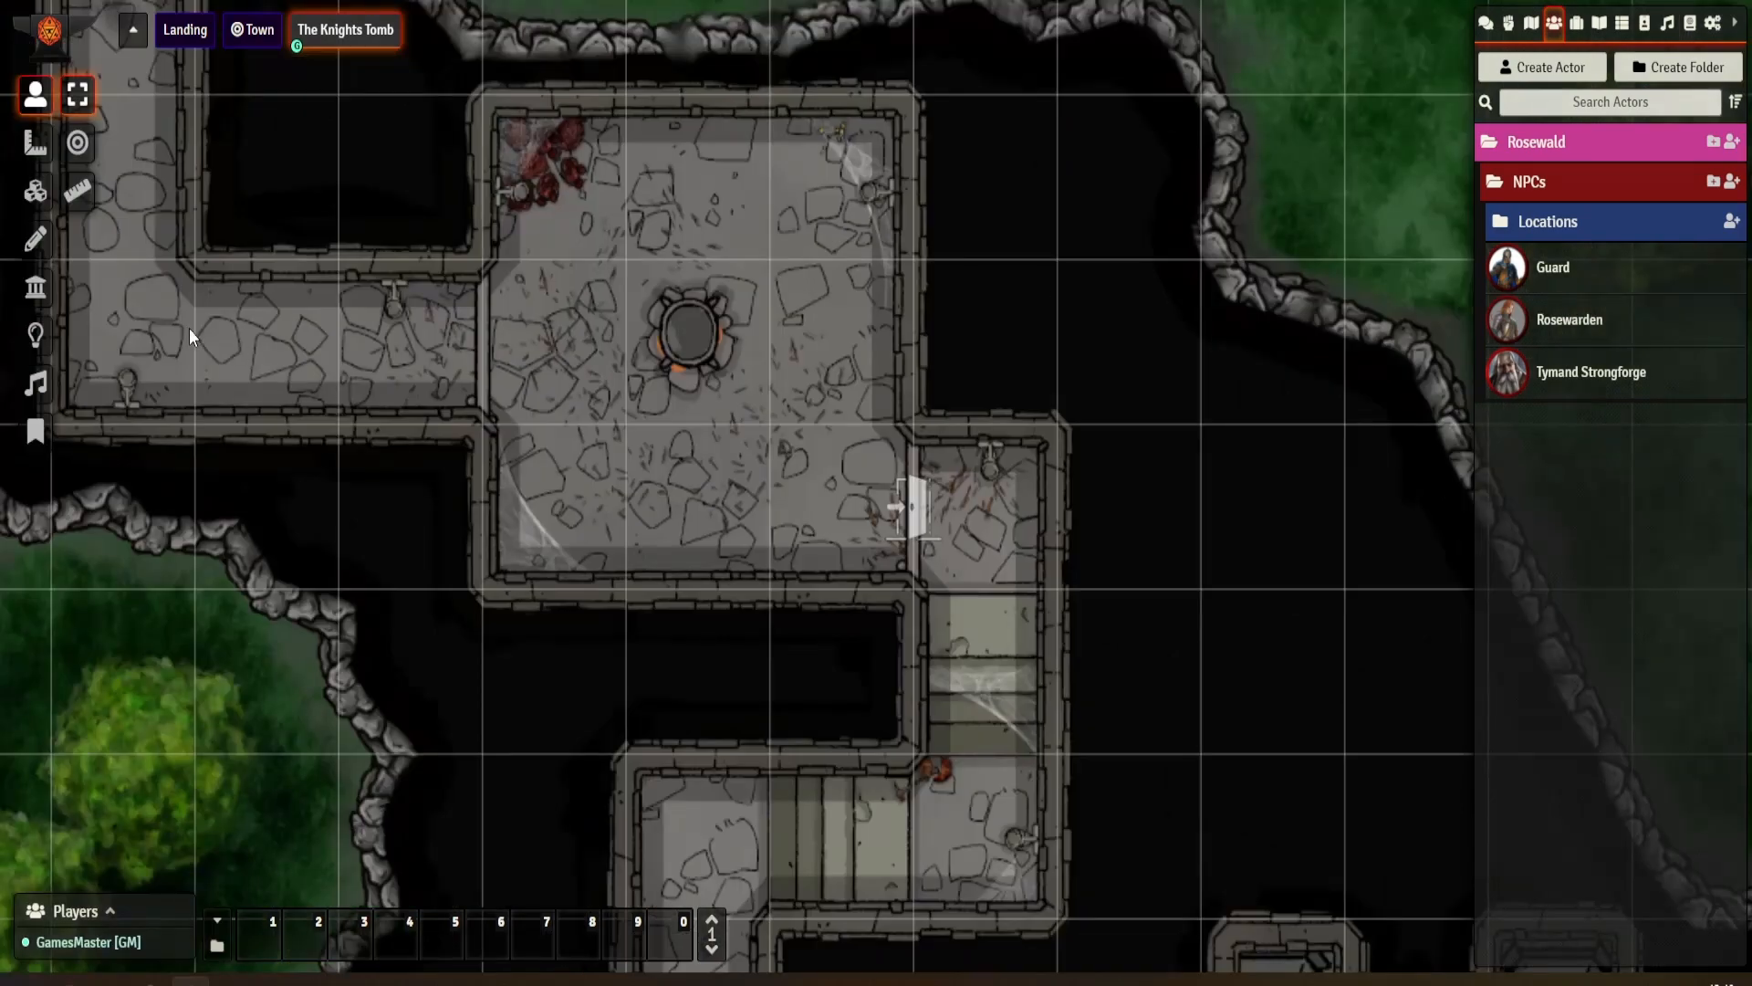
pyautogui.click(36, 335)
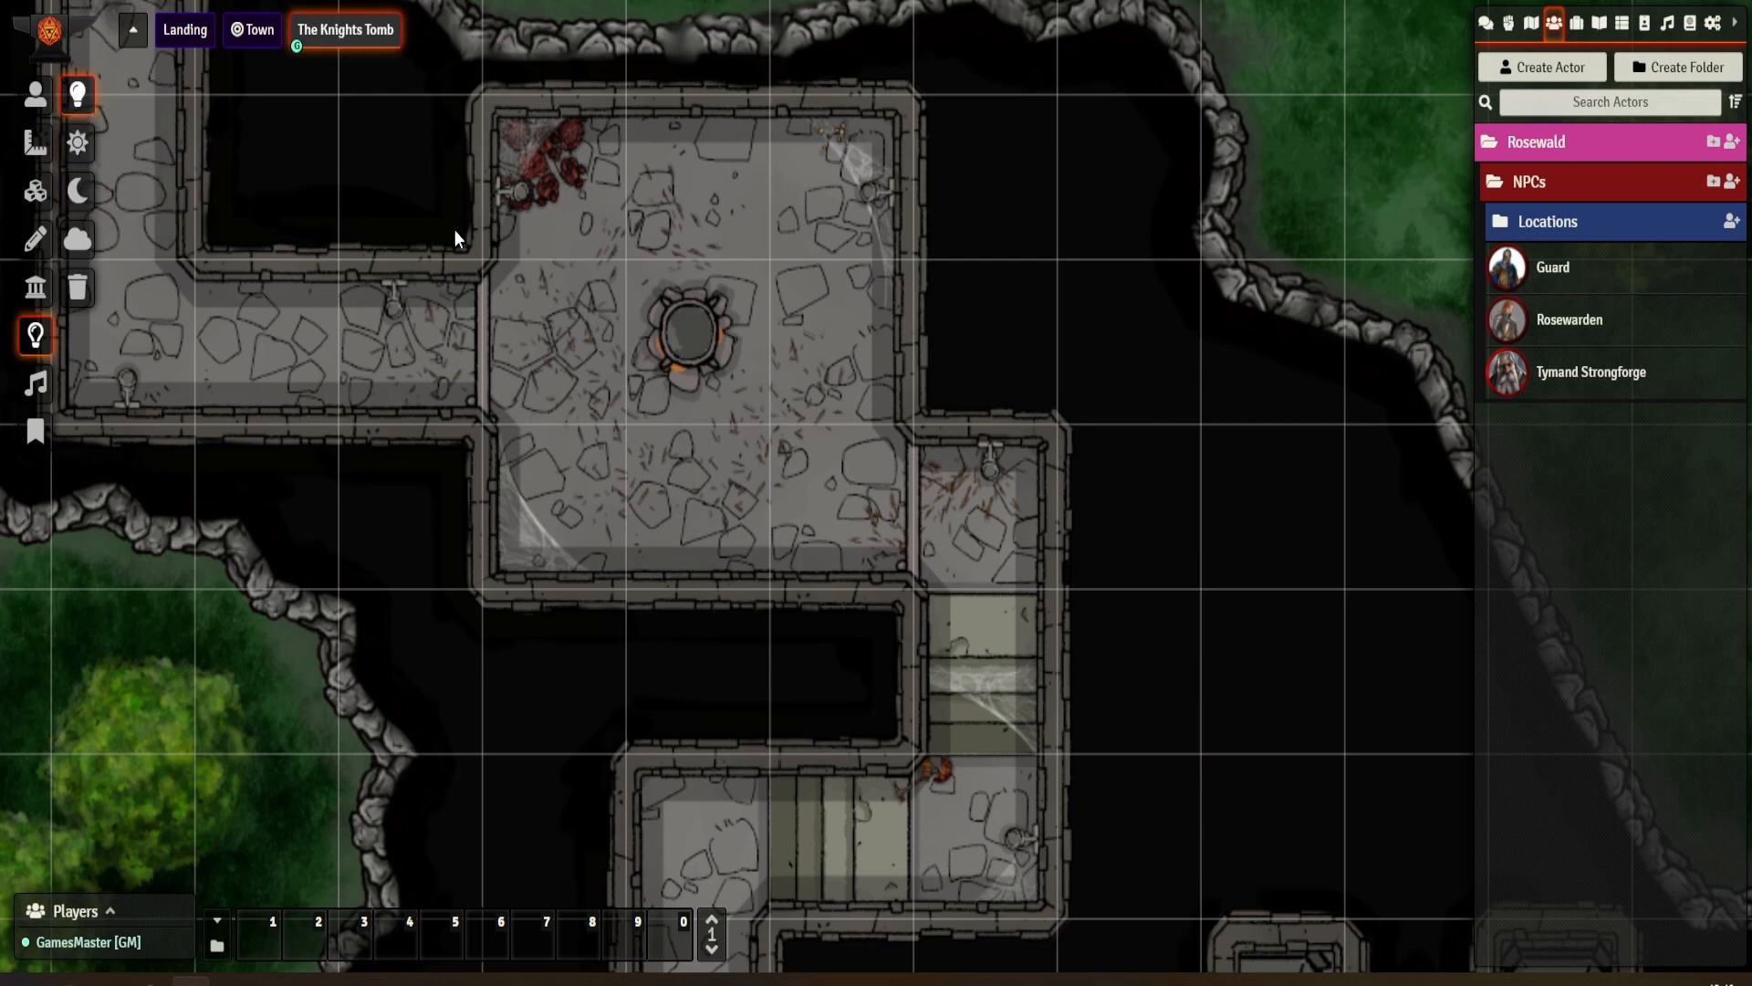
# - Draw two small trial light sources on the brazier, deleting each one
pyautogui.moveTo(690, 325); pyautogui.dragTo(819, 293)
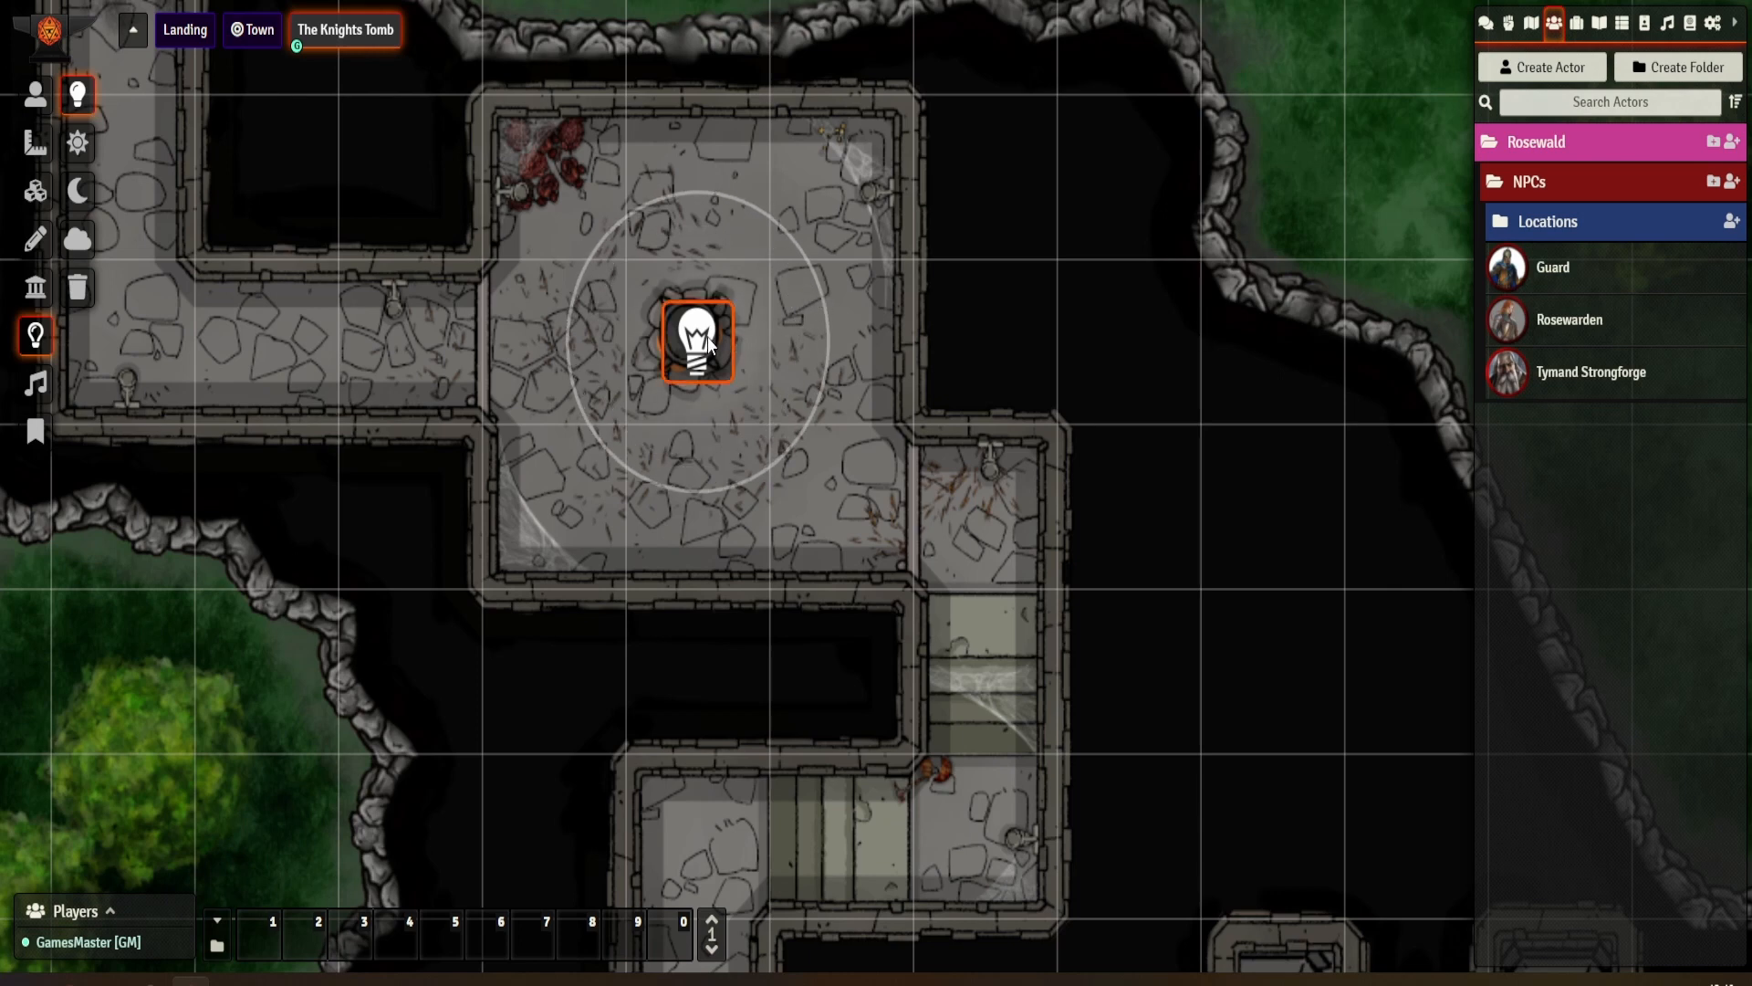
pyautogui.moveTo(698, 339)
pyautogui.mouseDown()
pyautogui.moveTo(634, 330)
pyautogui.moveTo(713, 331)
pyautogui.mouseUp()
pyautogui.press('Delete')
pyautogui.moveTo(697, 332); pyautogui.dragTo(846, 246)
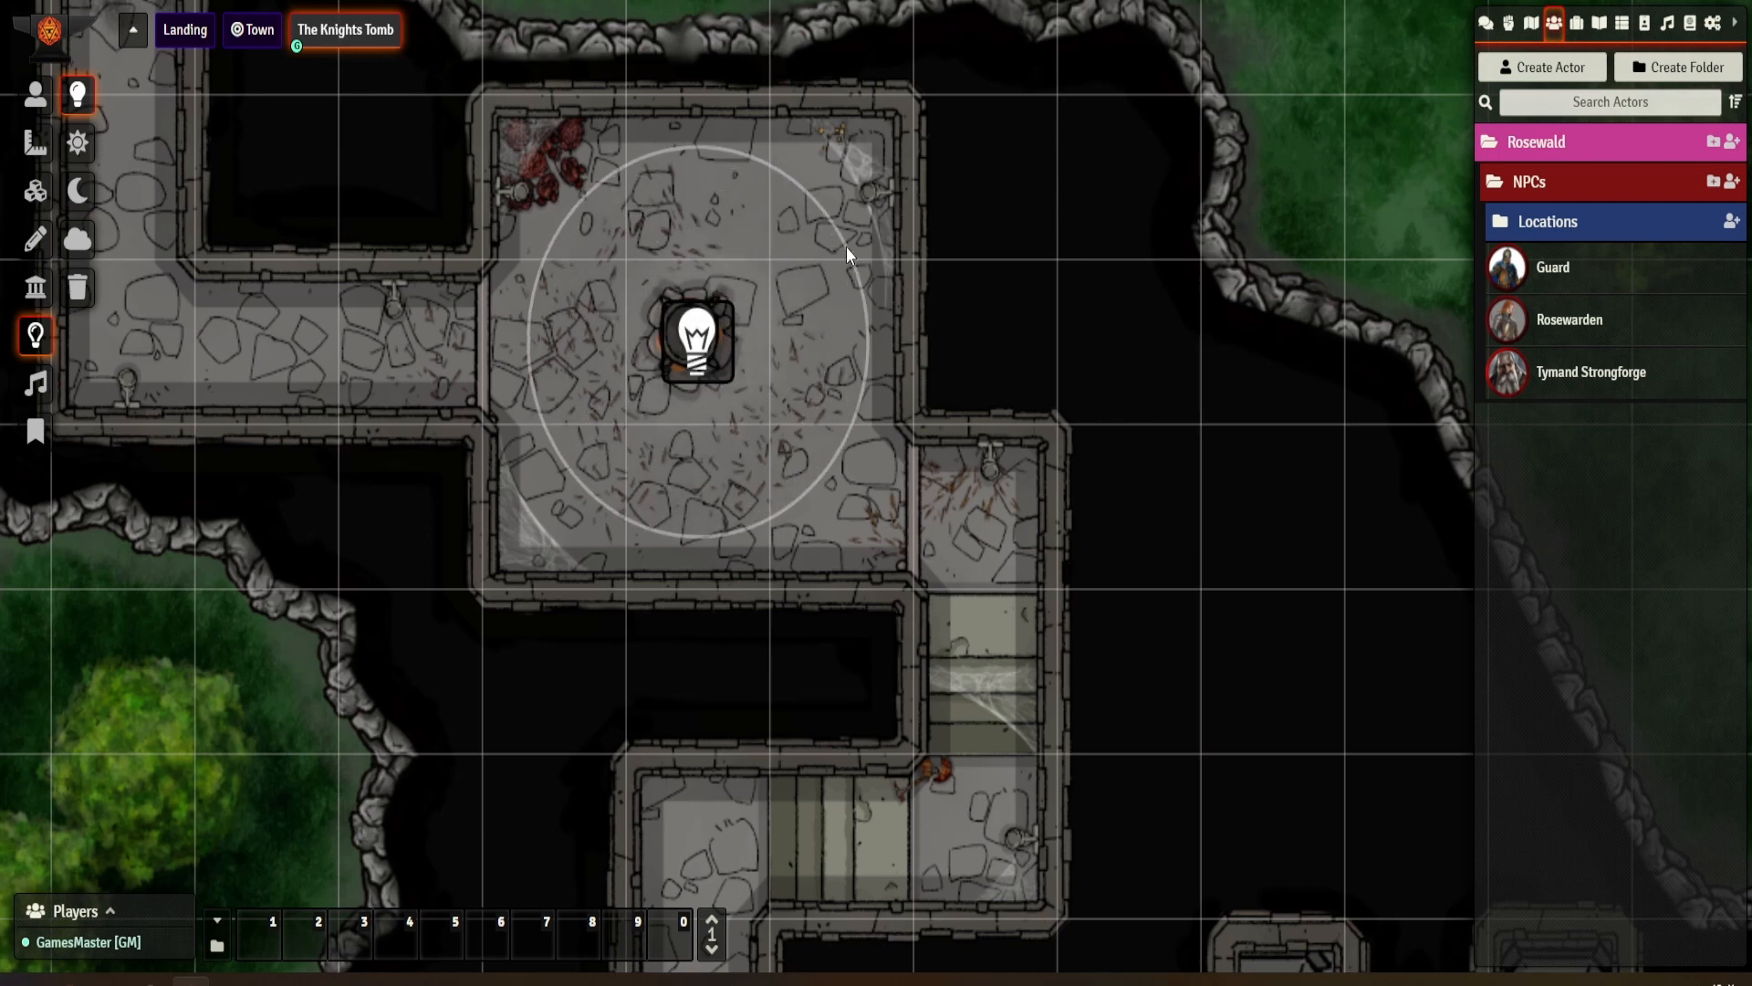
pyautogui.moveTo(676, 330); pyautogui.dragTo(699, 340)
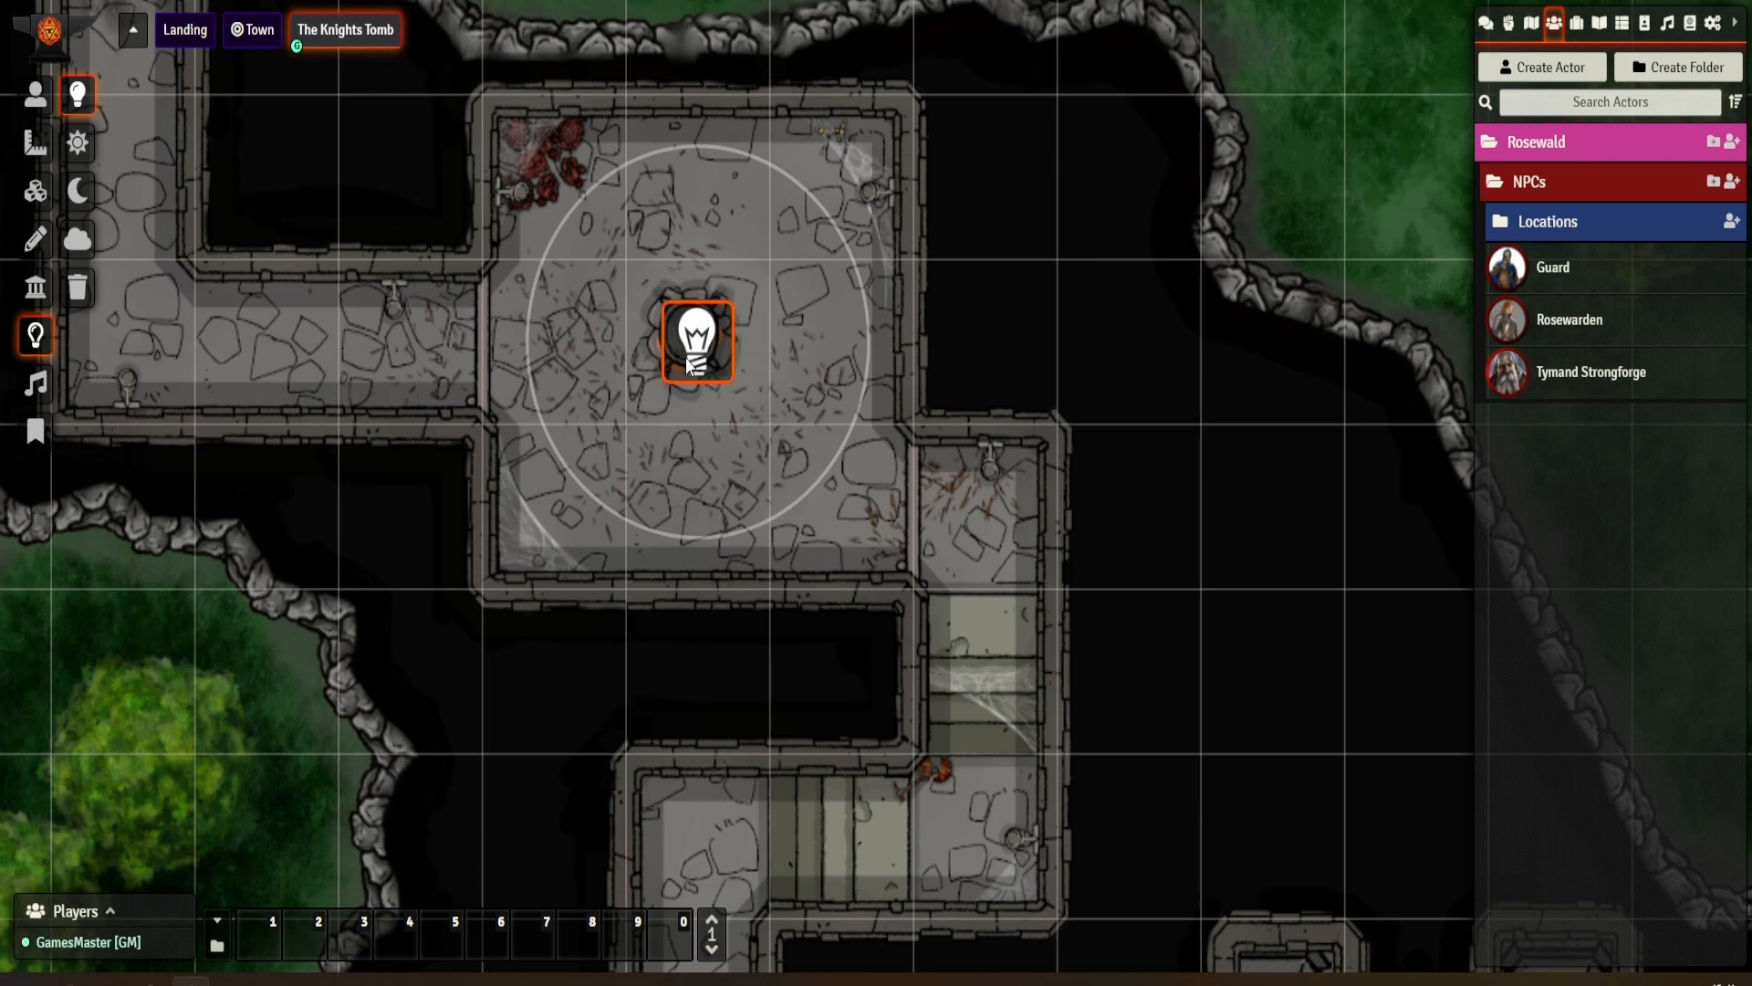
pyautogui.press('Delete')
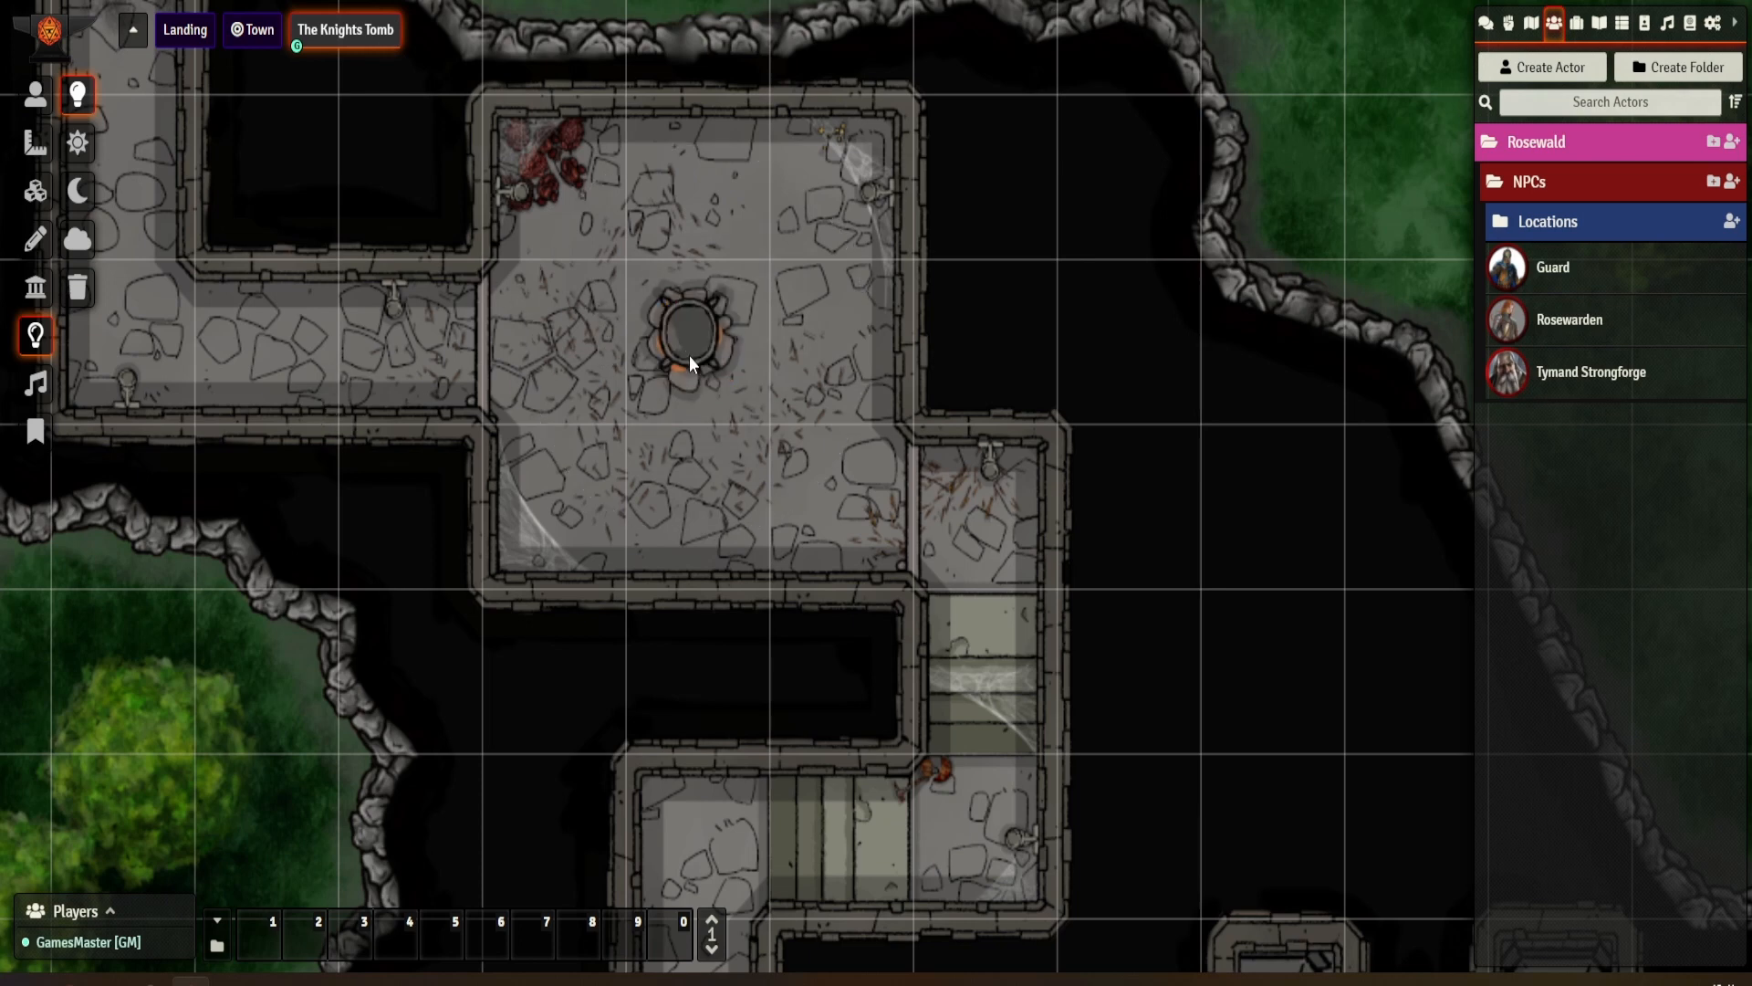
# - Place a light source on the brazier and set its light radius to 20 dim and 10 bright
pyautogui.moveTo(687, 348); pyautogui.dragTo(1076, 233)
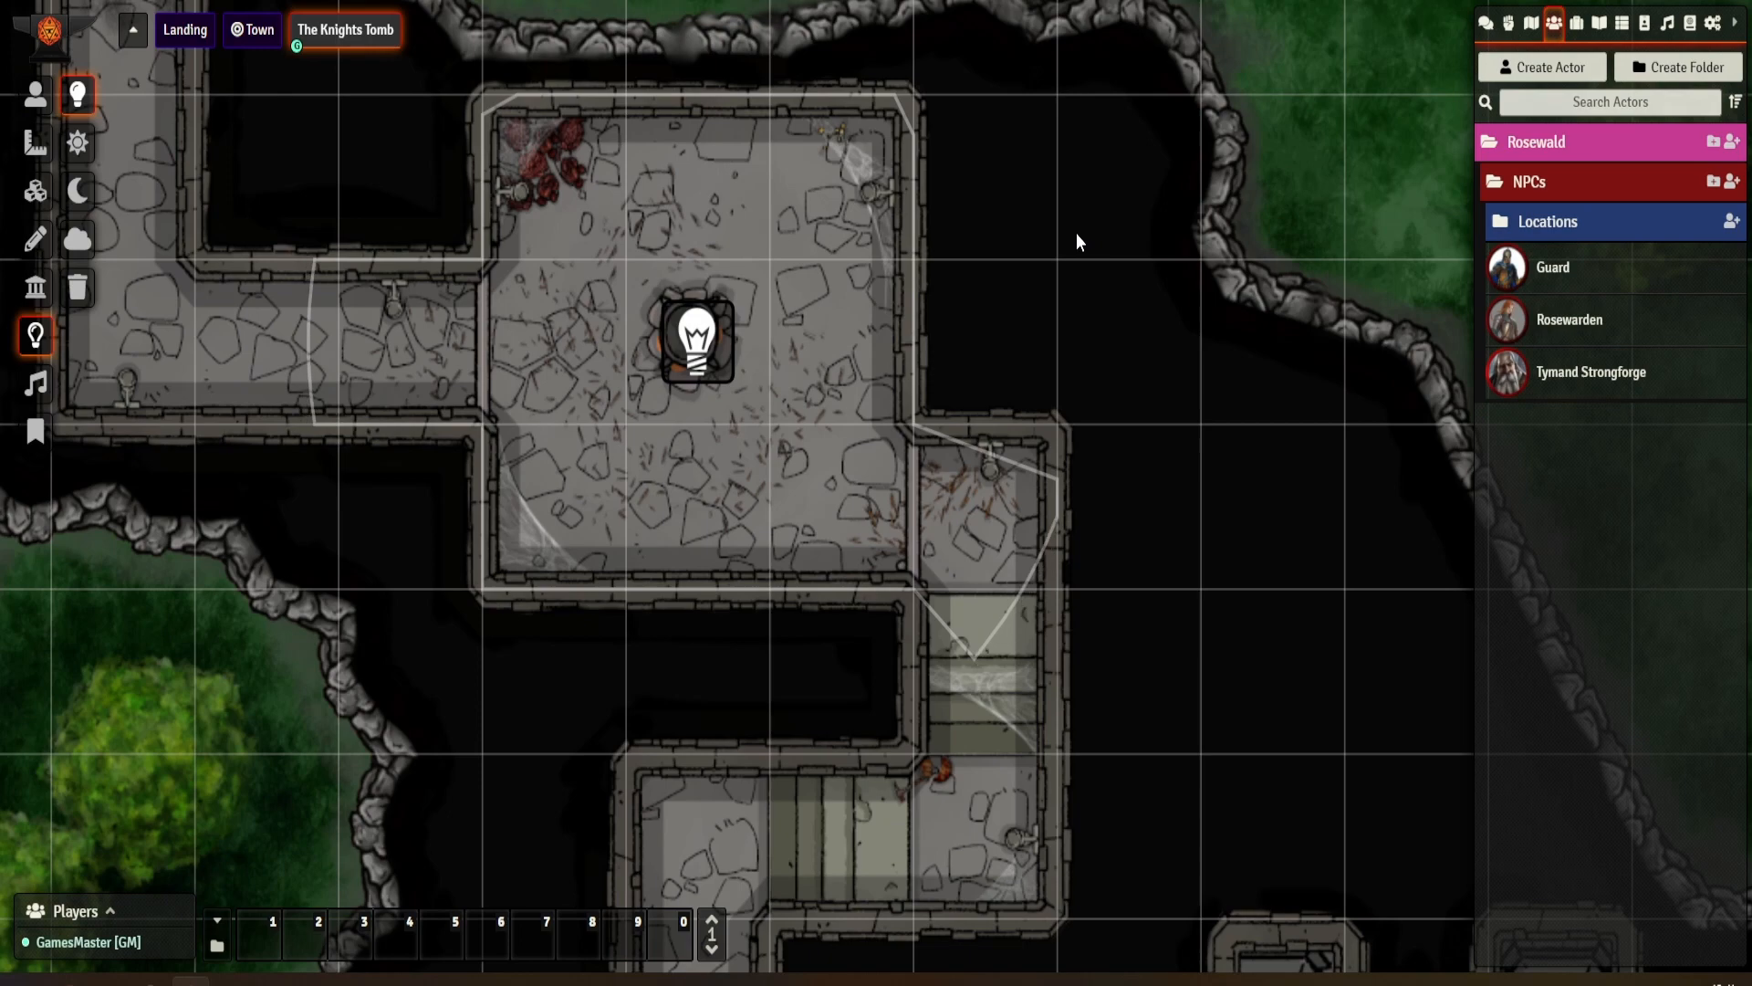
pyautogui.doubleClick(695, 354)
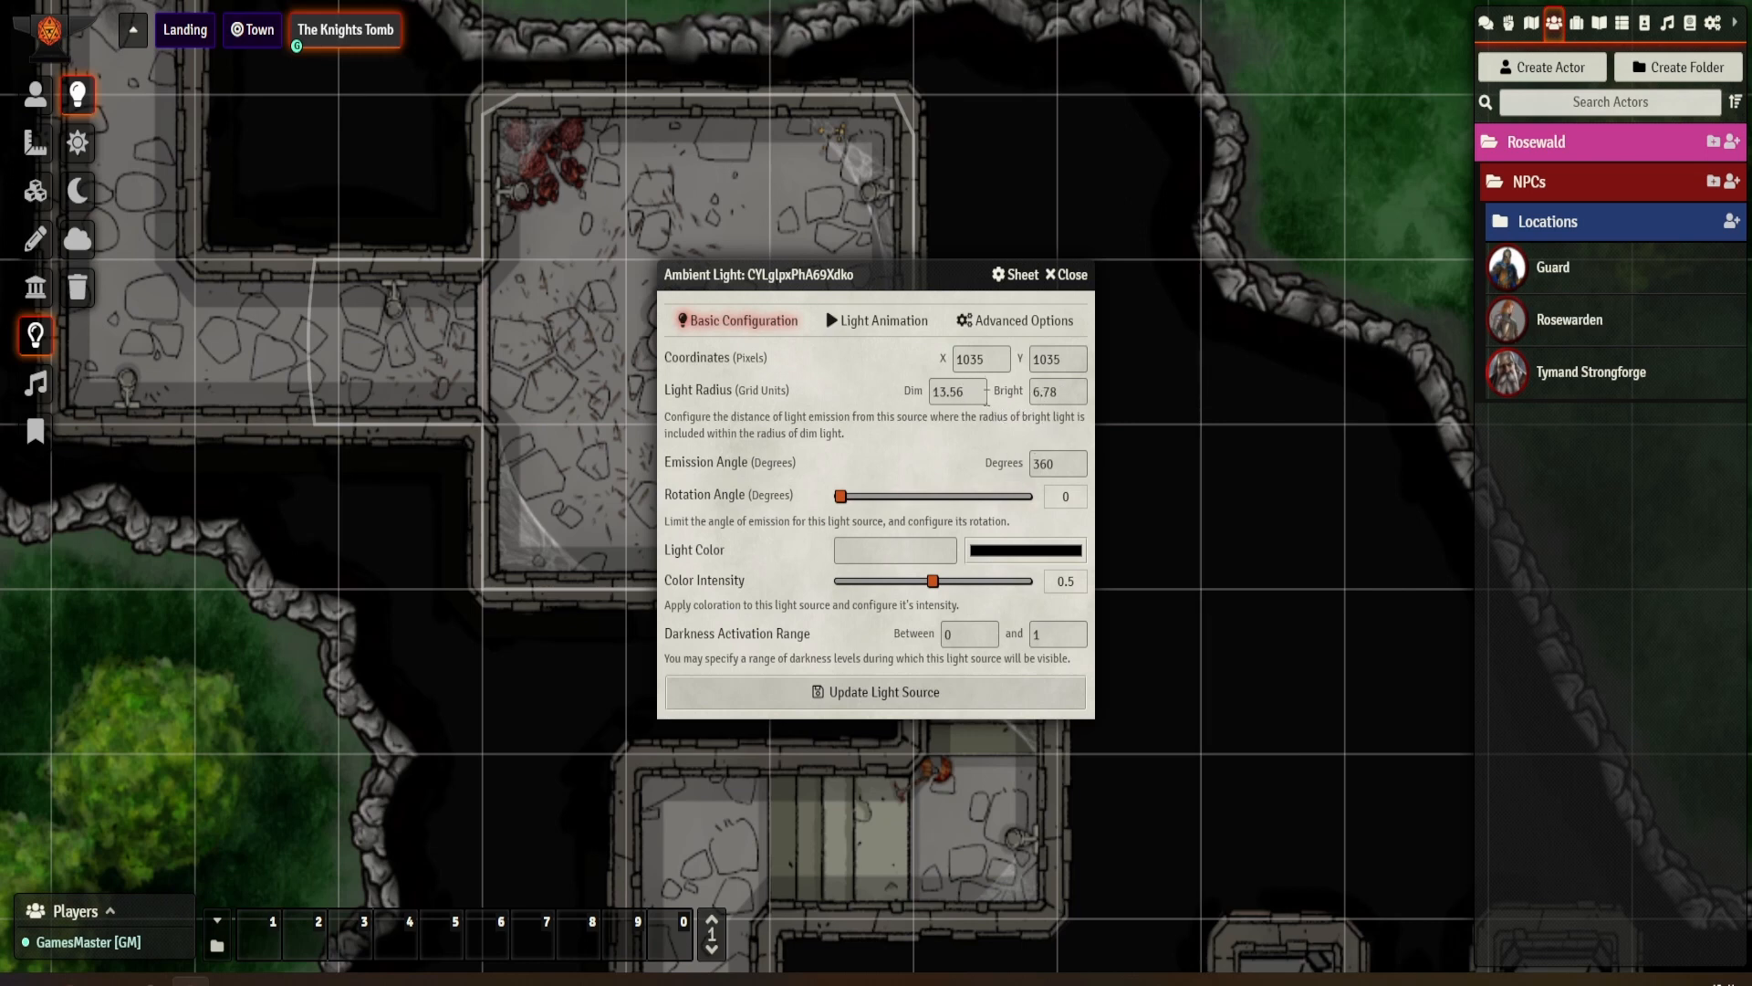
pyautogui.moveTo(983, 394); pyautogui.dragTo(917, 393)
pyautogui.moveTo(1069, 398); pyautogui.dragTo(1036, 398)
pyautogui.write('10')
pyautogui.moveTo(984, 393); pyautogui.dragTo(927, 400)
pyautogui.write('20')
pyautogui.click(940, 446)
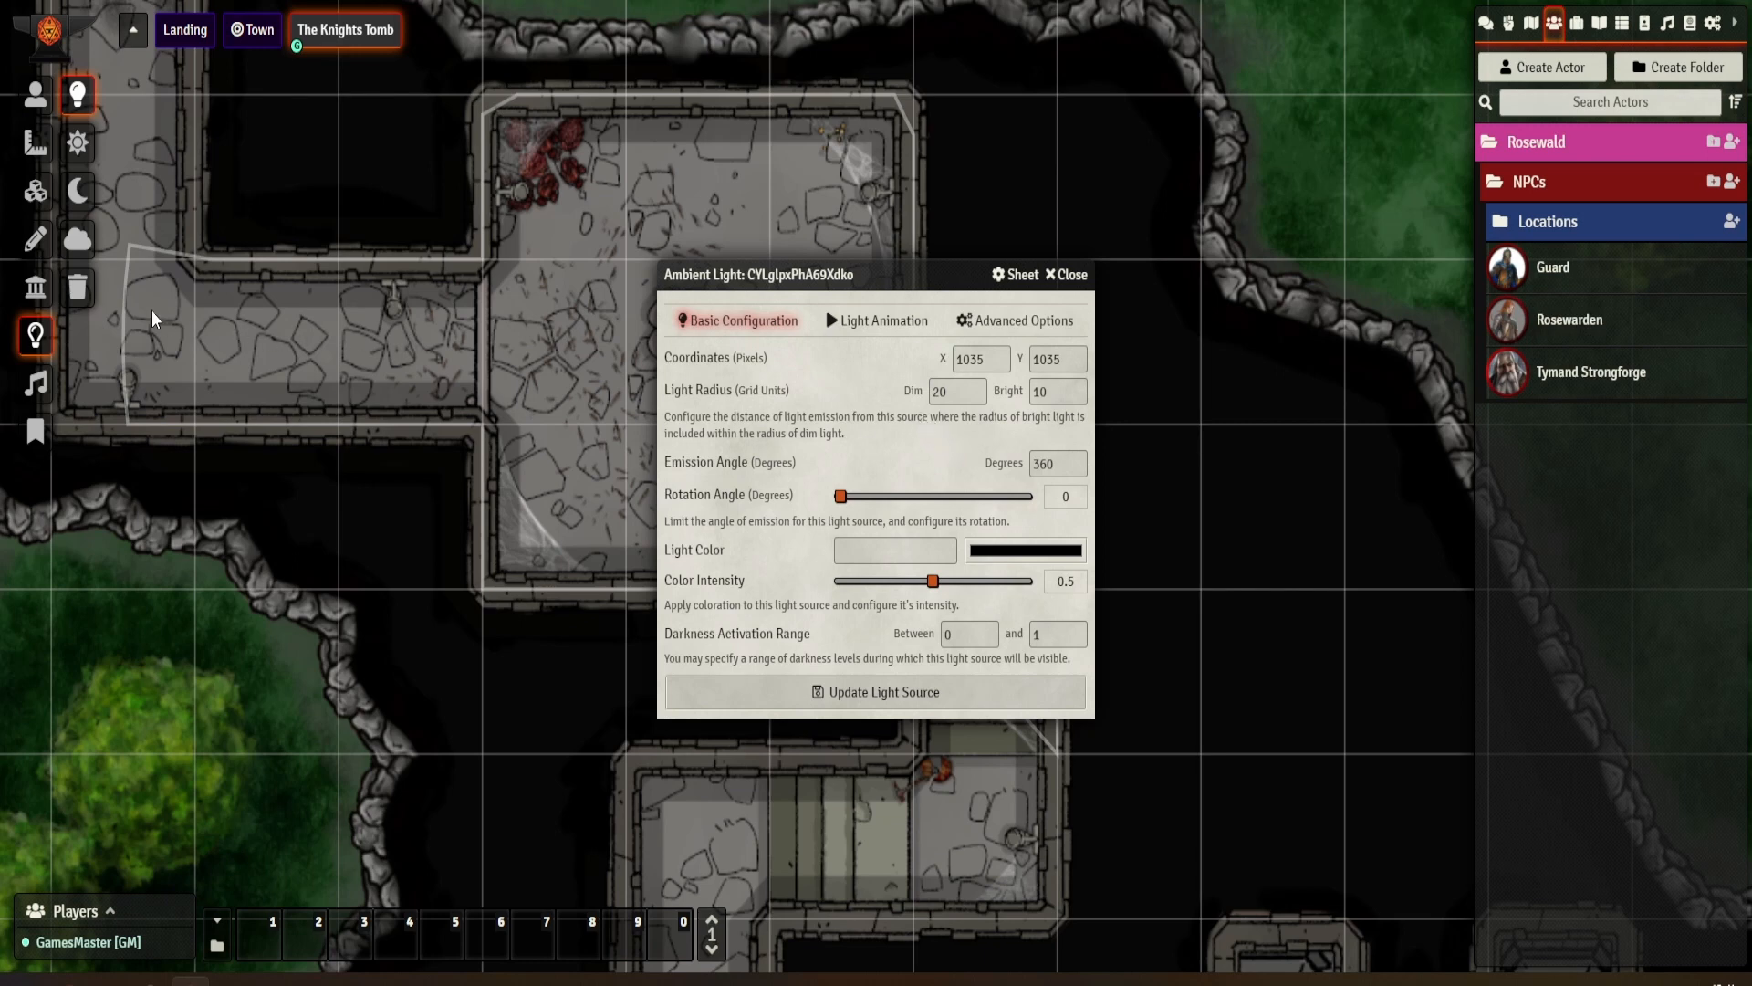
# - Set the brazier light's color to orange #dd910e with a color intensity of 0.25
pyautogui.moveTo(748, 279); pyautogui.dragTo(966, 244)
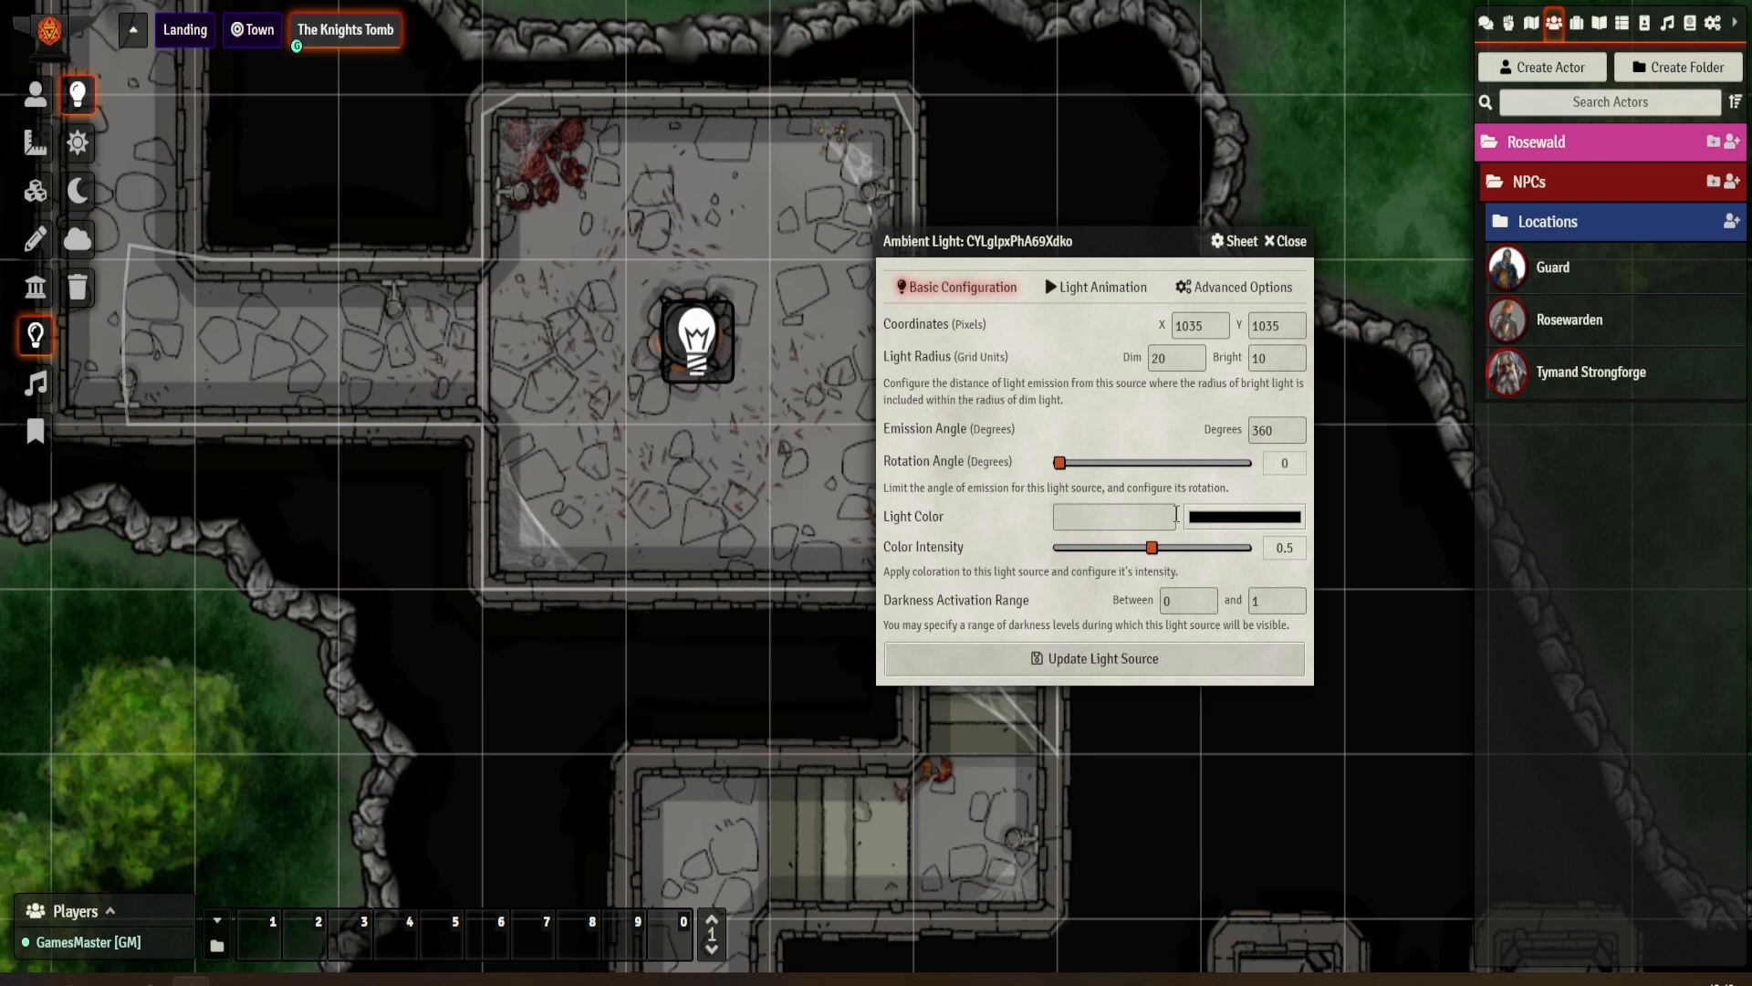
pyautogui.click(1236, 518)
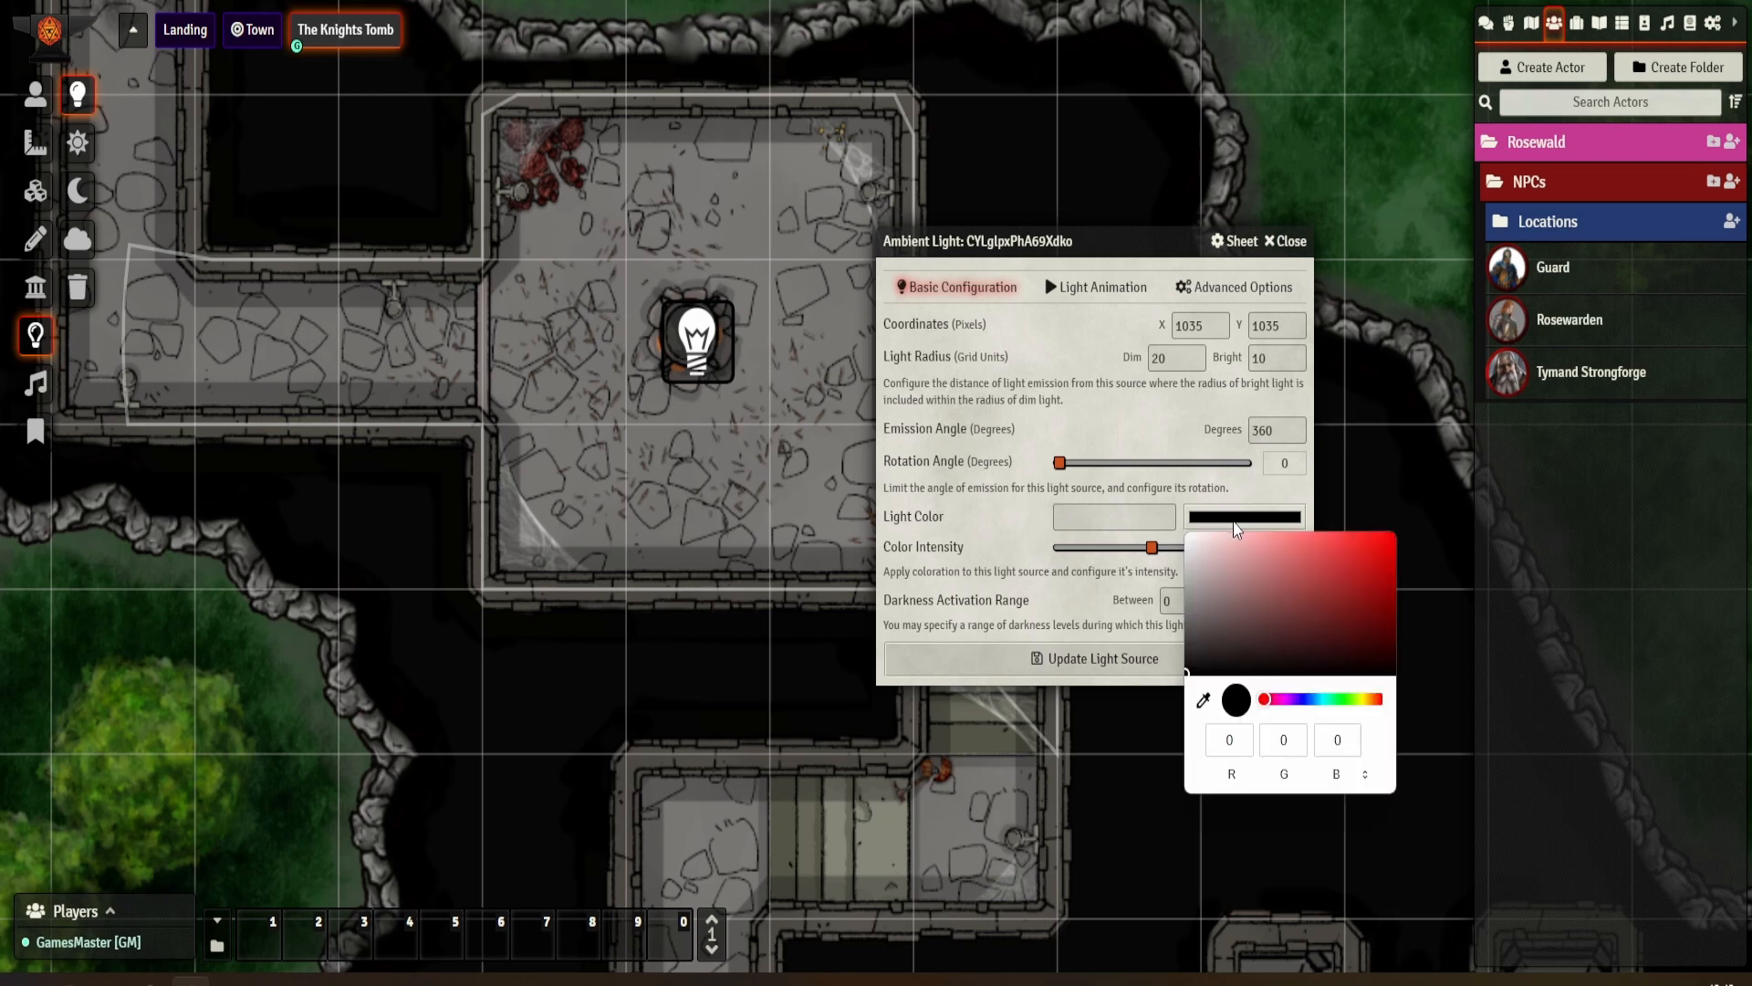
pyautogui.click(1363, 699)
pyautogui.click(1370, 699)
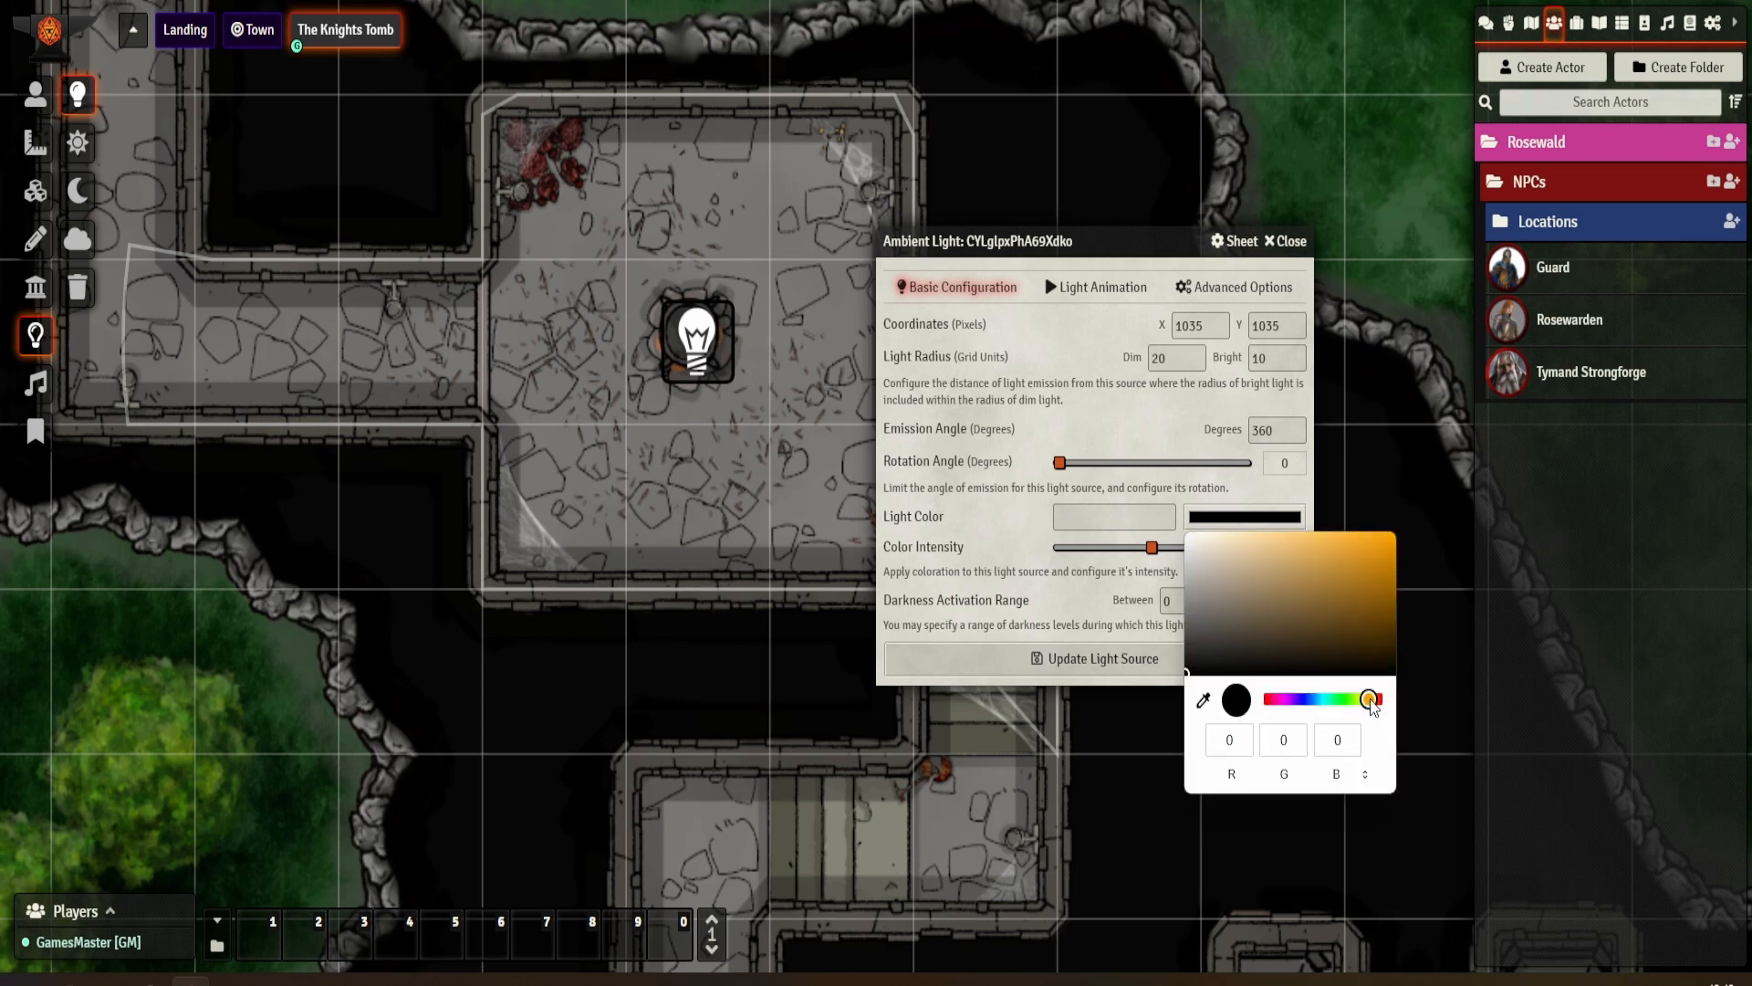
pyautogui.moveTo(1362, 556)
pyautogui.mouseDown()
pyautogui.moveTo(1359, 581)
pyautogui.moveTo(1381, 551)
pyautogui.mouseUp()
pyautogui.click(1110, 601)
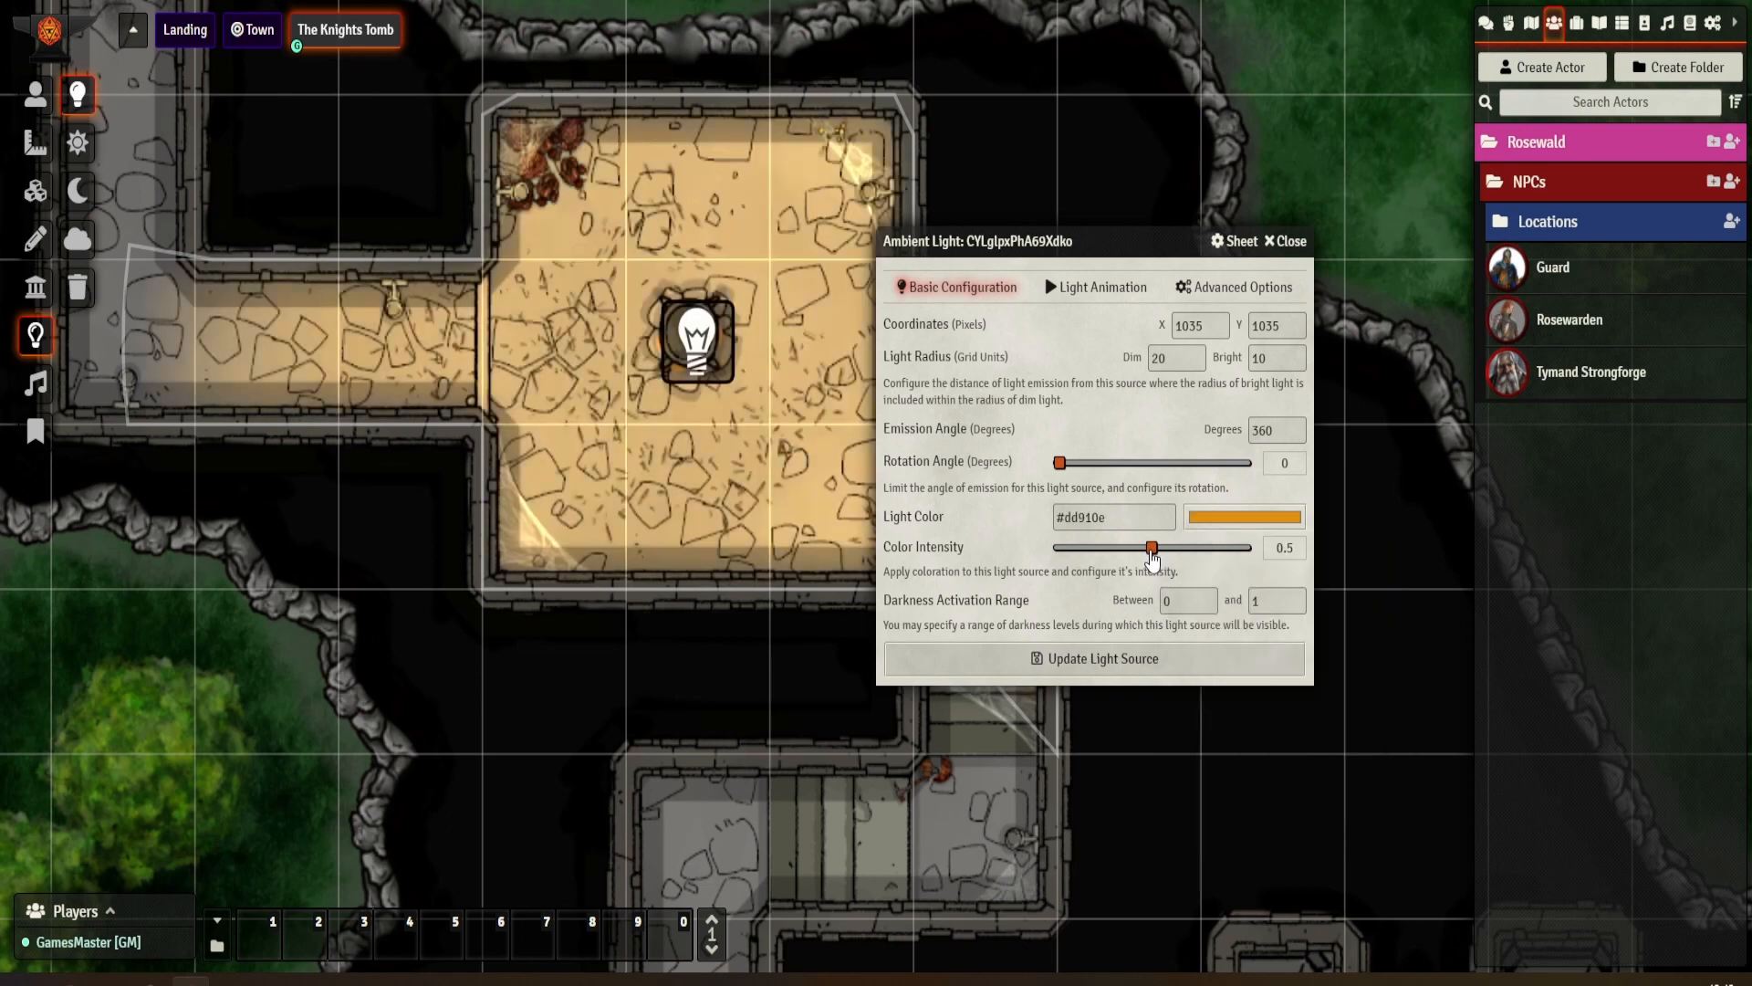
pyautogui.moveTo(1152, 548); pyautogui.dragTo(1104, 550)
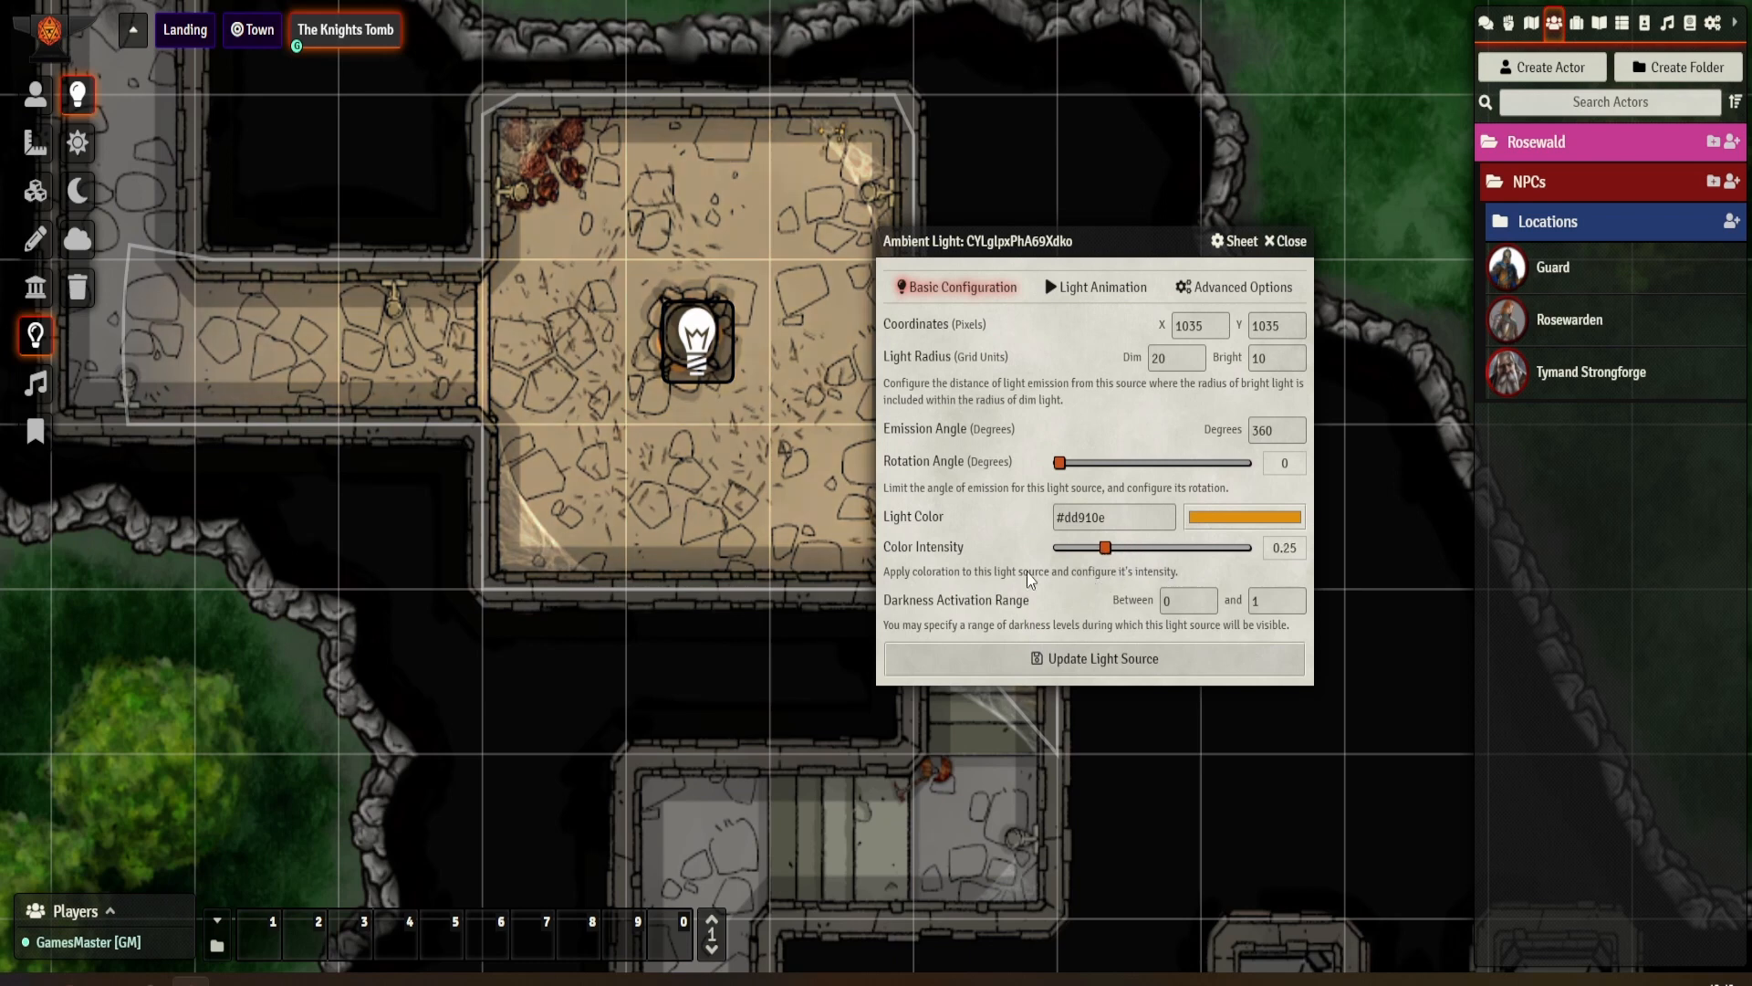
# - Give the brazier light a Torch animation with speed 2 and intensity 2, and update the light source
pyautogui.click(1100, 288)
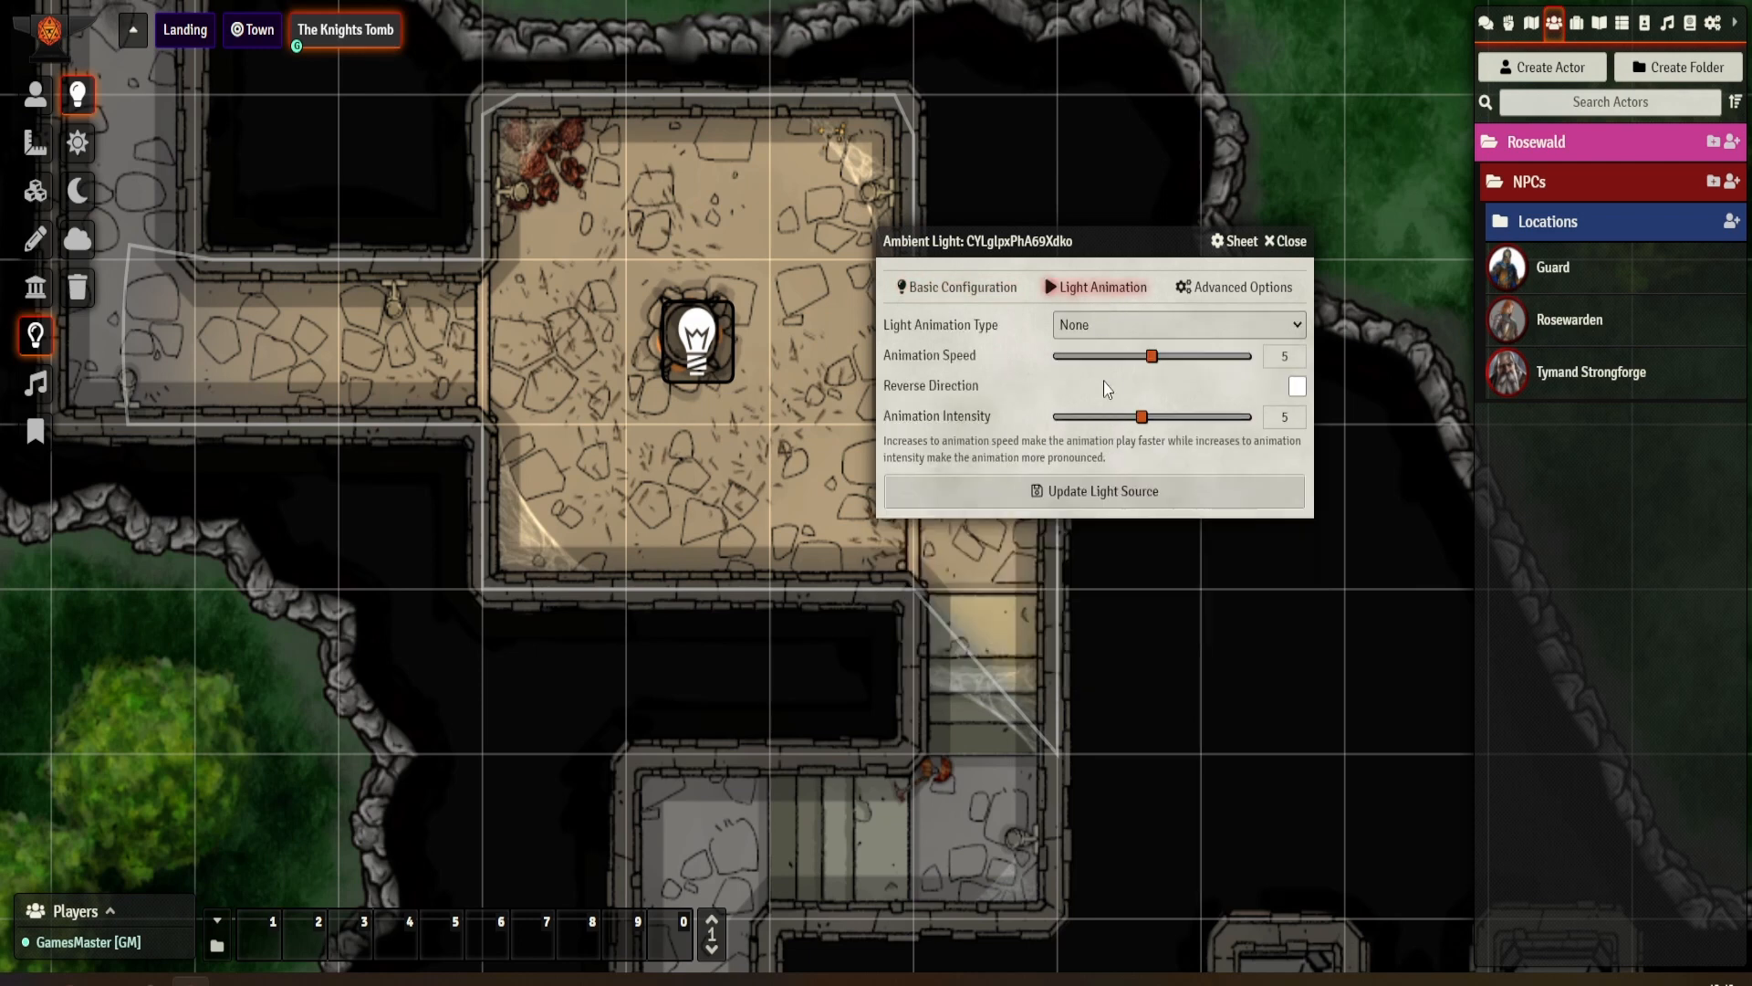
pyautogui.click(1101, 329)
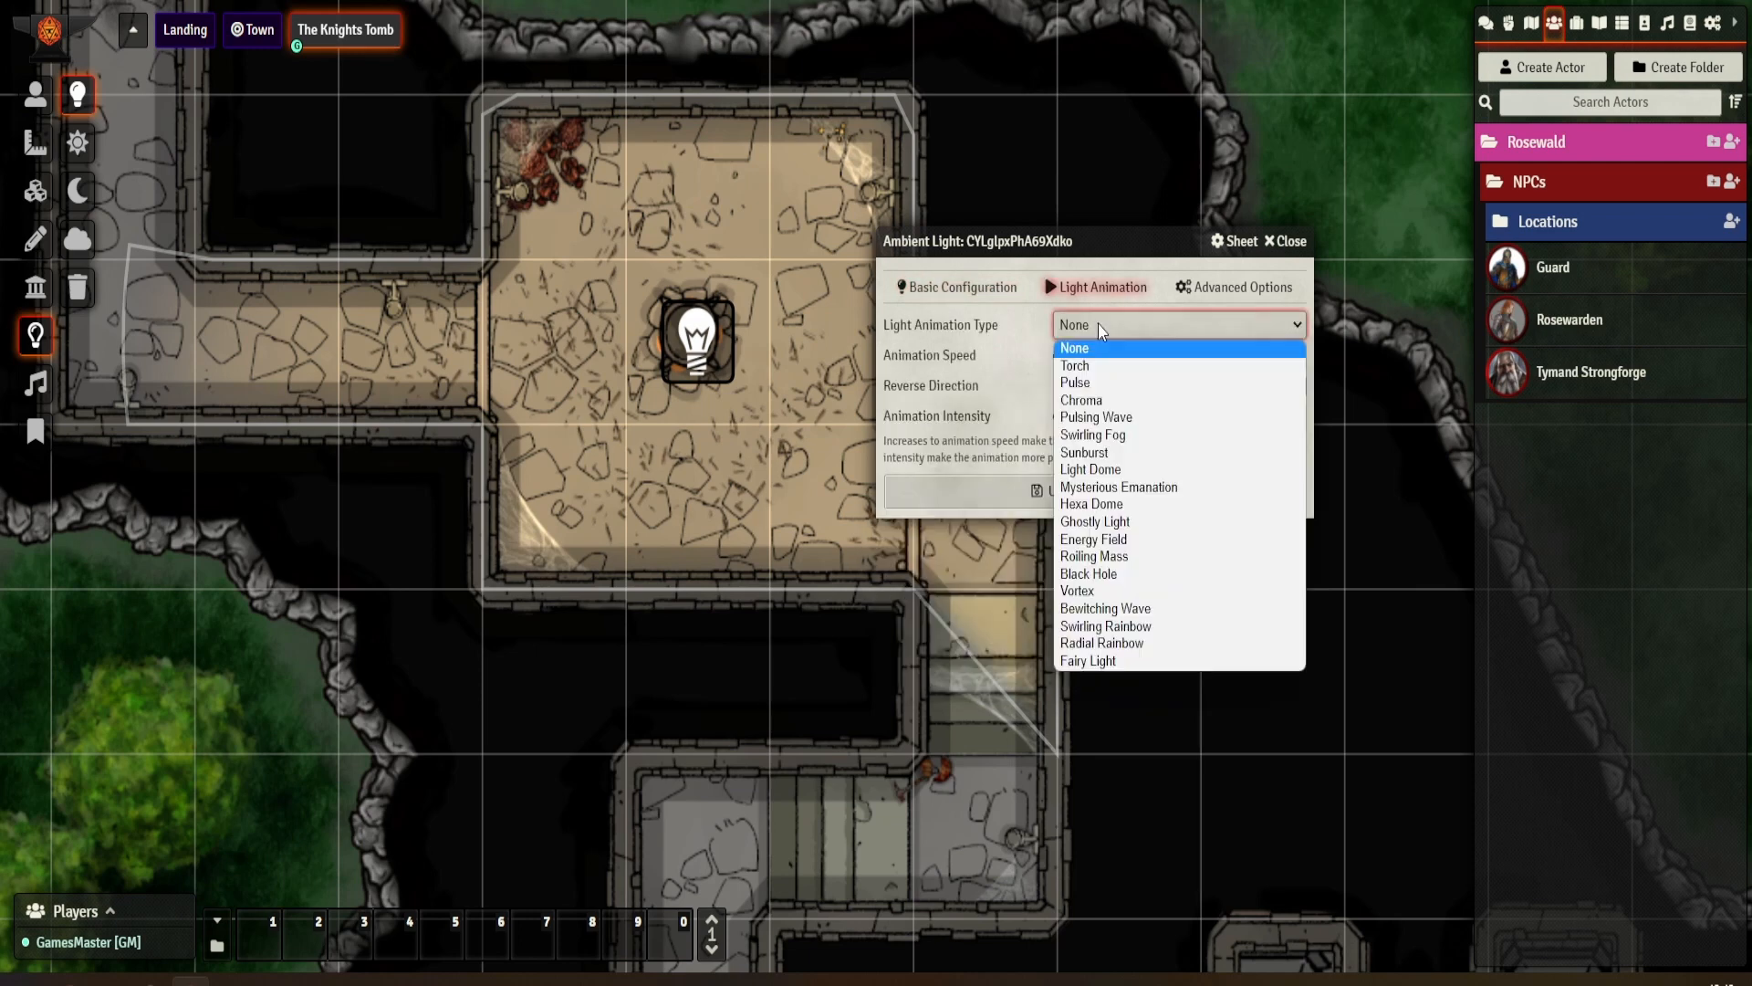
pyautogui.click(1120, 367)
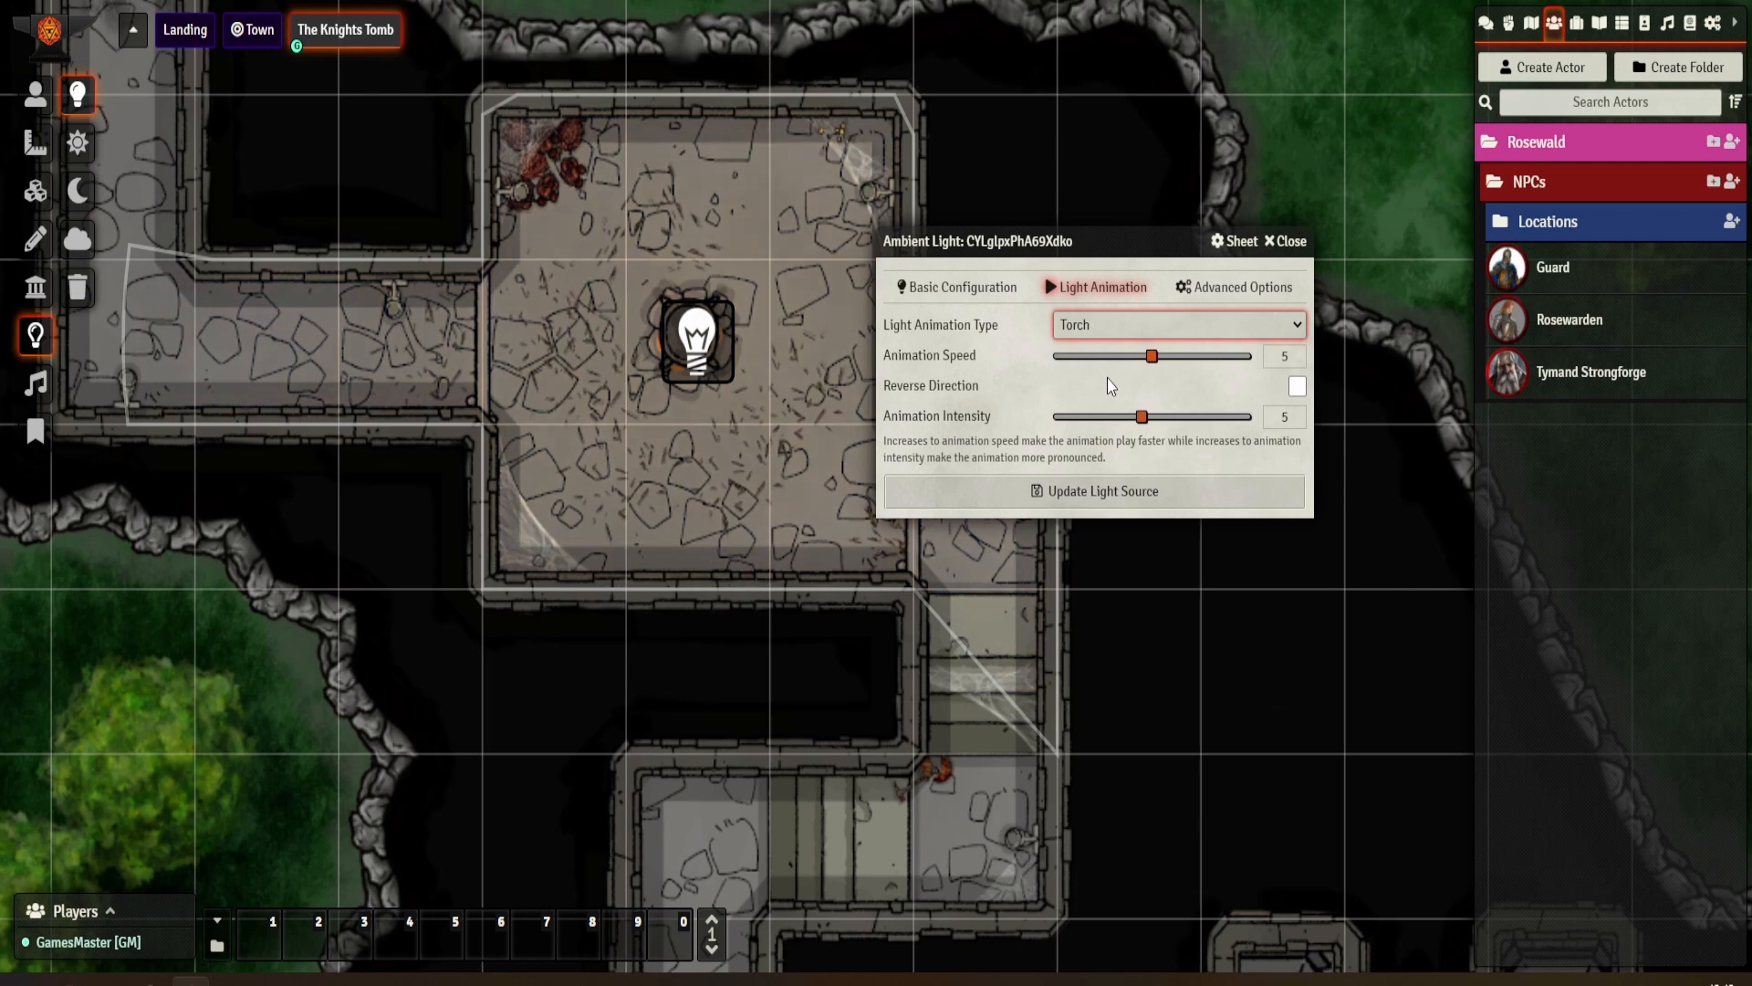
pyautogui.moveTo(1154, 366); pyautogui.dragTo(1080, 419)
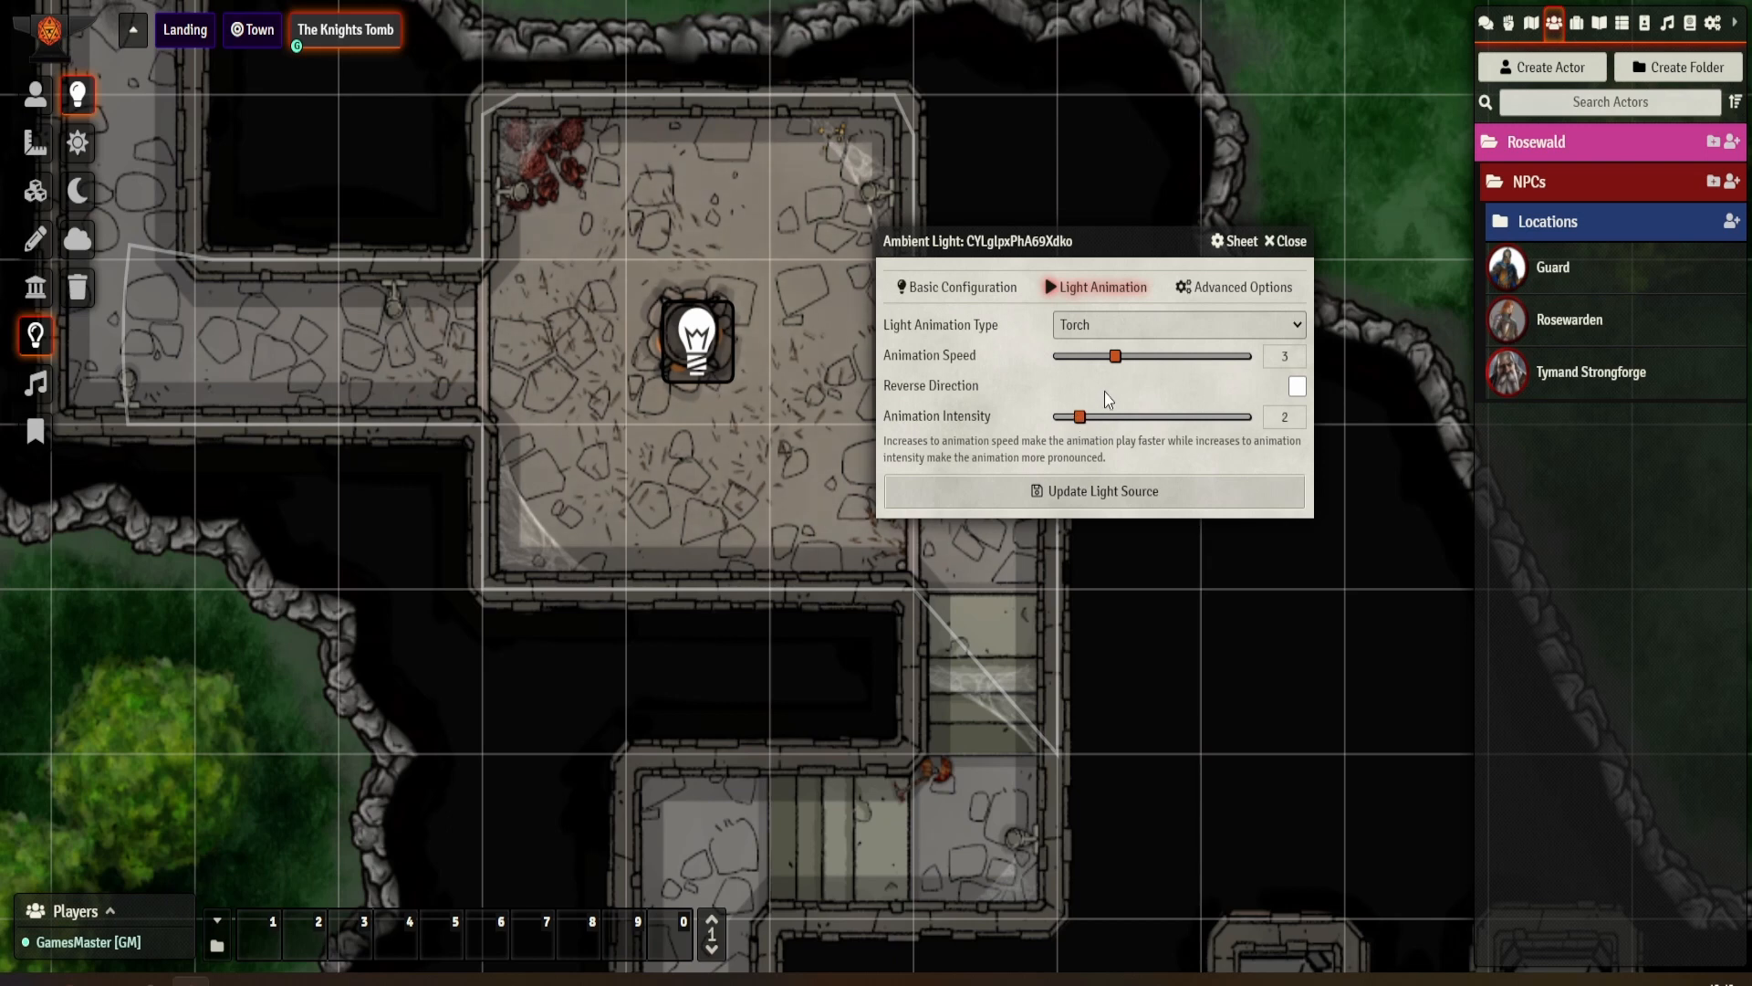
pyautogui.moveTo(1115, 357); pyautogui.dragTo(1097, 358)
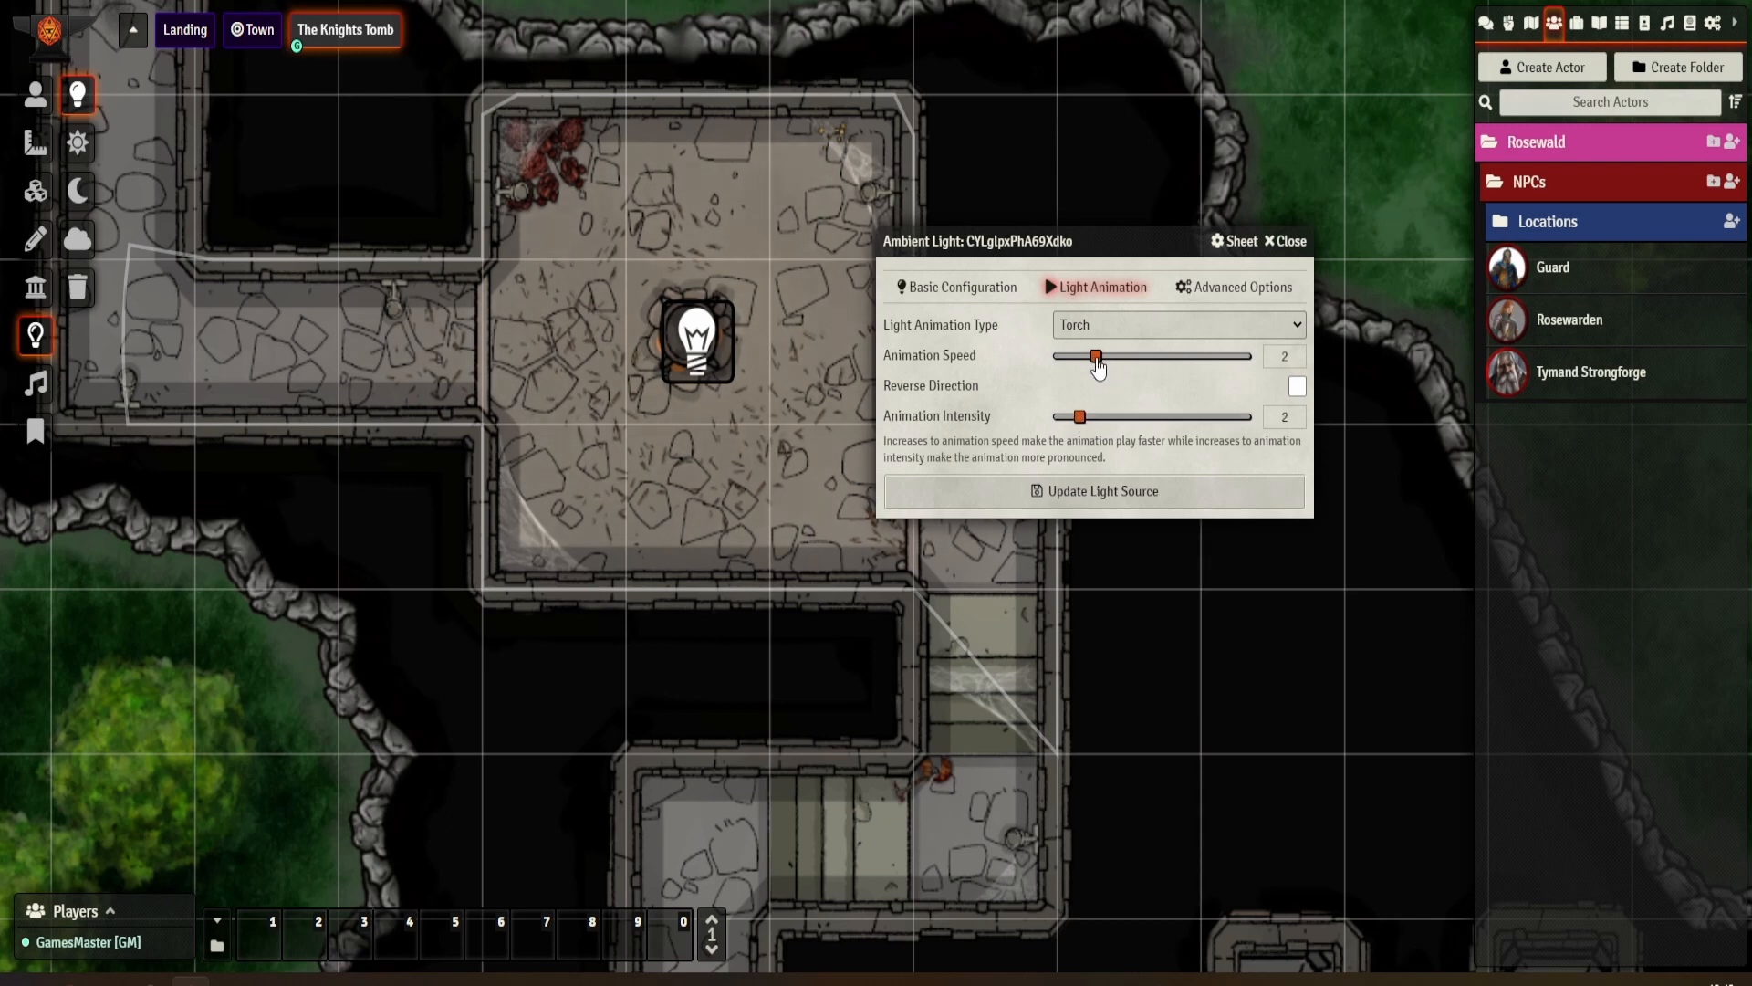
pyautogui.click(1122, 491)
# - Place a Guard token at the north end of the entrance corridor and select it
pyautogui.click(36, 94)
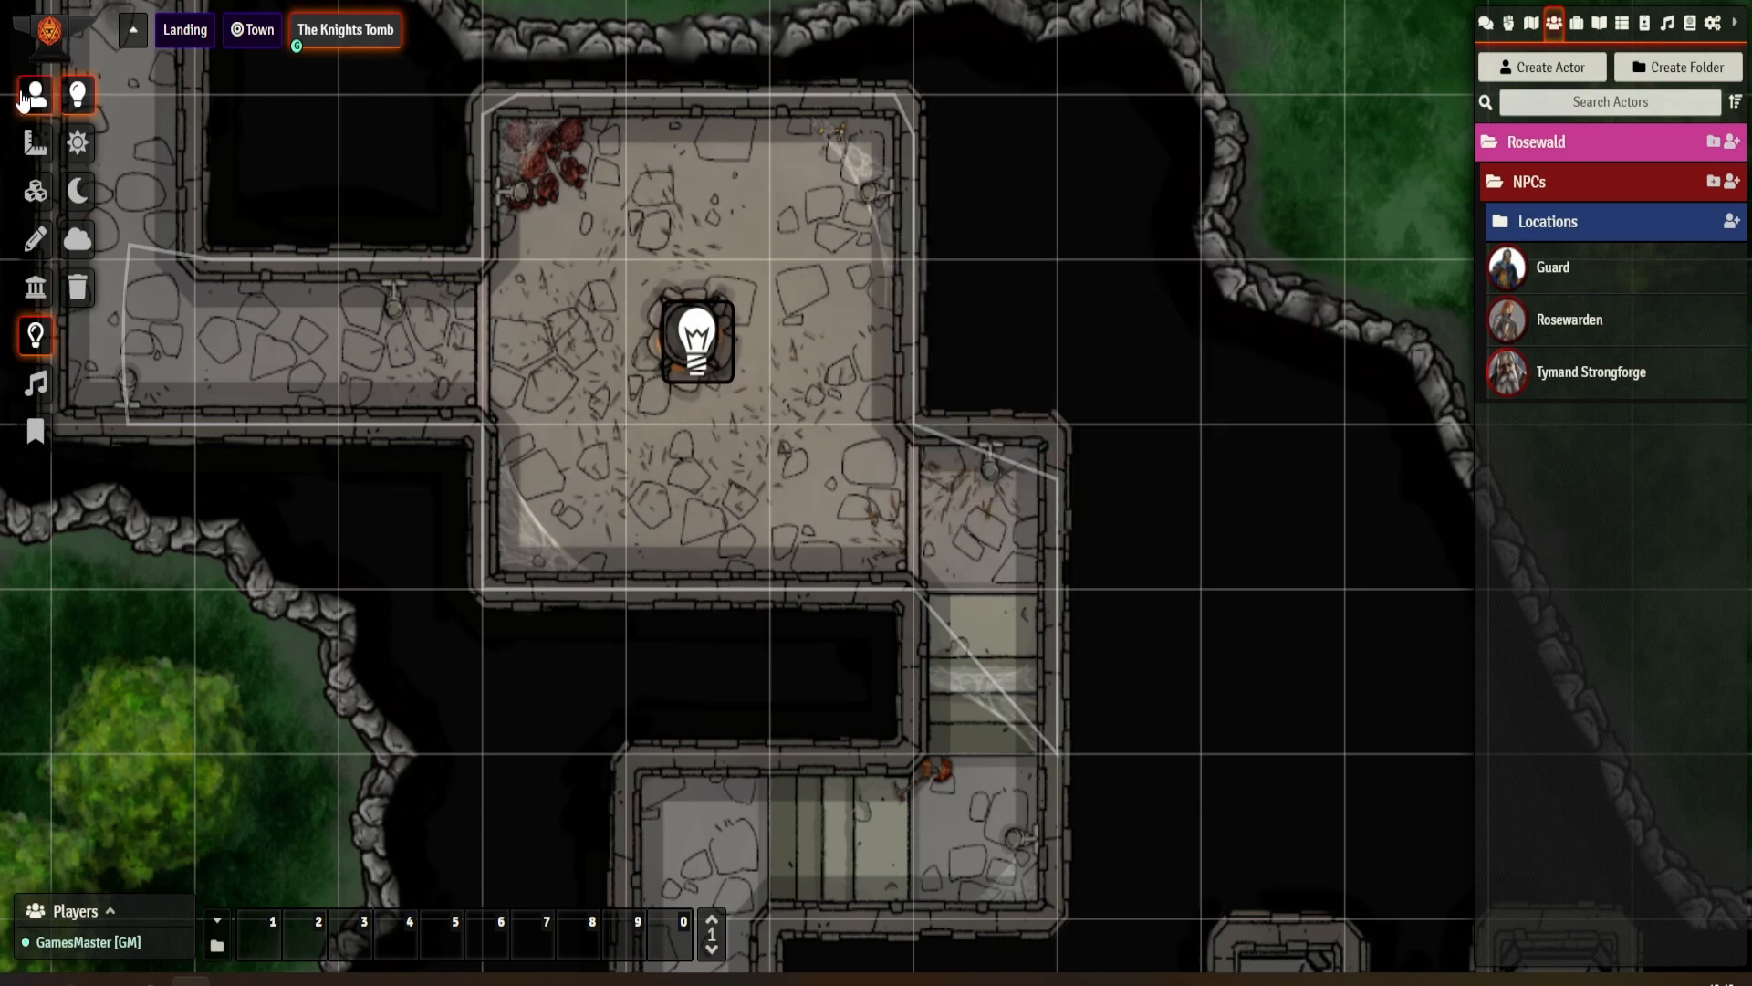
pyautogui.moveTo(473, 286); pyautogui.dragTo(736, 418)
pyautogui.moveTo(1514, 283); pyautogui.dragTo(413, 168)
pyautogui.click(393, 172)
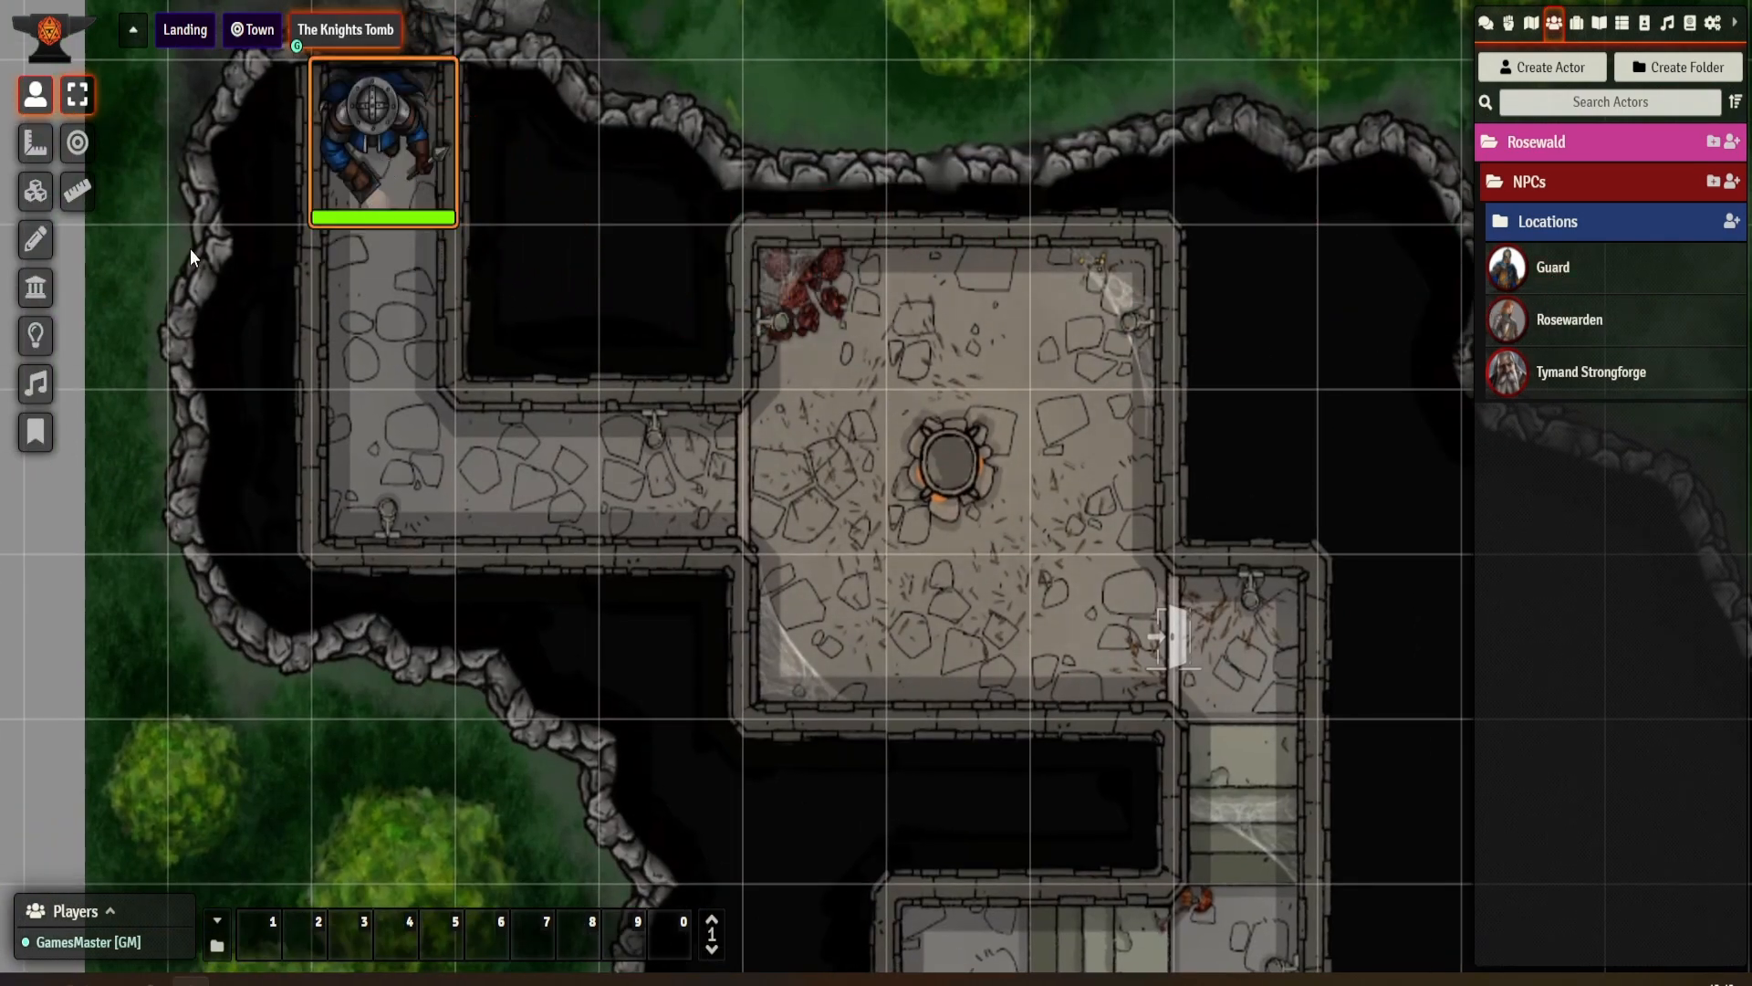
# - Give the Guard token vision with a dim radius of 5, update it, and move it two squares south to the corridor bend
pyautogui.rightClick(379, 146)
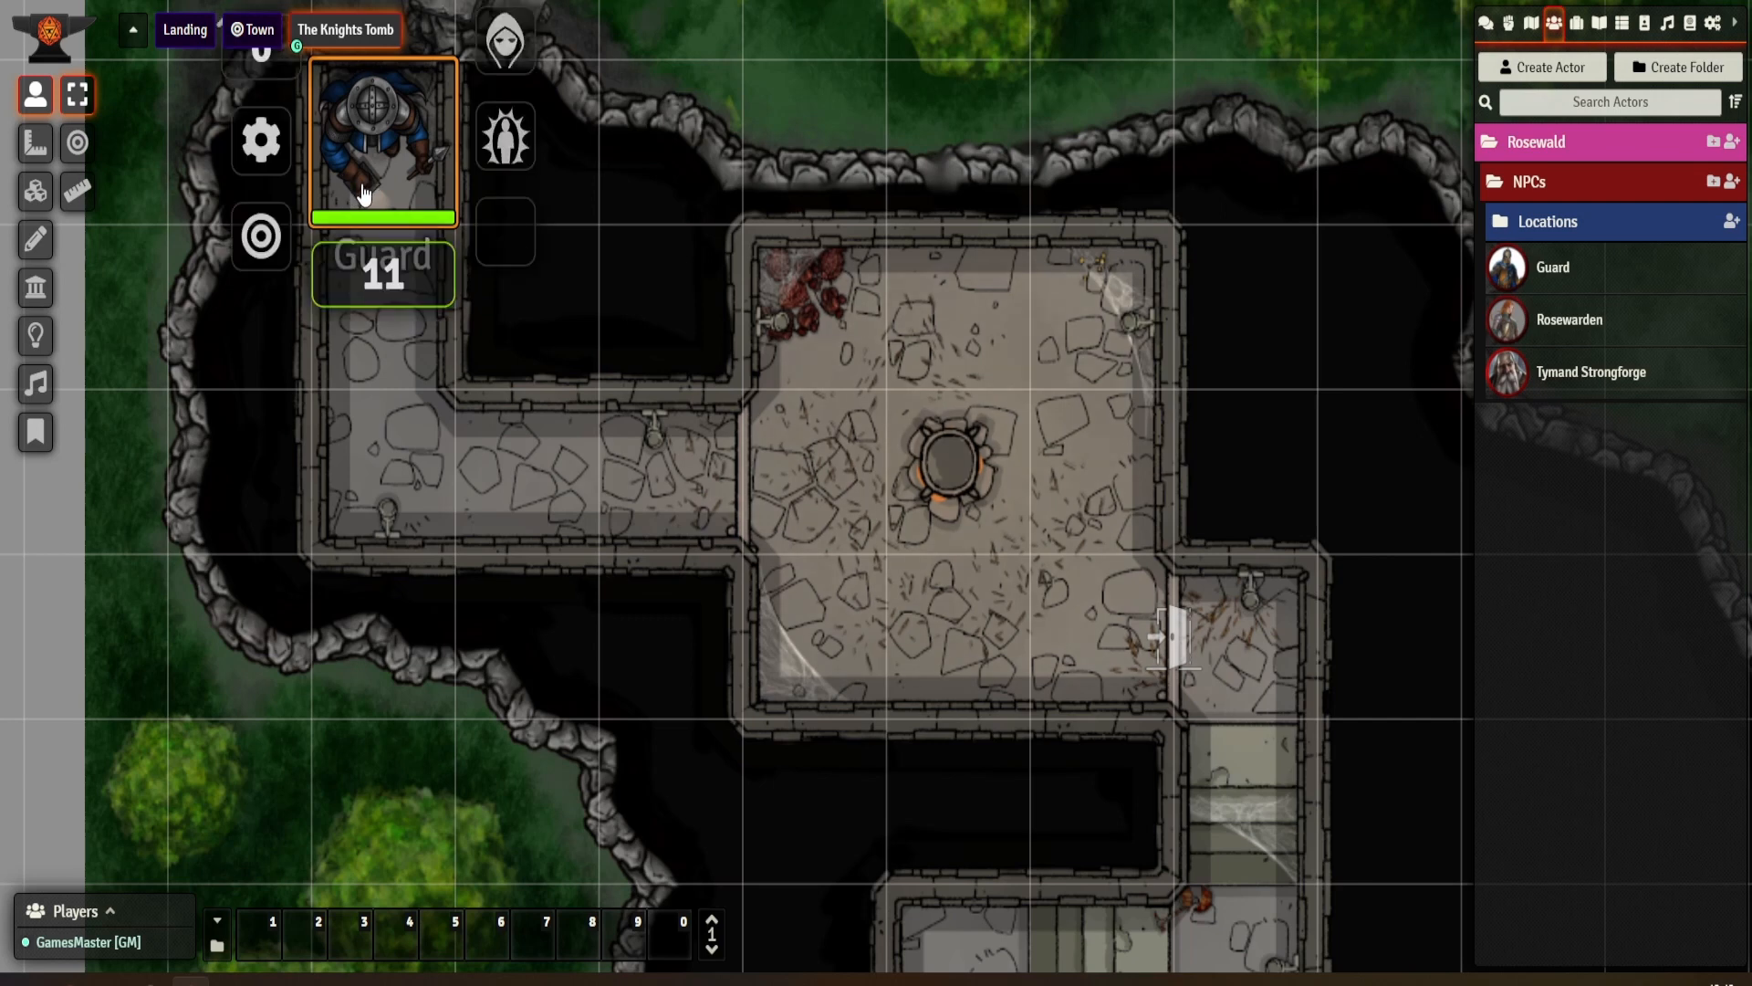
pyautogui.click(281, 135)
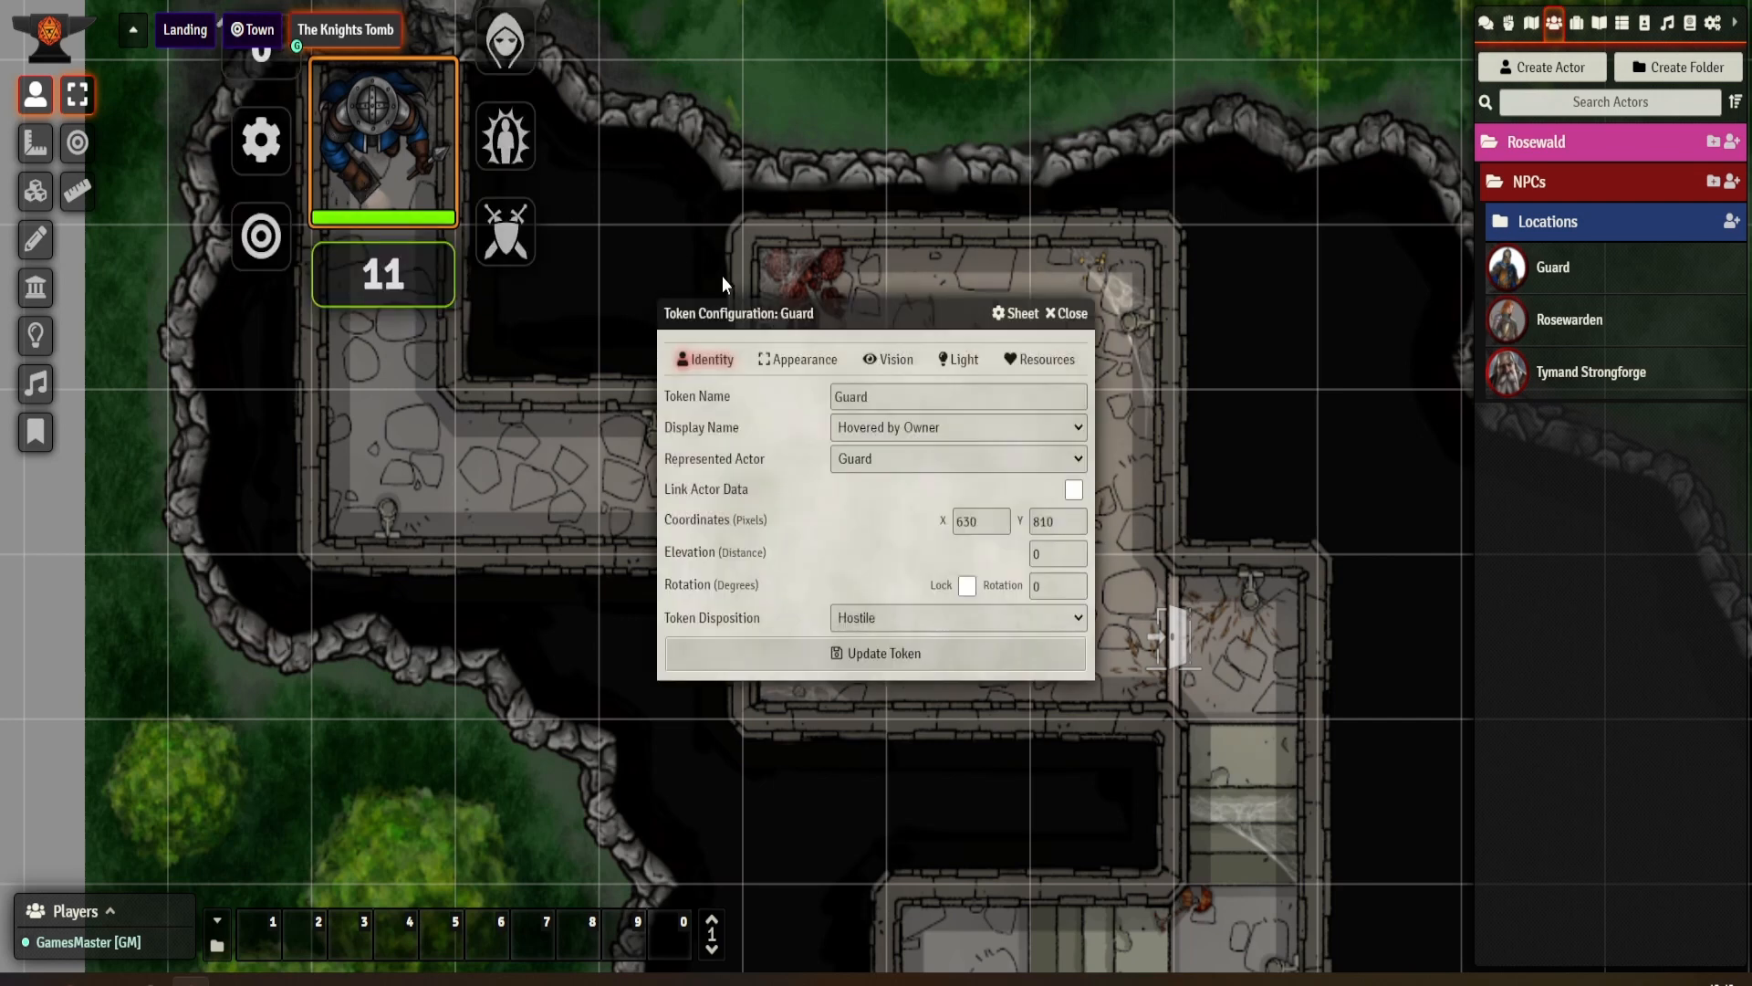
pyautogui.click(900, 365)
pyautogui.click(936, 428)
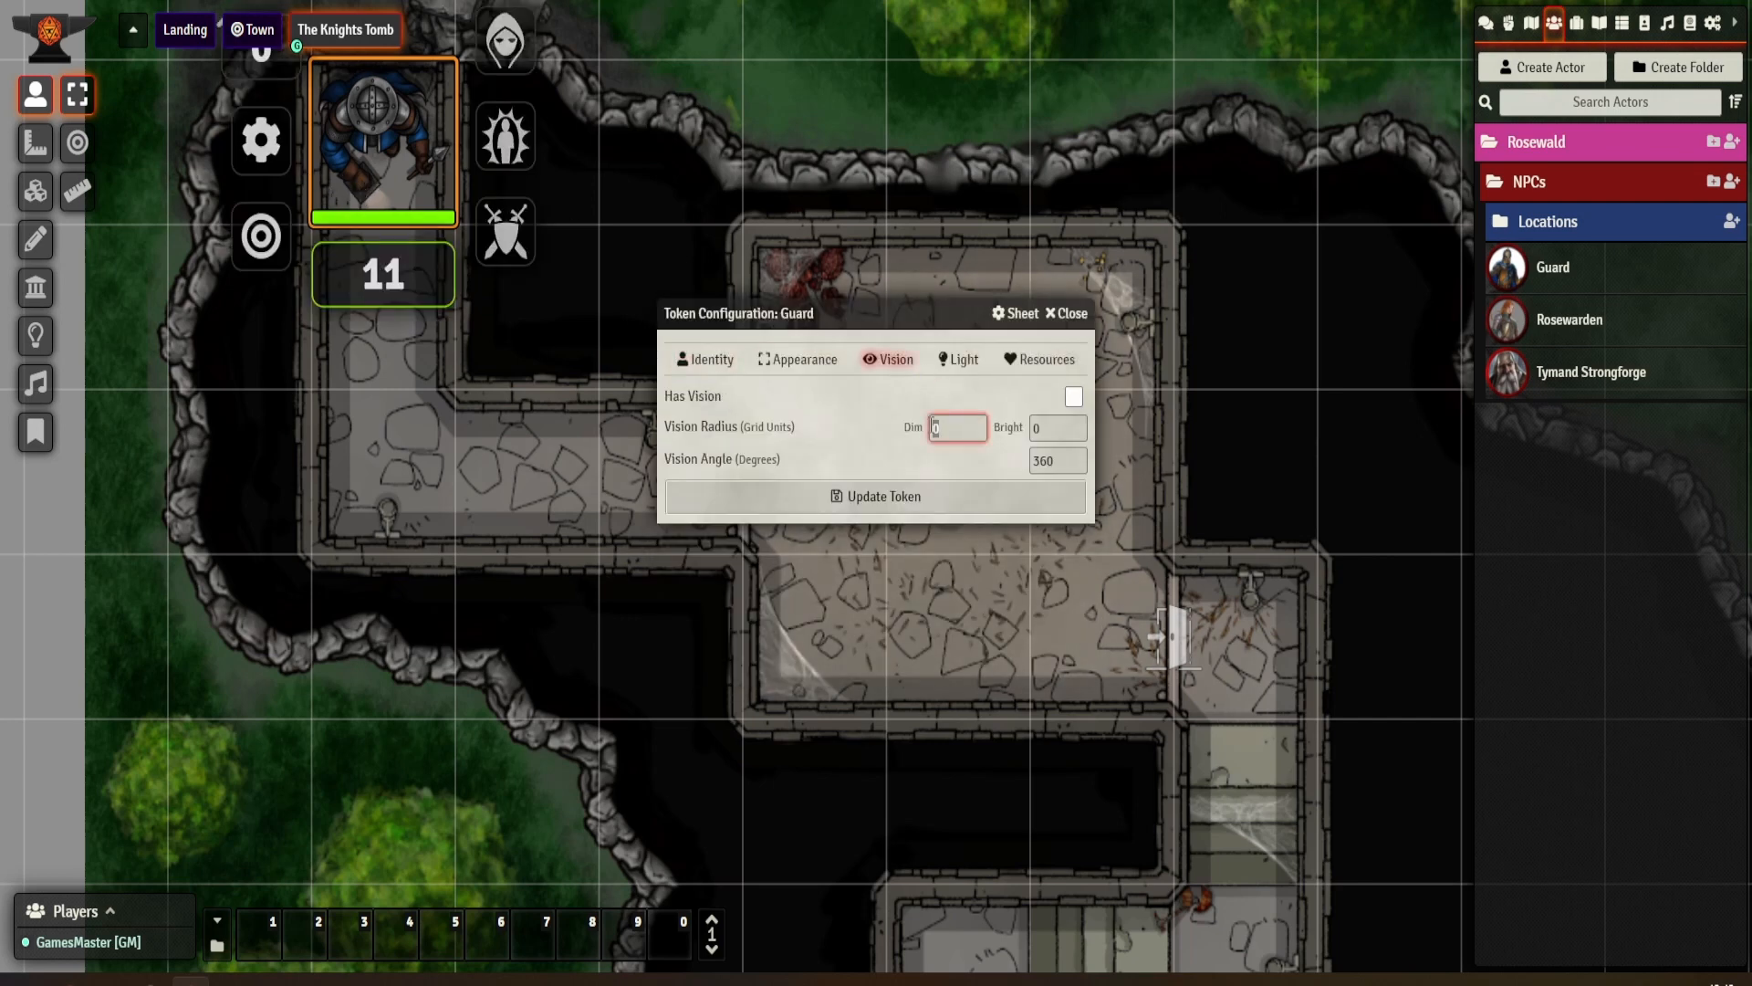
pyautogui.write('5')
pyautogui.click(1069, 398)
pyautogui.click(951, 500)
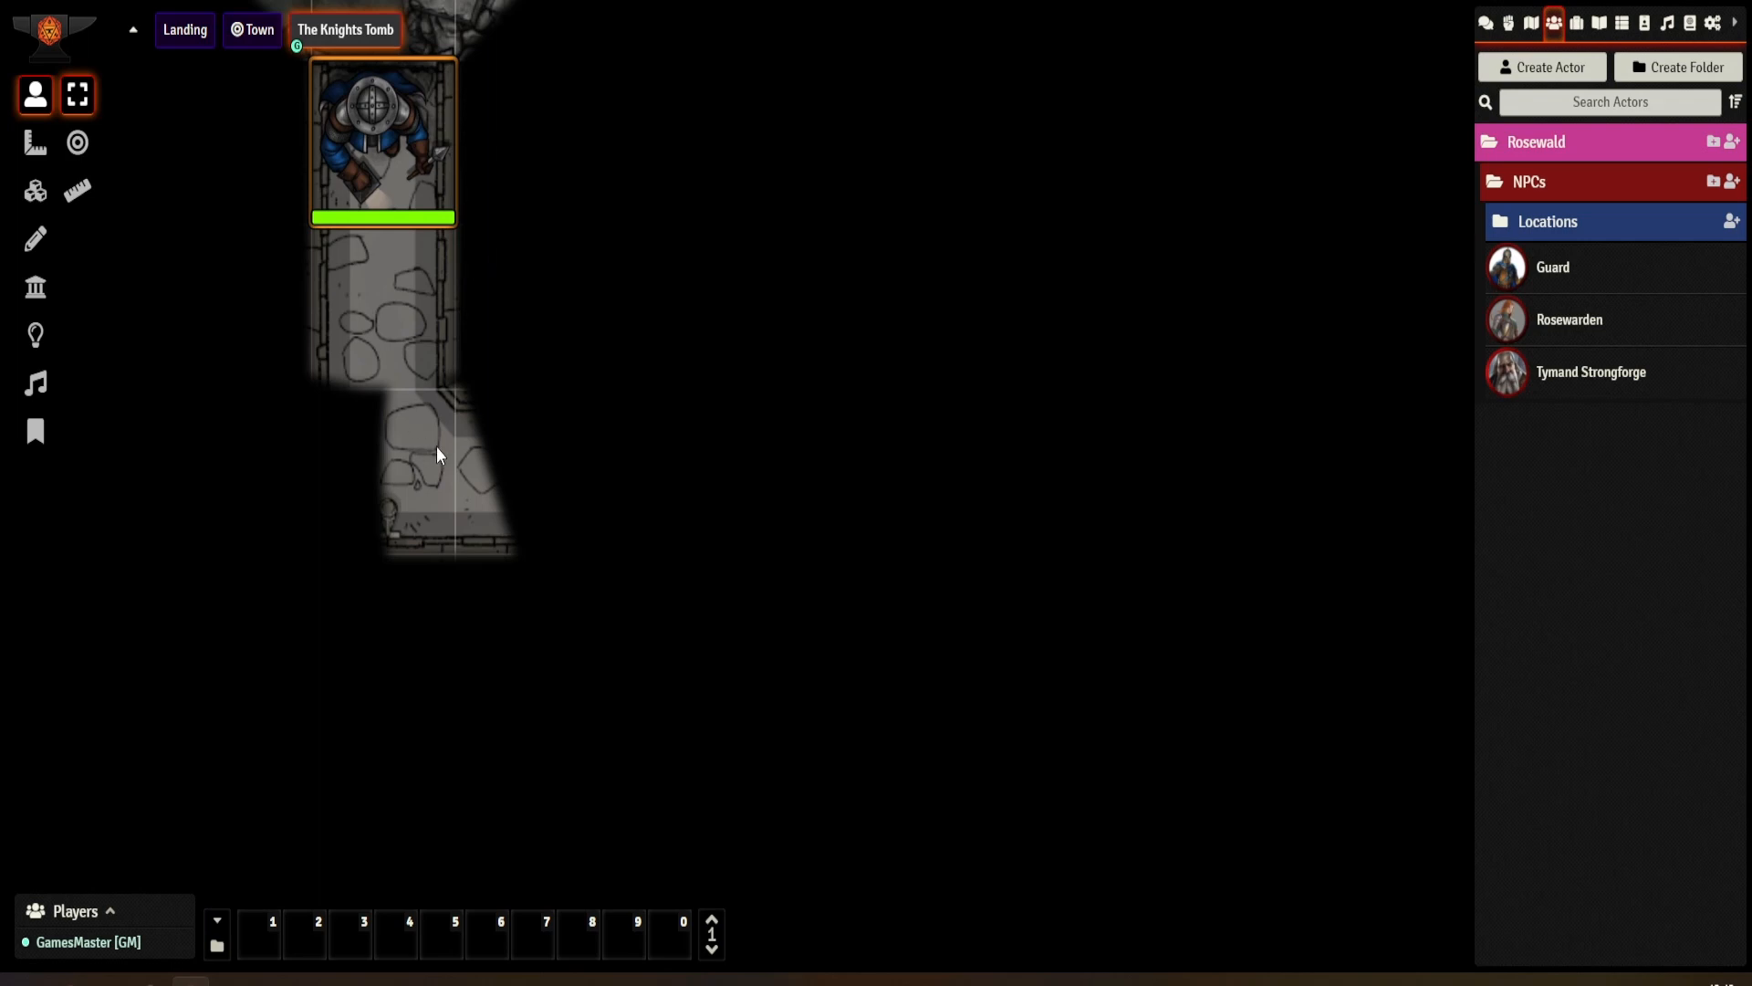
pyautogui.press('Down')
pyautogui.press('Down')
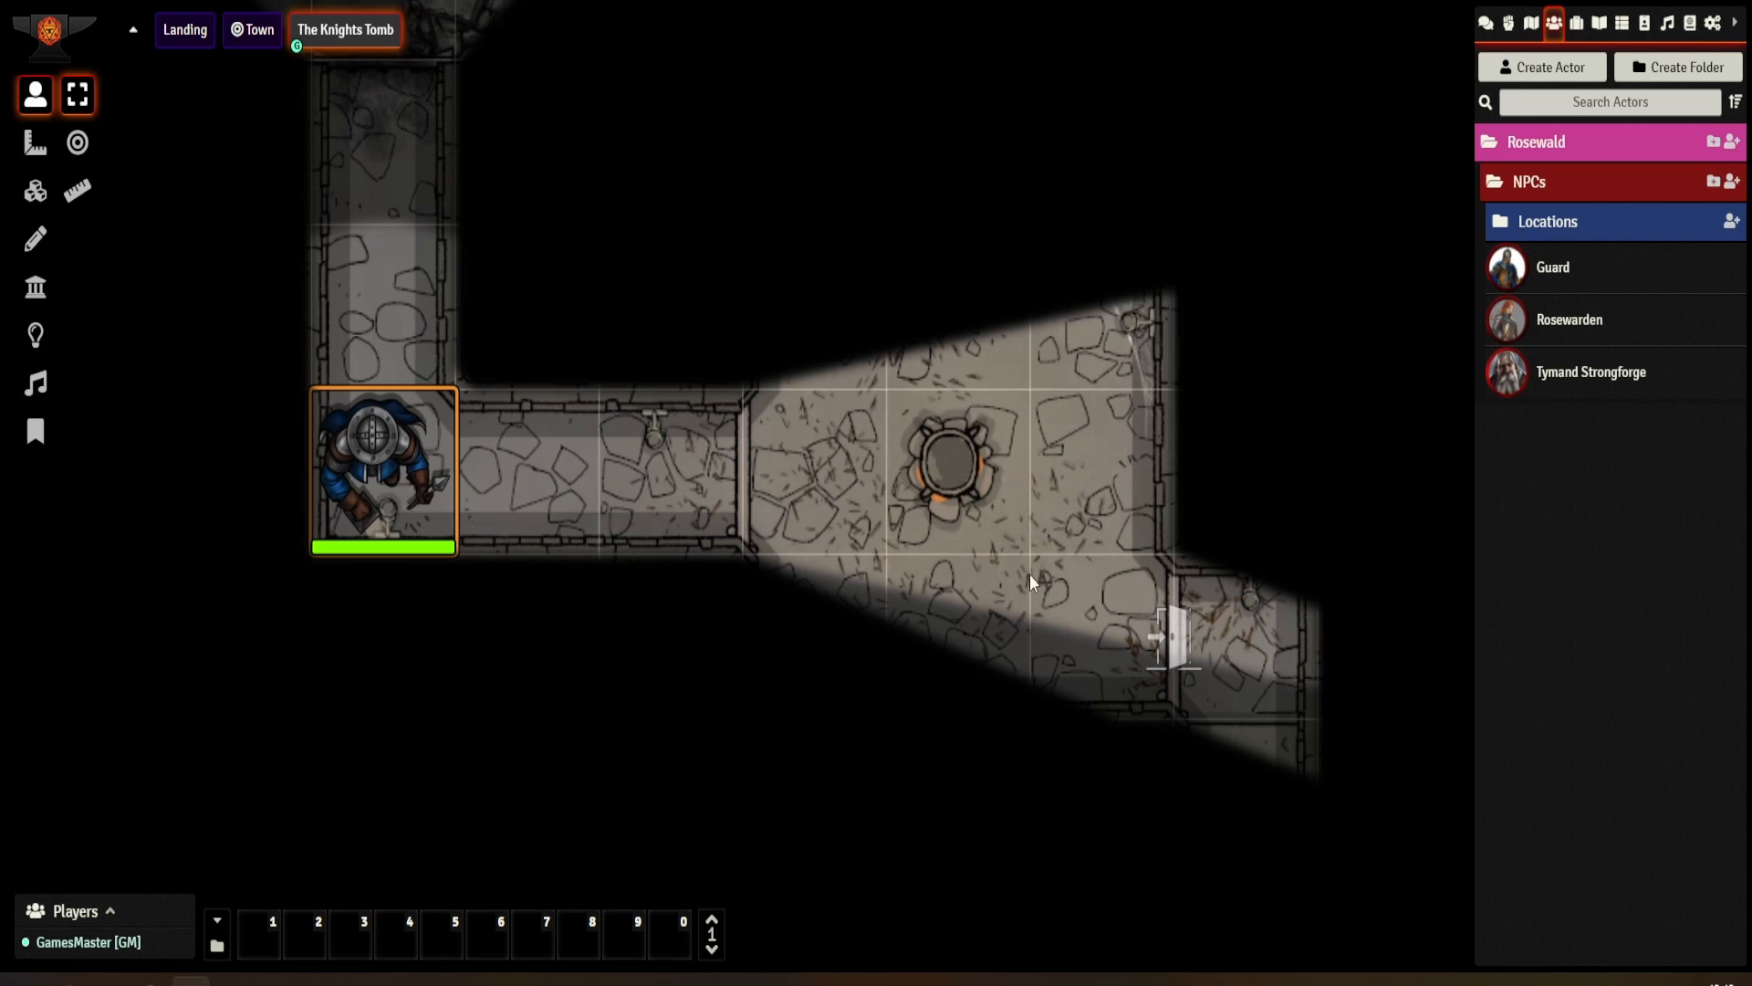
# - Close the door on the east side of the brazier room and delete the Guard token
pyautogui.click(1173, 637)
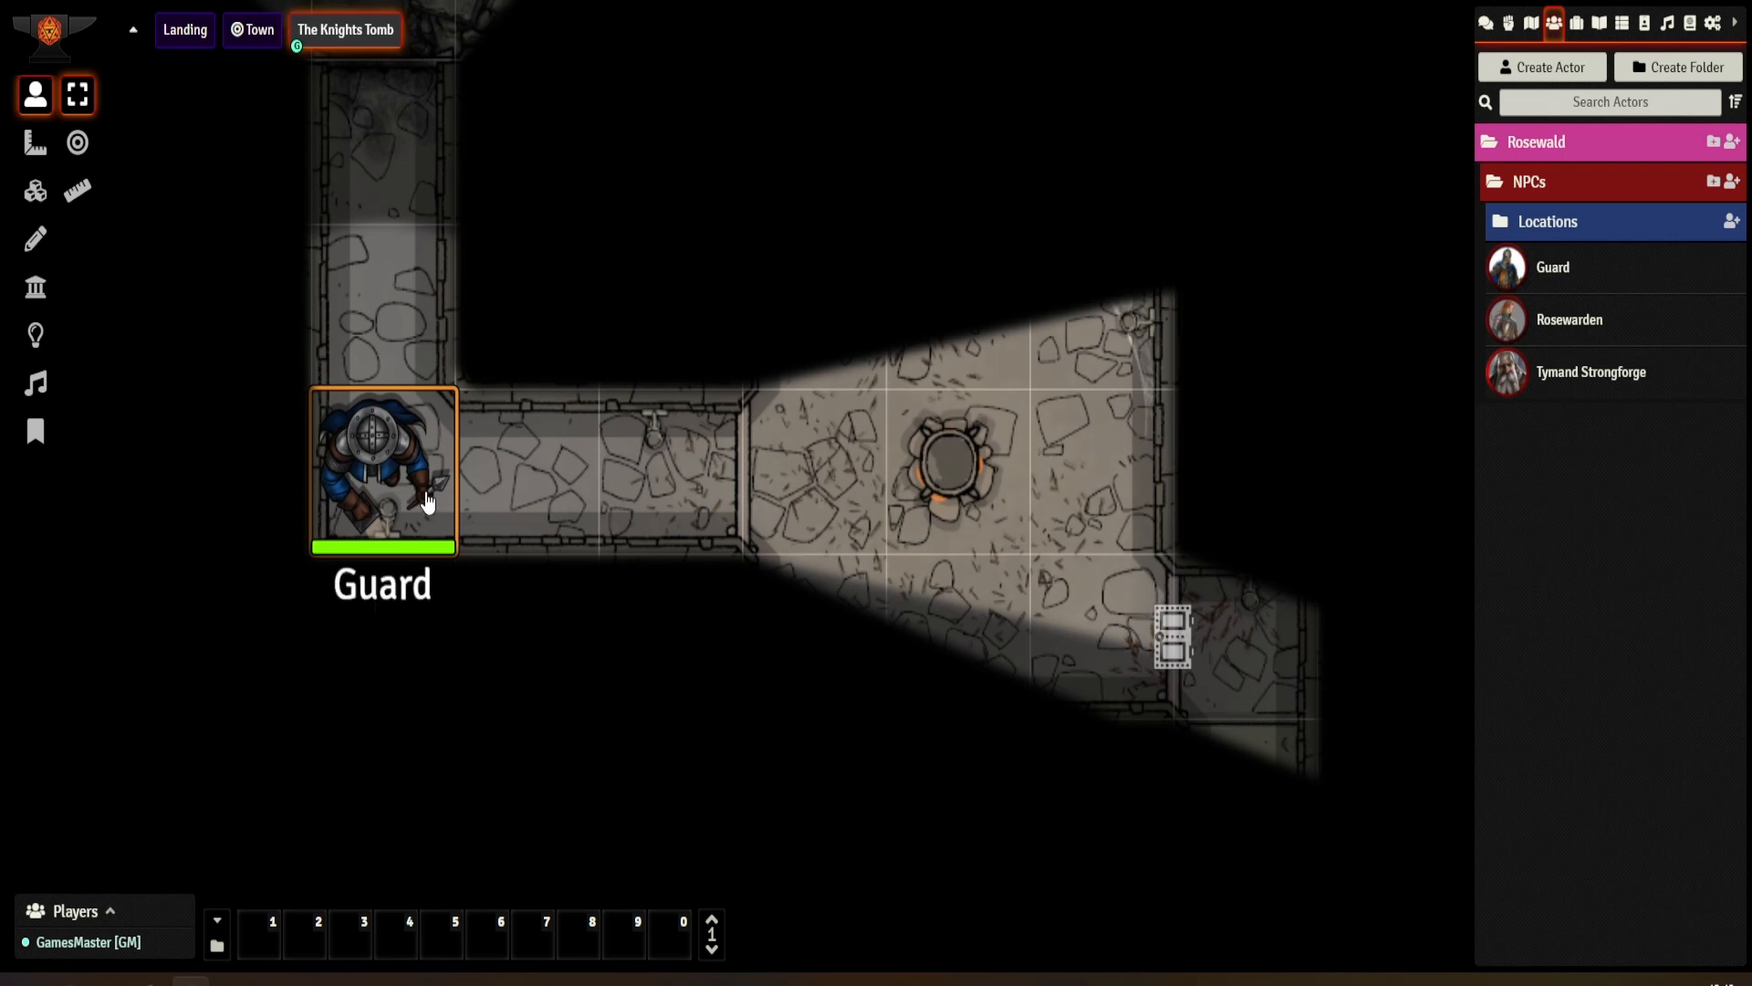
pyautogui.press('Delete')
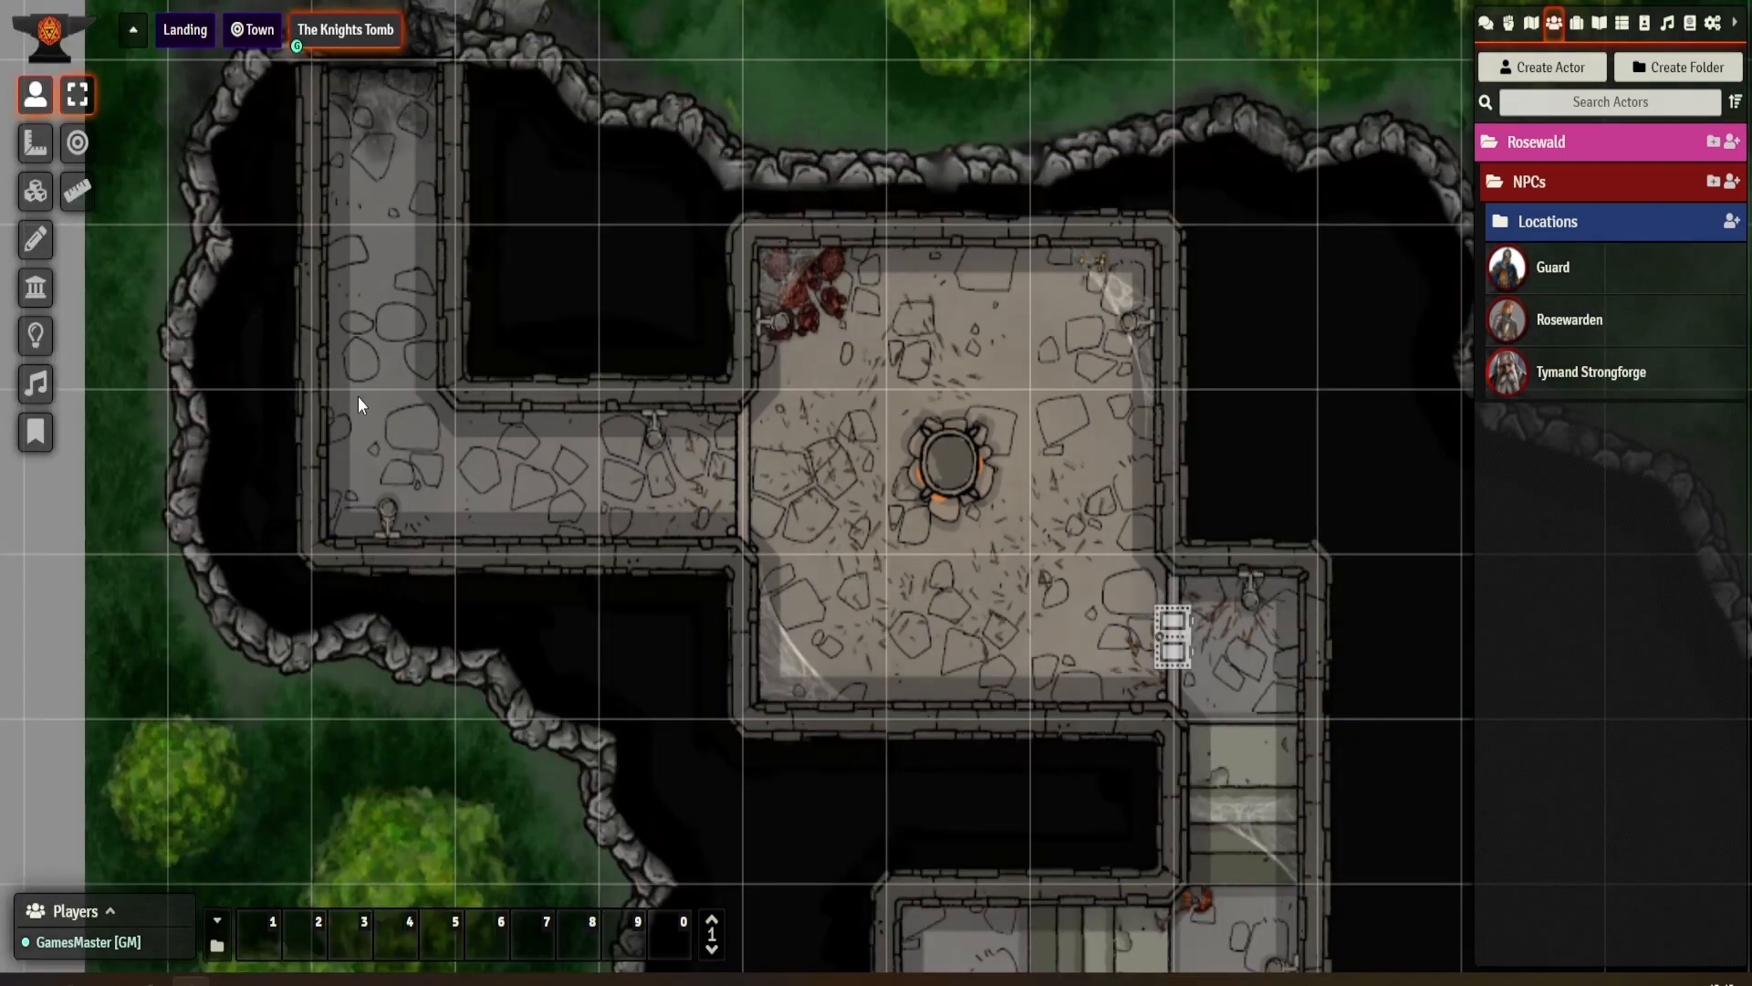
# - Place a light source about 12.6 dim and 6.3 bright on the northwest wall sconce of the pillared room
pyautogui.click(35, 335)
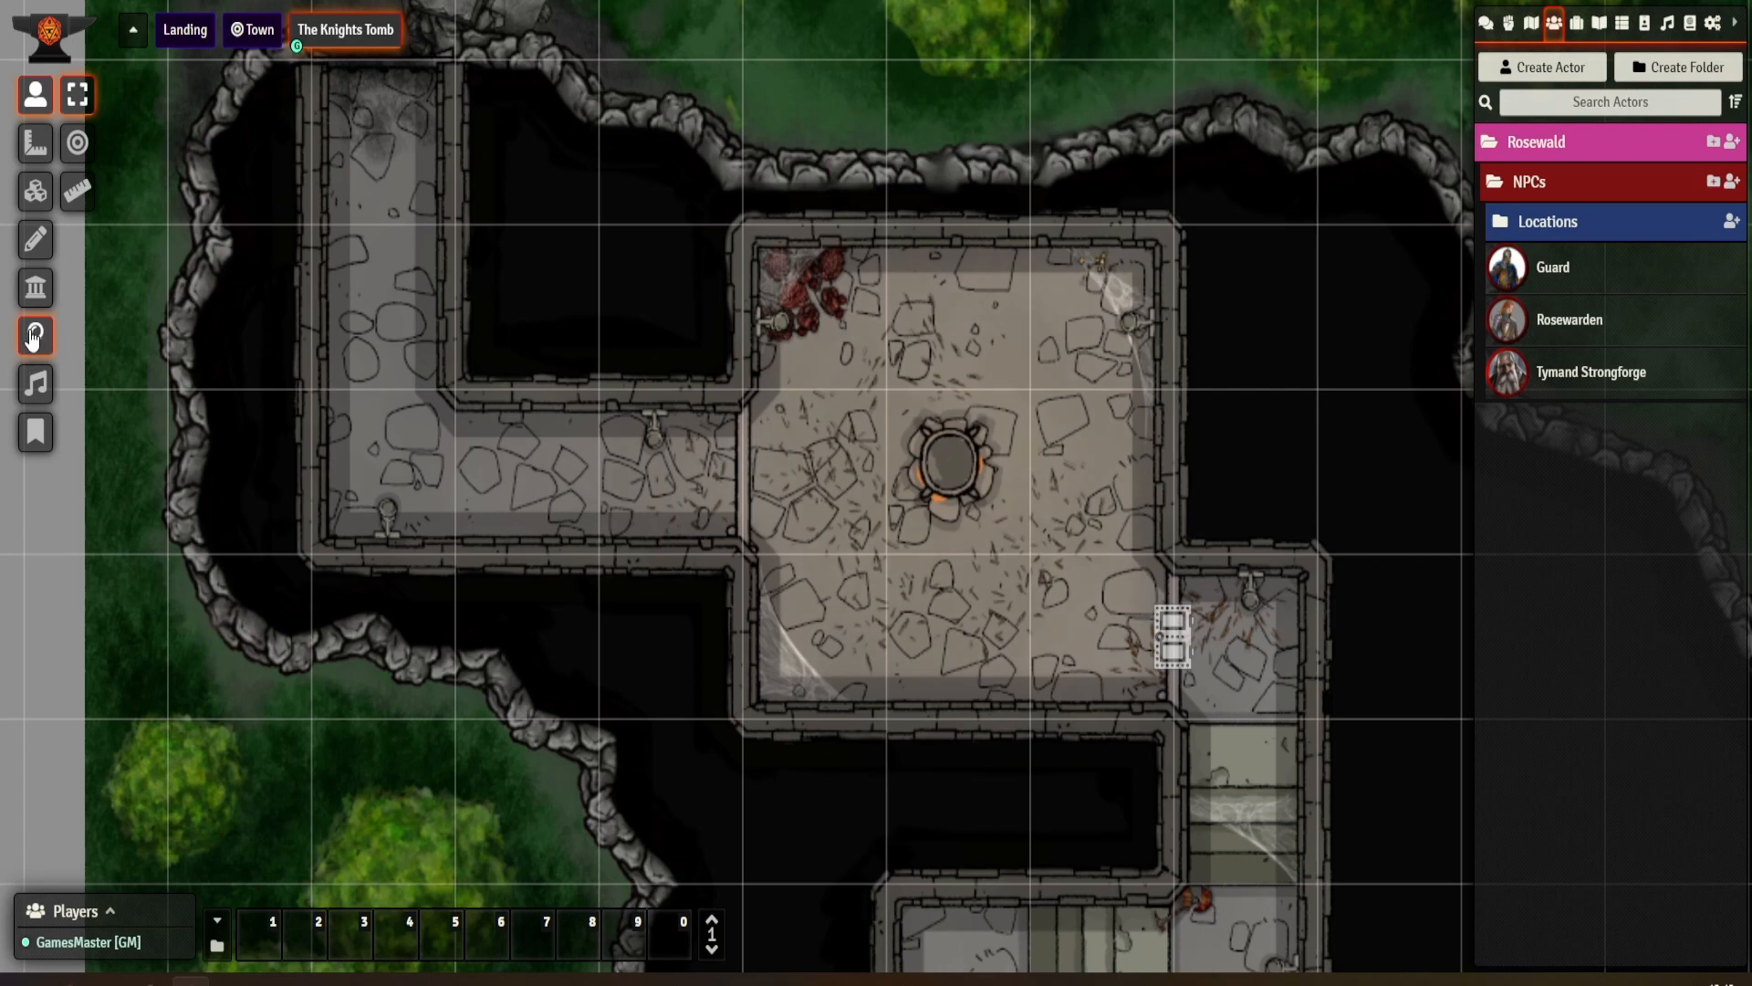
pyautogui.doubleClick(931, 464)
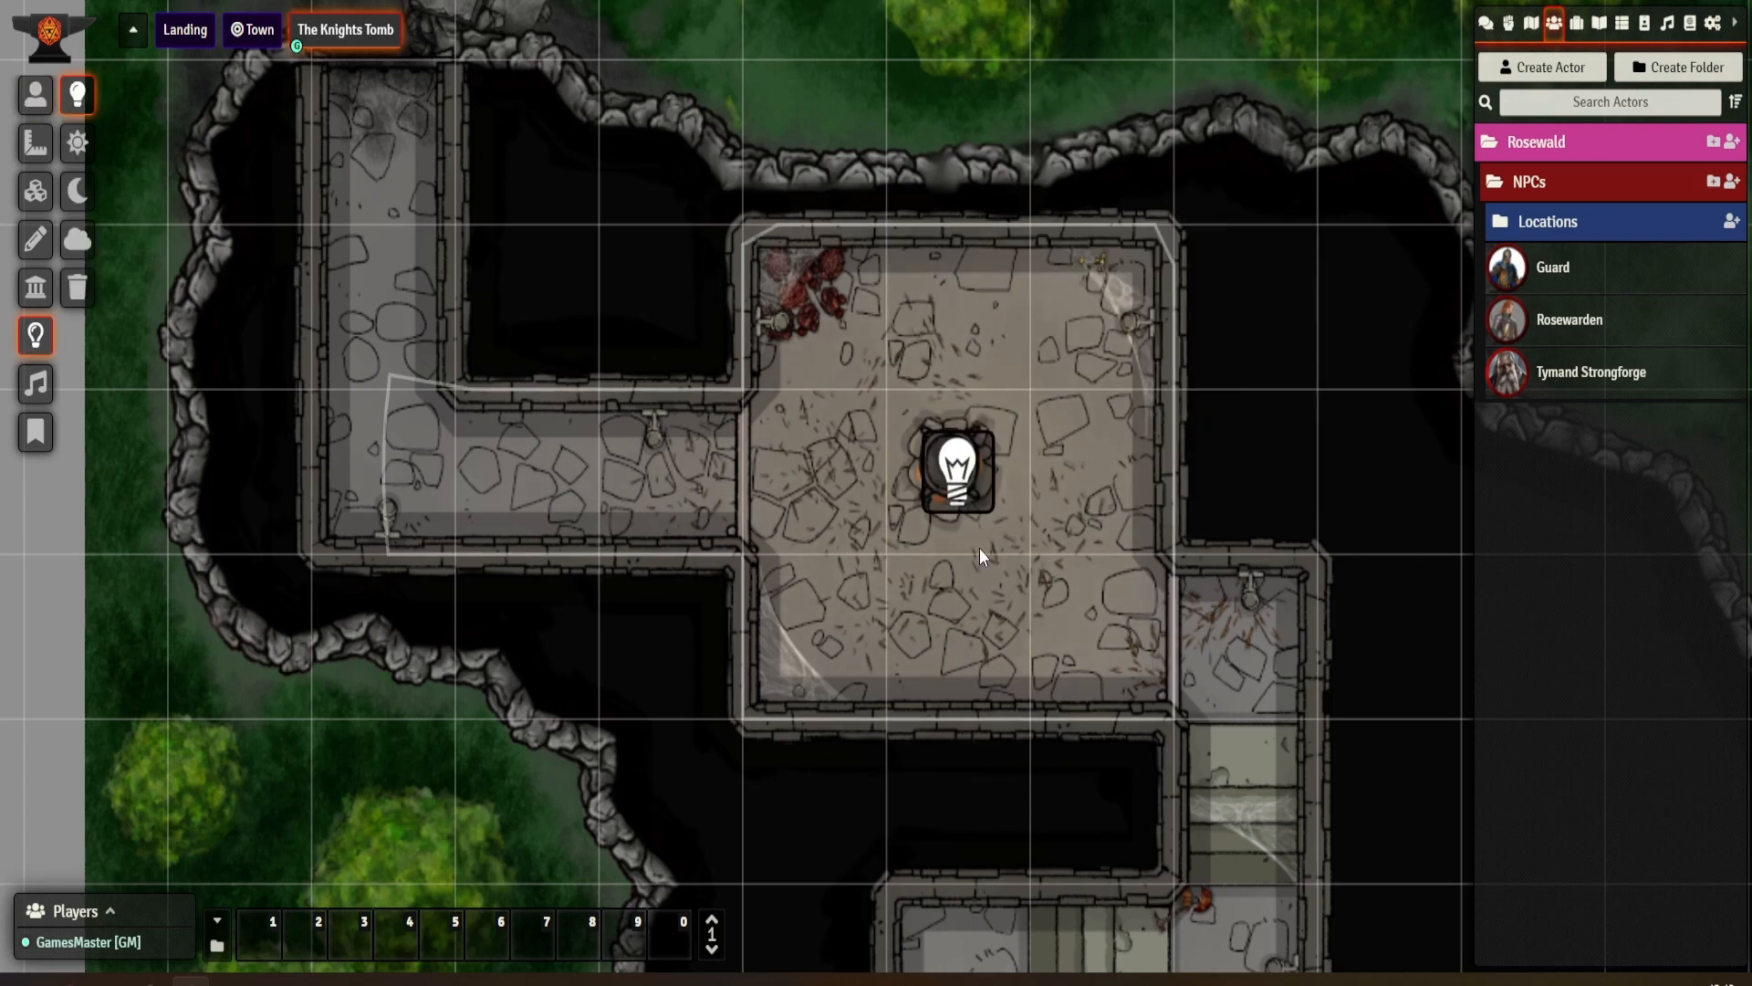
pyautogui.moveTo(1089, 684); pyautogui.dragTo(1032, 320)
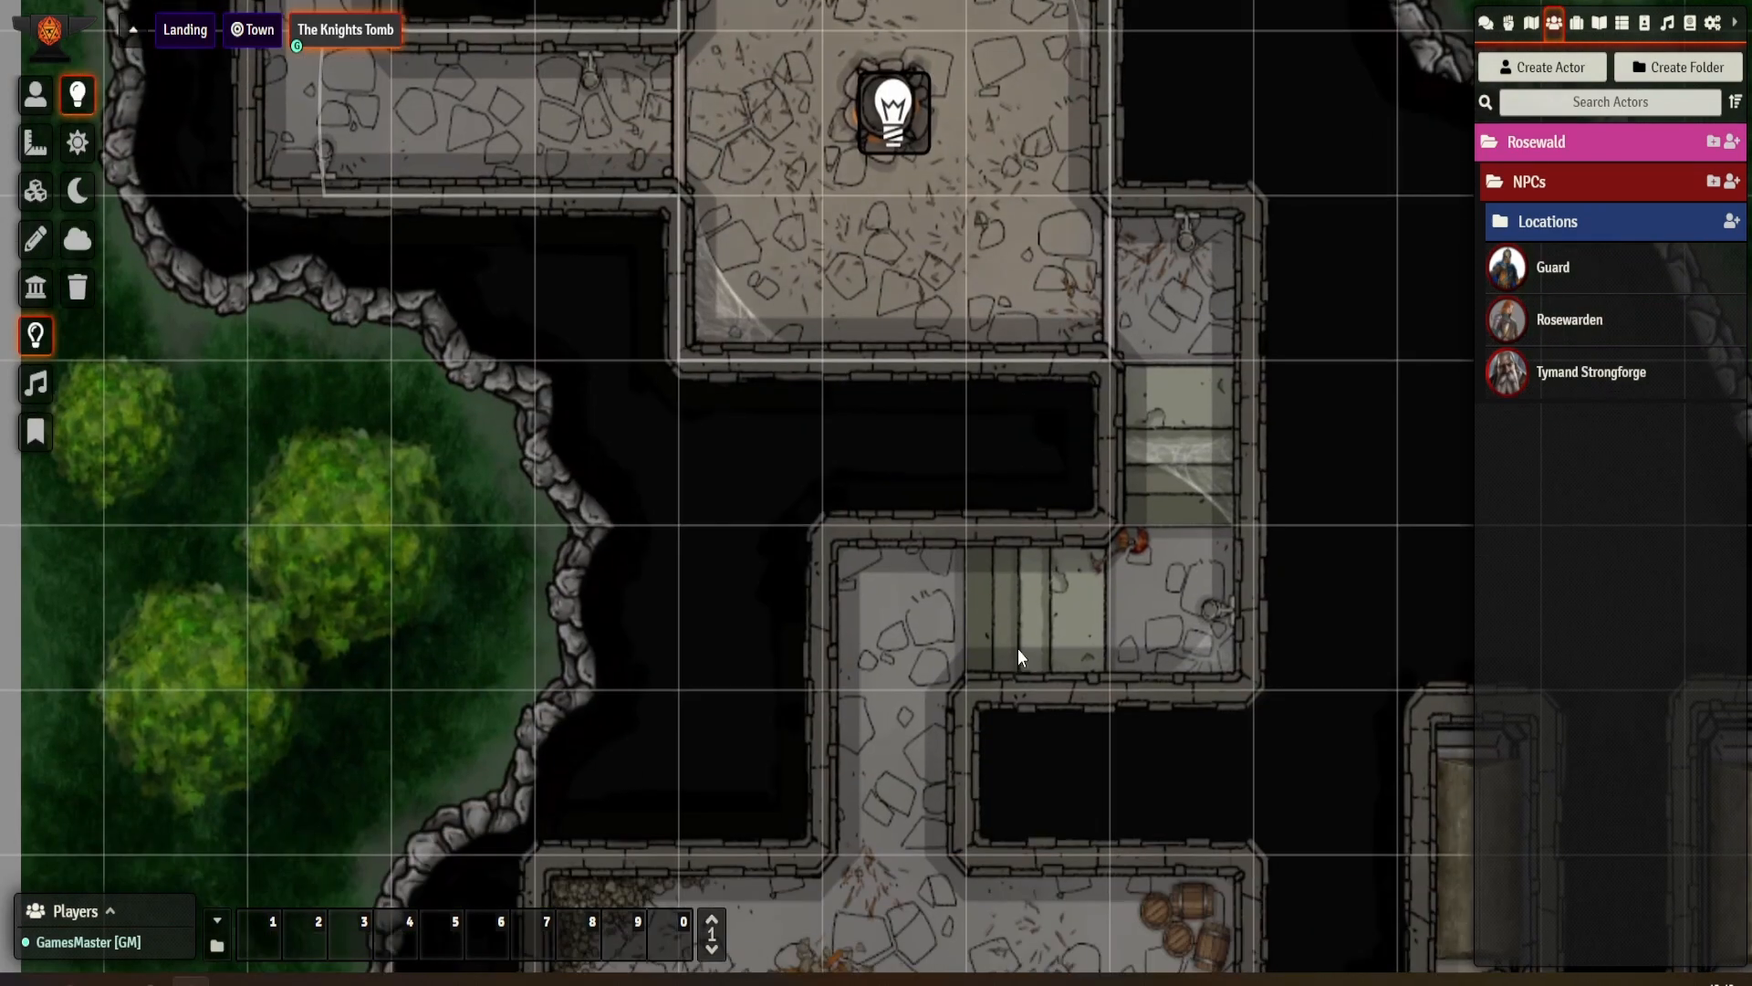
pyautogui.moveTo(1008, 776); pyautogui.dragTo(978, 405)
pyautogui.moveTo(916, 656); pyautogui.dragTo(924, 534)
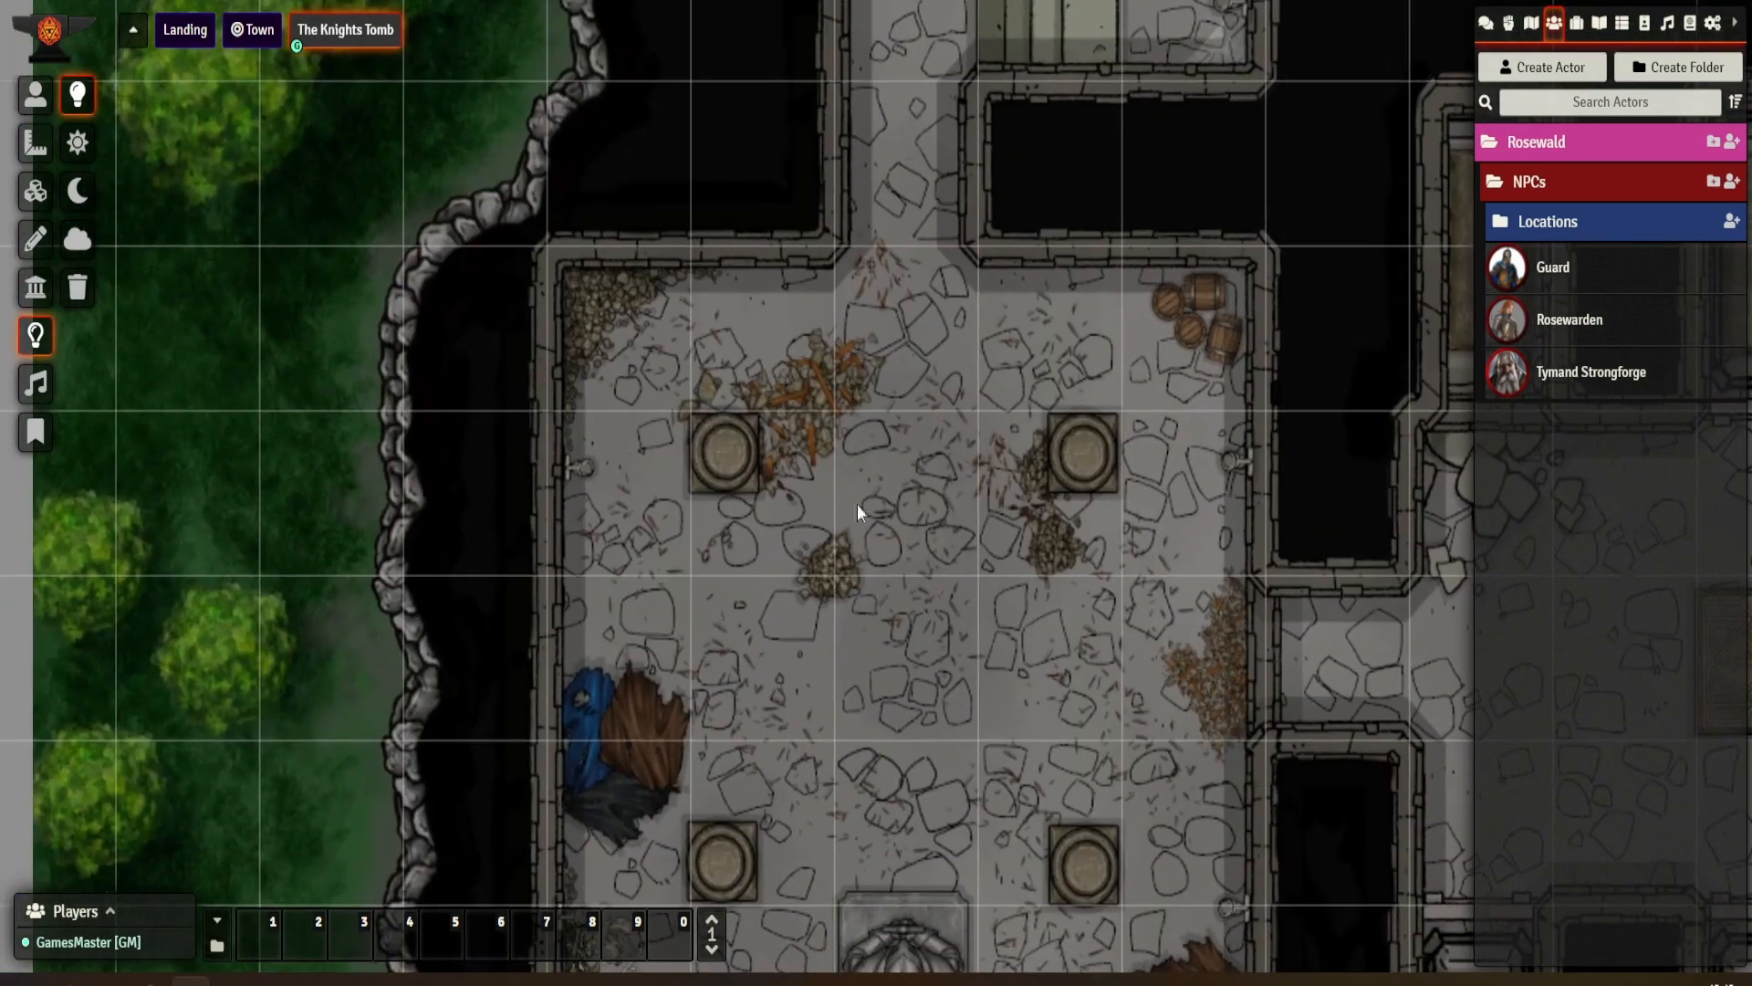
pyautogui.moveTo(809, 586); pyautogui.dragTo(798, 471)
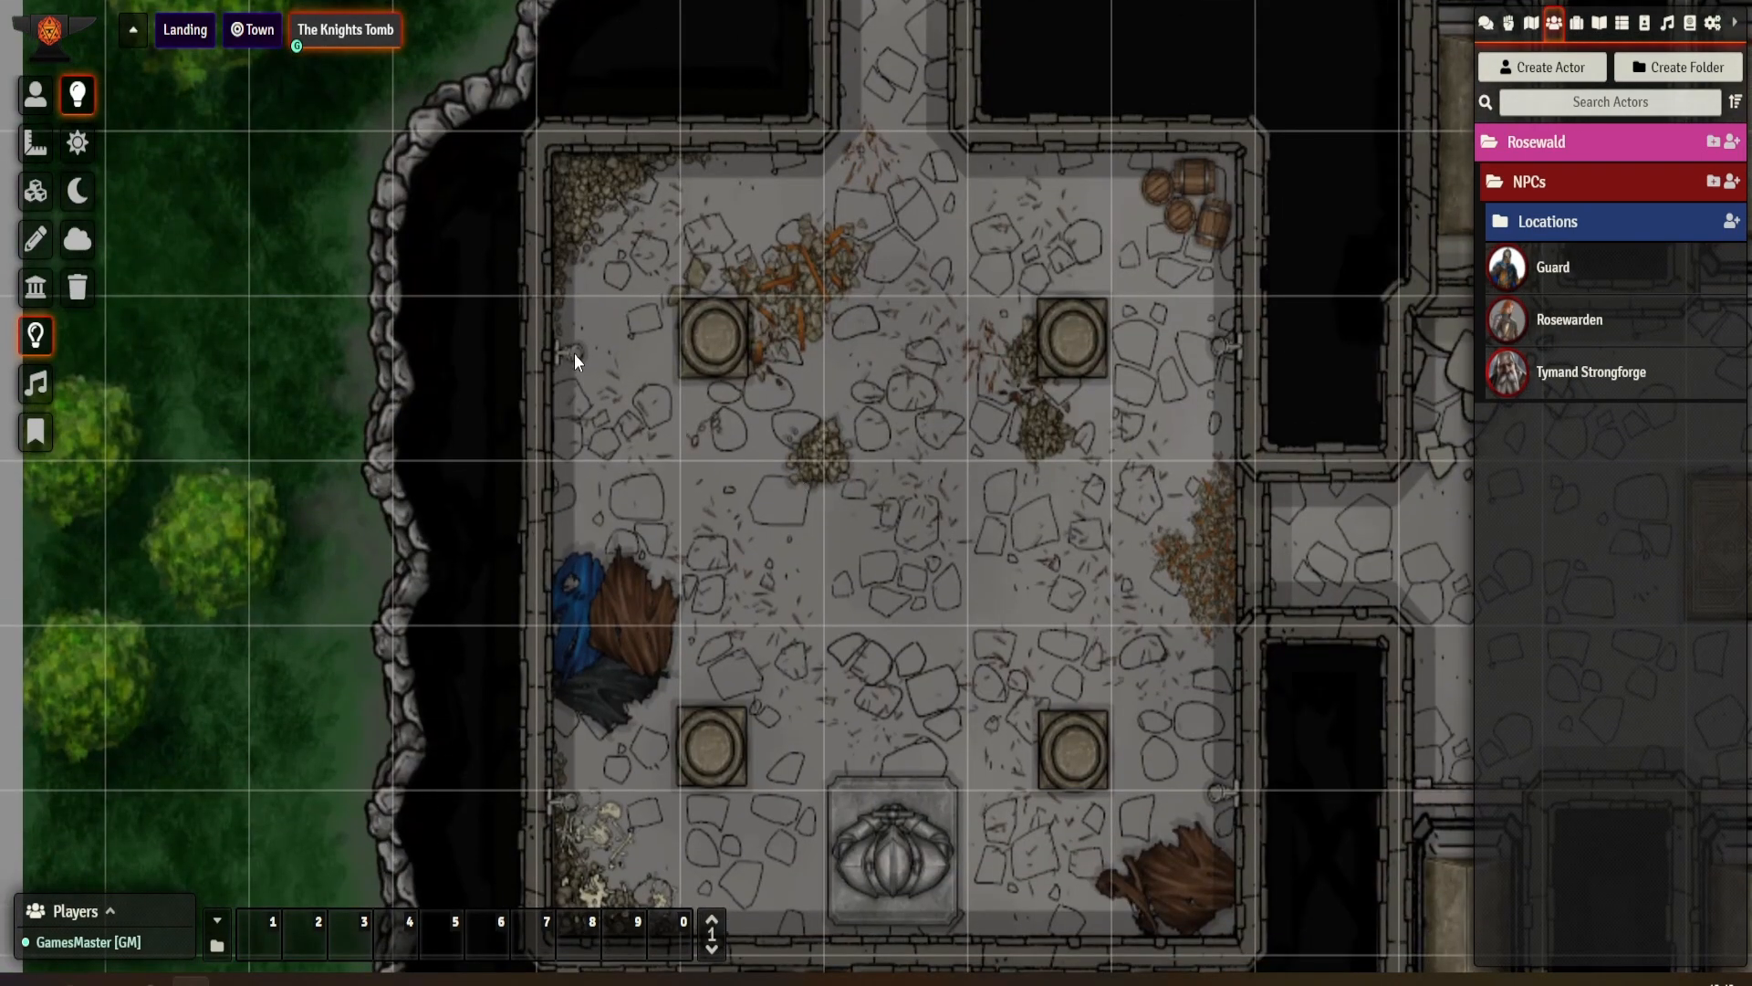
pyautogui.click(603, 356)
pyautogui.moveTo(750, 345); pyautogui.dragTo(973, 341)
pyautogui.moveTo(602, 374); pyautogui.dragTo(568, 350)
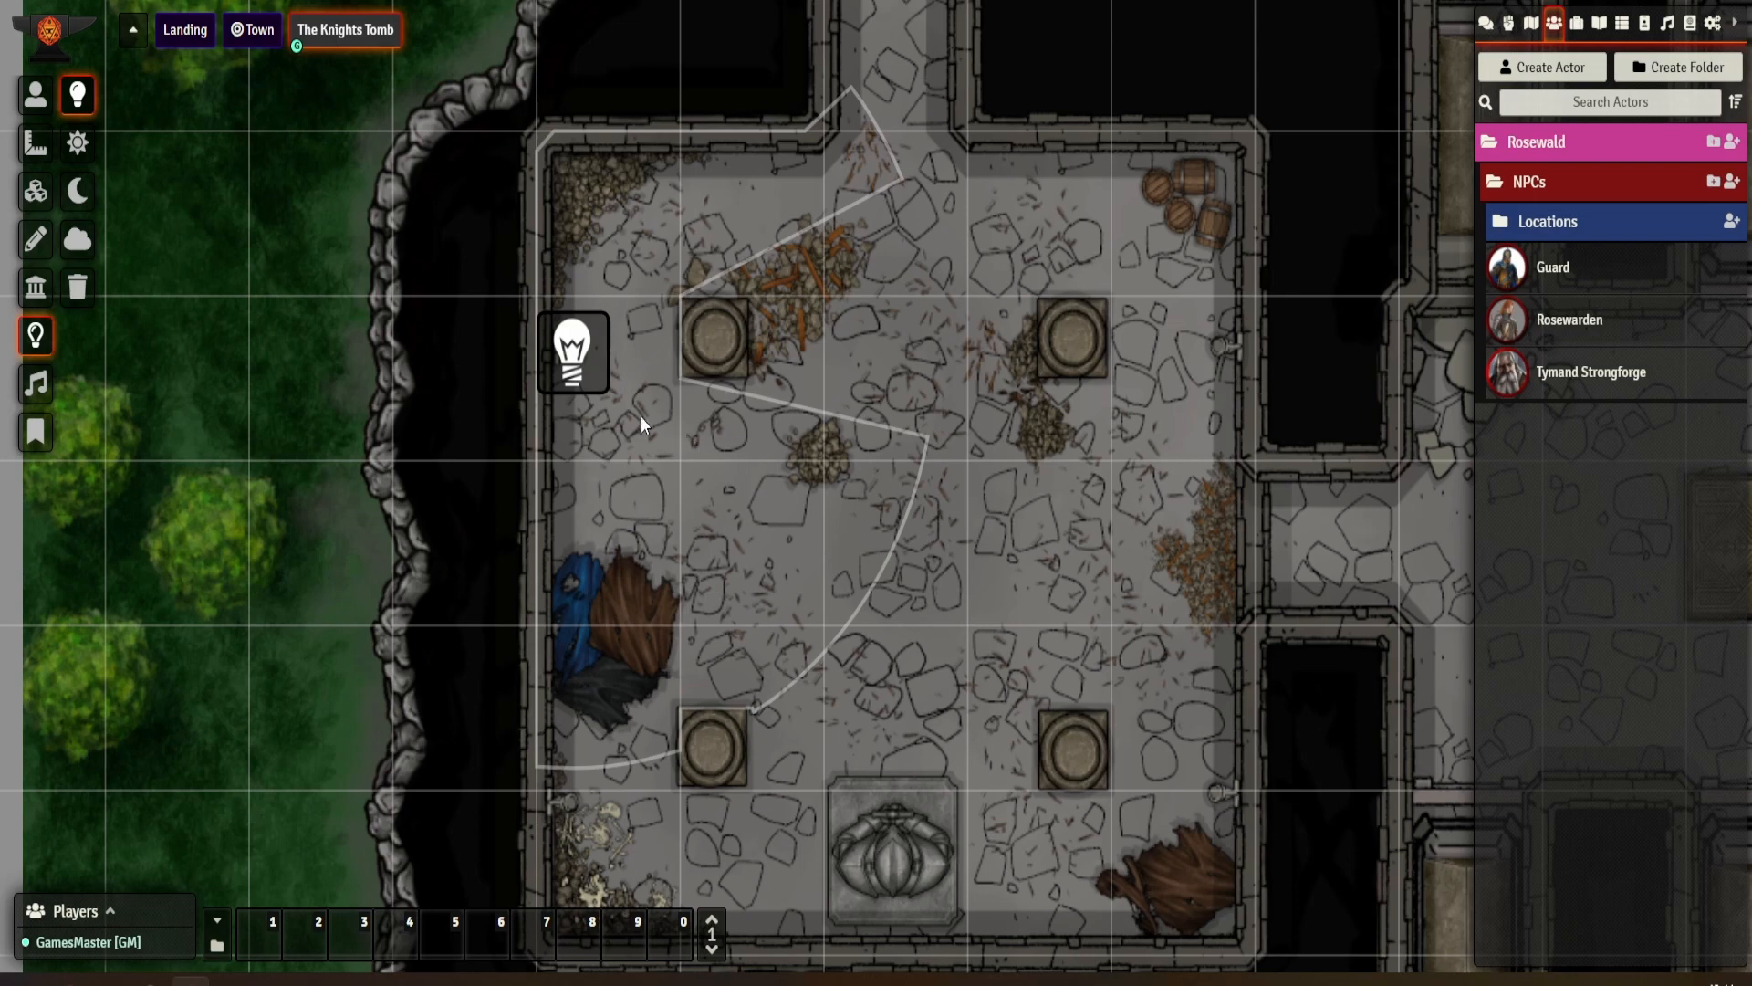
# - Set the sconce light's color to orange #e4a111 with a color intensity of 0.25
pyautogui.doubleClick(573, 353)
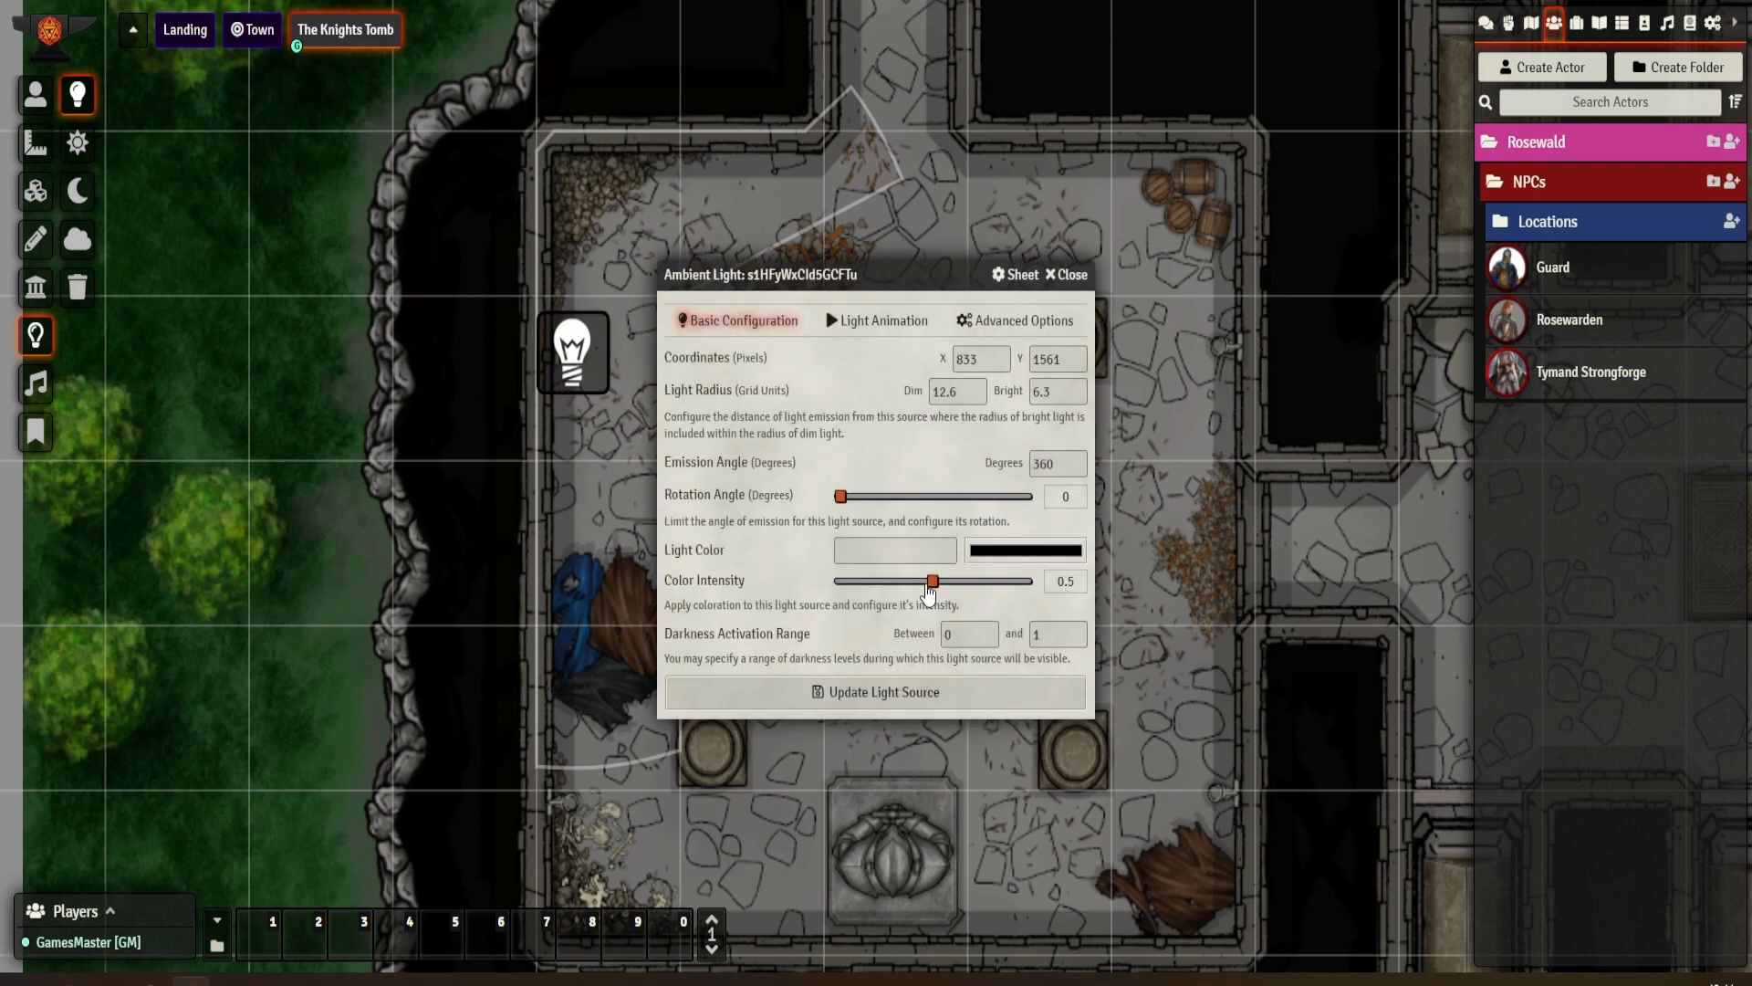
pyautogui.click(1014, 551)
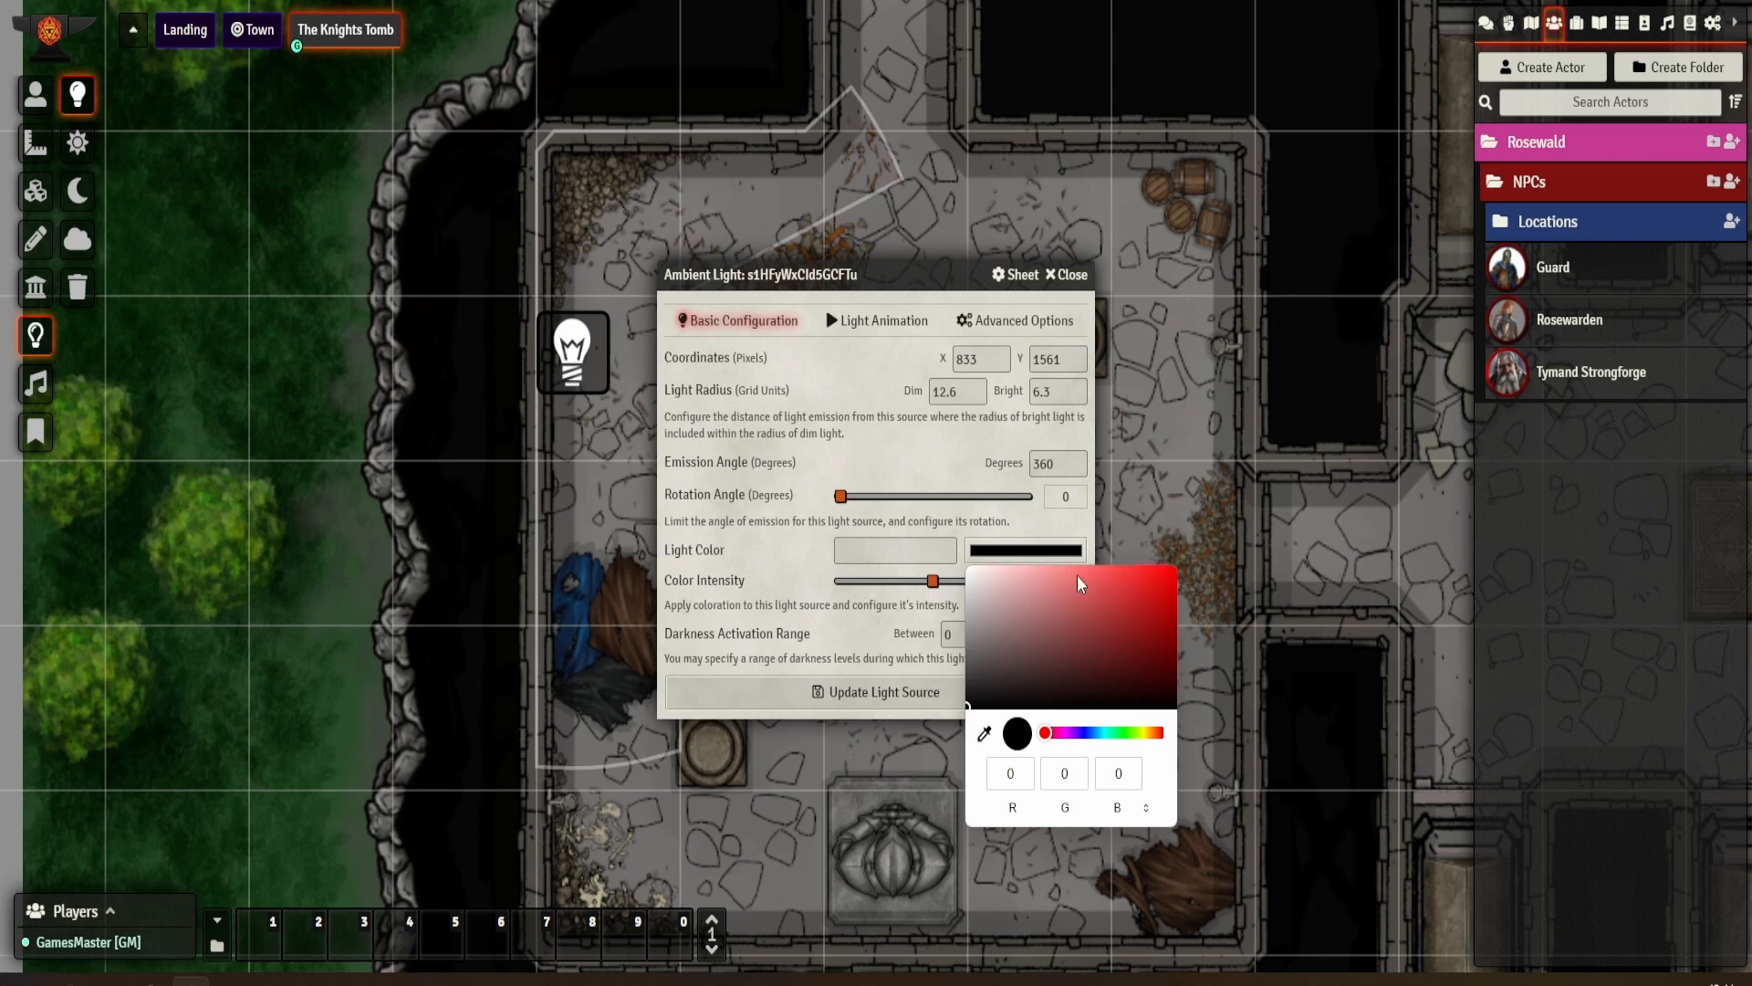
pyautogui.click(1151, 733)
pyautogui.click(1159, 587)
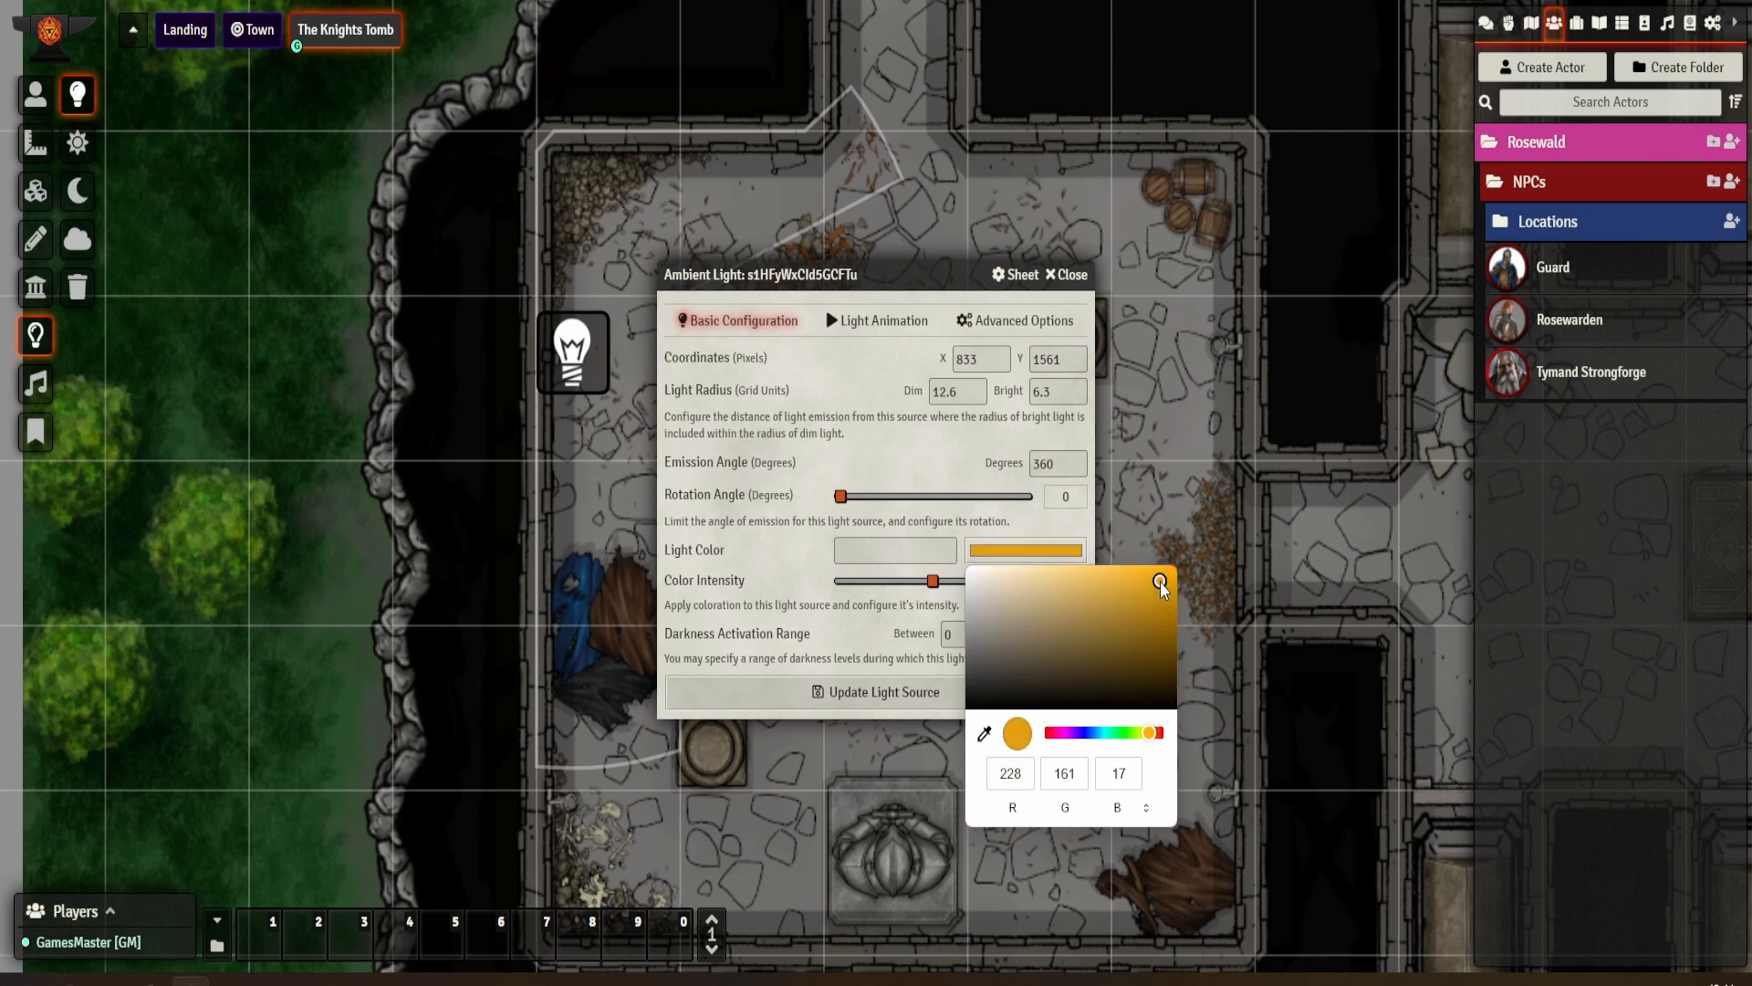
pyautogui.click(775, 573)
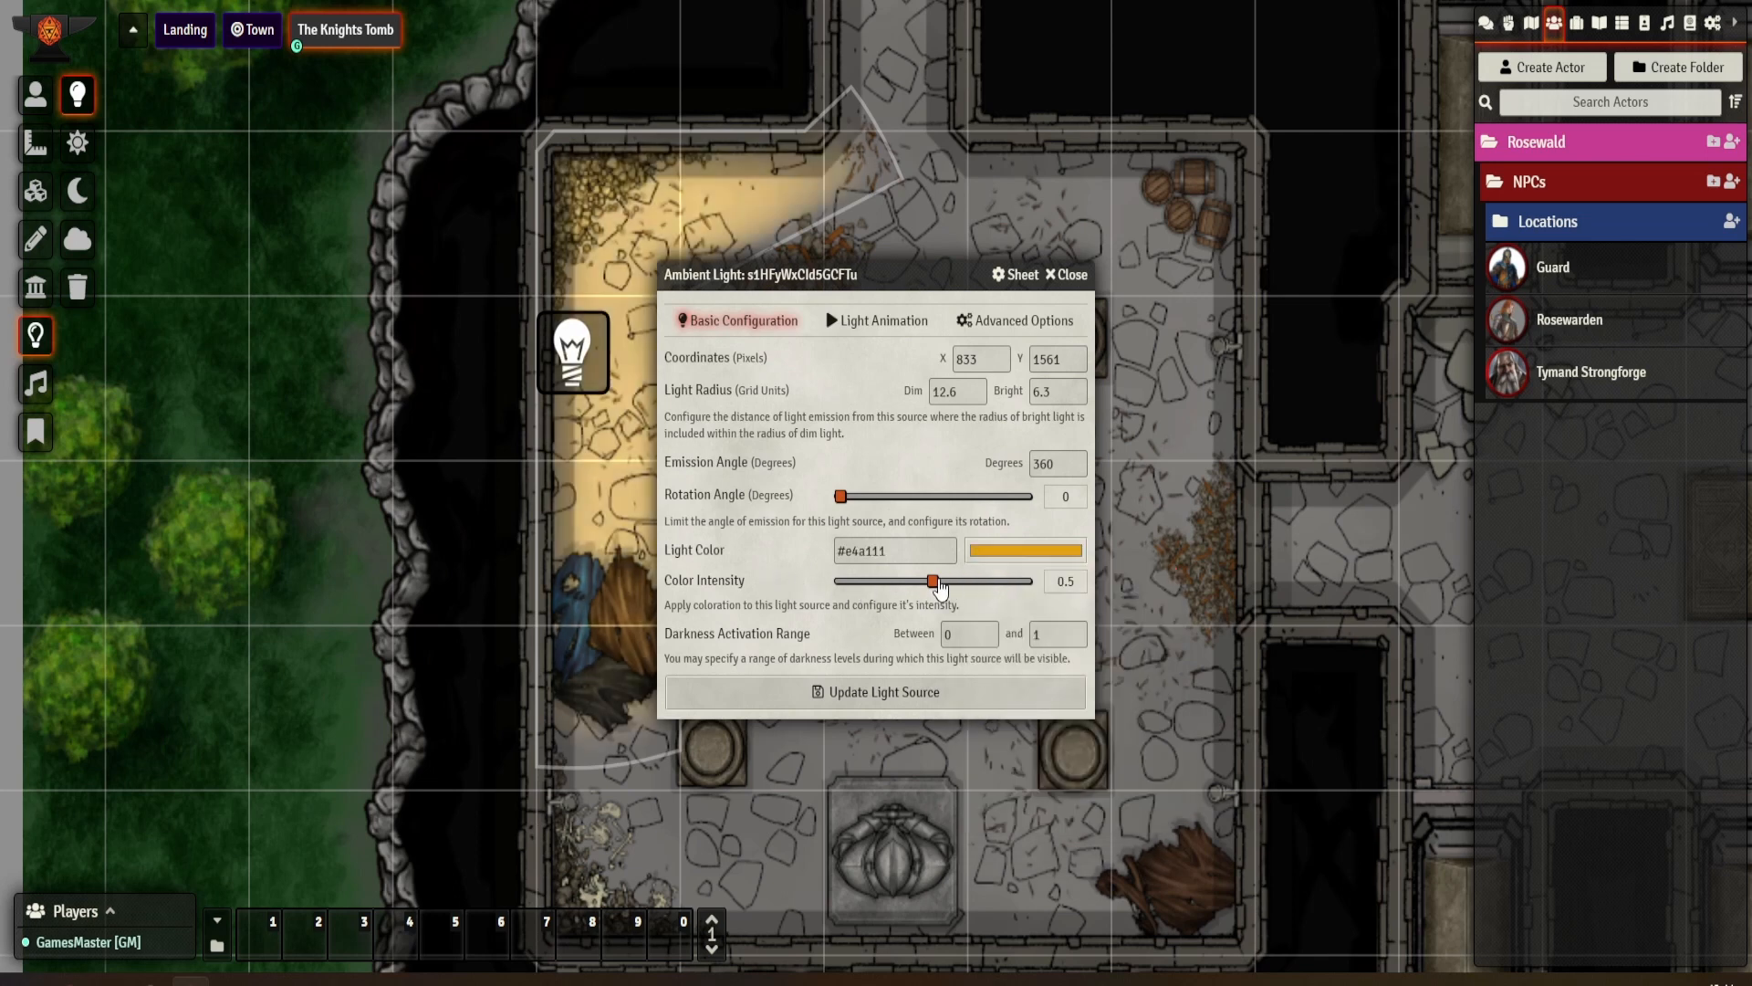
pyautogui.moveTo(932, 582); pyautogui.dragTo(887, 589)
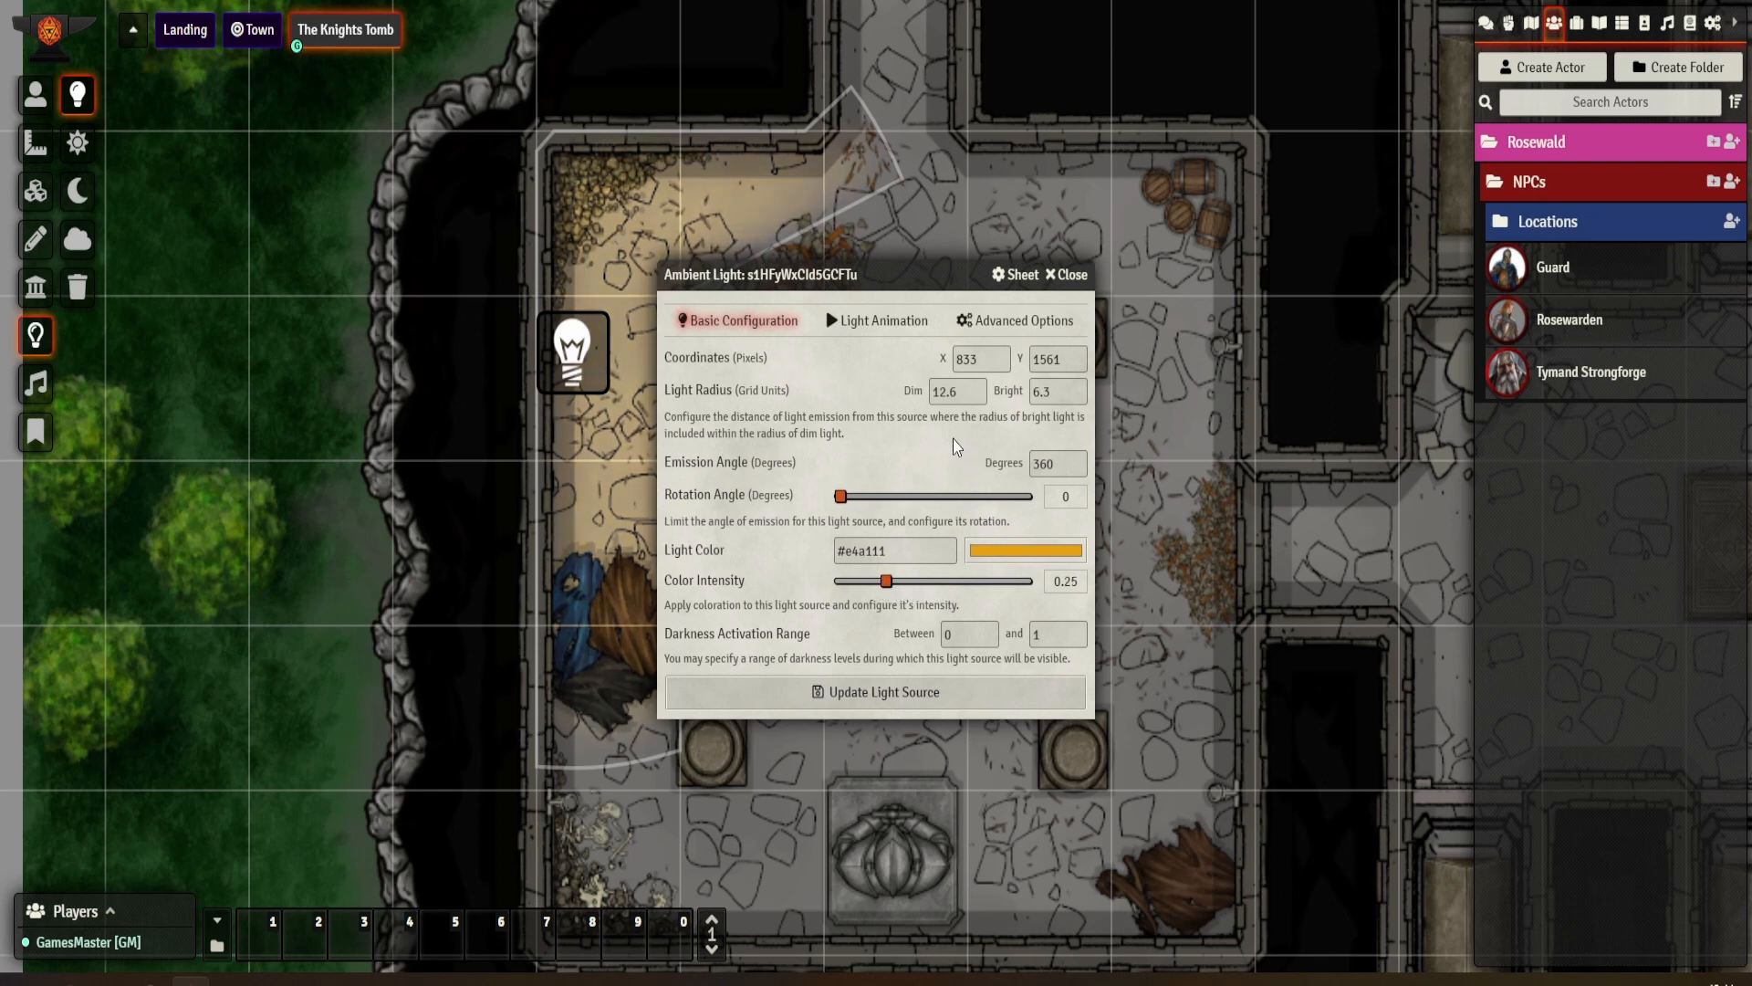
# - Give the sconce light a Torch animation and update the light source
pyautogui.click(878, 320)
pyautogui.click(953, 362)
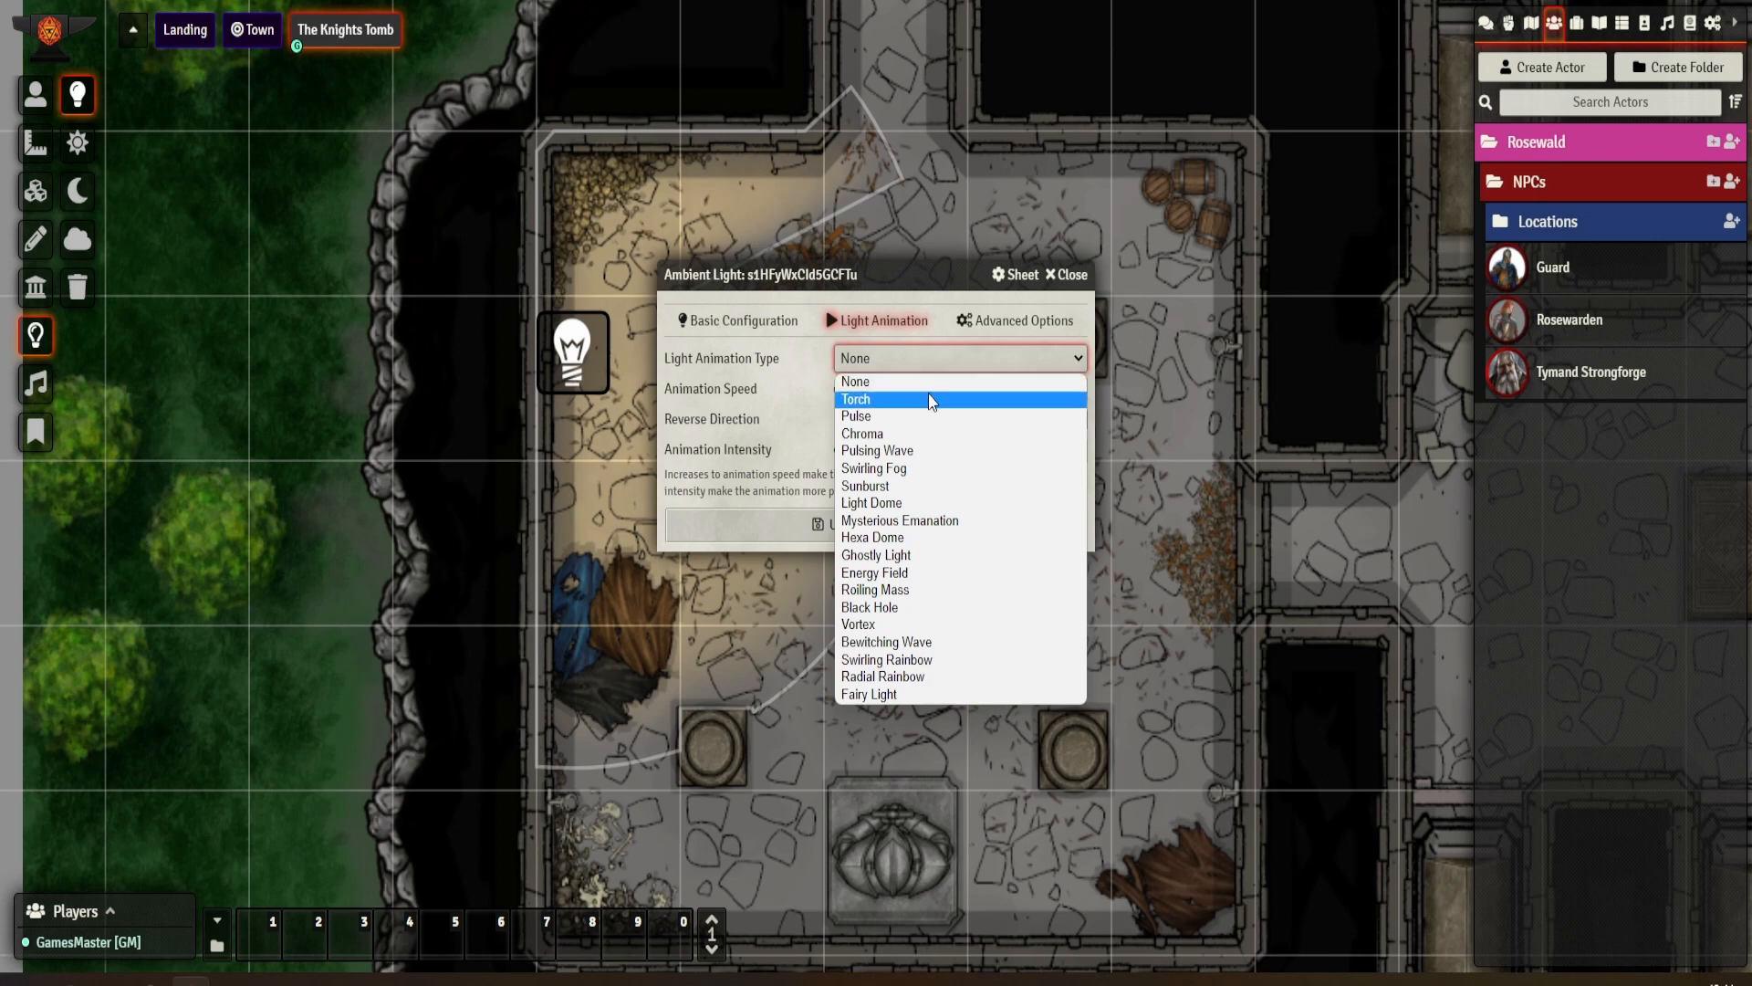
pyautogui.click(932, 399)
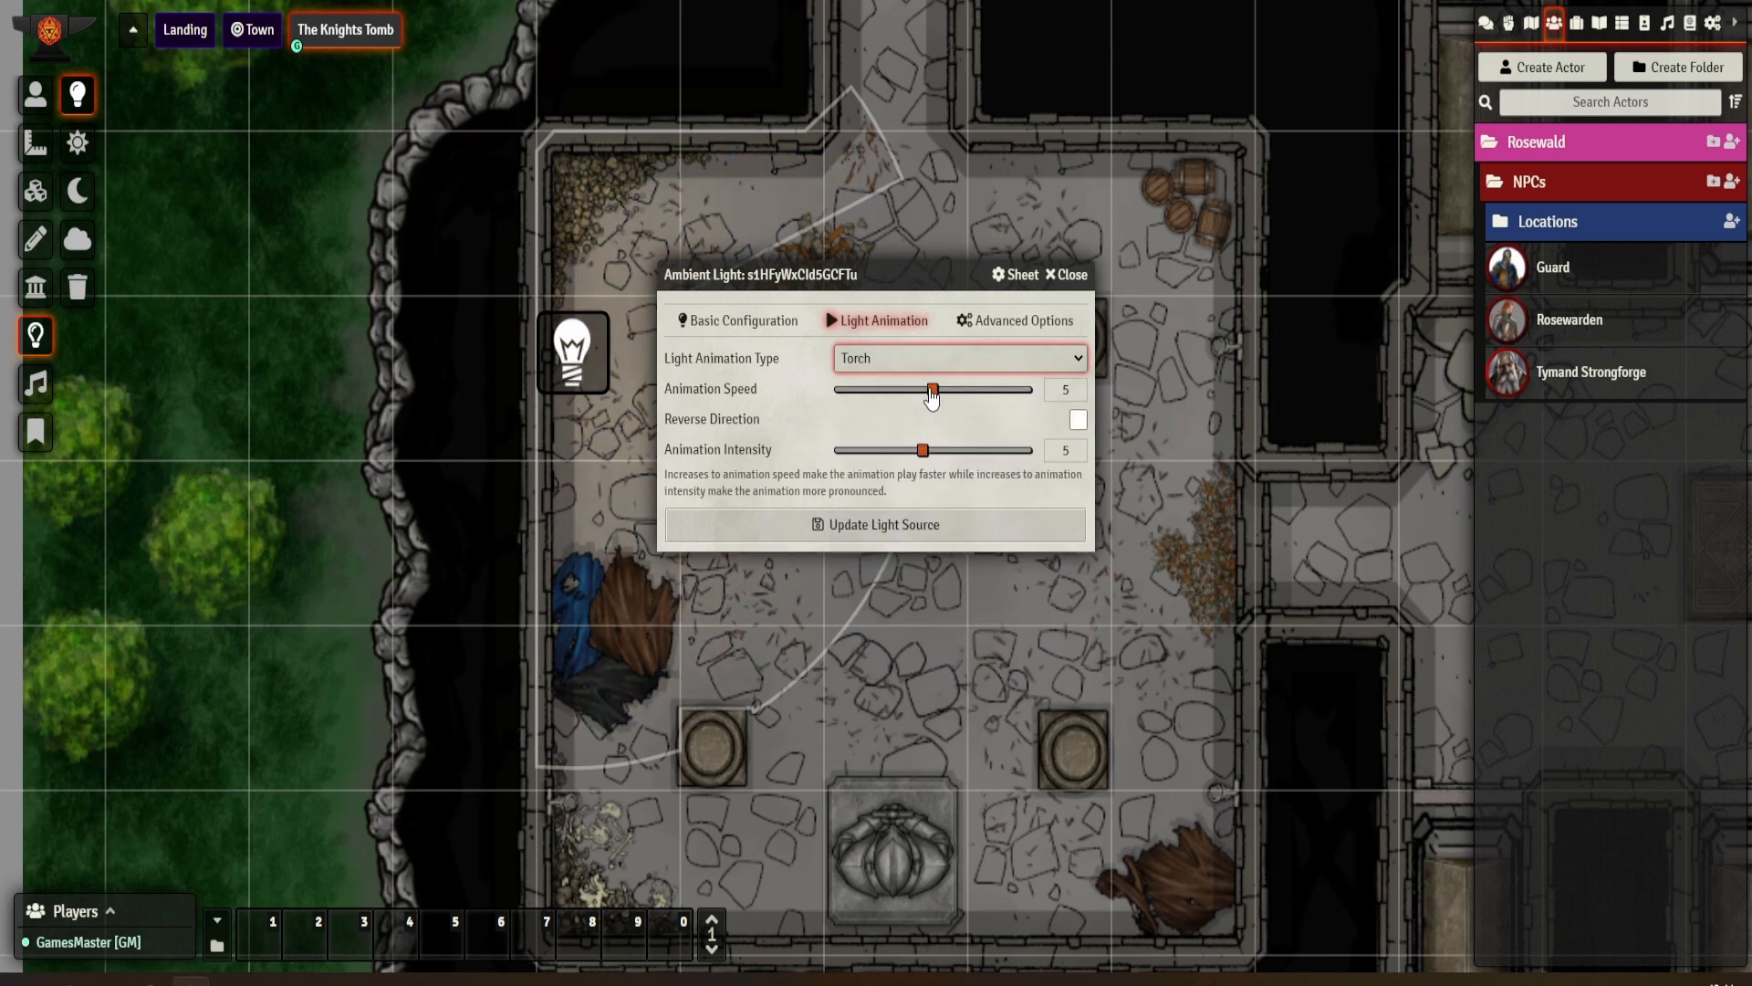
pyautogui.click(963, 528)
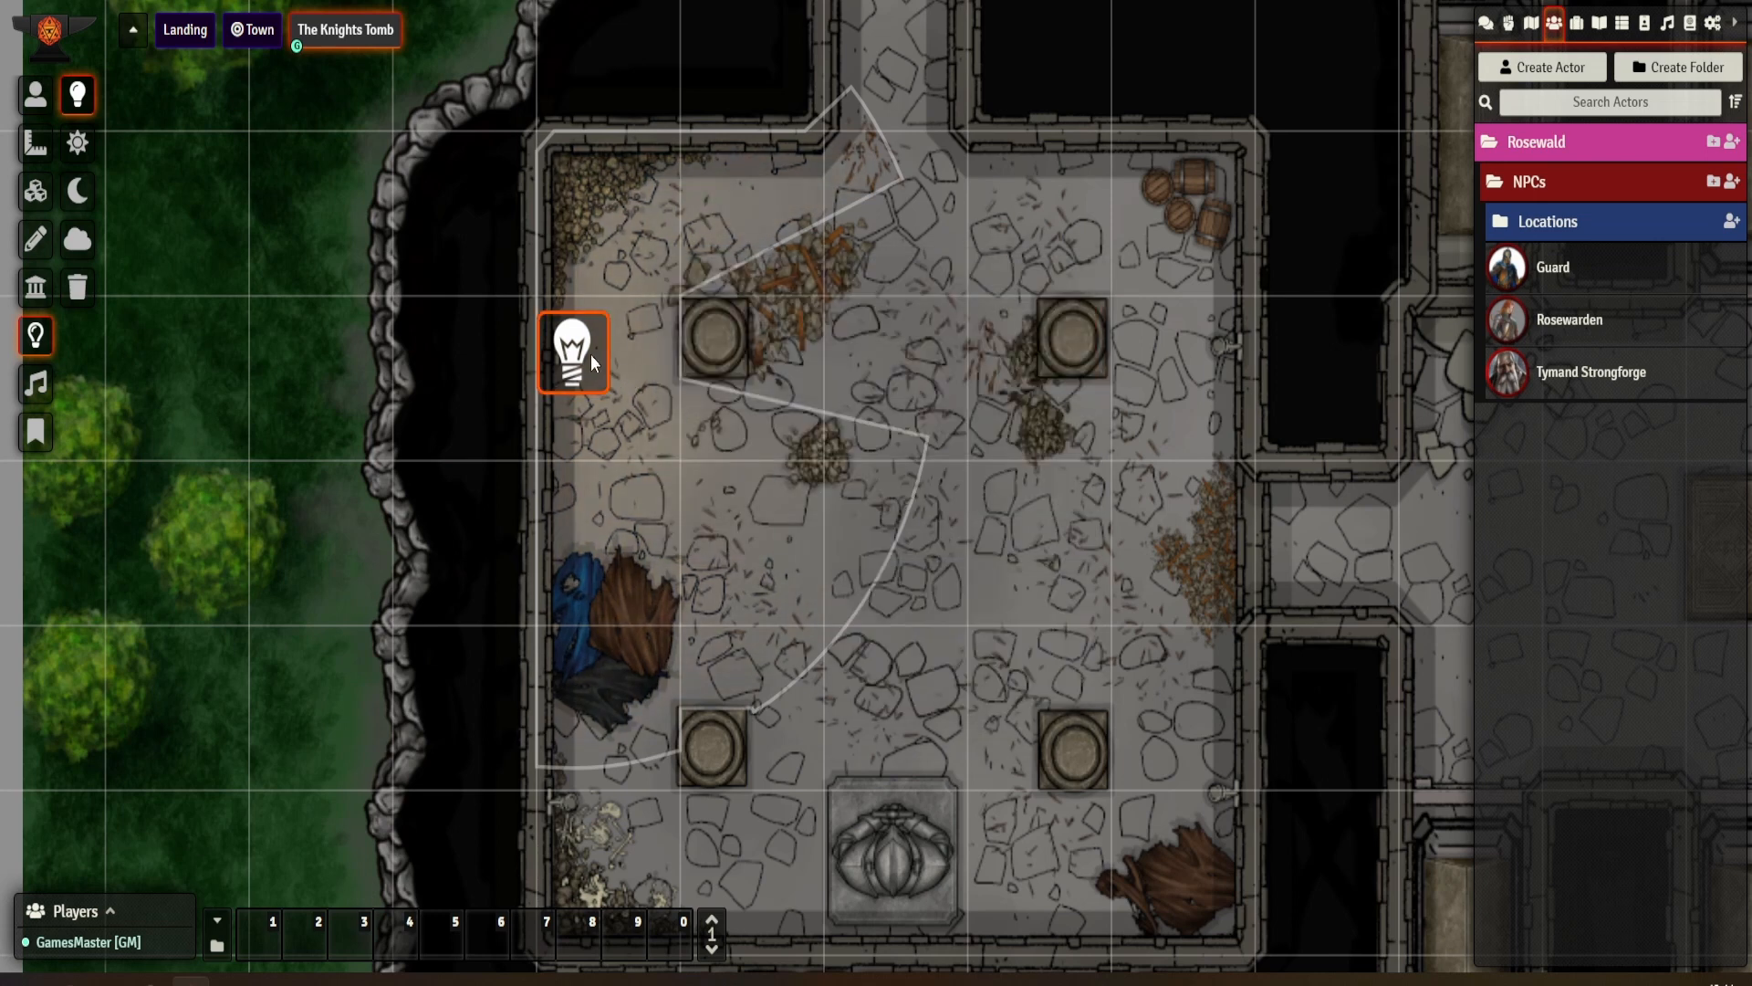
# - Copy the torch light onto the other three wall sconces of the pillared room
pyautogui.hotkey('ctrl', 'c')
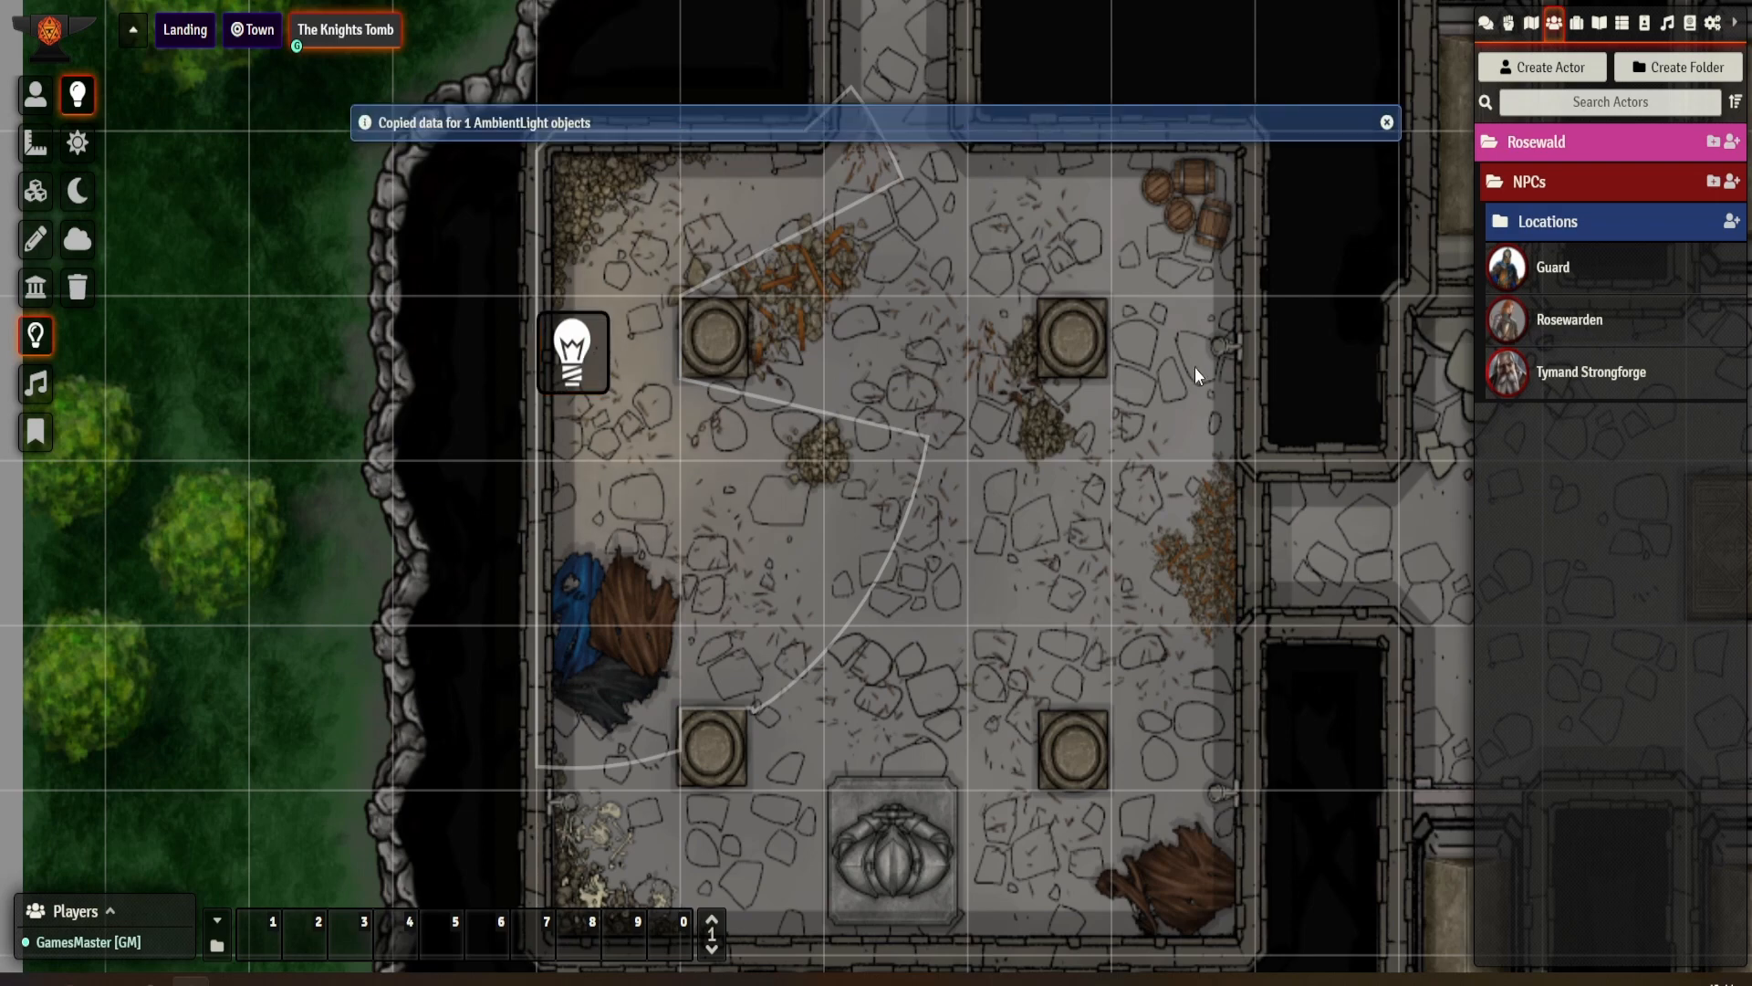
pyautogui.hotkey('ctrl', 'v')
pyautogui.moveTo(1125, 313); pyautogui.dragTo(1192, 335)
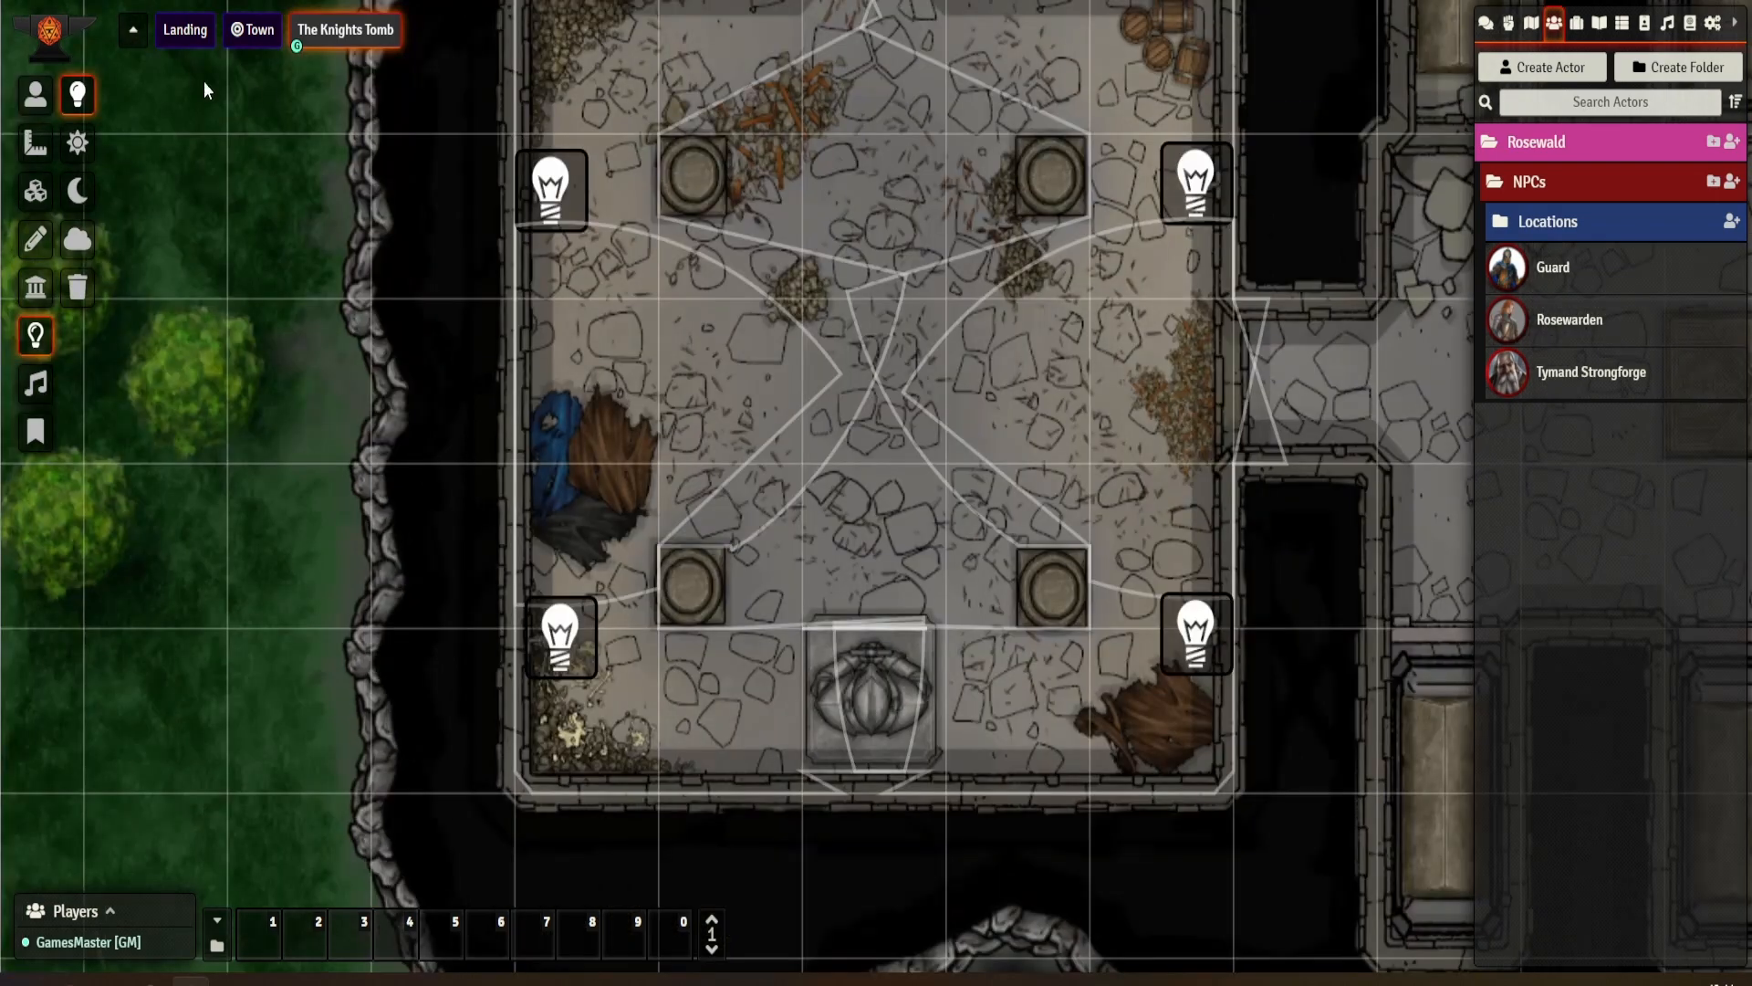
# - Place a Guard token in the center of the pillared room
pyautogui.click(35, 94)
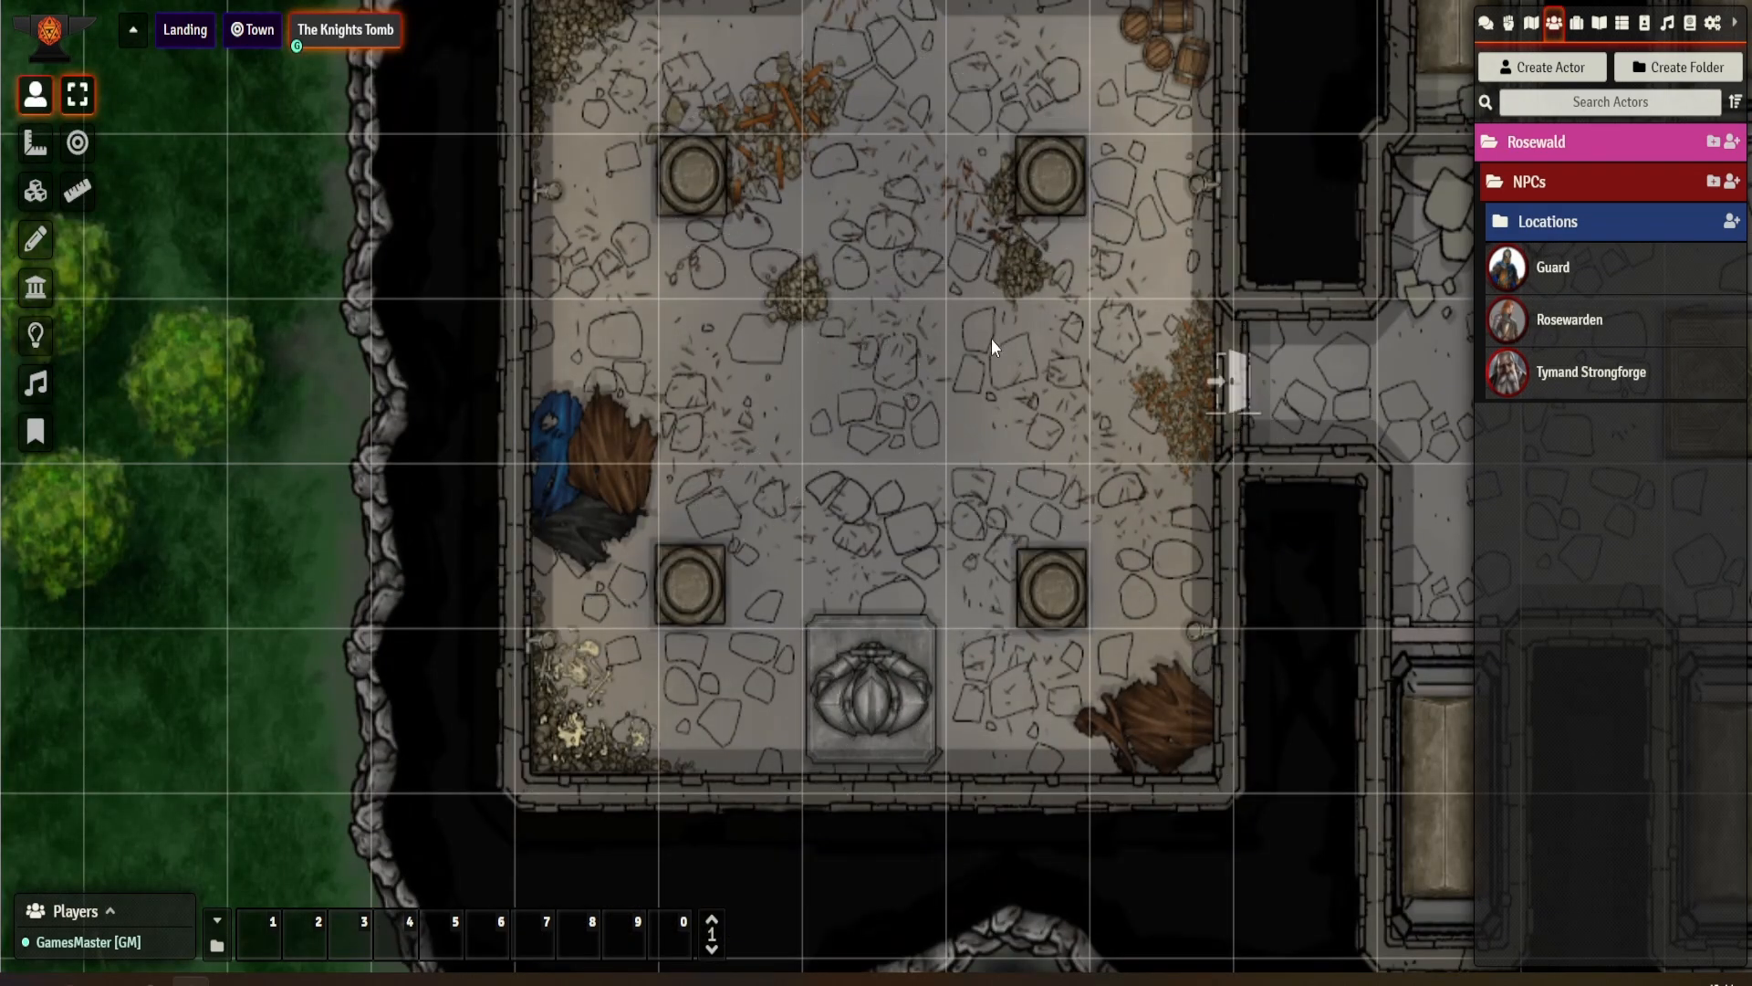
pyautogui.moveTo(991, 338); pyautogui.dragTo(973, 412)
pyautogui.scroll(-1, 931, 369)
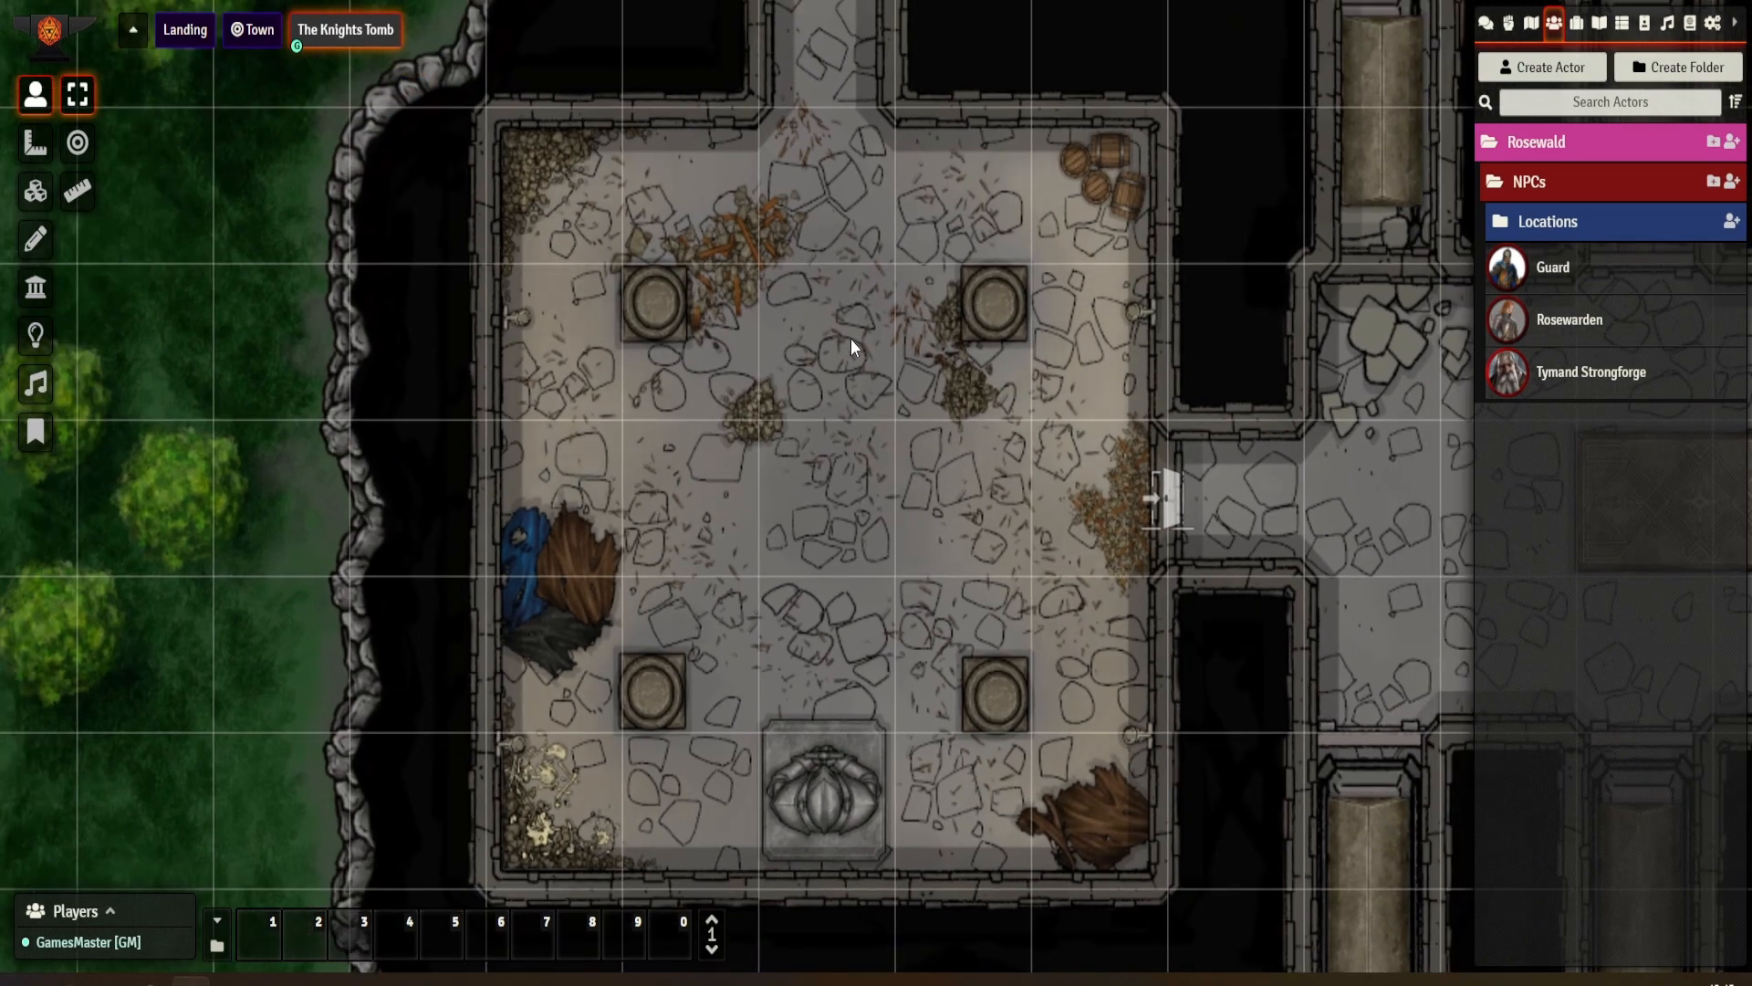
pyautogui.scroll(-3, 851, 339)
pyautogui.moveTo(868, 329); pyautogui.dragTo(922, 808)
pyautogui.moveTo(768, 264); pyautogui.dragTo(799, 109)
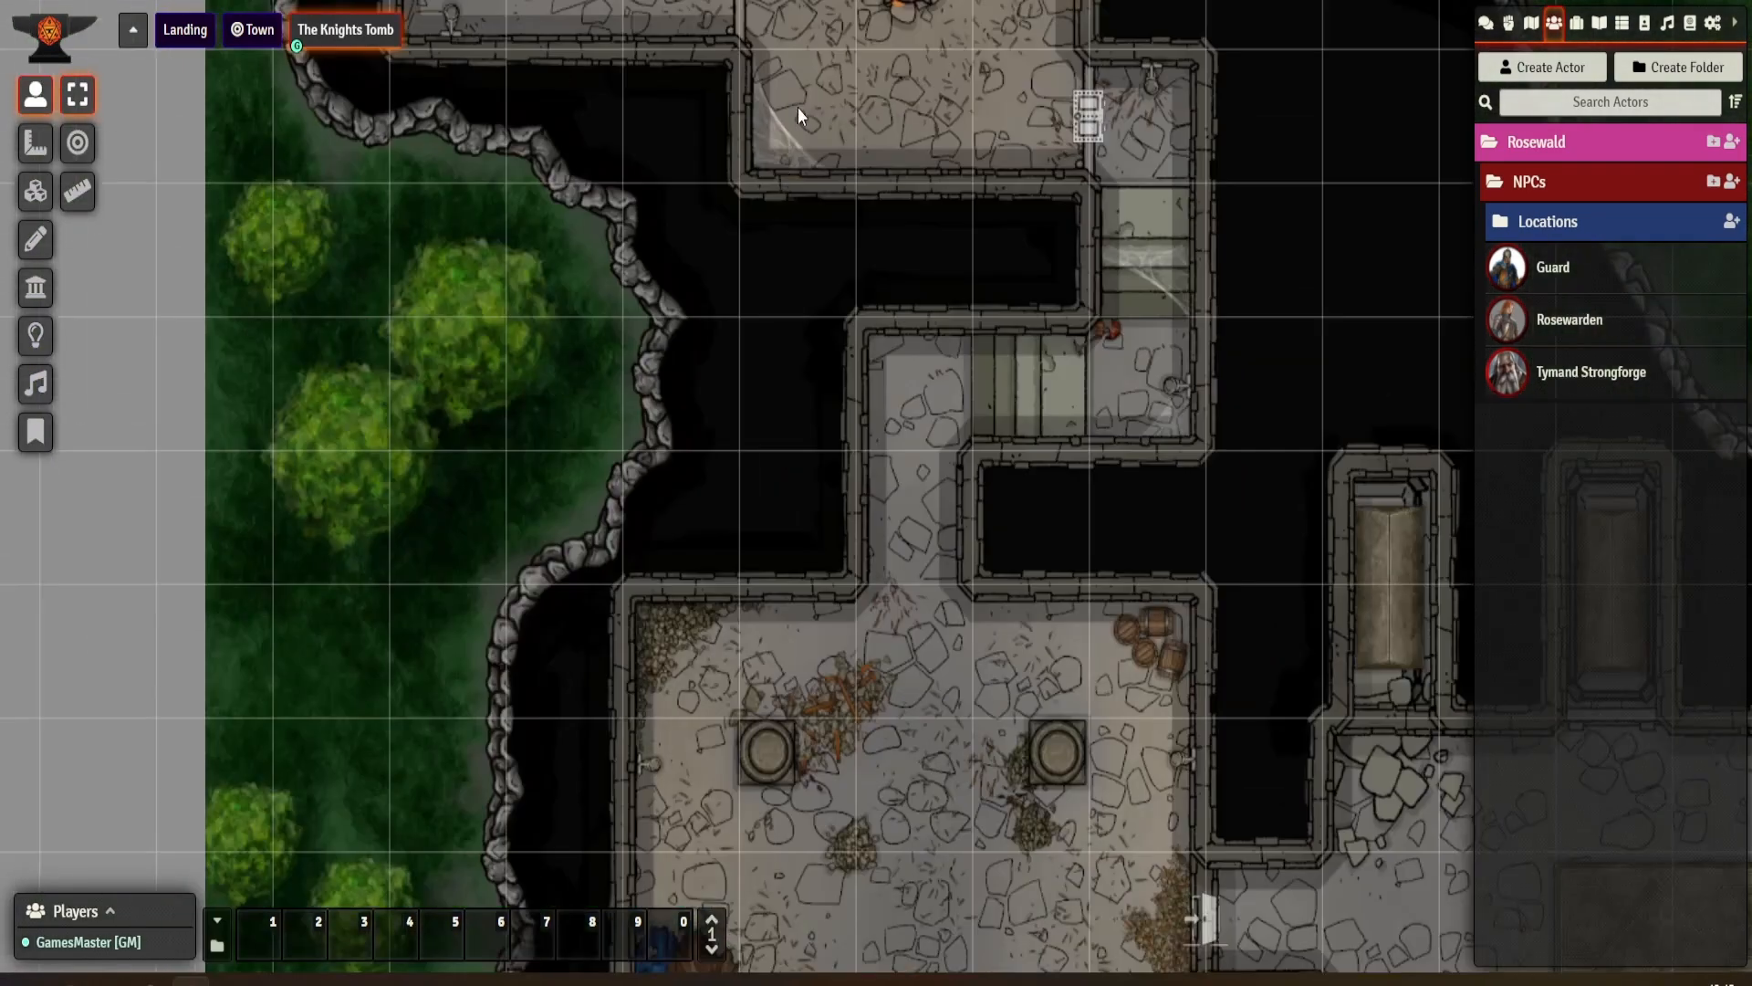
pyautogui.moveTo(1017, 627); pyautogui.dragTo(930, 198)
pyautogui.moveTo(1563, 257); pyautogui.dragTo(835, 484)
# - Enable vision on the new Guard token with a dim vision radius of 5 and update the token
pyautogui.rightClick(835, 490)
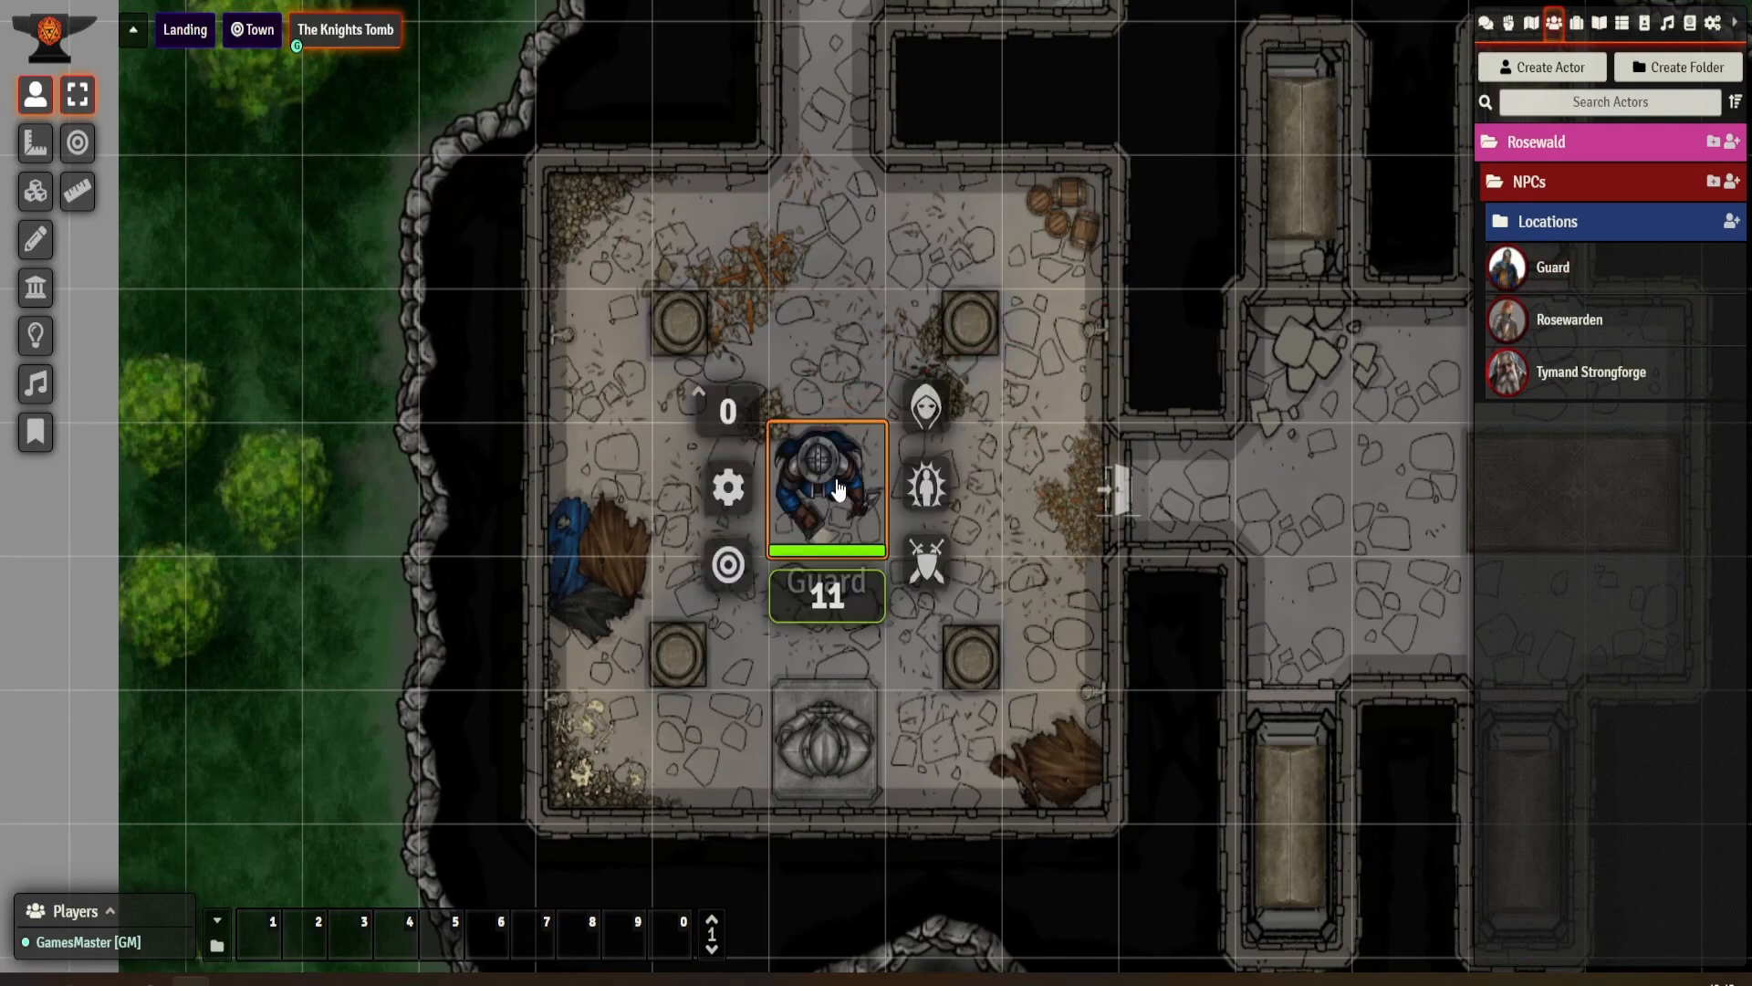
pyautogui.click(731, 488)
pyautogui.click(958, 358)
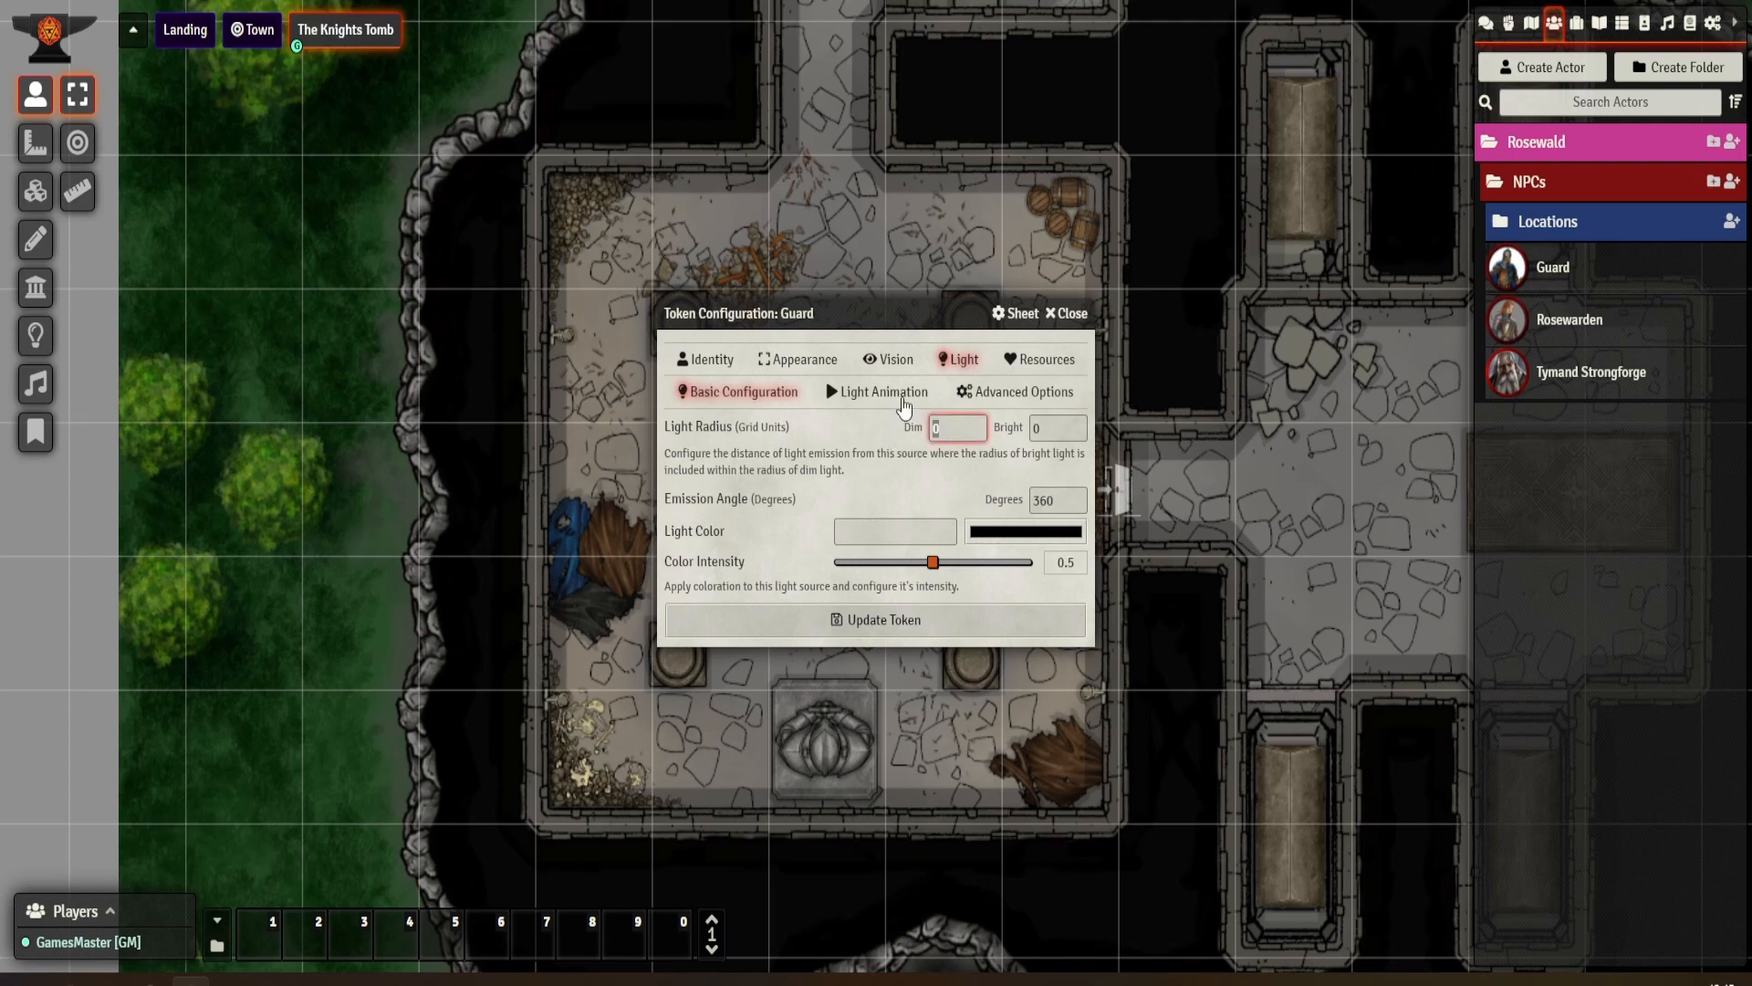
pyautogui.click(885, 359)
pyautogui.doubleClick(958, 426)
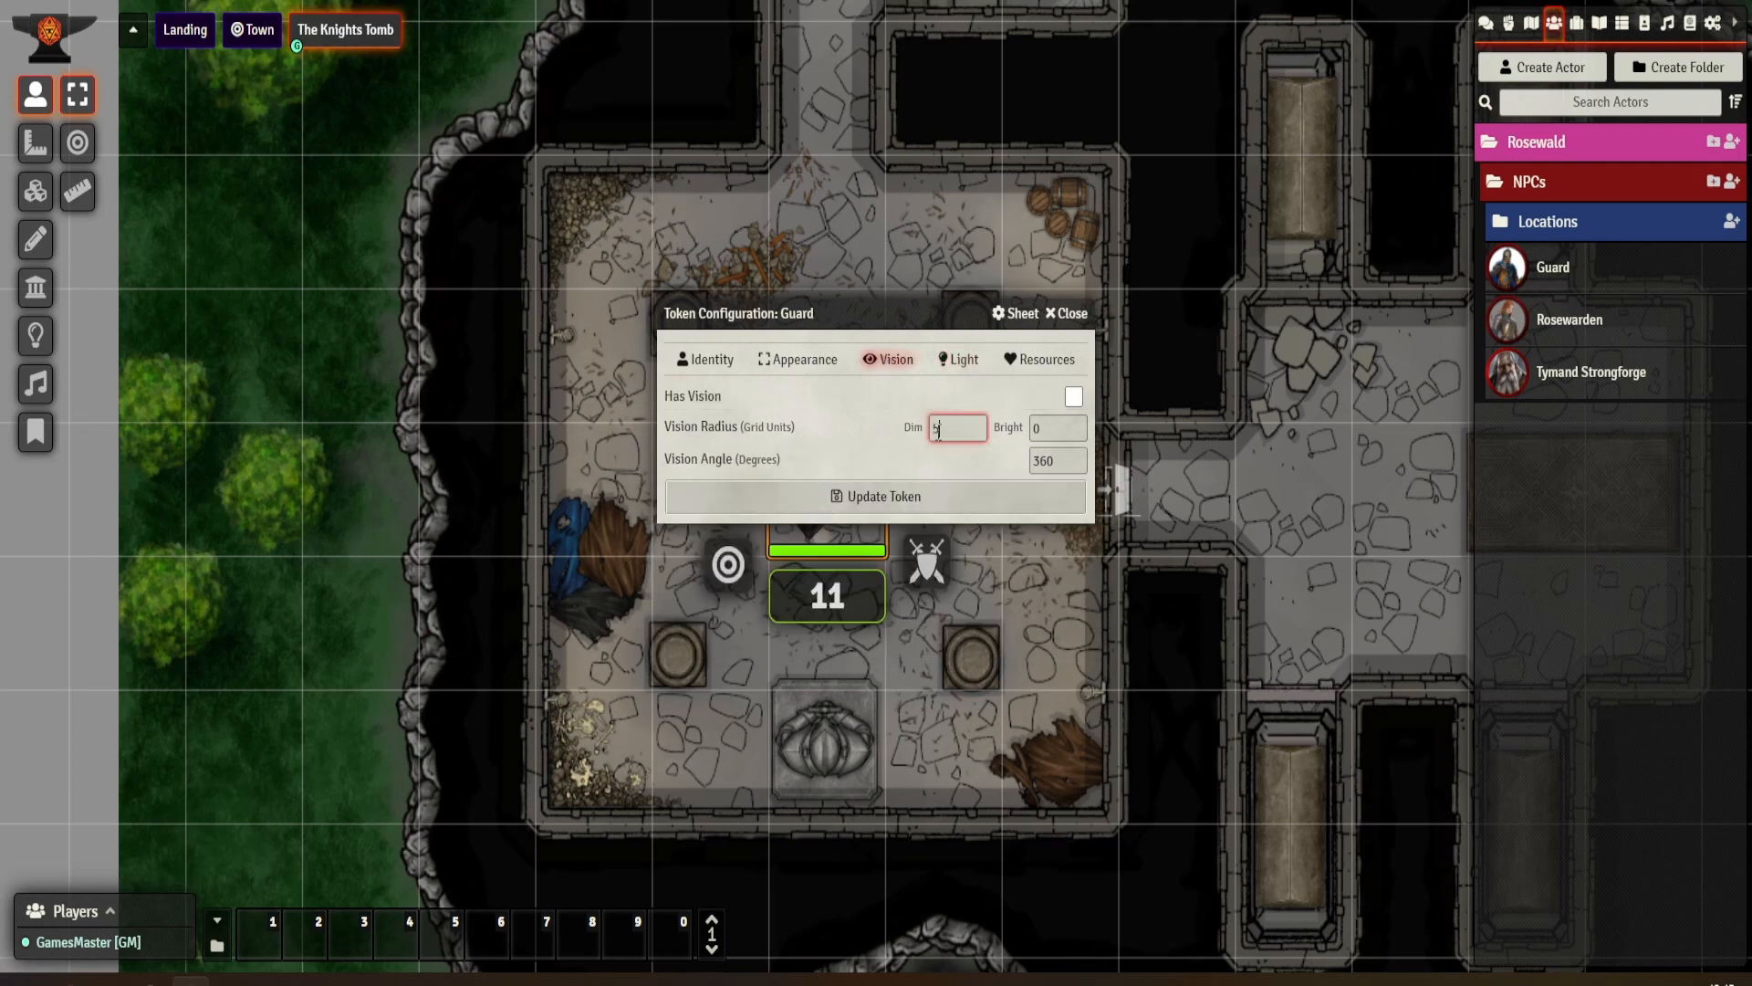
pyautogui.click(1075, 398)
pyautogui.click(902, 491)
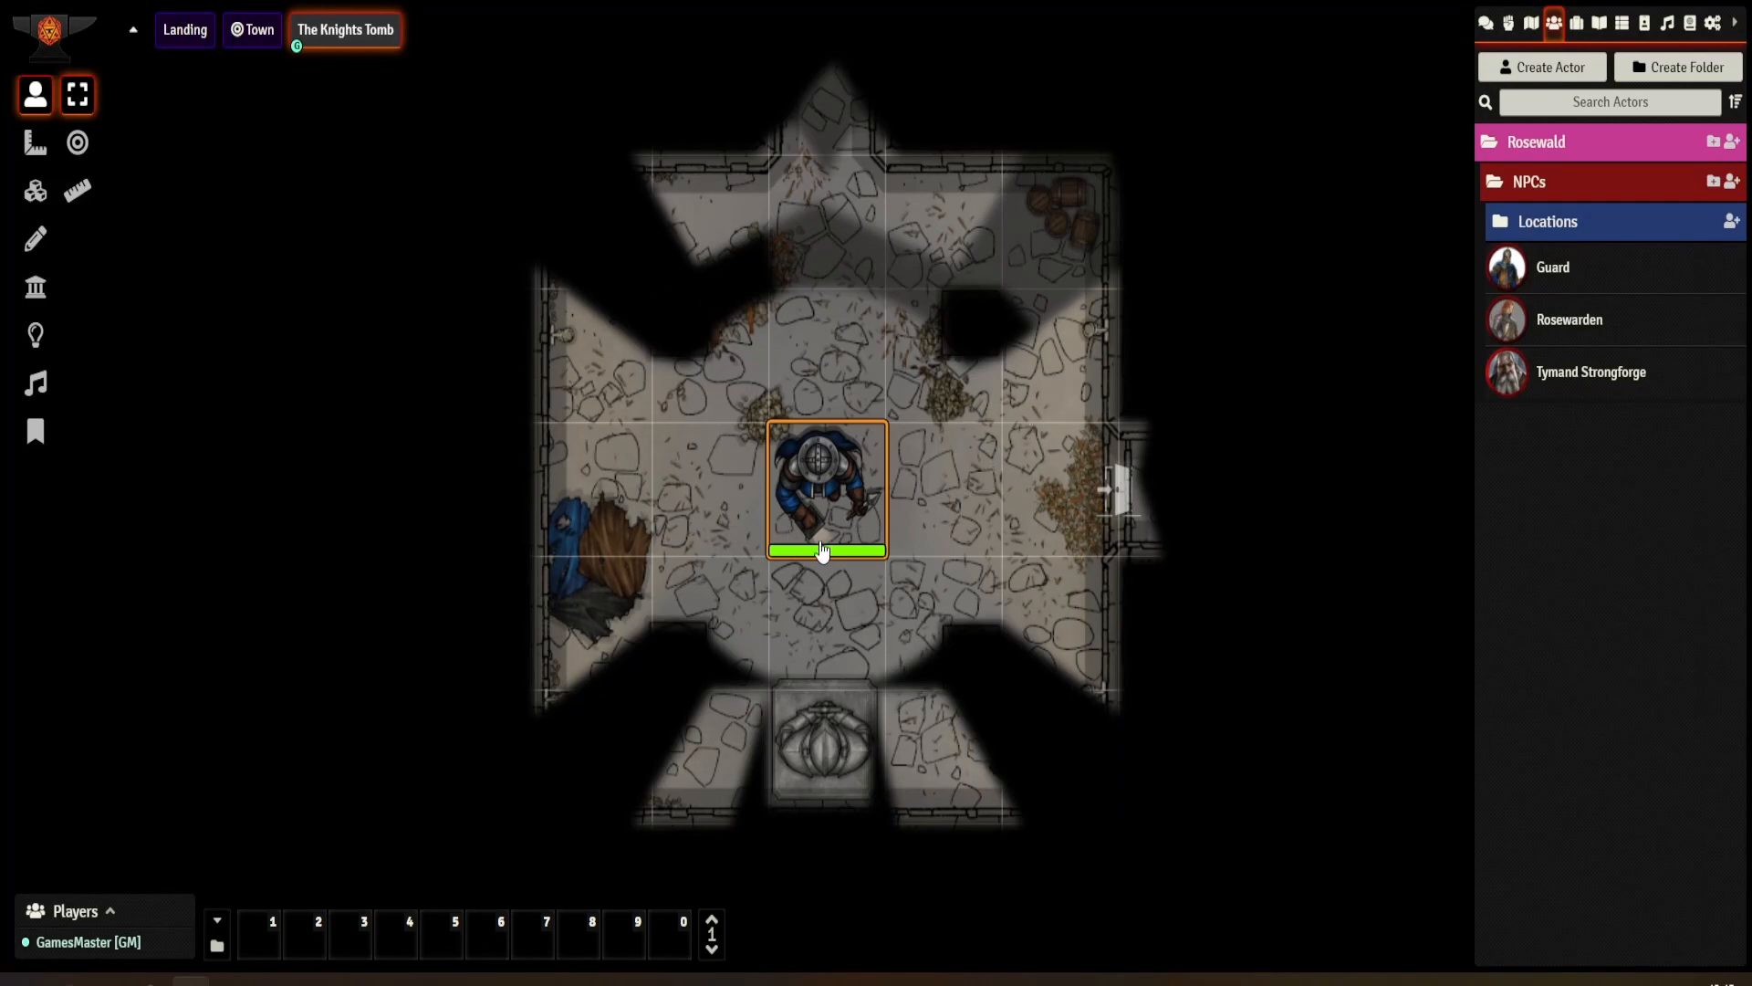
# - Move the Guard north into the corridor entrance and back between the pillars to test its vision under the torch lights
pyautogui.moveTo(834, 490); pyautogui.dragTo(908, 525)
pyautogui.moveTo(829, 529); pyautogui.dragTo(823, 397)
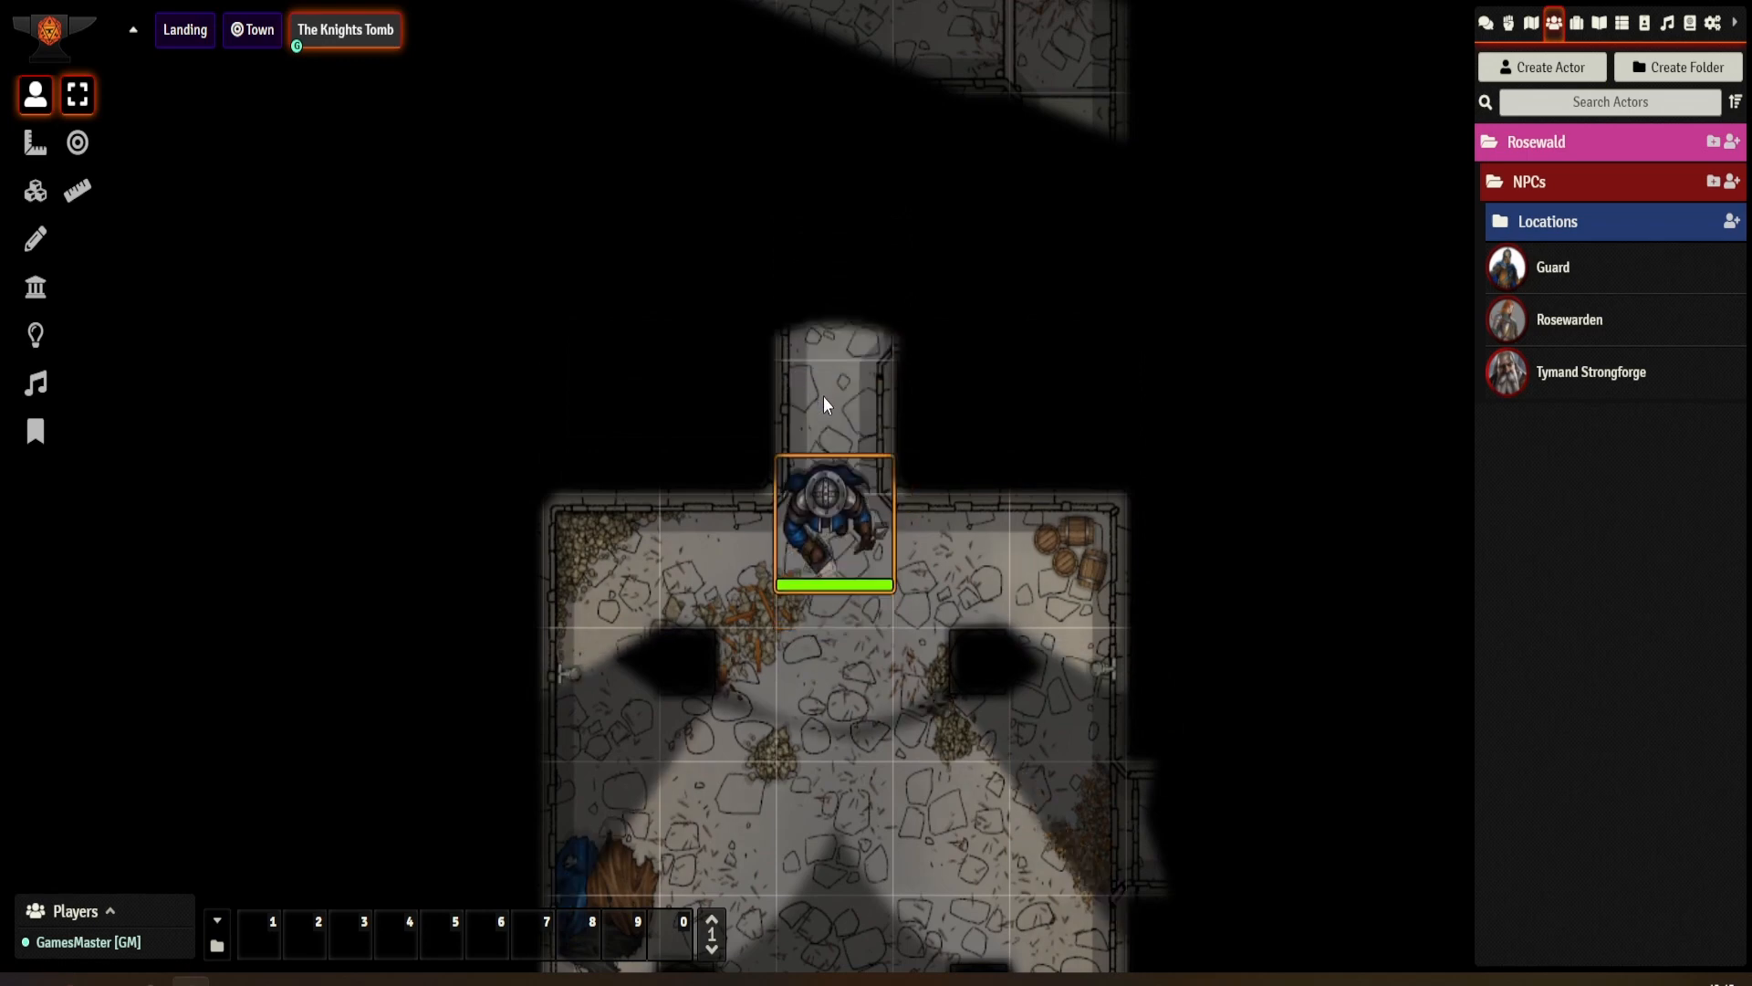
pyautogui.moveTo(905, 524); pyautogui.dragTo(897, 263)
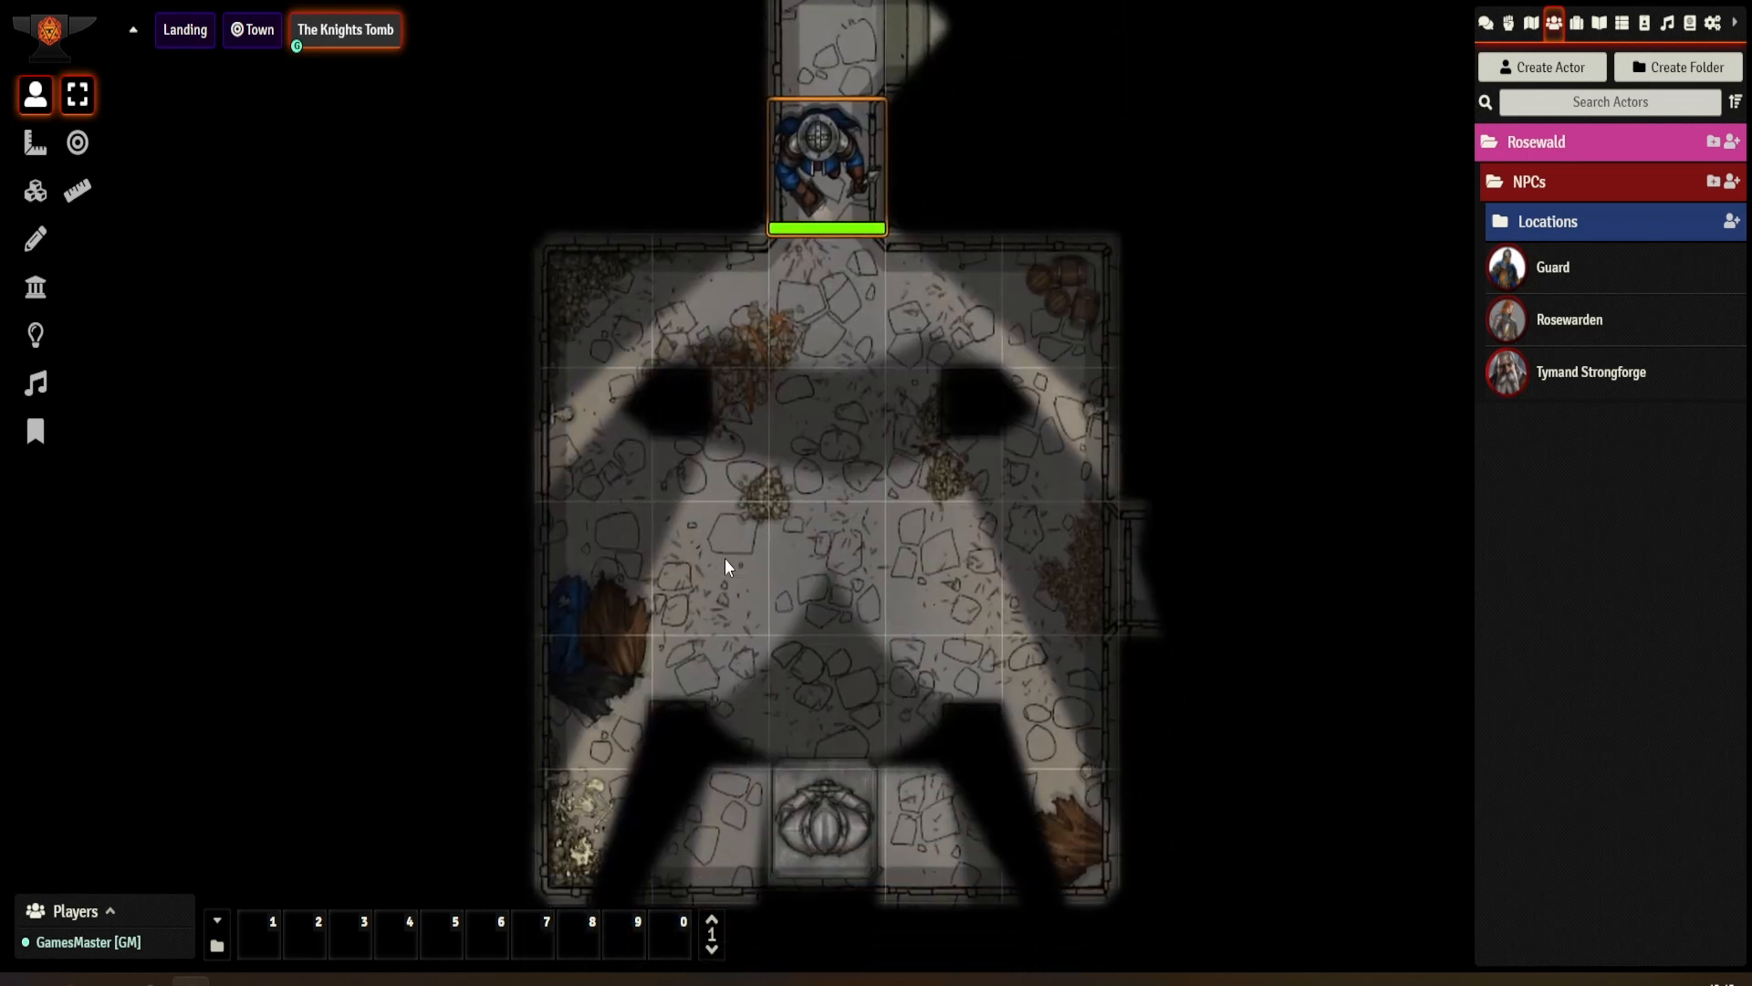
pyautogui.moveTo(840, 178); pyautogui.dragTo(829, 459)
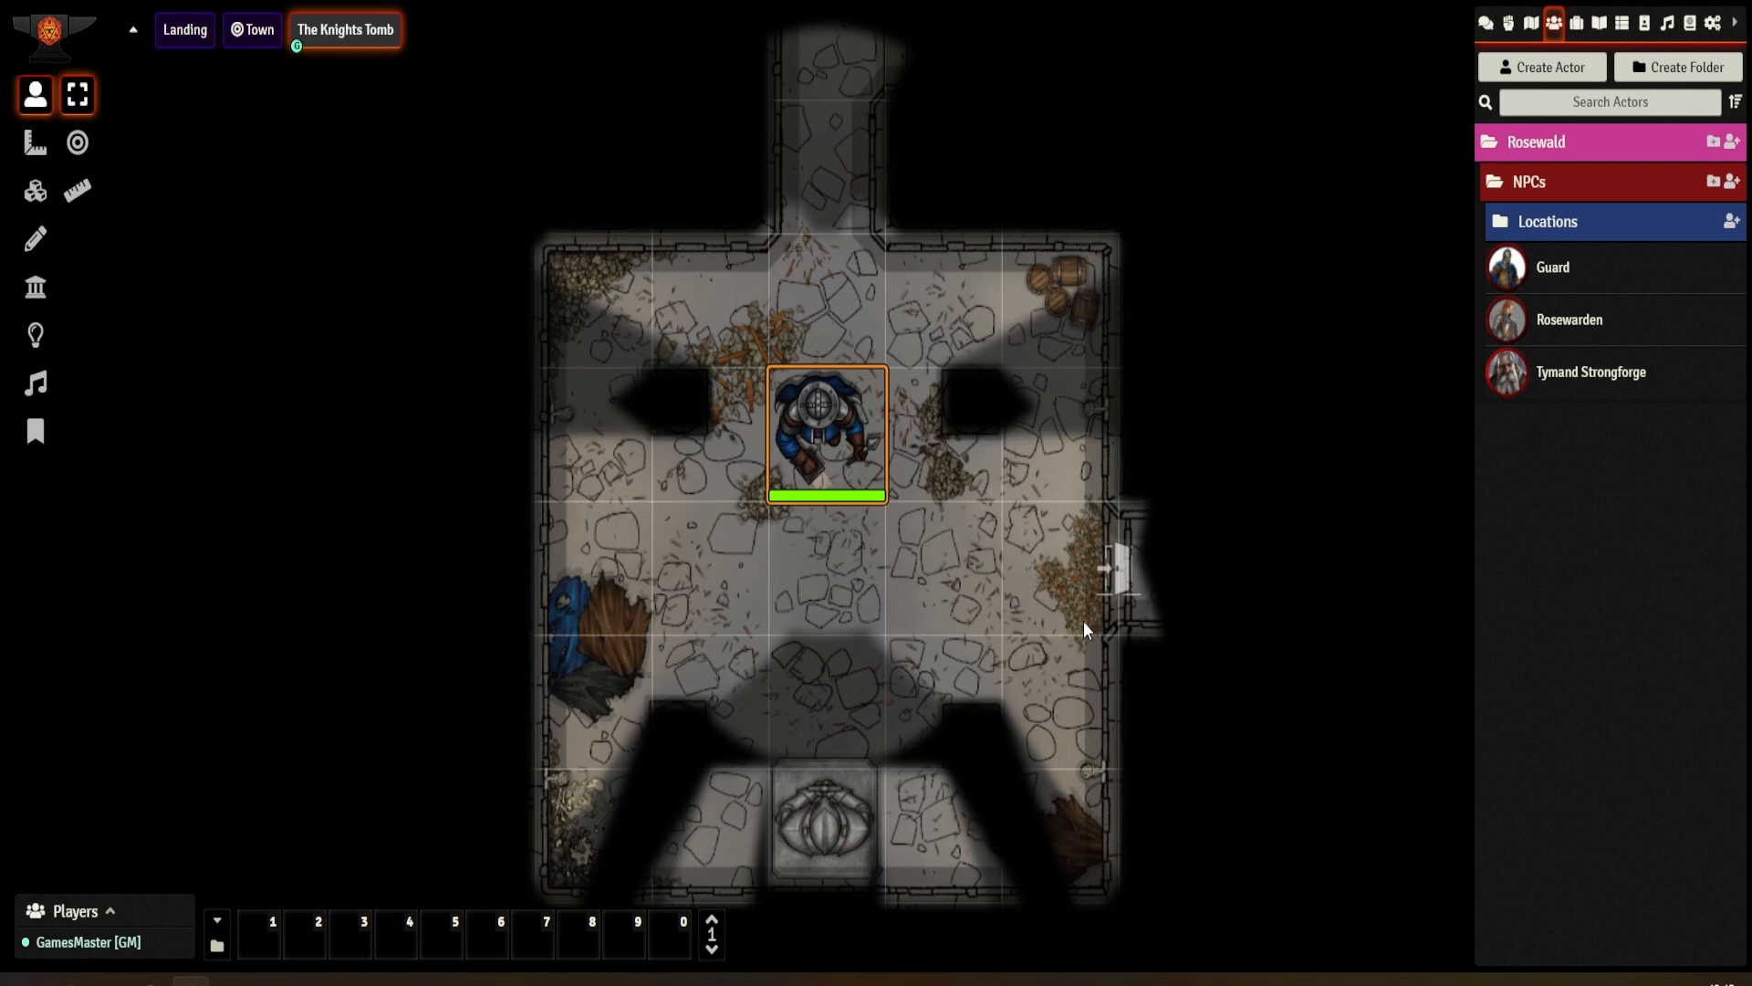
# - Close the door on the east side of the pillared room and delete the Guard token
pyautogui.click(1125, 593)
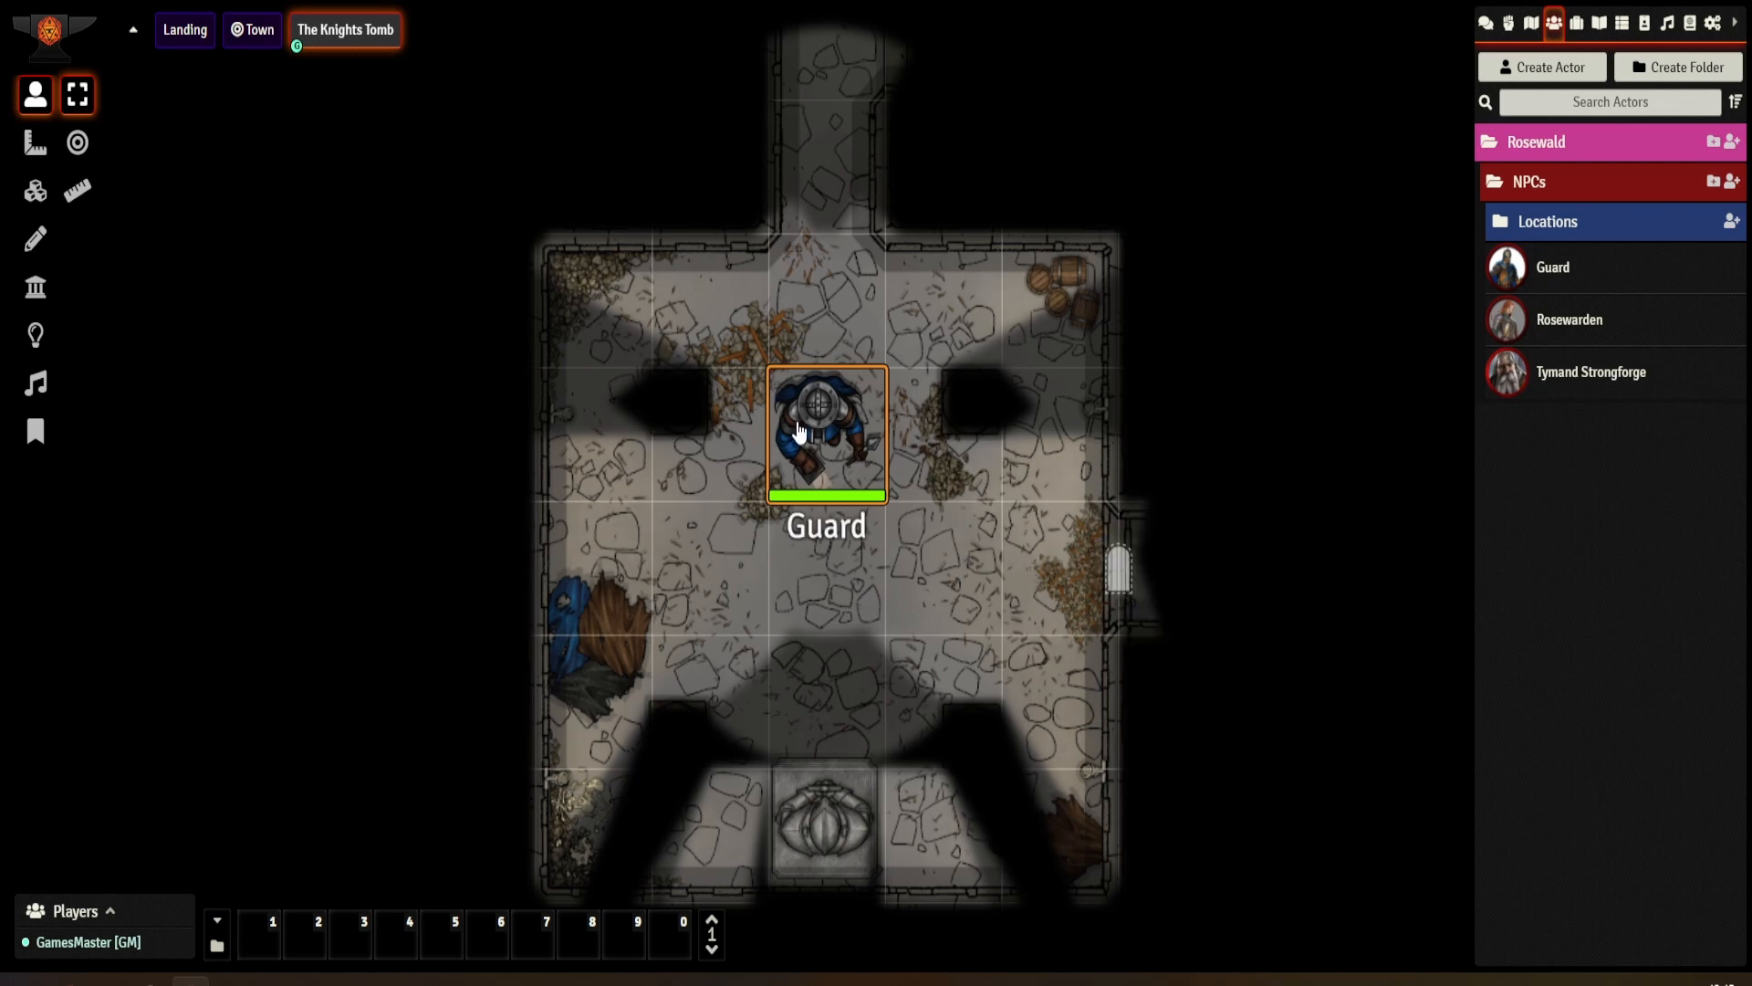
pyautogui.press('Delete')
pyautogui.scroll(-5, 832, 416)
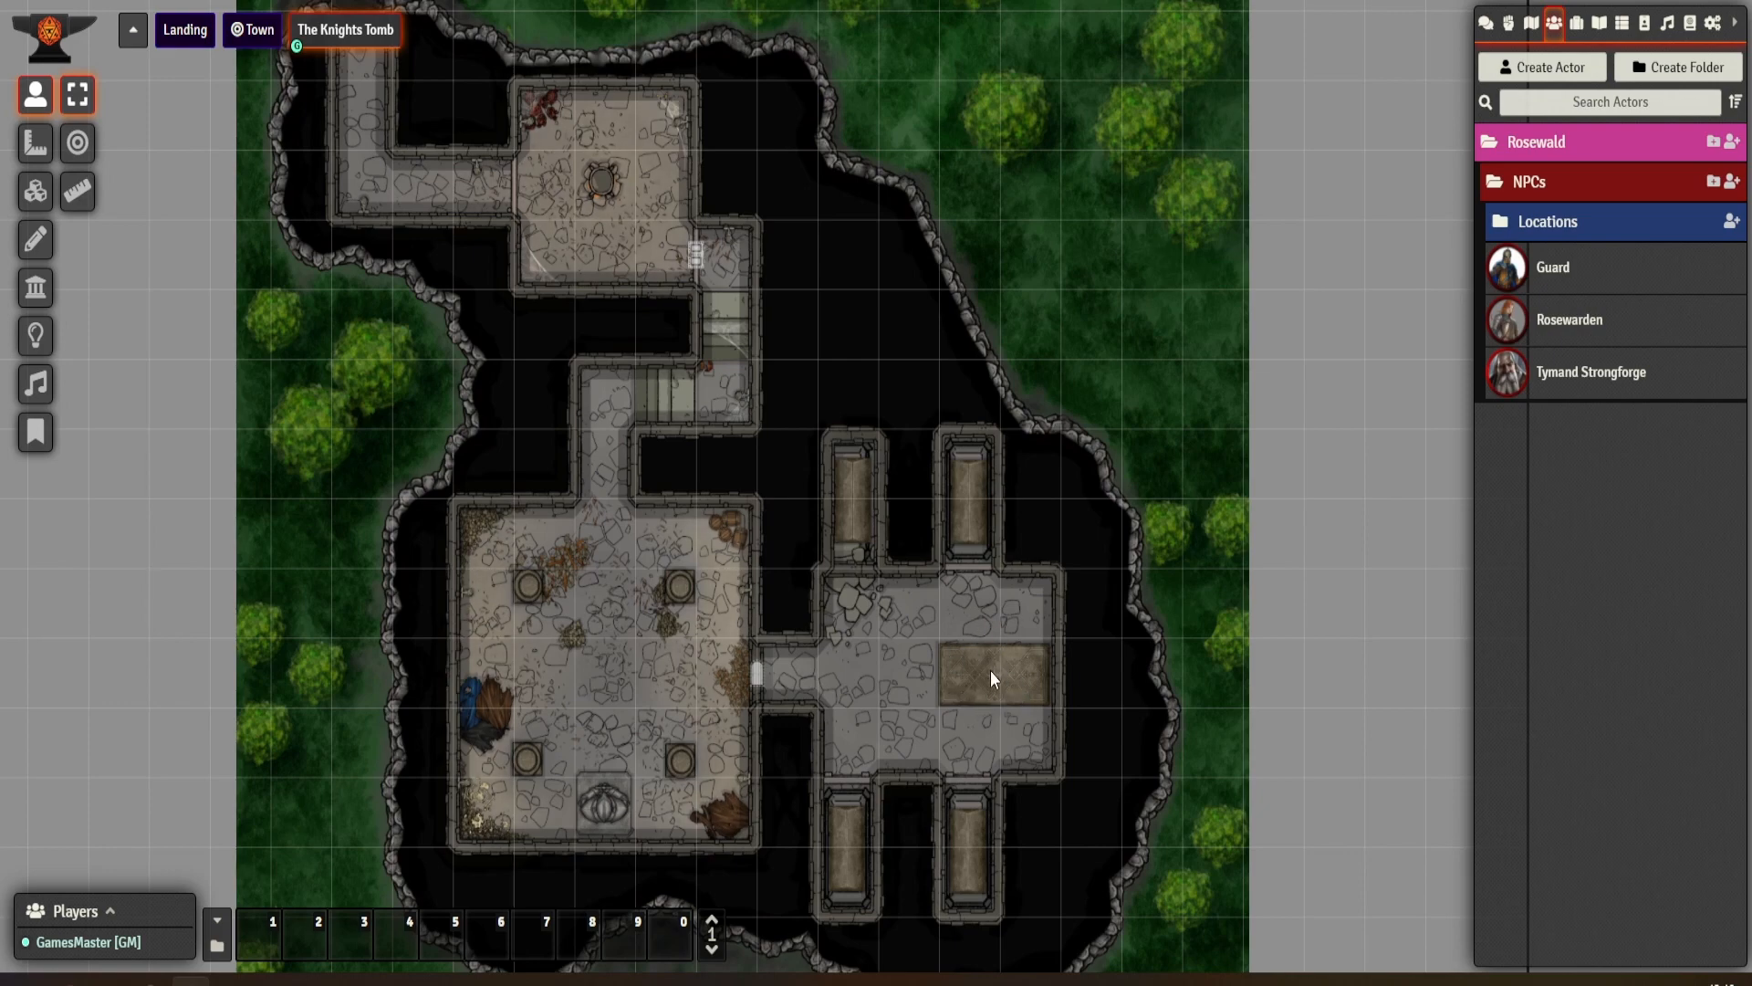
pyautogui.scroll(-4, 989, 670)
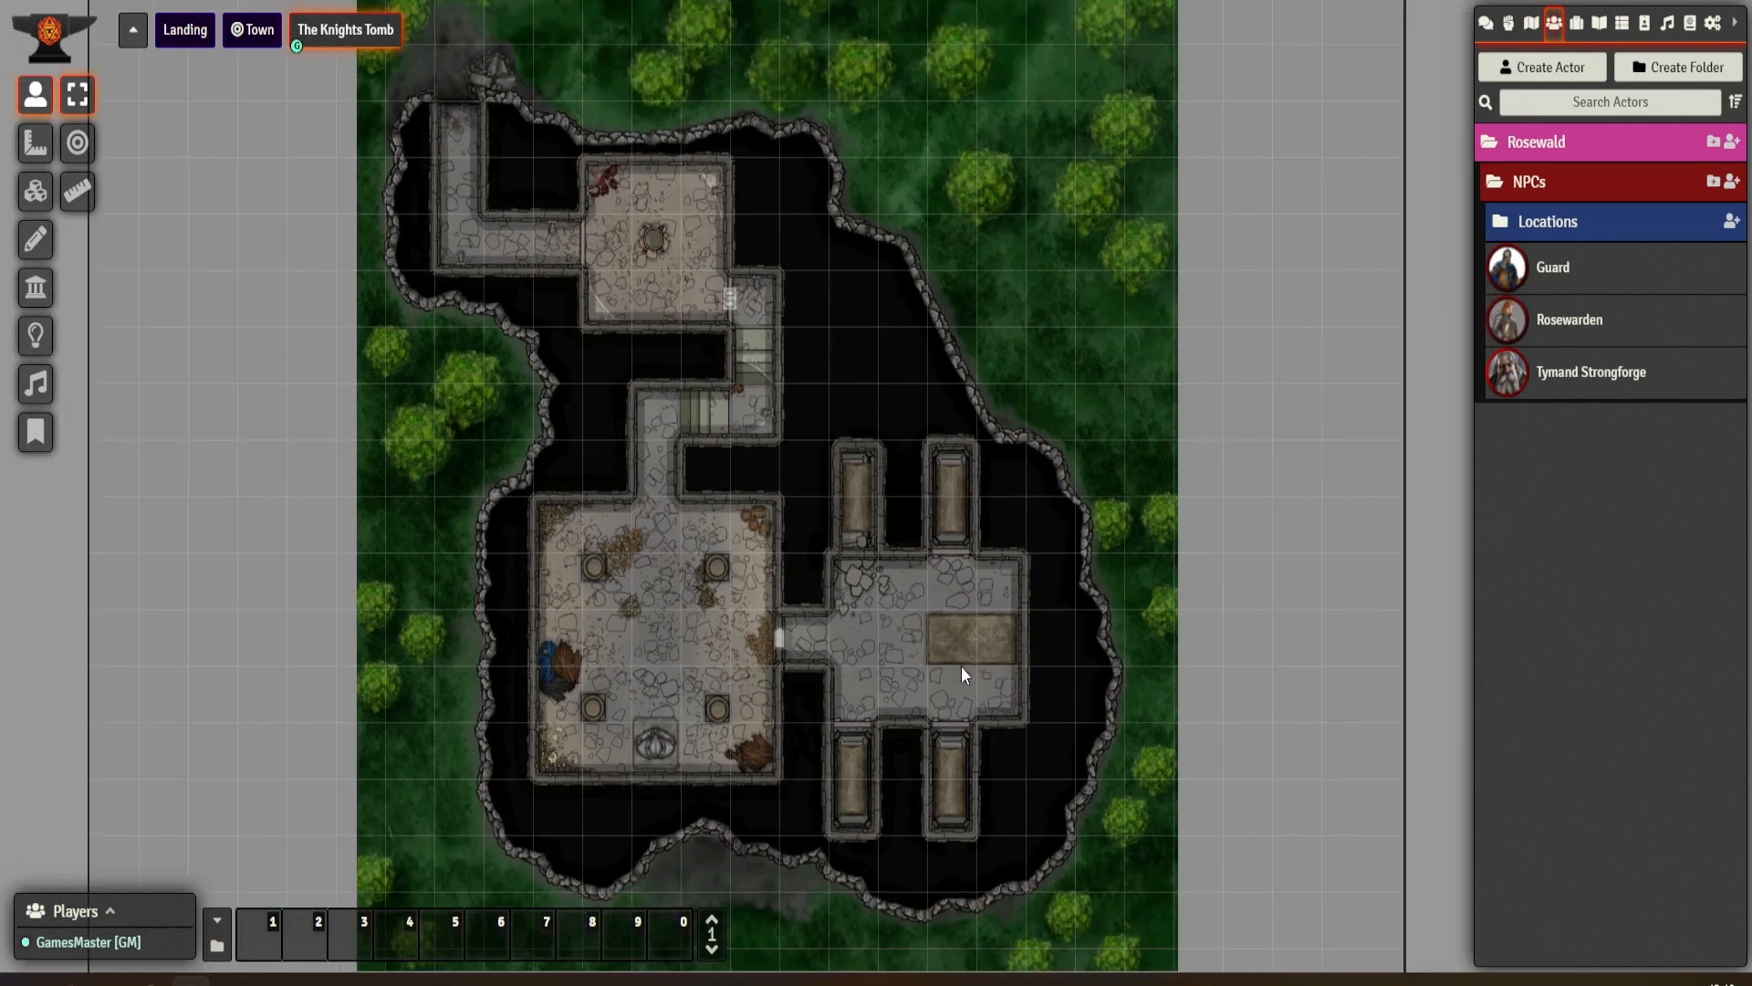
pyautogui.scroll(-6, 961, 665)
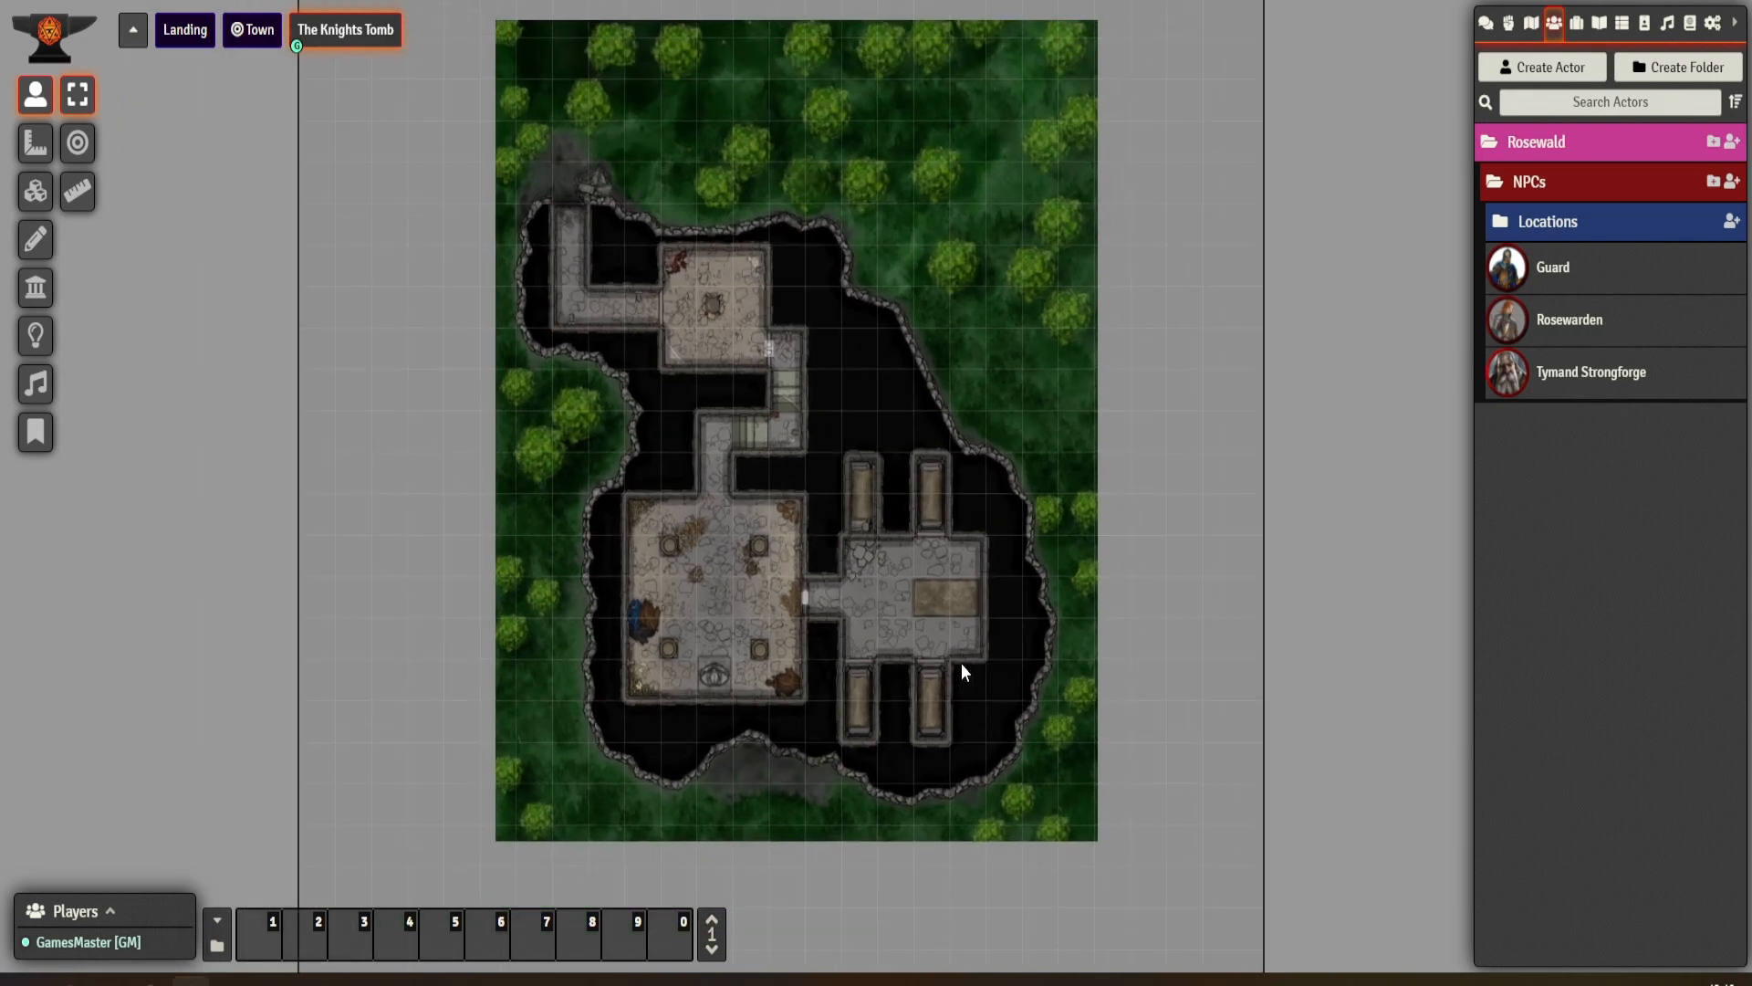
pyautogui.scroll(8, 961, 665)
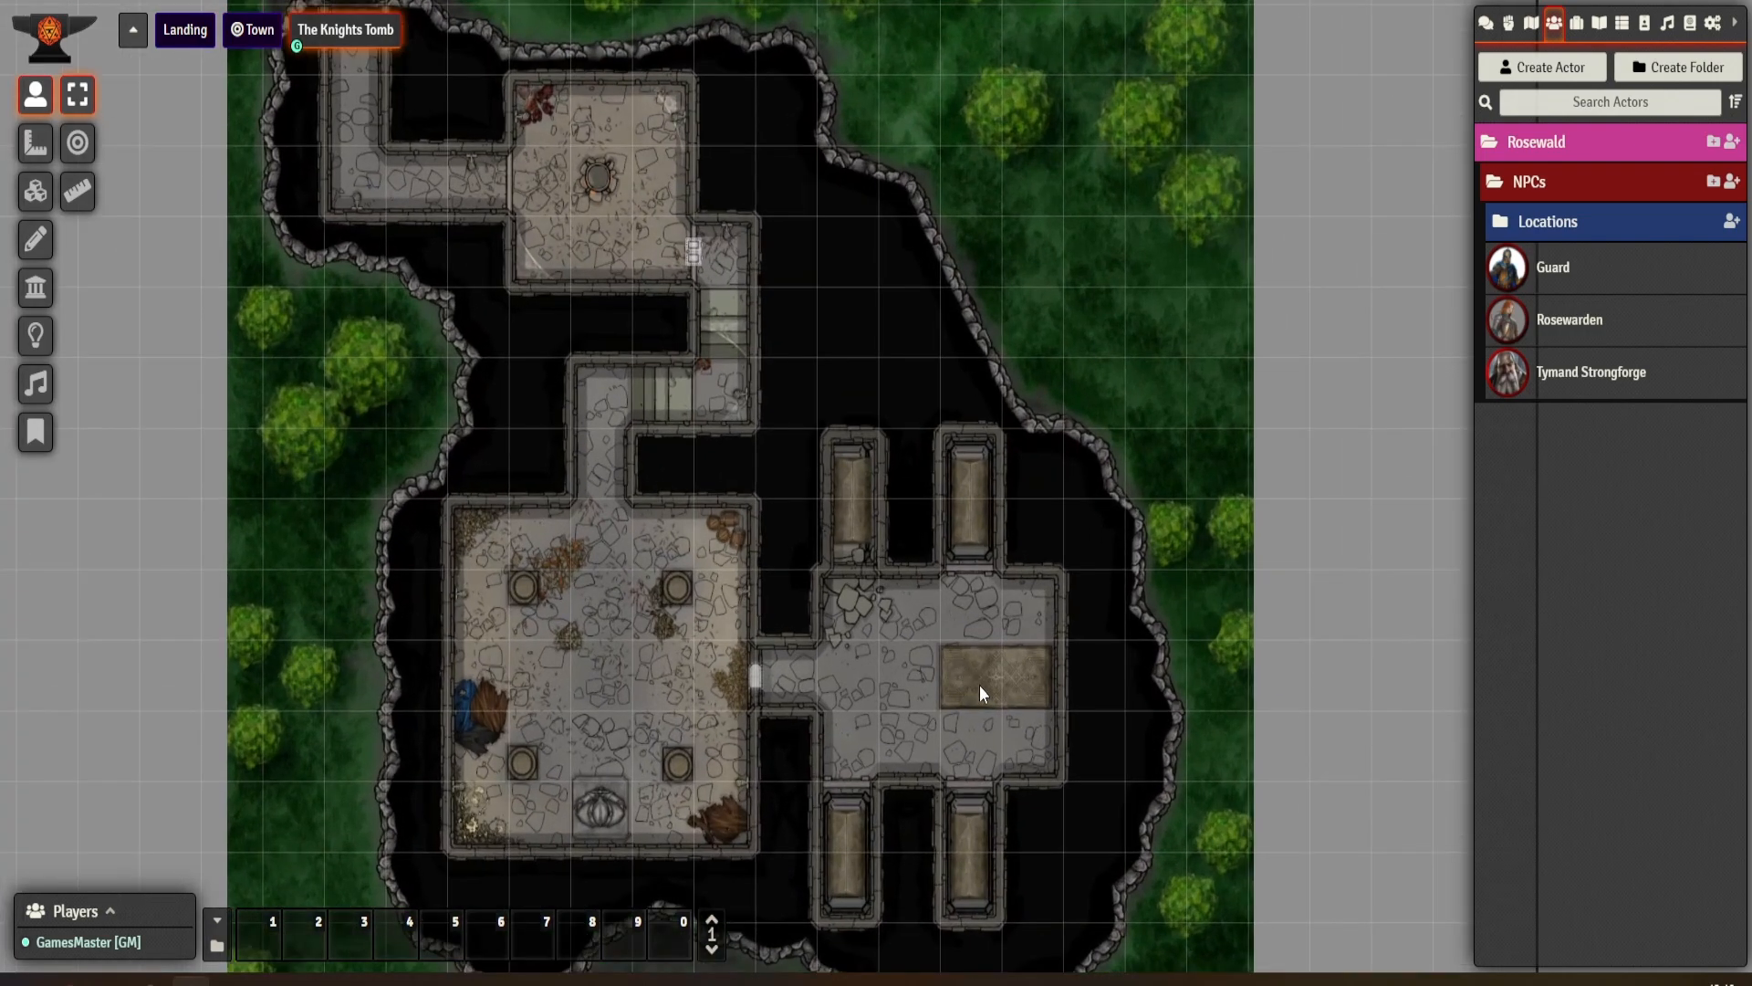
pyautogui.moveTo(980, 686); pyautogui.dragTo(1032, 737)
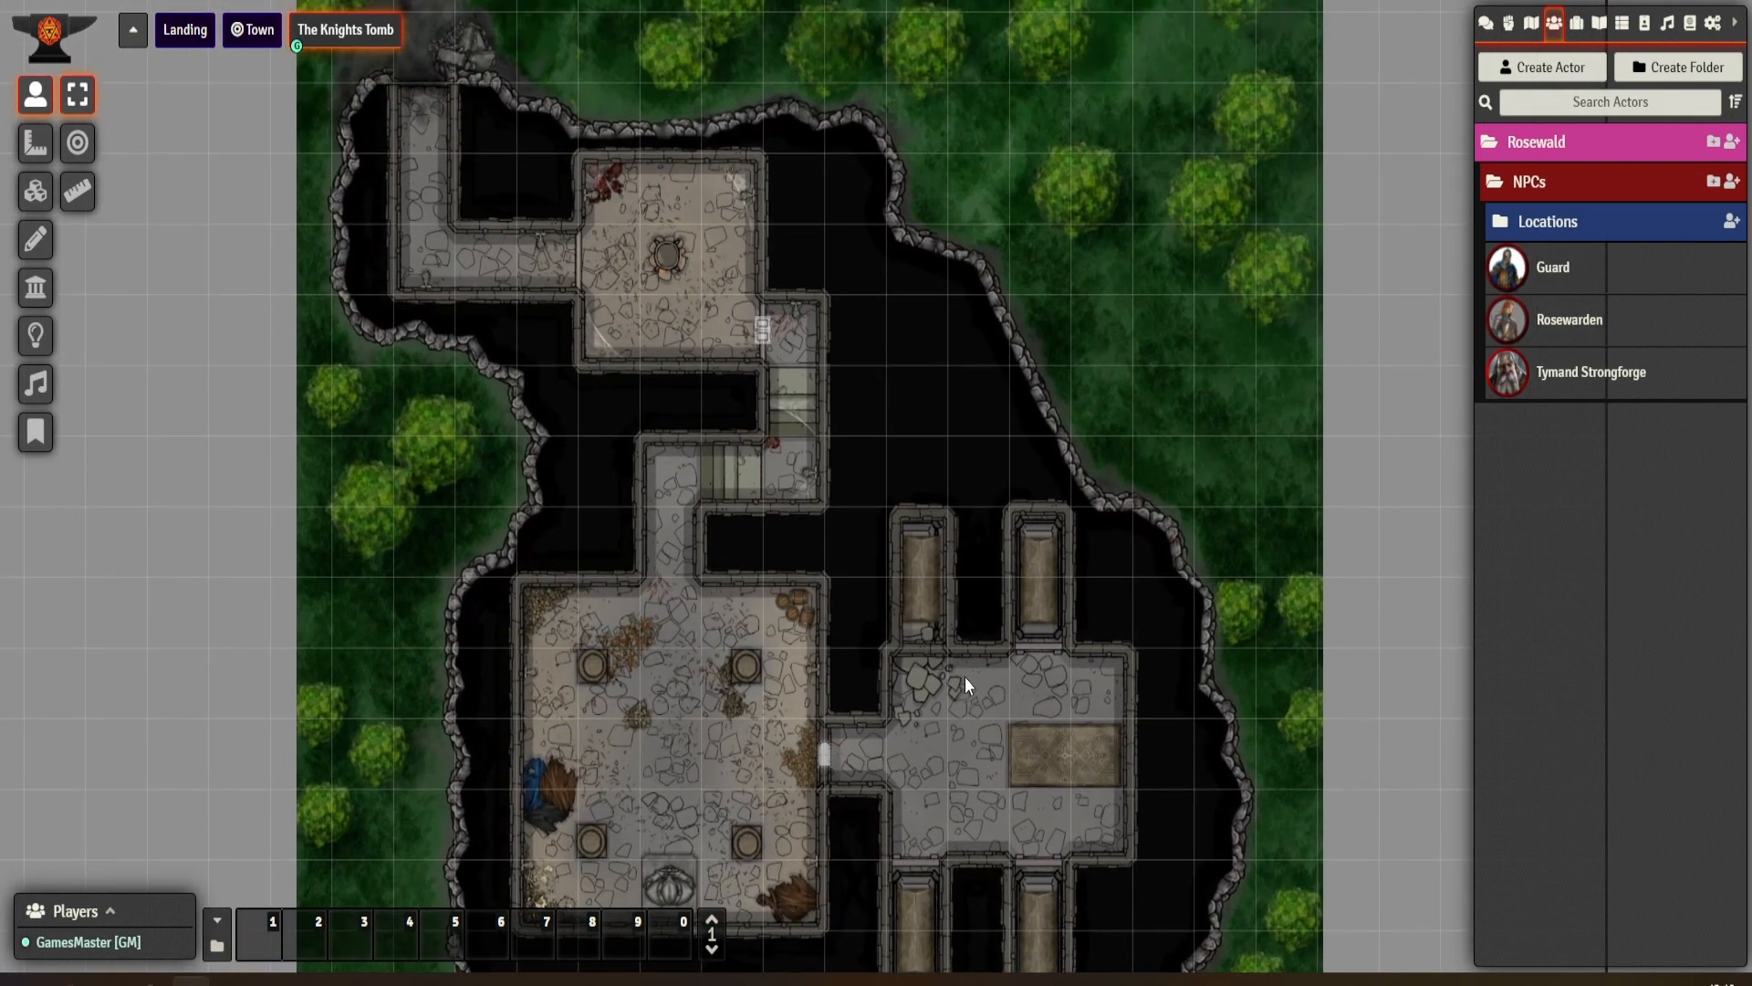
# - Collapse the NPCs folder and its parent Rosewald folder in the actor directory
pyautogui.click(1536, 201)
pyautogui.click(1527, 182)
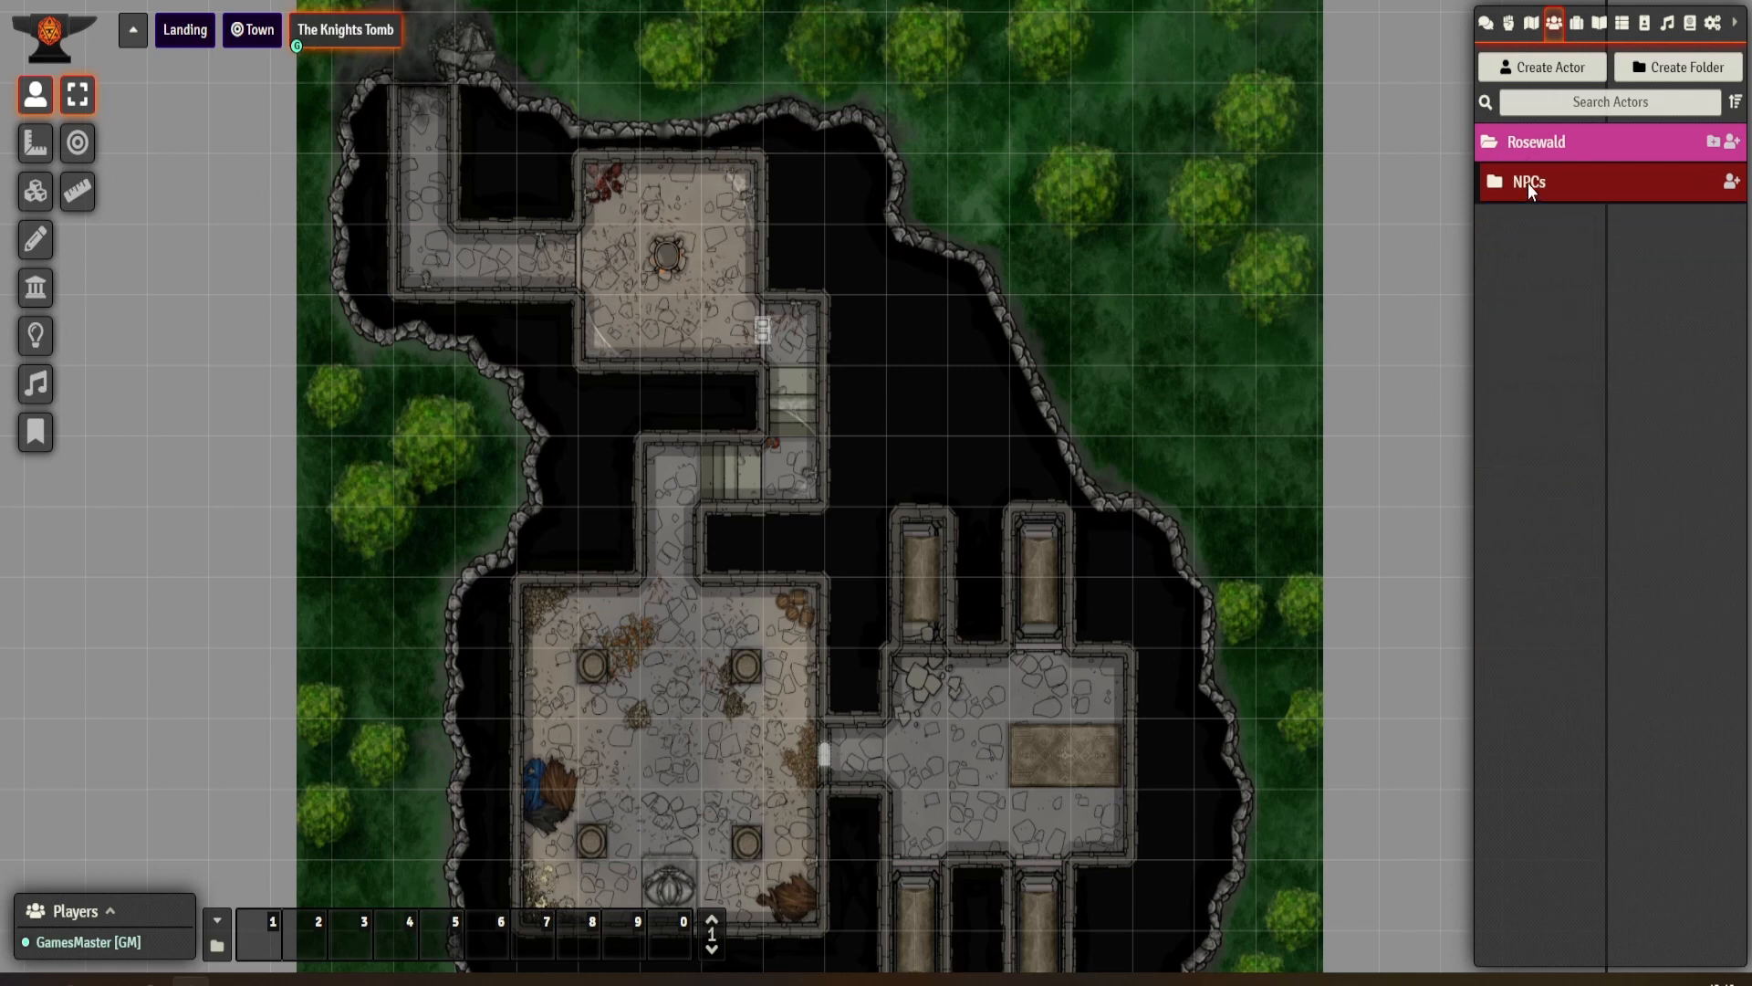
pyautogui.click(1526, 143)
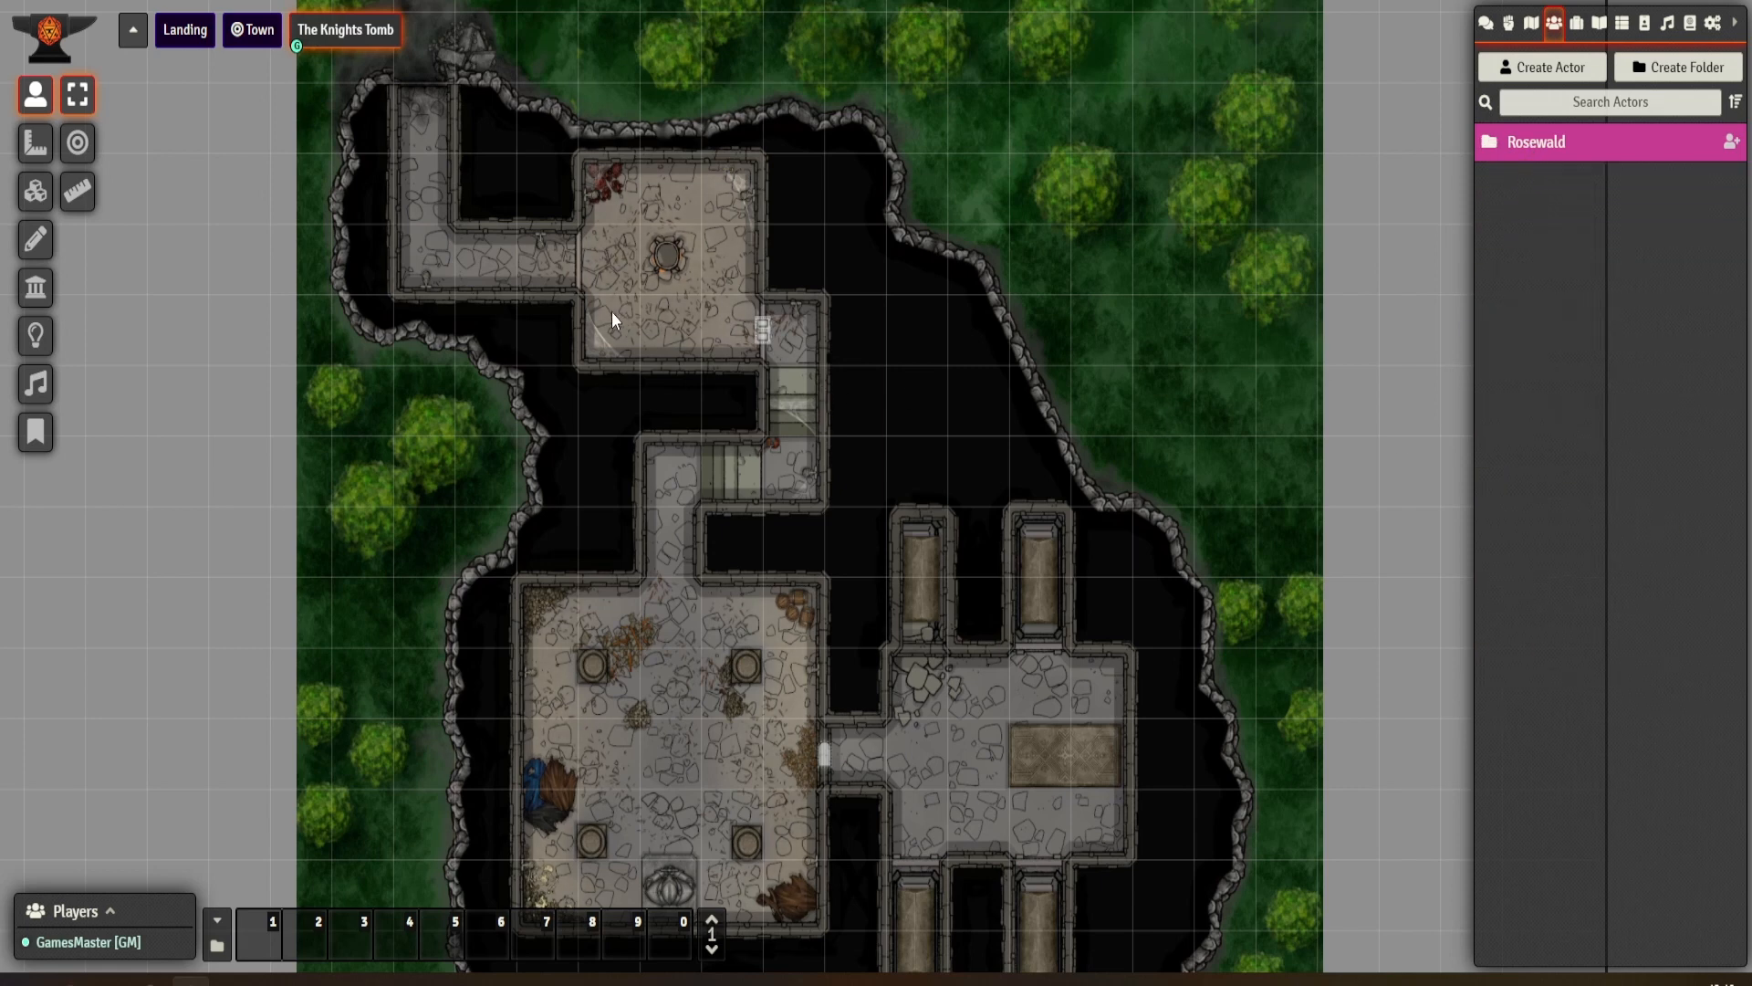